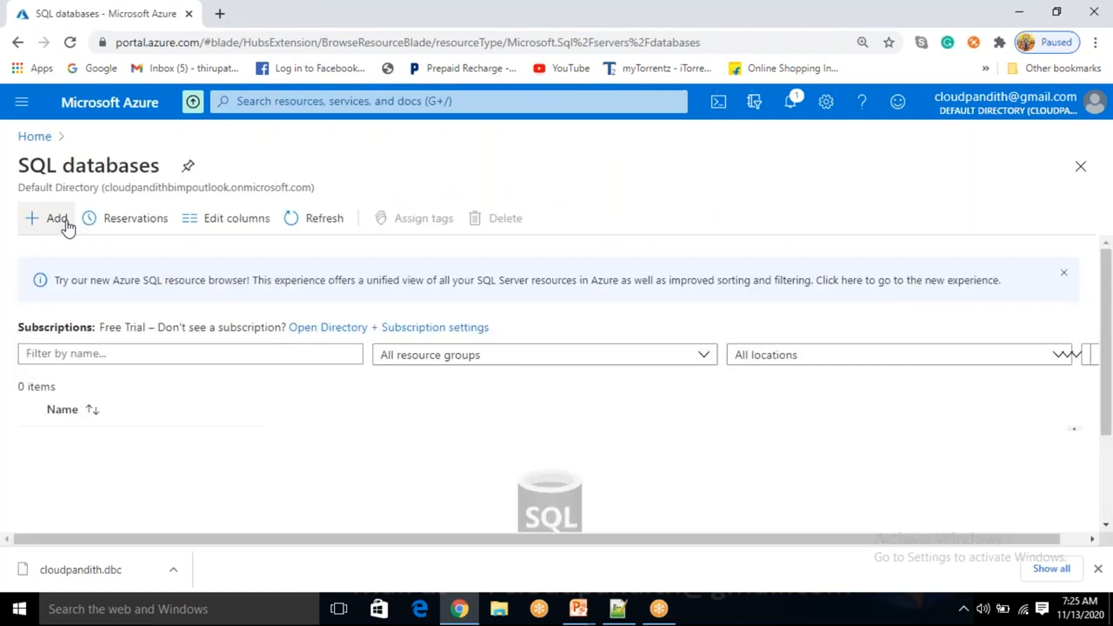
# Start a new SQL database and create resource group cloudpandith-BI-Master-Program1
pyautogui.click(65, 221)
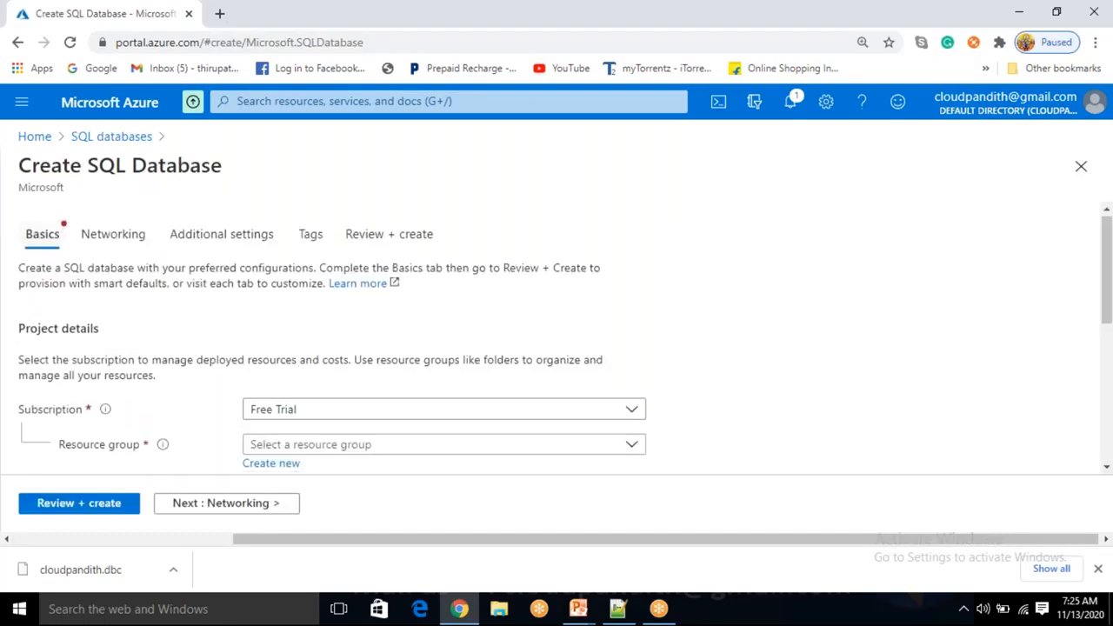
pyautogui.scroll(-1, 290, 368)
pyautogui.click(290, 369)
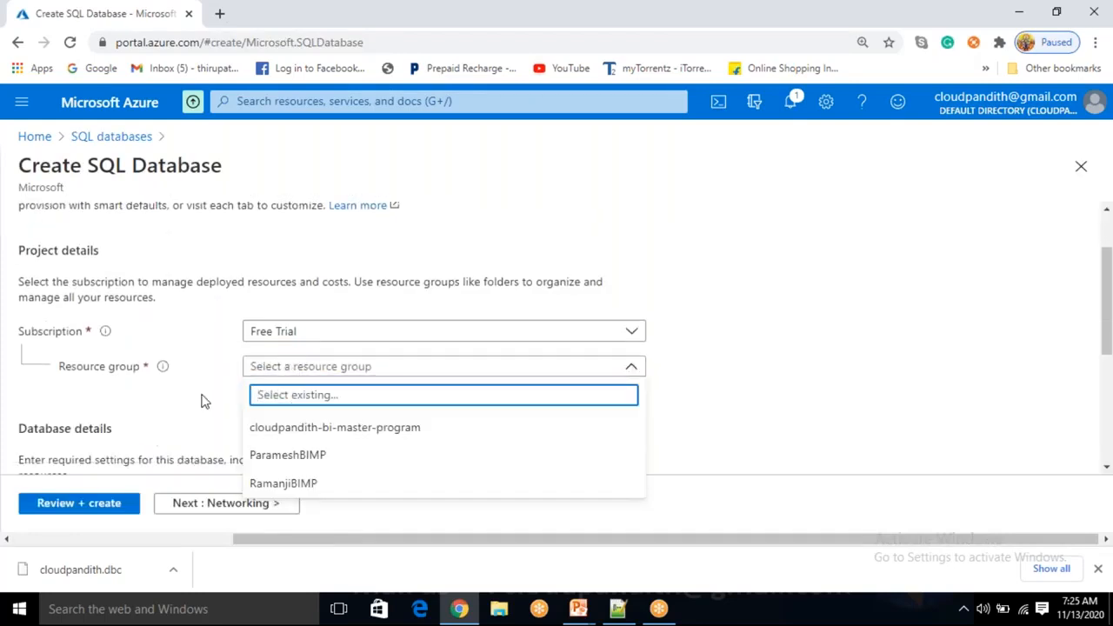
pyautogui.click(201, 401)
pyautogui.click(261, 388)
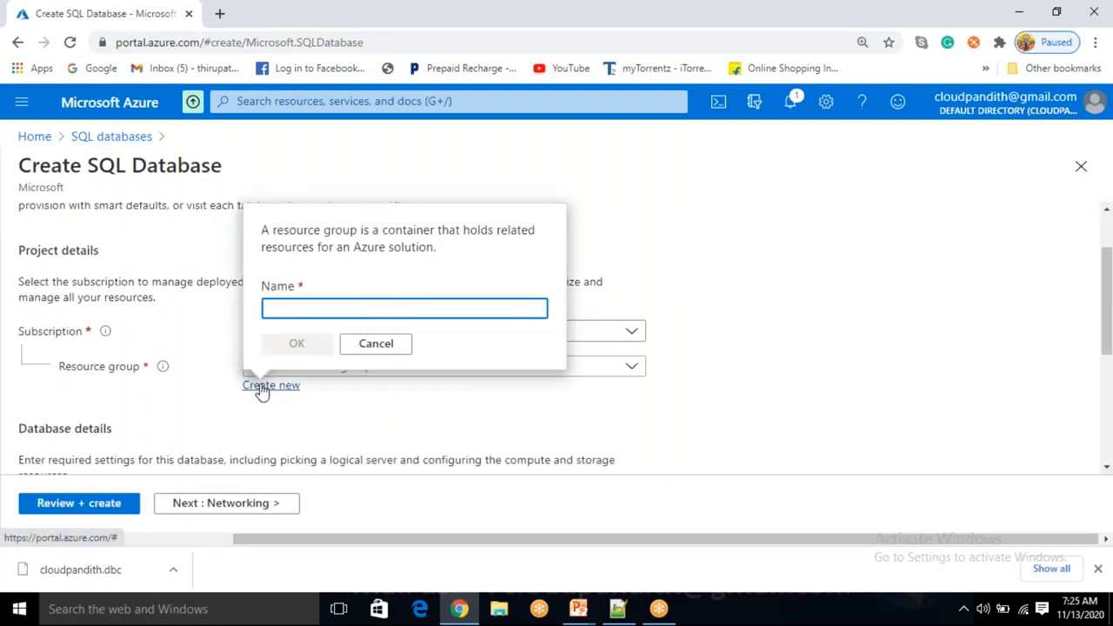
pyautogui.write('cloudpandith')
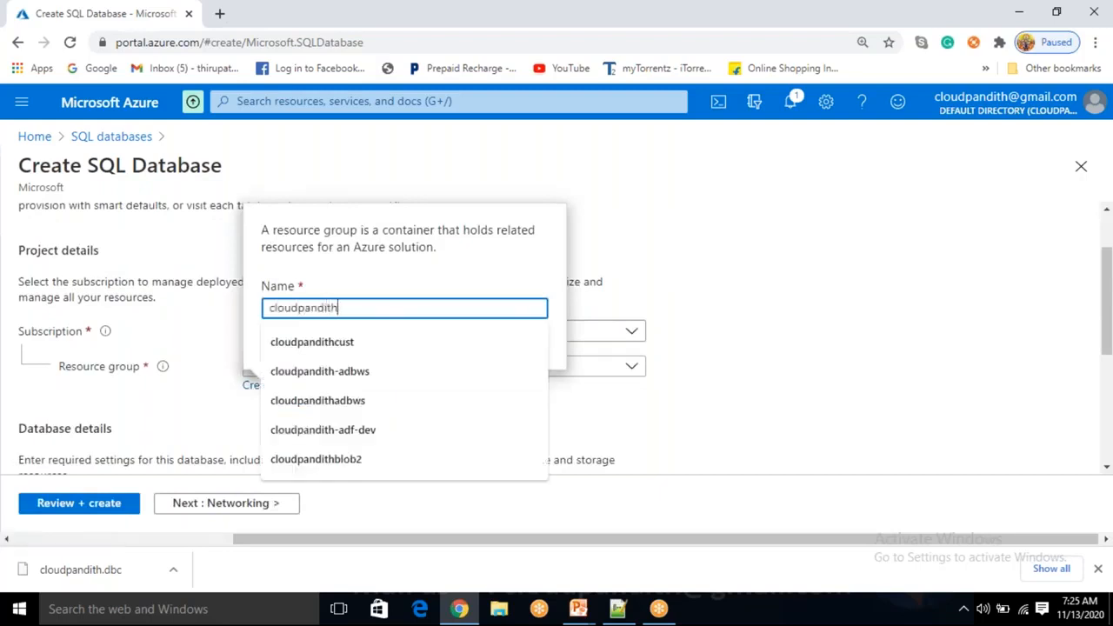
pyautogui.write('-BI-Ma')
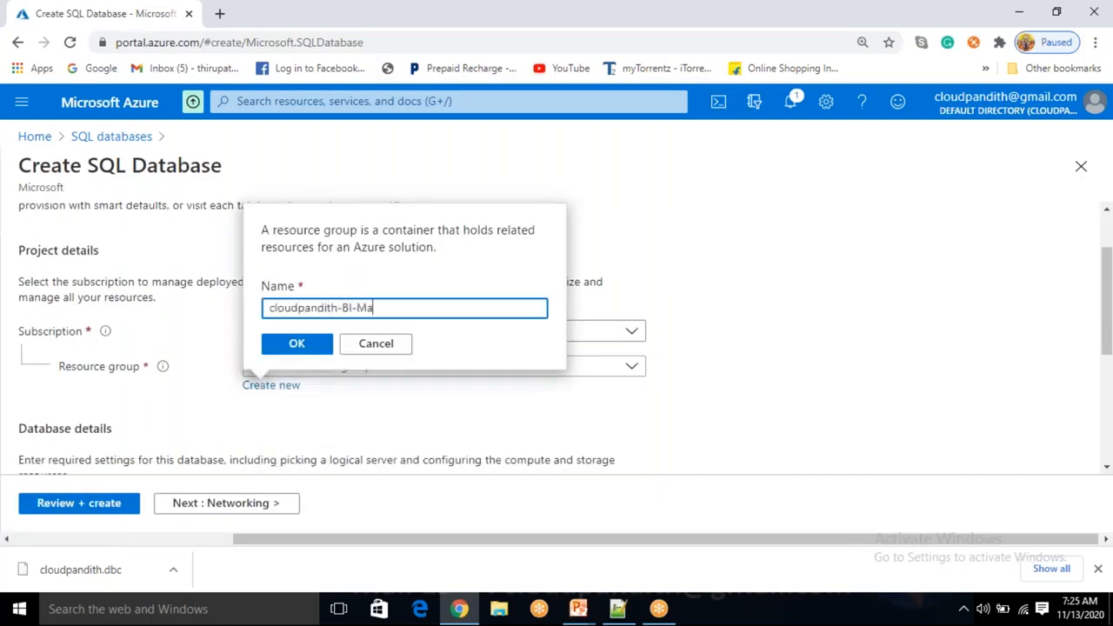
pyautogui.write('ster-Progra.')
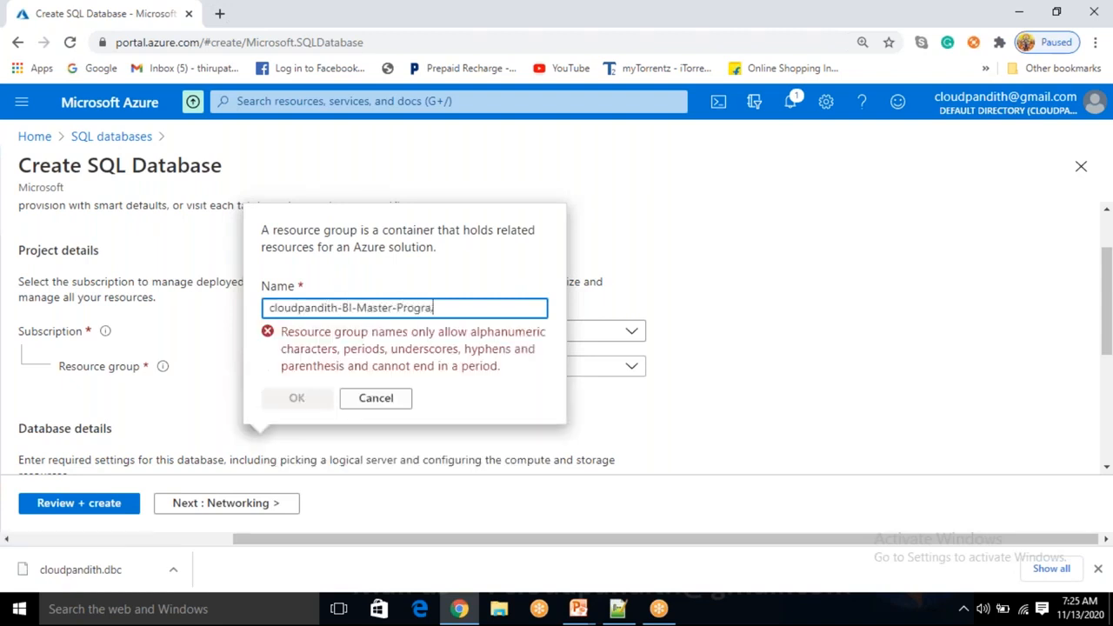
pyautogui.press('BackSpace')
pyautogui.write('m2')
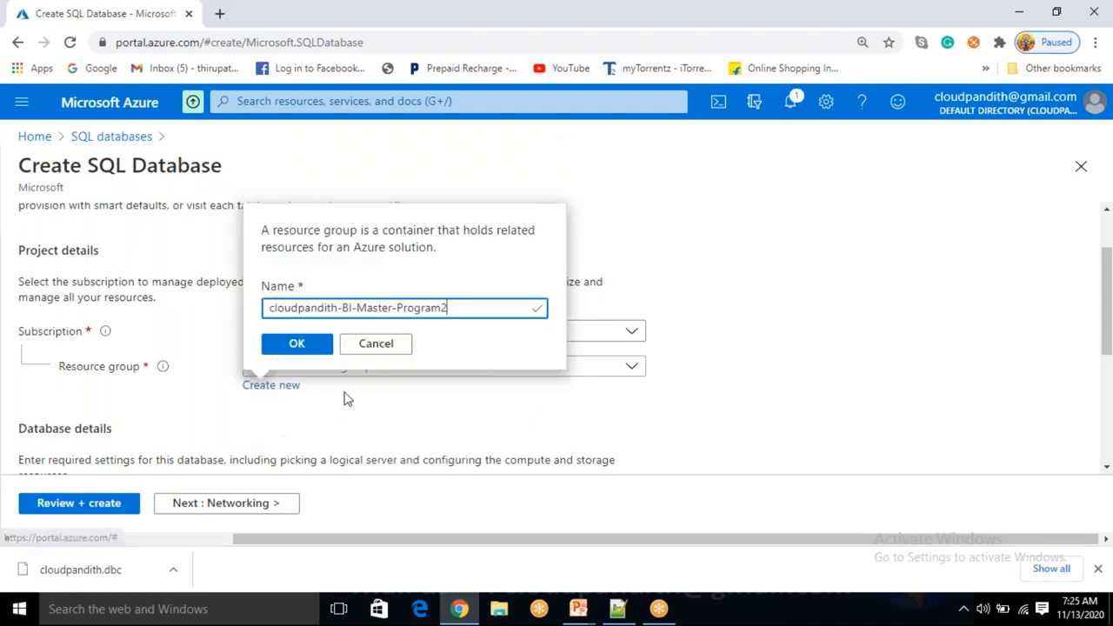
pyautogui.click(298, 345)
# Enter cloudpandithsqldb as the database name
pyautogui.scroll(-2, 301, 351)
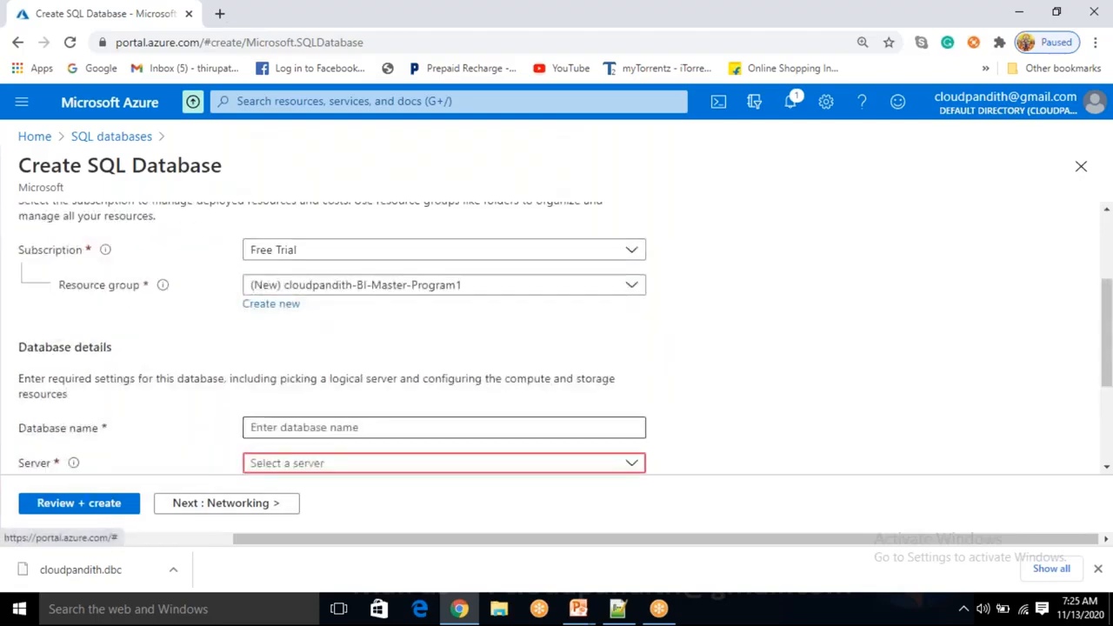
pyautogui.click(300, 426)
pyautogui.write('cloudpandithsqldb')
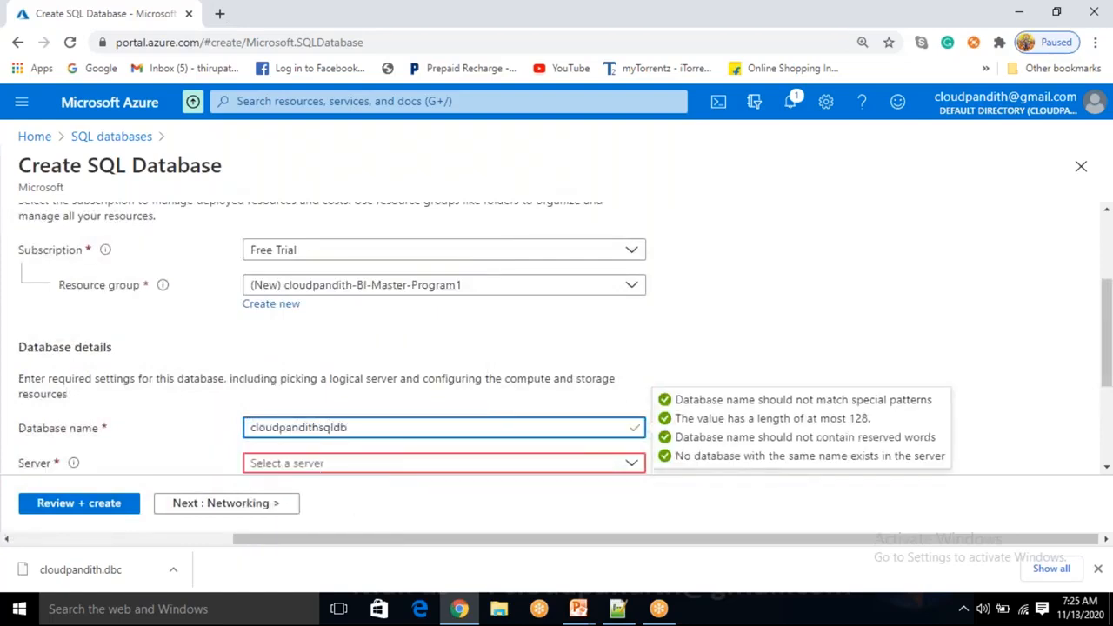
pyautogui.click(408, 396)
pyautogui.scroll(-1, 331, 383)
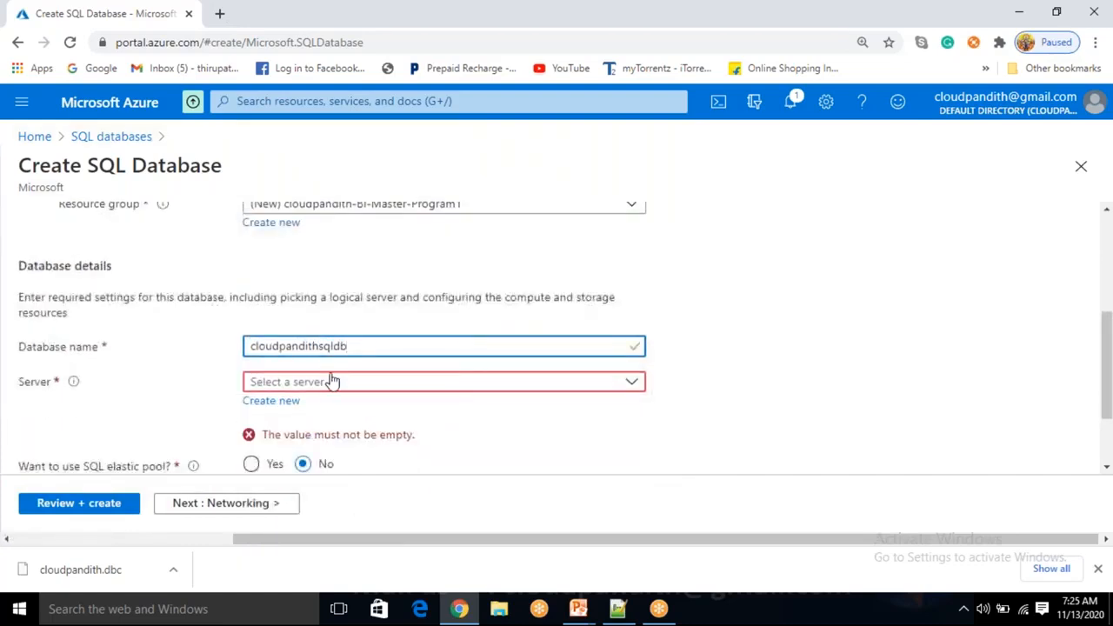
# Name the new server cloudpandithsqlserver and enter the admin login
pyautogui.click(289, 403)
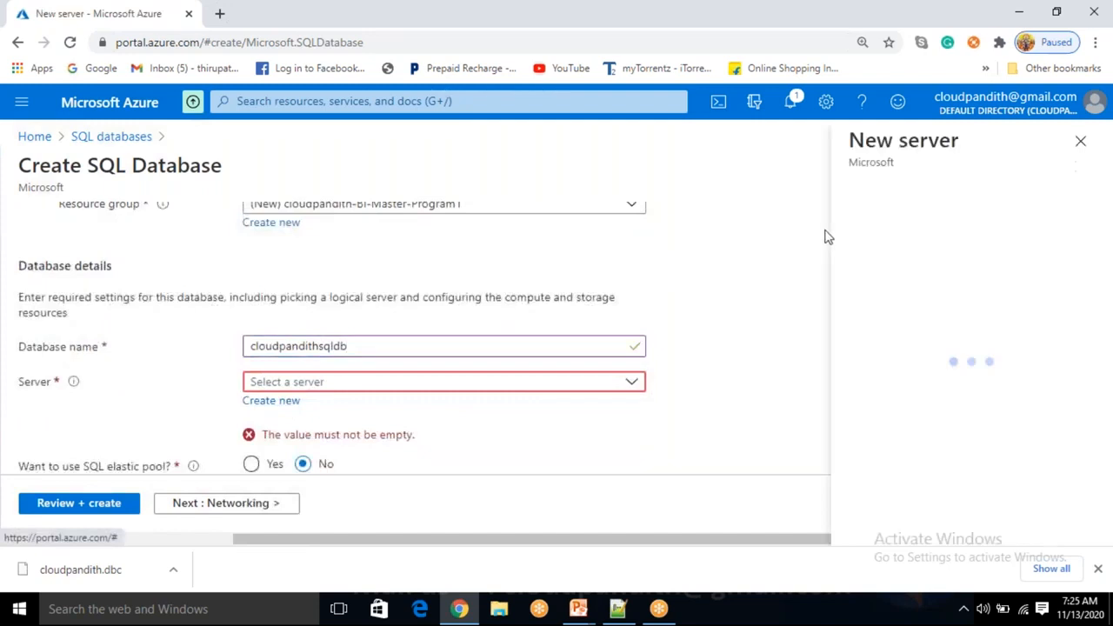
pyautogui.write('sql')
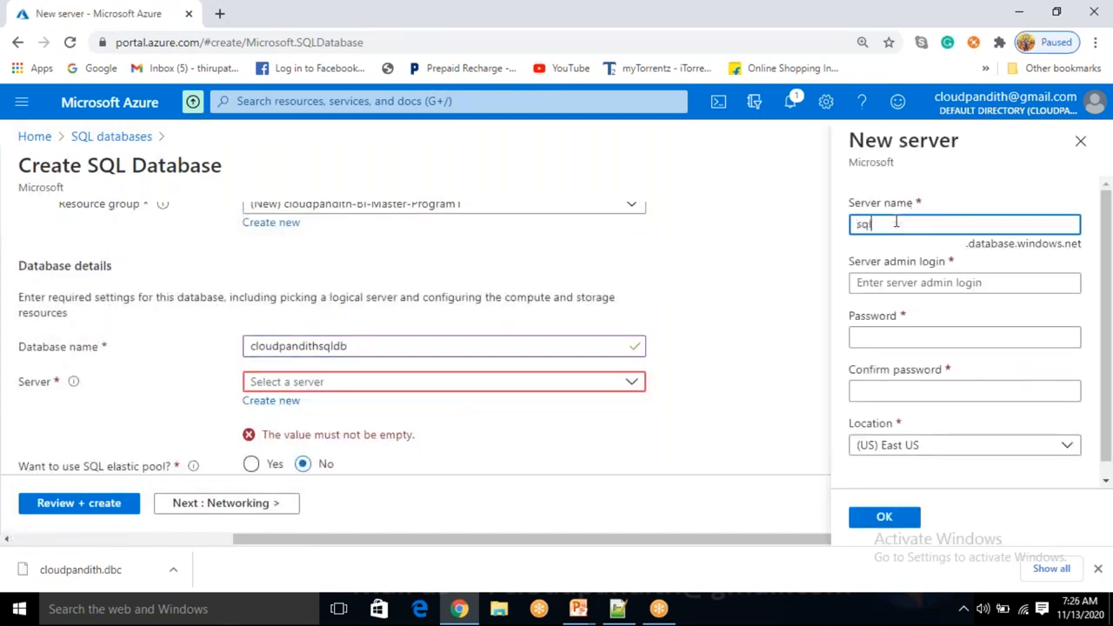
pyautogui.press('BackSpace')
pyautogui.press('BackSpace')
pyautogui.write('cloudpandithsq')
pyautogui.press('Tab')
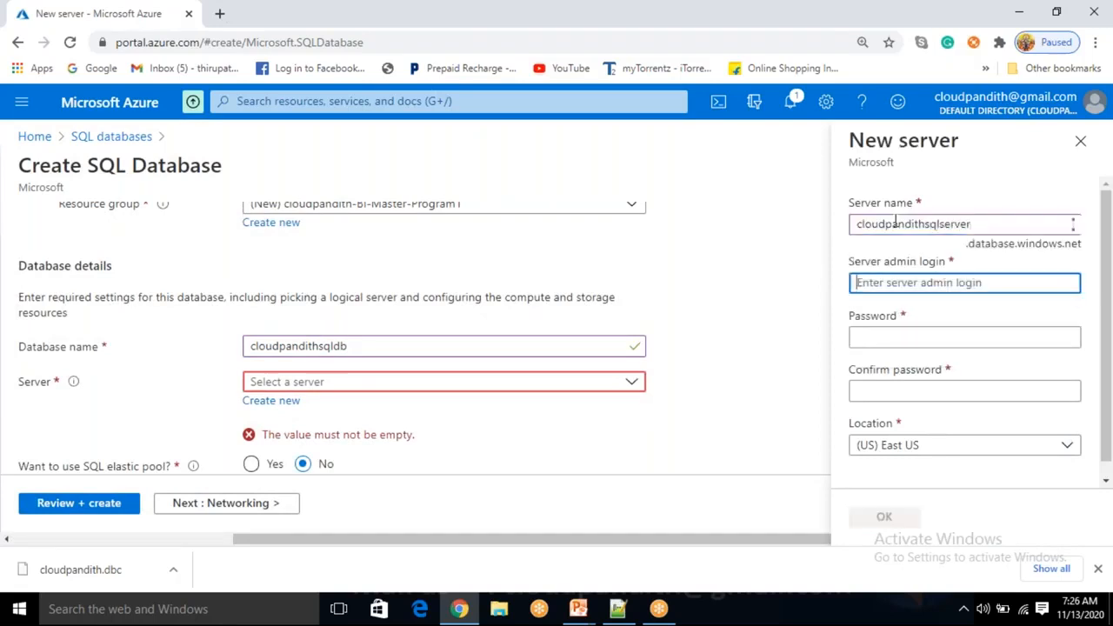
pyautogui.write('mallaiah')
# Enter the admin password, correct the mismatched confirmation, and confirm the new server
pyautogui.press('Tab')
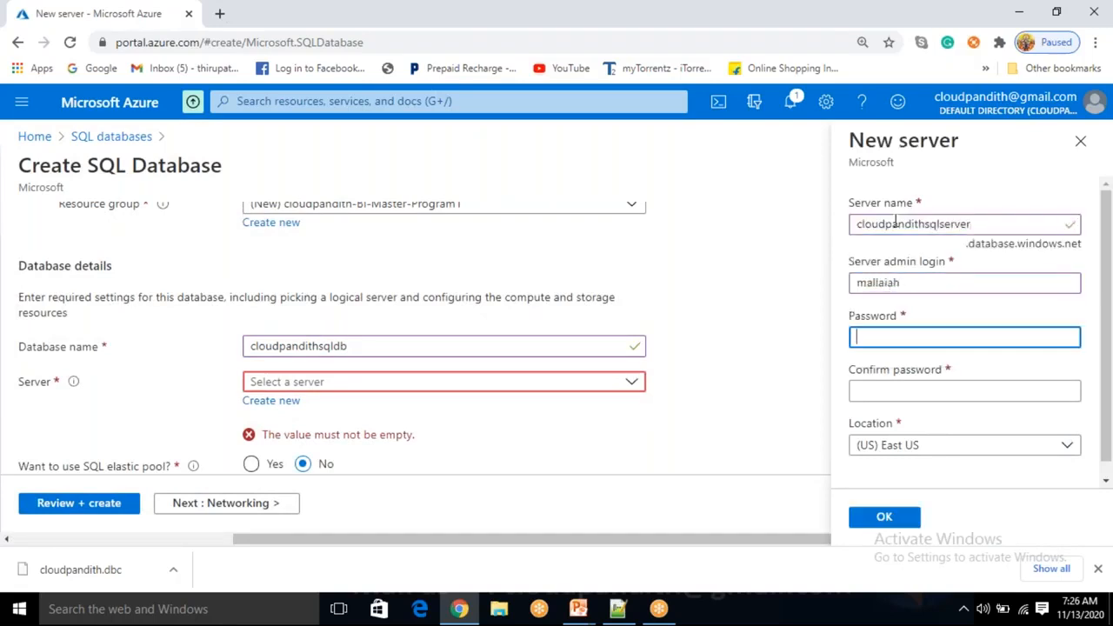
pyautogui.write('************')
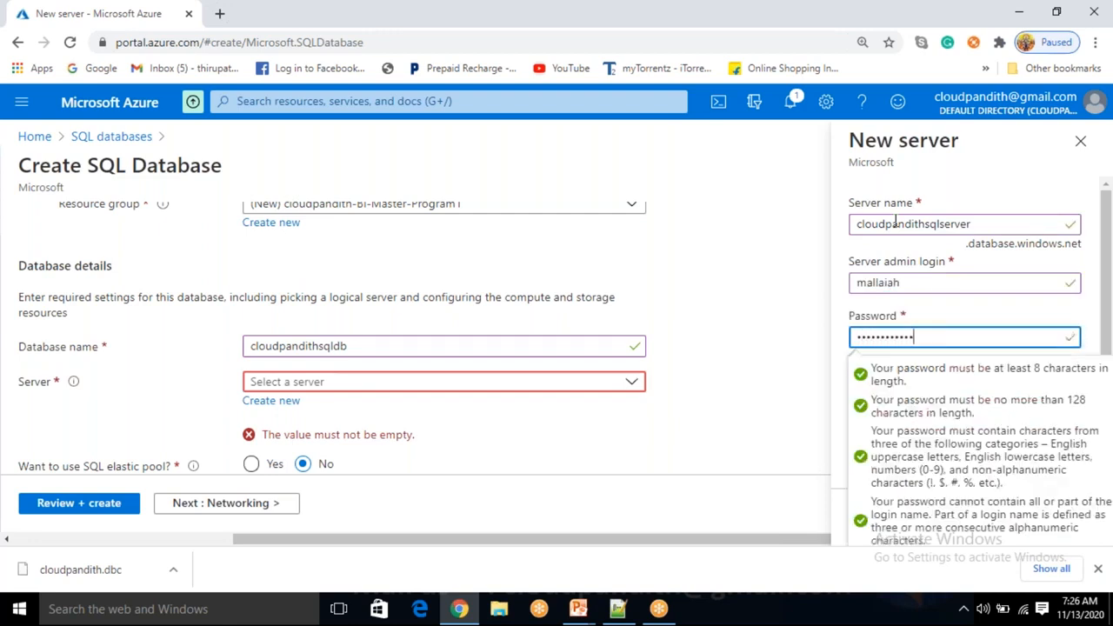
pyautogui.press('Tab')
pyautogui.write('***********')
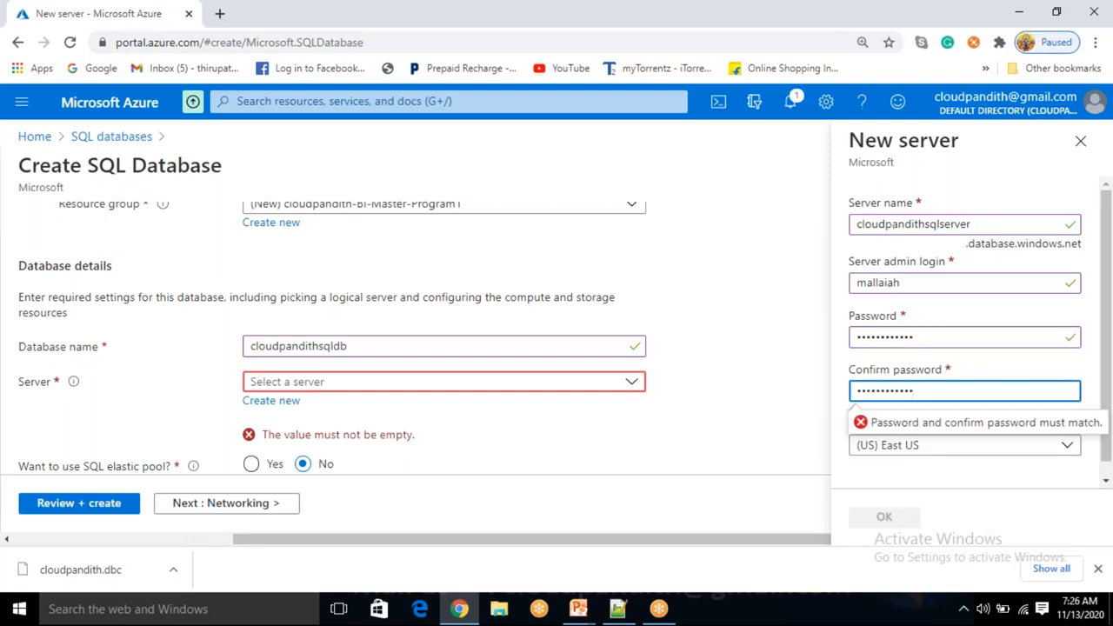
pyautogui.click(930, 512)
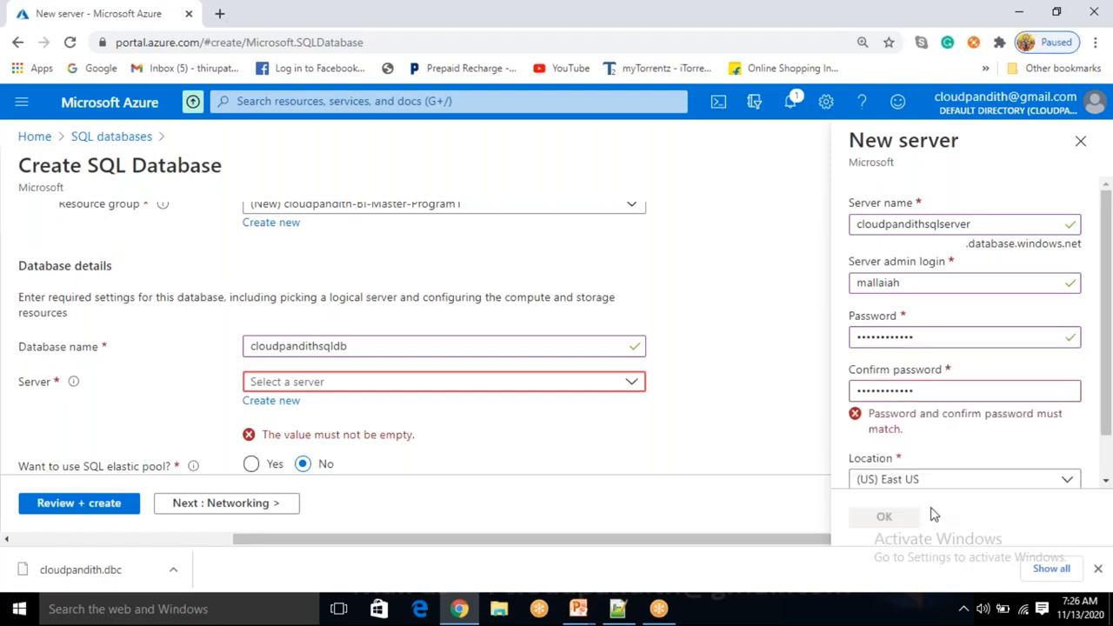
pyautogui.doubleClick(936, 393)
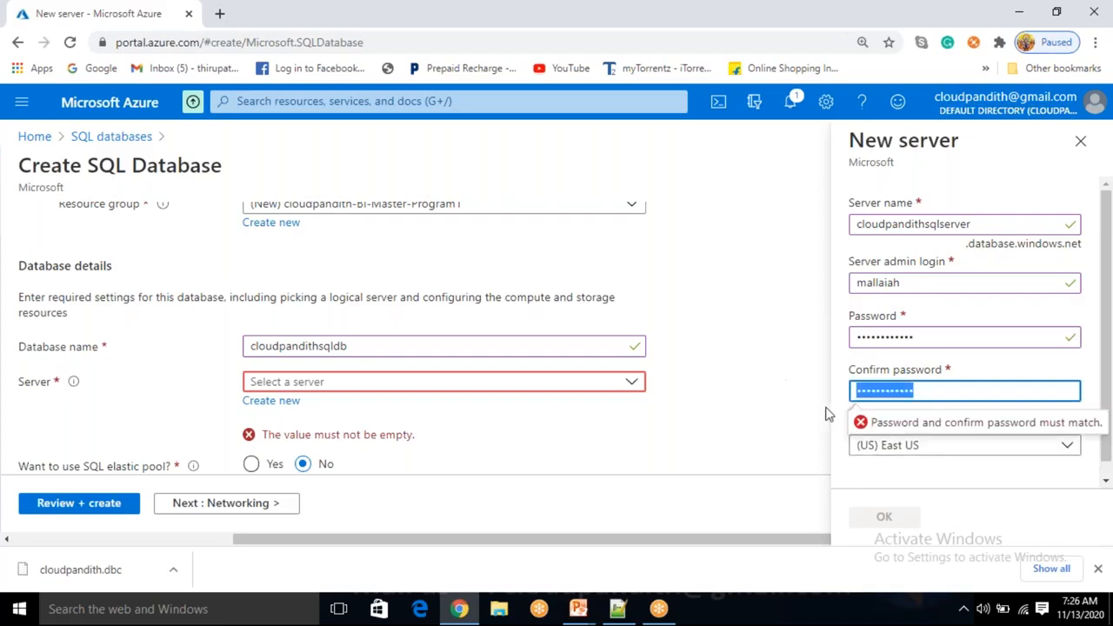
pyautogui.press('BackSpace')
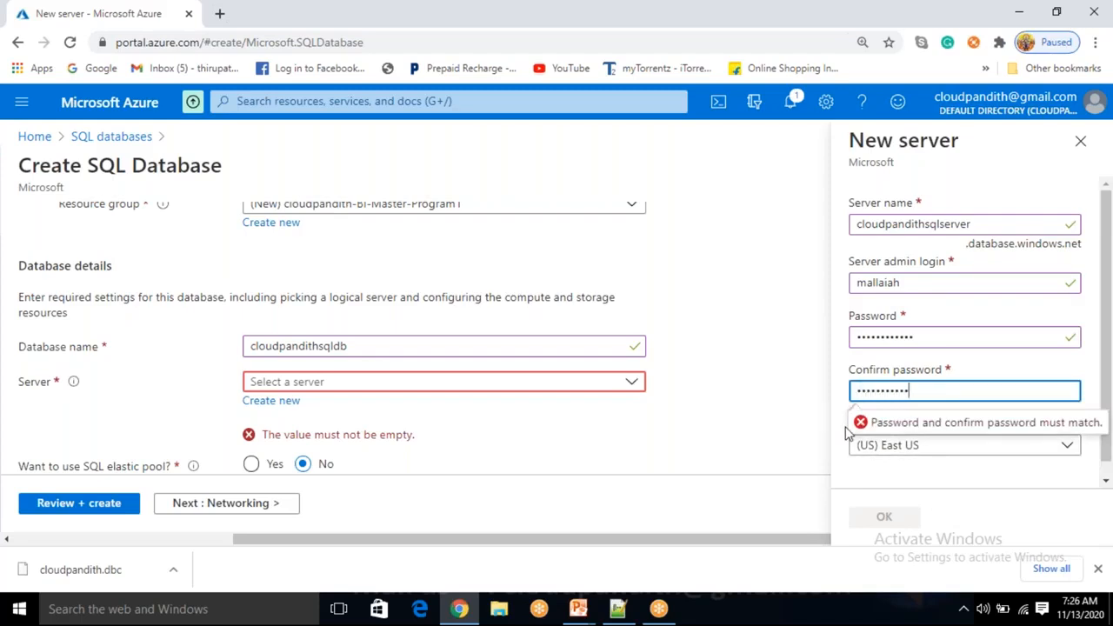
pyautogui.click(976, 487)
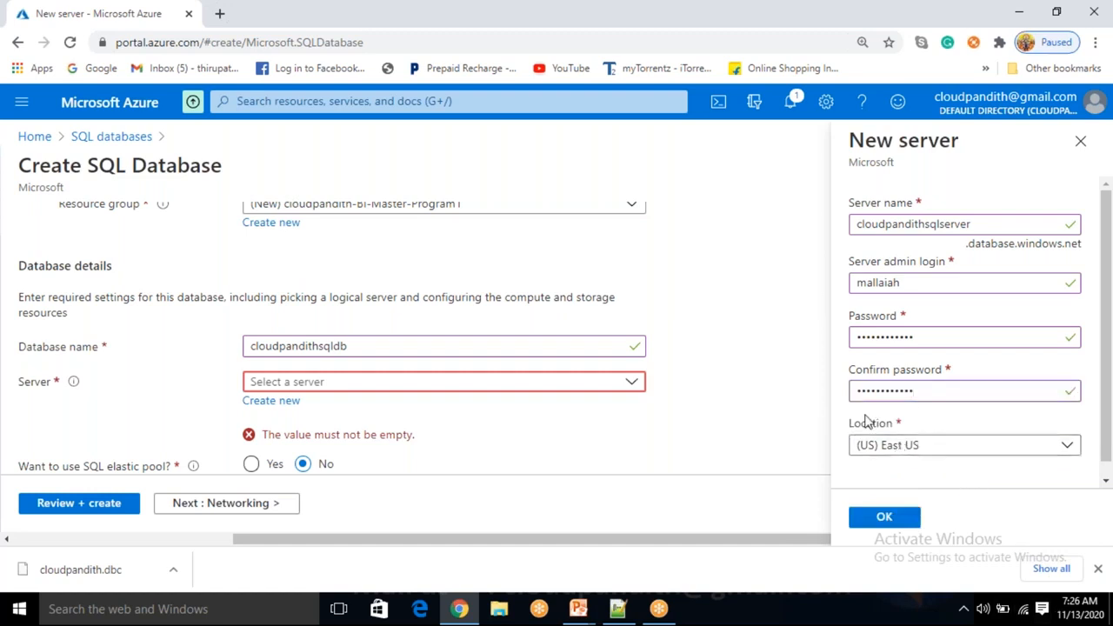
pyautogui.click(884, 518)
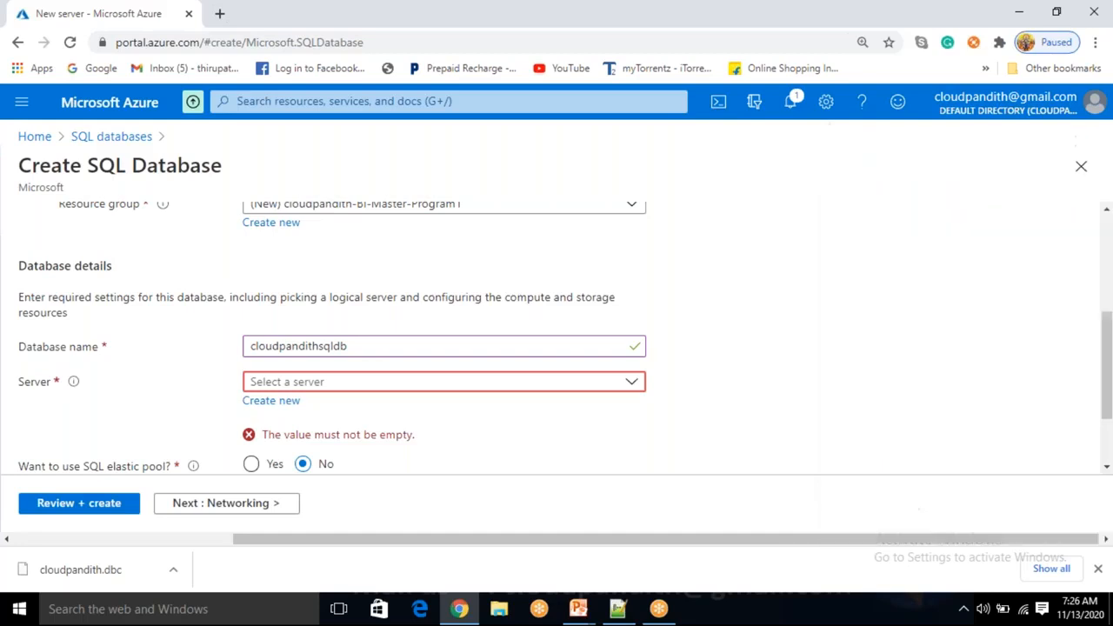
pyautogui.scroll(-1, 644, 435)
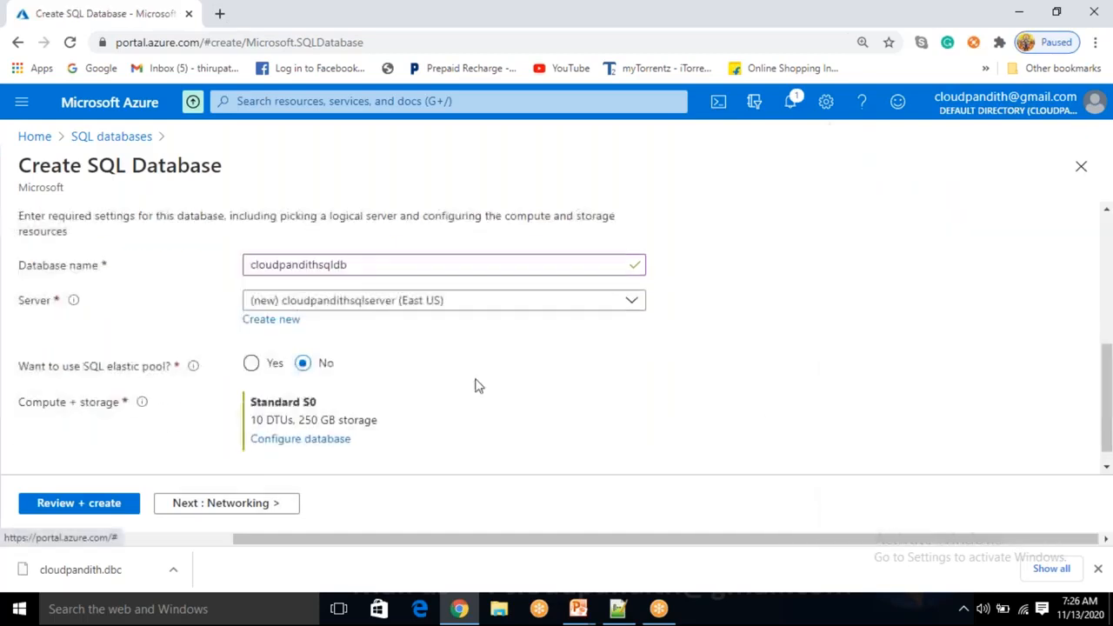
pyautogui.moveTo(114, 368); pyautogui.dragTo(171, 368)
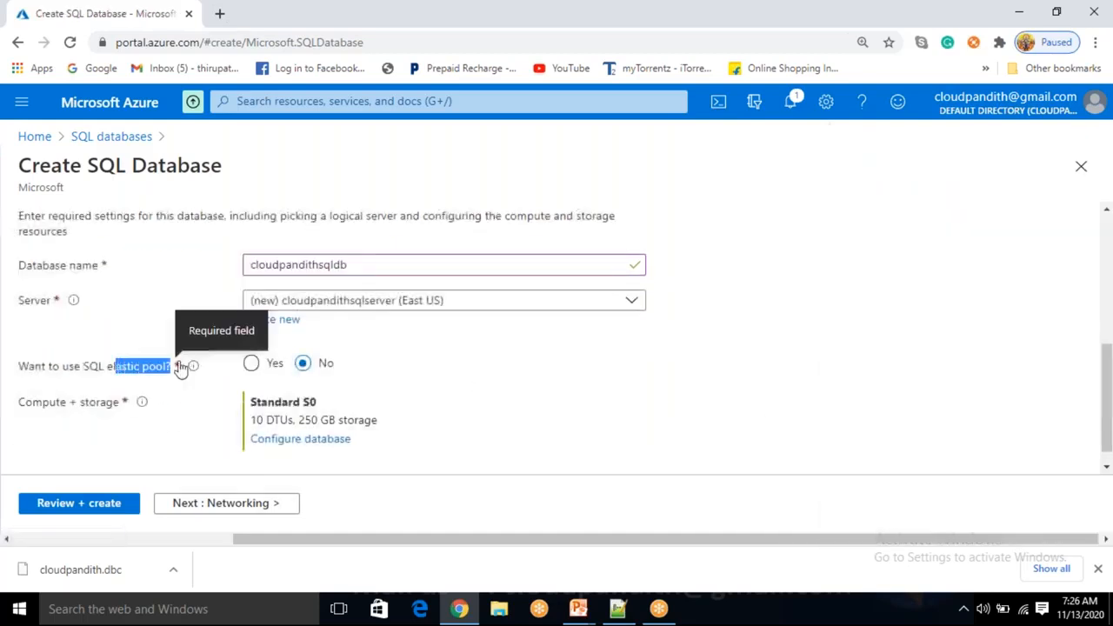
pyautogui.click(474, 374)
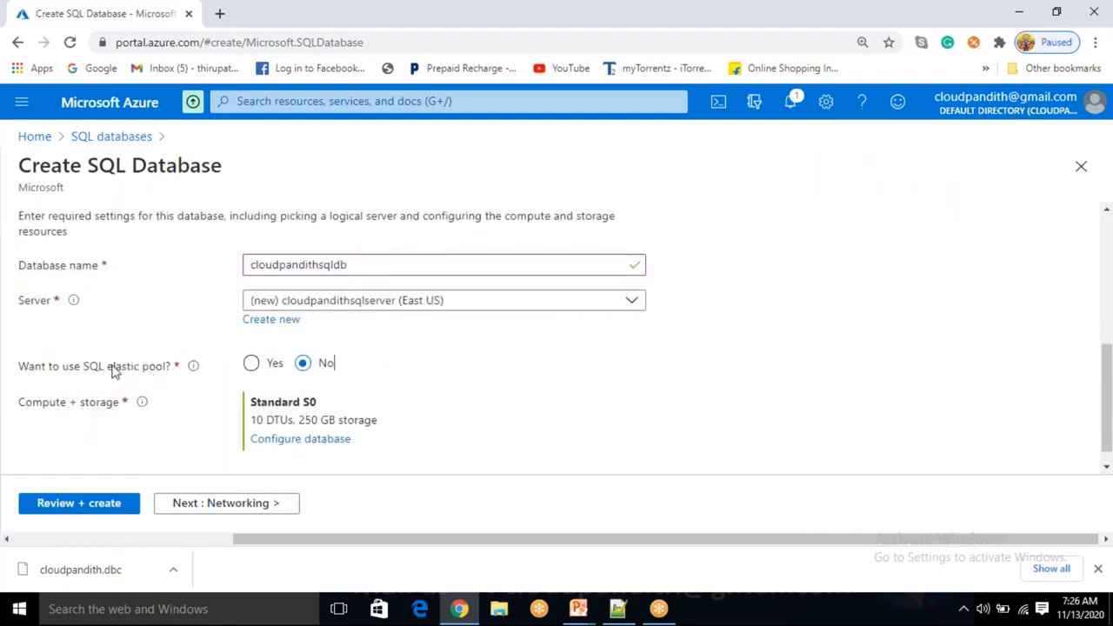
pyautogui.moveTo(99, 368); pyautogui.dragTo(156, 371)
# Open compute and storage configuration and try higher DTU and data max size levels
pyautogui.click(139, 442)
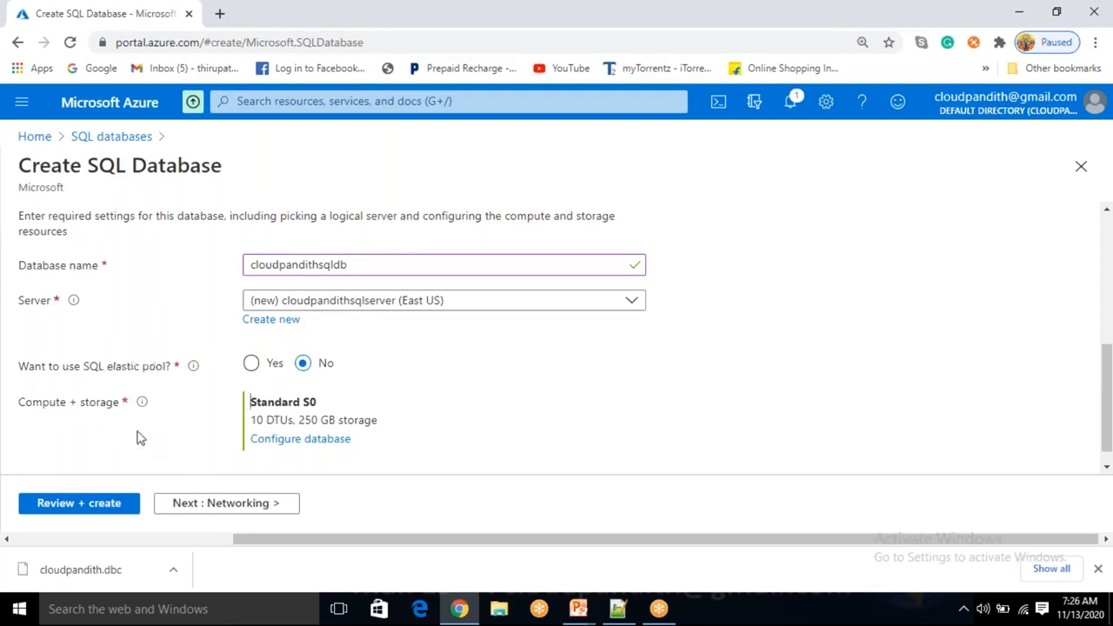
pyautogui.click(288, 442)
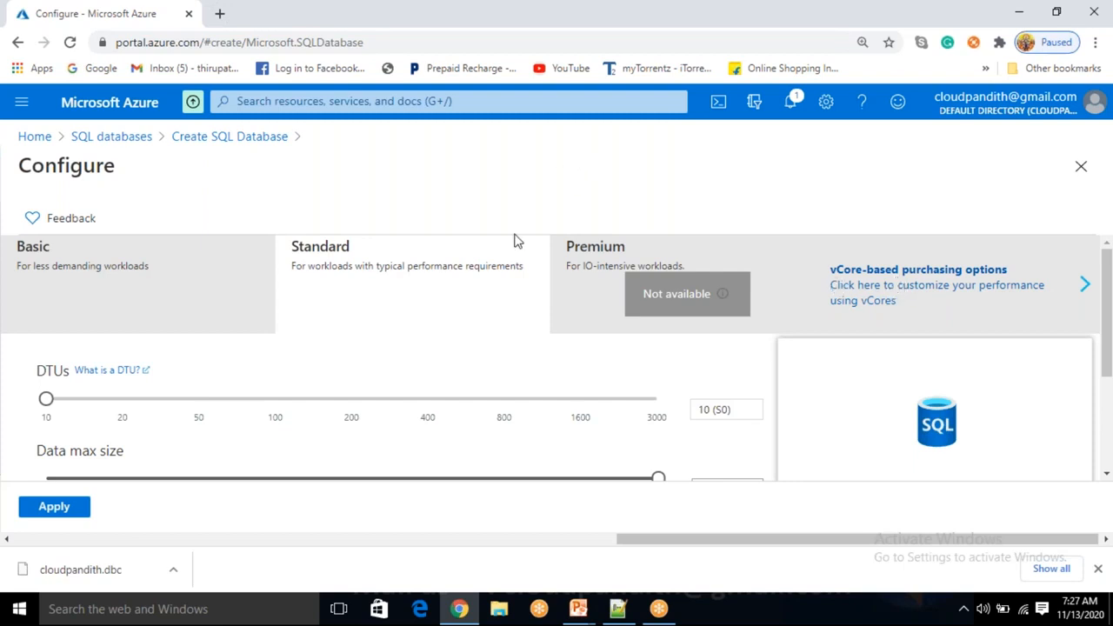
pyautogui.scroll(-1, 54, 407)
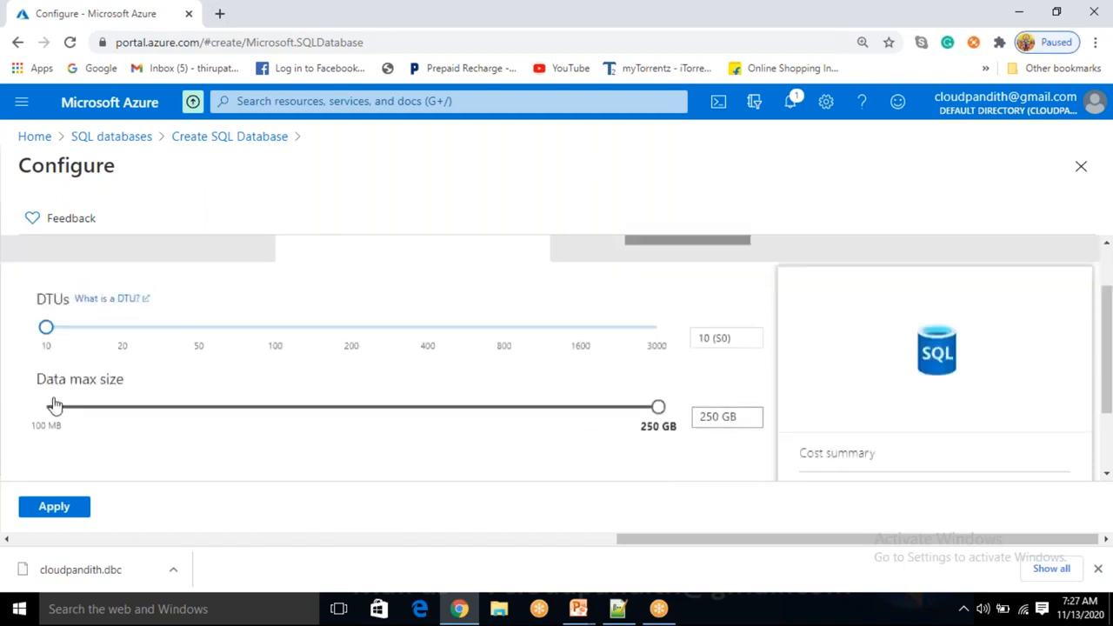
pyautogui.moveTo(45, 324)
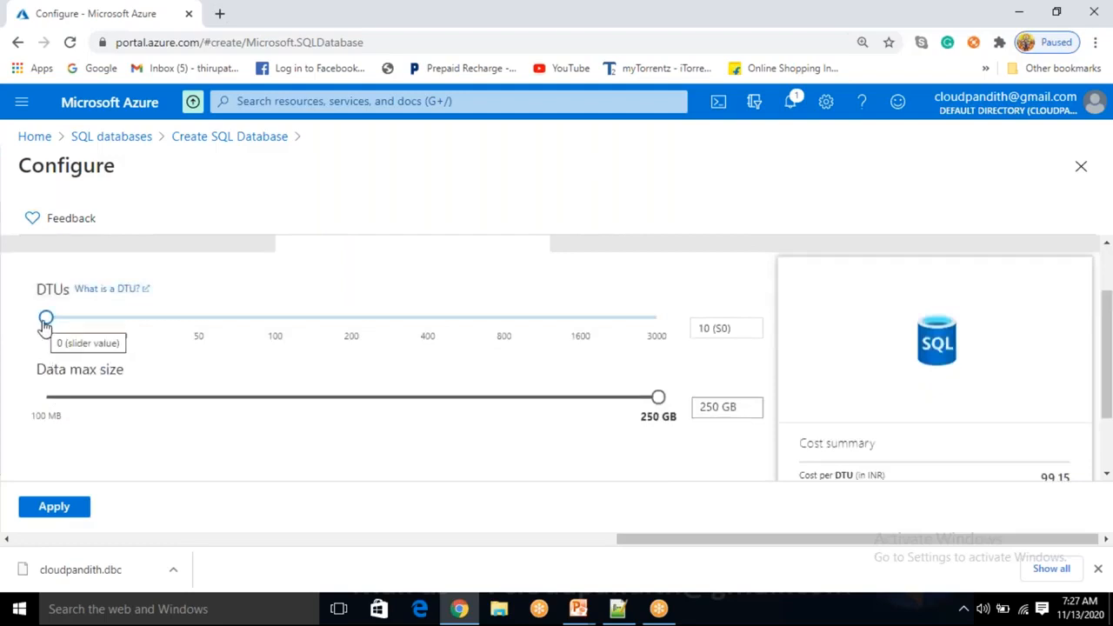
pyautogui.click(119, 325)
pyautogui.click(199, 318)
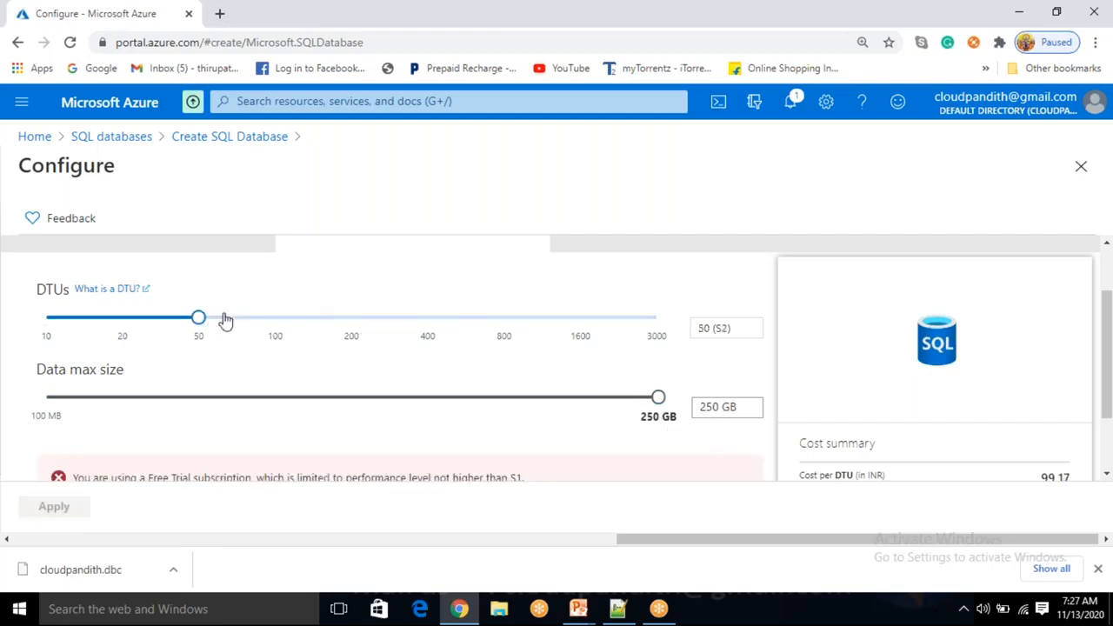
pyautogui.moveTo(198, 318); pyautogui.dragTo(370, 320)
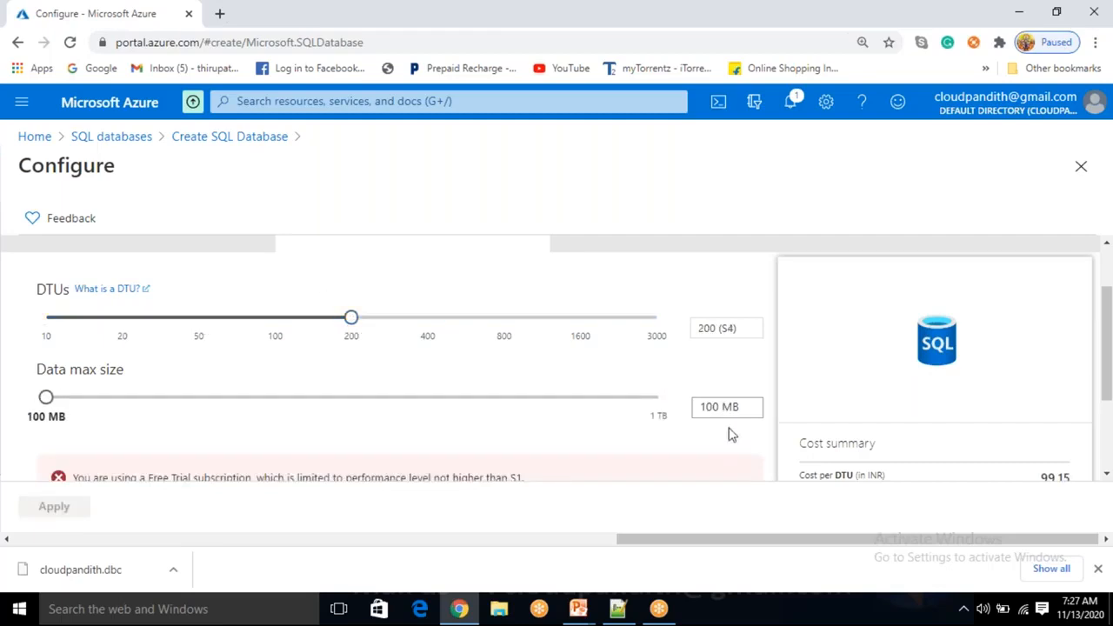
pyautogui.moveTo(46, 397); pyautogui.dragTo(664, 417)
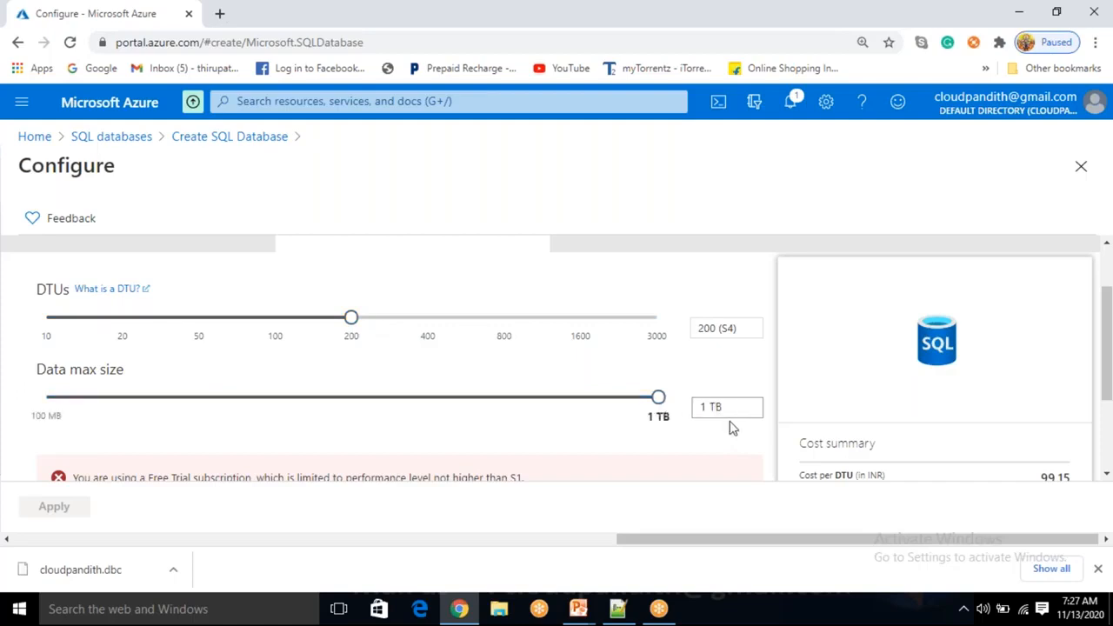
pyautogui.moveTo(356, 323); pyautogui.dragTo(692, 313)
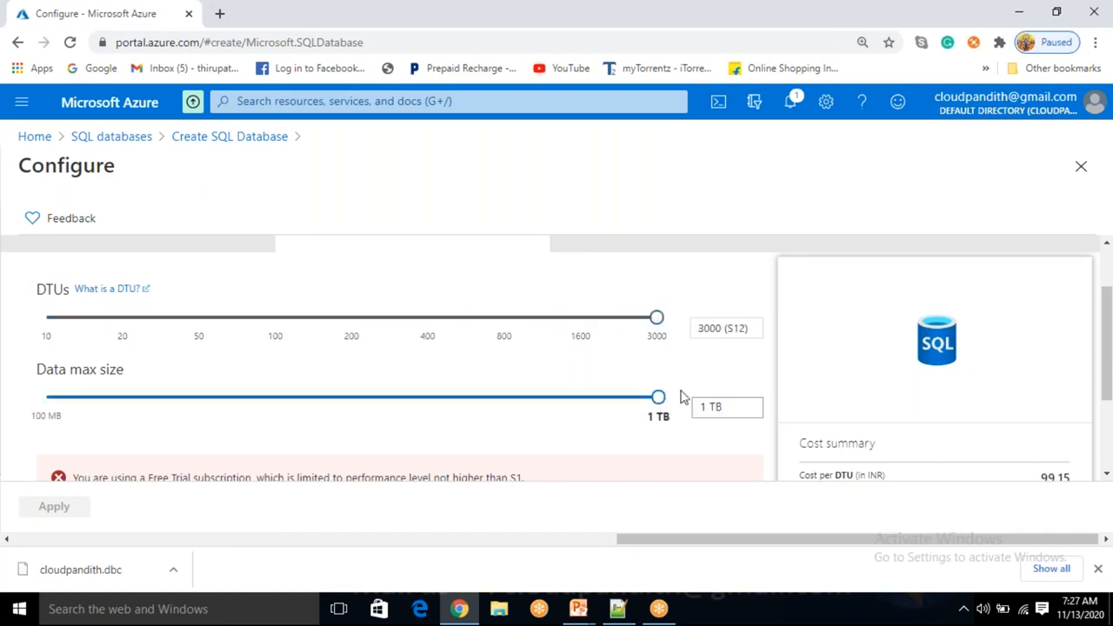
# Lower the DTUs to 10 (Standard S0) with 250 GB storage and apply
pyautogui.moveTo(654, 323)
pyautogui.moveTo(657, 318); pyautogui.dragTo(8, 288)
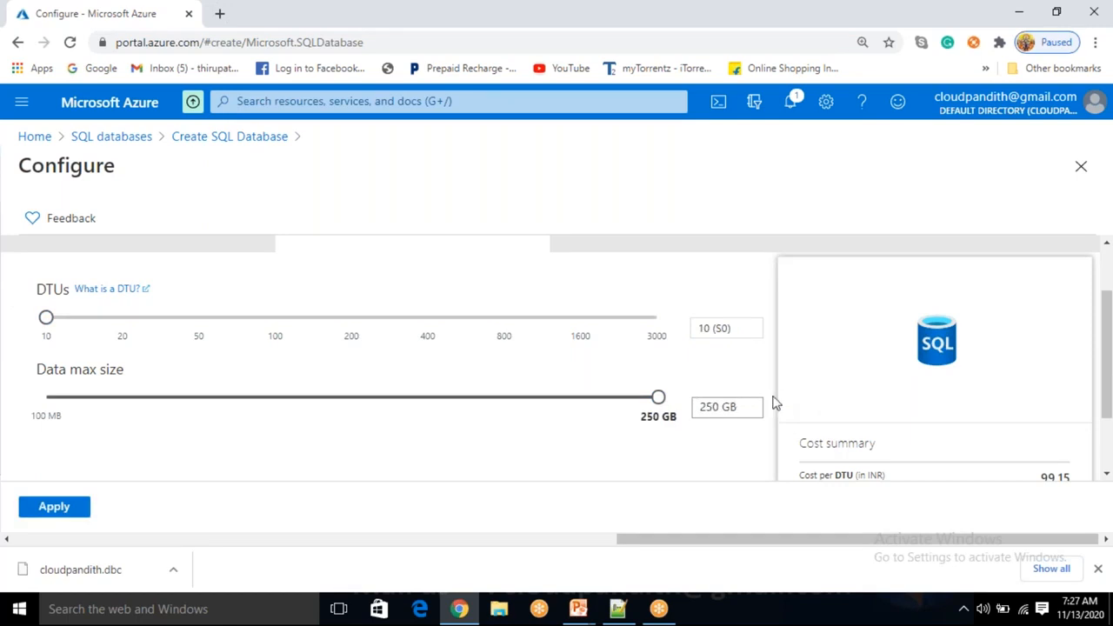
pyautogui.scroll(1, 508, 325)
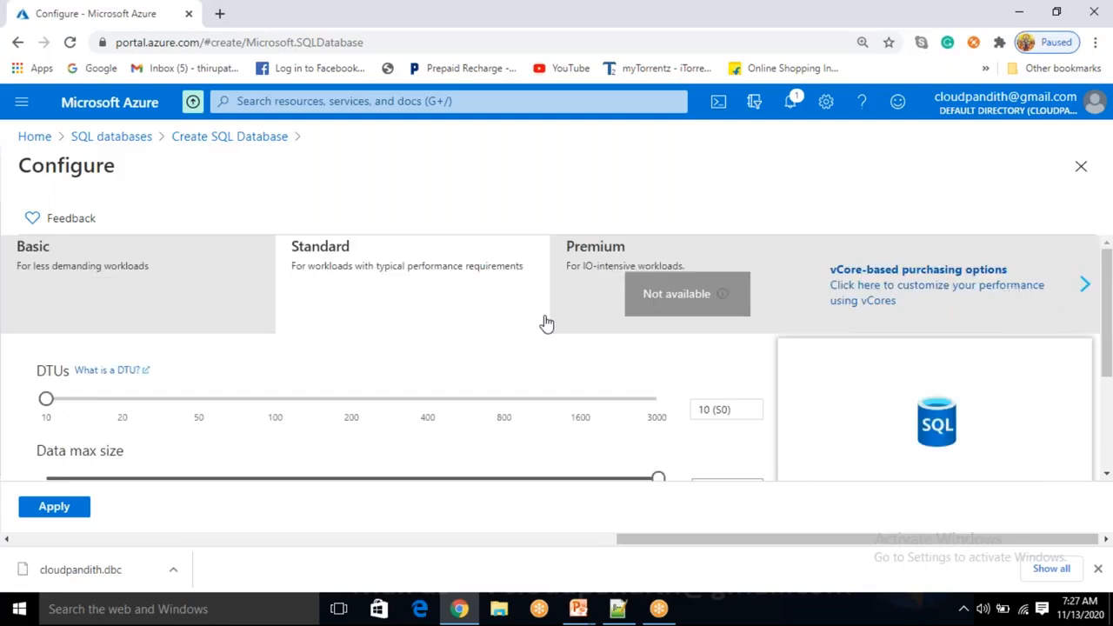
pyautogui.scroll(-2, 333, 426)
pyautogui.scroll(1, 333, 424)
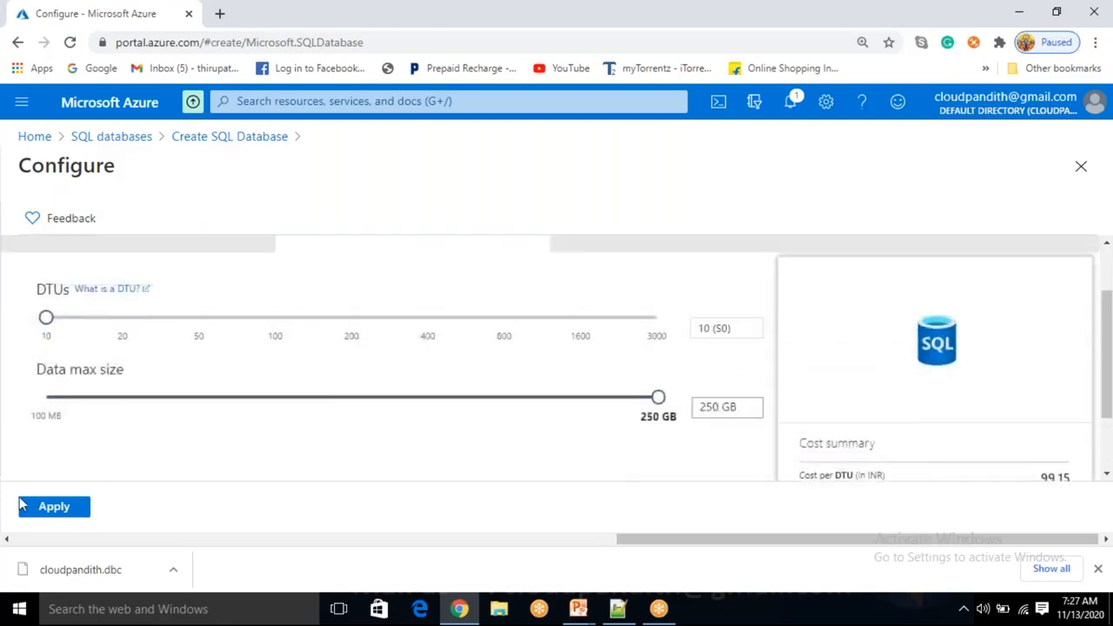
pyautogui.scroll(1, 190, 407)
pyautogui.scroll(-2, 189, 407)
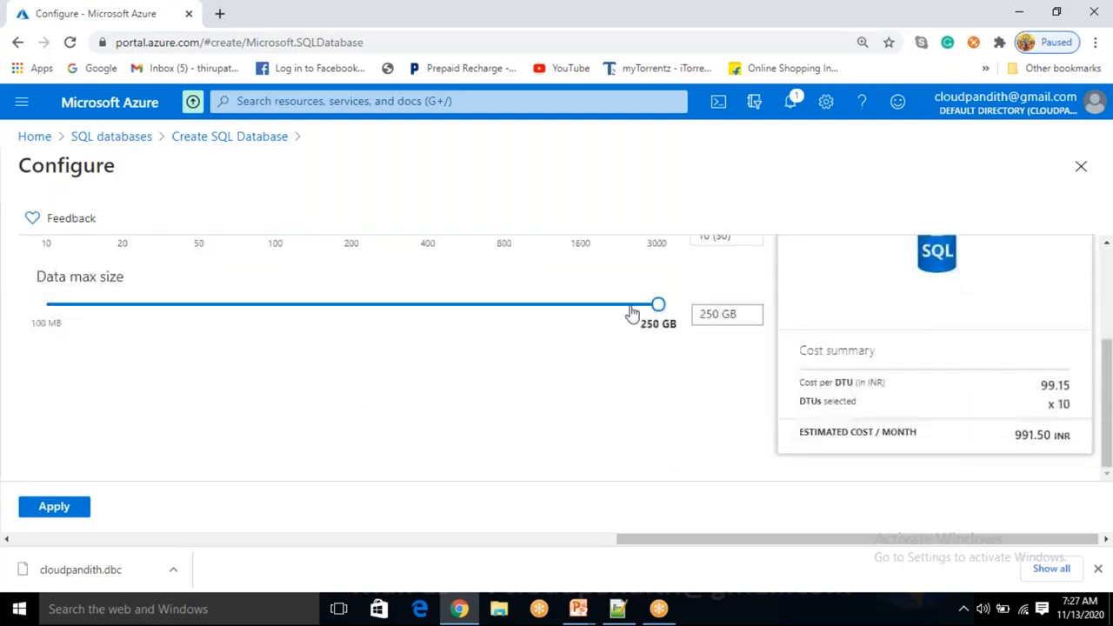
pyautogui.scroll(1, 754, 360)
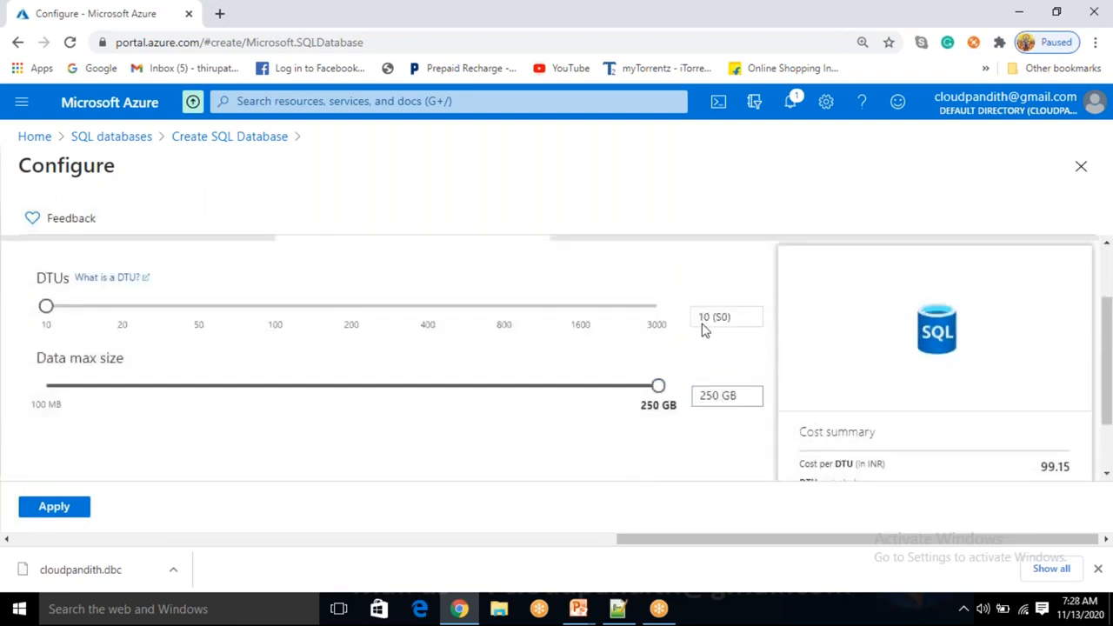
pyautogui.click(55, 508)
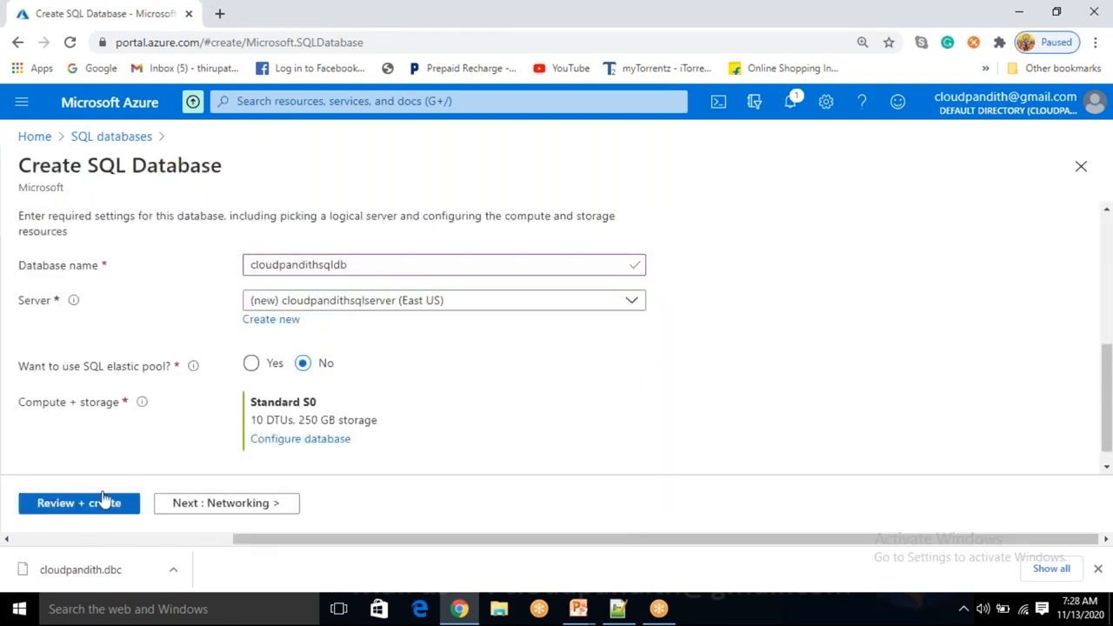
# Move past Networking with No access kept, reaching Additional settings
pyautogui.scroll(5, 205, 383)
pyautogui.click(230, 509)
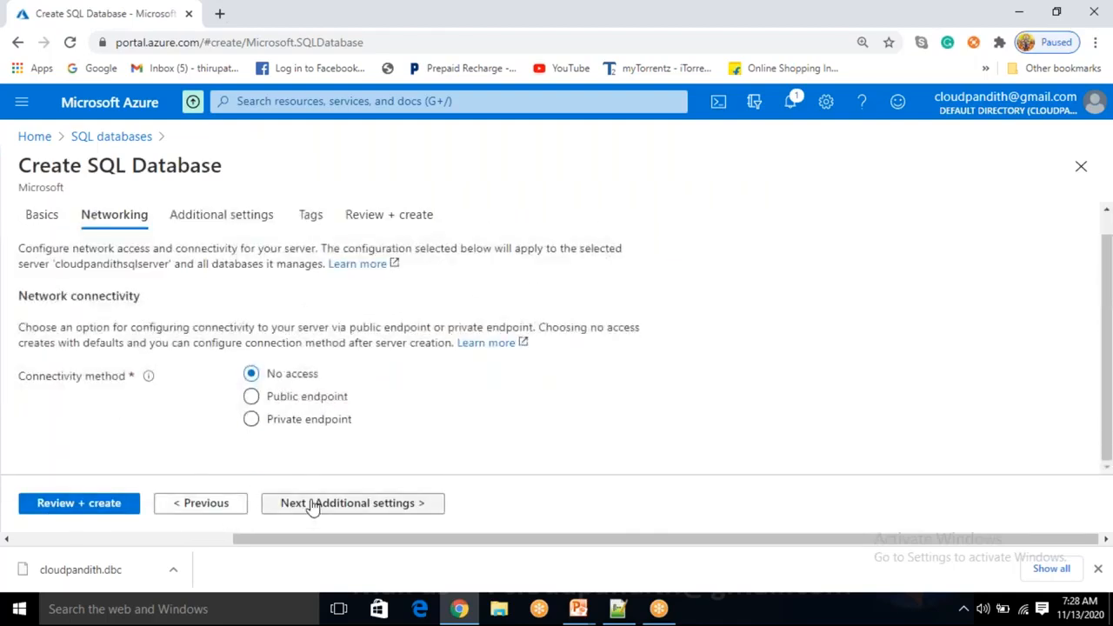
pyautogui.click(353, 504)
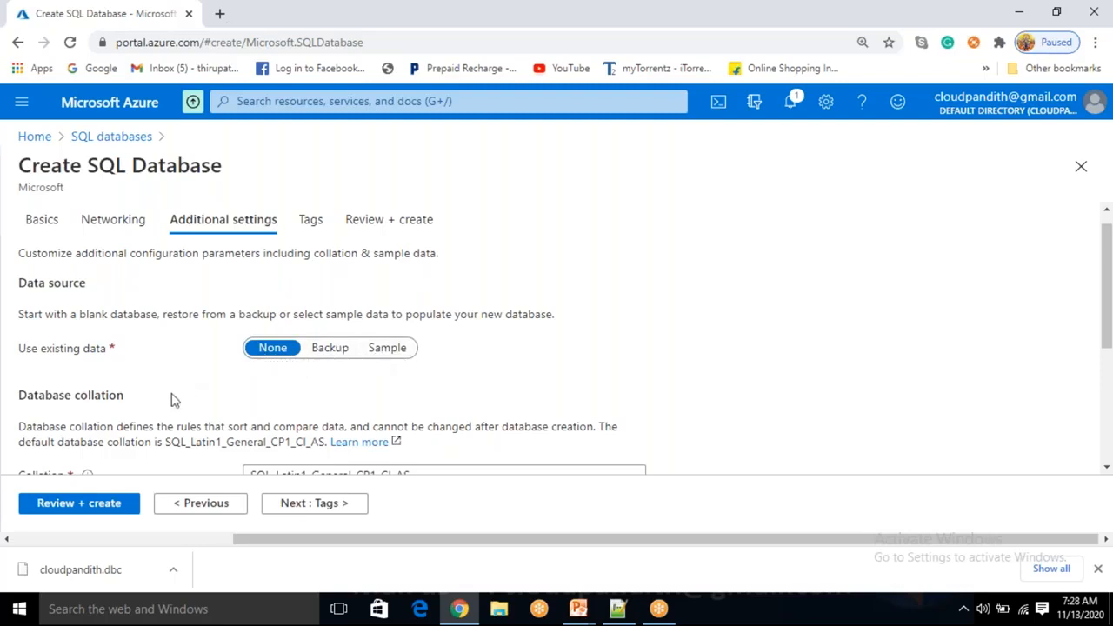
# Skip Tags, create the SQL database from Review + create, and open a new browser tab
pyautogui.click(309, 504)
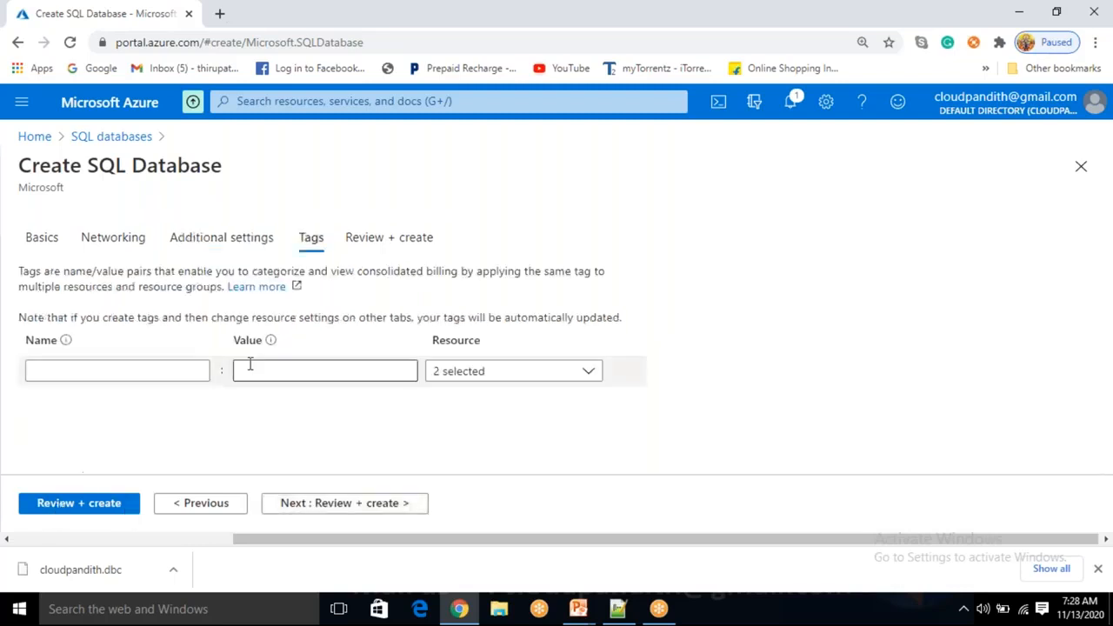
pyautogui.click(67, 504)
pyautogui.click(66, 507)
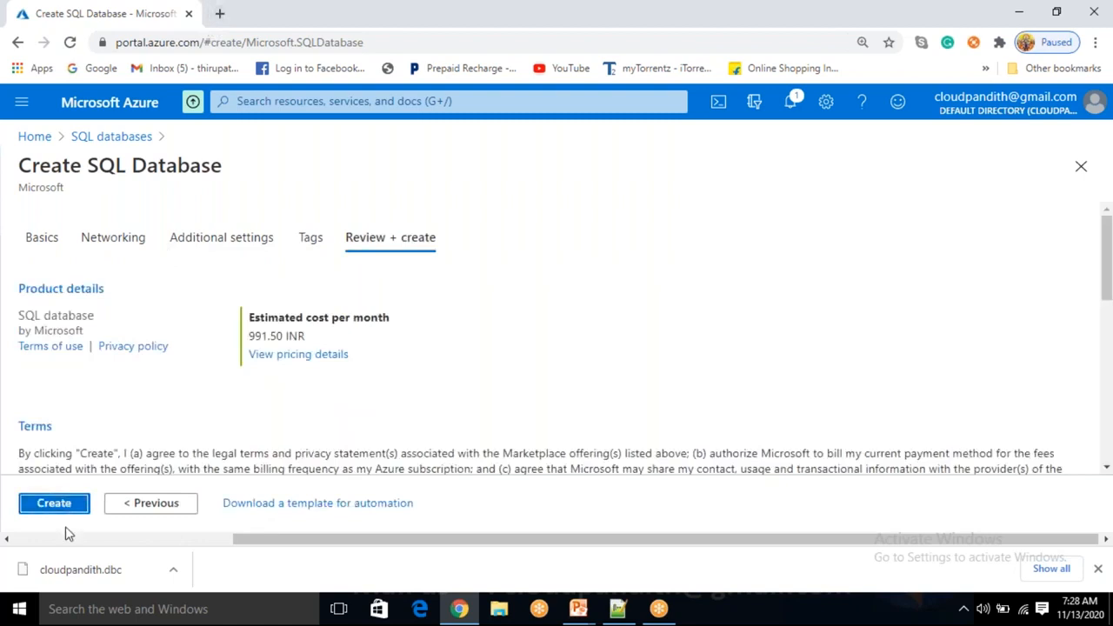
pyautogui.click(64, 510)
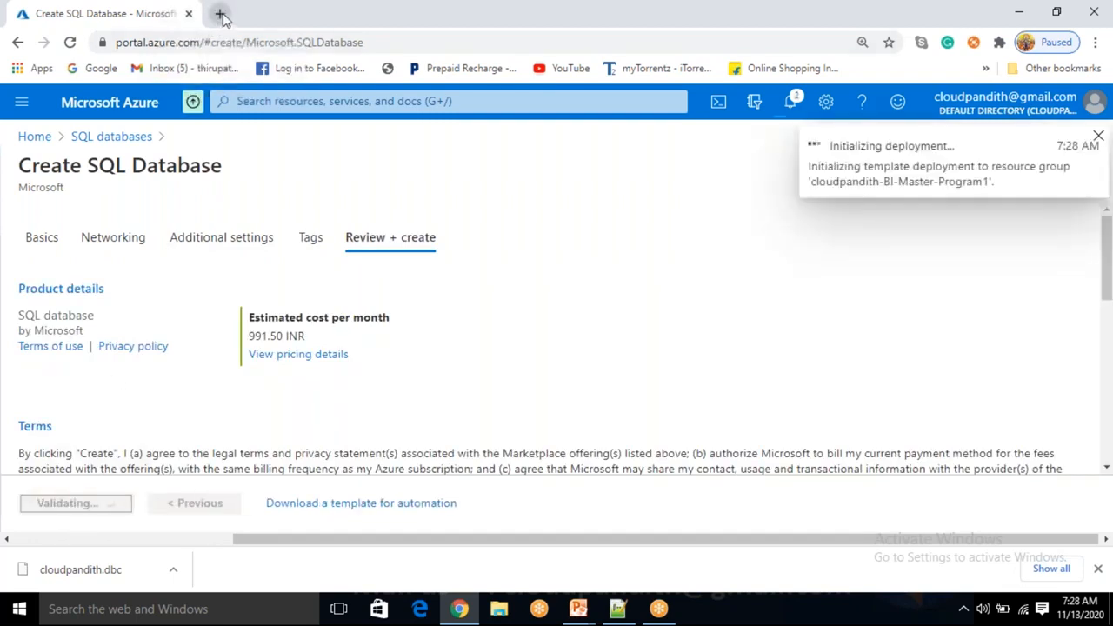
pyautogui.click(219, 13)
# Load portal.azure.com and search 'DATA FACT' to reach the Data factories list
pyautogui.write('portal.azure.com')
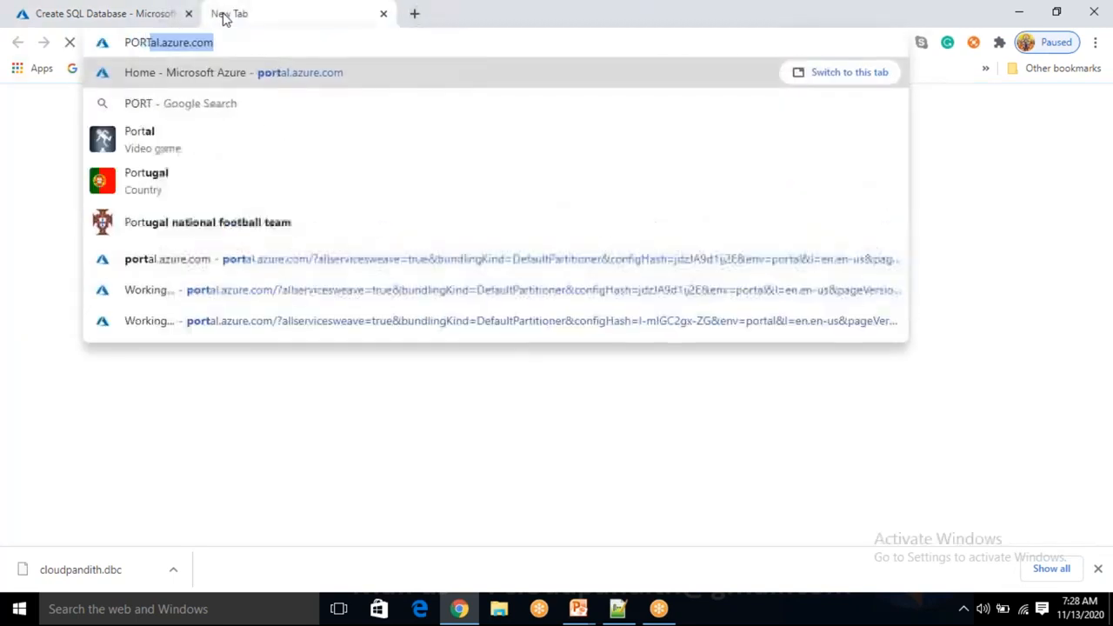
pyautogui.press('Return')
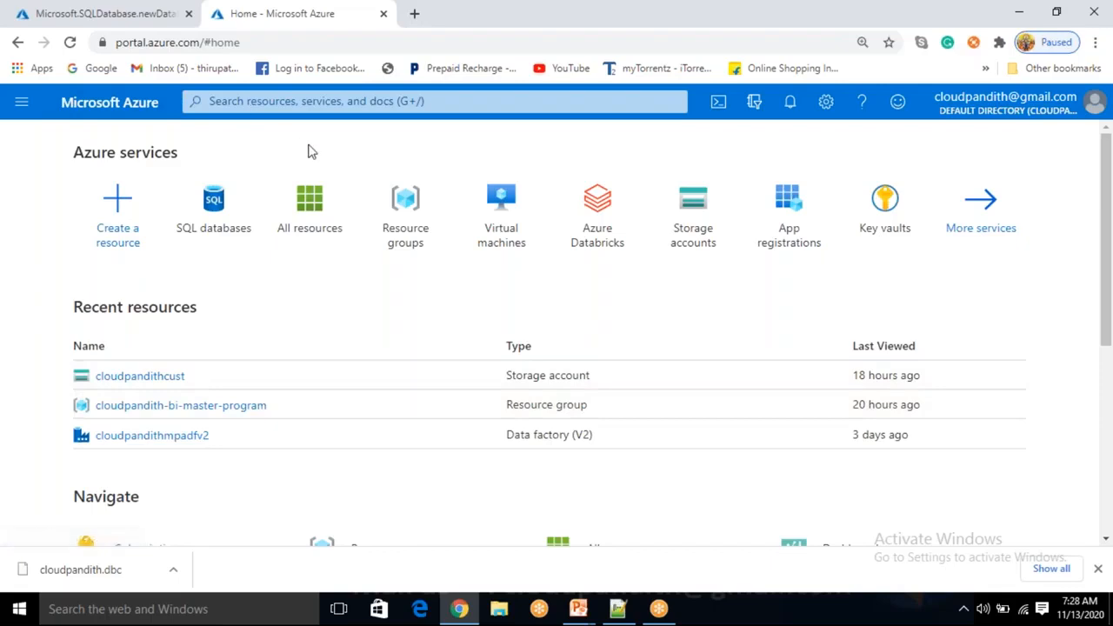
pyautogui.click(377, 102)
pyautogui.write('D')
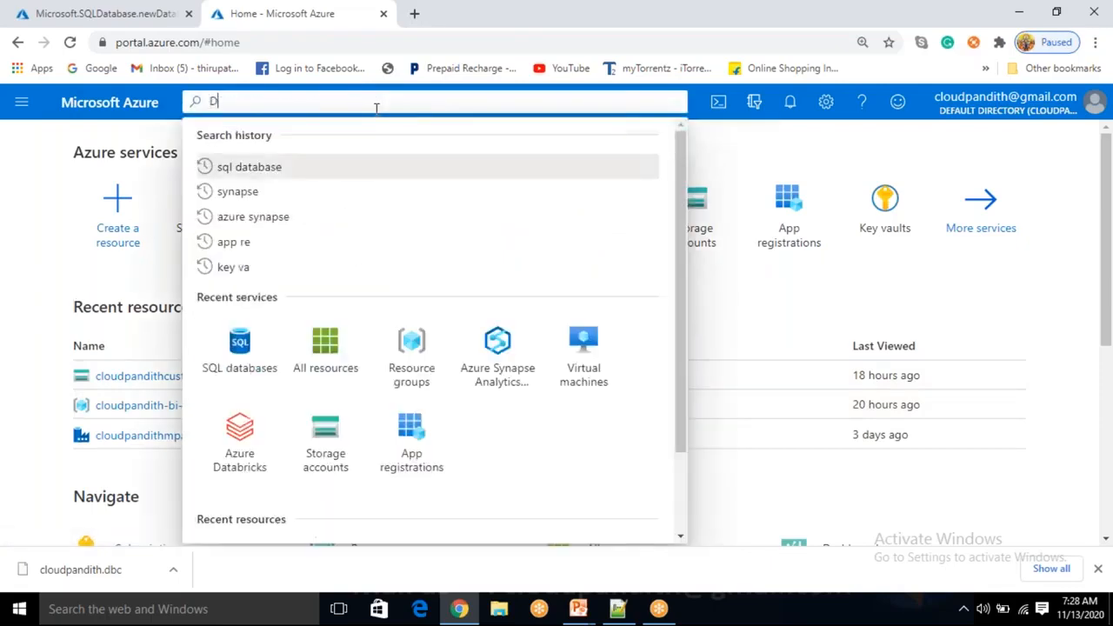
pyautogui.write('ATA ')
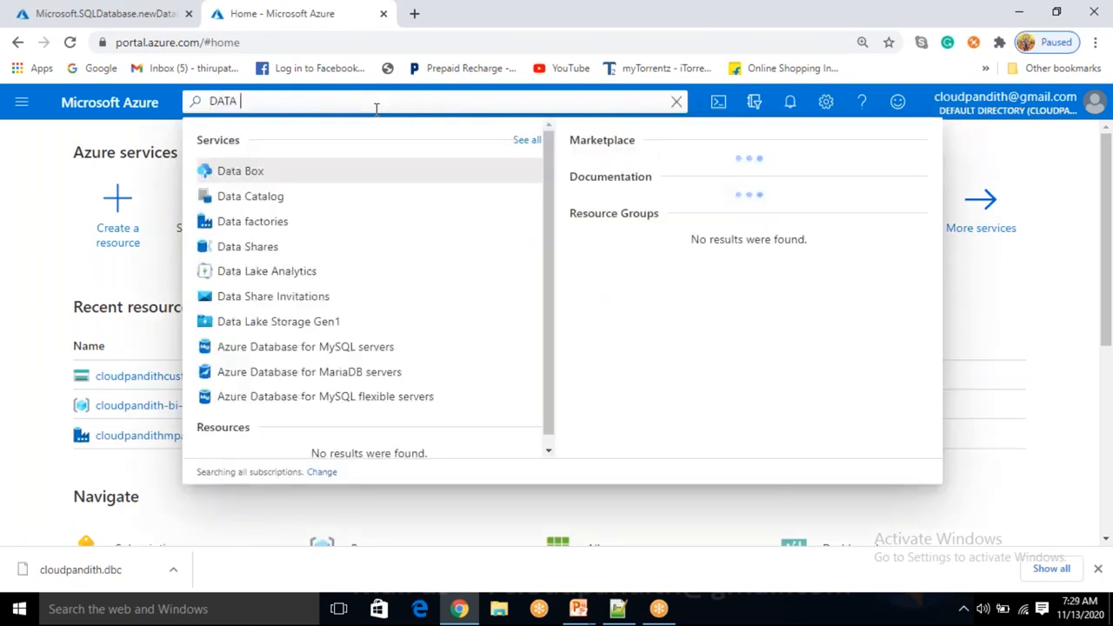
pyautogui.write('FACT')
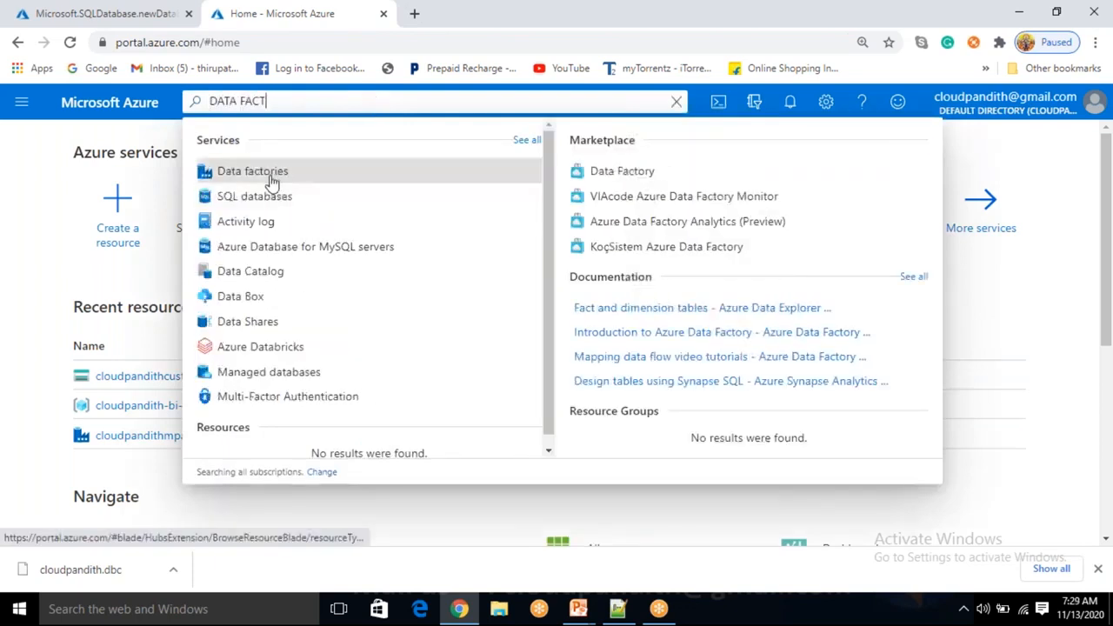
pyautogui.click(271, 180)
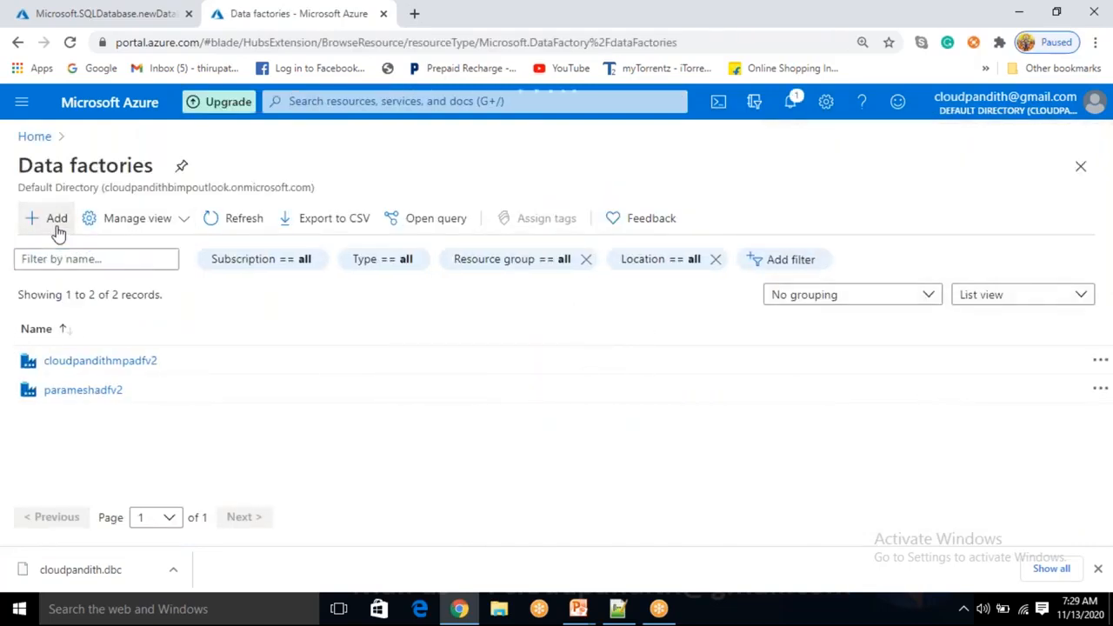
# Start a data factory in cloudpandith-BI-Master-Program1 named cloudpandithadfv2
pyautogui.click(58, 228)
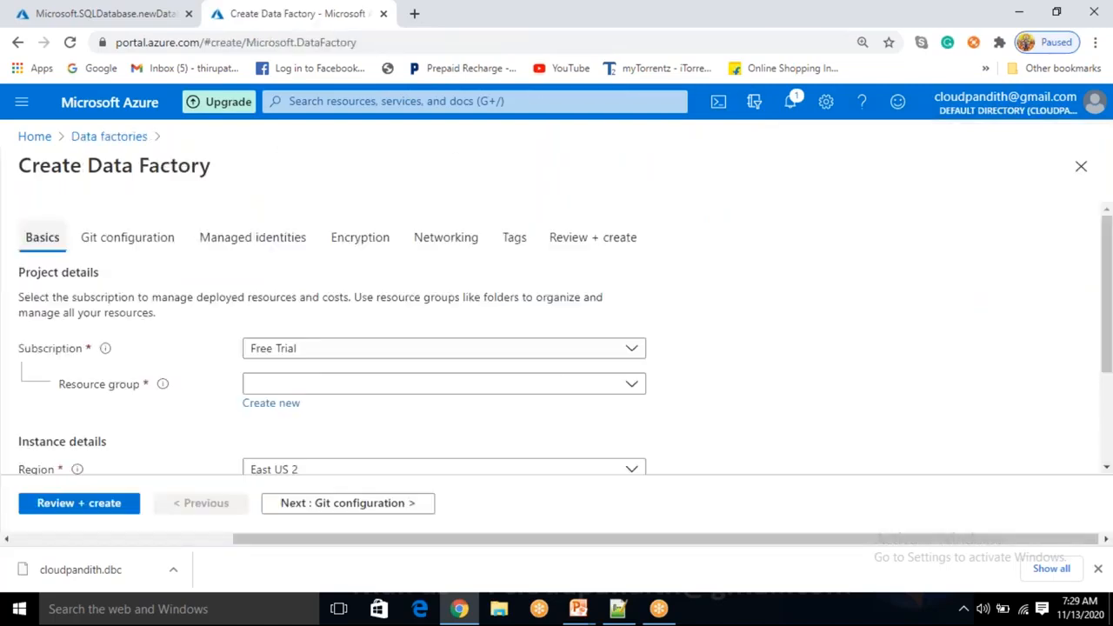
pyautogui.click(336, 393)
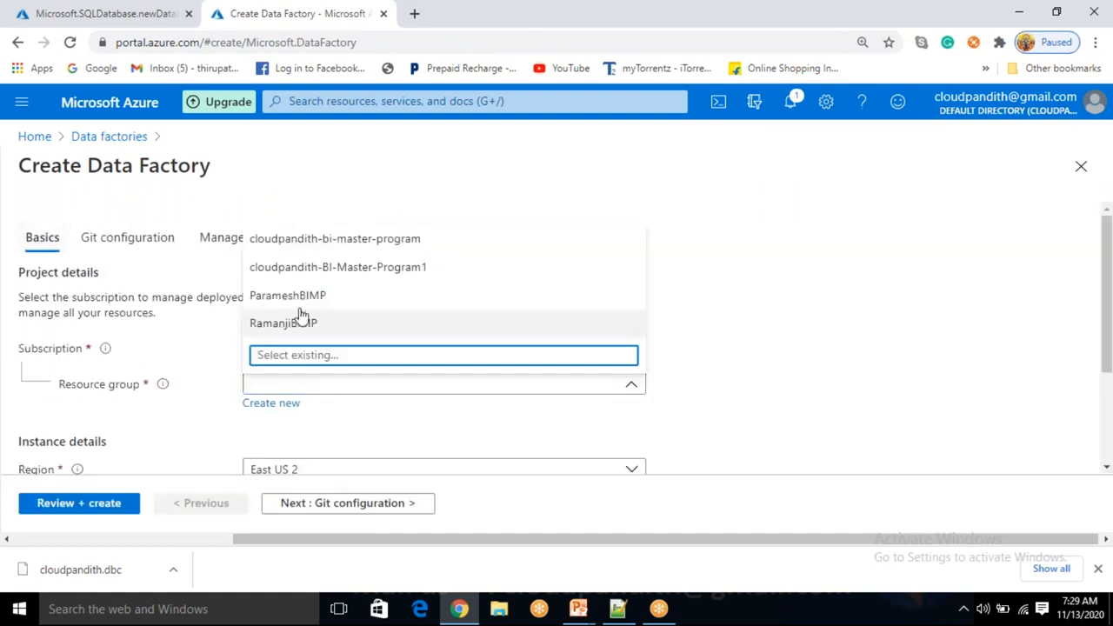
pyautogui.click(300, 267)
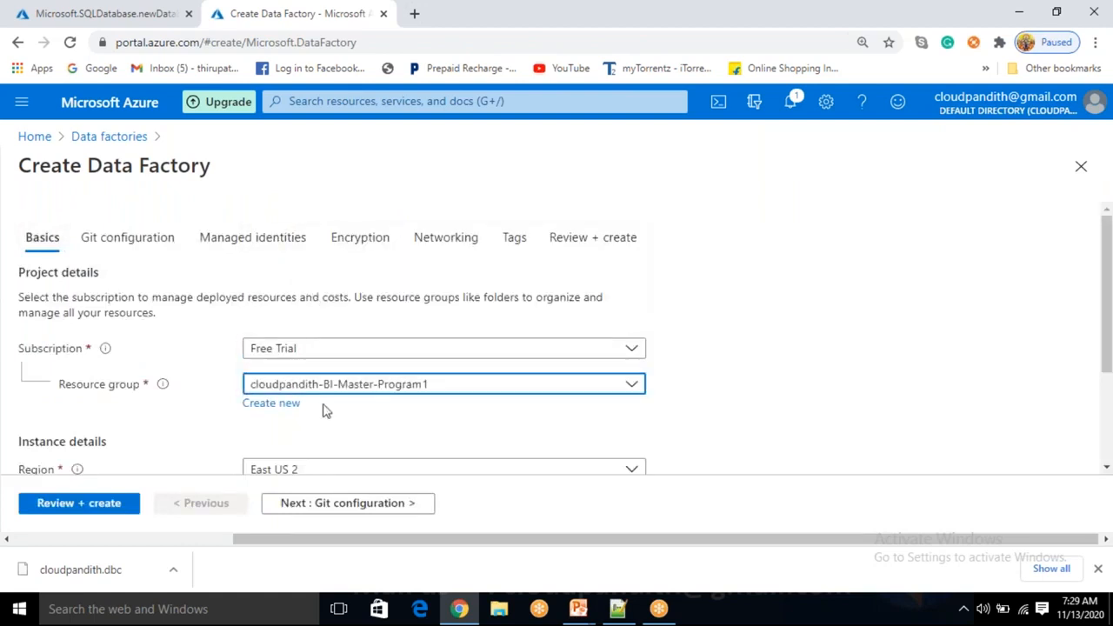
pyautogui.scroll(-2, 322, 374)
pyautogui.click(288, 354)
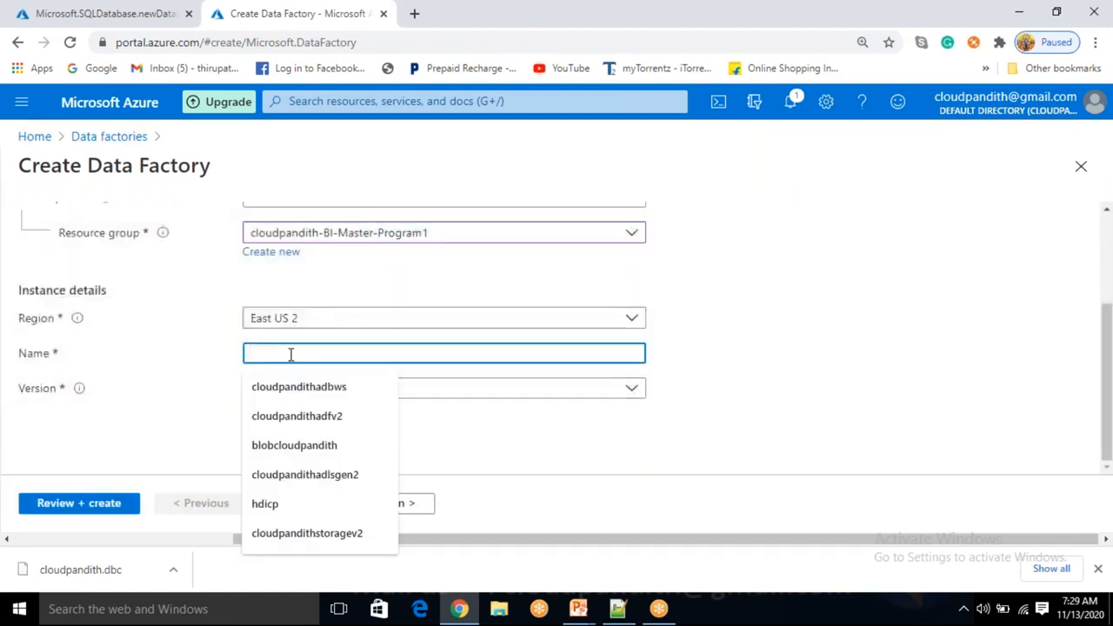
pyautogui.write('CLOUDPANDITHAD')
pyautogui.hotkey('ctrl', 'a')
pyautogui.press('BackSpace')
pyautogui.write('cloudpandithadfv2')
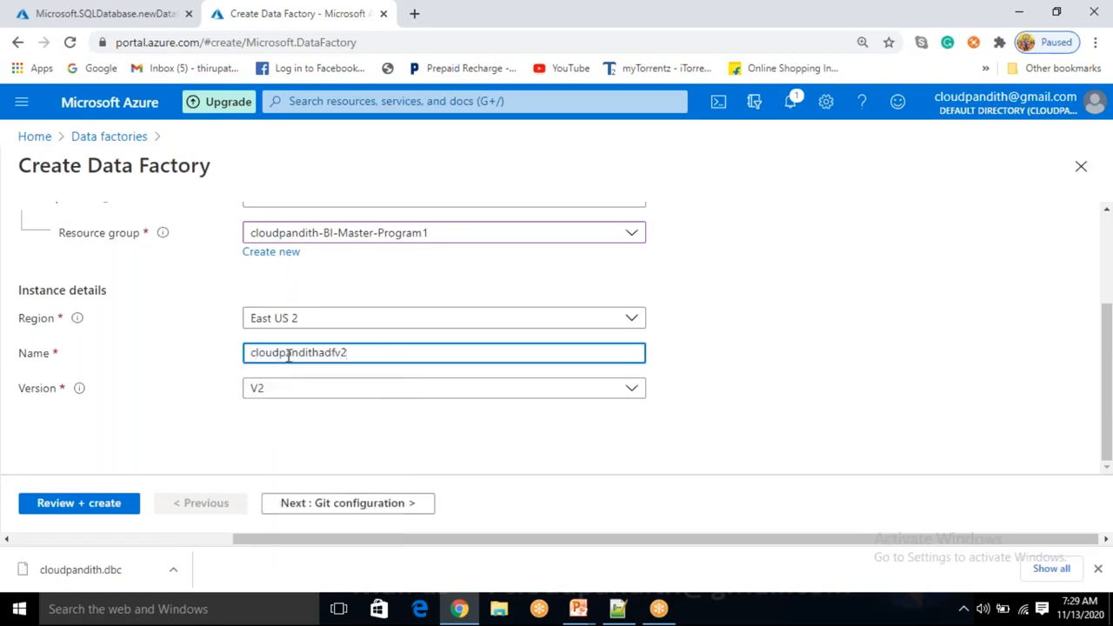
# Revise the factory name to cloudpanditbihmpadfv2 until it passes the availability check
pyautogui.click(795, 346)
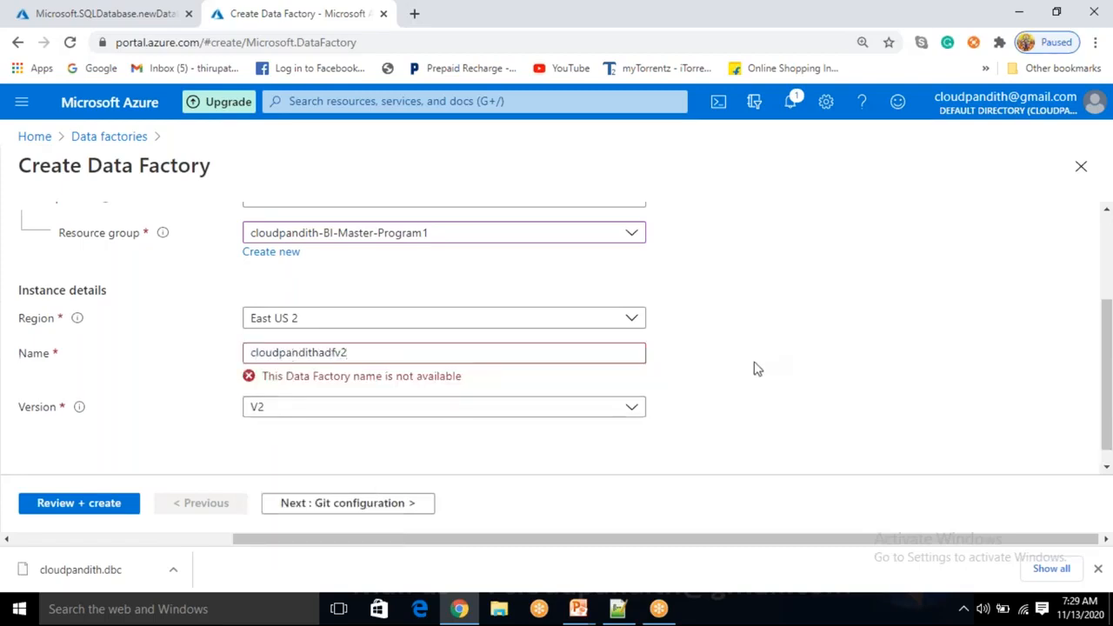
pyautogui.click(321, 353)
pyautogui.write('mp')
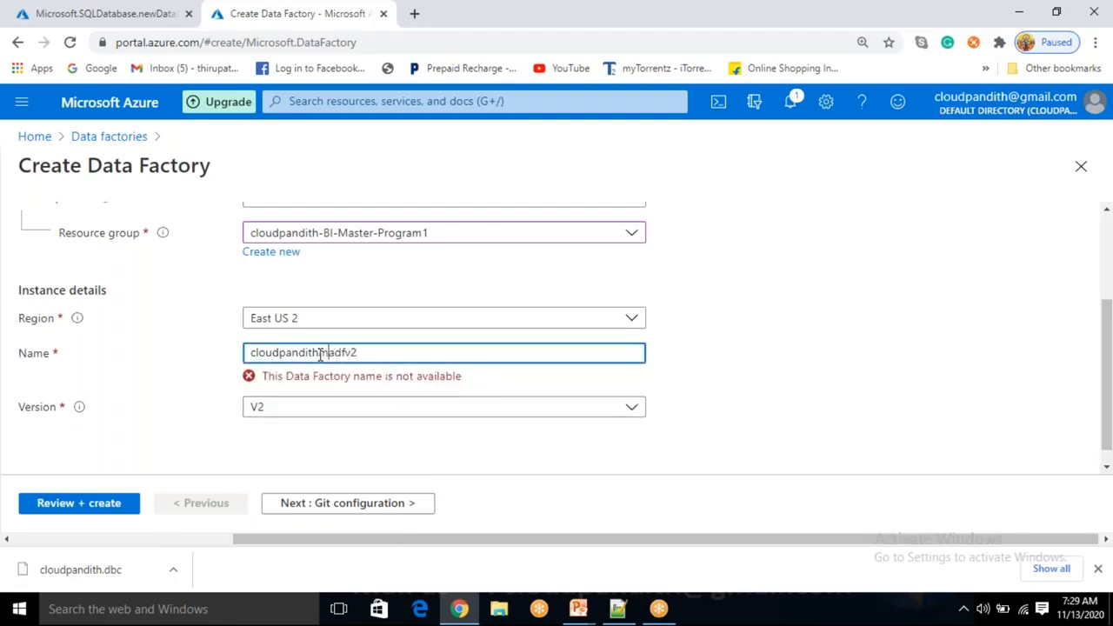
pyautogui.click(804, 347)
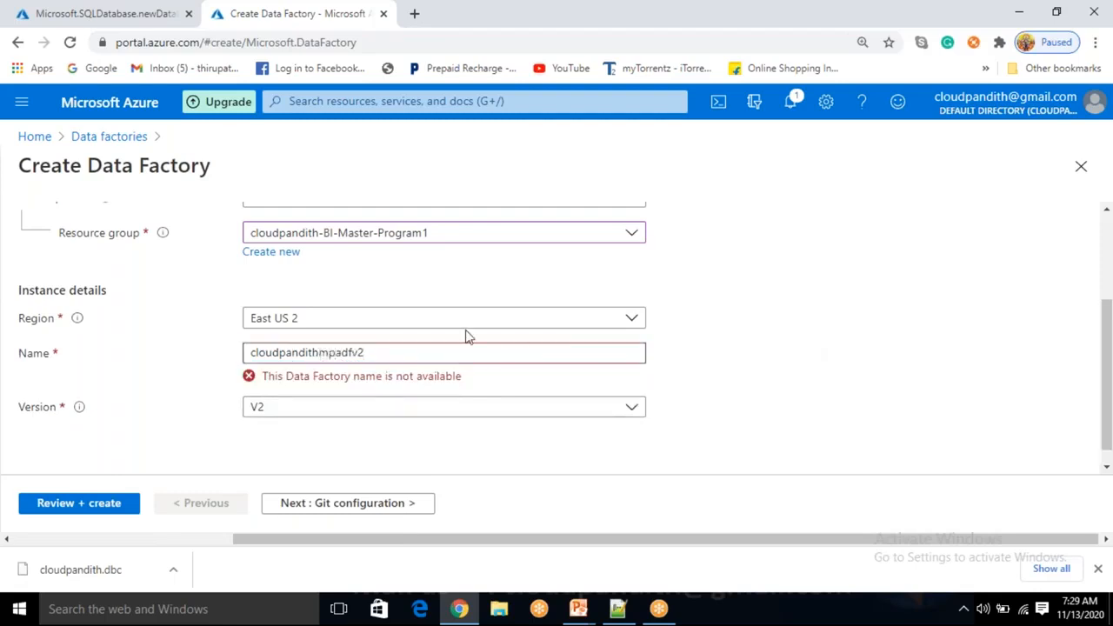
pyautogui.click(331, 353)
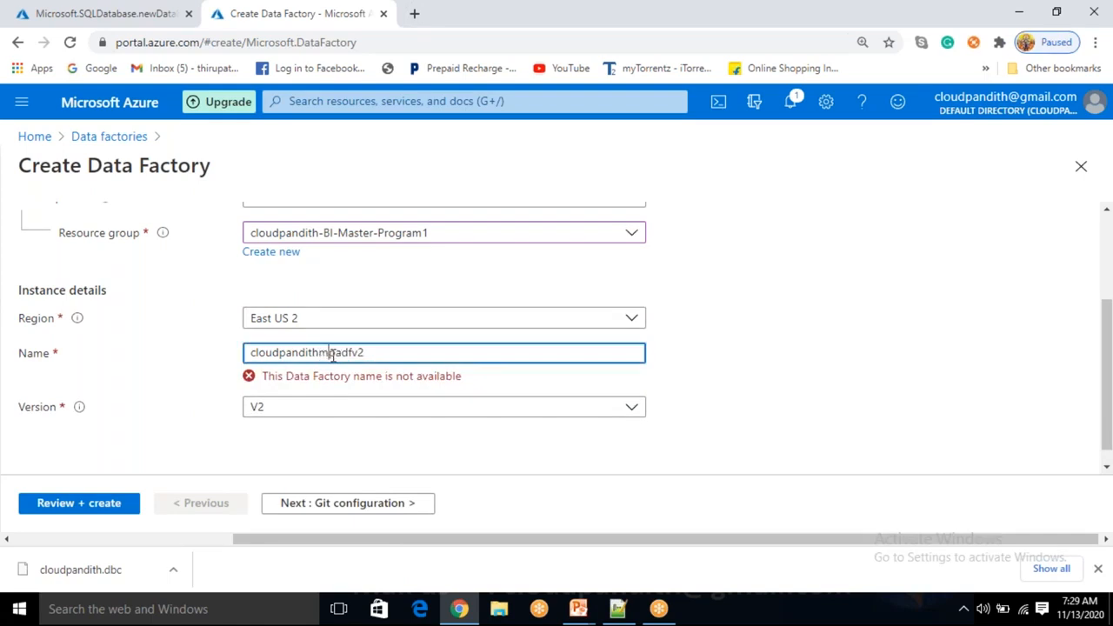
pyautogui.write('bi')
pyautogui.click(793, 363)
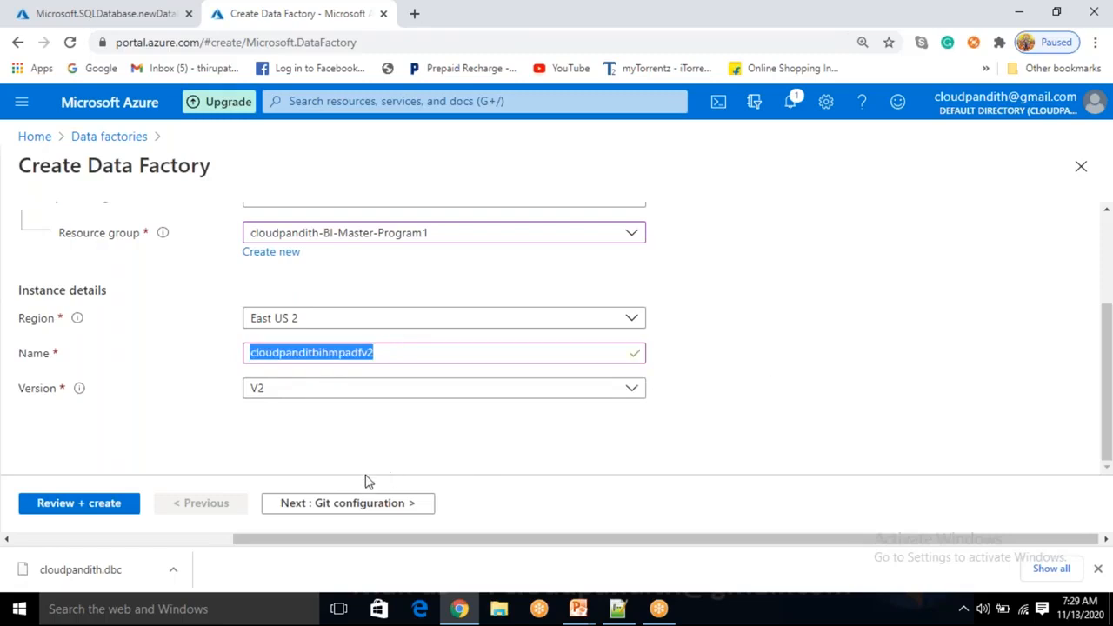
pyautogui.click(341, 502)
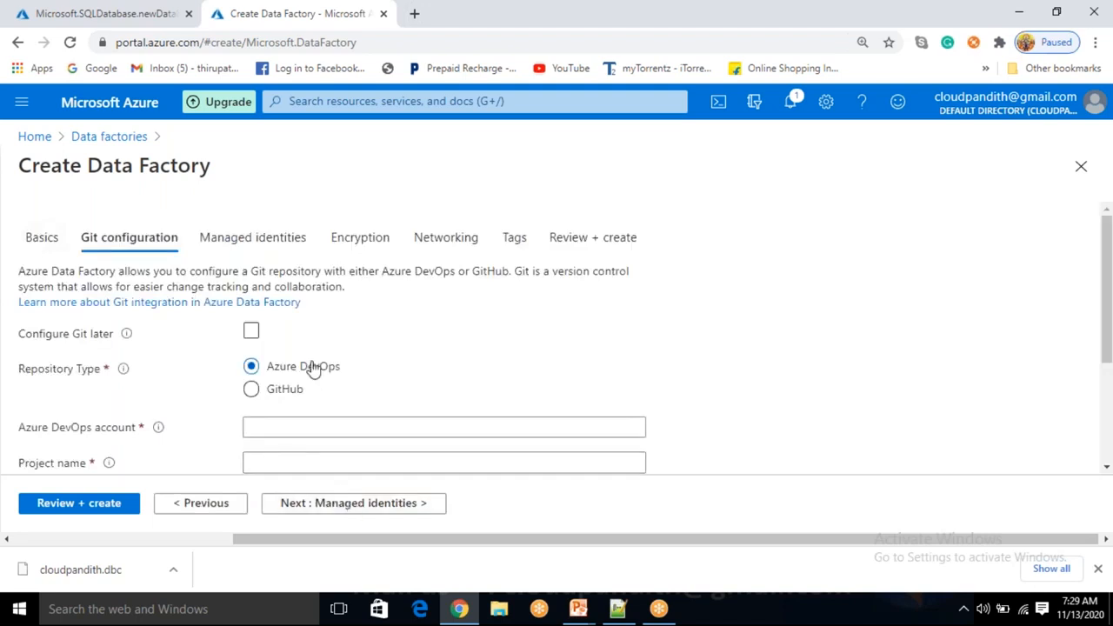
# Choose Configure Git later and step through Managed identities and Encryption to Networking
pyautogui.click(250, 333)
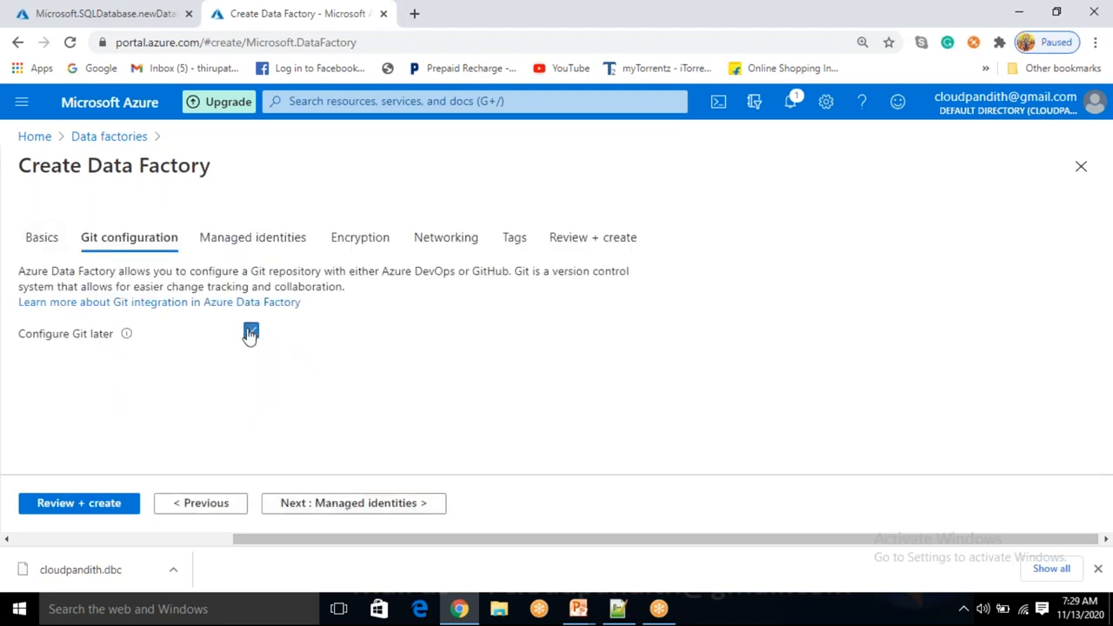
pyautogui.click(323, 506)
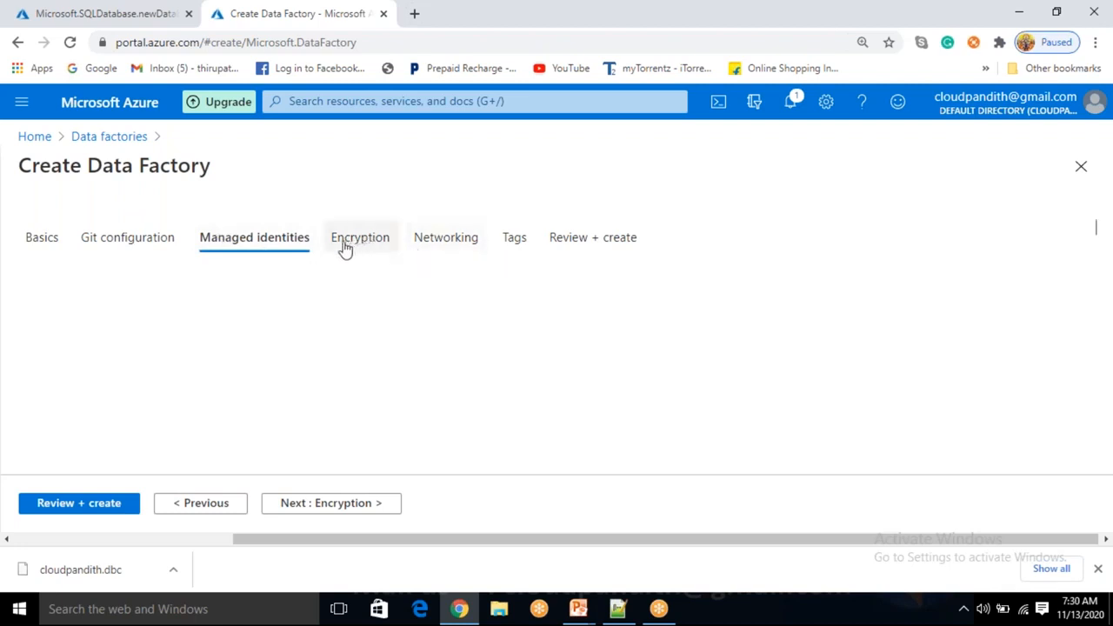
pyautogui.click(347, 504)
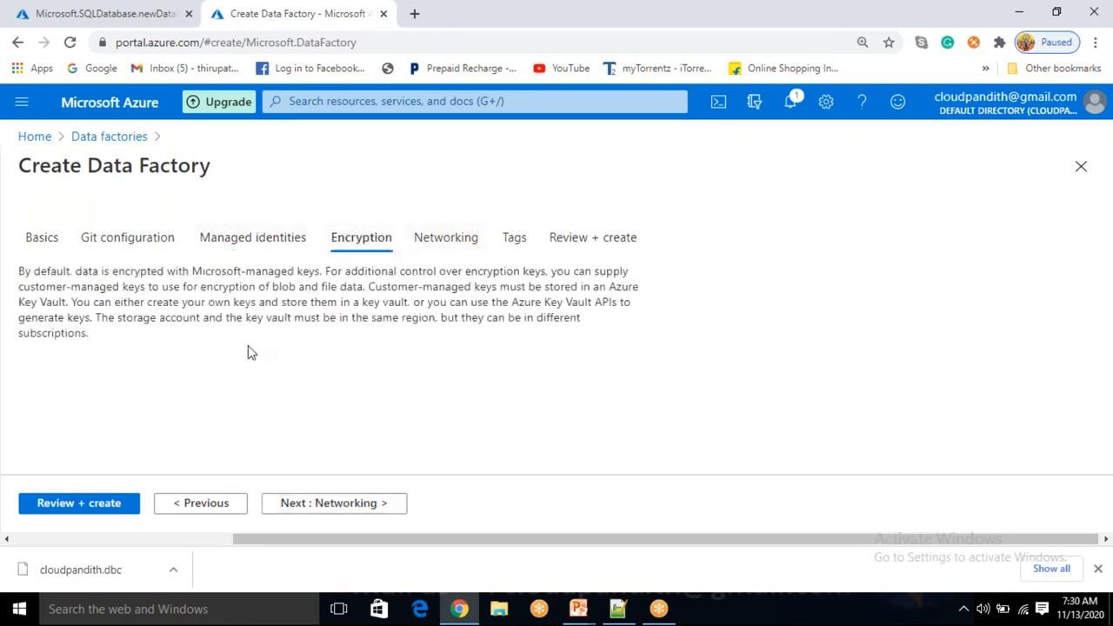
pyautogui.click(276, 233)
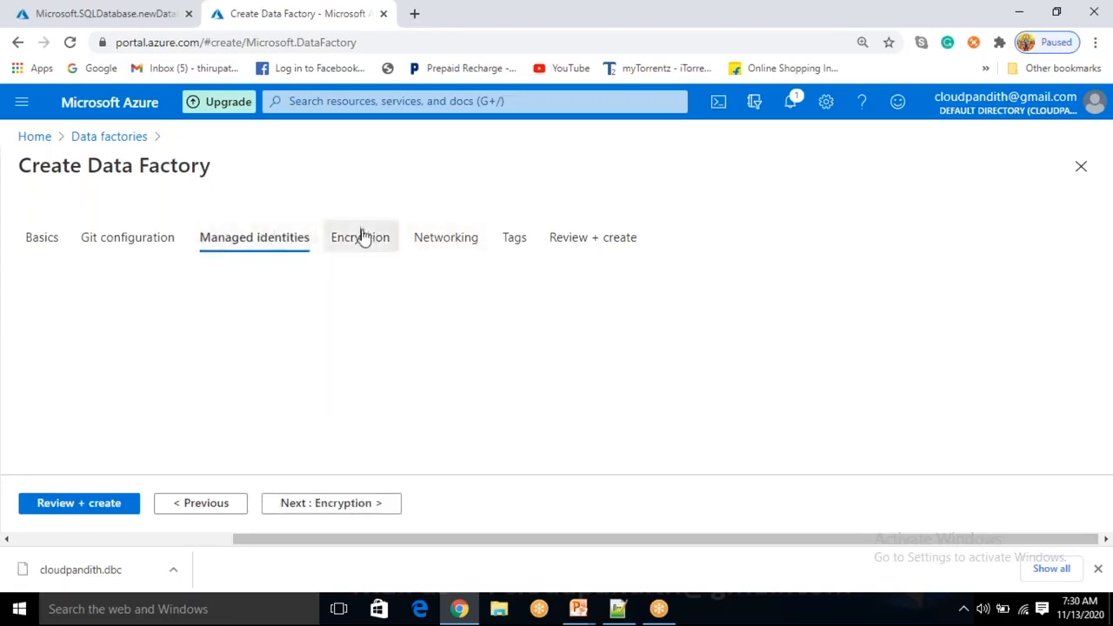
pyautogui.click(359, 238)
pyautogui.click(355, 501)
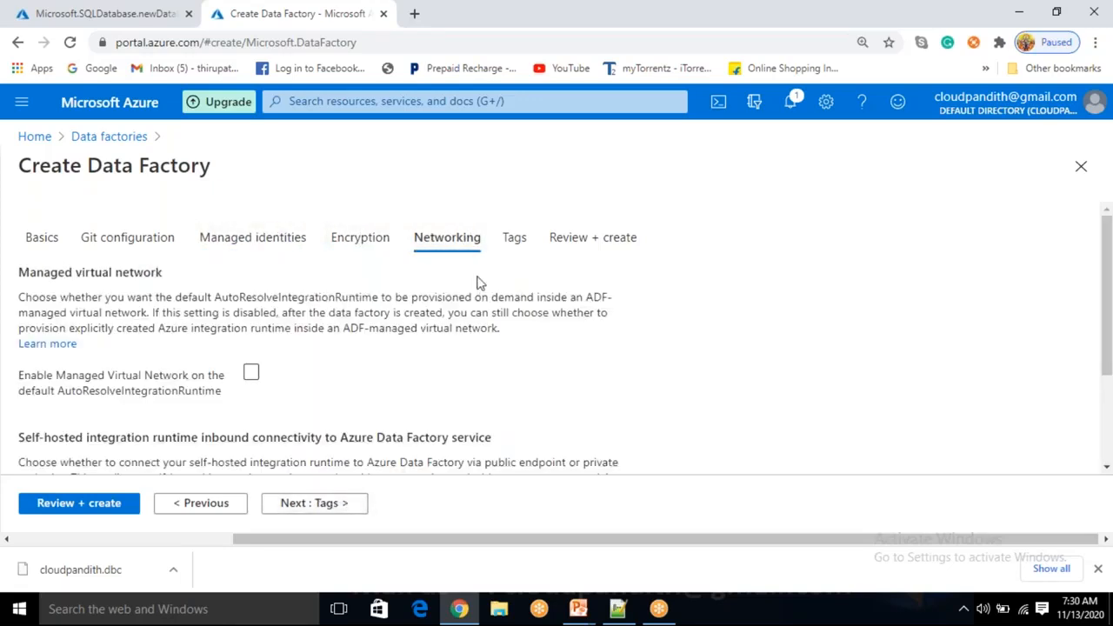
pyautogui.scroll(-2, 310, 401)
pyautogui.scroll(2, 314, 461)
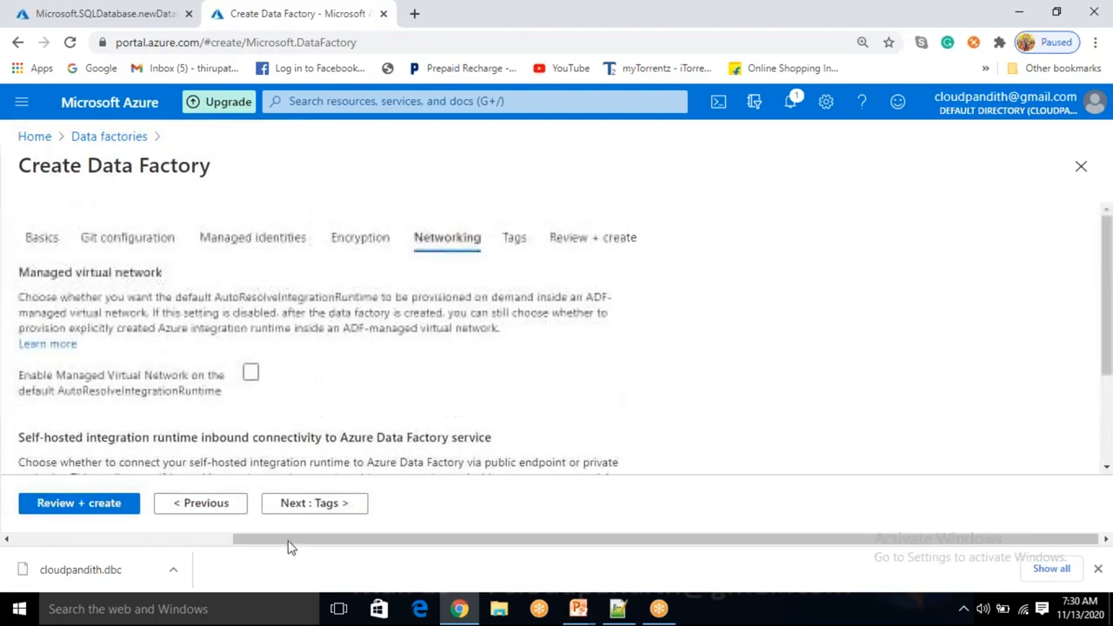
# Leave tags empty, pass review validation, and start the data factory deployment
pyautogui.click(321, 511)
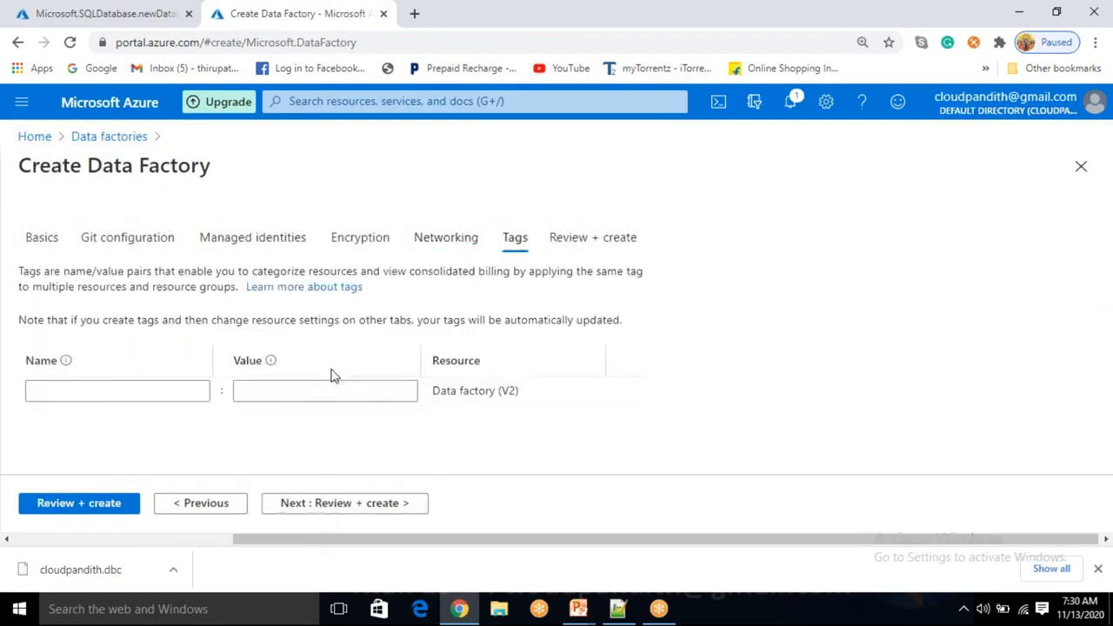
pyautogui.click(174, 391)
pyautogui.click(263, 390)
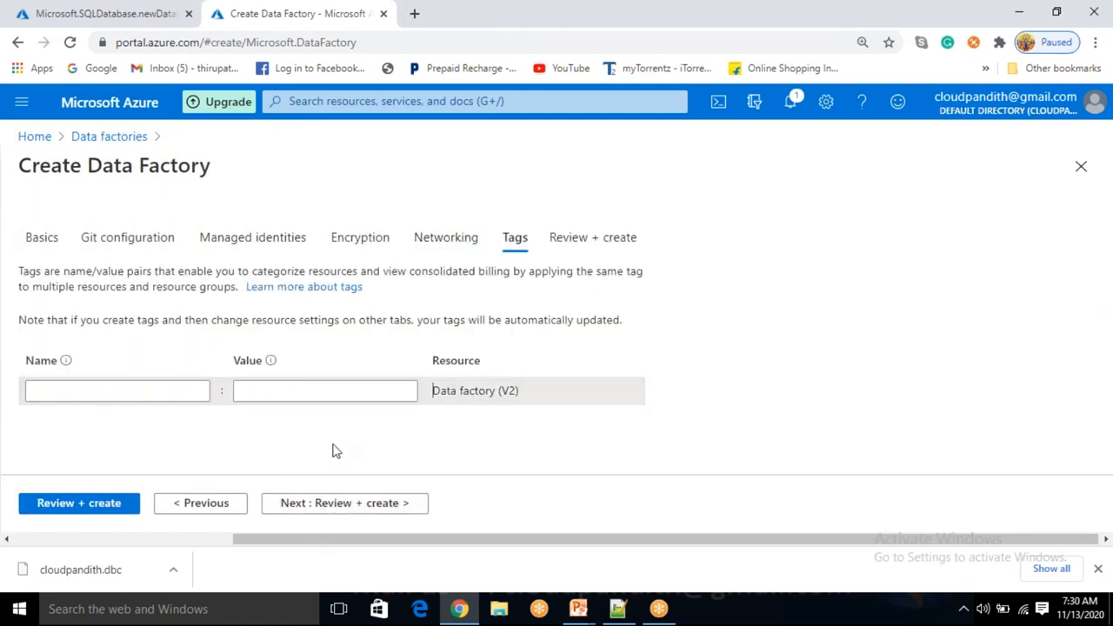
pyautogui.click(88, 512)
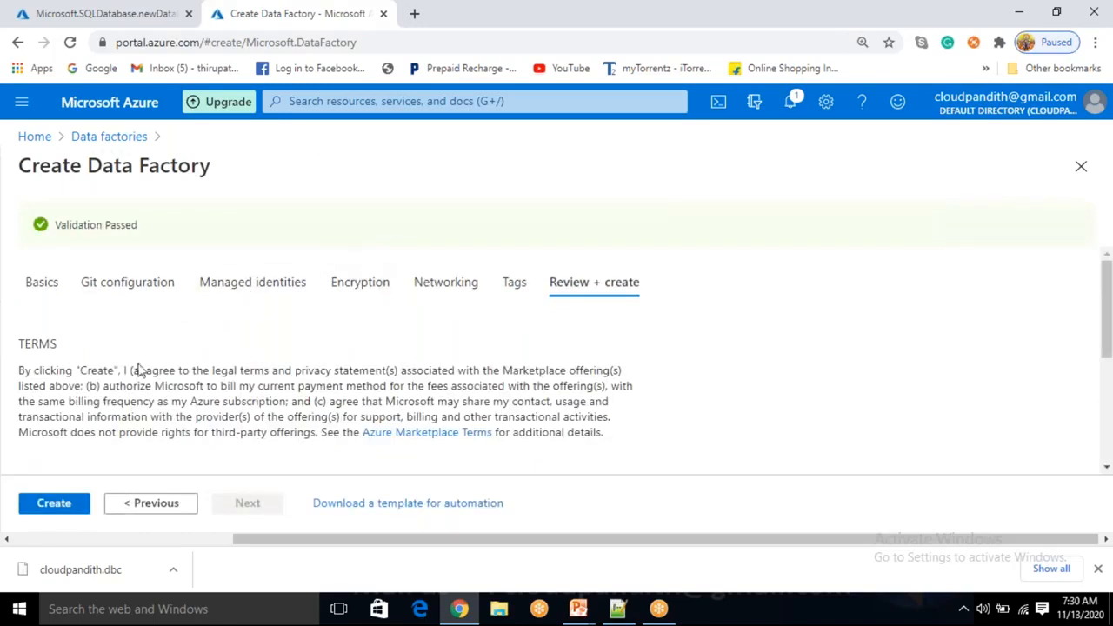
pyautogui.click(54, 502)
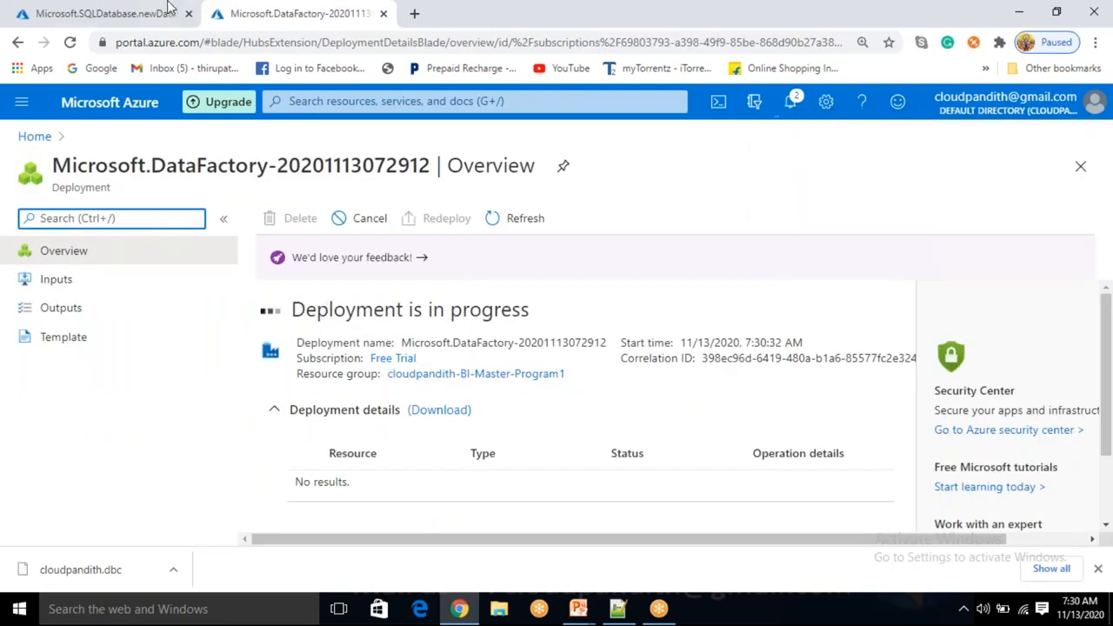
# Check the SQL database deployment, then open the factory's resource group cloudpandith-BI-Master-Program1
pyautogui.click(128, 9)
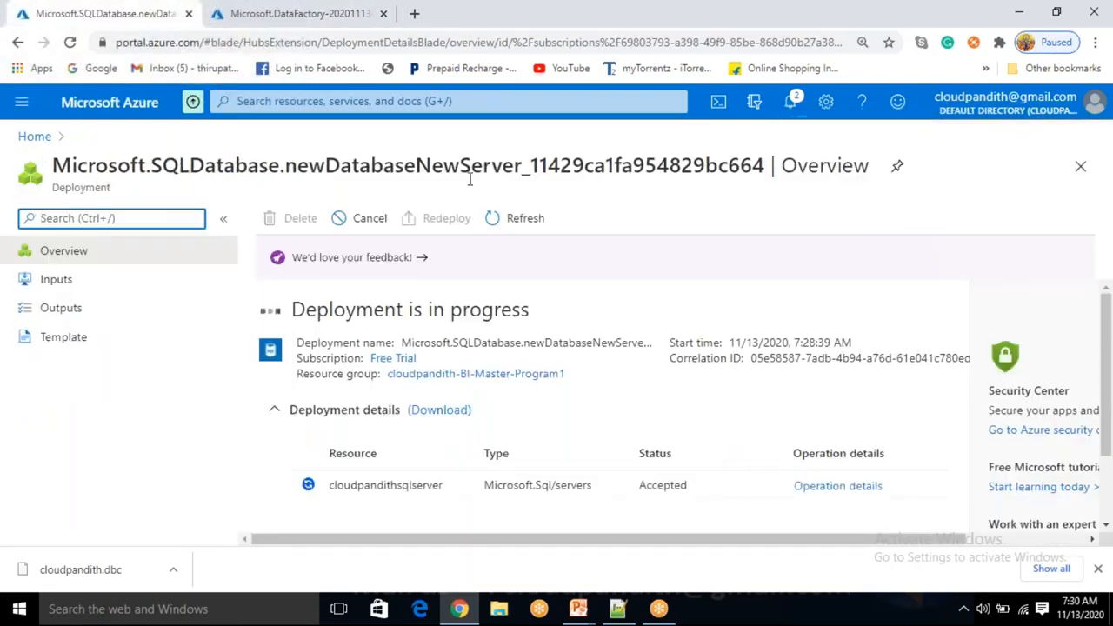
pyautogui.click(513, 217)
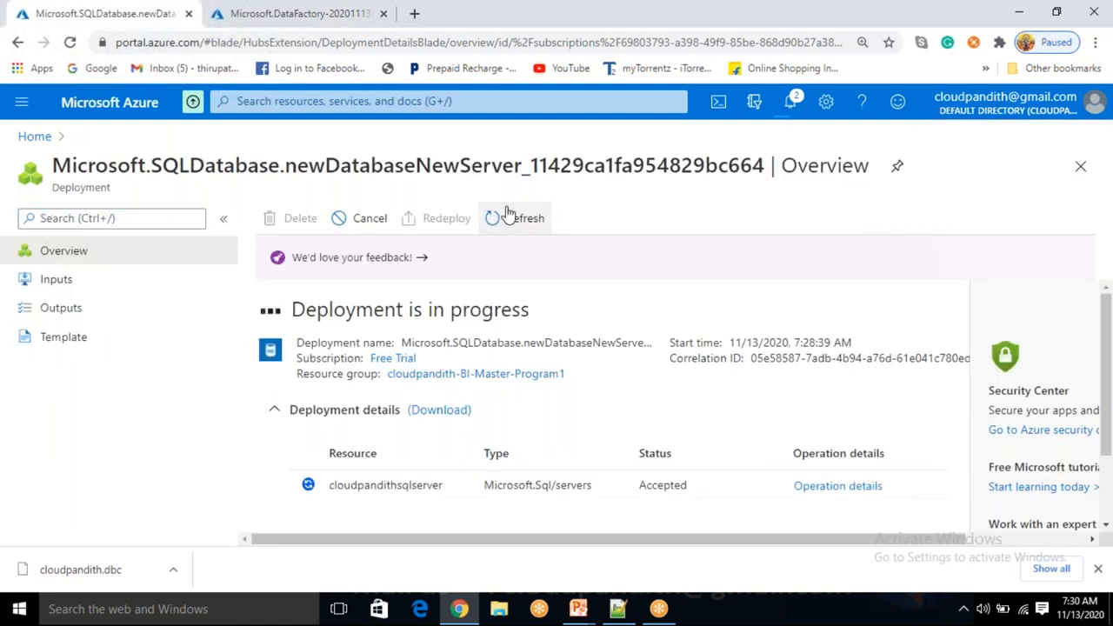
pyautogui.click(287, 13)
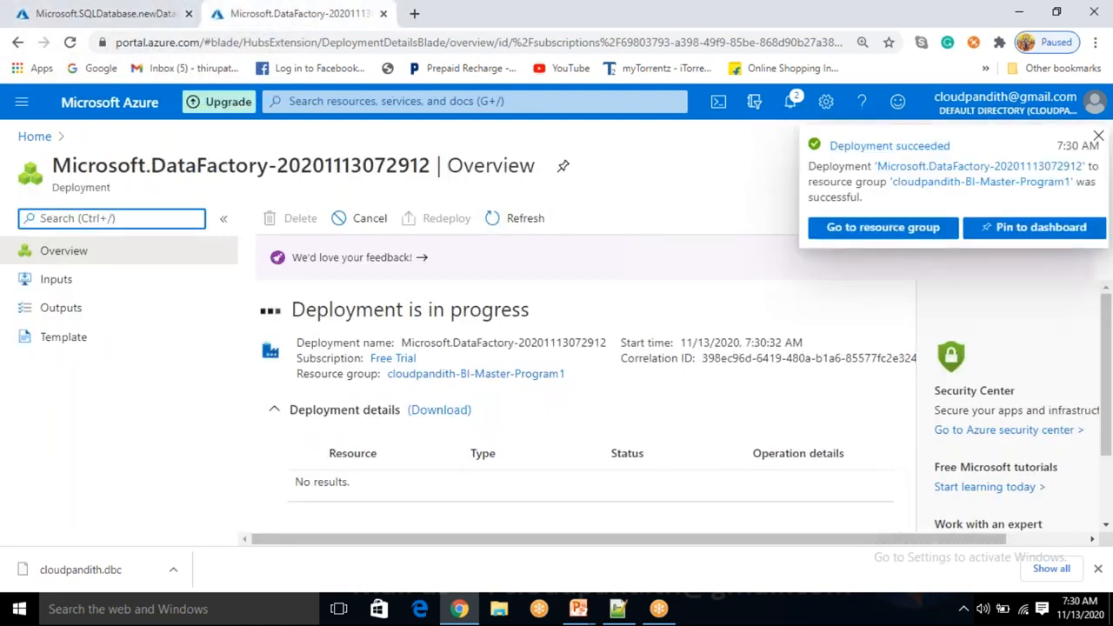
pyautogui.click(848, 227)
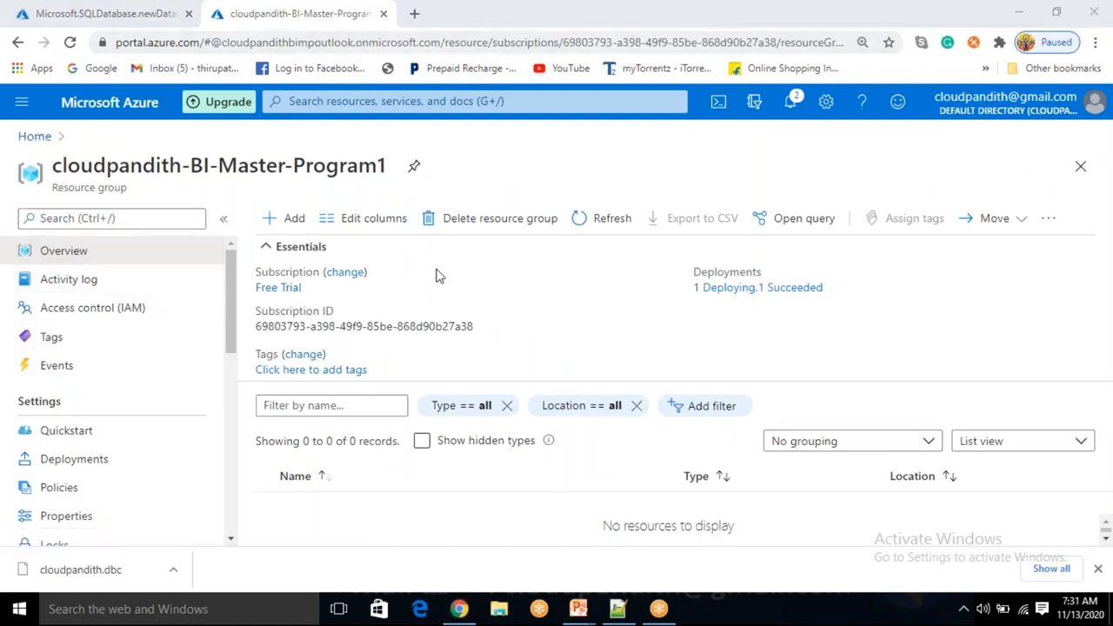
# Refresh the resource group's resources, then go Home to the Data factories list
pyautogui.click(606, 219)
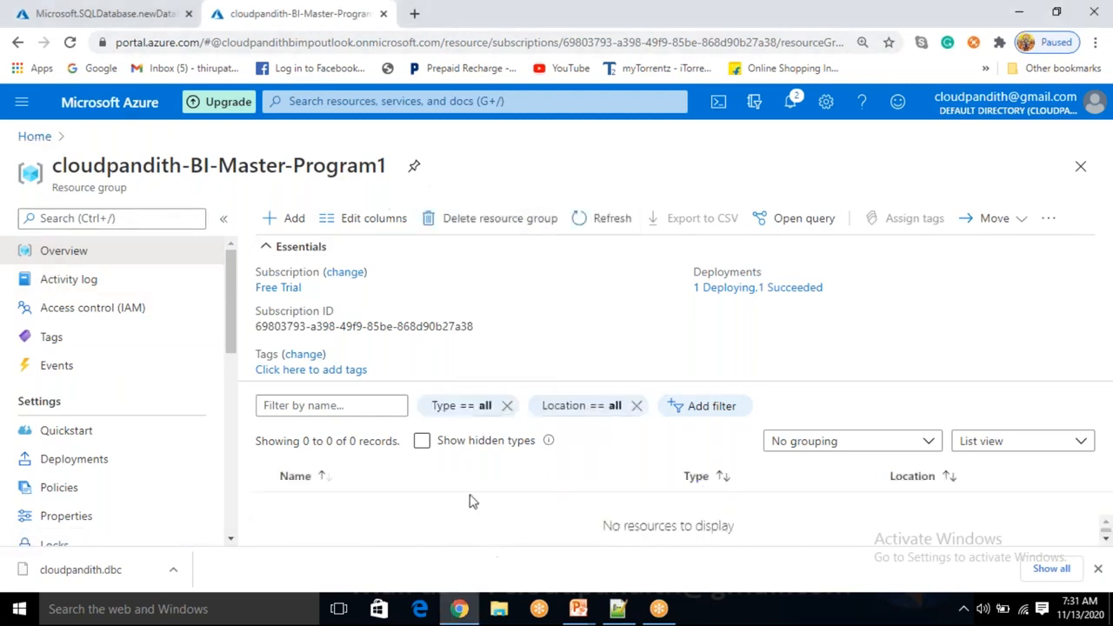
pyautogui.click(614, 221)
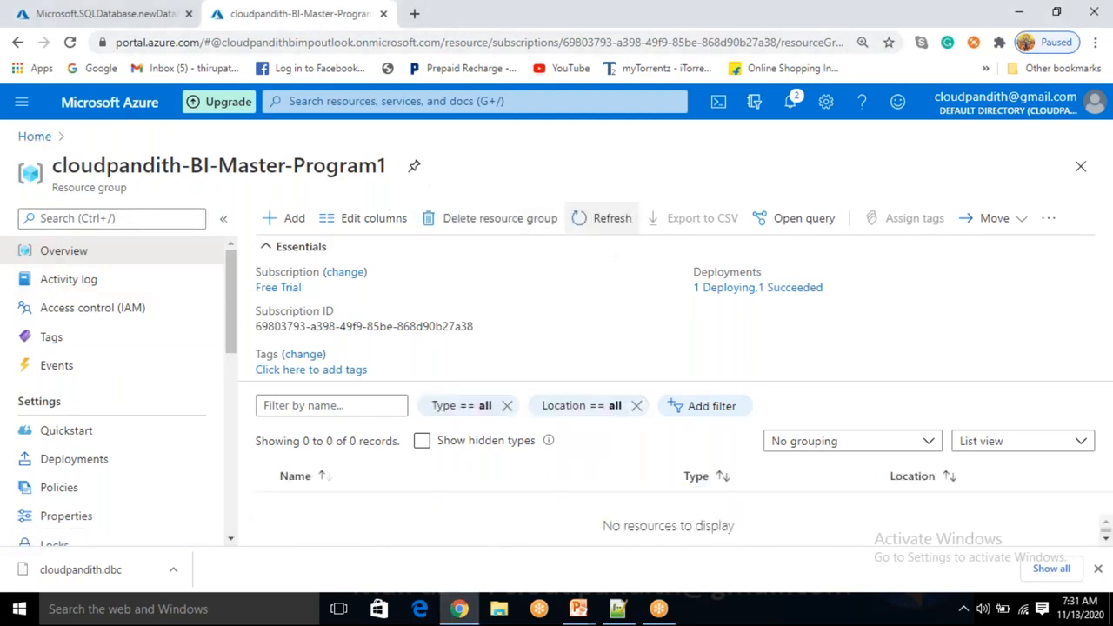
pyautogui.click(606, 219)
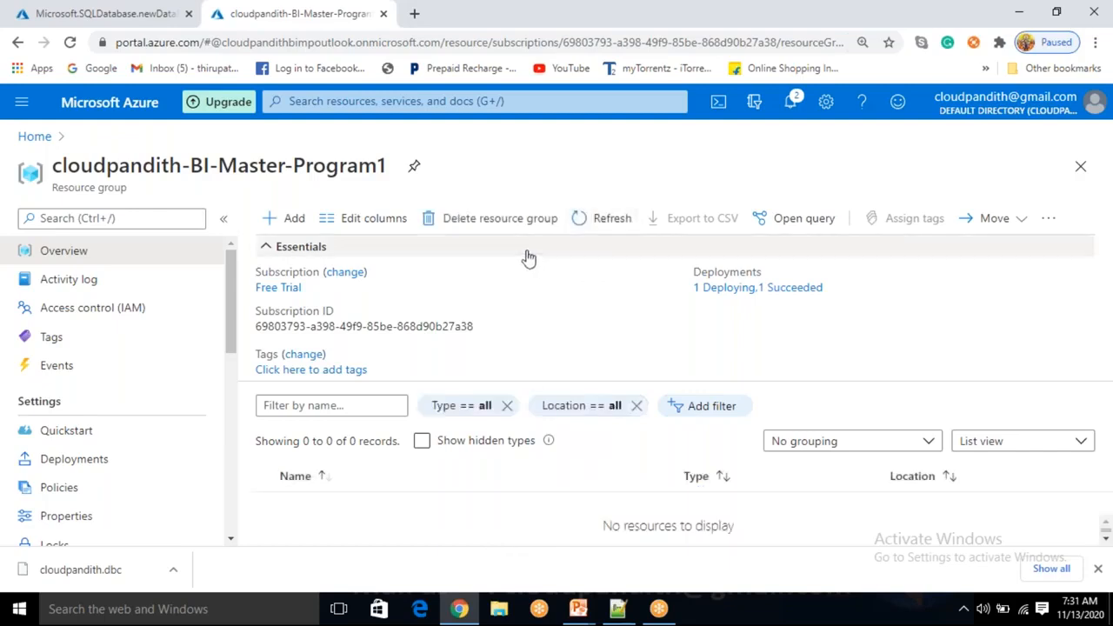
pyautogui.click(28, 141)
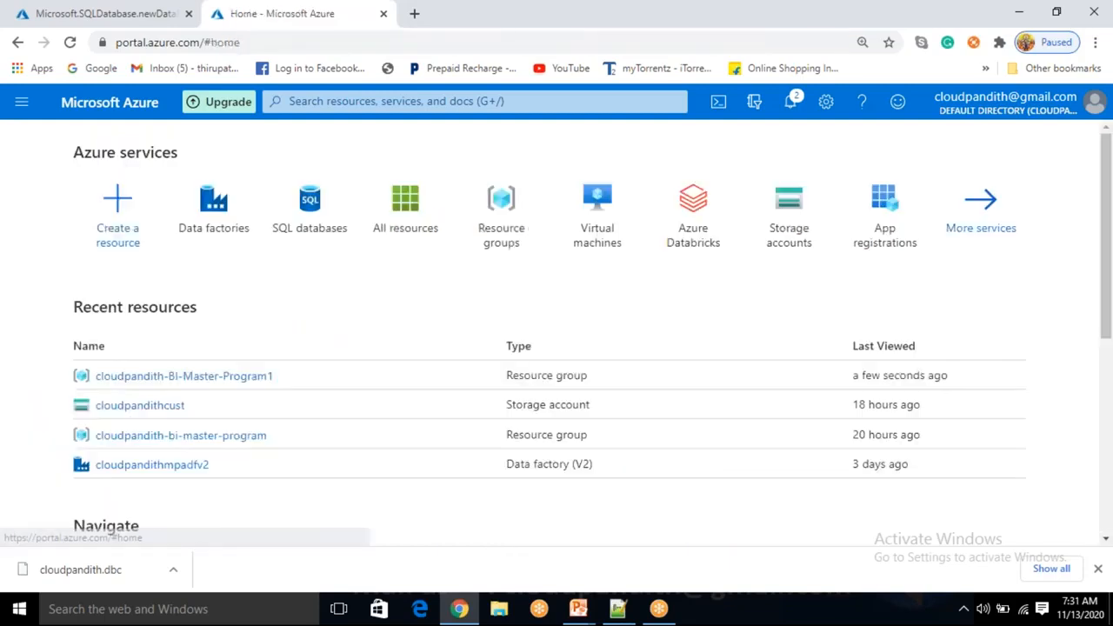
pyautogui.click(209, 203)
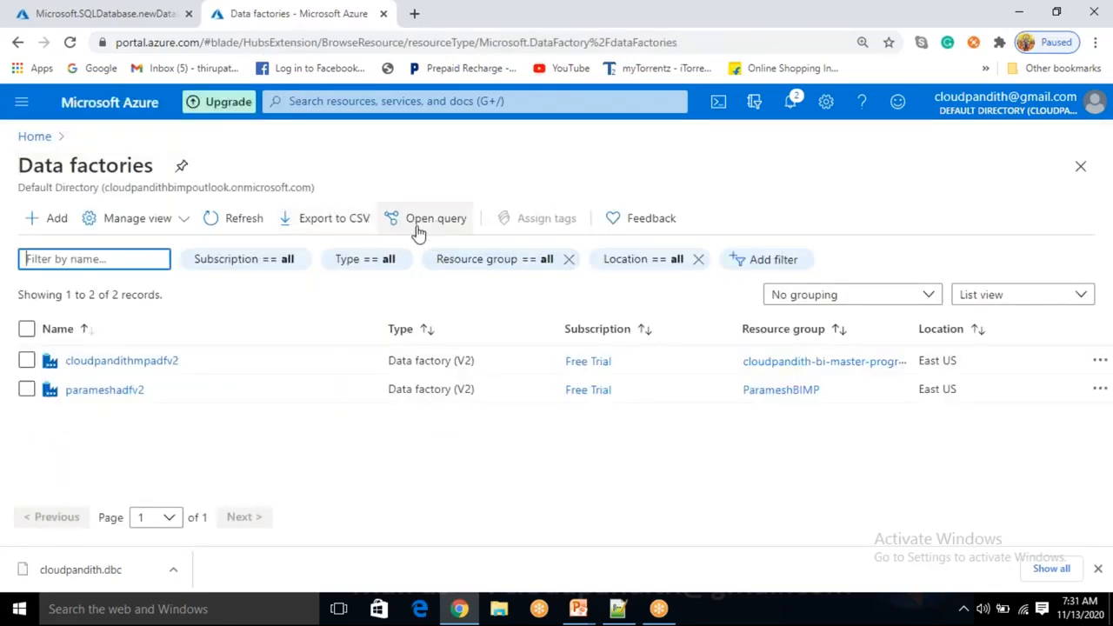
# Refresh the Data factories list until the new cloudpandithmpadfv2 factory appears
pyautogui.click(245, 224)
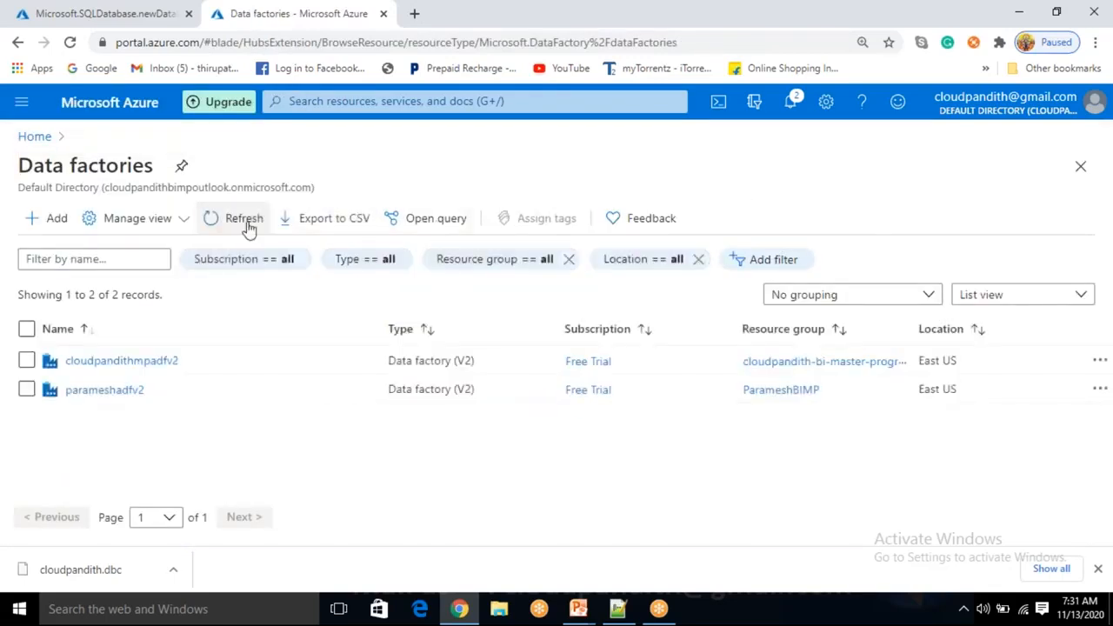
pyautogui.click(250, 227)
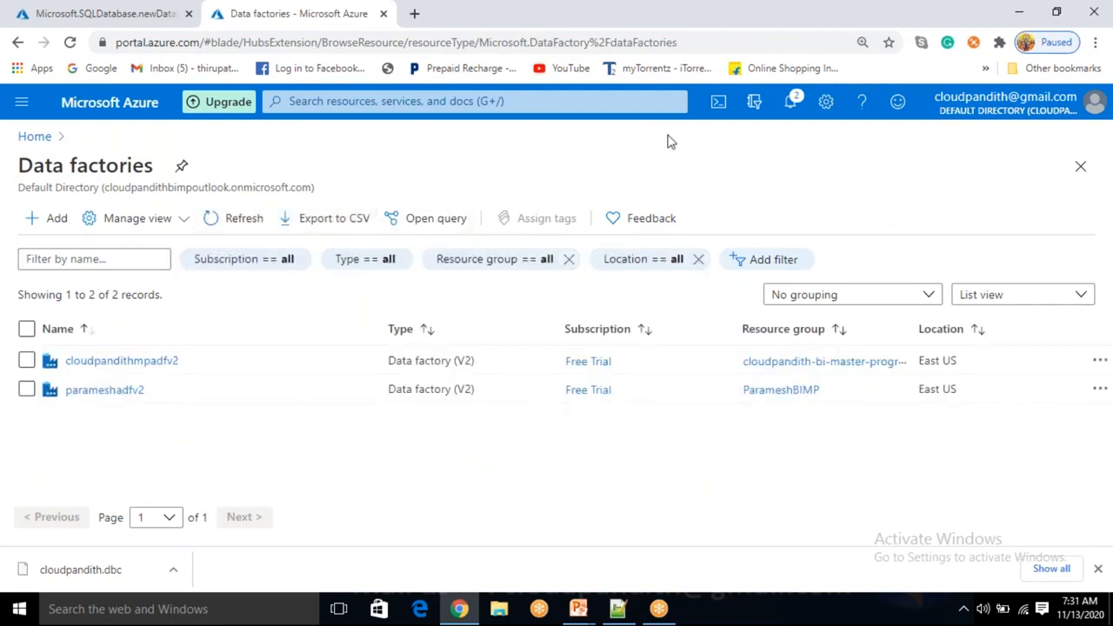
pyautogui.click(791, 102)
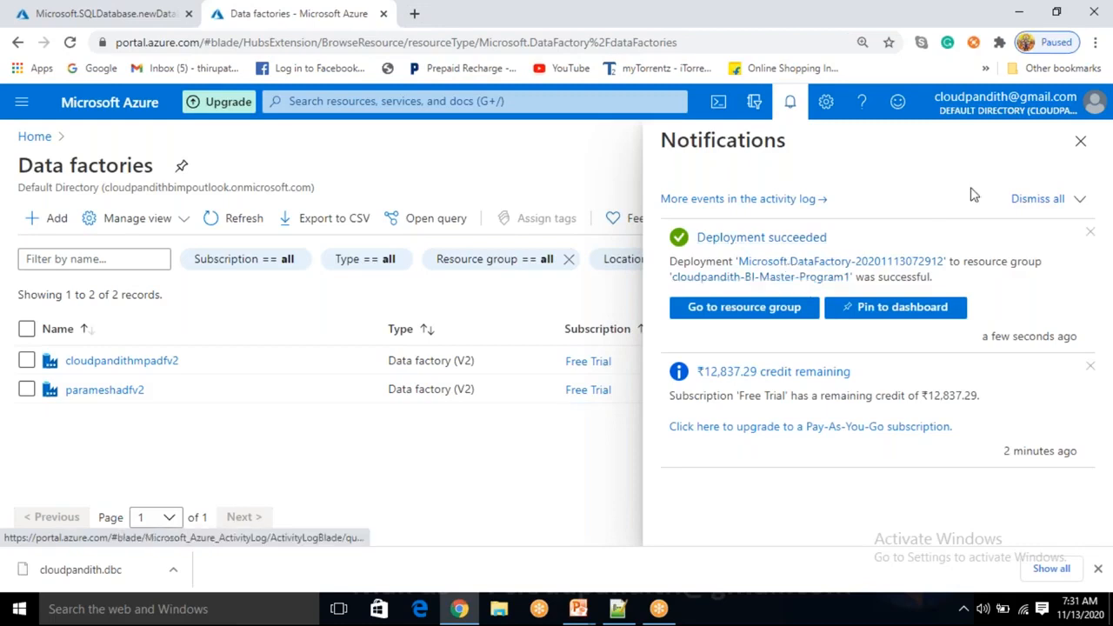
pyautogui.click(792, 102)
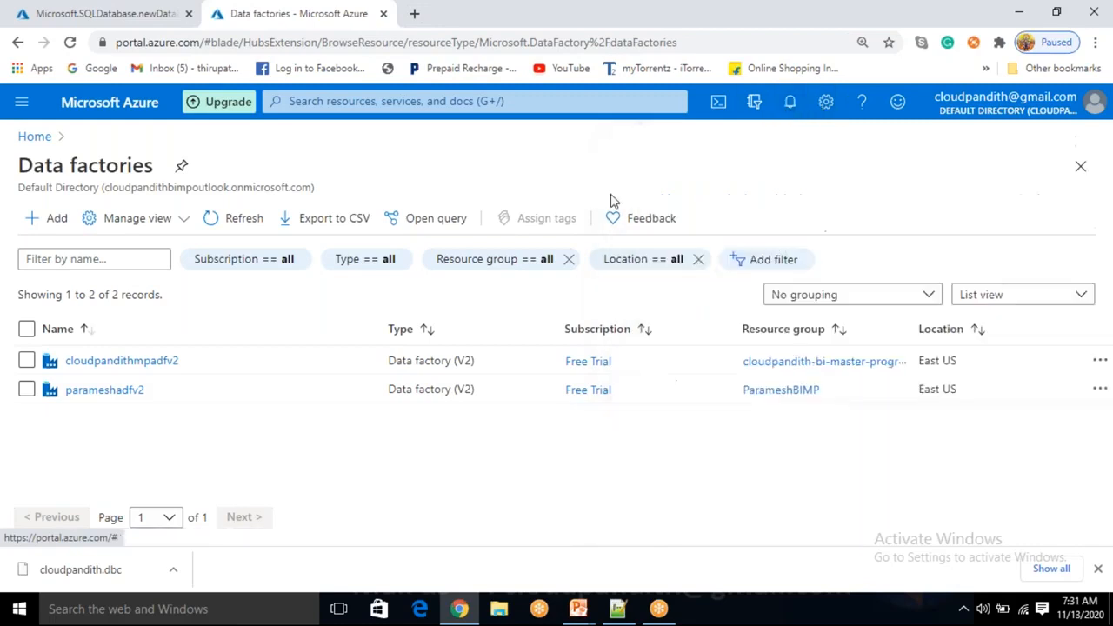
pyautogui.click(250, 225)
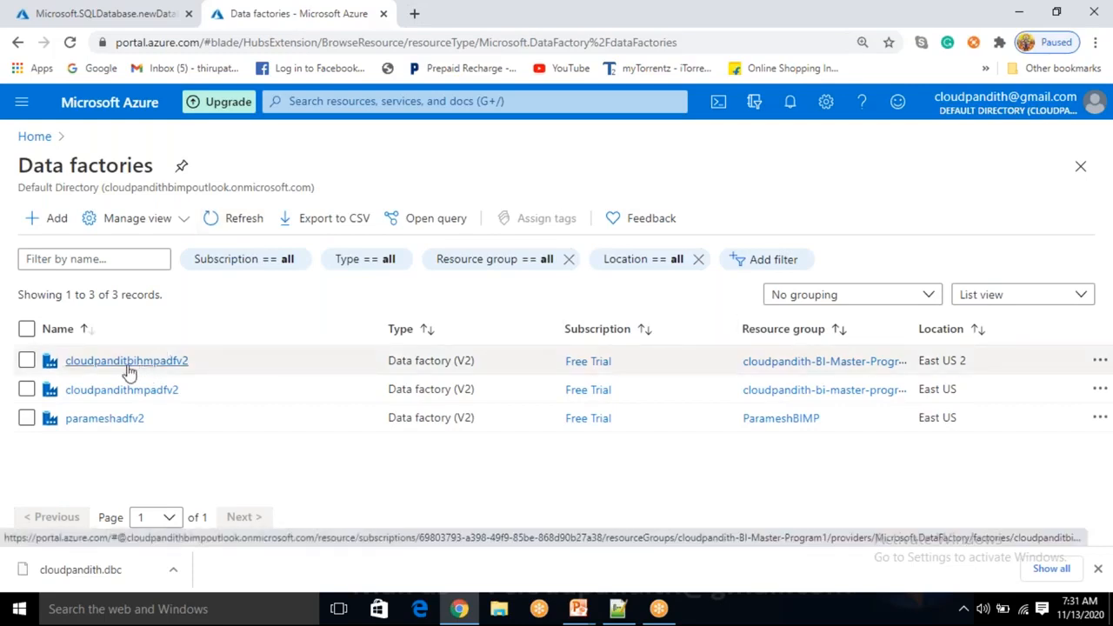
# Open the new data factory and launch its Author & Monitor studio in a new tab
pyautogui.click(178, 361)
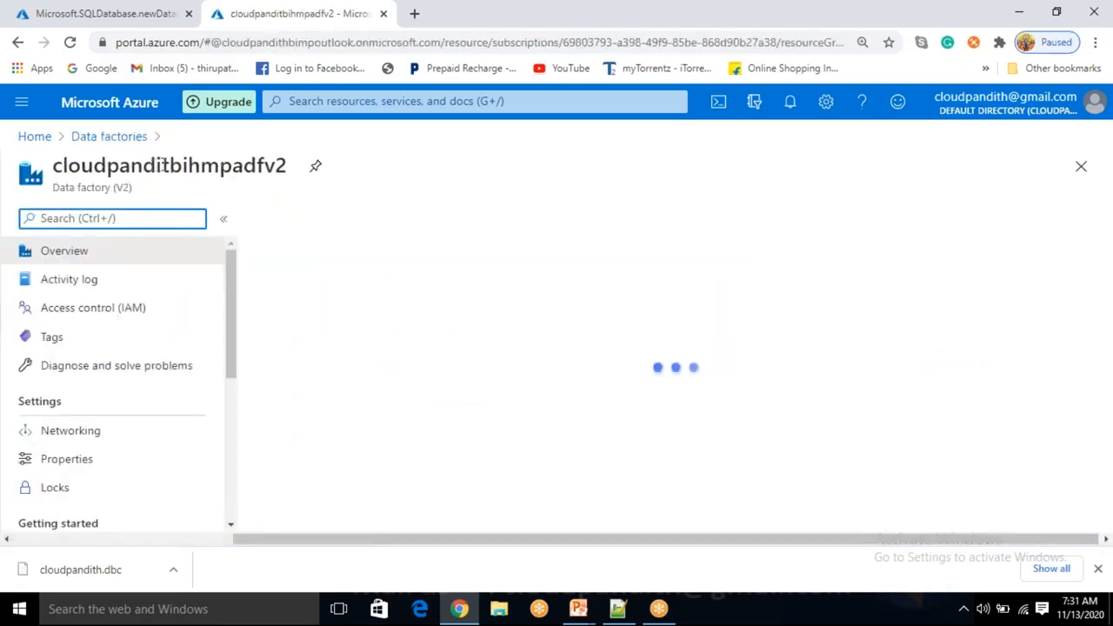
pyautogui.moveTo(170, 165); pyautogui.dragTo(217, 168)
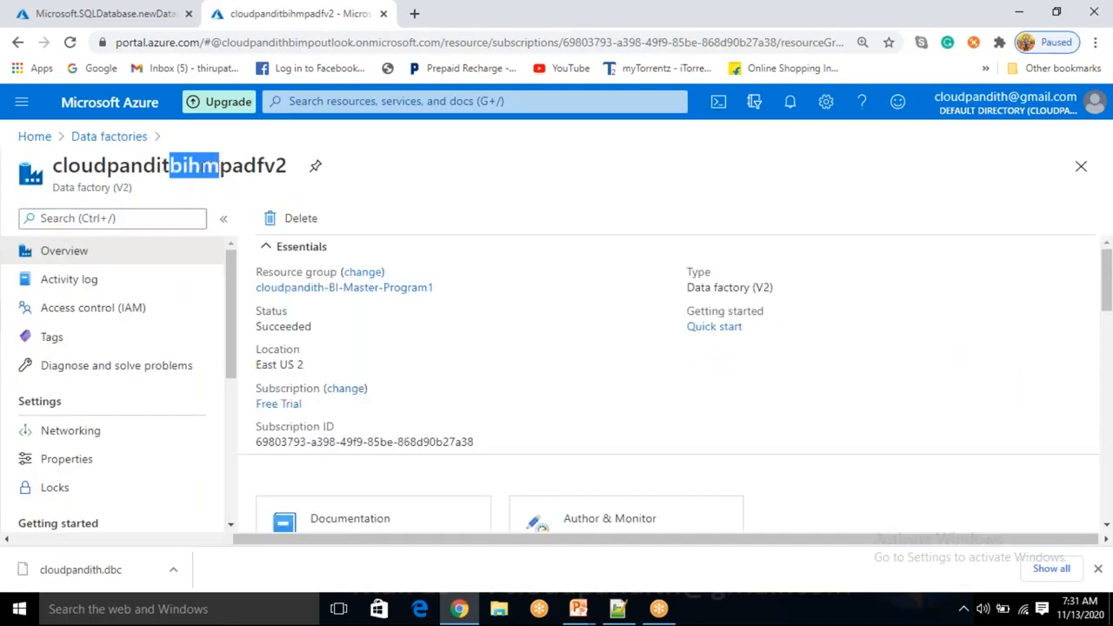
pyautogui.click(199, 169)
pyautogui.moveTo(188, 166); pyautogui.dragTo(169, 165)
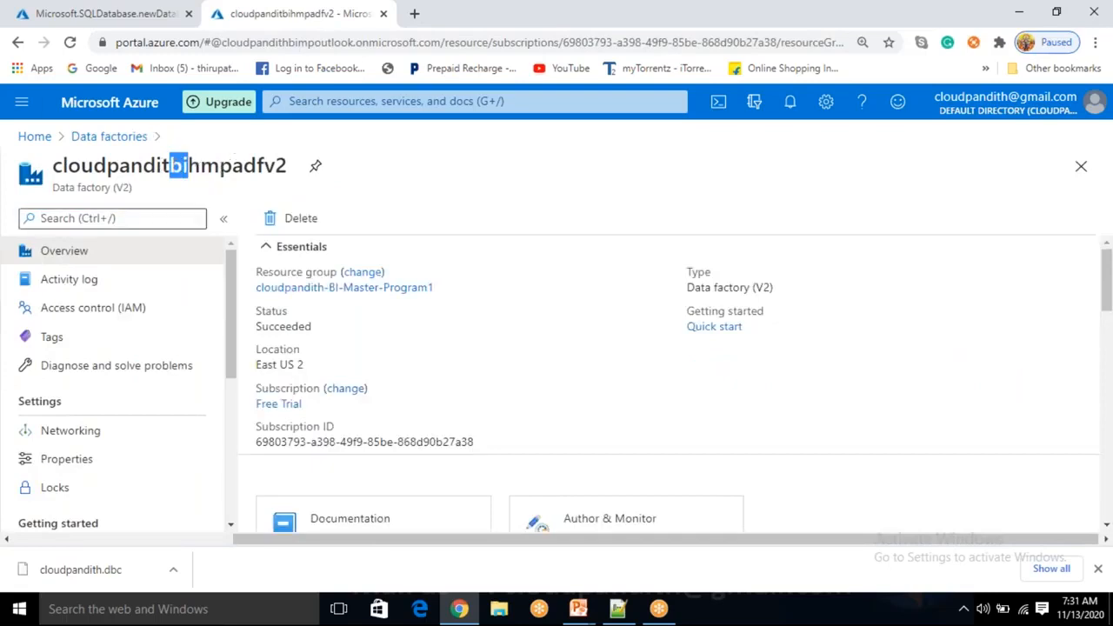
pyautogui.scroll(-1, 402, 326)
pyautogui.click(607, 443)
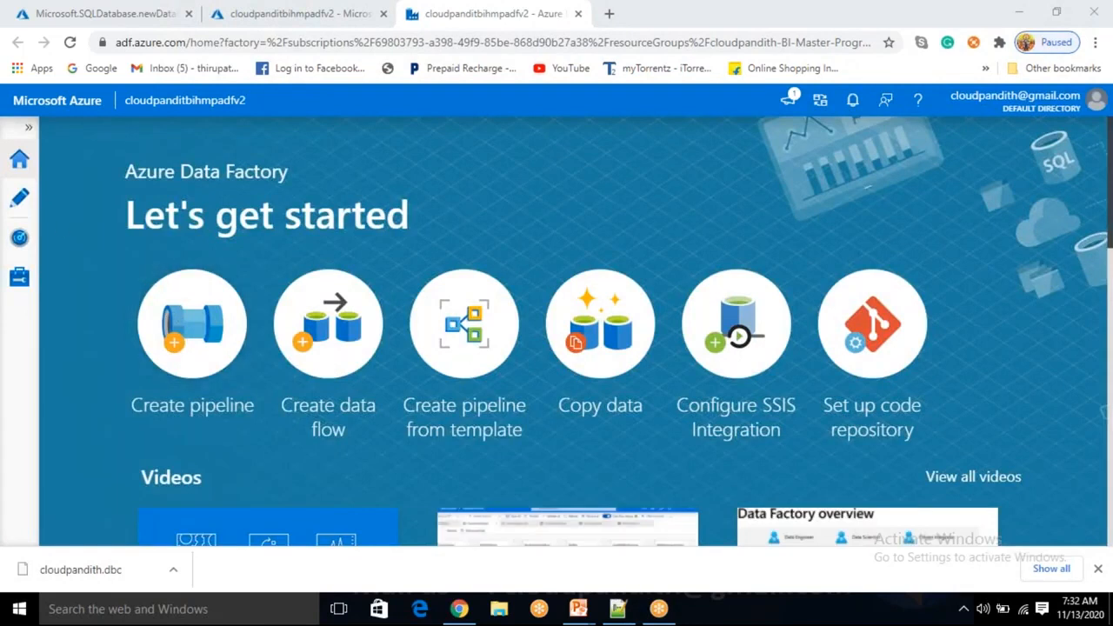
pyautogui.click(96, 14)
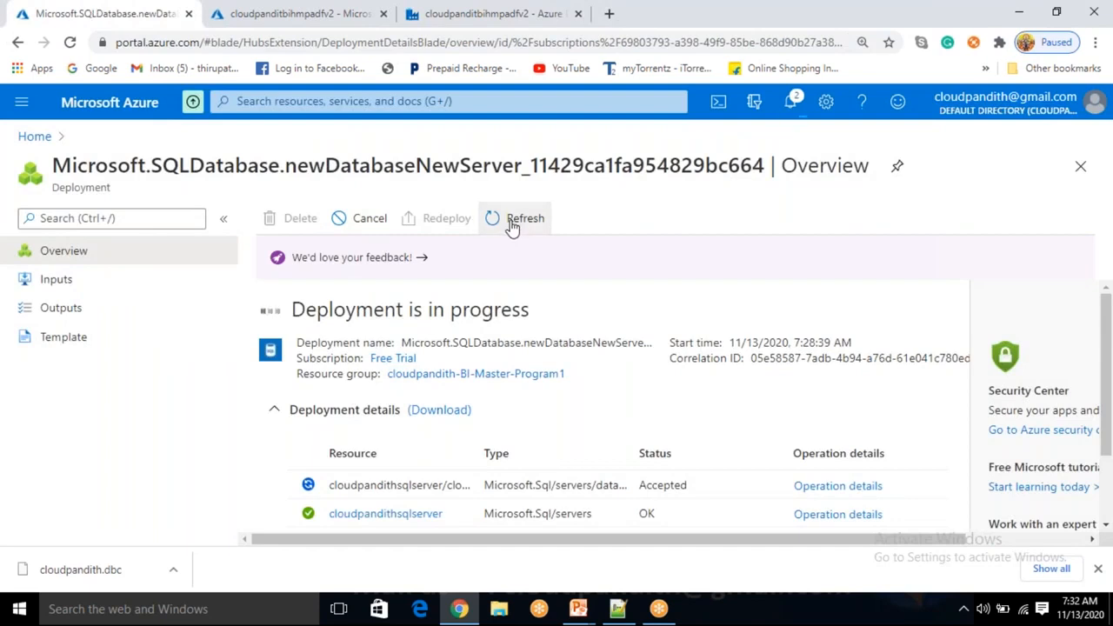
# In Data Factory Studio's Manage area, start a new linked service with the Azure SQL Database connector
pyautogui.click(467, 16)
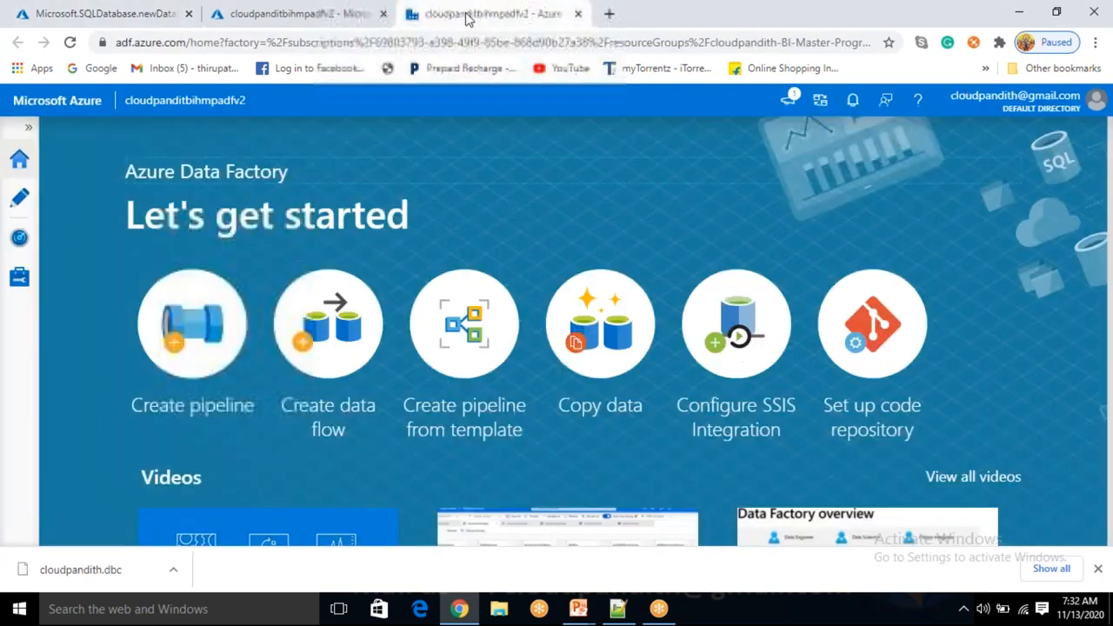
pyautogui.click(19, 278)
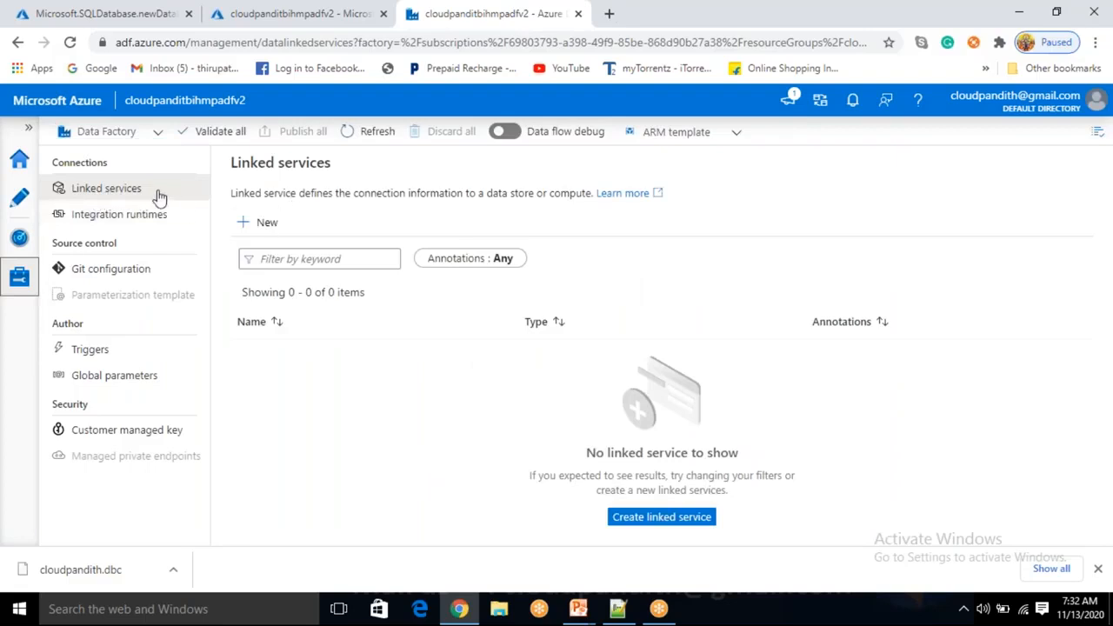
pyautogui.click(263, 224)
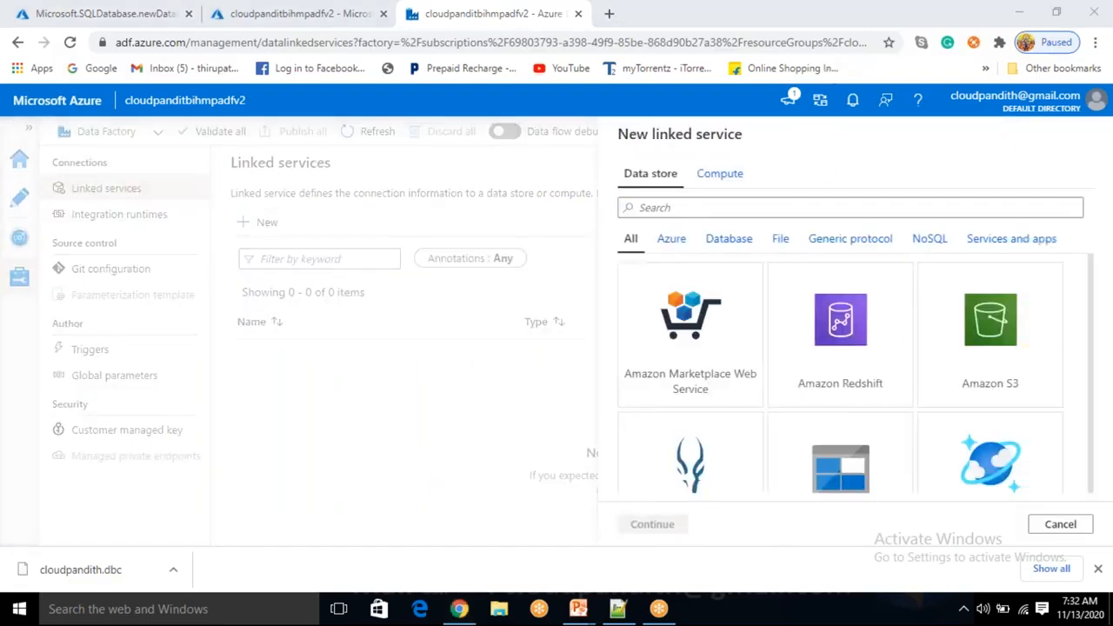
pyautogui.scroll(-1, 841, 427)
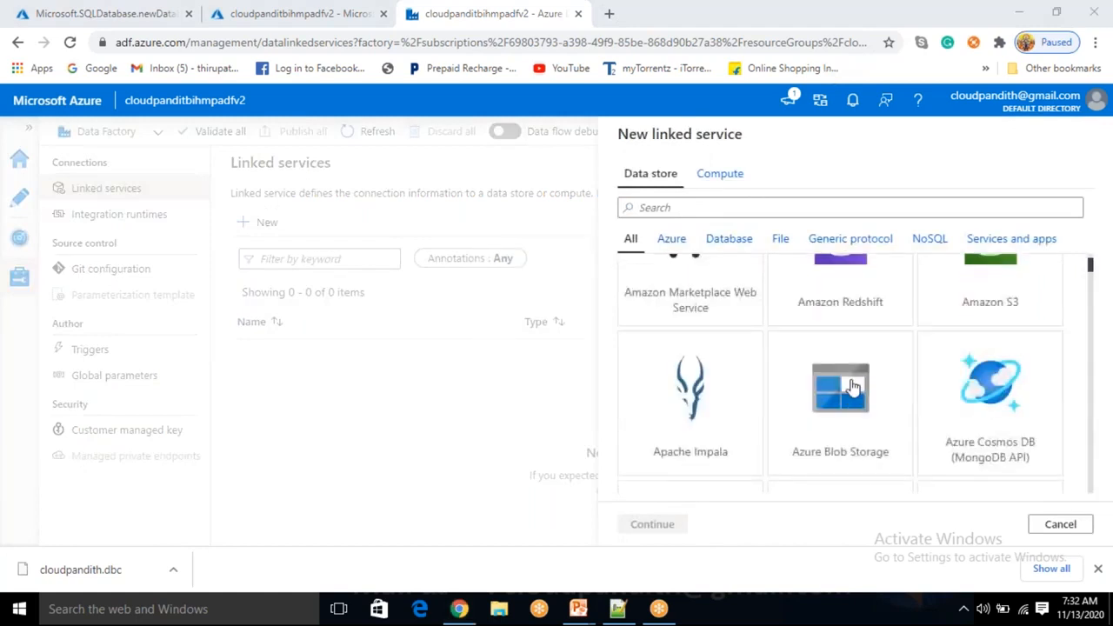
pyautogui.click(855, 386)
pyautogui.scroll(1, 835, 331)
pyautogui.click(697, 208)
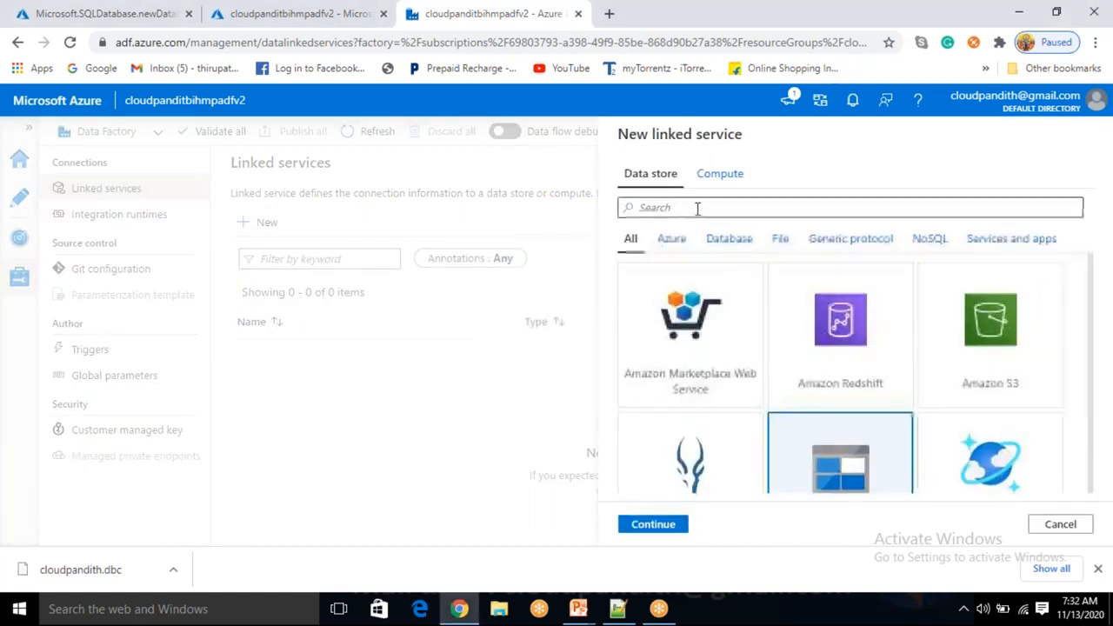
pyautogui.write('sql data')
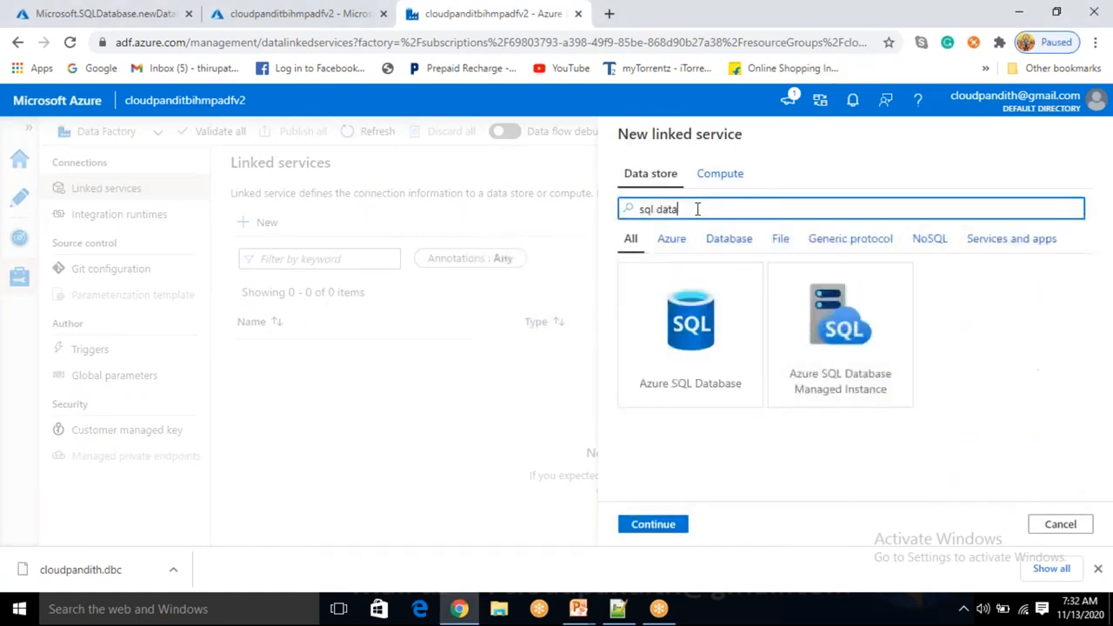
pyautogui.click(729, 393)
pyautogui.click(666, 527)
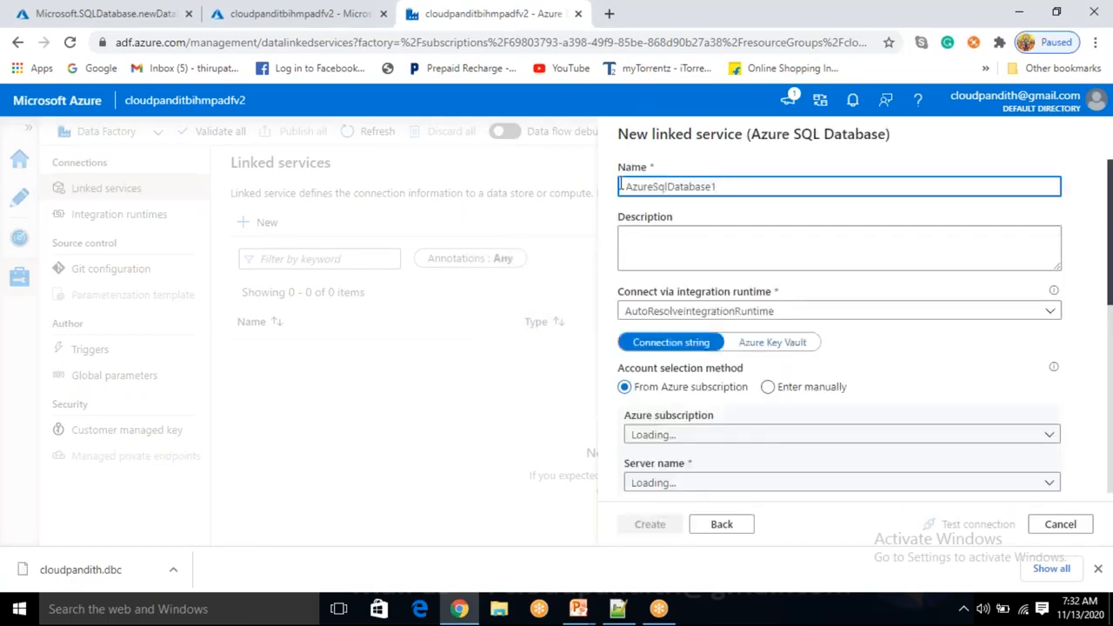
# Rename the linked service to LS_ASDB and select the Free Trial subscription and cloudpandithsqlserver
pyautogui.moveTo(718, 187); pyautogui.dragTo(586, 199)
pyautogui.press('BackSpace')
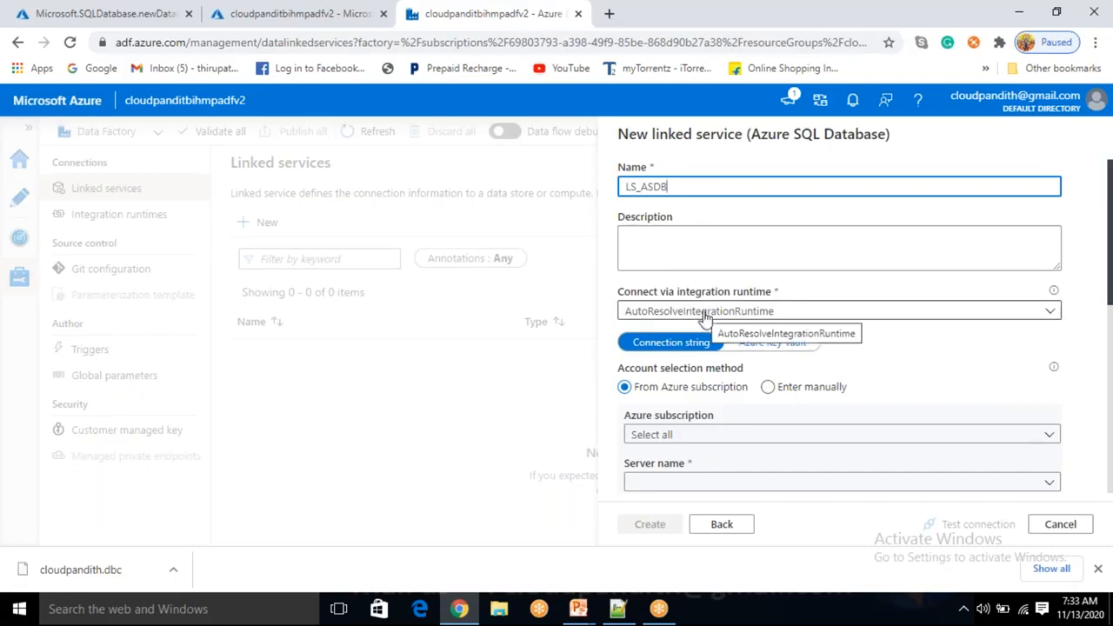
pyautogui.scroll(-1, 718, 390)
pyautogui.click(705, 360)
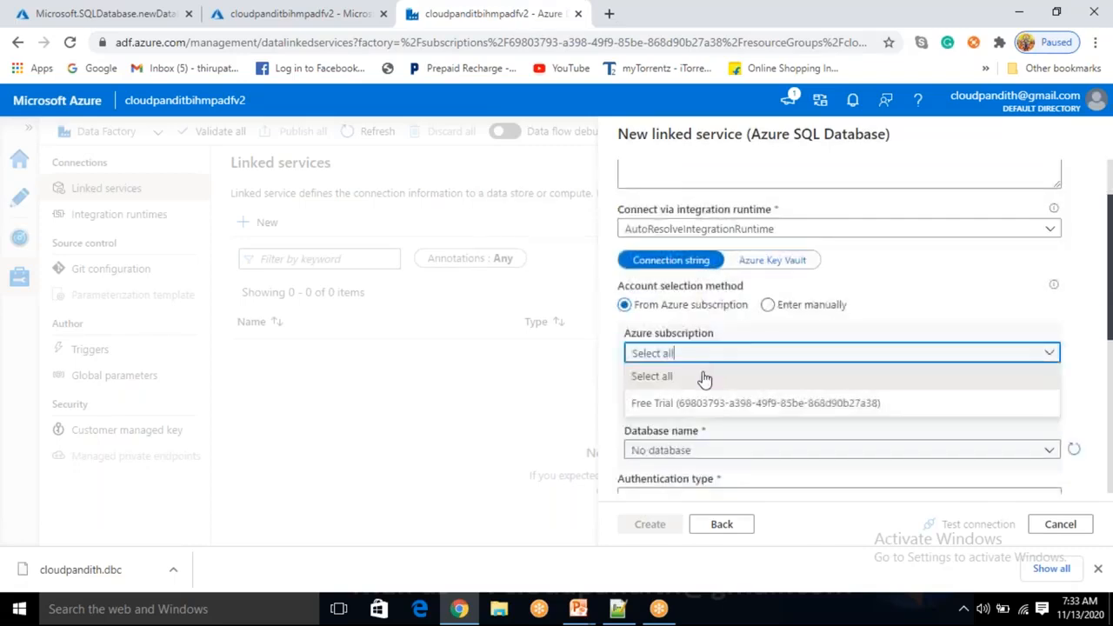
pyautogui.click(698, 409)
pyautogui.click(698, 404)
pyautogui.click(696, 426)
# Choose cloudpandithsqldb as the database on cloudpandithsqlserver
pyautogui.scroll(-1, 700, 408)
pyautogui.click(709, 372)
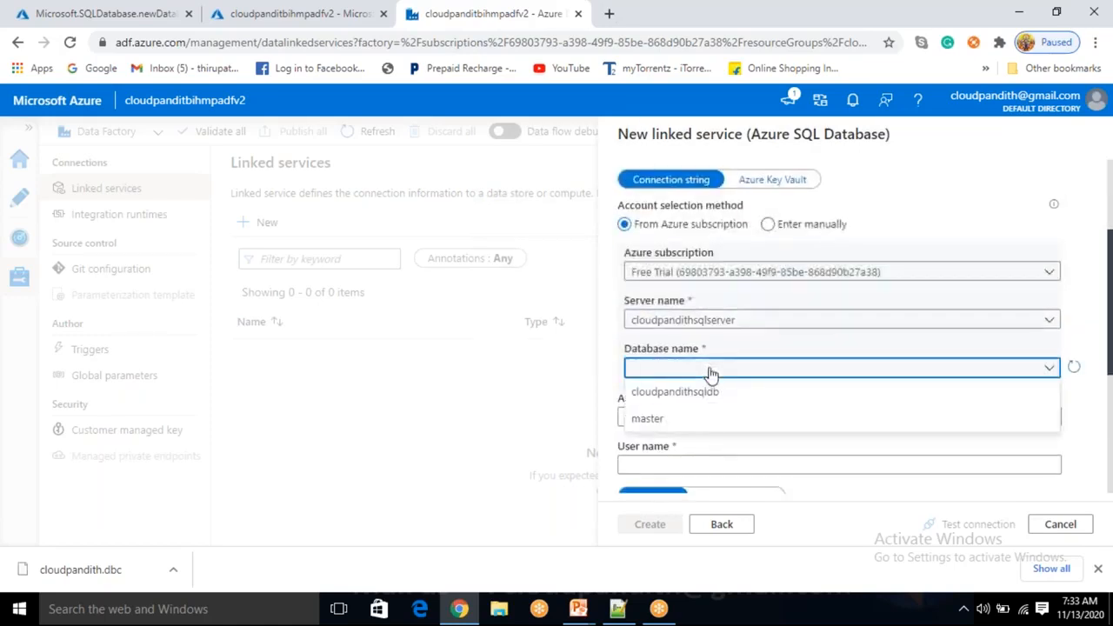
pyautogui.click(709, 372)
pyautogui.click(711, 321)
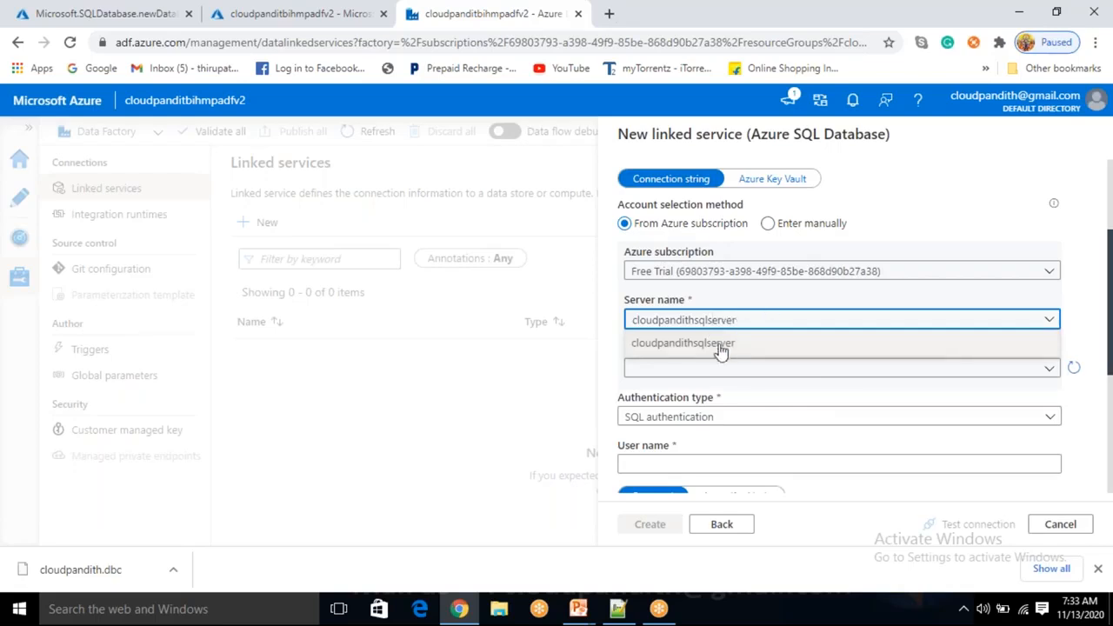
pyautogui.click(691, 348)
pyautogui.click(687, 378)
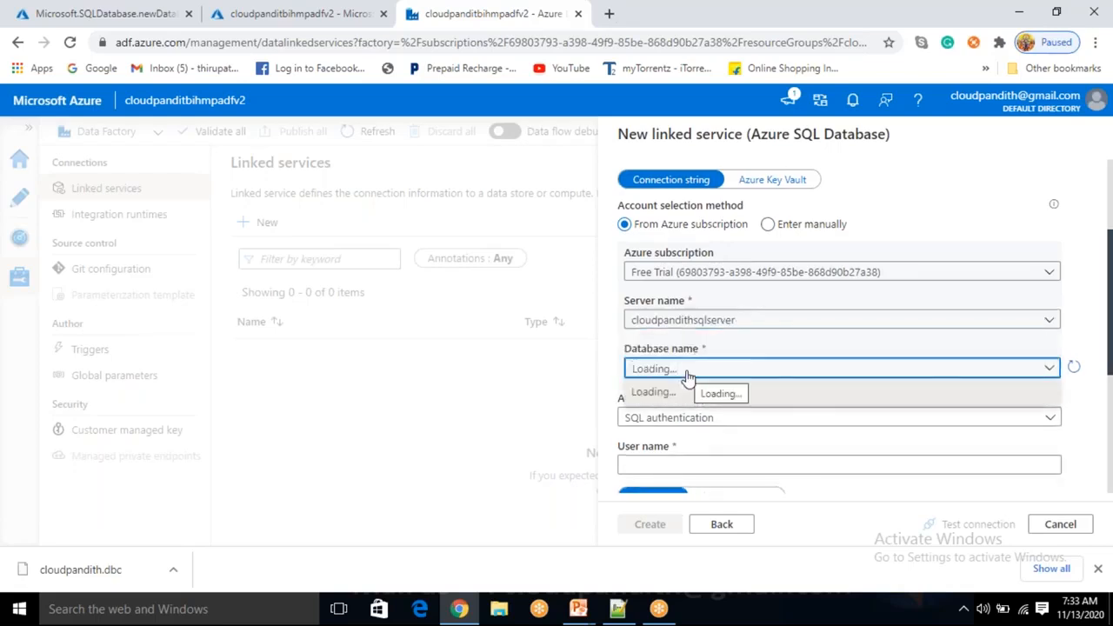
pyautogui.click(688, 371)
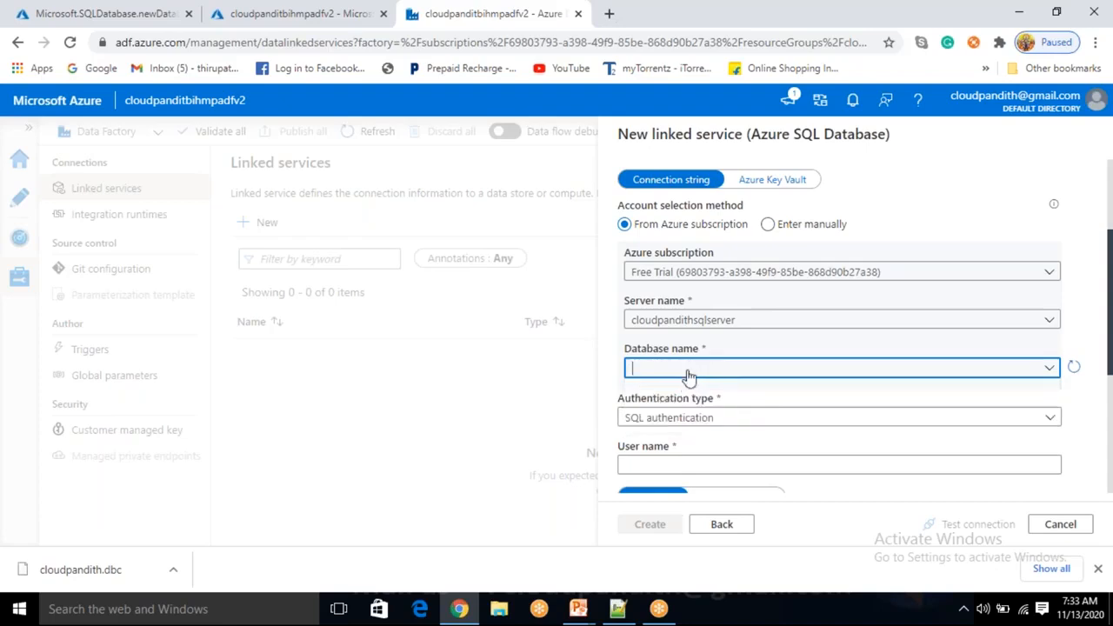
pyautogui.click(689, 372)
pyautogui.click(697, 394)
pyautogui.scroll(-2, 698, 398)
# Enter the SQL authentication user name in lowercase and move to the password field
pyautogui.click(675, 299)
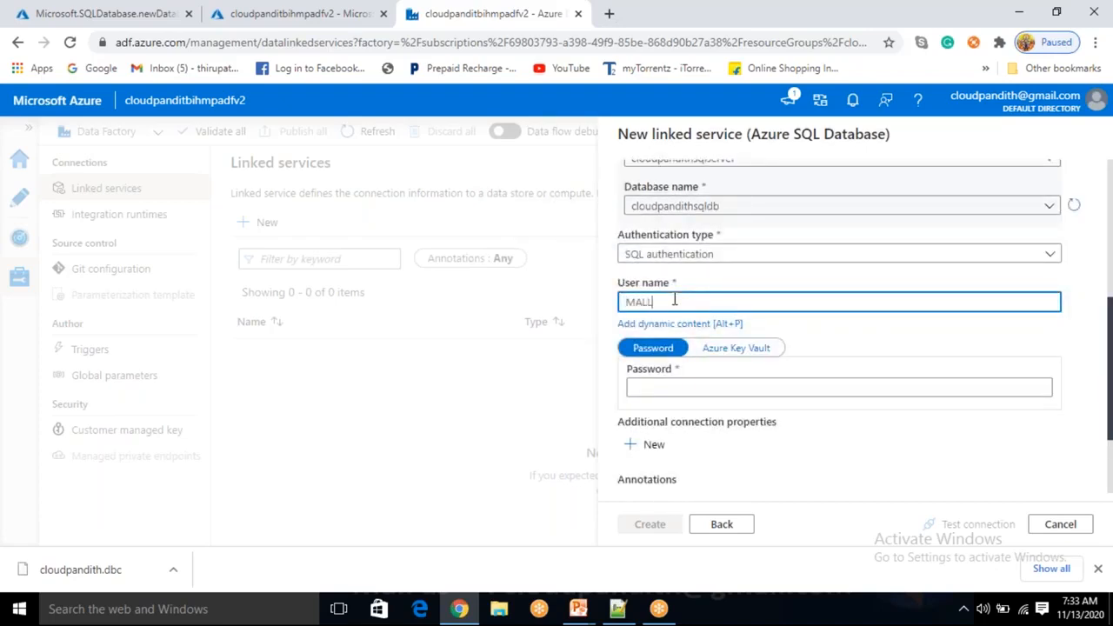
pyautogui.press('Tab')
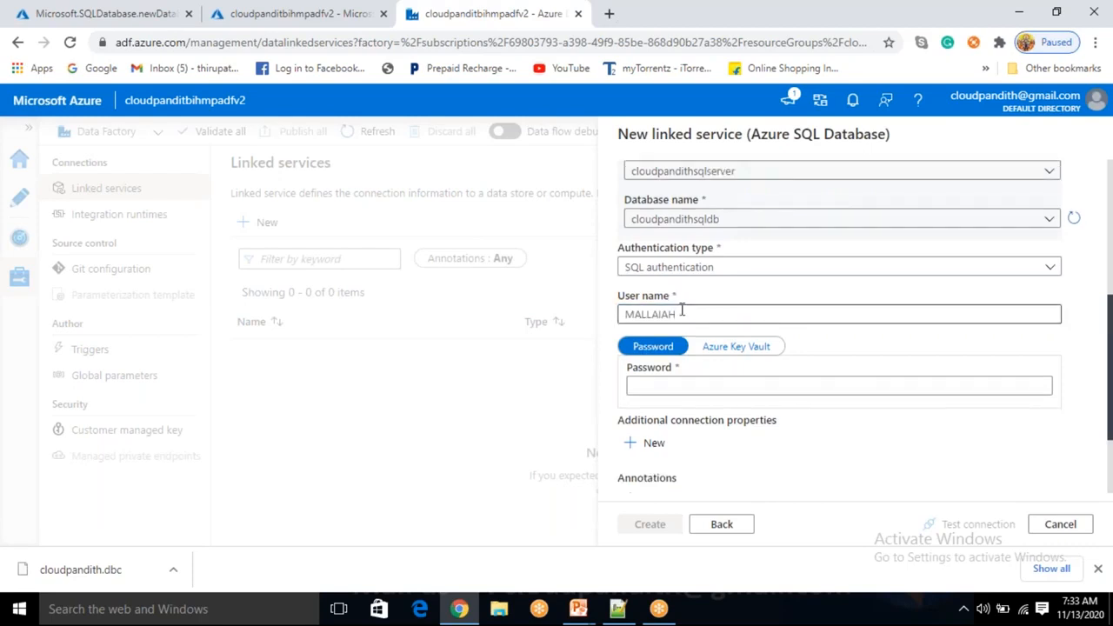
pyautogui.moveTo(683, 313); pyautogui.dragTo(532, 296)
pyautogui.press('BackSpace')
pyautogui.write('mallaiah')
pyautogui.press('Tab')
pyautogui.press('Tab')
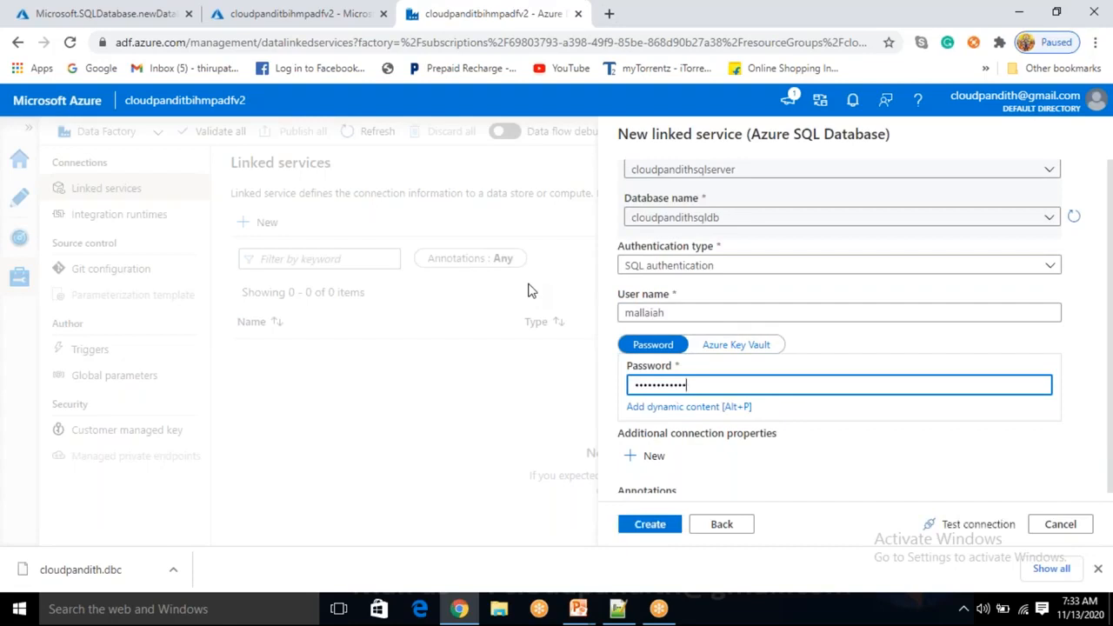
pyautogui.click(144, 15)
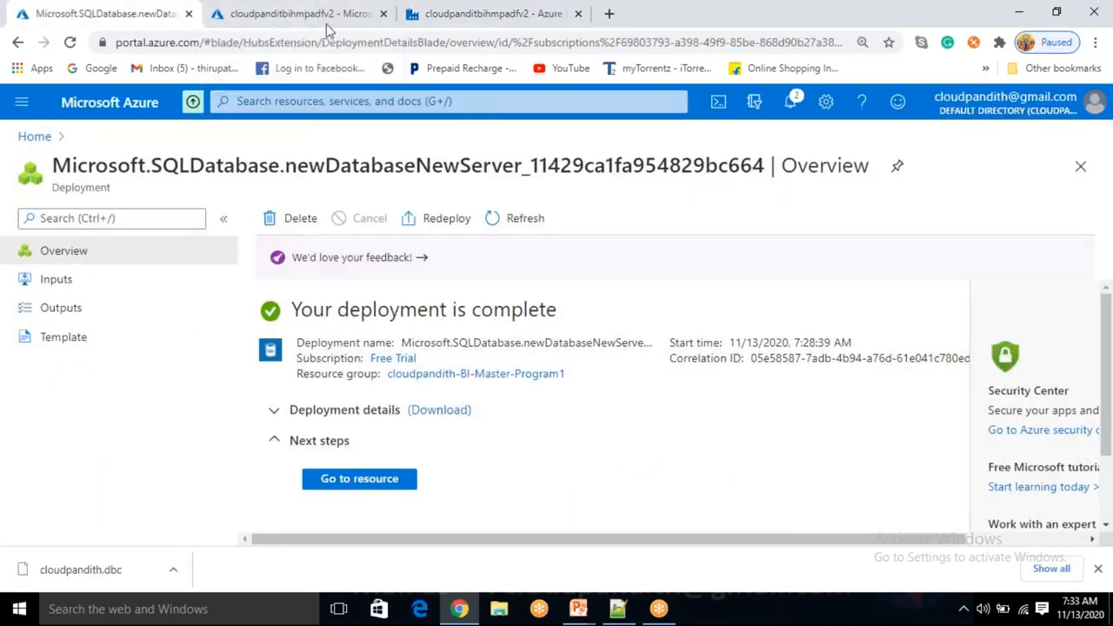
# Test the linked service's connection, which fails, then return to the completed deployment page
pyautogui.click(453, 20)
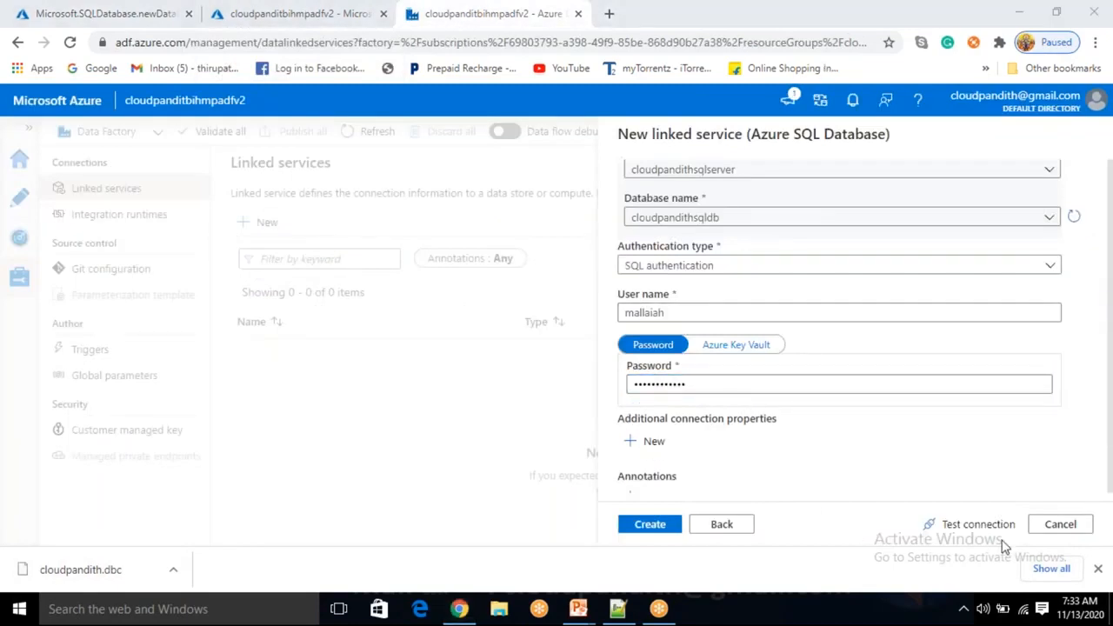
pyautogui.click(967, 525)
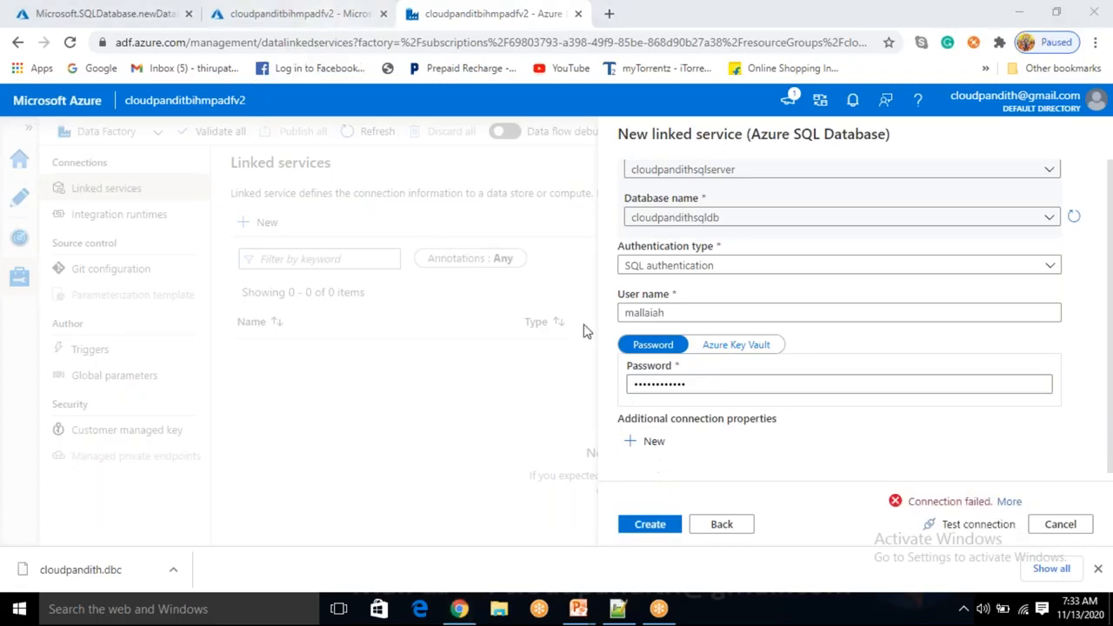
pyautogui.click(130, 12)
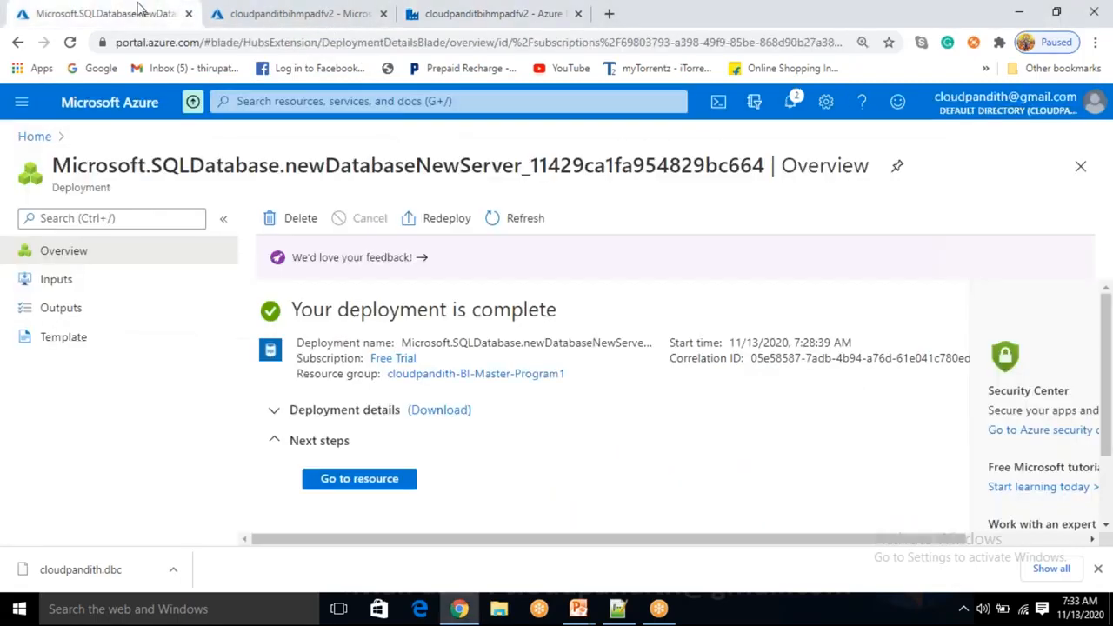
# Open cloudpandithsqlserver's firewall settings, add a rule for the client IP and save
pyautogui.click(370, 478)
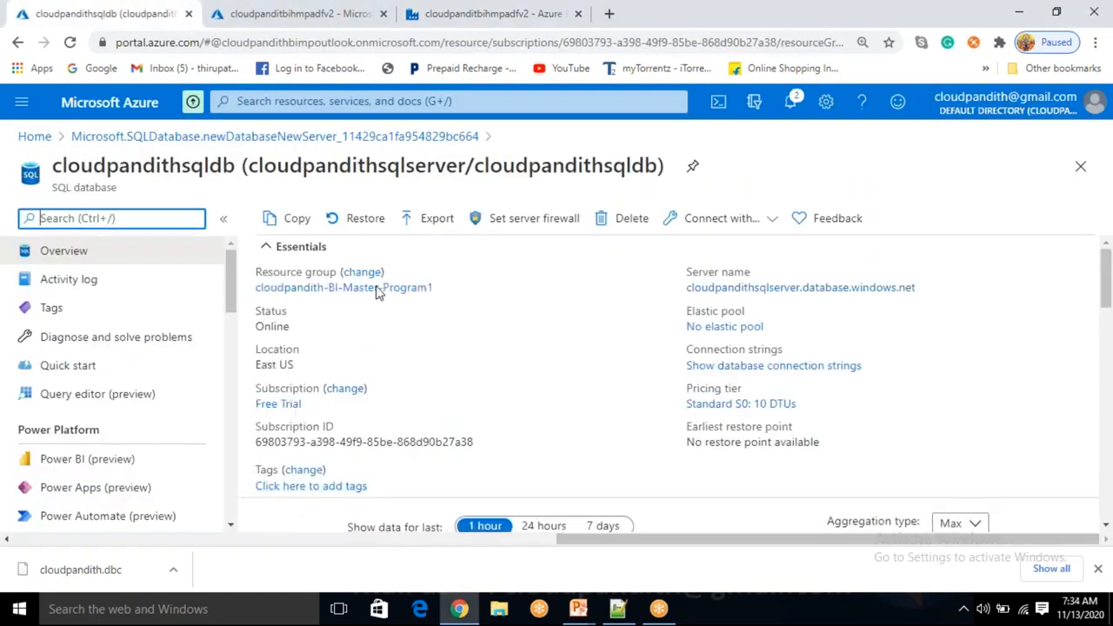
pyautogui.click(529, 223)
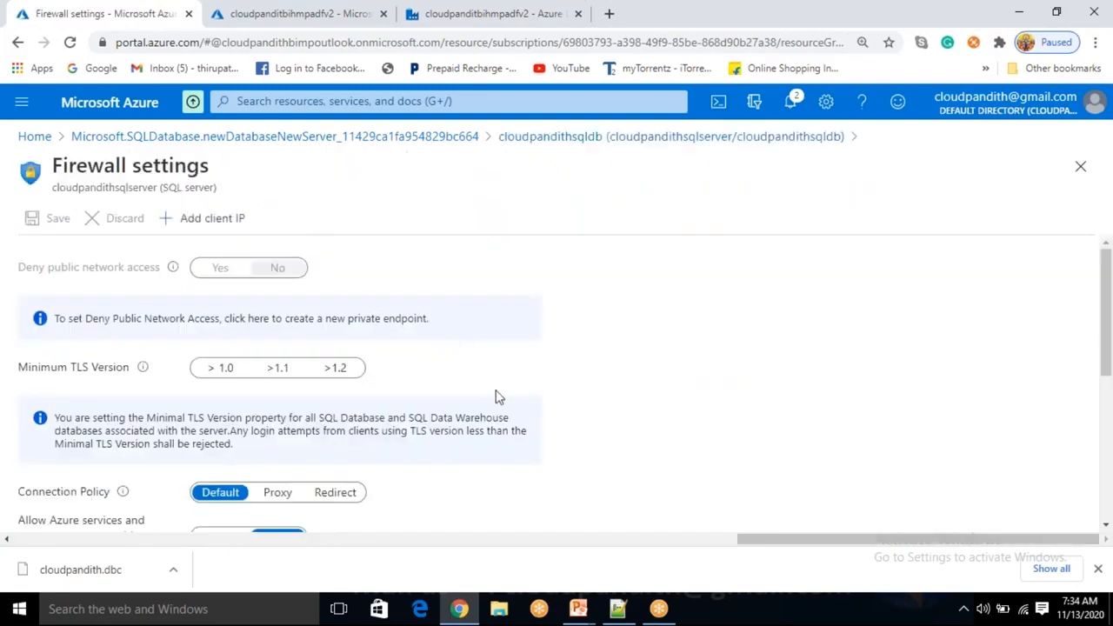
pyautogui.scroll(-4, 497, 396)
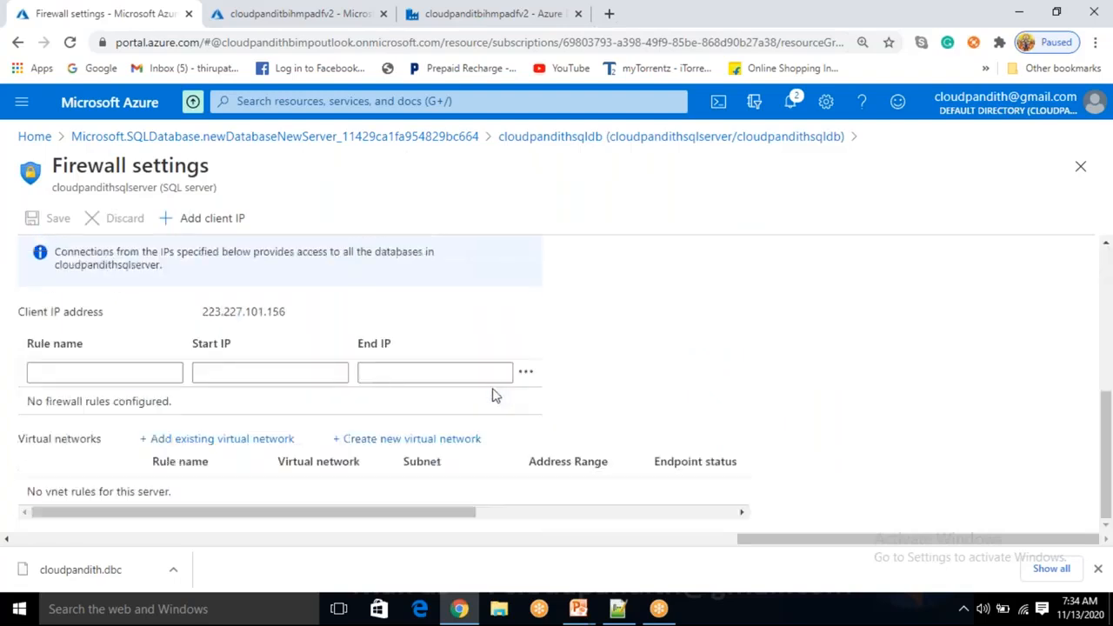
pyautogui.scroll(4, 495, 396)
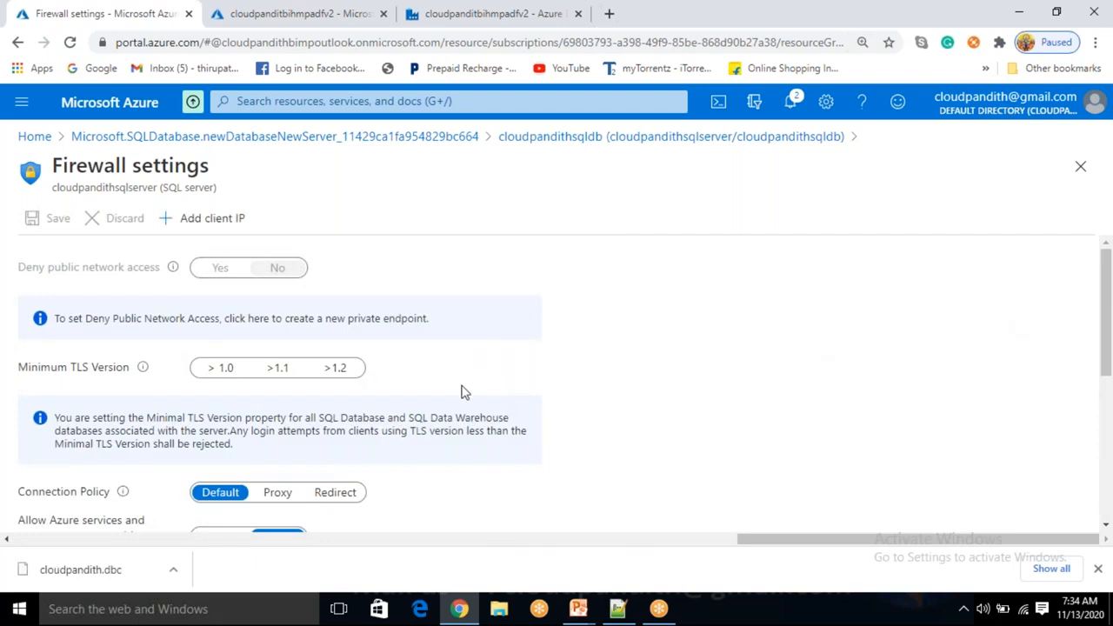
pyautogui.click(233, 231)
pyautogui.scroll(-5, 380, 409)
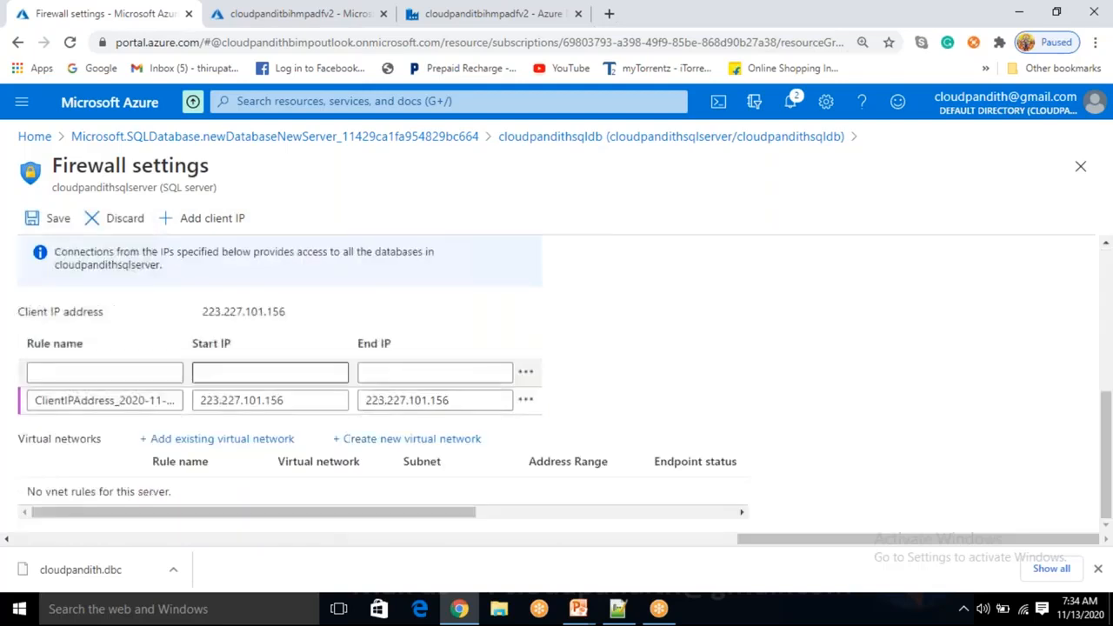
pyautogui.scroll(5, 278, 408)
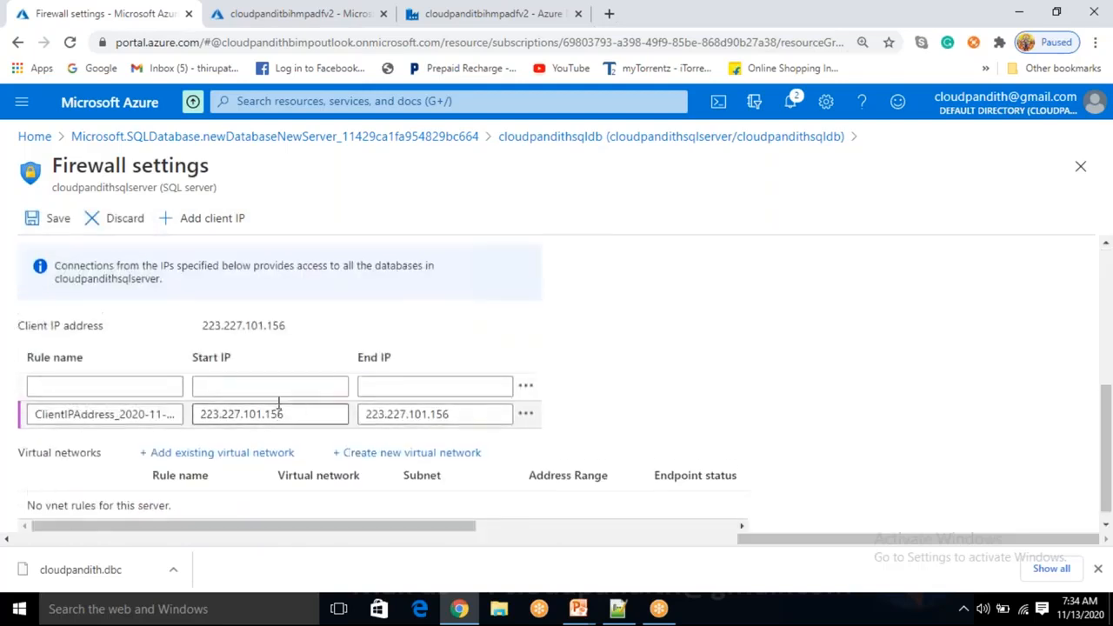
pyautogui.click(39, 219)
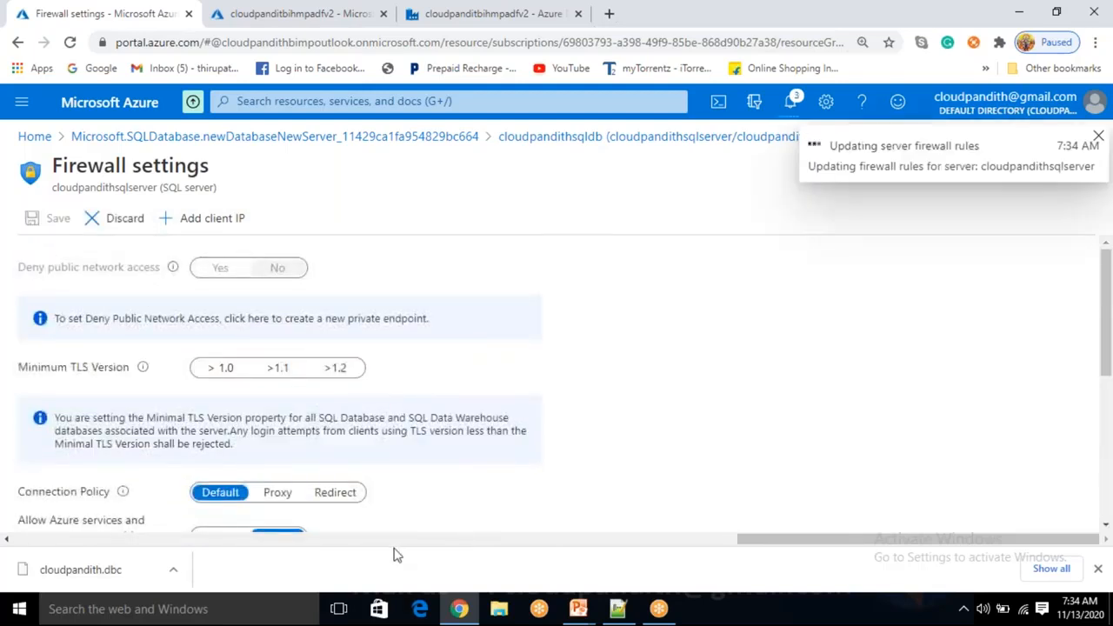
# Set 'Allow Azure services and resources to access this server' to Yes and save
pyautogui.scroll(-1, 234, 372)
pyautogui.scroll(-2, 223, 373)
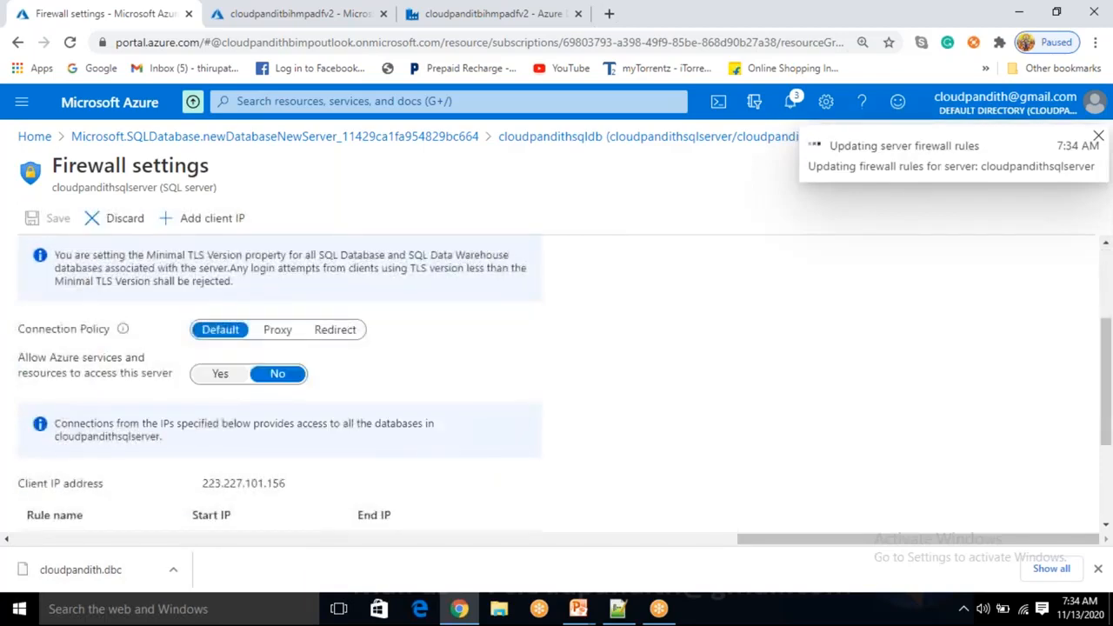
pyautogui.click(220, 374)
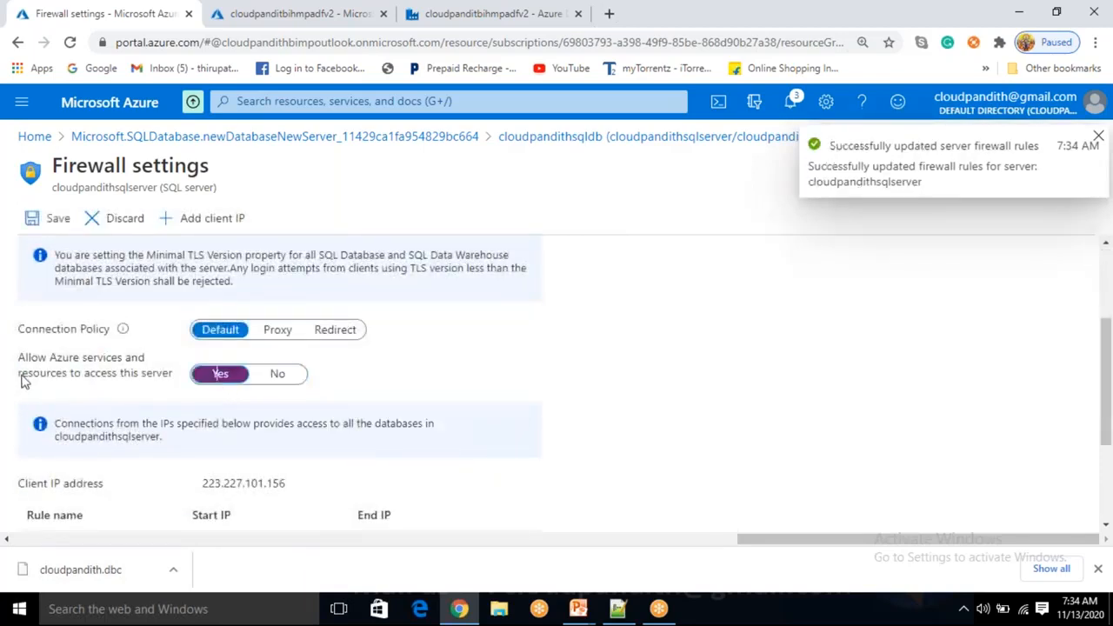
pyautogui.moveTo(19, 359); pyautogui.dragTo(167, 378)
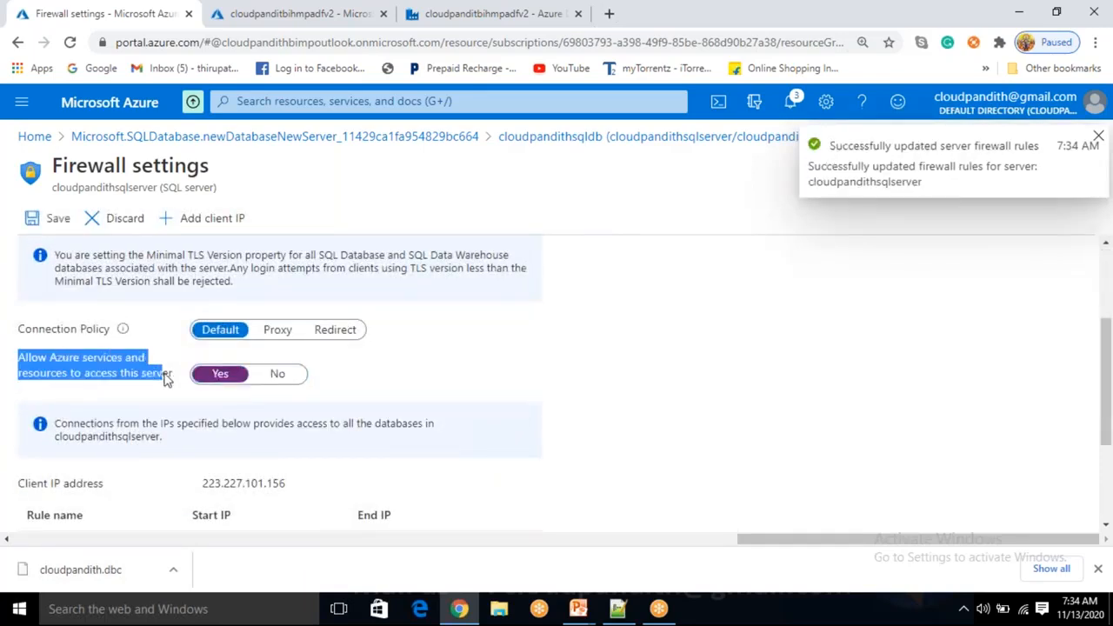
pyautogui.click(133, 400)
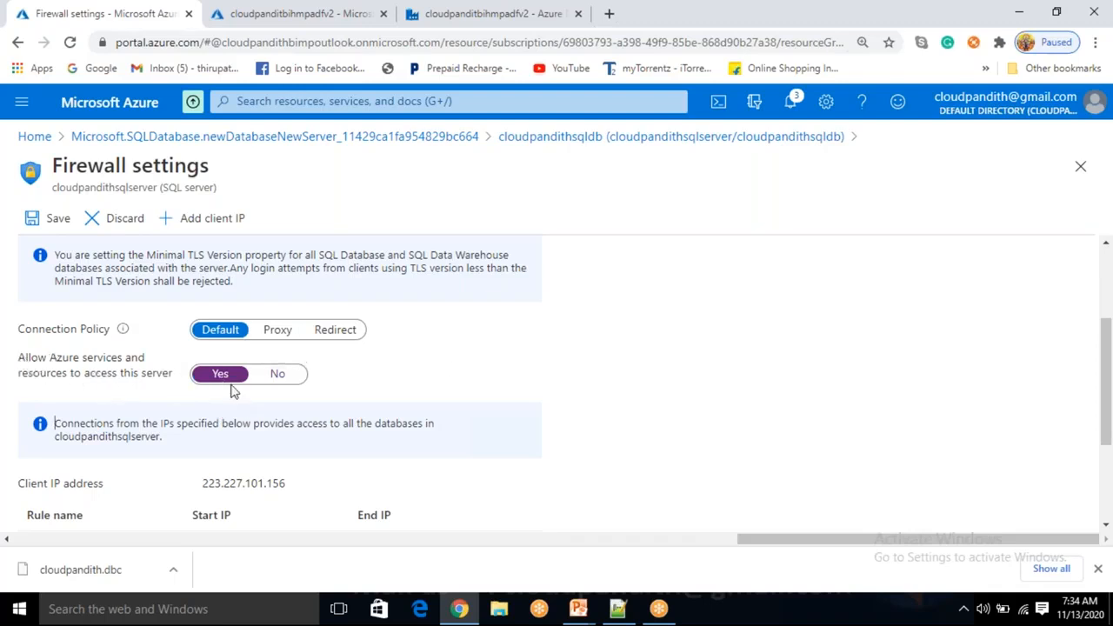
pyautogui.click(49, 224)
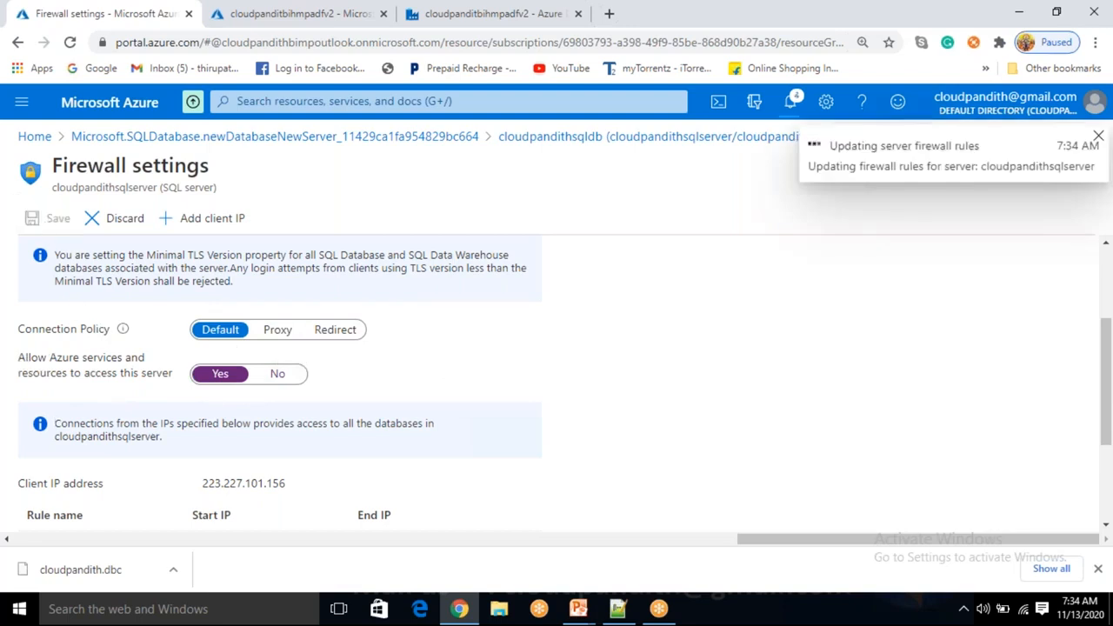
pyautogui.scroll(1, 212, 252)
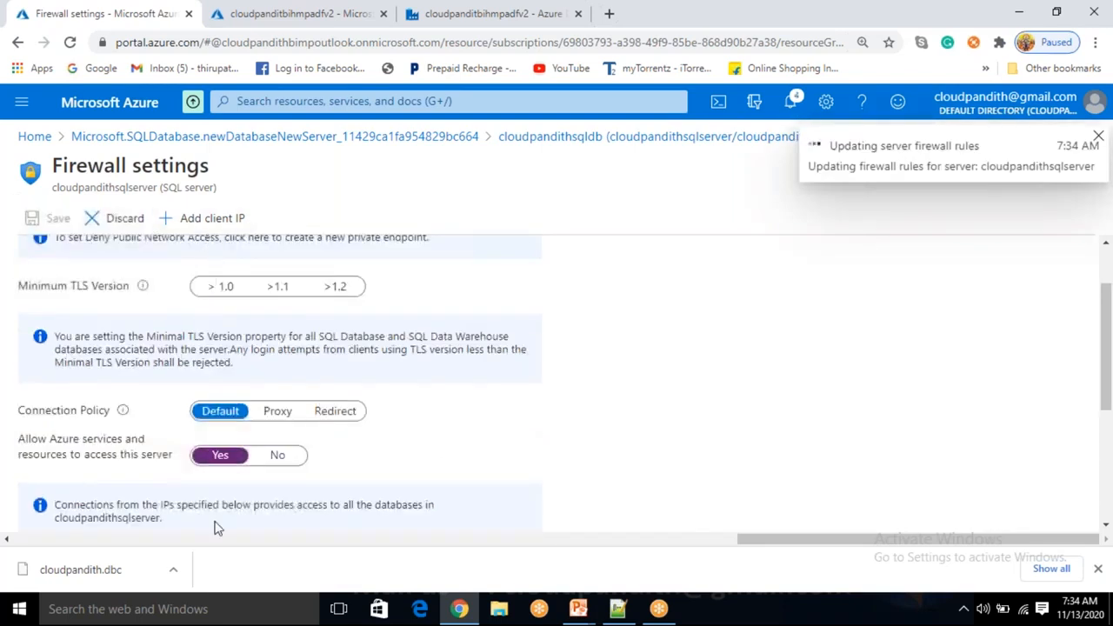
pyautogui.click(54, 316)
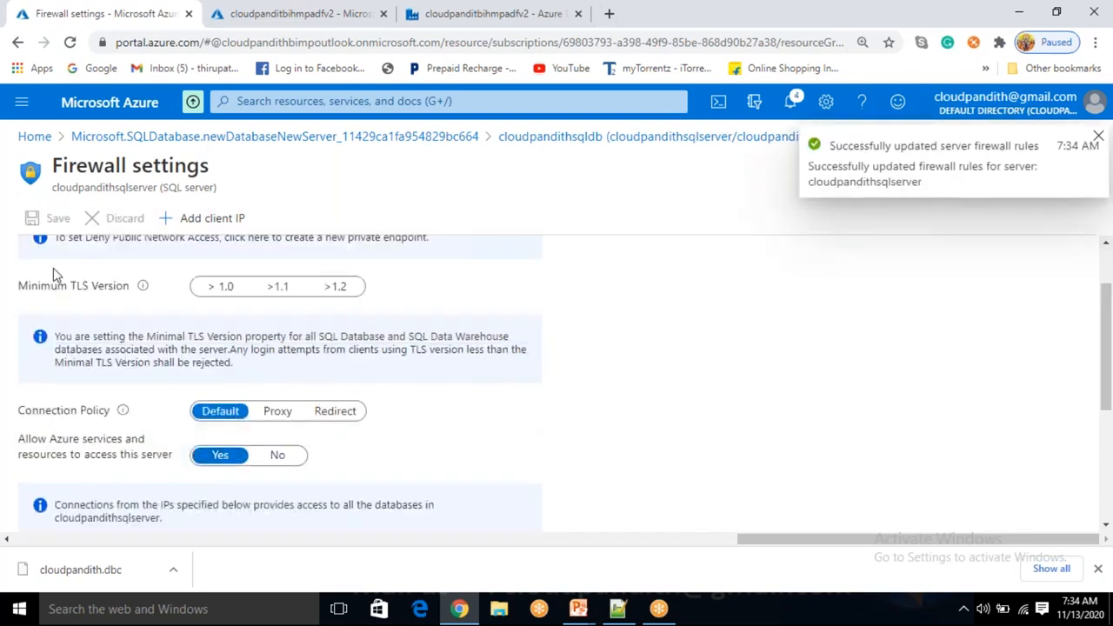
# Review the blocked-IP connection error, retest successfully and create linked service LS_ASDB
pyautogui.click(465, 12)
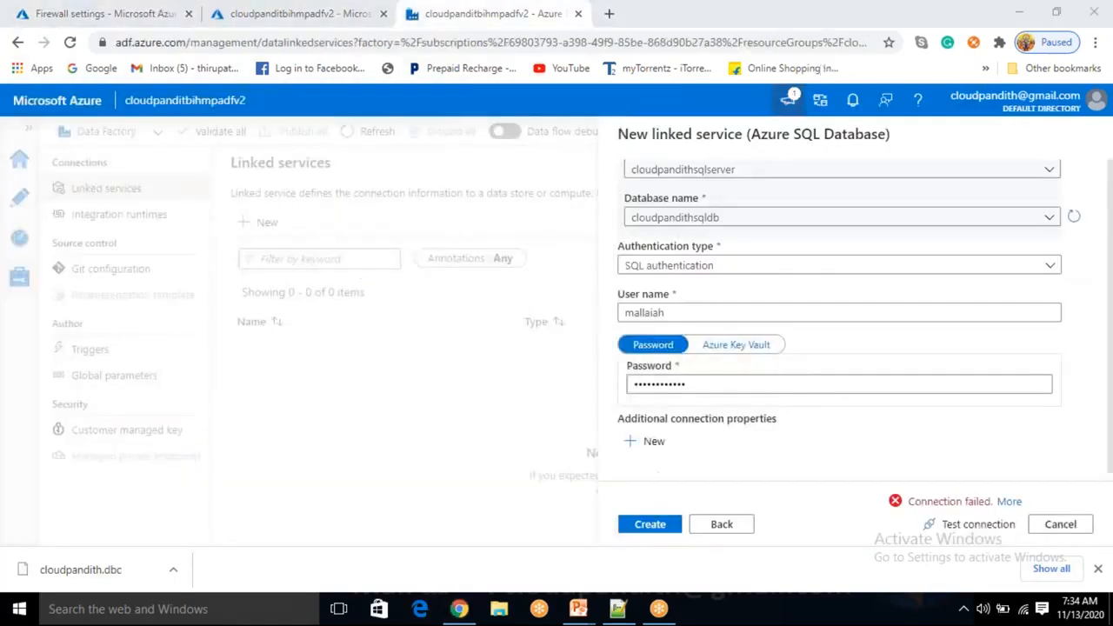
pyautogui.click(1008, 501)
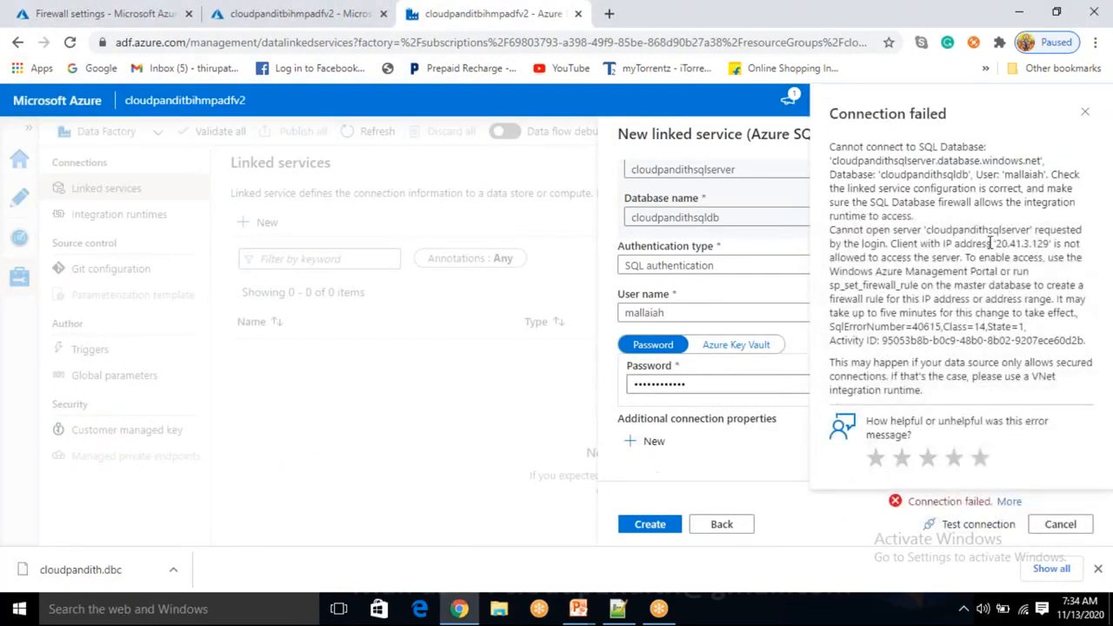
pyautogui.moveTo(833, 242); pyautogui.dragTo(854, 237)
pyautogui.moveTo(996, 241); pyautogui.dragTo(1047, 236)
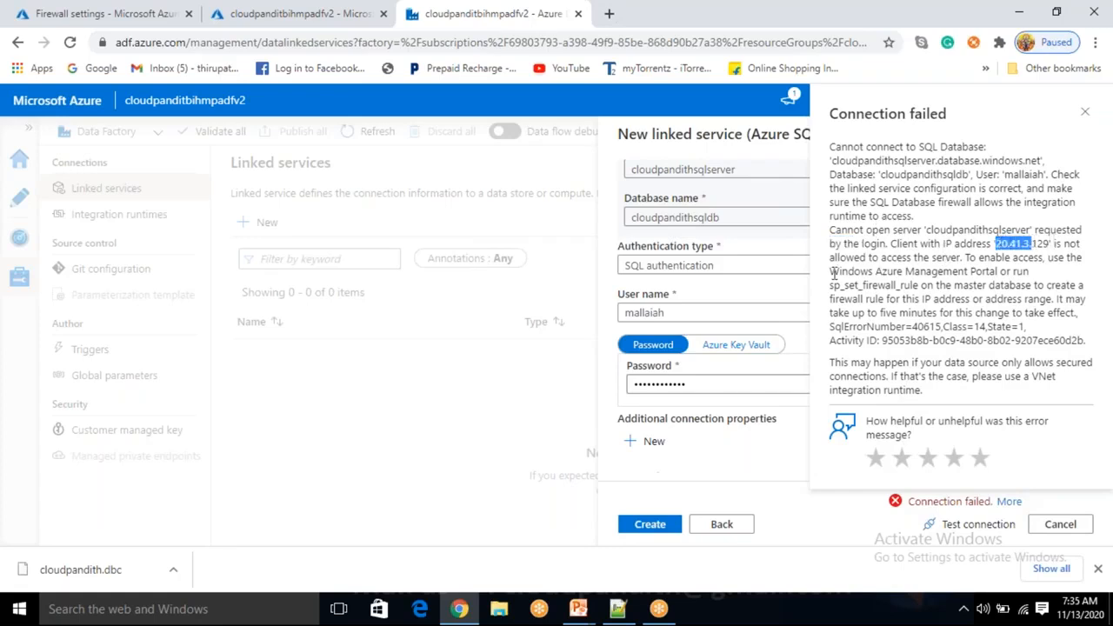
pyautogui.moveTo(846, 259); pyautogui.dragTo(1032, 247)
pyautogui.click(1009, 502)
pyautogui.click(974, 524)
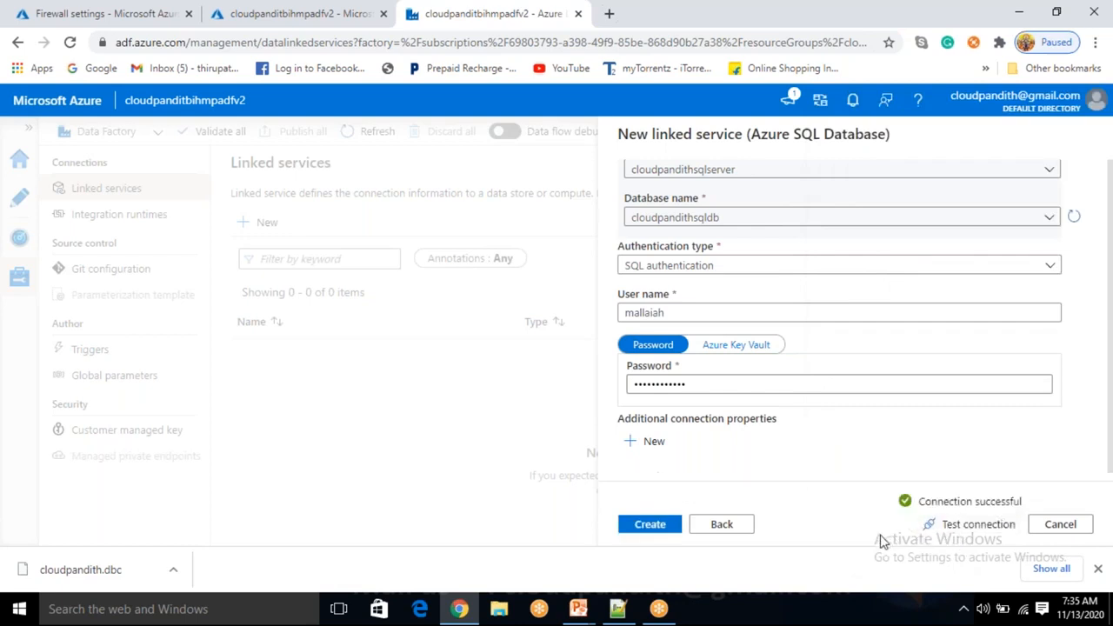
pyautogui.click(660, 533)
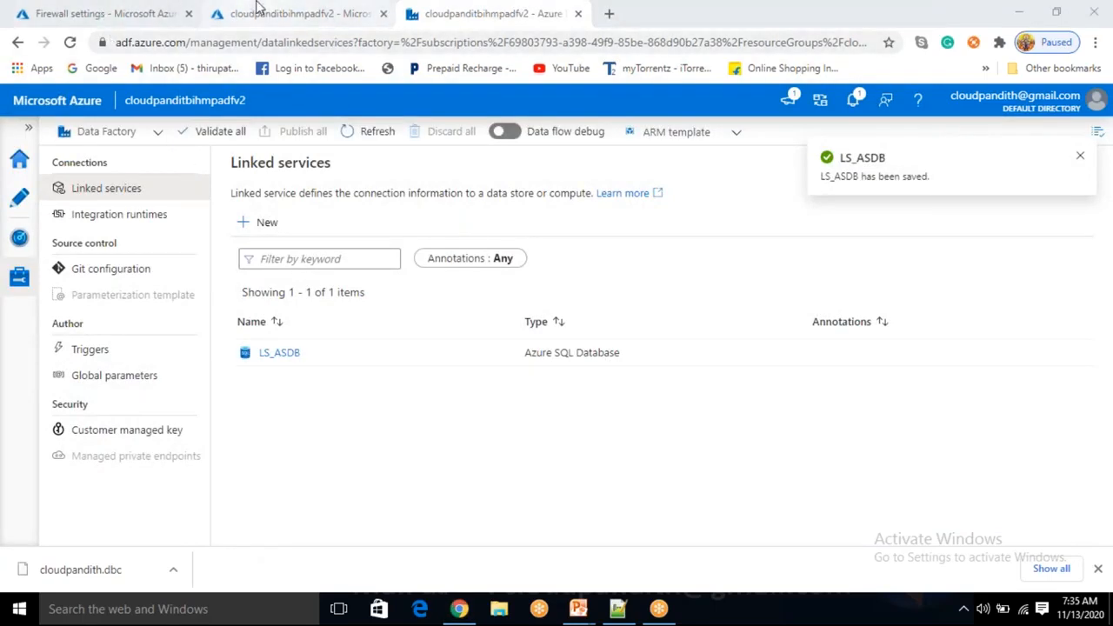
# Open the Query editor for cloudpandithsqldb and submit the SQL login password
pyautogui.click(126, 7)
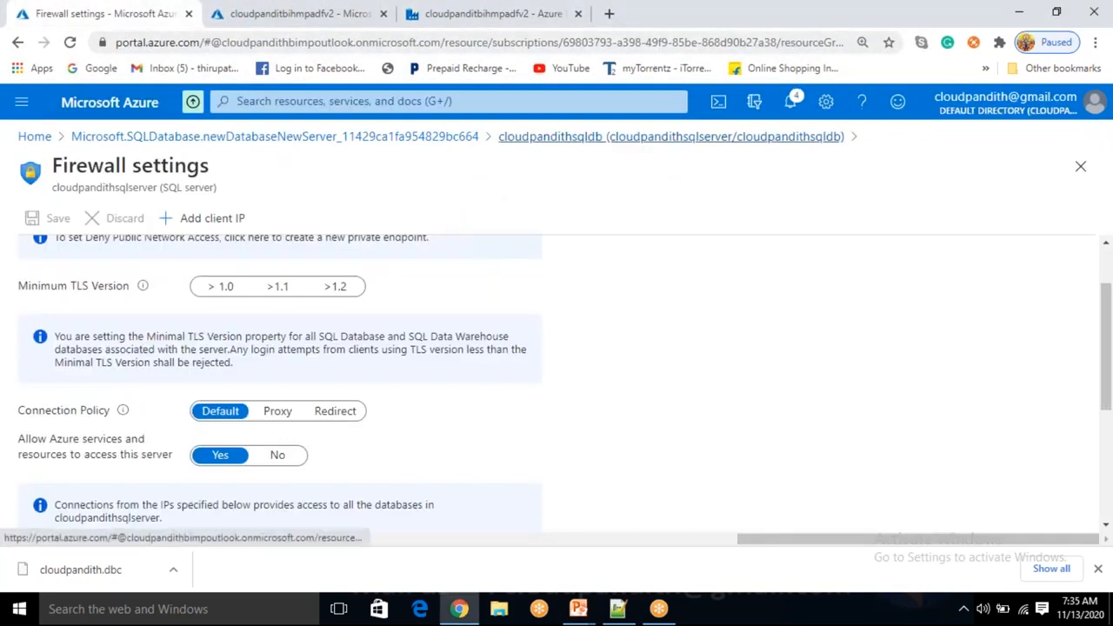
pyautogui.click(598, 137)
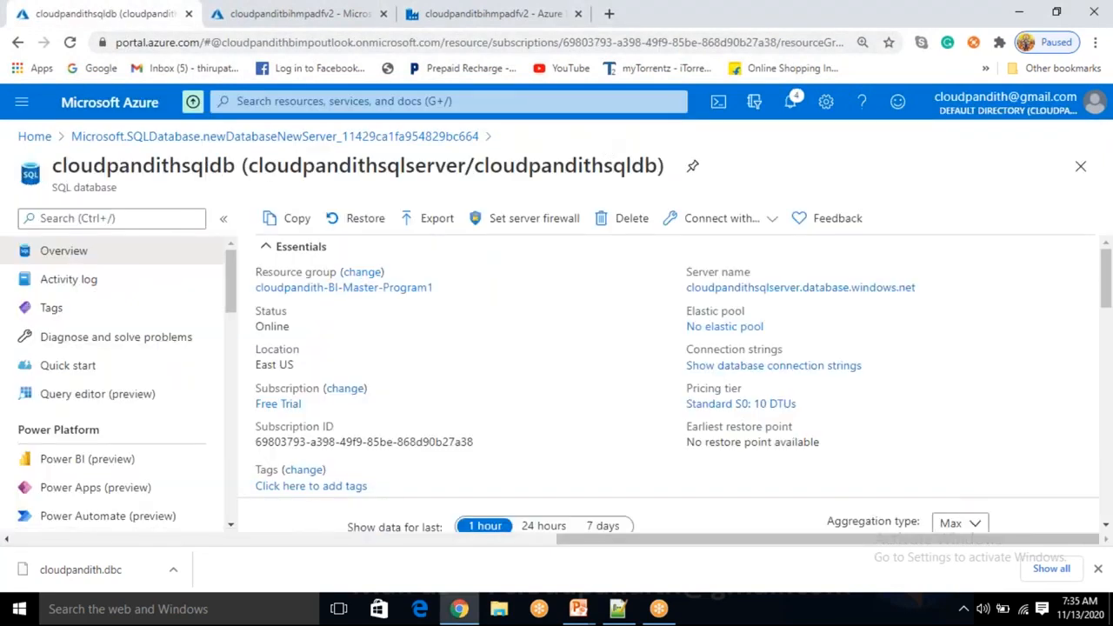
pyautogui.click(138, 407)
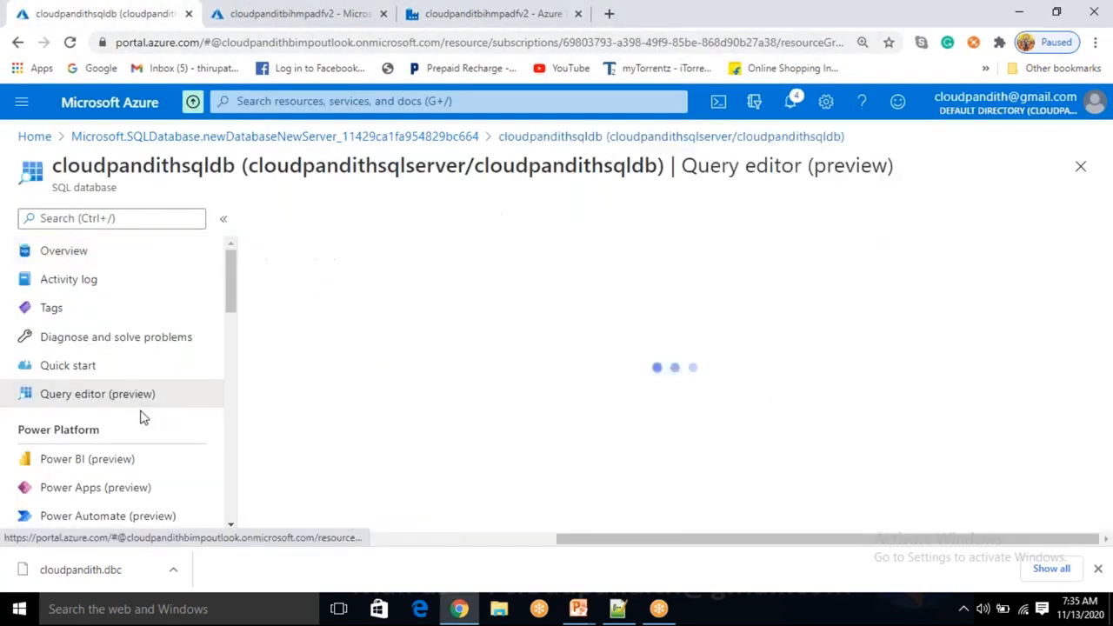
pyautogui.scroll(-1, 447, 464)
pyautogui.click(445, 458)
pyautogui.write('•••••••')
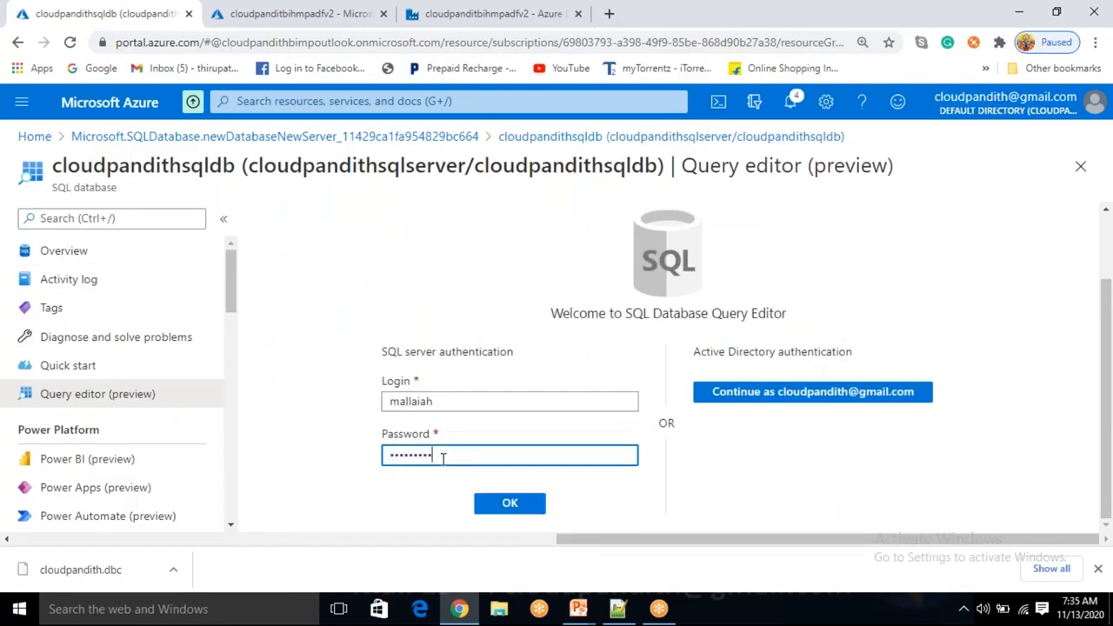
pyautogui.press('Return')
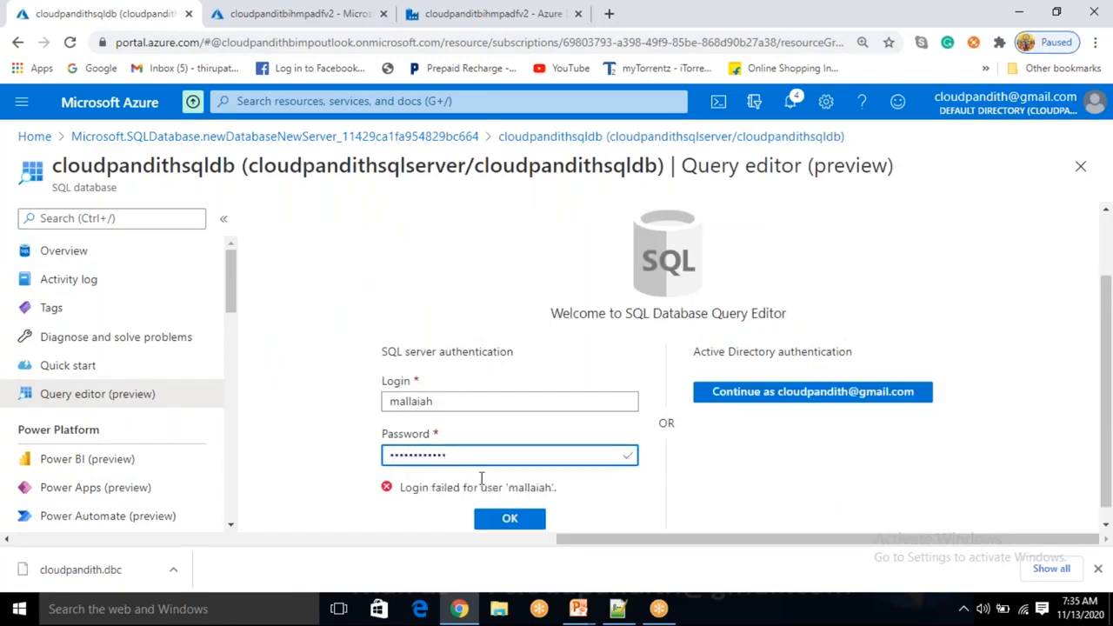
# After the rejected login, re-enter the login name and password and sign in again
pyautogui.hotkey('ctrl', 'a')
pyautogui.press('BackSpace')
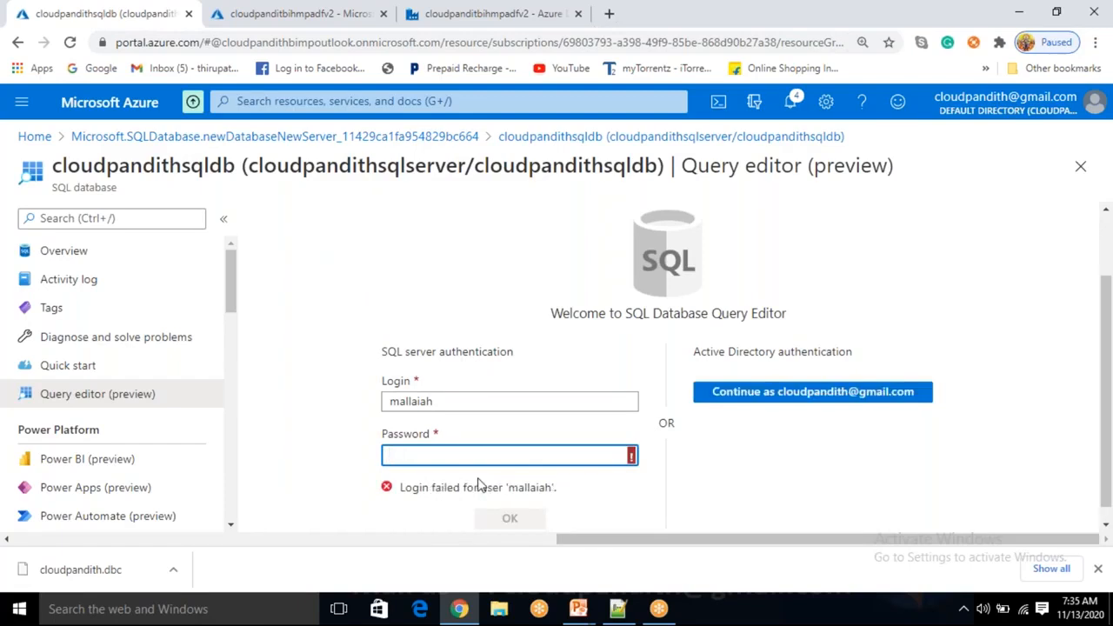
pyautogui.write('••••')
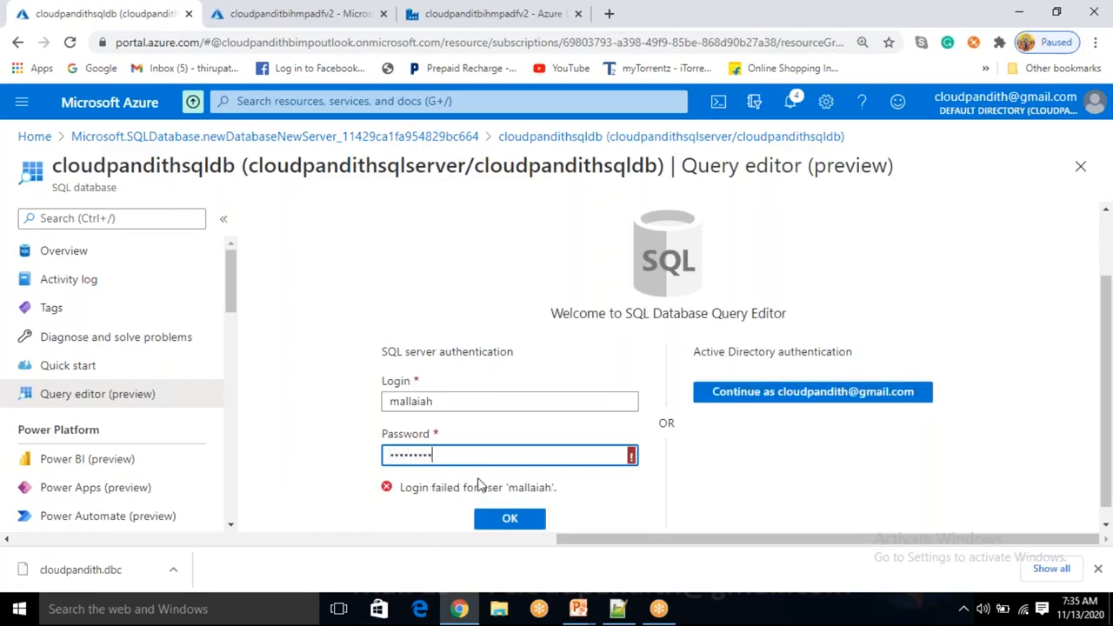
pyautogui.hotkey('ctrl', 'a')
pyautogui.press('BackSpace')
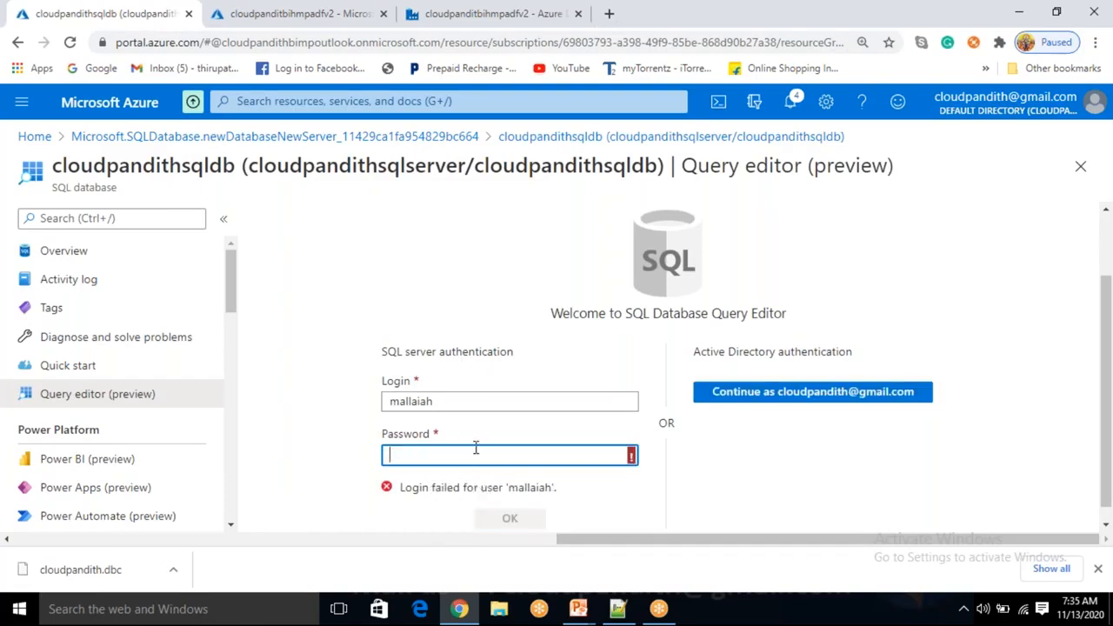
pyautogui.click(473, 404)
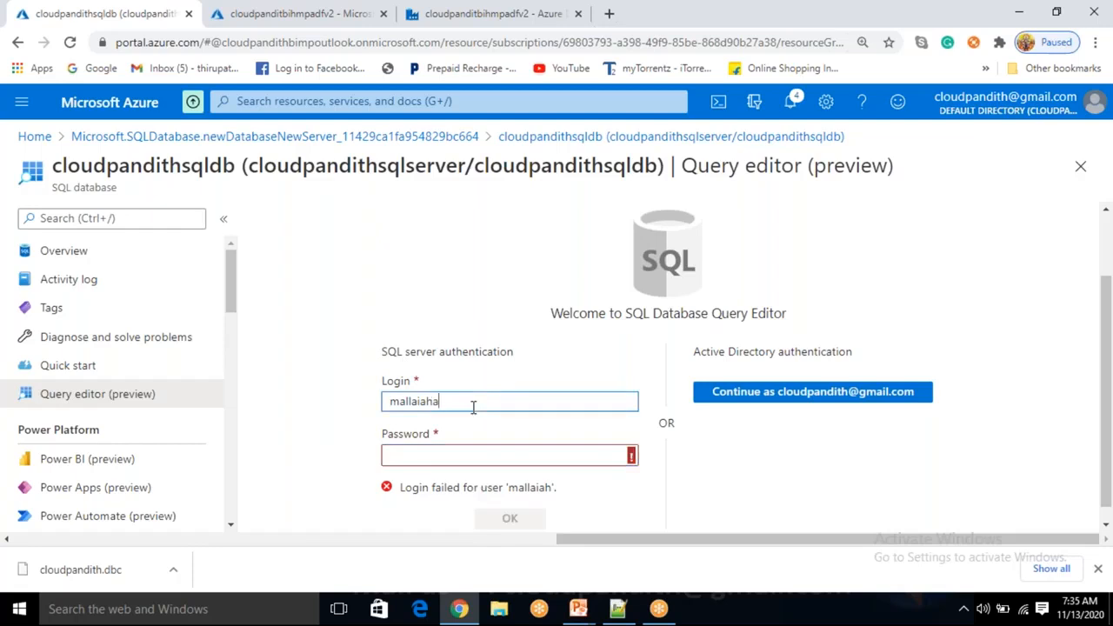
pyautogui.write('a')
pyautogui.press('BackSpace')
pyautogui.press('Tab')
pyautogui.write('*****')
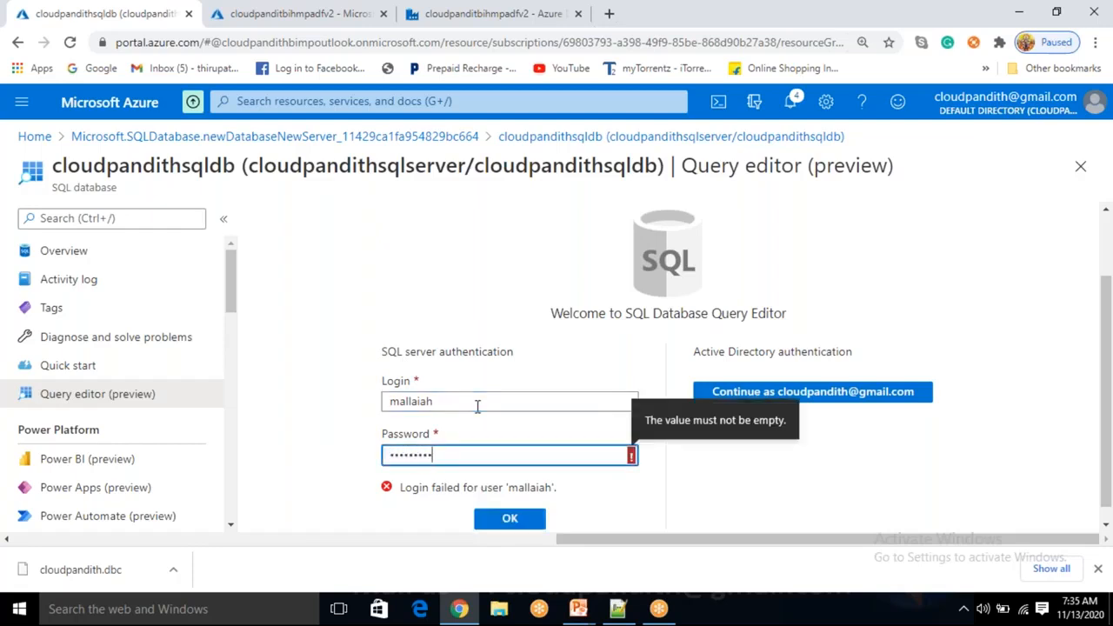
pyautogui.write('**')
pyautogui.press('Return')
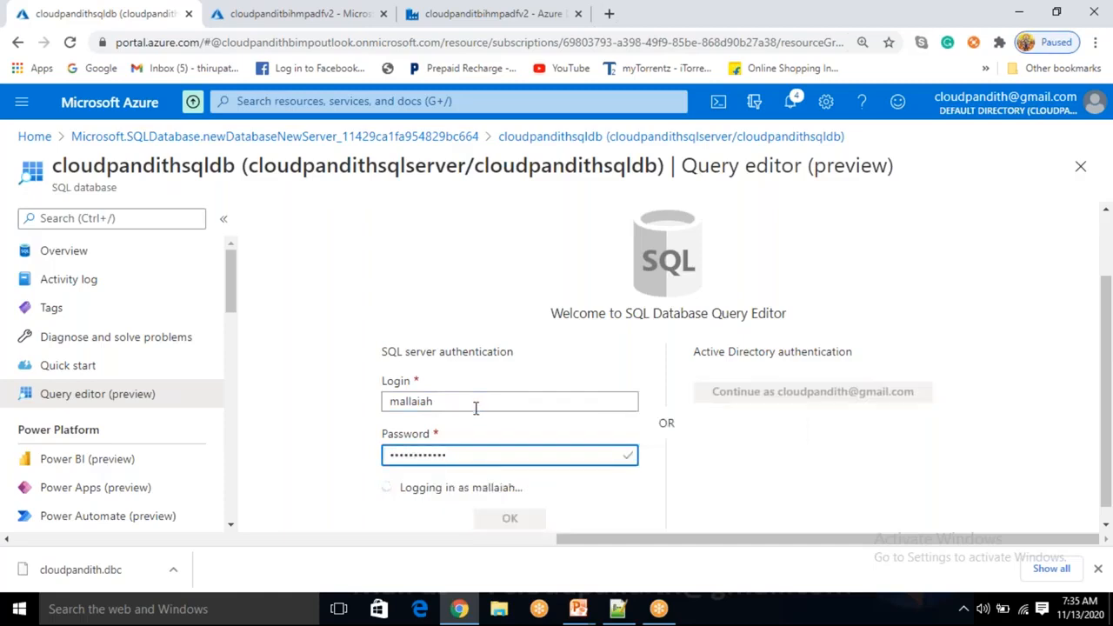
# Run CREATE TABLE CUST(CUSTID INT, CUSTNAME VARCHAR(50), CUSTPHNO BIGINT) in the Query editor
pyautogui.click(550, 341)
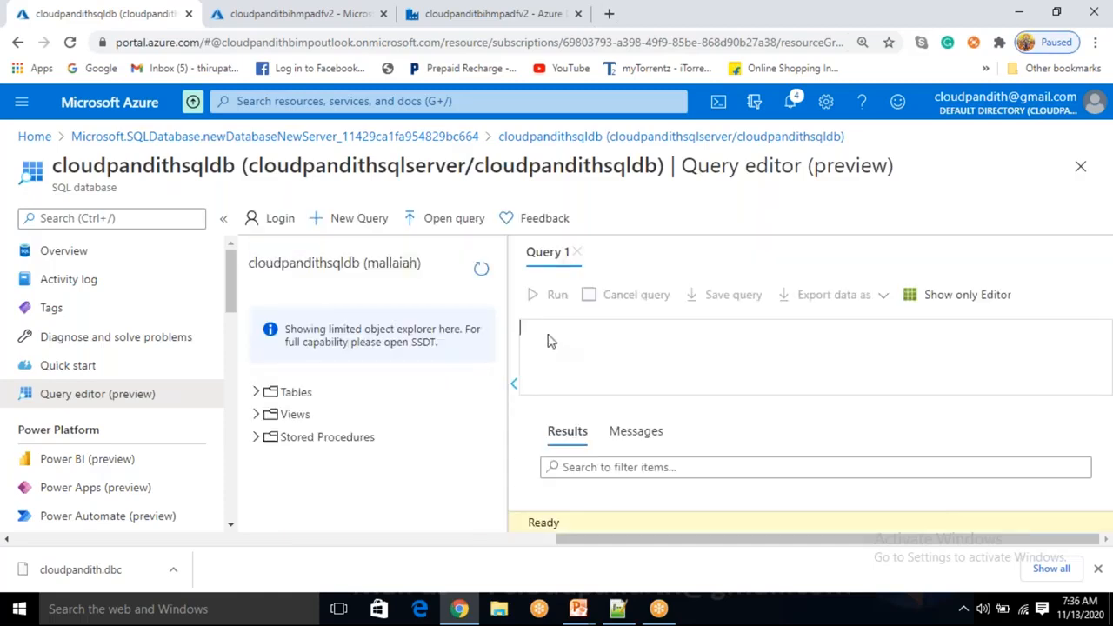
pyautogui.click(259, 394)
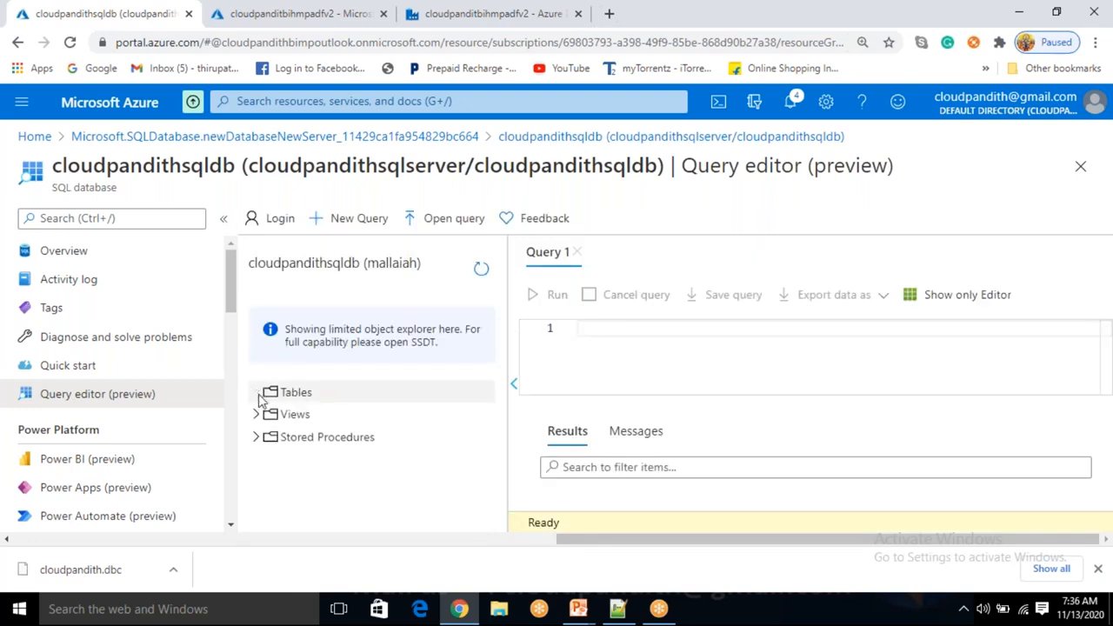
pyautogui.click(613, 331)
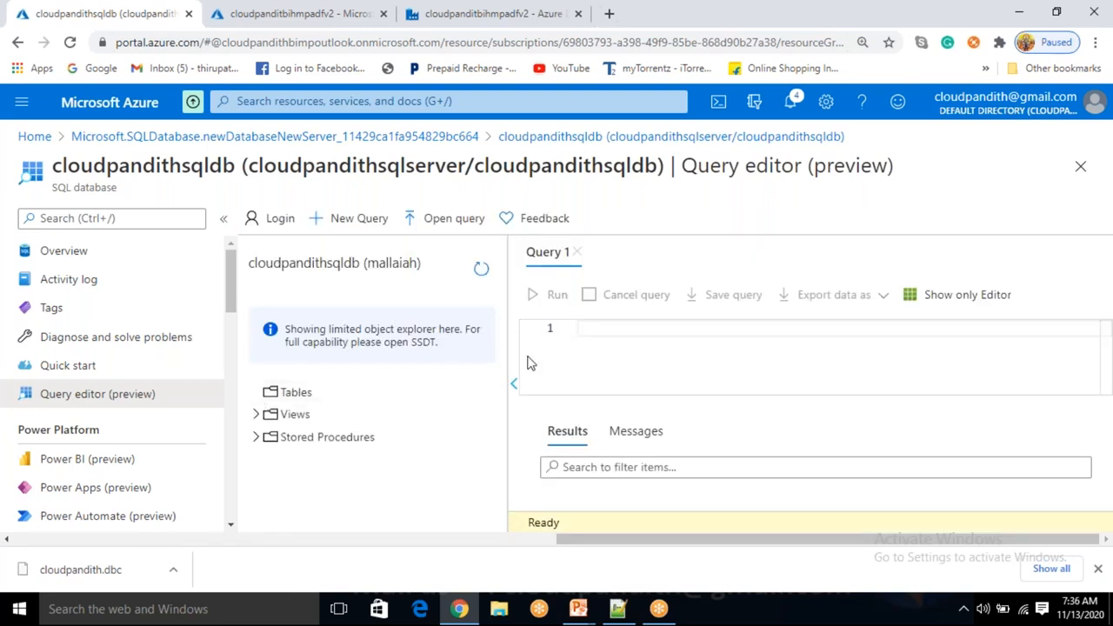
pyautogui.click(223, 219)
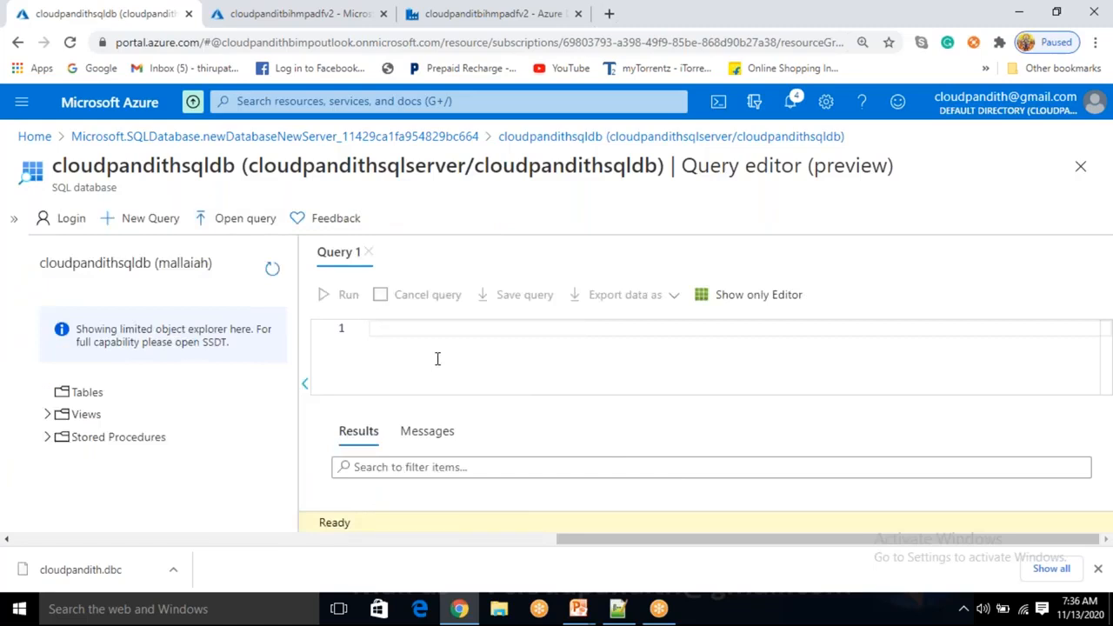
pyautogui.write('CREATE')
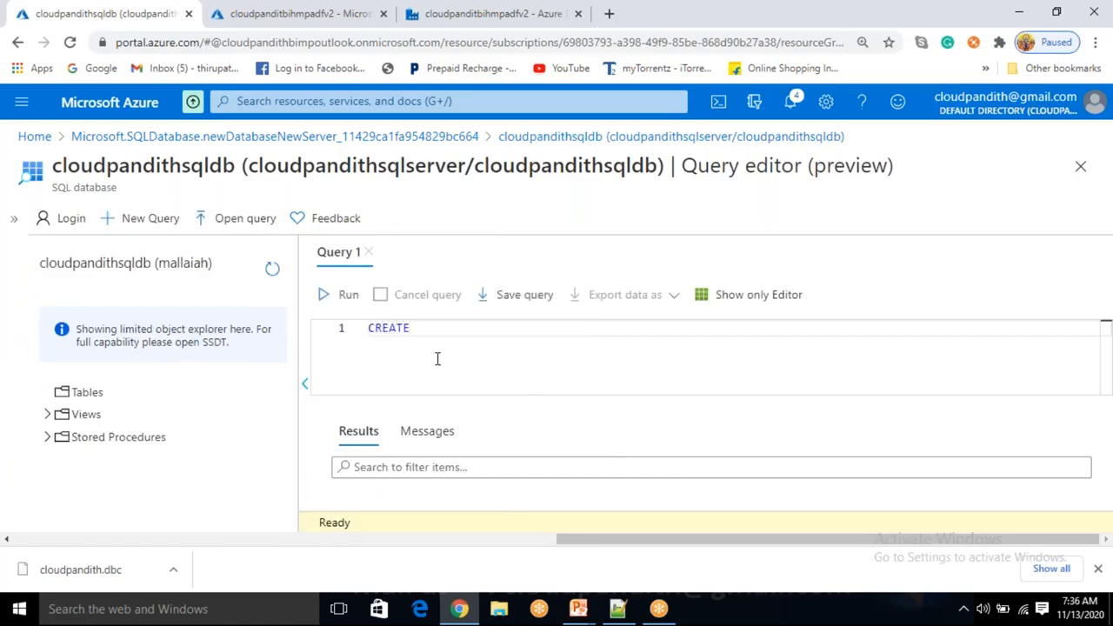
pyautogui.write(' TABLE CUST')
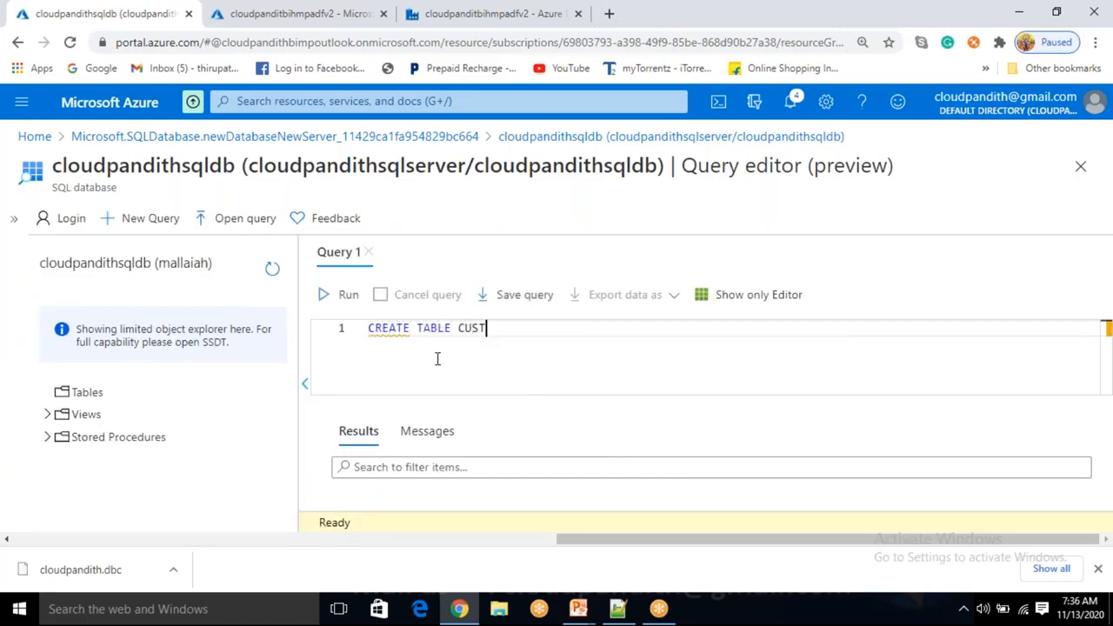
pyautogui.write('(CUSTID INT,CUSTN')
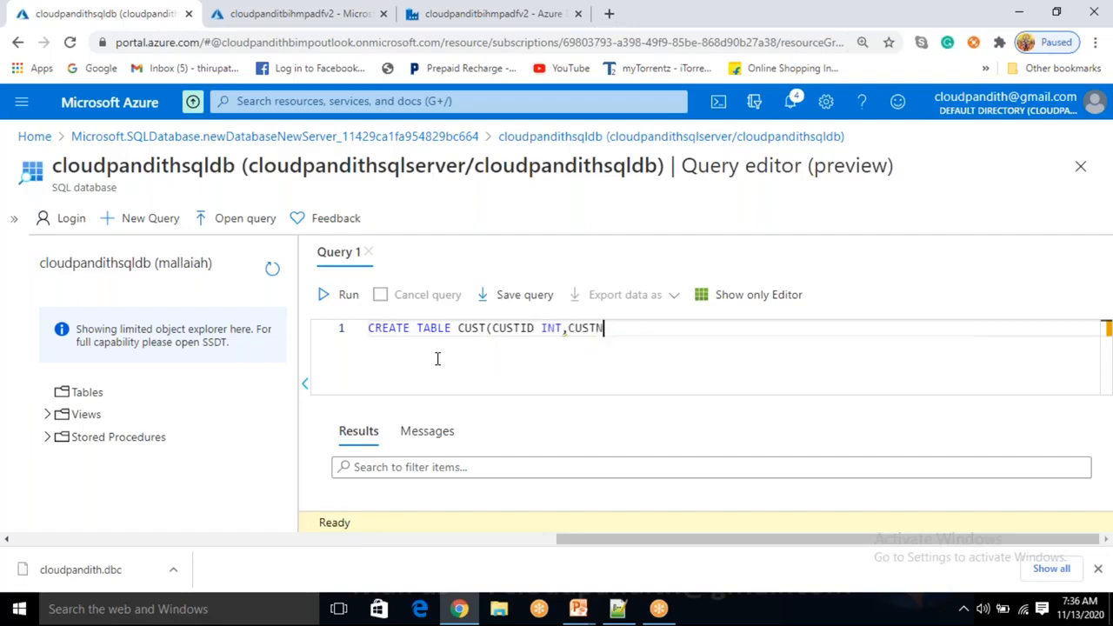
pyautogui.write('AME VARCHAR(50)')
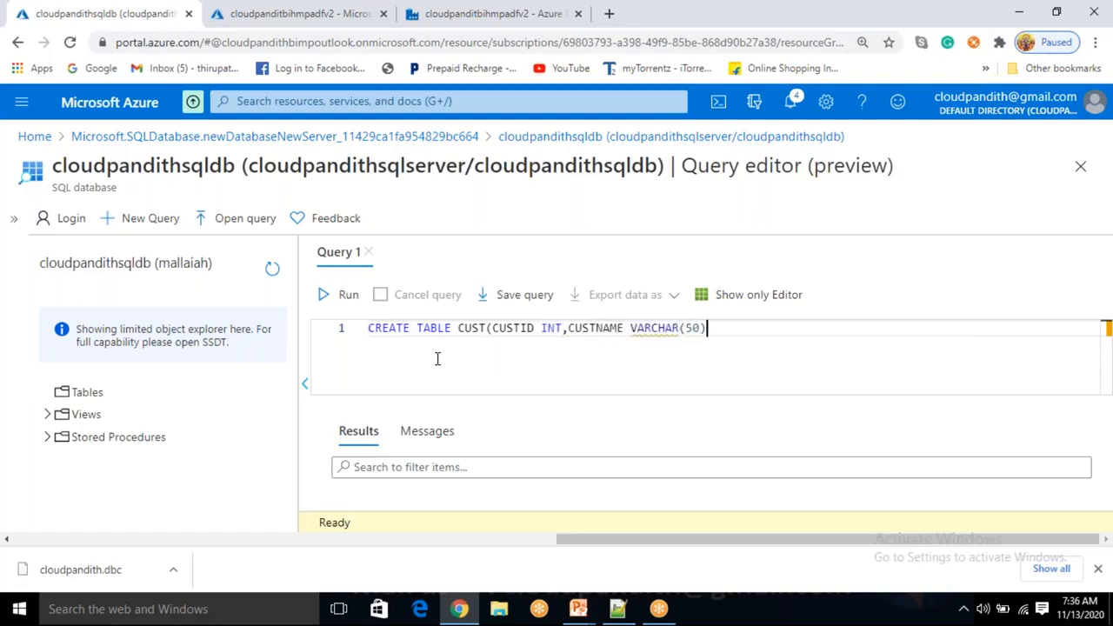
pyautogui.write(',CU')
pyautogui.write('ST')
pyautogui.write('PHNO')
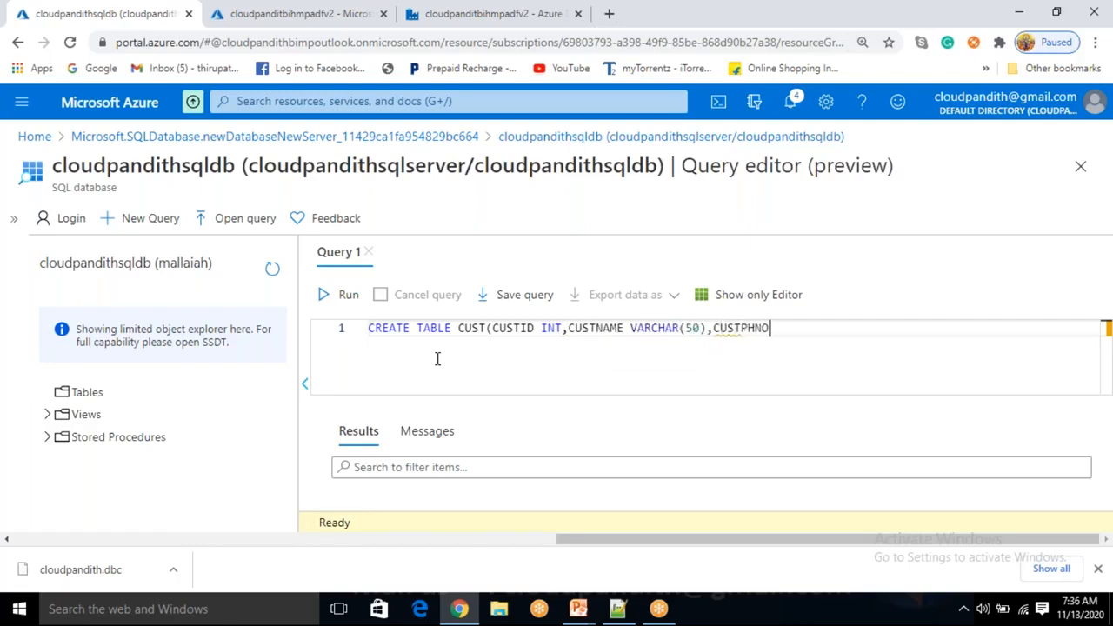
pyautogui.write(' BIGINT)')
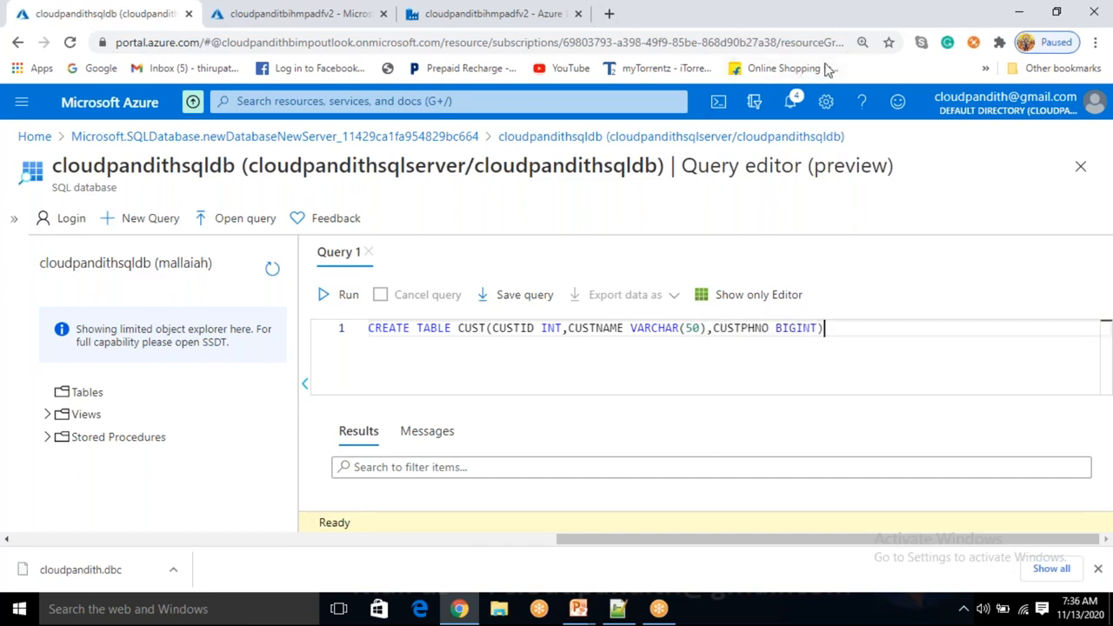
pyautogui.click(341, 296)
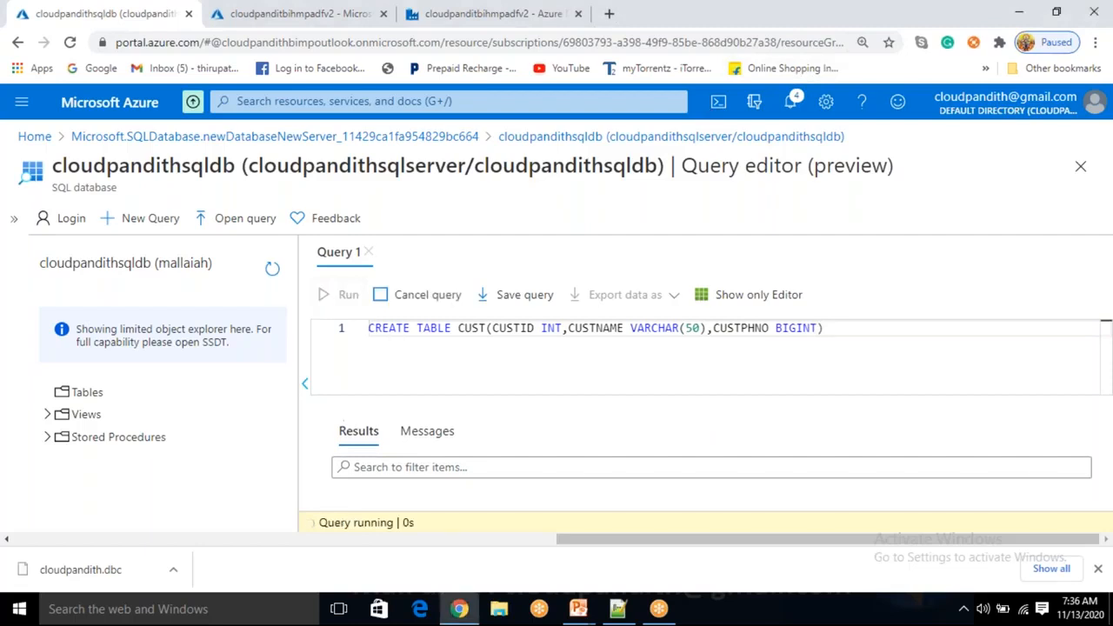
pyautogui.click(275, 281)
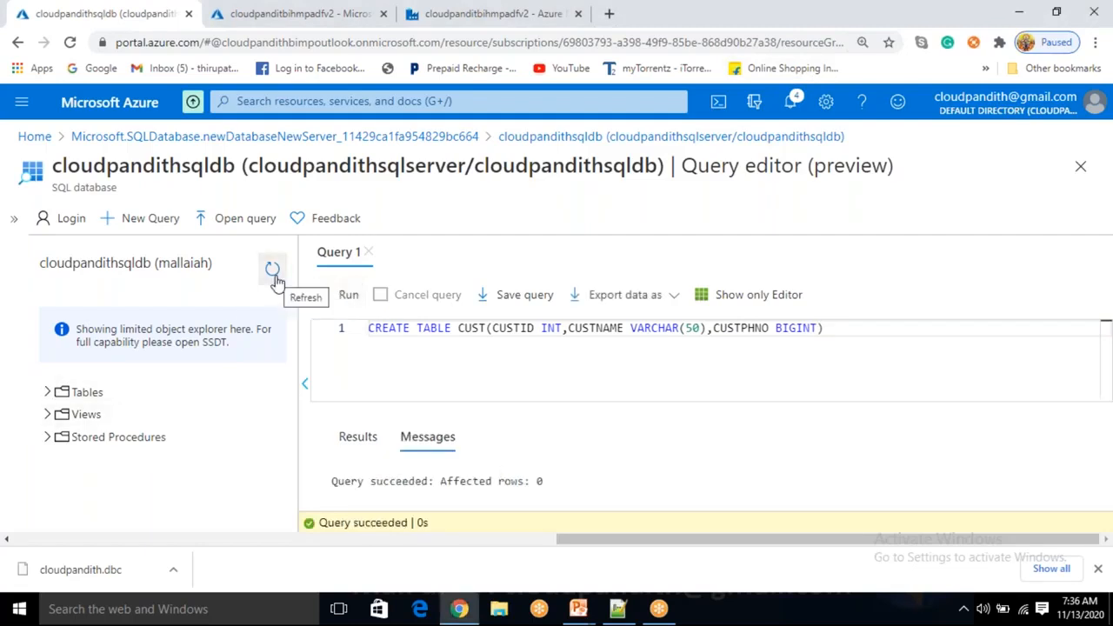
# Expand Tables to see dbo.CUST, run SELECT * FROM CUST and view its empty results
pyautogui.click(50, 394)
pyautogui.moveTo(842, 330); pyautogui.dragTo(339, 345)
pyautogui.press('BackSpace')
pyautogui.write('SELECT * FROM ')
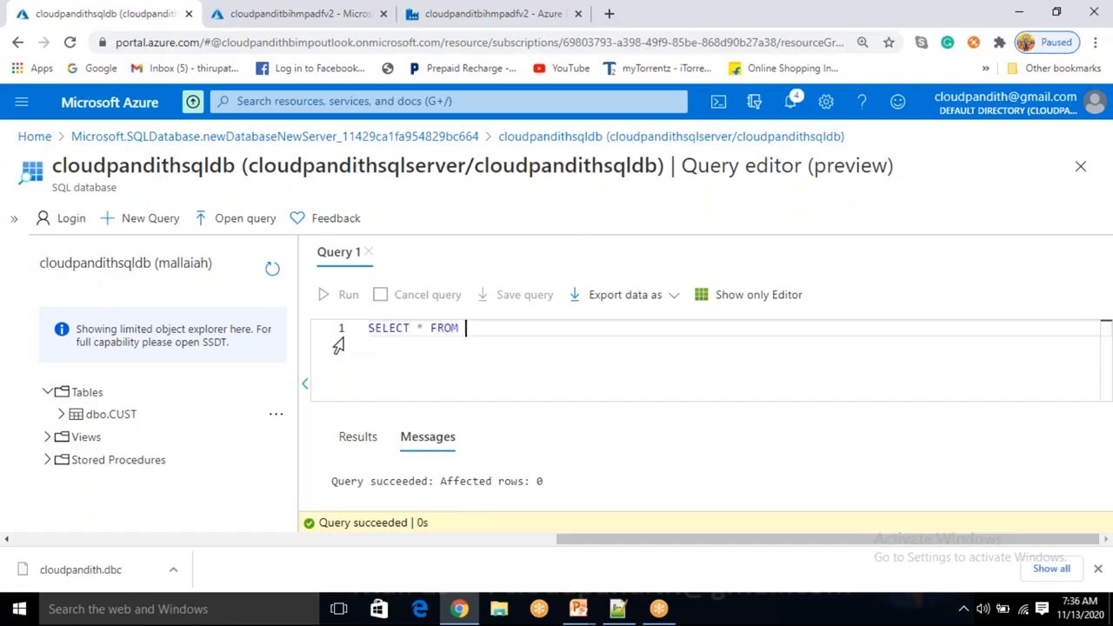
pyautogui.write('CUST')
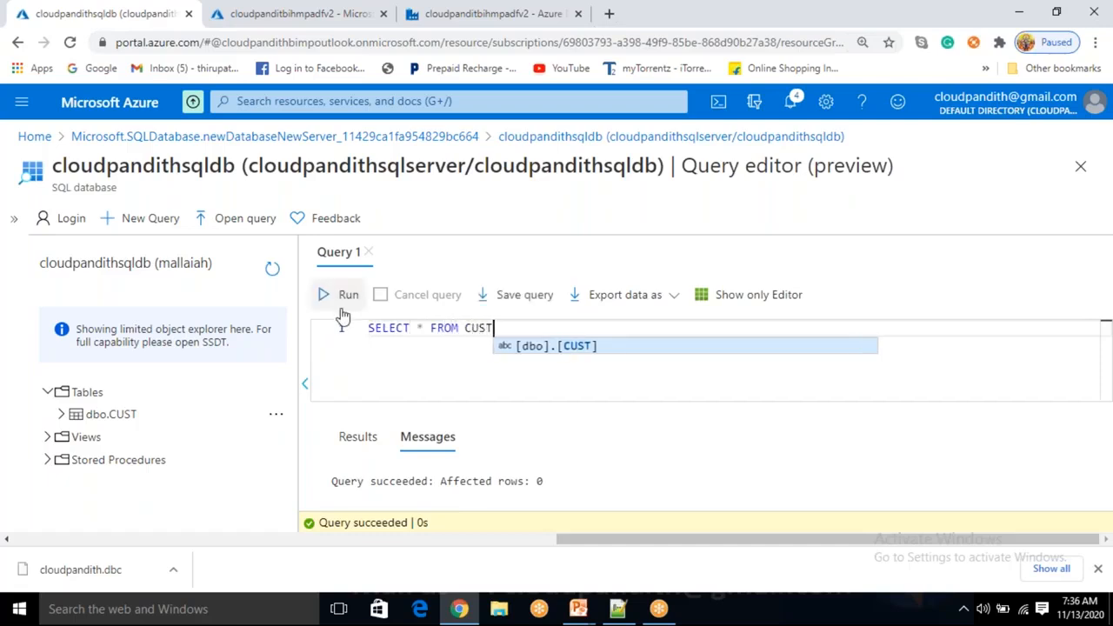
pyautogui.click(343, 300)
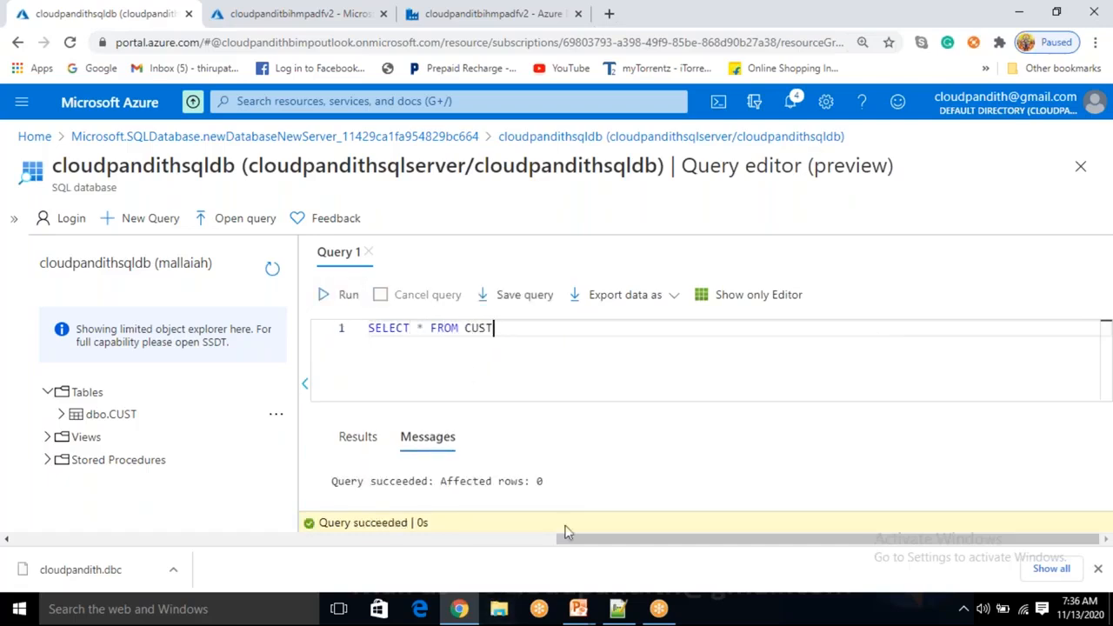
pyautogui.click(379, 442)
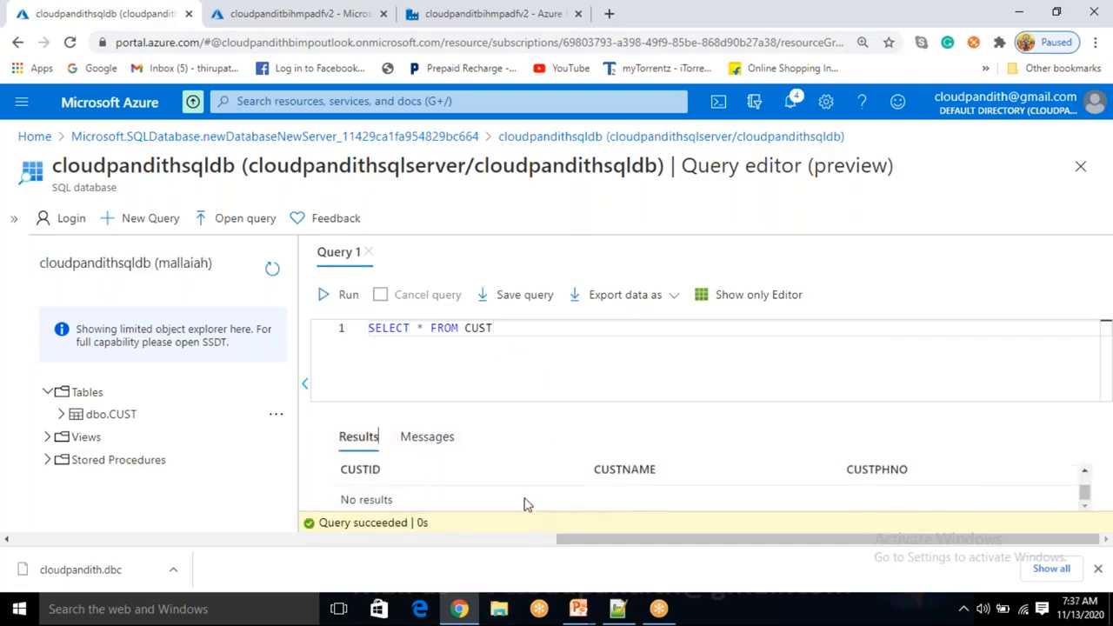
pyautogui.moveTo(346, 499); pyautogui.dragTo(393, 499)
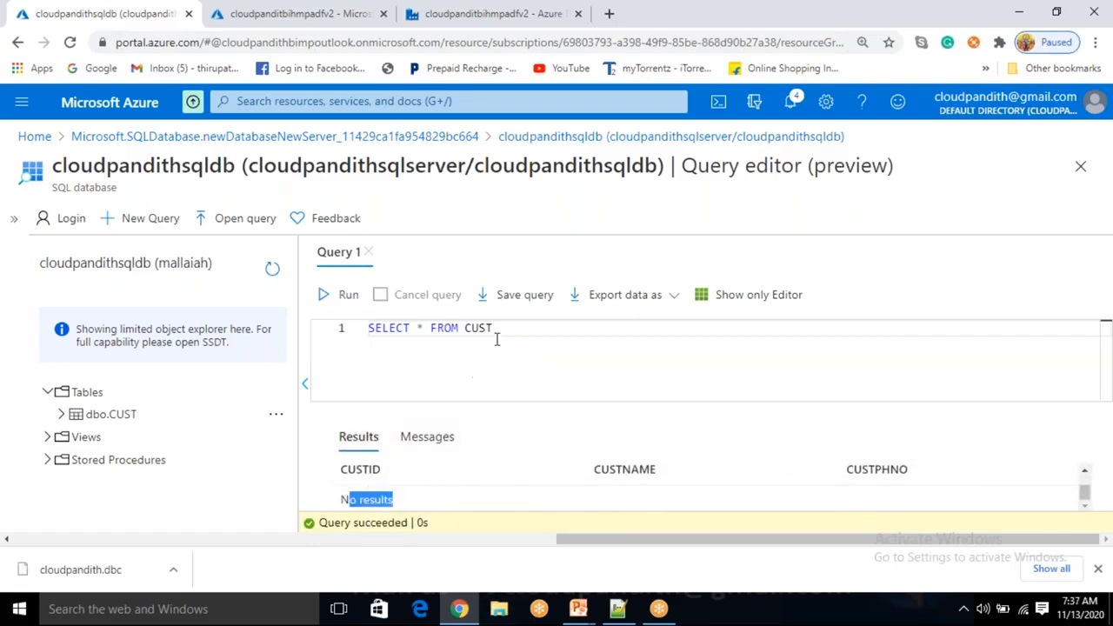
pyautogui.moveTo(496, 335); pyautogui.dragTo(369, 328)
pyautogui.press('BackSpace')
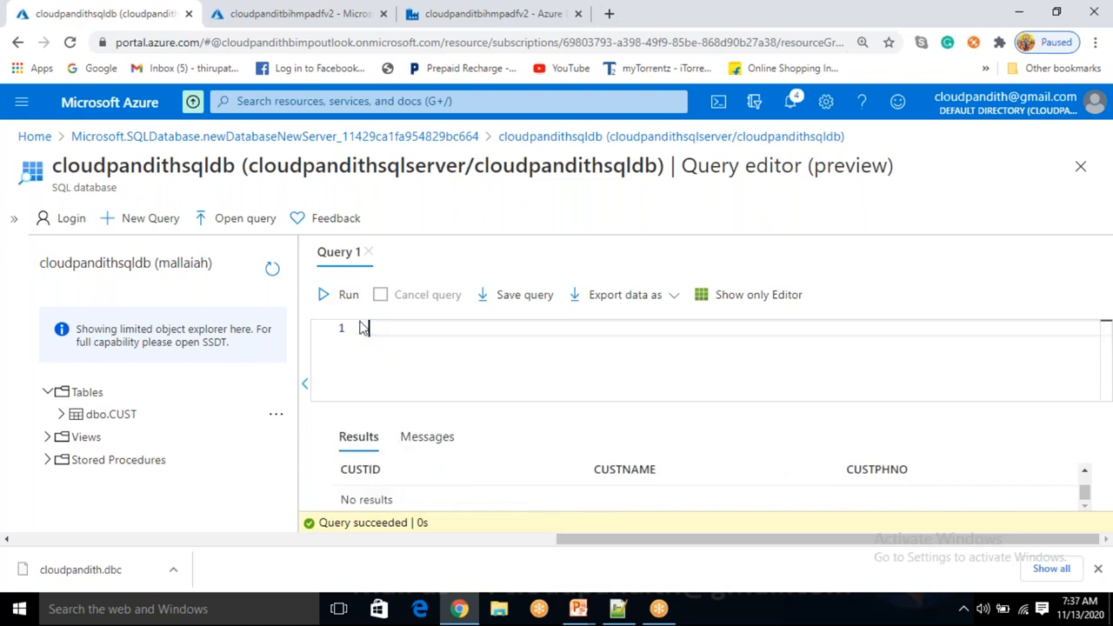
# Write an INSERT INTO CUST with a customer name, CUSTID 1 and a phone number
pyautogui.write('INSERT INTO CUST(')
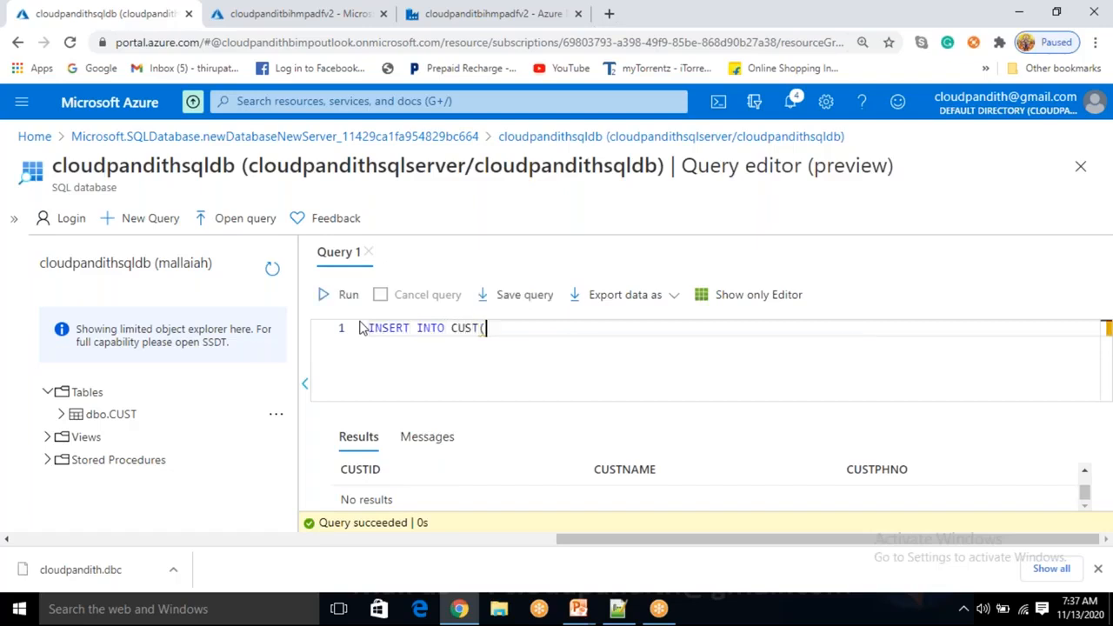
pyautogui.write('CUST')
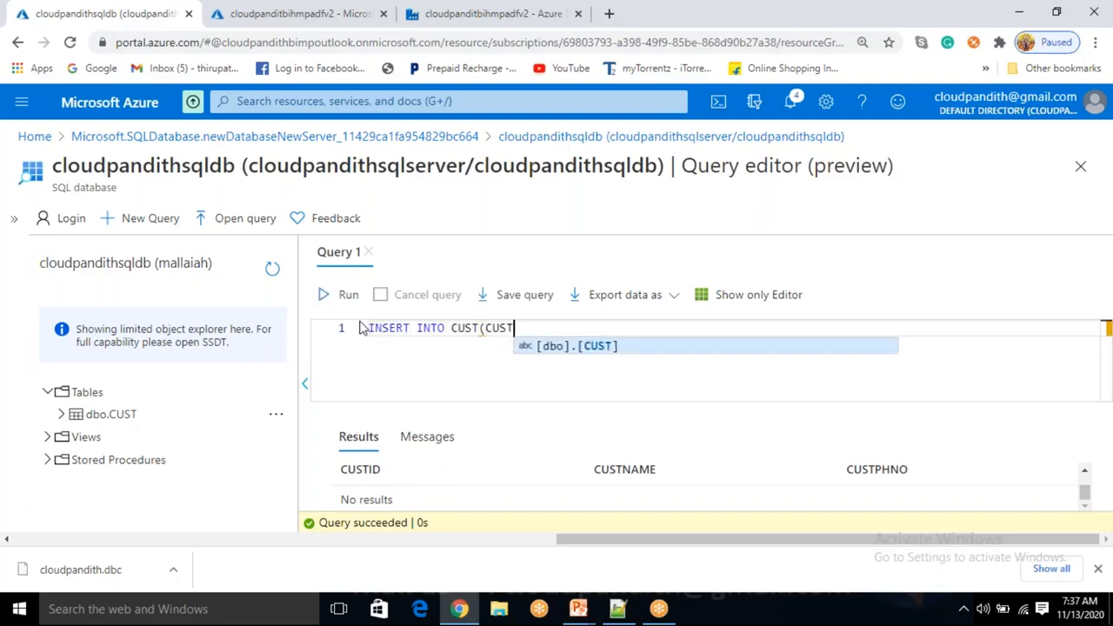
pyautogui.write('NAME,')
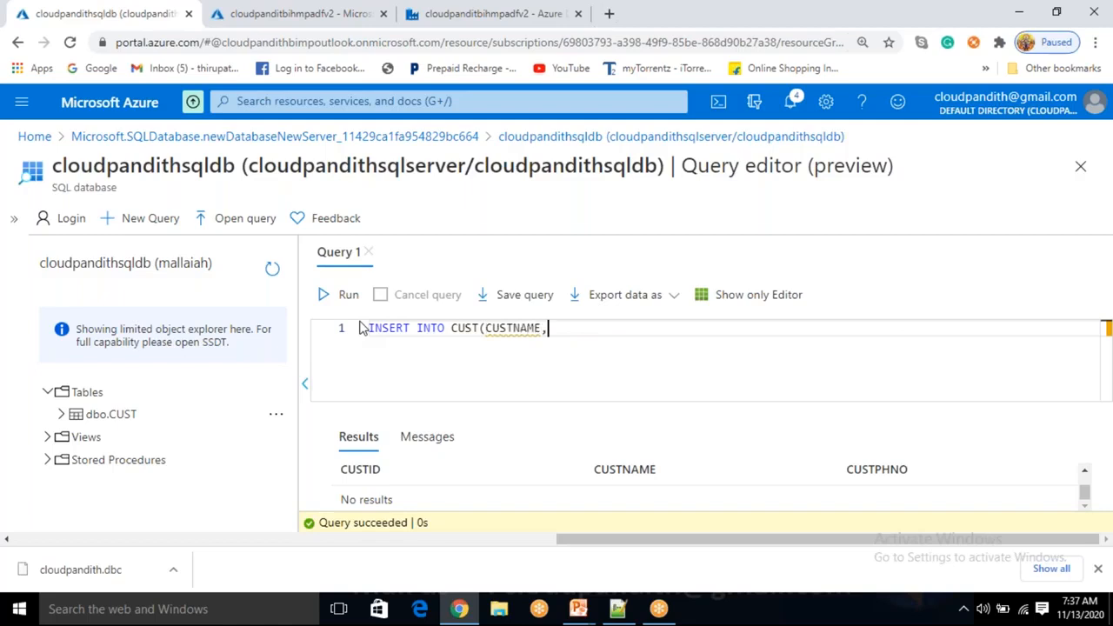
pyautogui.click(59, 419)
pyautogui.click(60, 419)
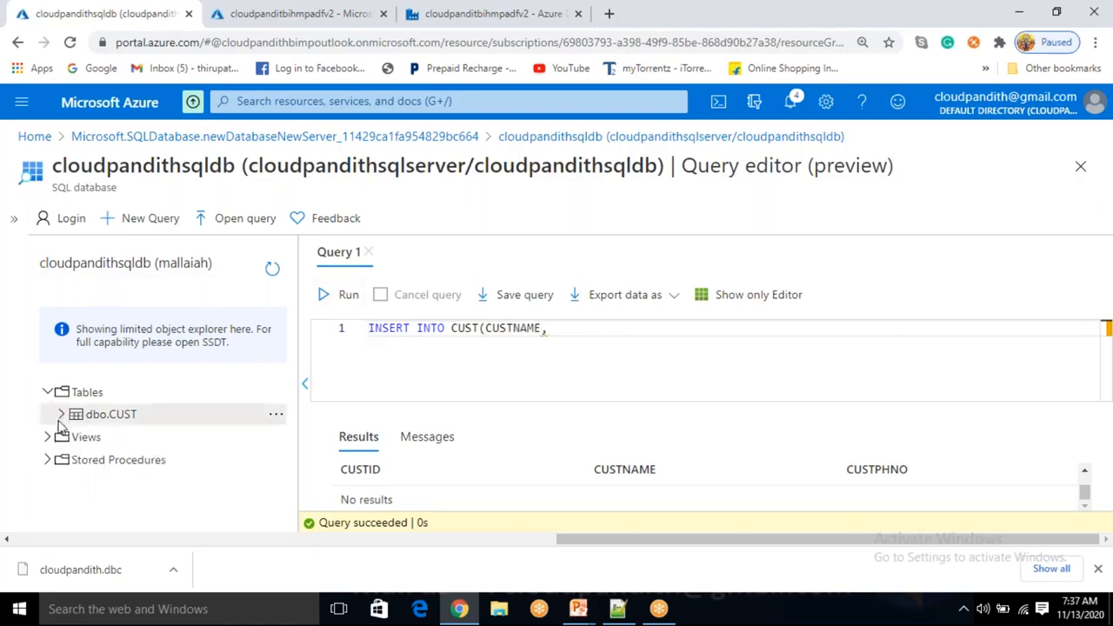
pyautogui.click(61, 414)
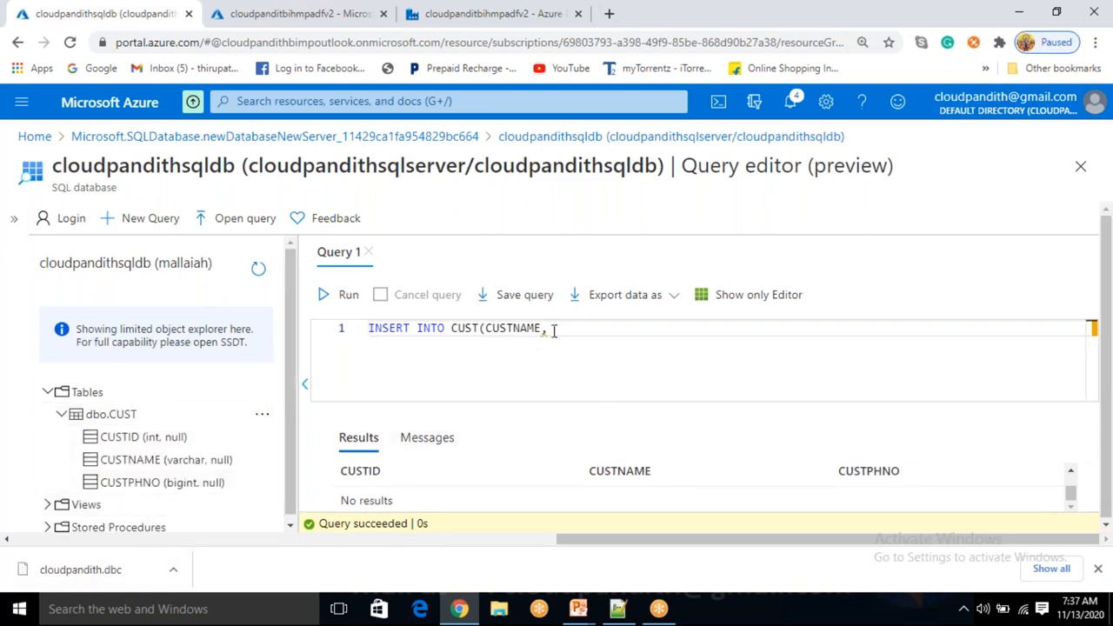
pyautogui.write('CUSTID,CUSTP')
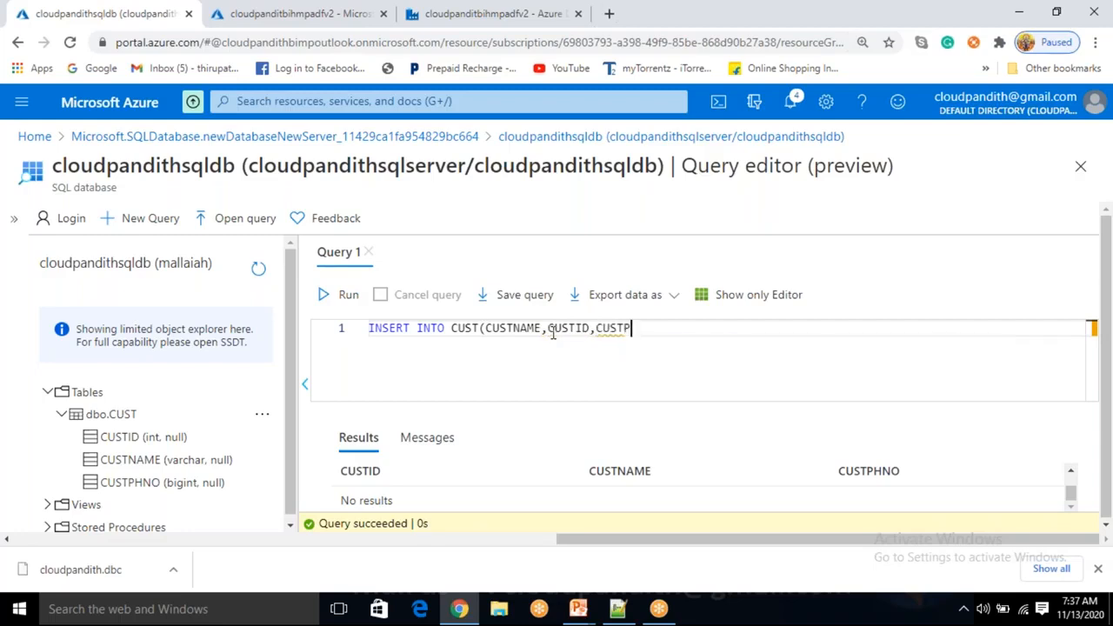
pyautogui.write('HNO) VALUES(')
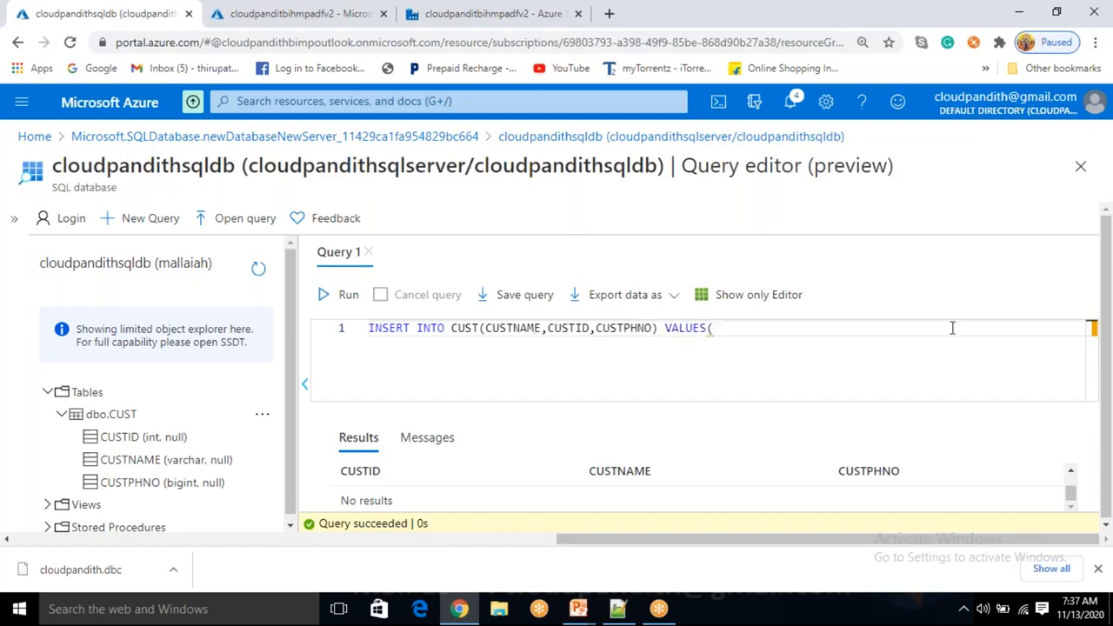
pyautogui.write("'ramna")
pyautogui.press('BackSpace')
pyautogui.press('BackSpace')
pyautogui.write("a'")
pyautogui.write(',89')
pyautogui.press('BackSpace')
pyautogui.press('BackSpace')
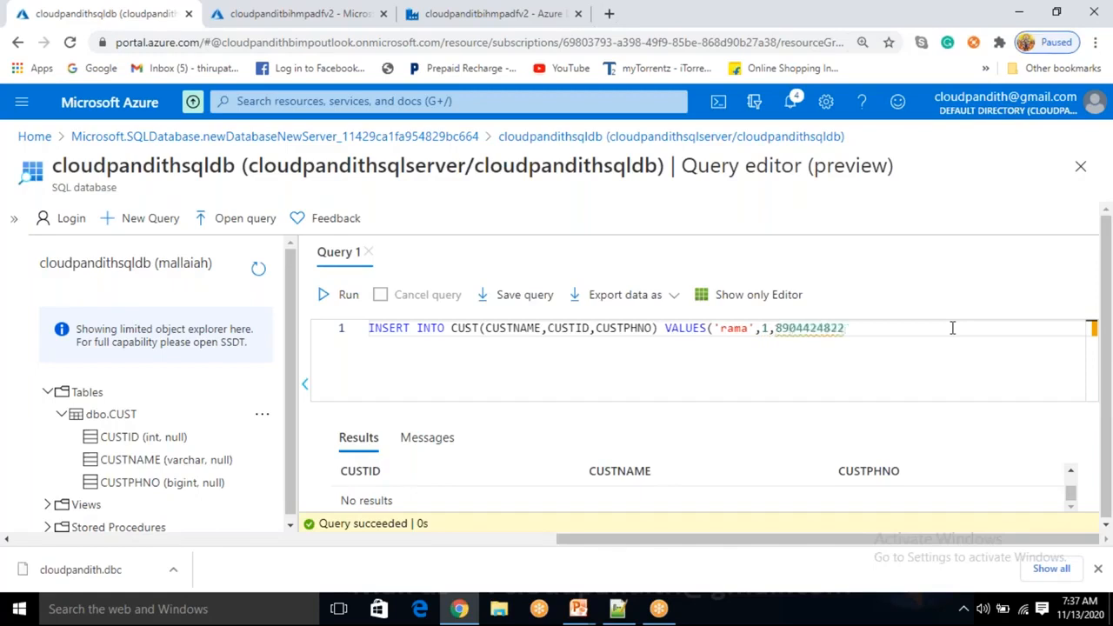
# Add a second INSERT giving only CUSTNAME and CUSTPHNO, then begin a third line
pyautogui.press('Return')
pyautogui.write('INSERT')
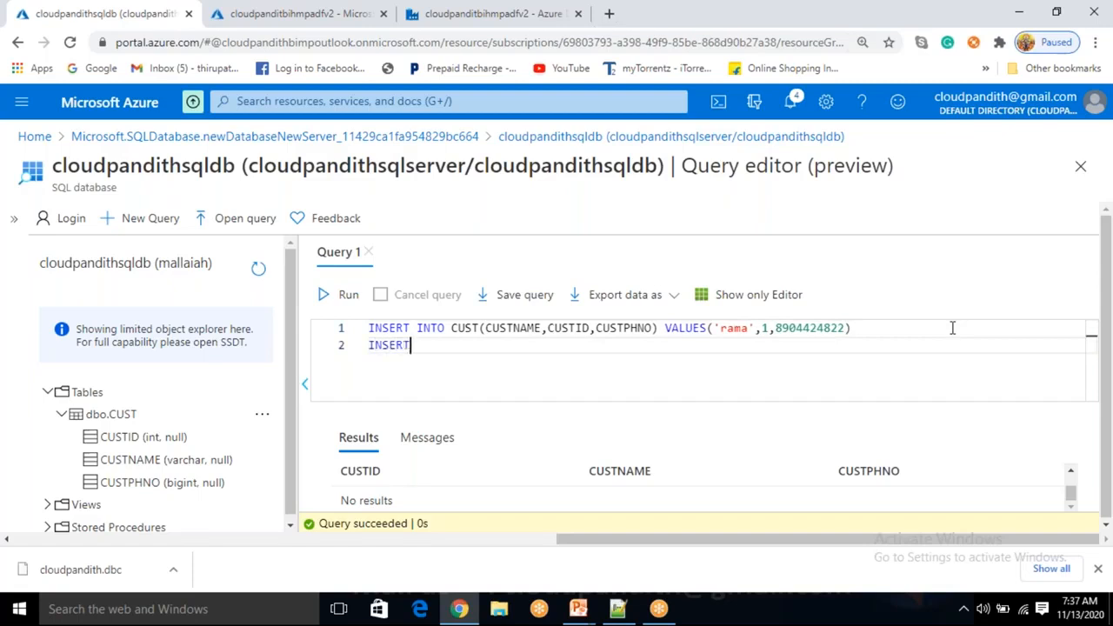
pyautogui.write(' INTO CUST()')
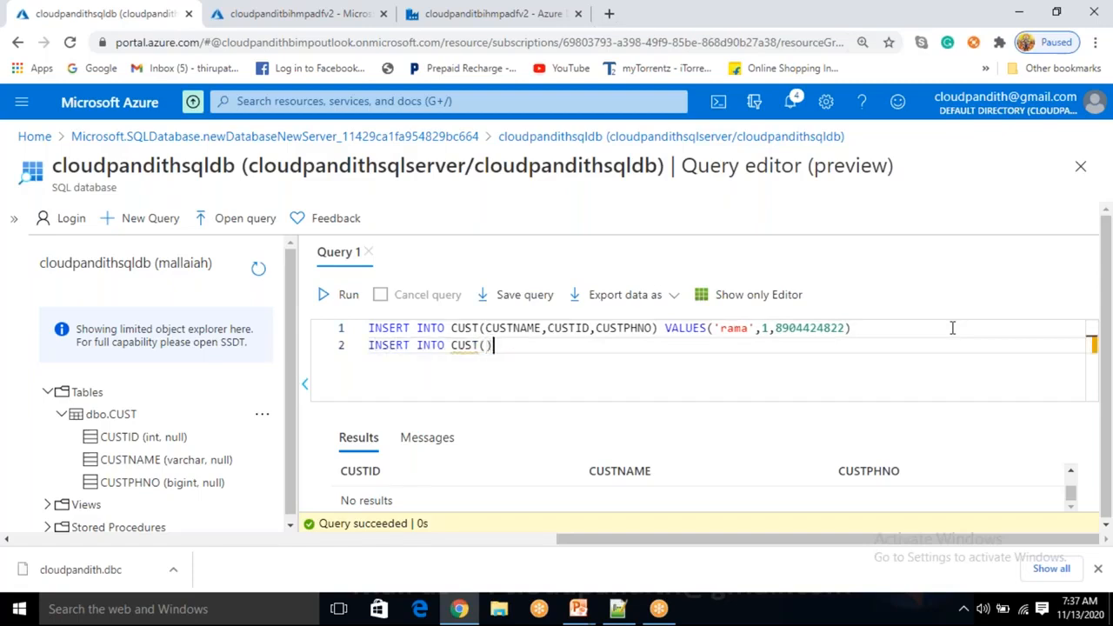
pyautogui.press('Left')
pyautogui.write('cust')
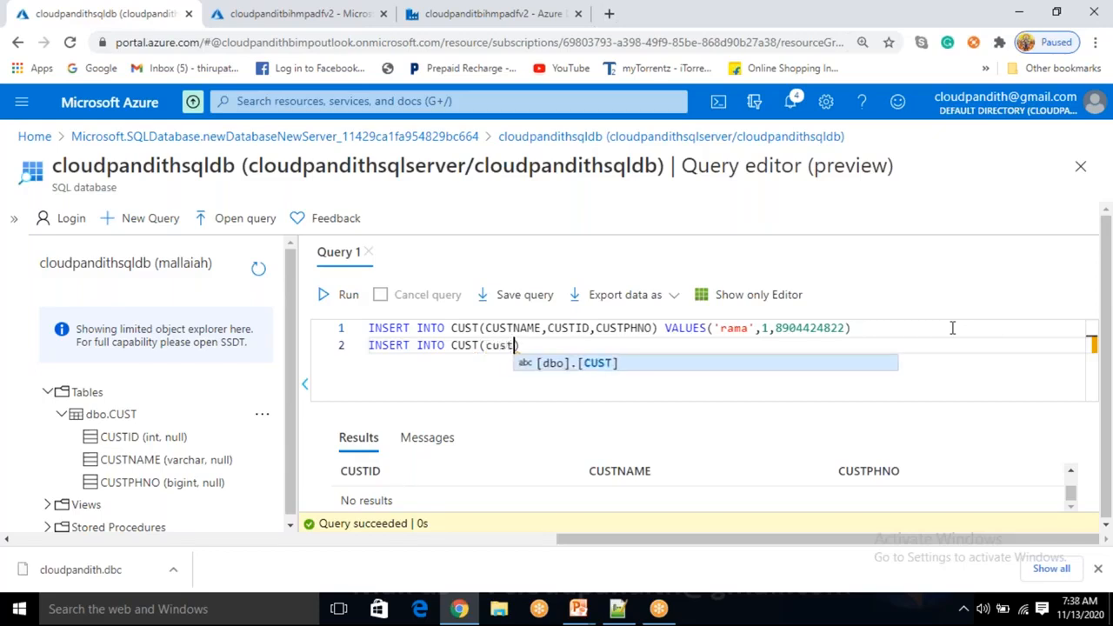
pyautogui.press('BackSpace')
pyautogui.press('BackSpace')
pyautogui.press('BackSpace')
pyautogui.press('BackSpace')
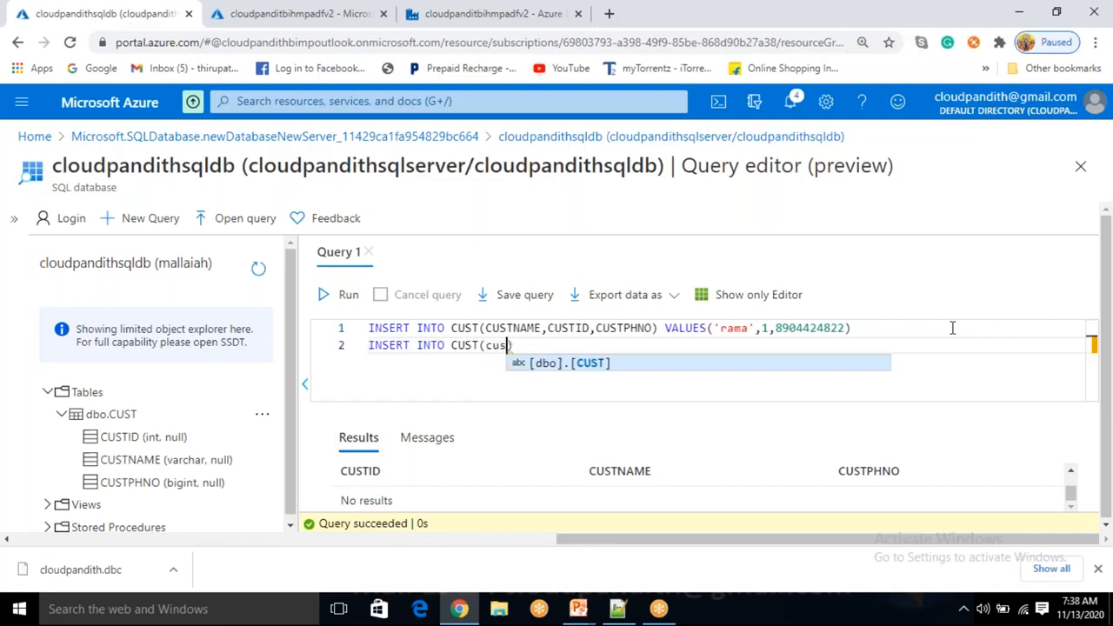
pyautogui.write('CUST')
pyautogui.write('NAME,CUST')
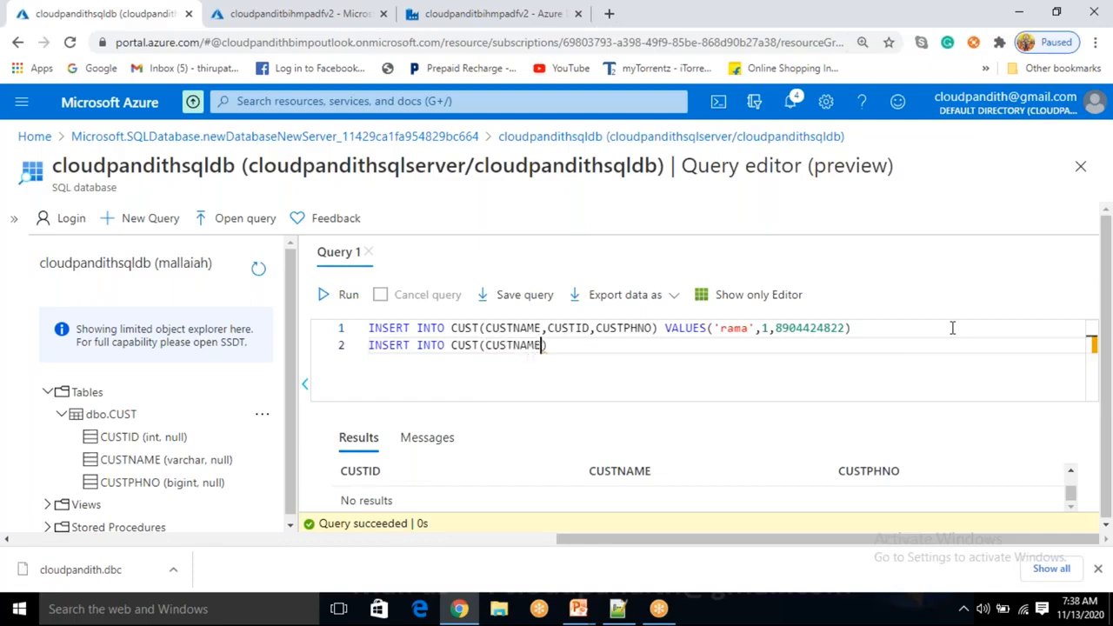
pyautogui.write('PHNO) VA')
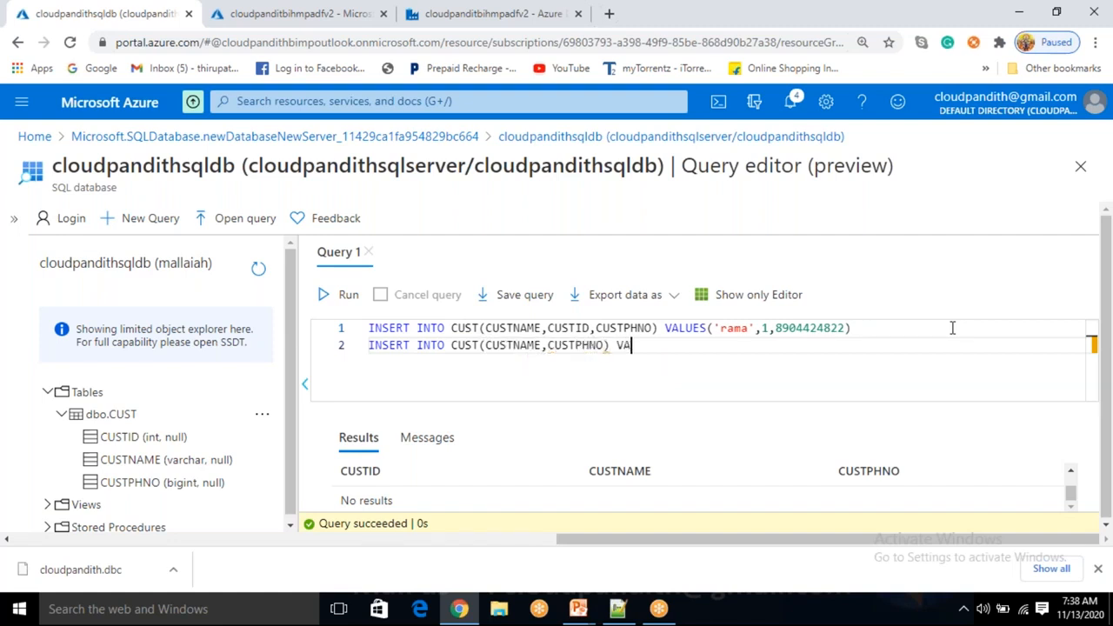
pyautogui.write("LUES('")
pyautogui.write('kro')
pyautogui.press('BackSpace')
pyautogui.write("ishna'")
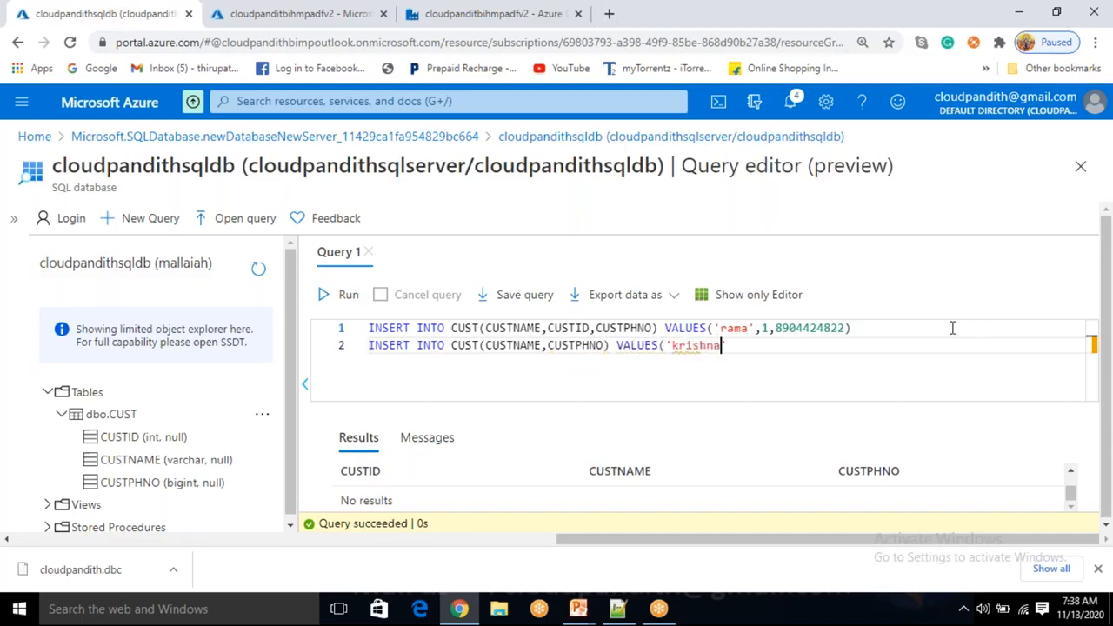
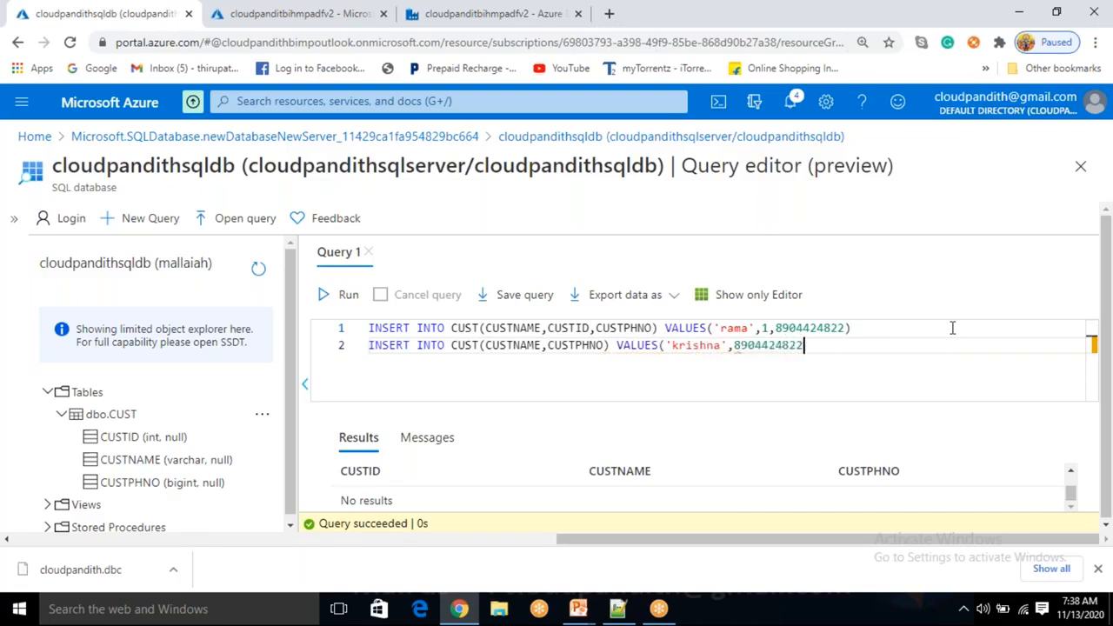
pyautogui.write(')')
pyautogui.press('Return')
pyautogui.write('insert')
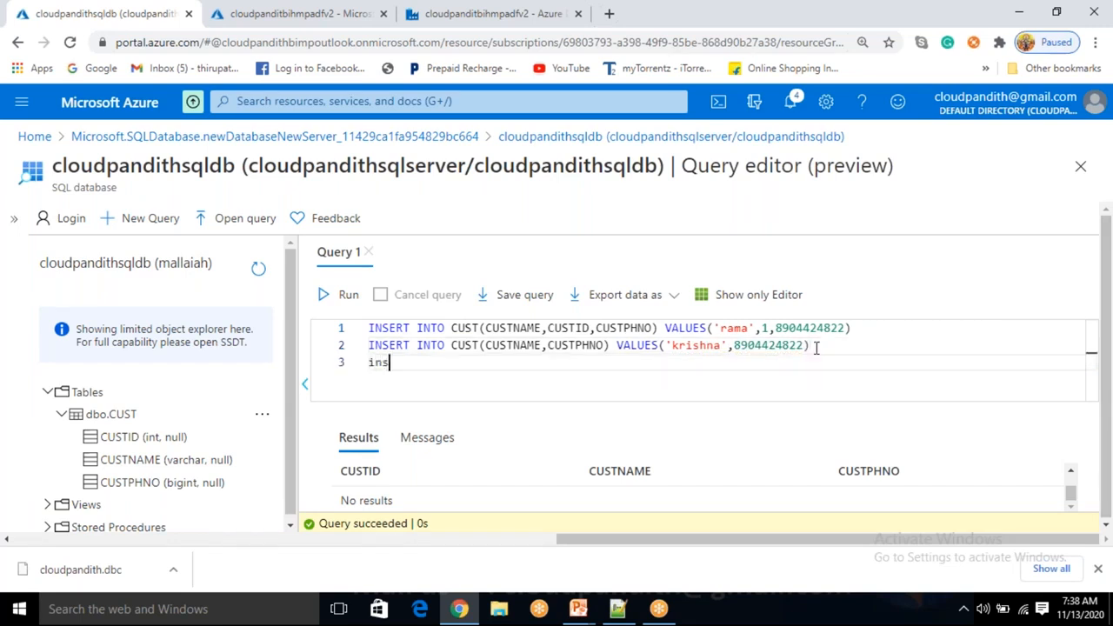
pyautogui.press('BackSpace')
pyautogui.press('BackSpace')
pyautogui.press('BackSpace')
pyautogui.press('BackSpace')
pyautogui.press('BackSpace')
pyautogui.press('BackSpace')
pyautogui.write('INTO INTO CUST')
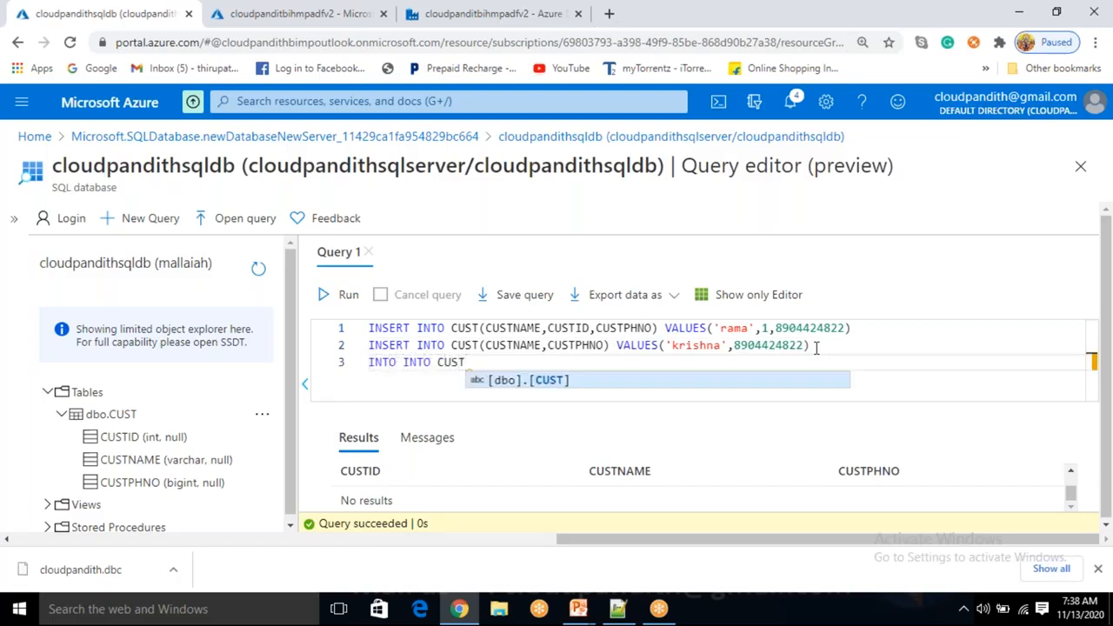
pyautogui.write(' VALUES(')
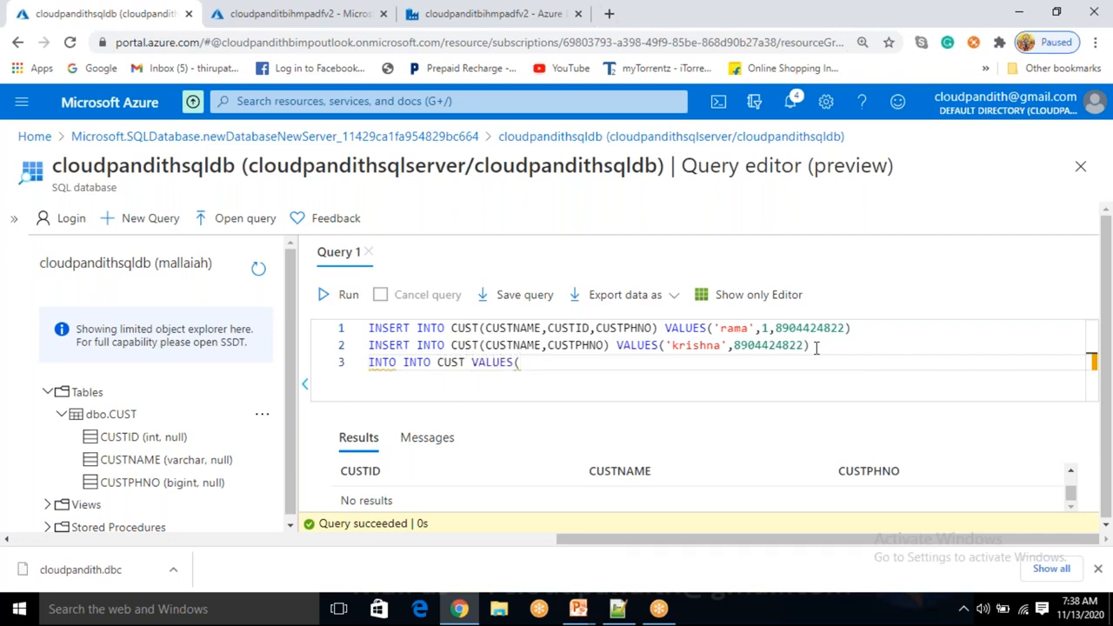
pyautogui.write("1,''")
pyautogui.press('Left')
pyautogui.press('Left')
pyautogui.press('Left')
pyautogui.press('BackSpace')
pyautogui.write('3')
pyautogui.press('Right')
pyautogui.press('Right')
pyautogui.press('Return')
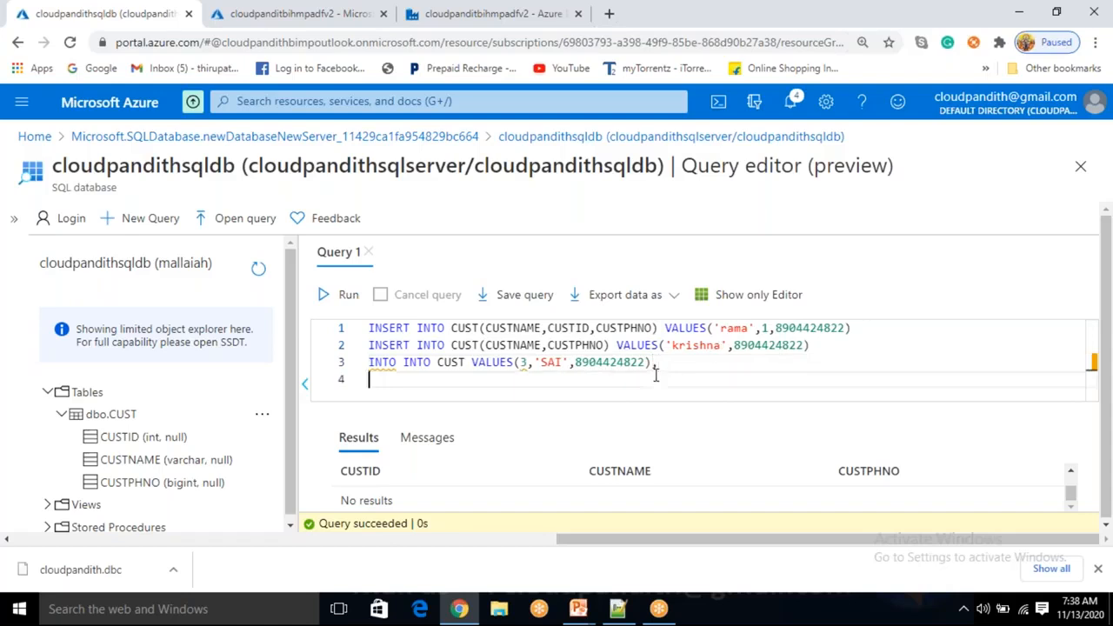
pyautogui.write("(4,''SRINU")
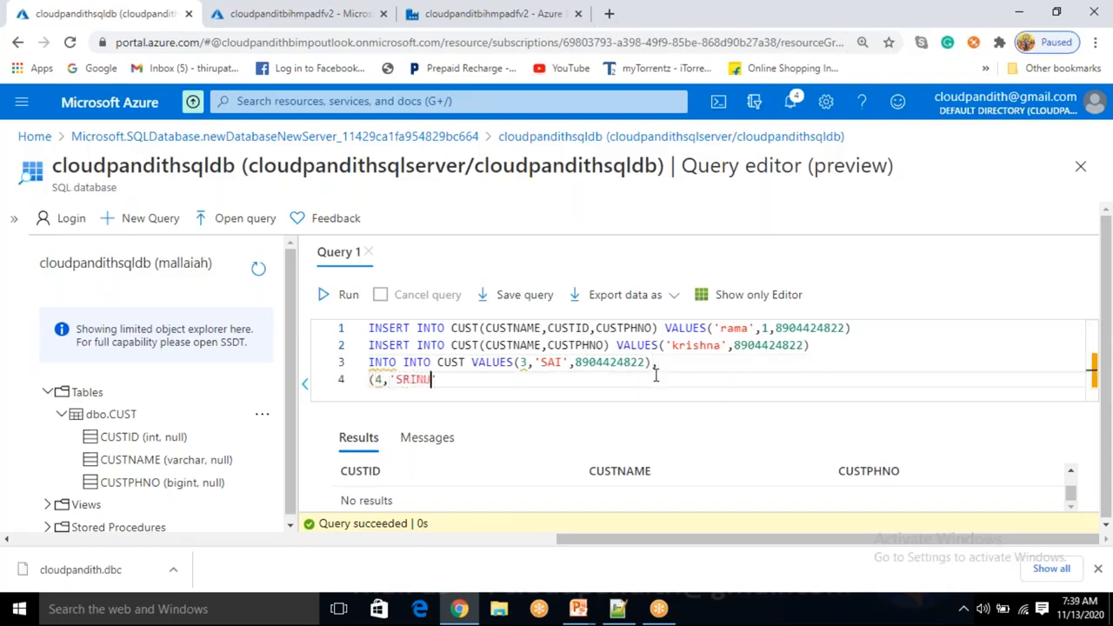
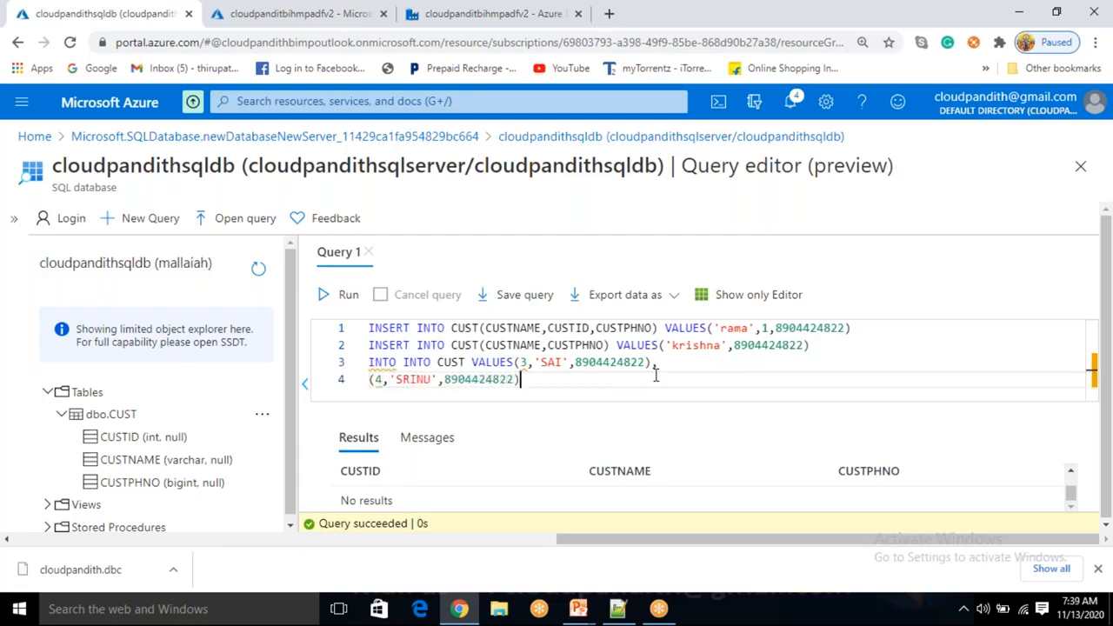
# Correct the duplicated 'INTO INTO' on line 3 to 'INSERT INTO'
pyautogui.click(384, 359)
pyautogui.write('SER')
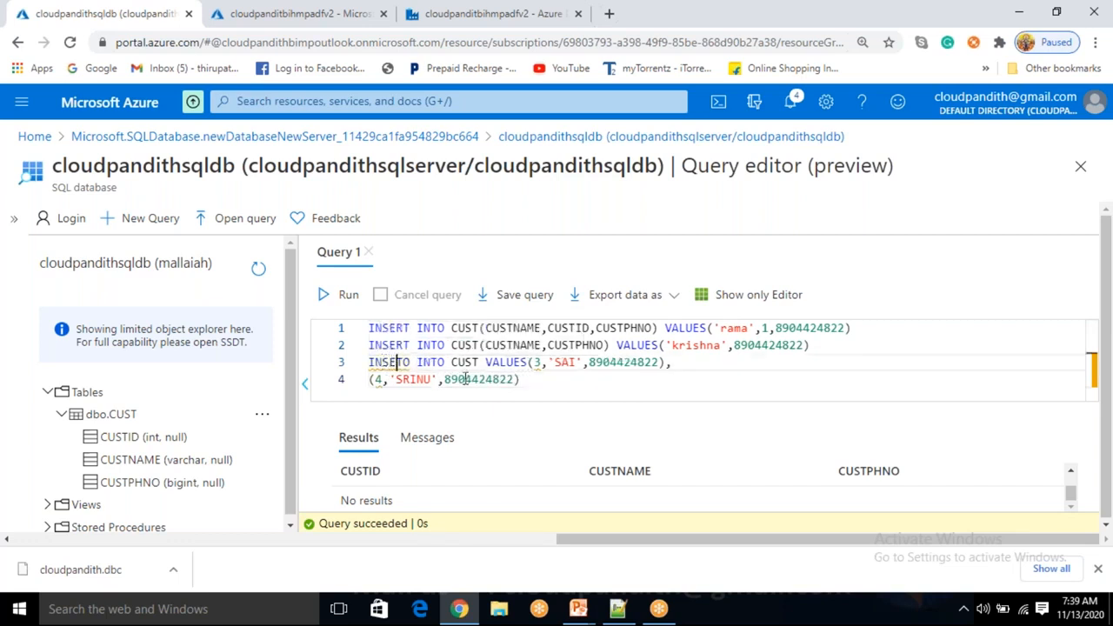
pyautogui.click(419, 363)
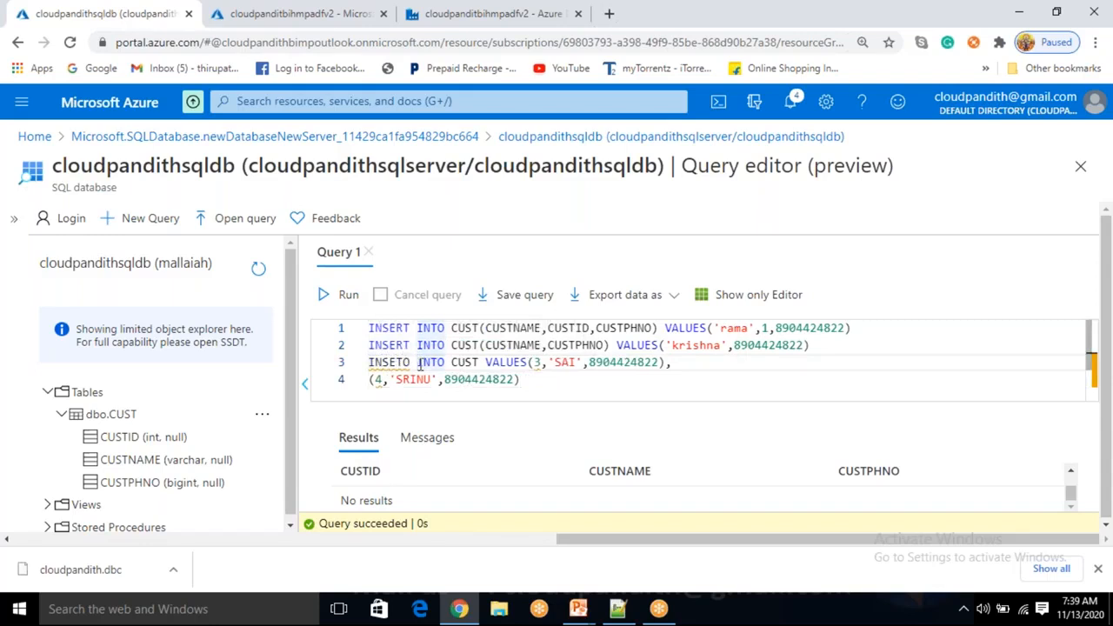
pyautogui.press('Left')
pyautogui.press('BackSpace')
pyautogui.press('BackSpace')
pyautogui.write('RT')
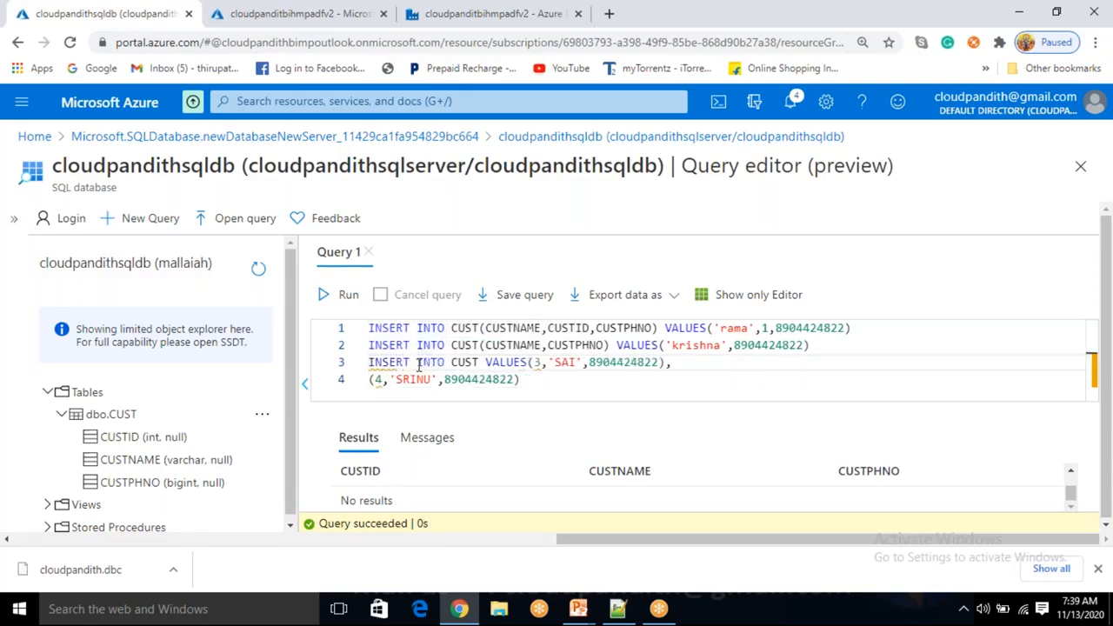
# Run all four INSERT lines together, affecting 4 rows
pyautogui.click(654, 375)
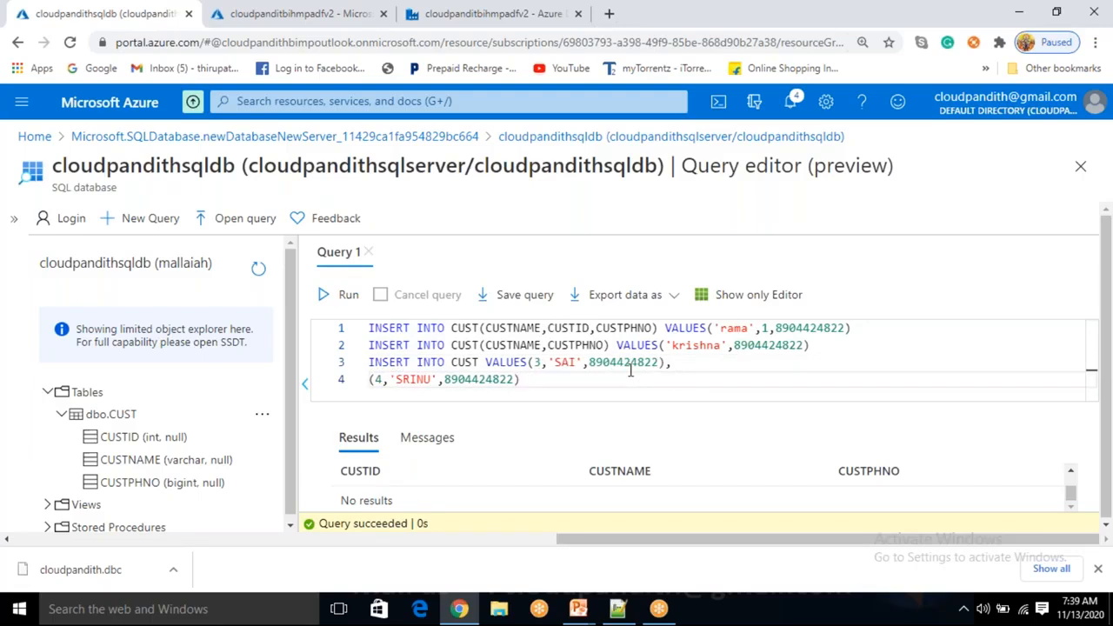
pyautogui.moveTo(522, 379); pyautogui.dragTo(365, 339)
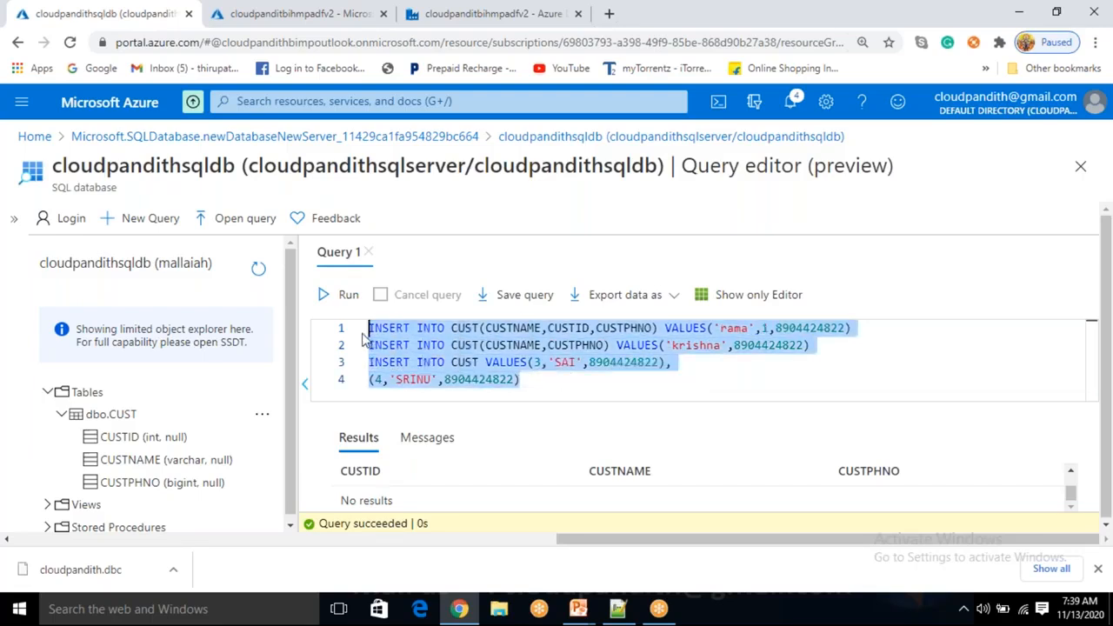
pyautogui.click(346, 294)
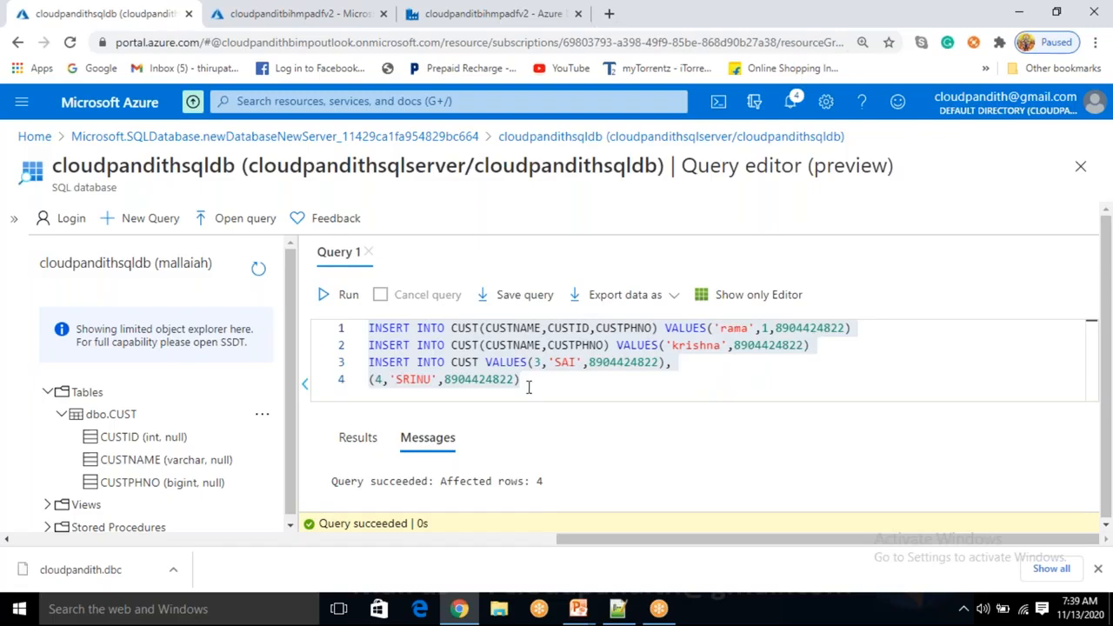
pyautogui.moveTo(528, 387); pyautogui.dragTo(354, 320)
# Replace the inserts with SELECT * FROM CUST and run it
pyautogui.press('BackSpace')
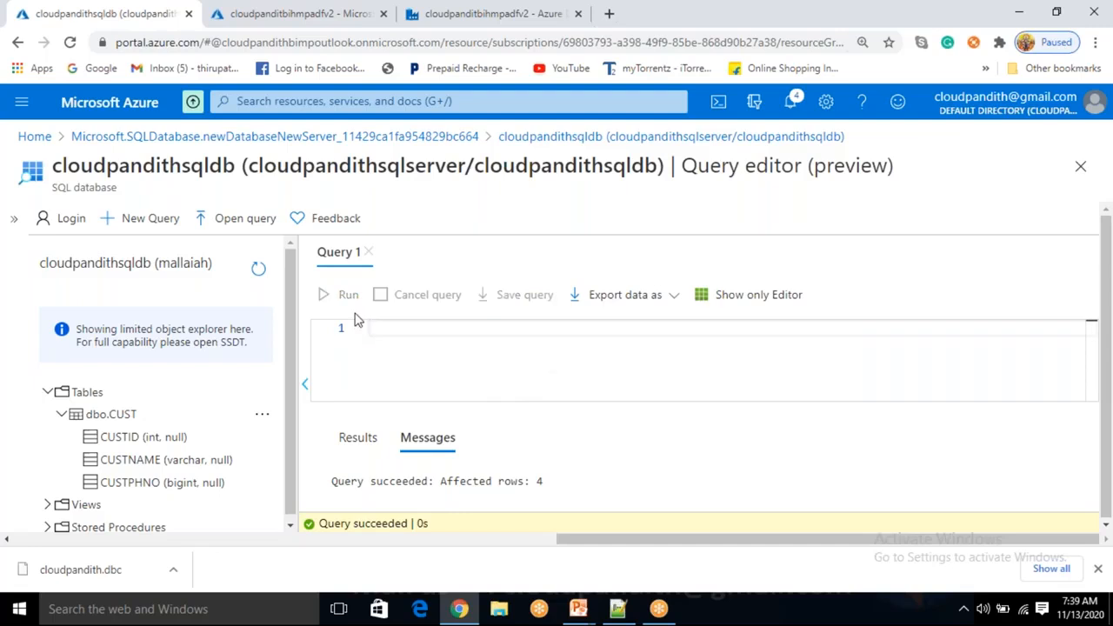
pyautogui.write('SELECT * FROM CUST')
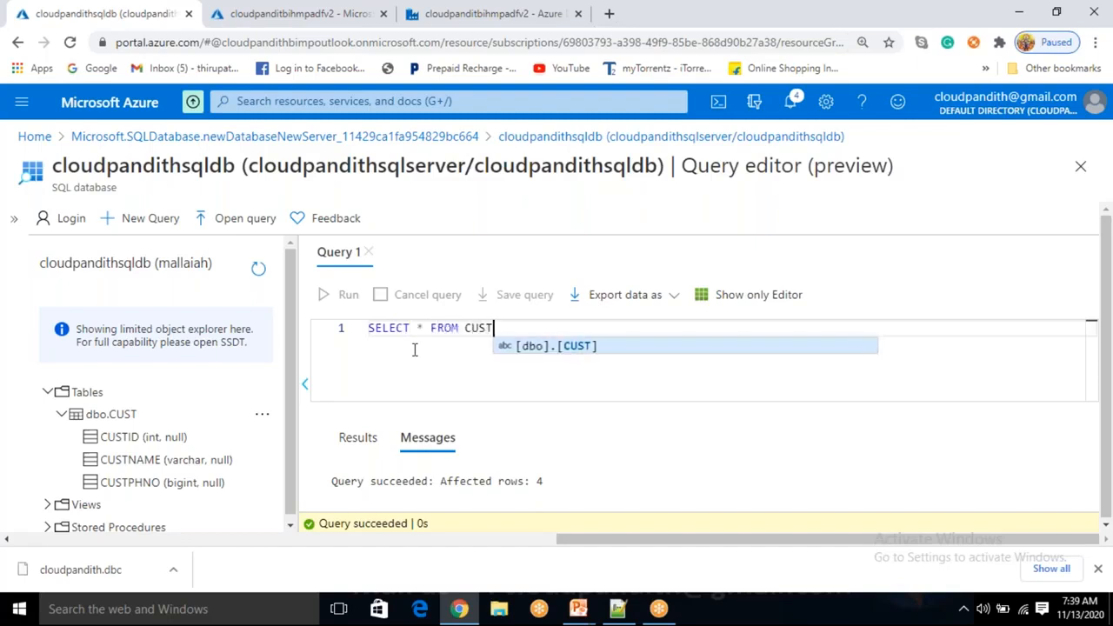
pyautogui.click(343, 295)
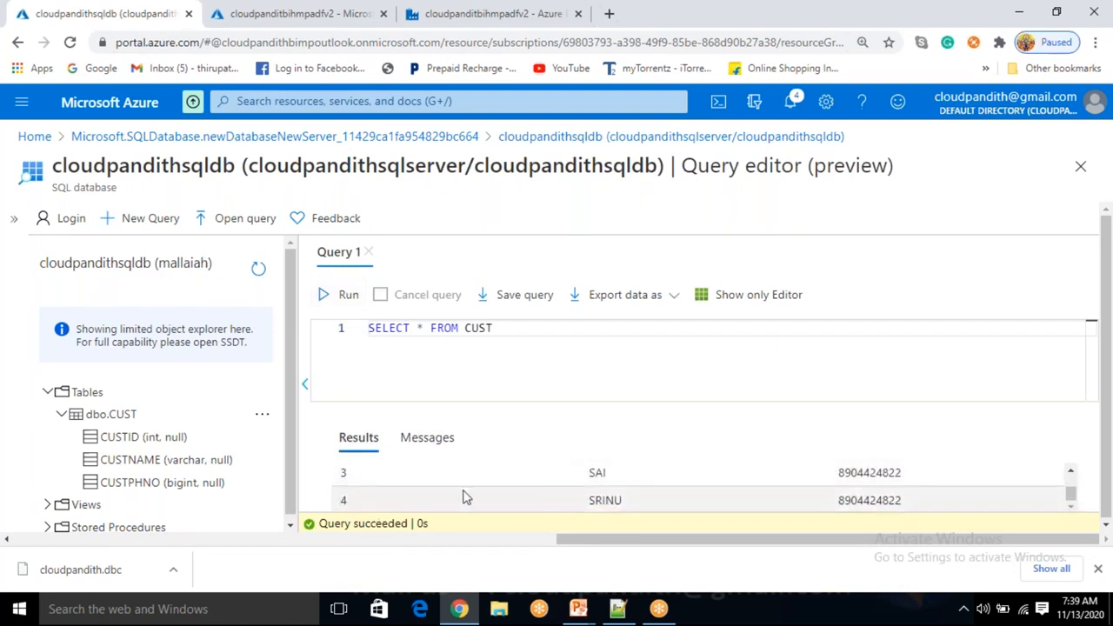
# Scroll through the results listing rama, krishna, SAI and SRINU
pyautogui.scroll(3, 463, 496)
pyautogui.scroll(-3, 461, 496)
pyautogui.scroll(3, 461, 496)
pyautogui.scroll(-3, 461, 497)
pyautogui.scroll(3, 460, 497)
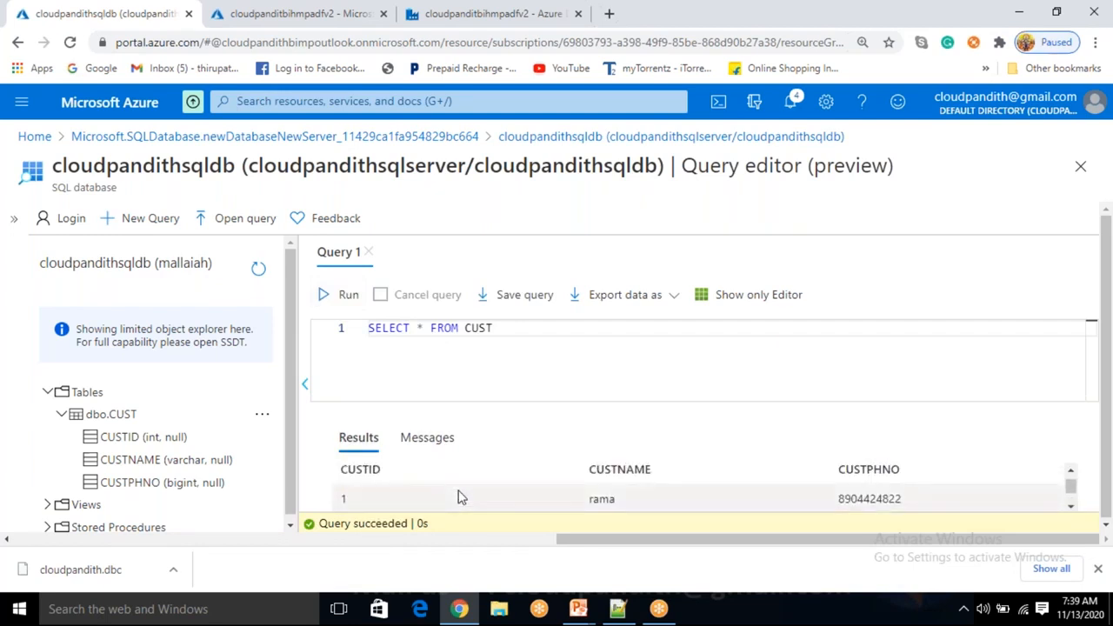
pyautogui.scroll(-3, 461, 497)
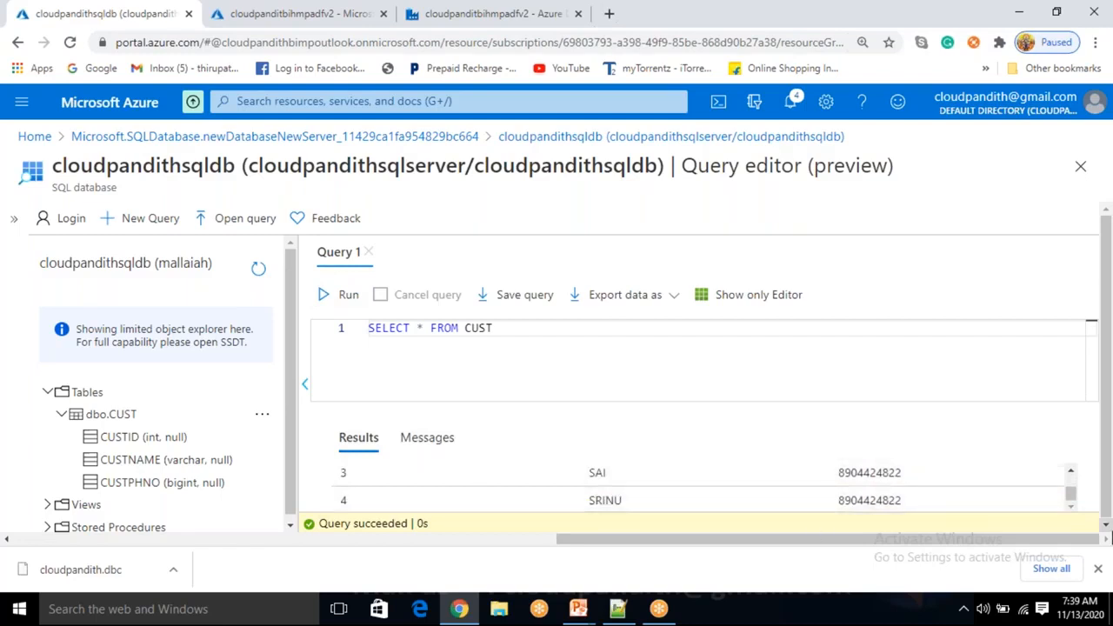
pyautogui.moveTo(1070, 491); pyautogui.dragTo(1072, 492)
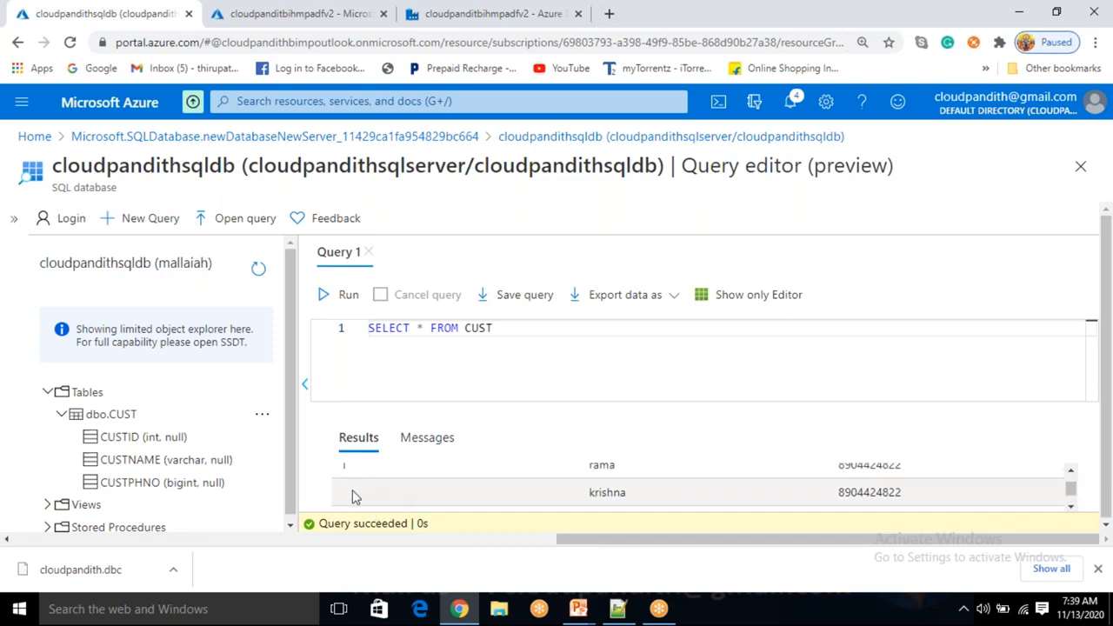
pyautogui.click(530, 327)
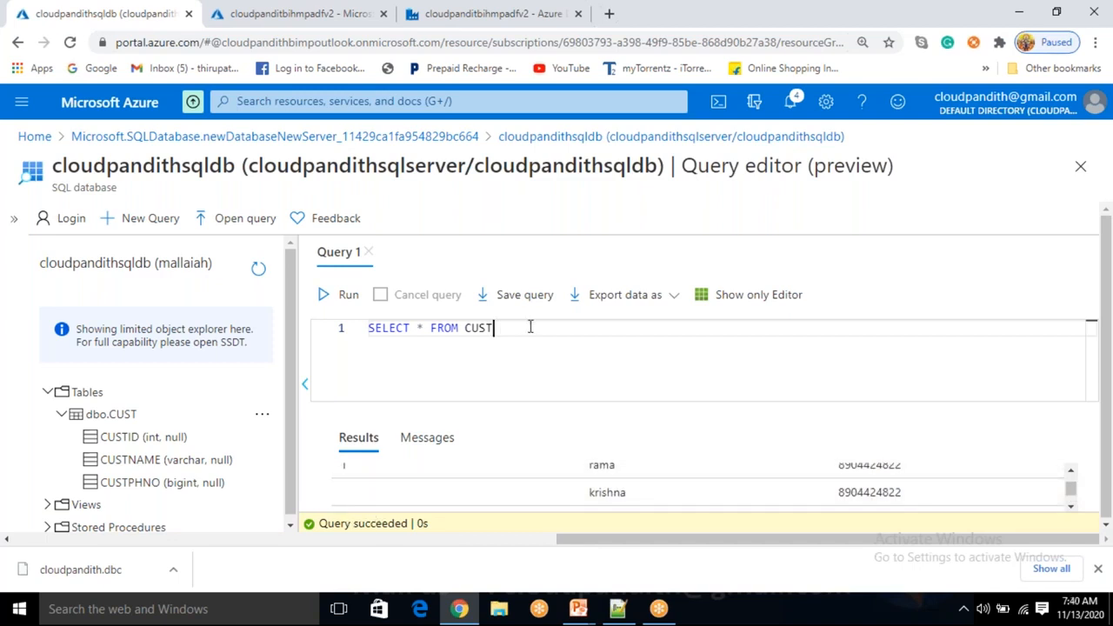
# Add WHERE CUSTID IS NULL to the query and run it, returning only the krishna row
pyautogui.write('WHERE CUSTID IS ')
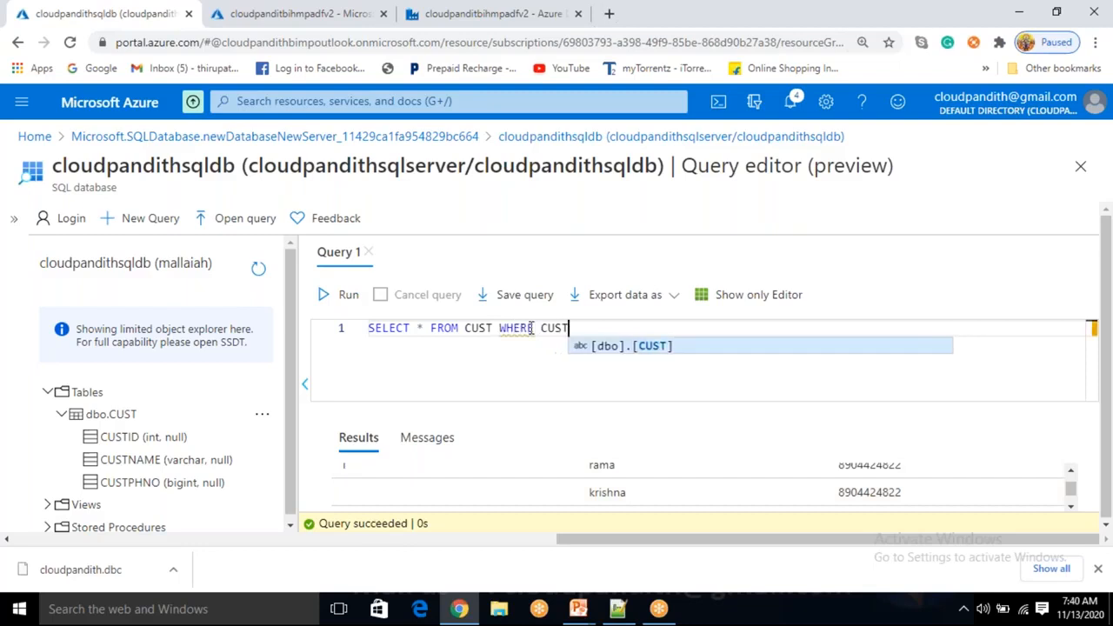
pyautogui.write('NULL')
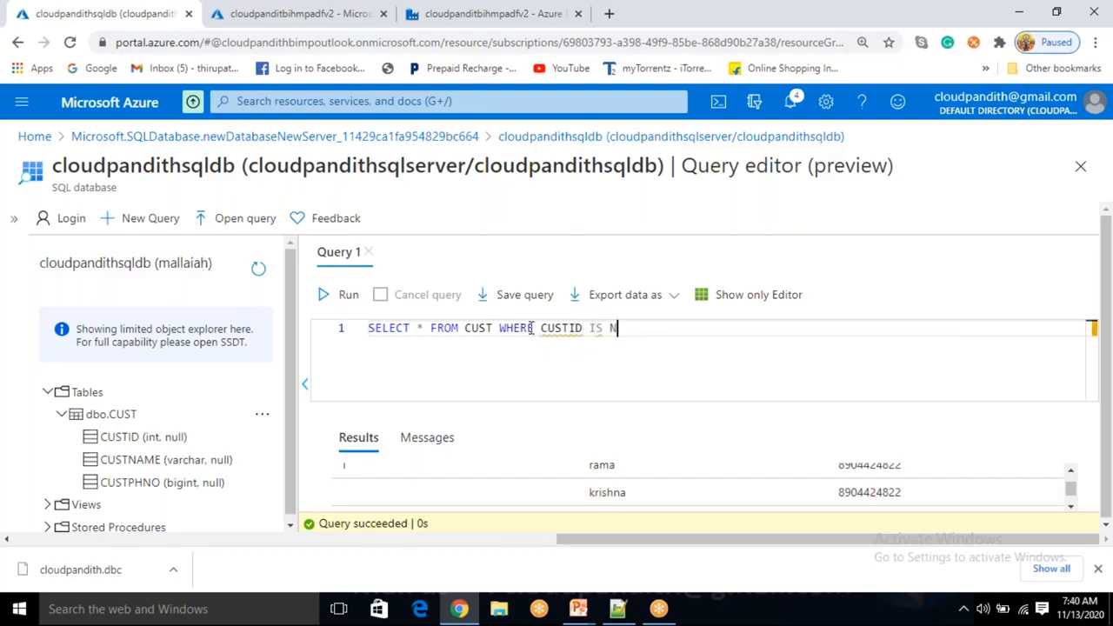
pyautogui.click(348, 296)
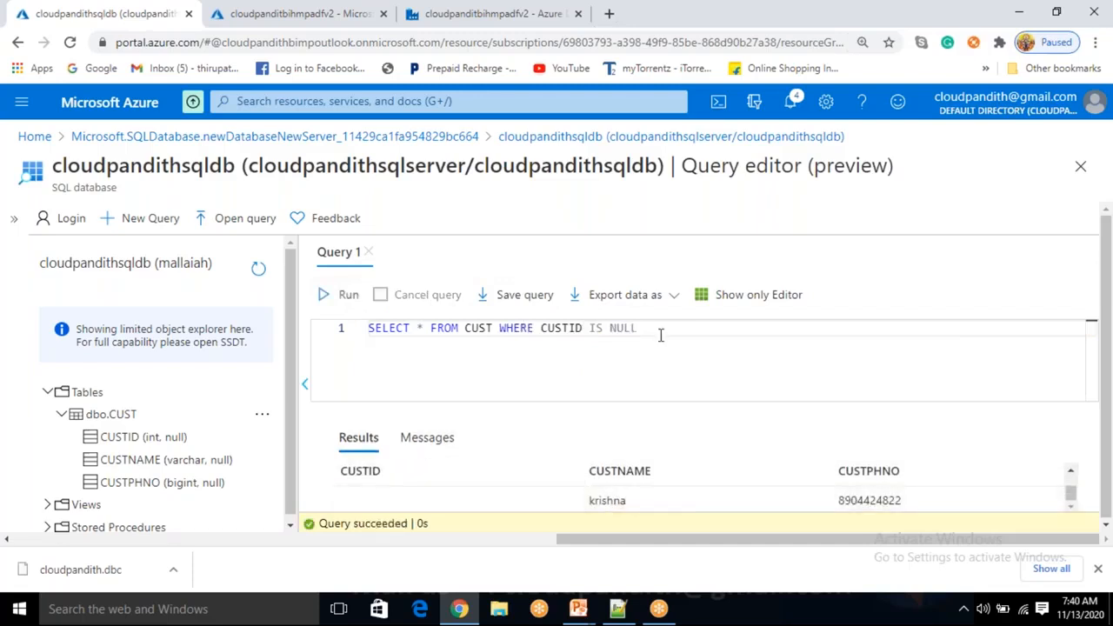
pyautogui.moveTo(651, 330); pyautogui.dragTo(318, 323)
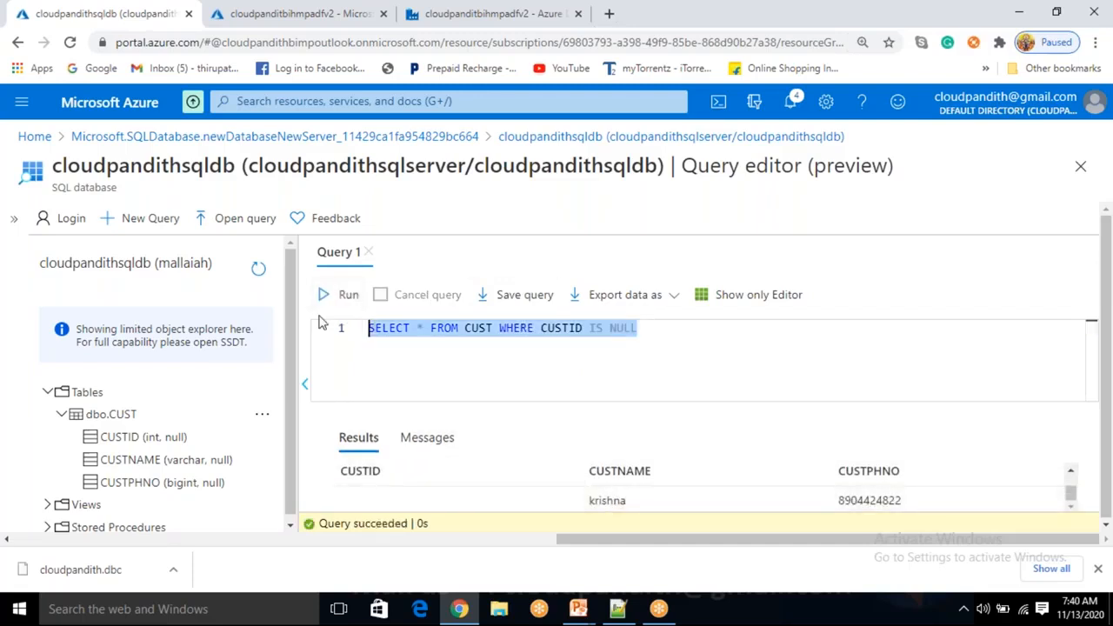
pyautogui.click(522, 349)
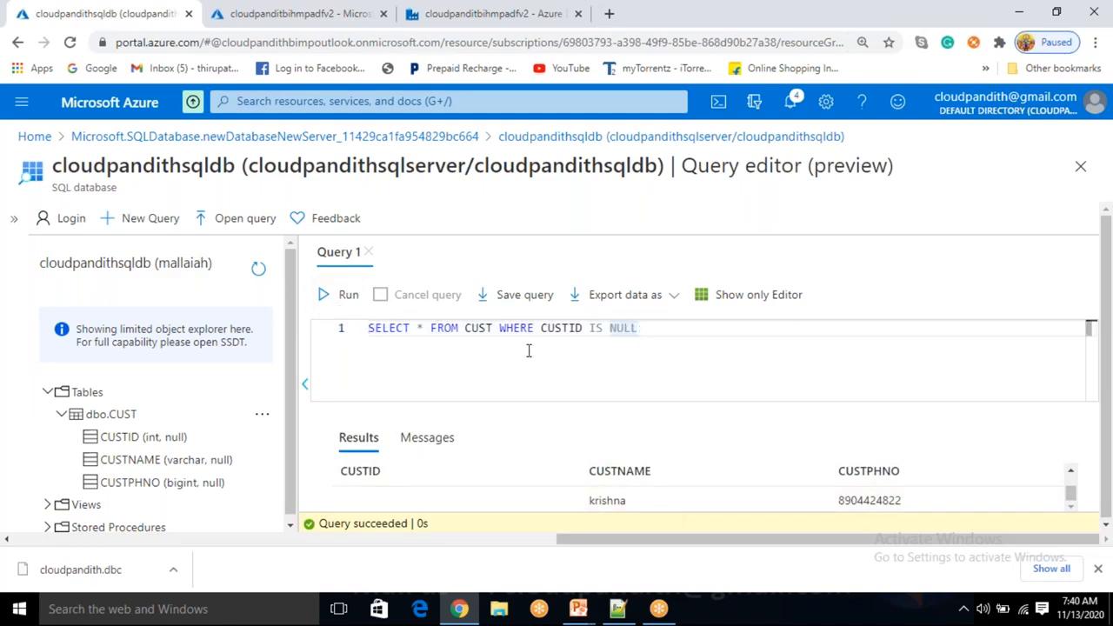
pyautogui.press('Return')
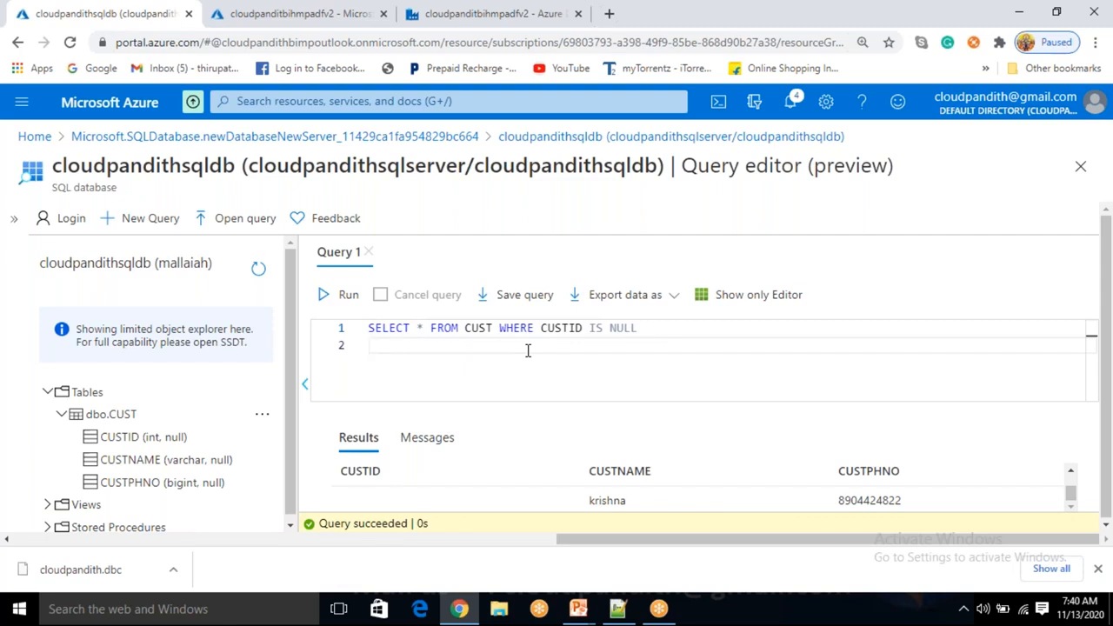
# Start line 2 with 'UPDATE CUST SET CUSTID =' and select that line
pyautogui.write('UPDATE CUST ')
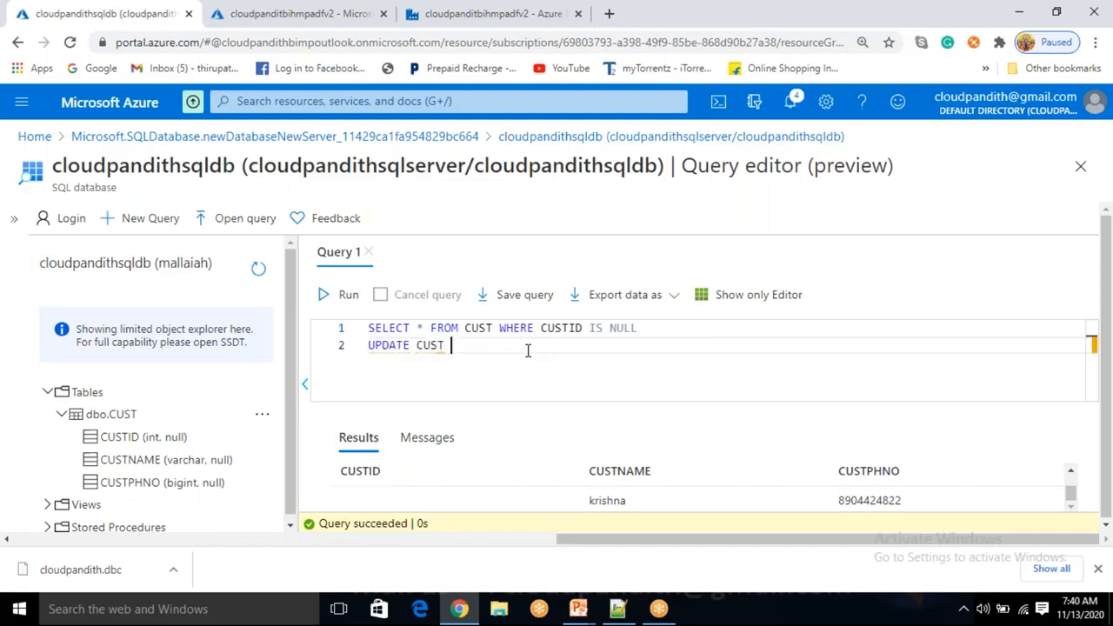
pyautogui.write('SET CUSTID =')
pyautogui.hotkey('shift', 'Home')
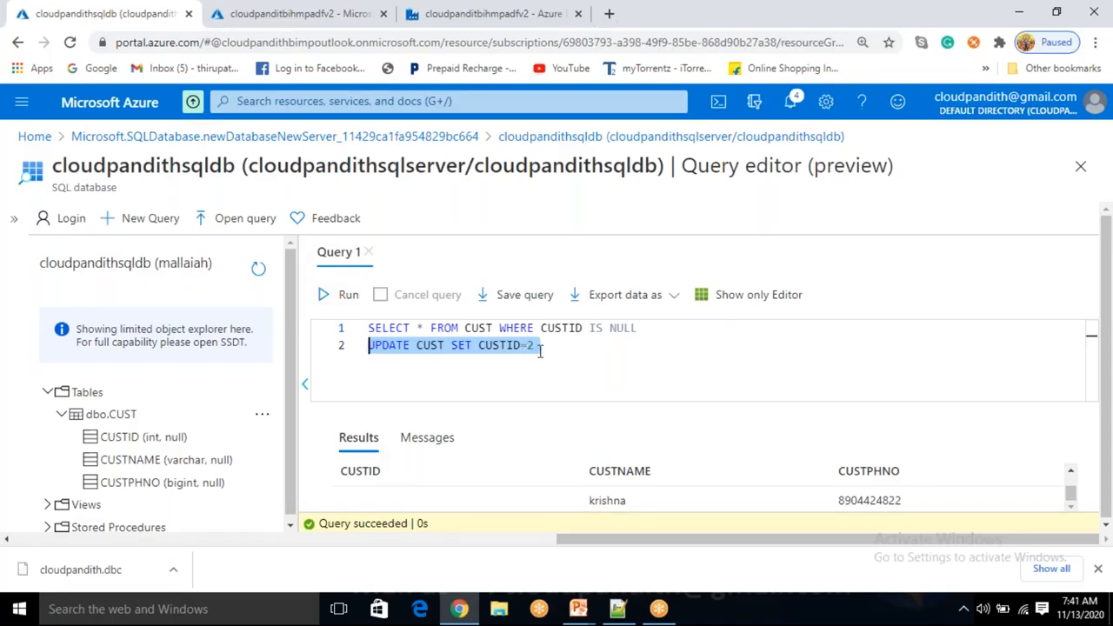
# Add where custname='krishna' to the CUSTID = 2 UPDATE and run it alone, updating one row
pyautogui.click(546, 342)
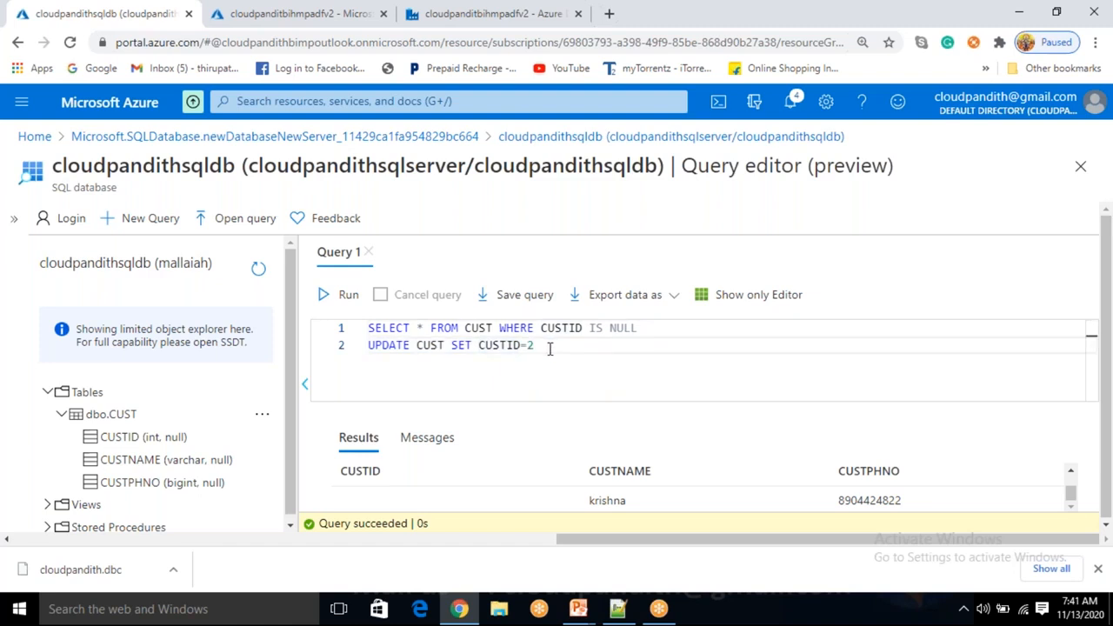
pyautogui.write("where custname='krishna'")
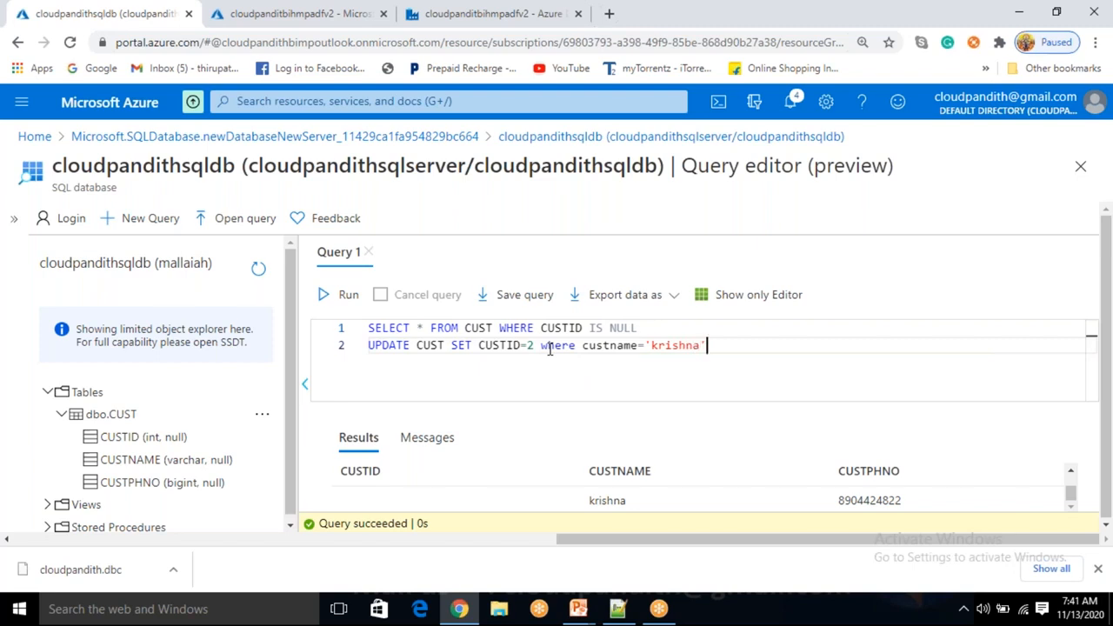
pyautogui.tripleClick(550, 347)
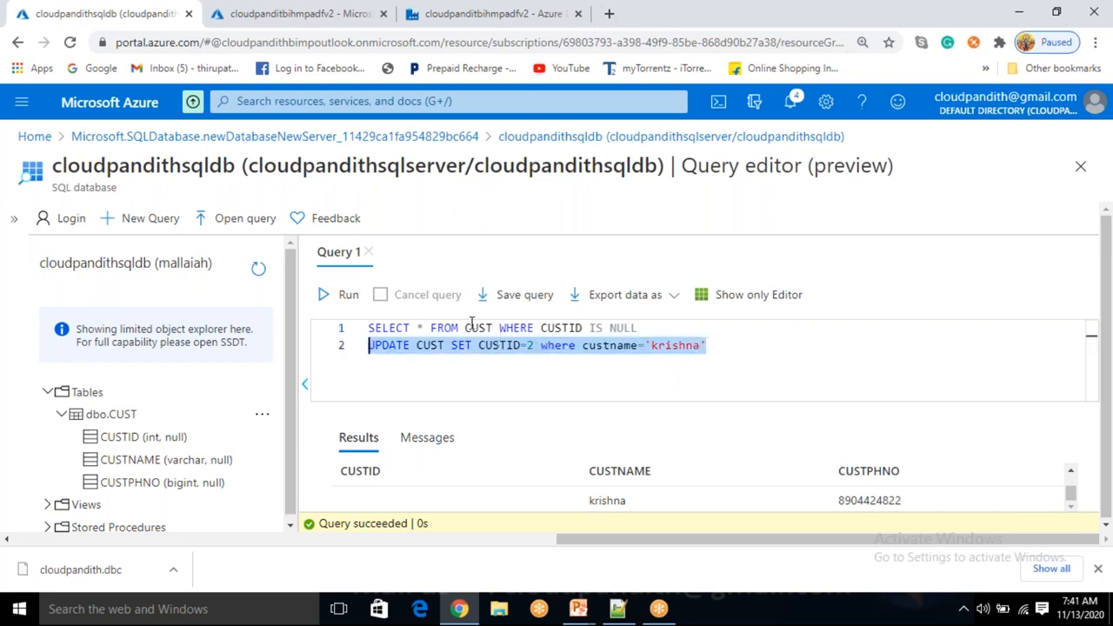
pyautogui.click(345, 294)
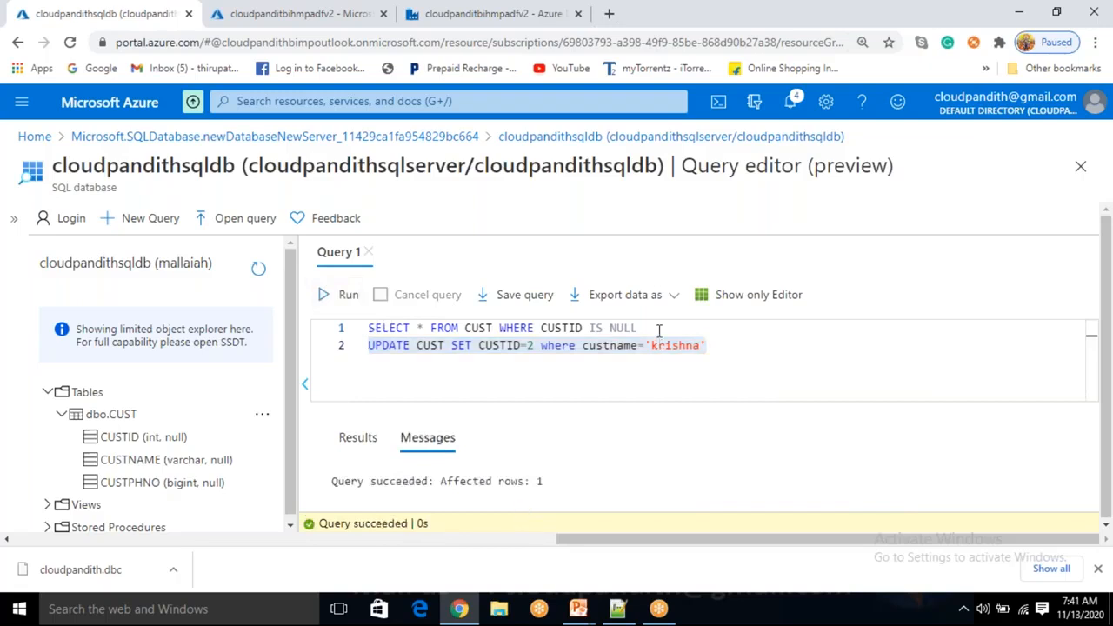
pyautogui.moveTo(660, 327); pyautogui.dragTo(415, 308)
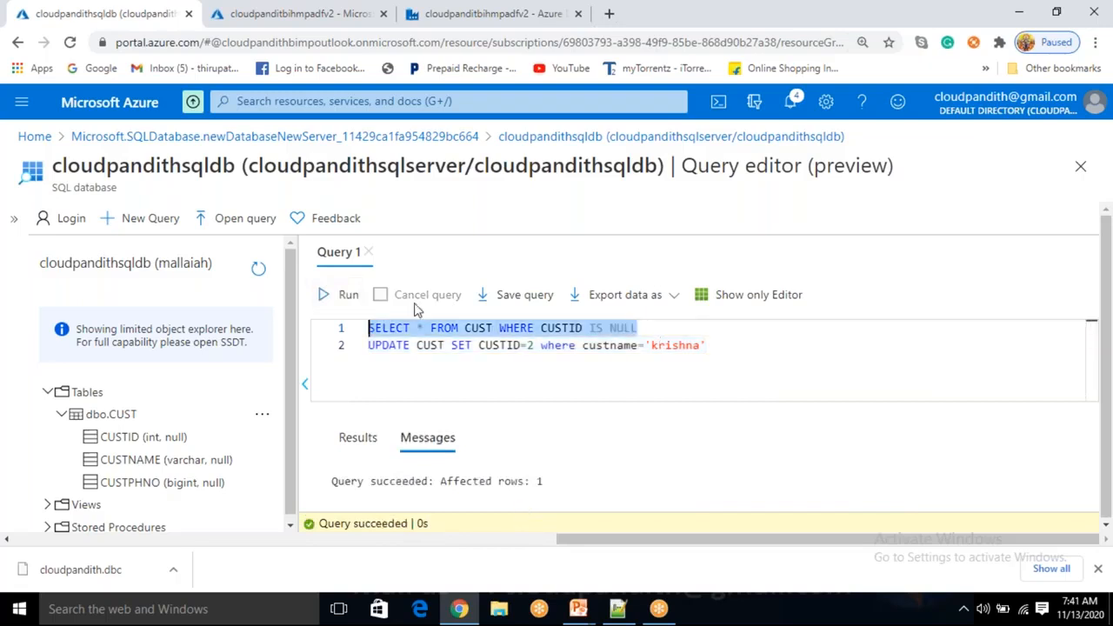
# Re-run the line 1 CUSTID IS NULL check and delete the UPDATE statement from line 2
pyautogui.click(345, 294)
pyautogui.moveTo(479, 480); pyautogui.dragTo(668, 473)
pyautogui.tripleClick(510, 327)
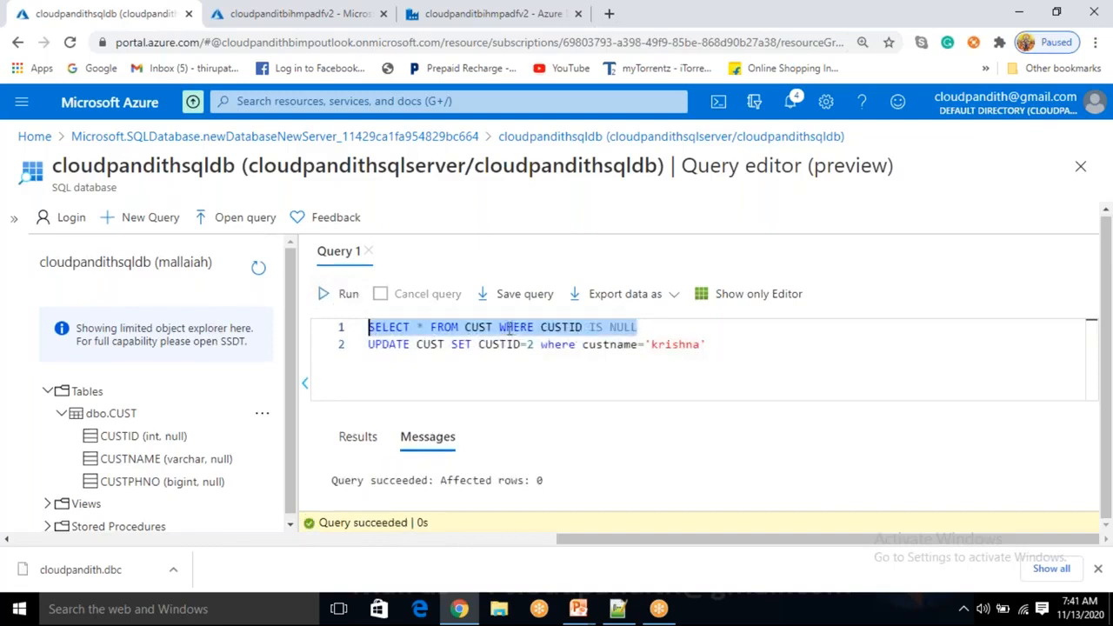
pyautogui.moveTo(498, 327); pyautogui.dragTo(728, 357)
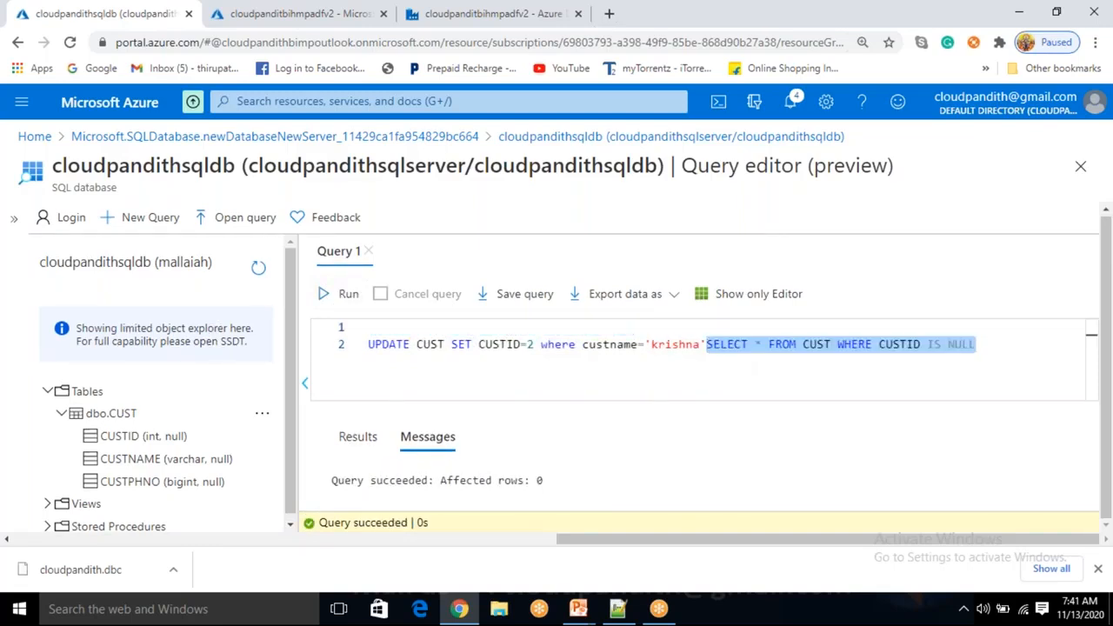
pyautogui.click(728, 344)
pyautogui.hotkey('ctrl', 'z')
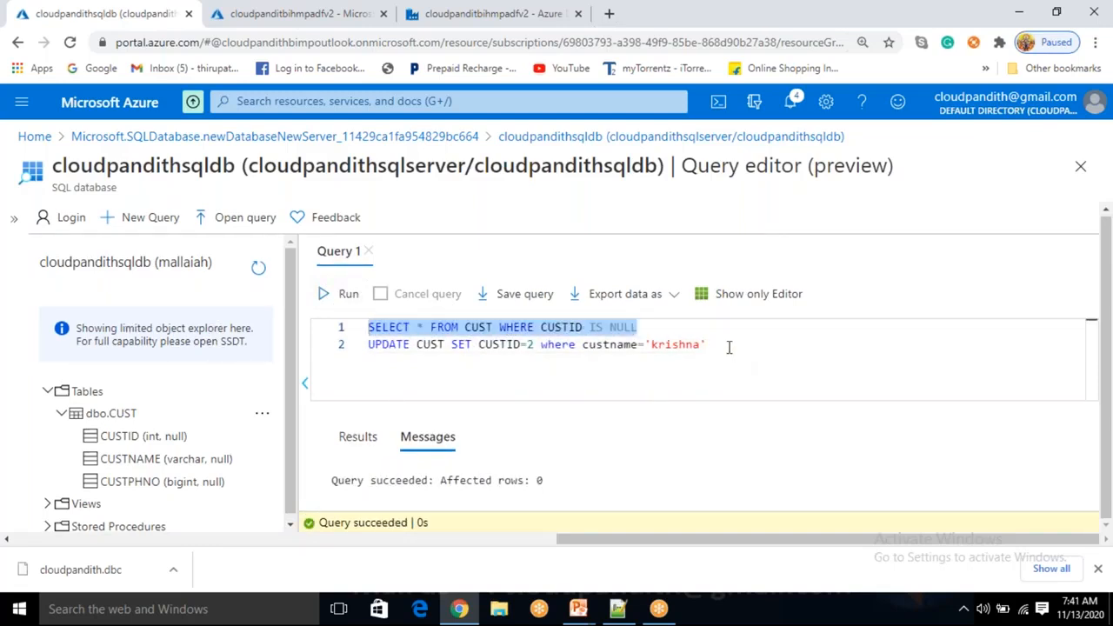
pyautogui.click(728, 346)
pyautogui.hotkey('shift', 'Home')
pyautogui.press('BackSpace')
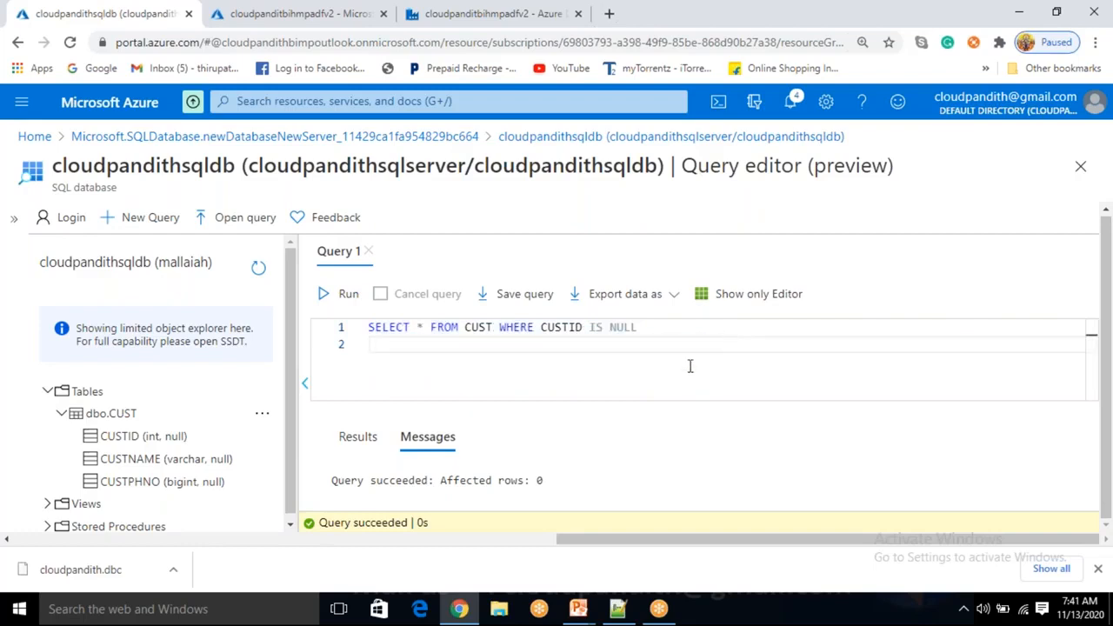
# Remove WHERE CUSTID IS NULL and run SELECT * FROM CUST to list every customer
pyautogui.click(500, 329)
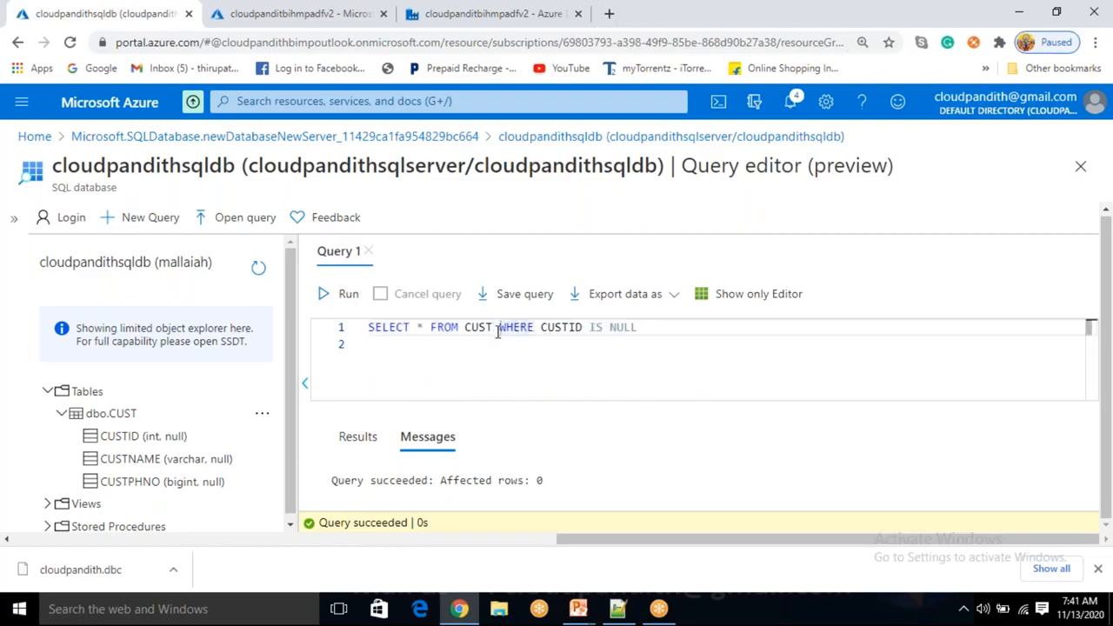
pyautogui.hotkey('shift', 'End')
pyautogui.press('Delete')
pyautogui.click(328, 293)
pyautogui.scroll(-2, 534, 473)
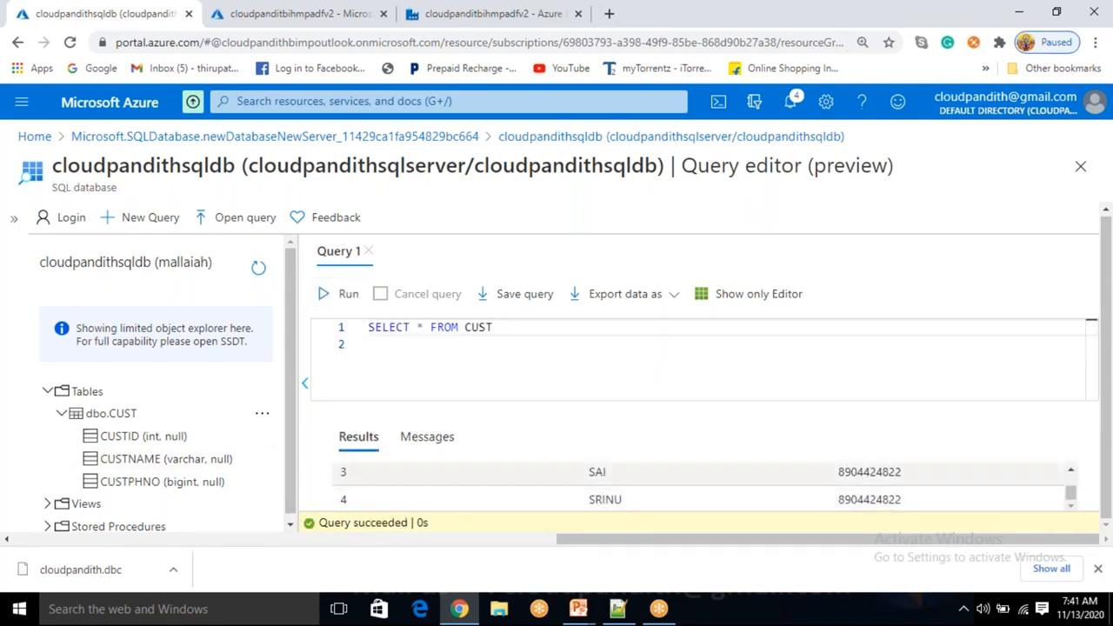
pyautogui.scroll(2, 433, 480)
pyautogui.scroll(-2, 433, 480)
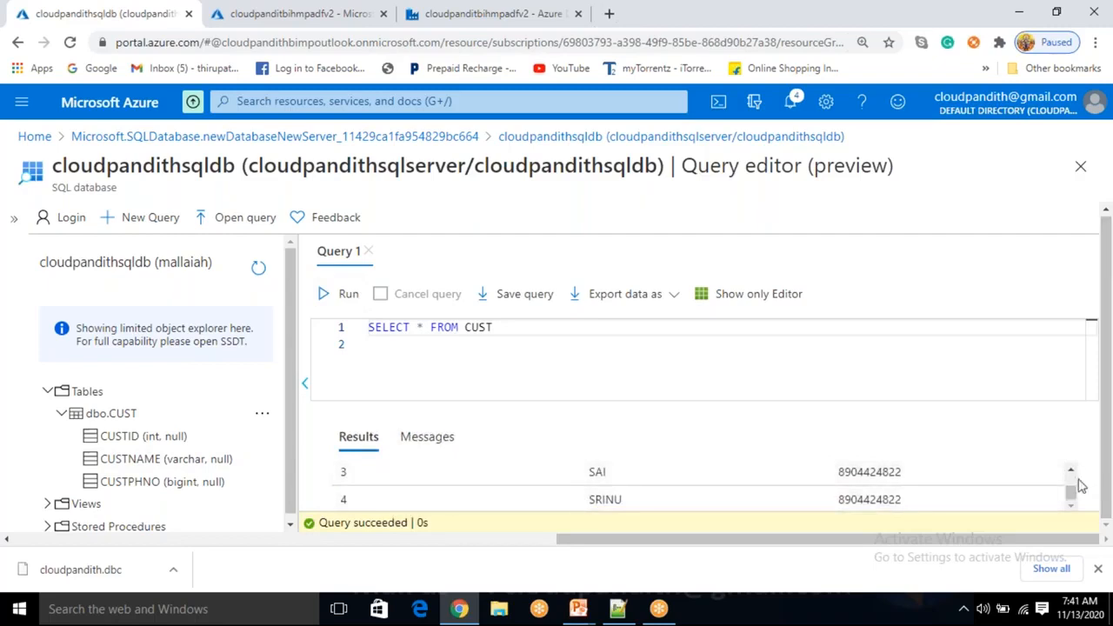
pyautogui.moveTo(1077, 494); pyautogui.dragTo(1073, 490)
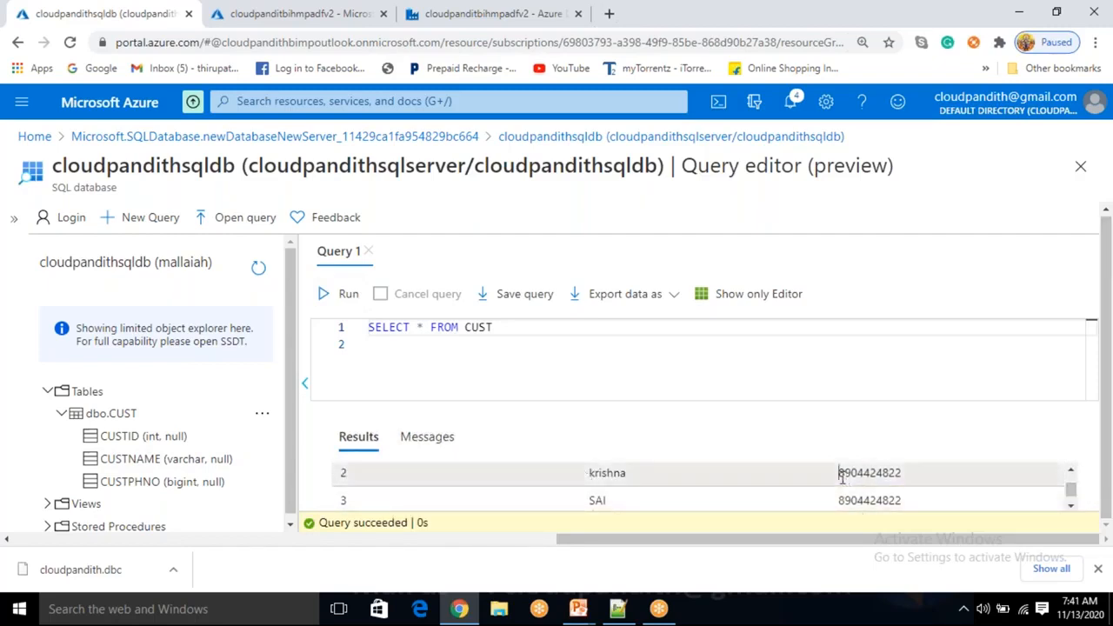
pyautogui.scroll(2, 842, 474)
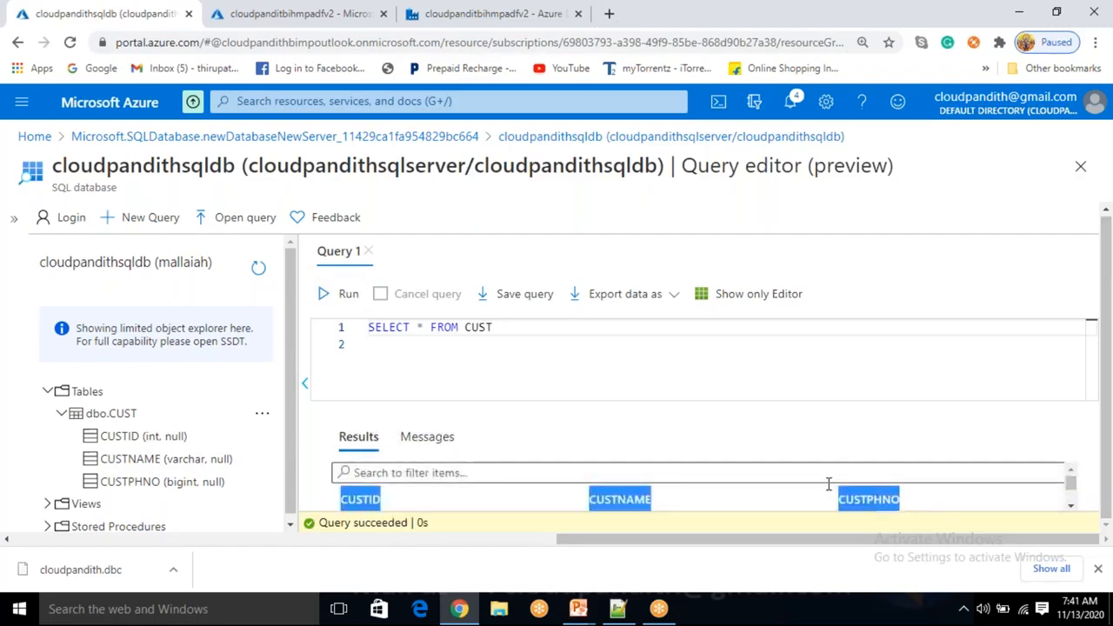
# Check the Messages tab showing 4 rows affected, then return to the Results grid
pyautogui.click(439, 436)
pyautogui.doubleClick(428, 480)
pyautogui.click(361, 439)
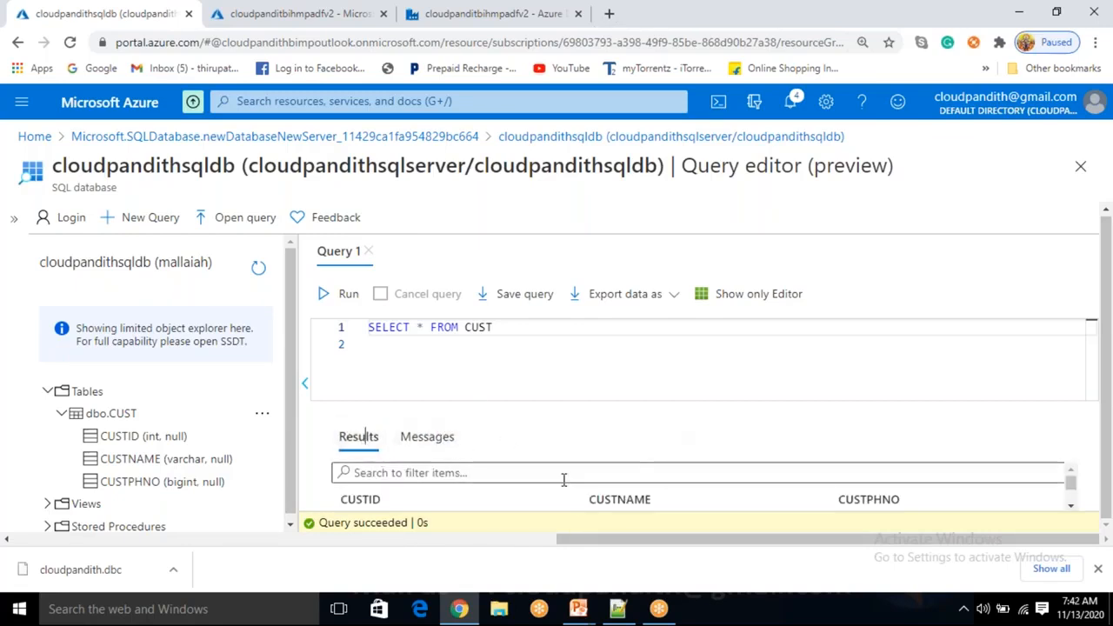
pyautogui.scroll(-4, 492, 499)
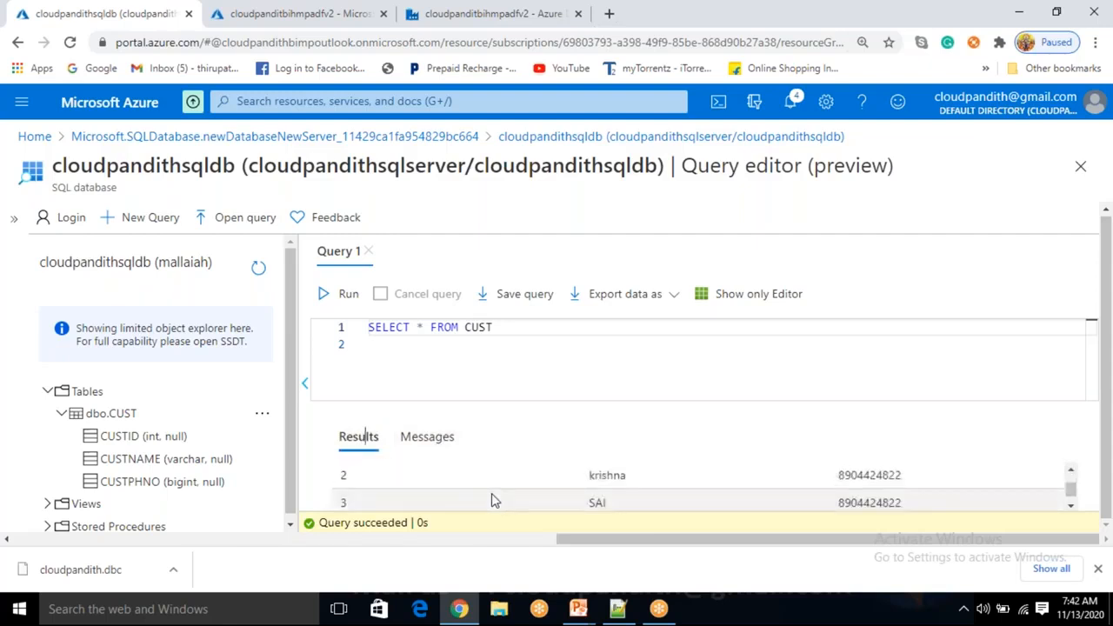
pyautogui.scroll(4, 491, 499)
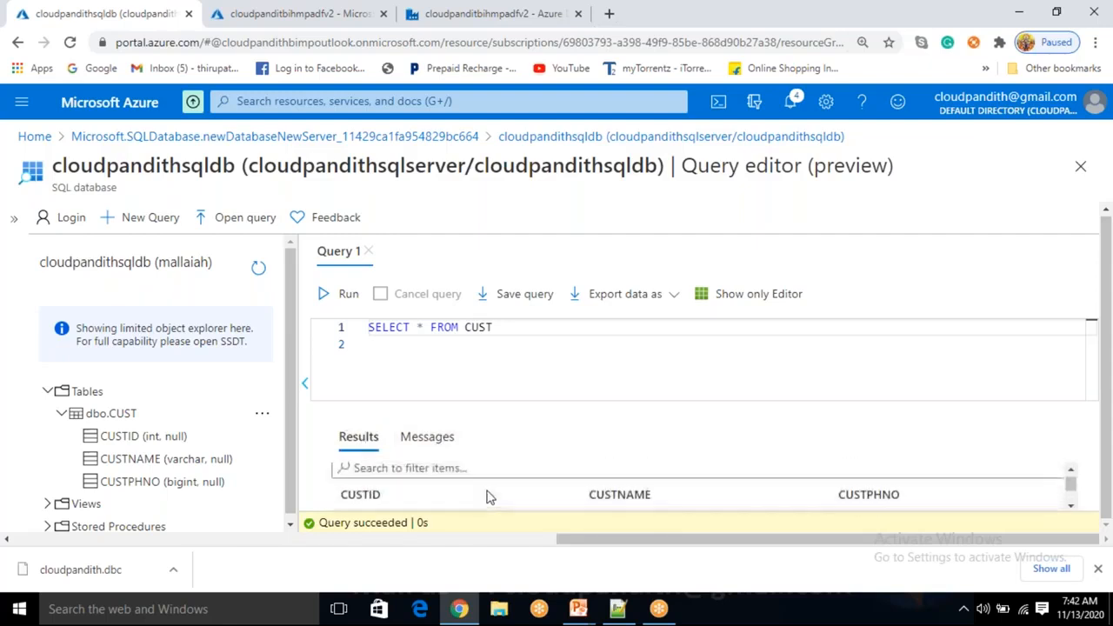
# Select the SELECT * FROM CUST line, then leave the caret on empty line 2
pyautogui.click(506, 332)
pyautogui.click(562, 344)
pyautogui.click(502, 329)
pyautogui.moveTo(499, 327); pyautogui.dragTo(365, 327)
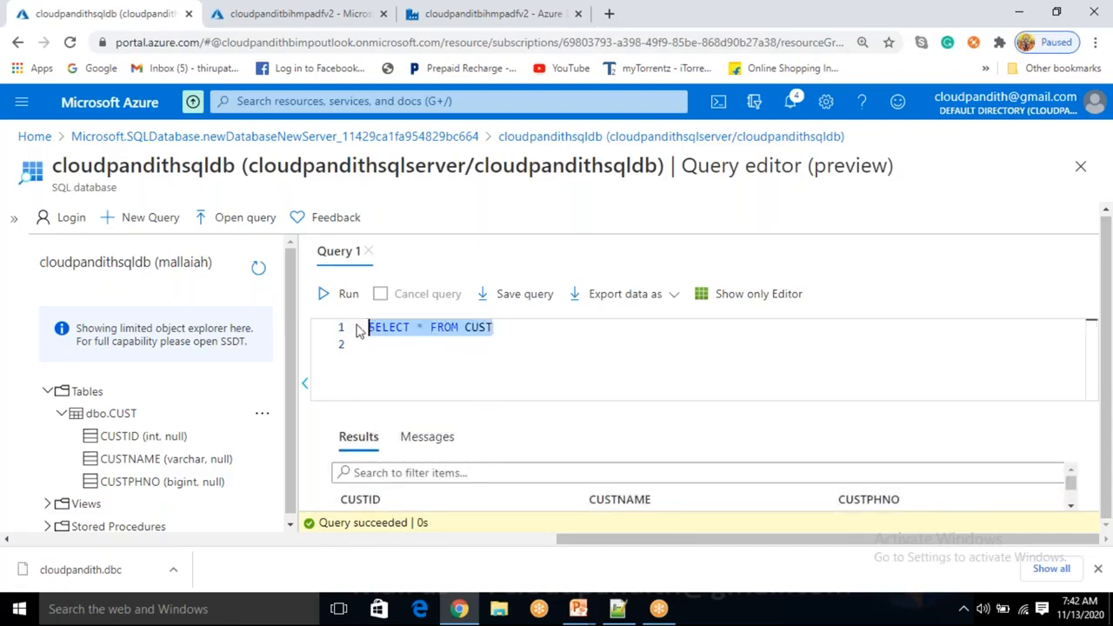
pyautogui.click(506, 332)
pyautogui.moveTo(500, 329); pyautogui.dragTo(365, 329)
pyautogui.click(516, 327)
pyautogui.moveTo(501, 328); pyautogui.dragTo(366, 327)
pyautogui.click(527, 352)
pyautogui.moveTo(514, 328); pyautogui.dragTo(366, 327)
pyautogui.click(501, 327)
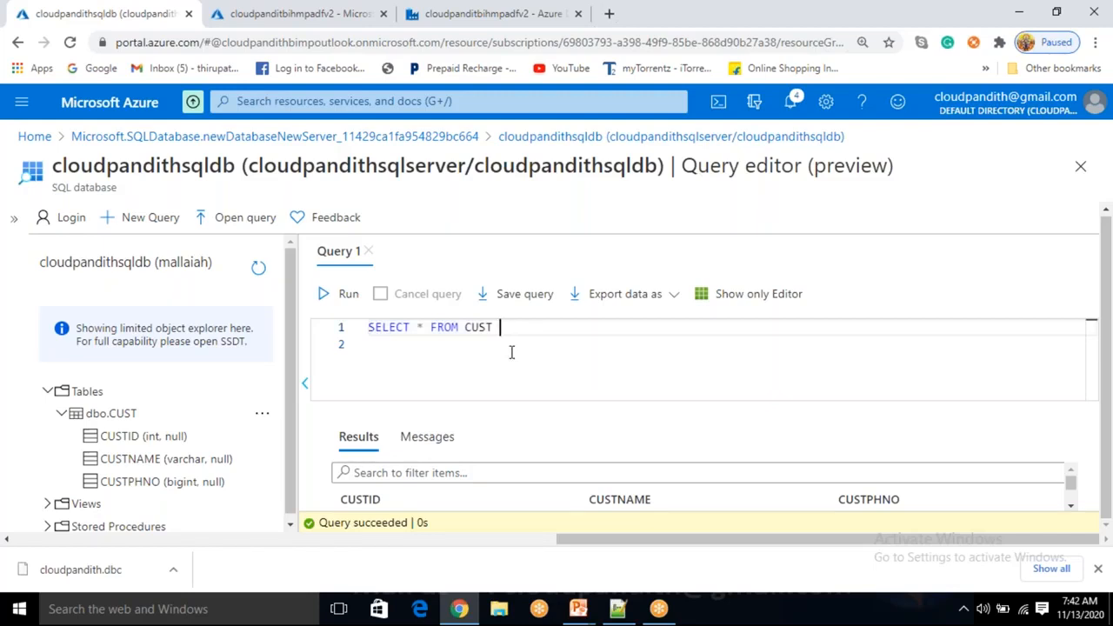
pyautogui.click(511, 352)
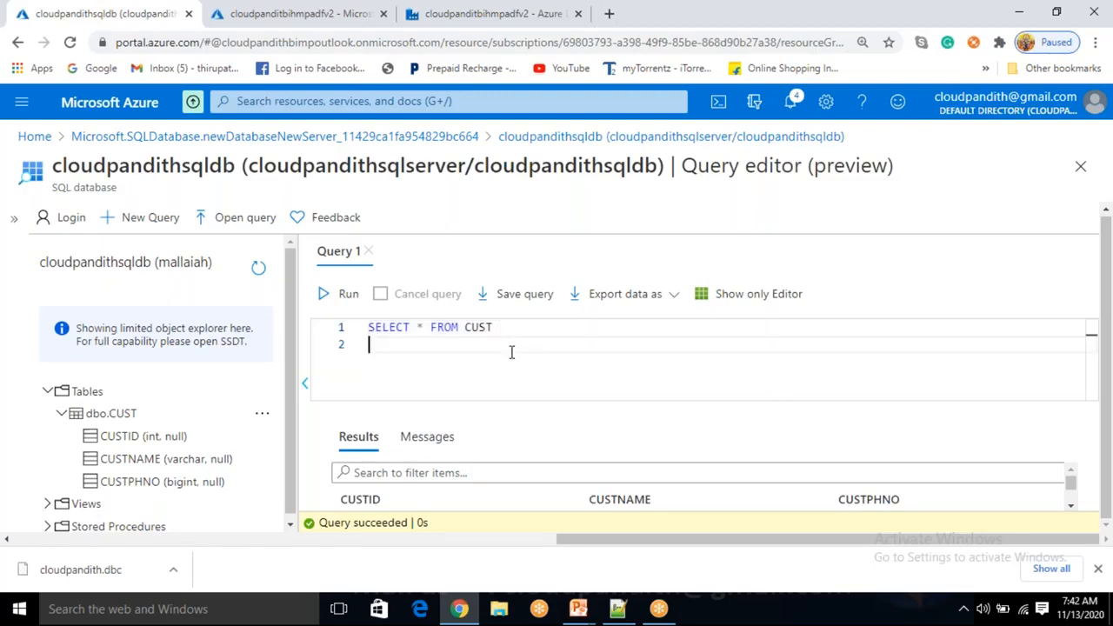
# Replace line 1 with select custname,custphno from cust
pyautogui.press('Up')
pyautogui.press('End')
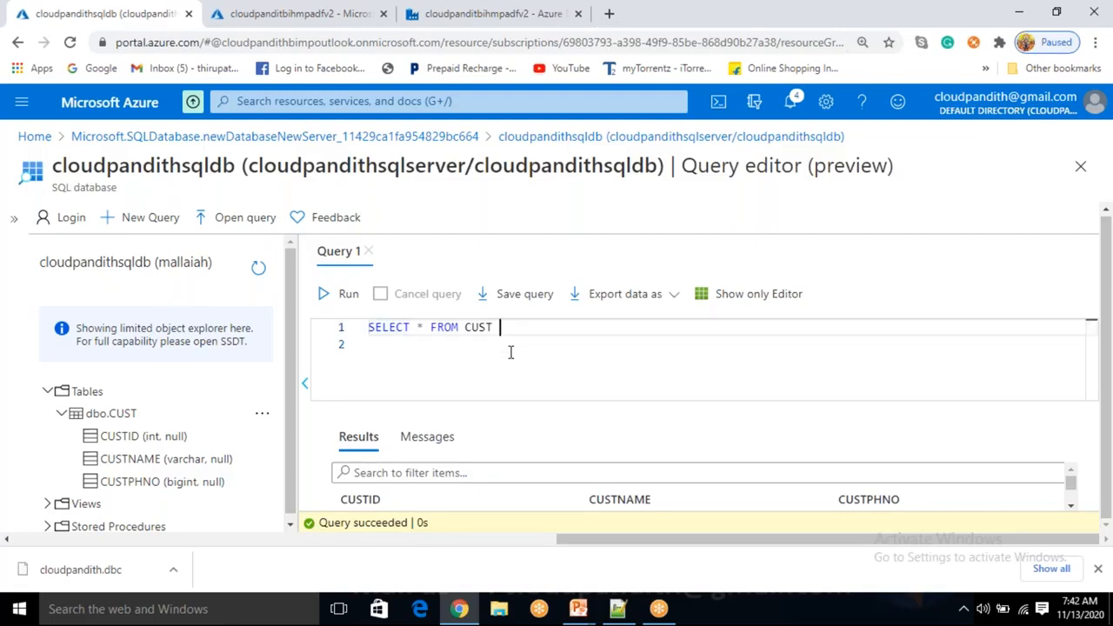
pyautogui.hotkey('shift', 'Home')
pyautogui.press('BackSpace')
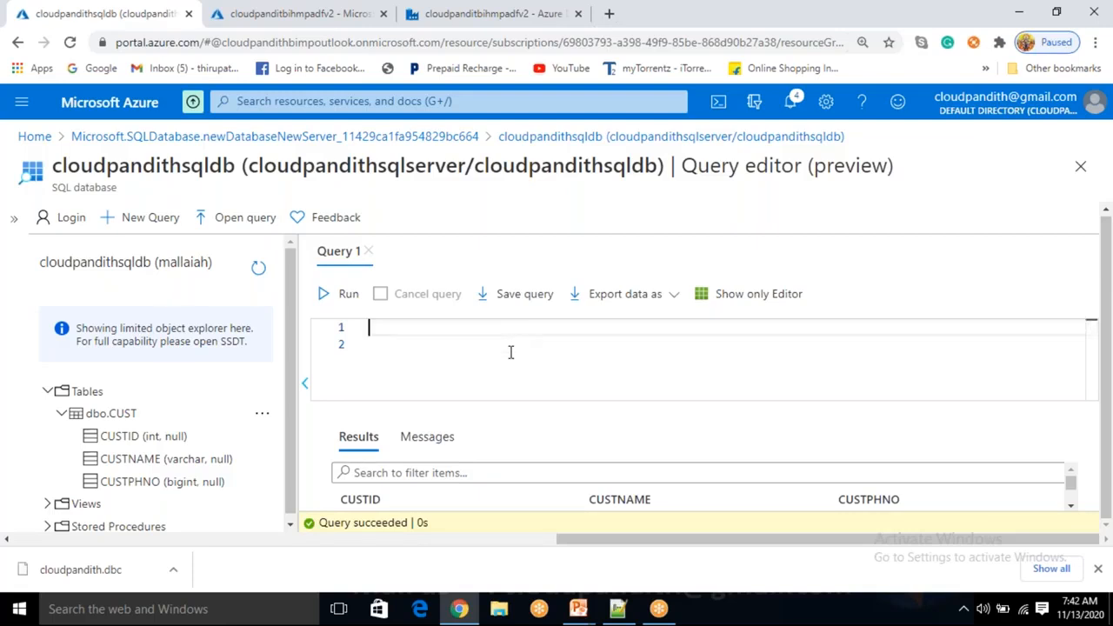
pyautogui.write('select')
pyautogui.write('custname,')
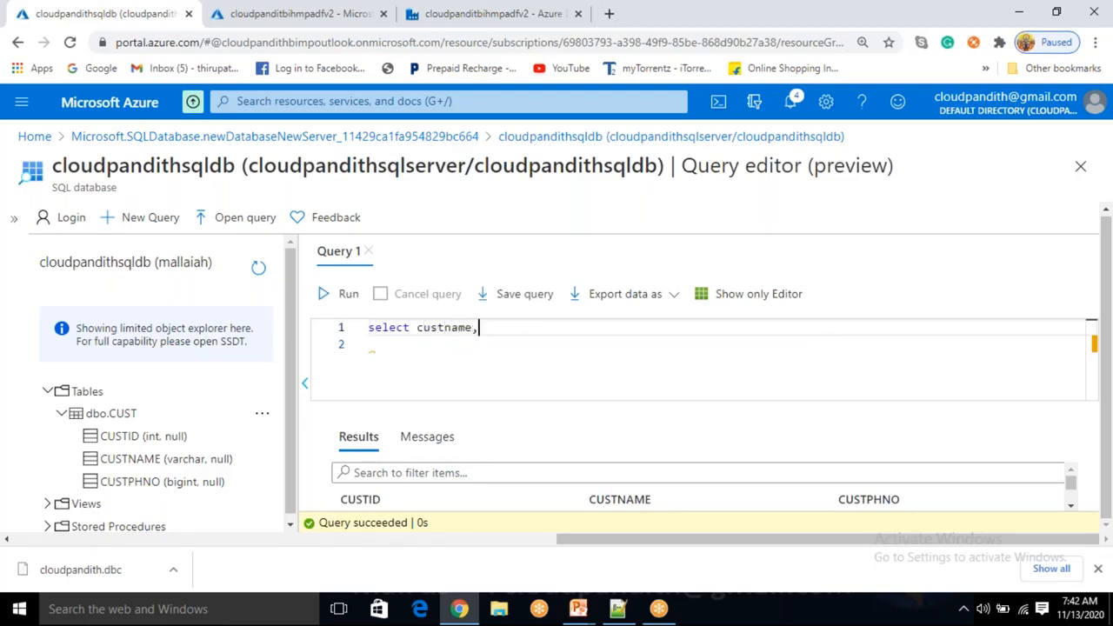
pyautogui.write('custphno from cust')
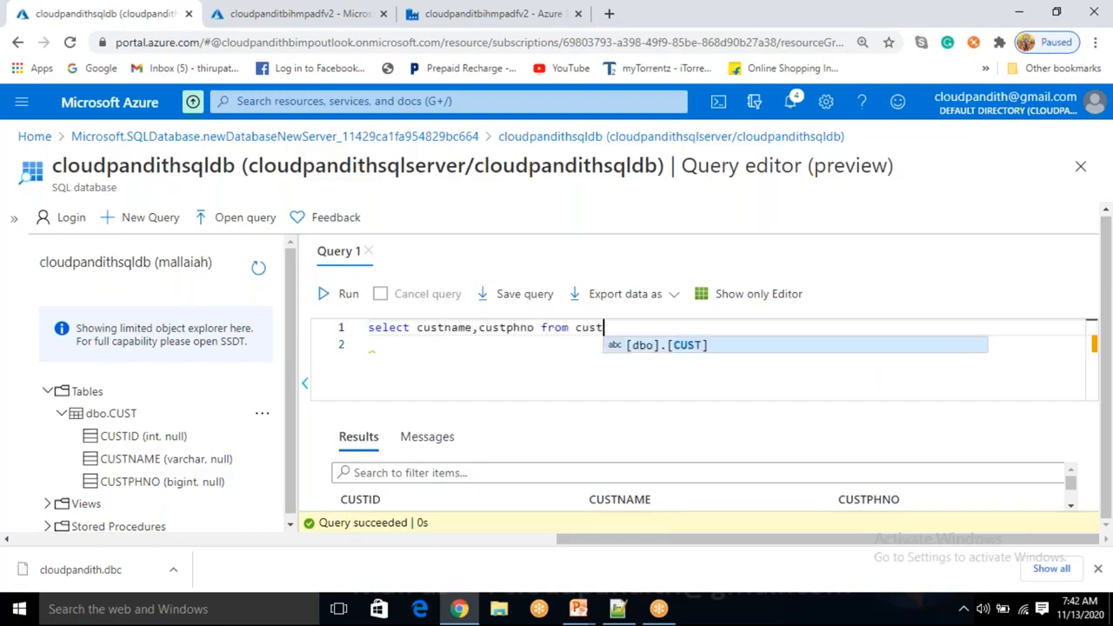
# Run the query and review the custname and custphno results
pyautogui.click(326, 296)
pyautogui.scroll(-3, 544, 472)
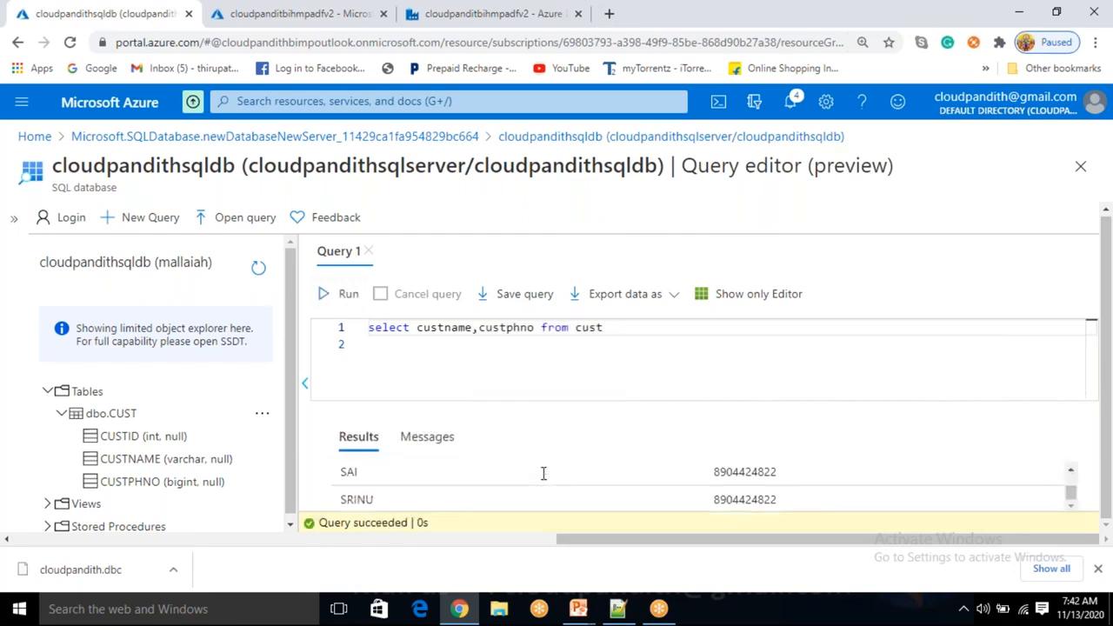
pyautogui.scroll(3, 543, 472)
pyautogui.scroll(-3, 543, 472)
pyautogui.scroll(3, 542, 472)
pyautogui.scroll(-3, 543, 481)
pyautogui.scroll(3, 543, 481)
pyautogui.scroll(-3, 543, 481)
pyautogui.scroll(3, 542, 480)
pyautogui.scroll(-3, 542, 481)
pyautogui.scroll(3, 600, 465)
pyautogui.scroll(-3, 578, 495)
pyautogui.scroll(3, 574, 499)
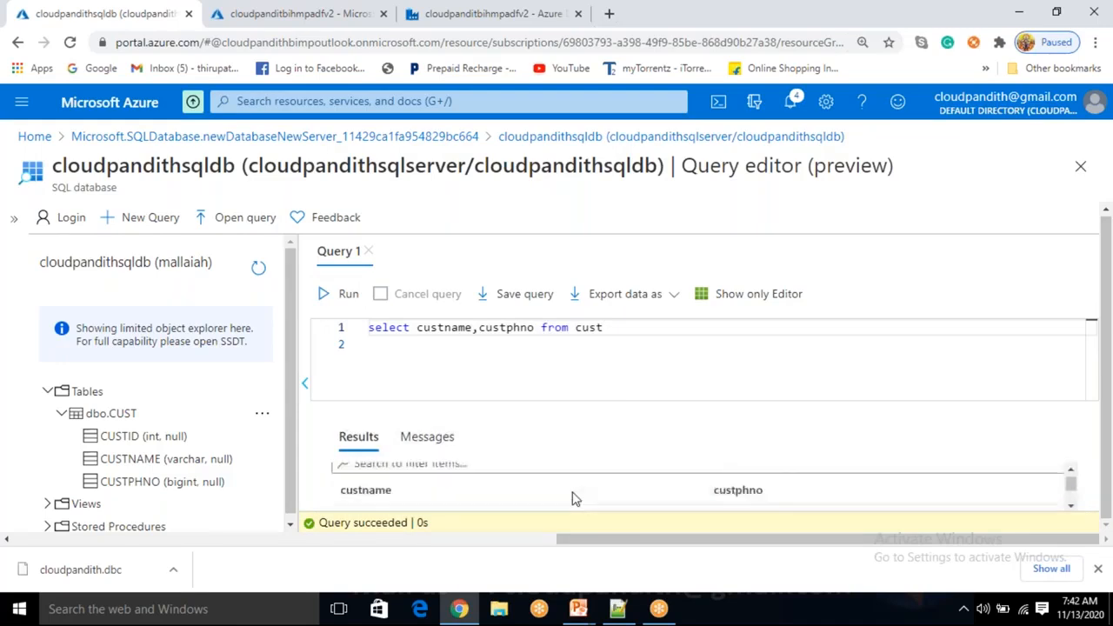
# Delete the custname,custphno query text from the editor
pyautogui.click(601, 391)
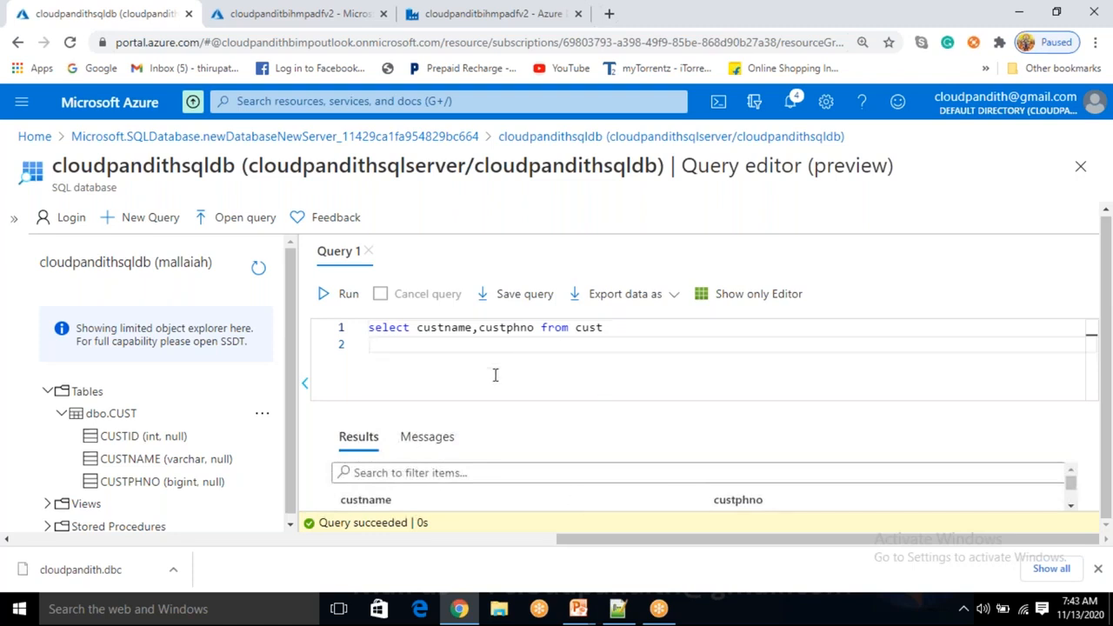
pyautogui.moveTo(617, 330); pyautogui.dragTo(368, 327)
pyautogui.press('BackSpace')
pyautogui.click(414, 350)
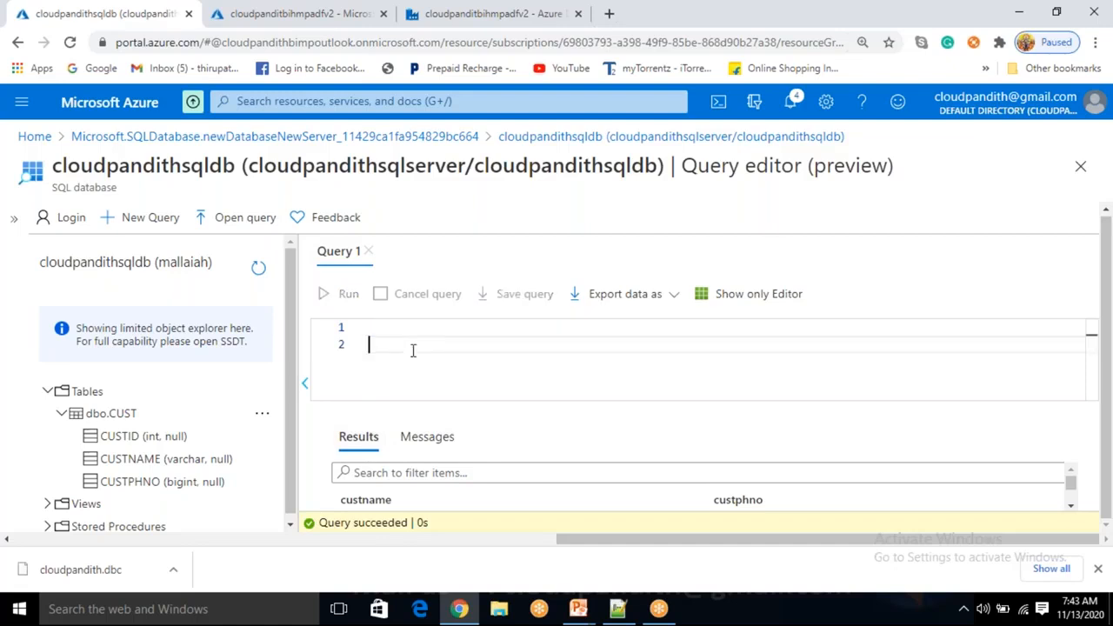
# Write create procedure cust_sp as begin select * from cust end in the editor
pyautogui.press('Up')
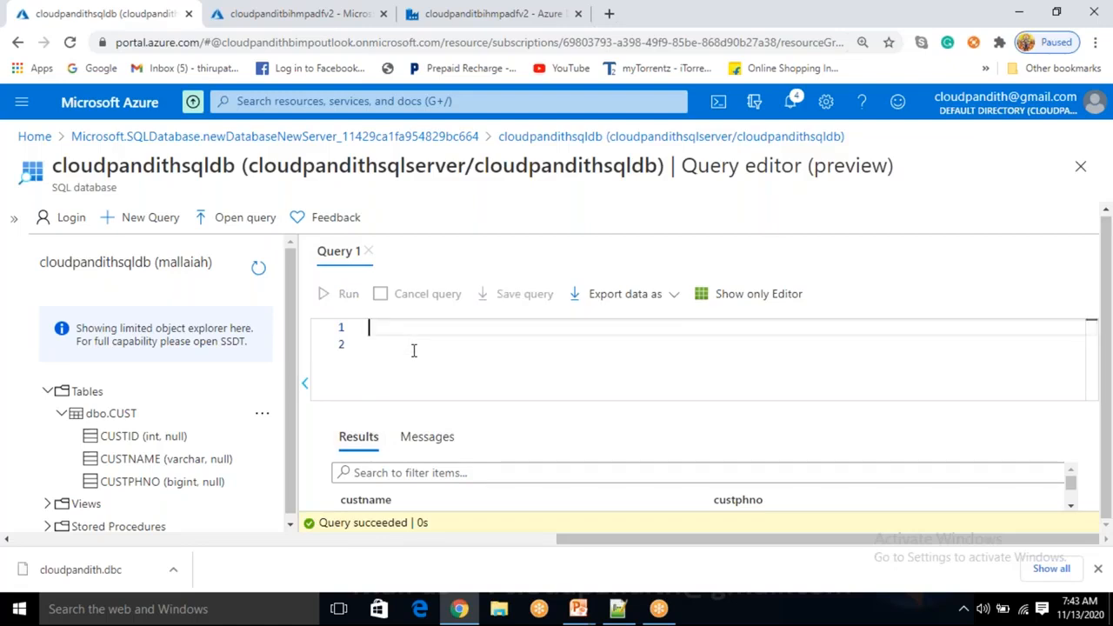
pyautogui.write('create proc')
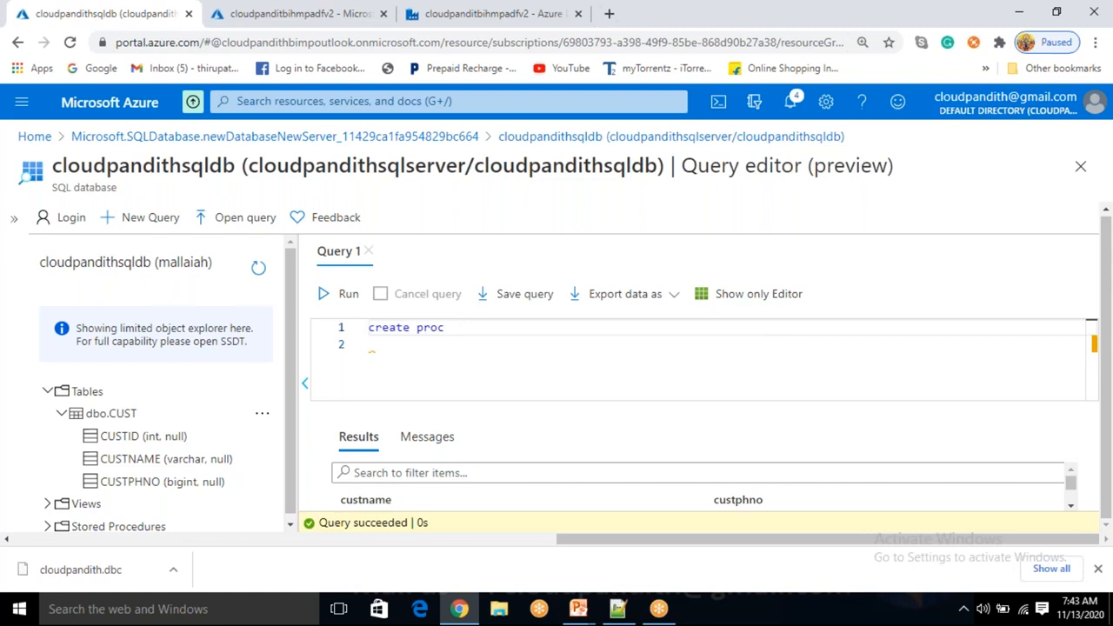
pyautogui.press('BackSpace')
pyautogui.write('edure cust_sp')
pyautogui.press('Return')
pyautogui.write('as')
pyautogui.press('Return')
pyautogui.write('begin')
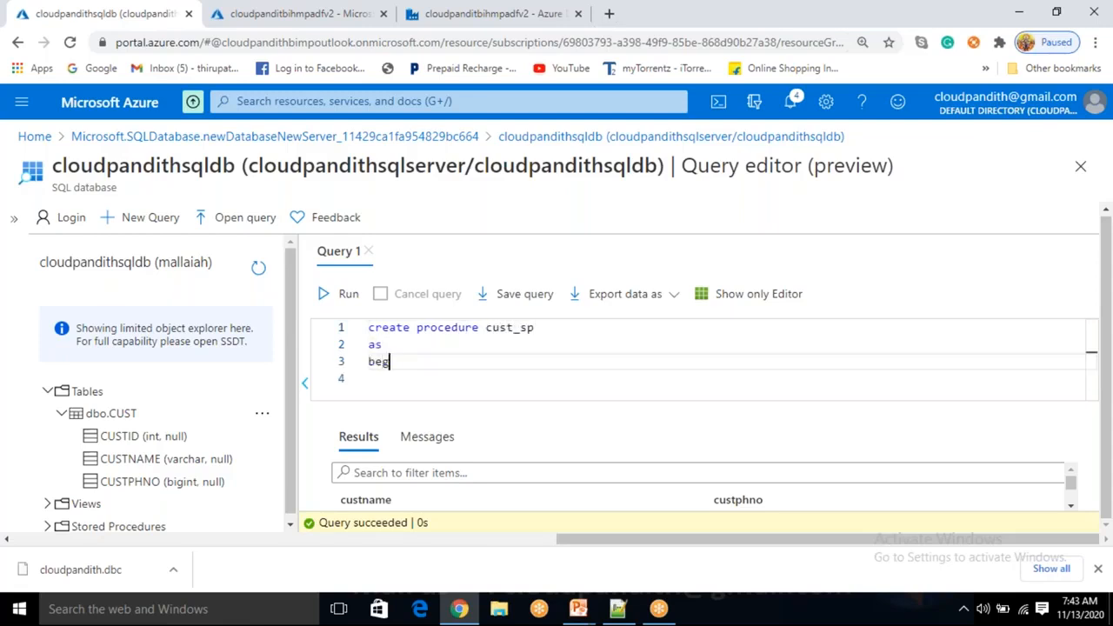
pyautogui.press('Return')
pyautogui.press('Return')
pyautogui.write('emd')
pyautogui.press('BackSpace')
pyautogui.press('BackSpace')
pyautogui.write('nd')
pyautogui.press('Up')
pyautogui.write('select *(')
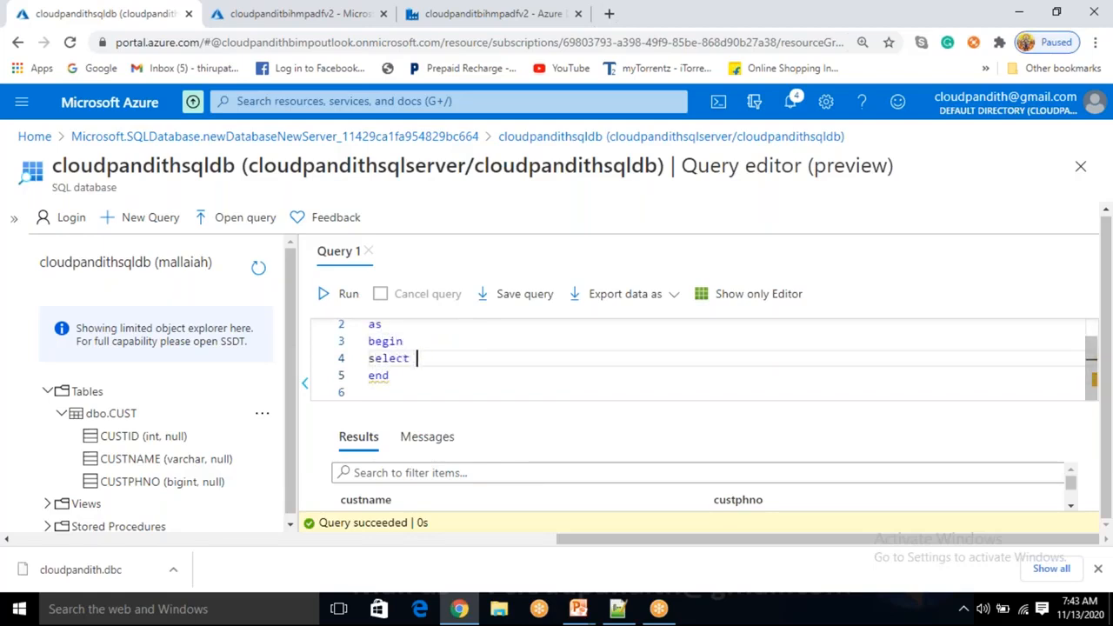
pyautogui.press('BackSpace')
pyautogui.write('from cust')
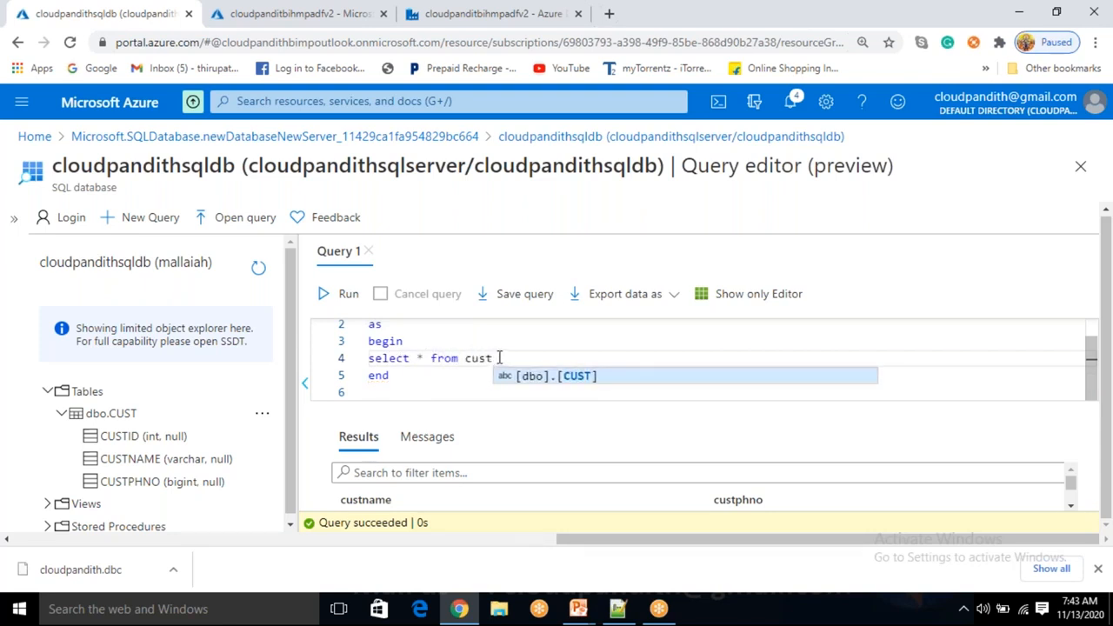
# Select the cust_sp definition and run it, creating the procedure successfully
pyautogui.moveTo(493, 358); pyautogui.dragTo(410, 358)
pyautogui.scroll(1, 407, 364)
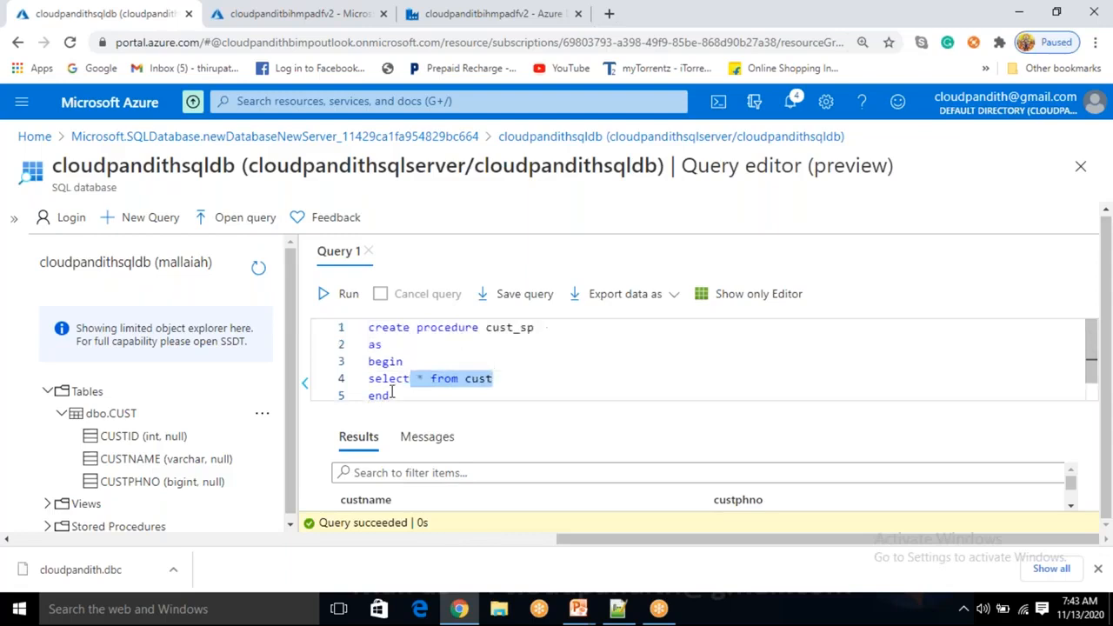
pyautogui.moveTo(394, 392); pyautogui.dragTo(355, 294)
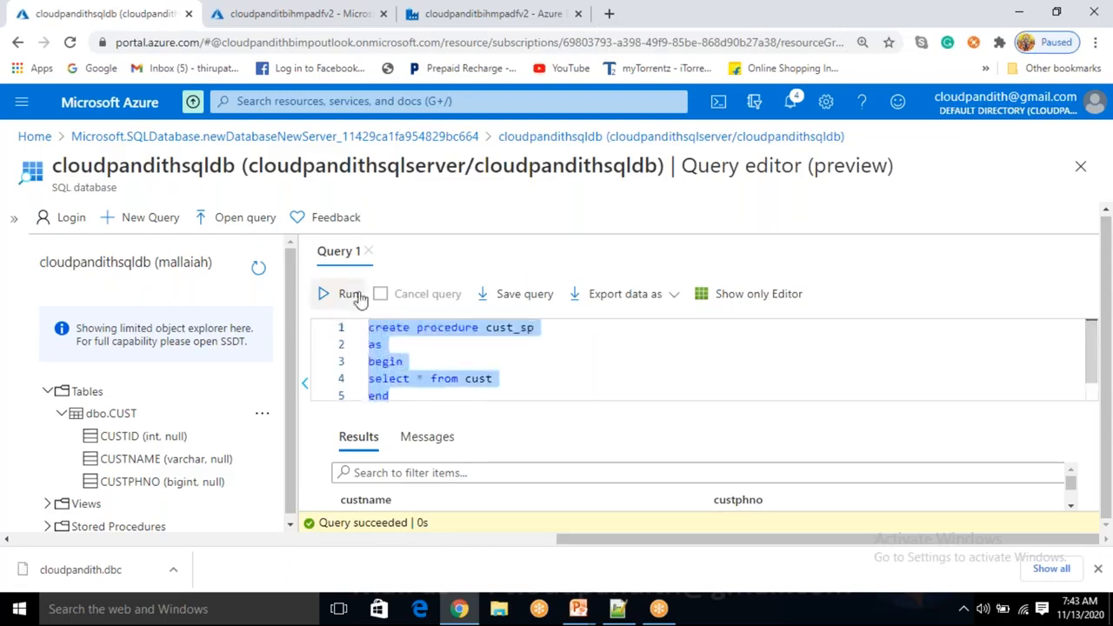
pyautogui.click(352, 293)
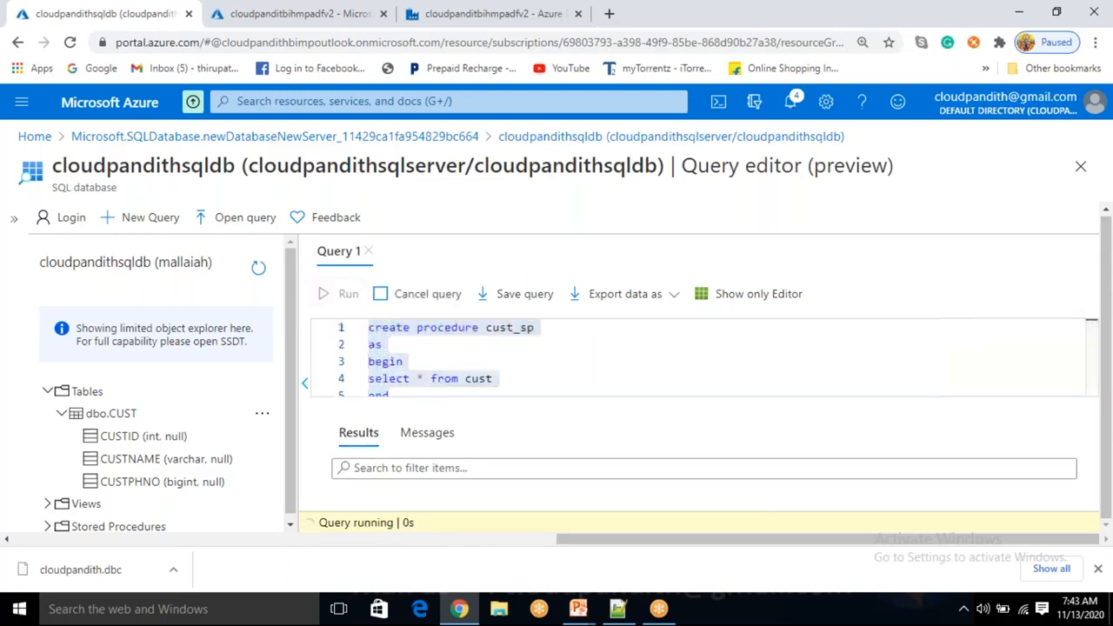
pyautogui.click(500, 375)
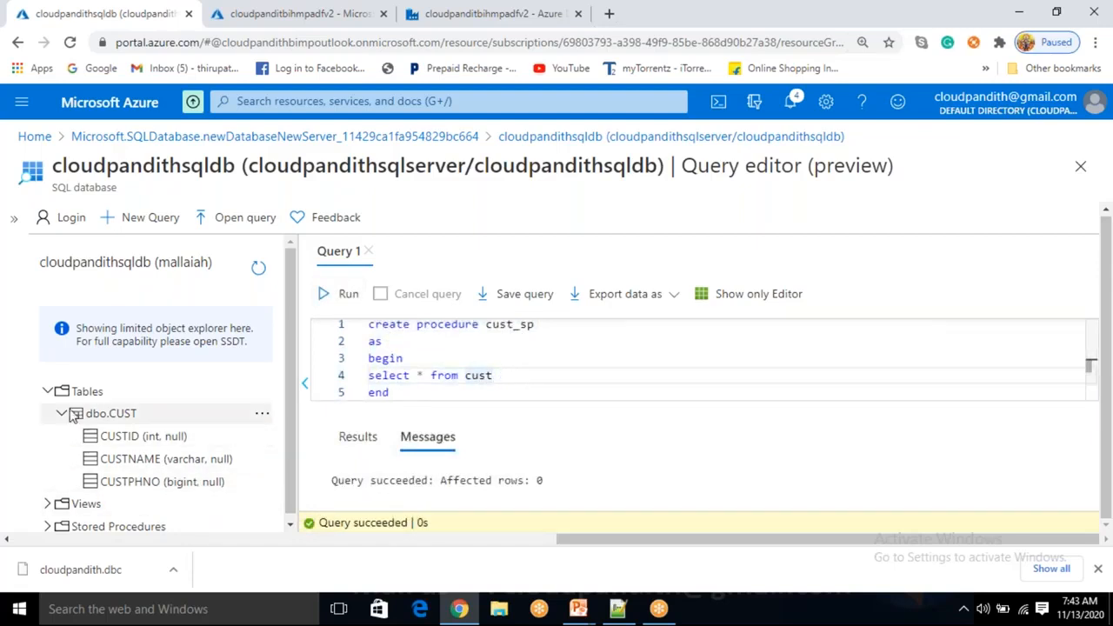
# Collapse Tables, expand Stored Procedures to see dbo.cust_sp, and run cust_sp in the editor
pyautogui.click(48, 391)
pyautogui.click(48, 437)
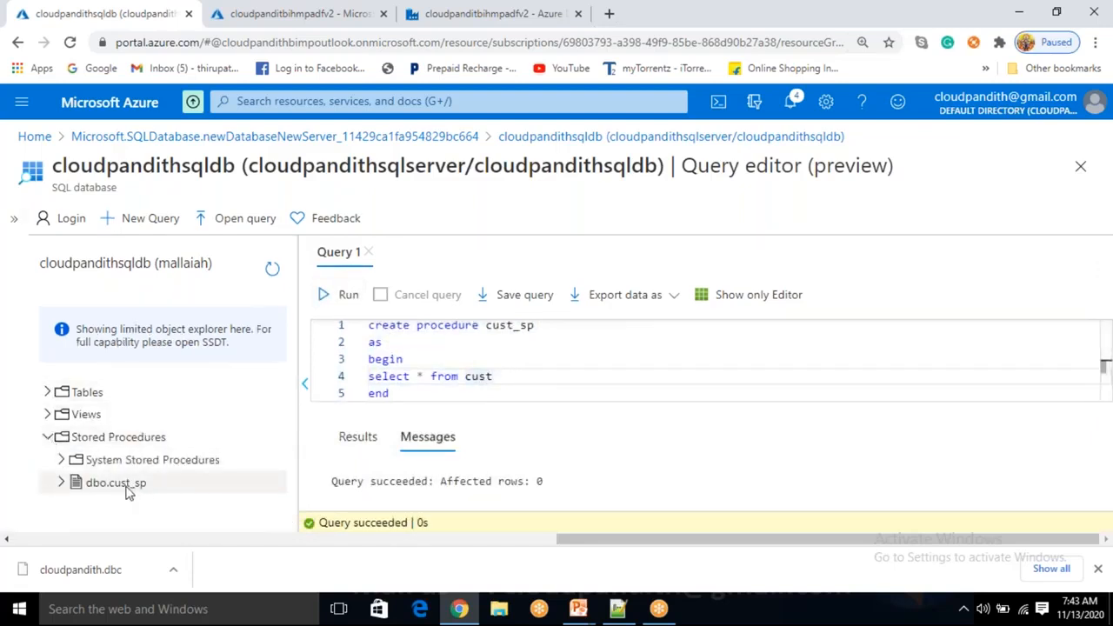
pyautogui.moveTo(455, 392); pyautogui.dragTo(348, 318)
pyautogui.press('Delete')
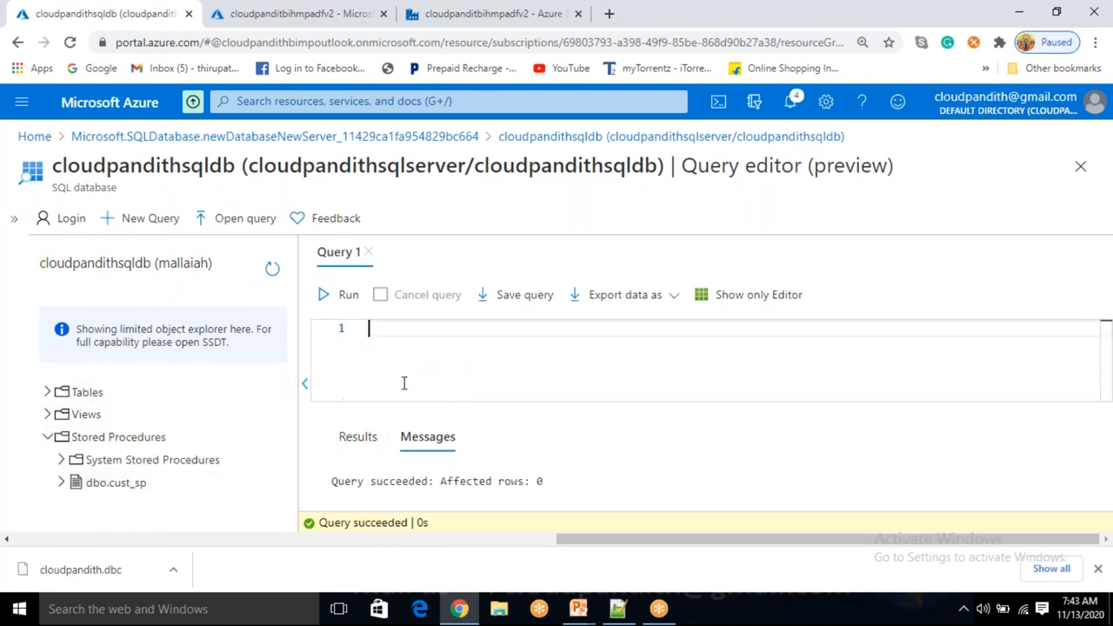
pyautogui.write('cust_sp')
pyautogui.click(347, 295)
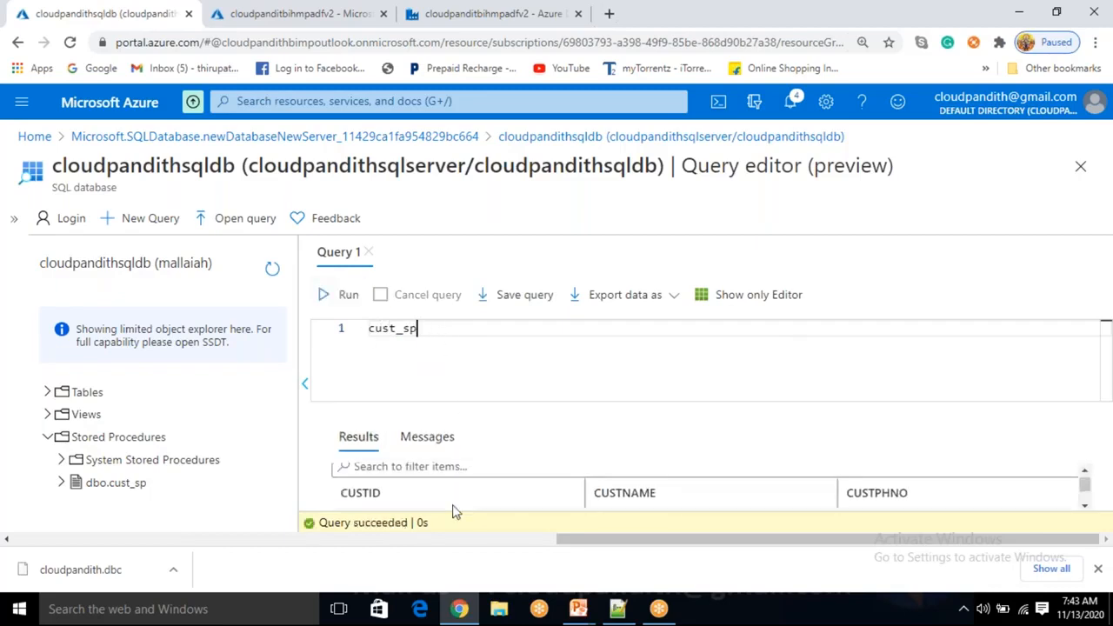
pyautogui.scroll(-3, 452, 510)
pyautogui.scroll(3, 453, 509)
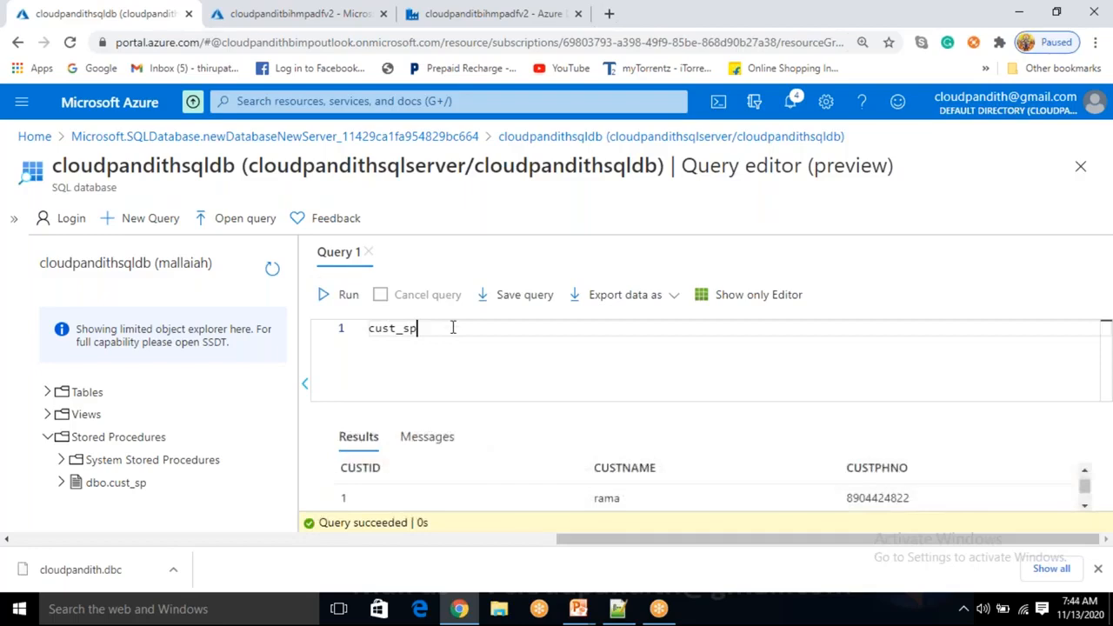
# Add exec cust_sp on a new line and run it alone, returning the CUST rows
pyautogui.press('Return')
pyautogui.write('exec cu')
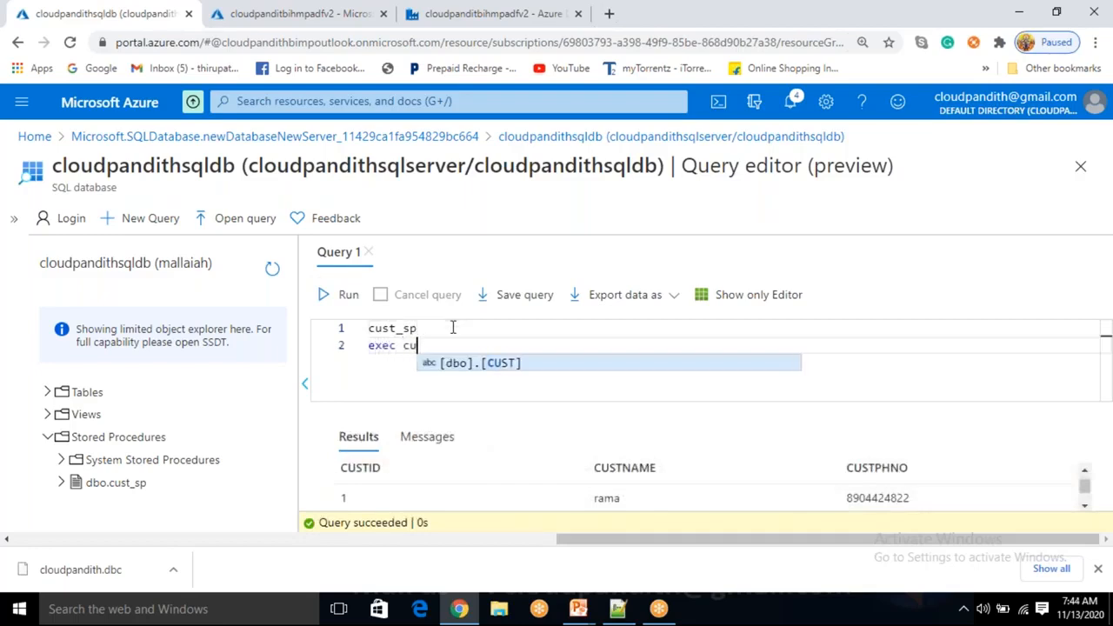
pyautogui.write('st_sp')
pyautogui.hotkey('shift', 'Home')
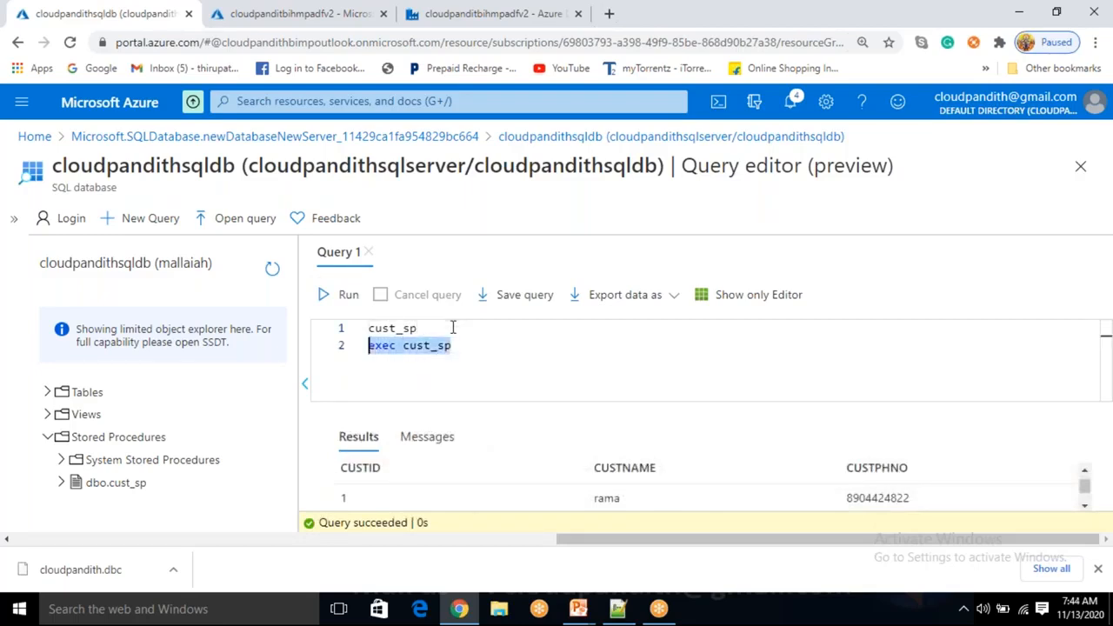
pyautogui.click(339, 295)
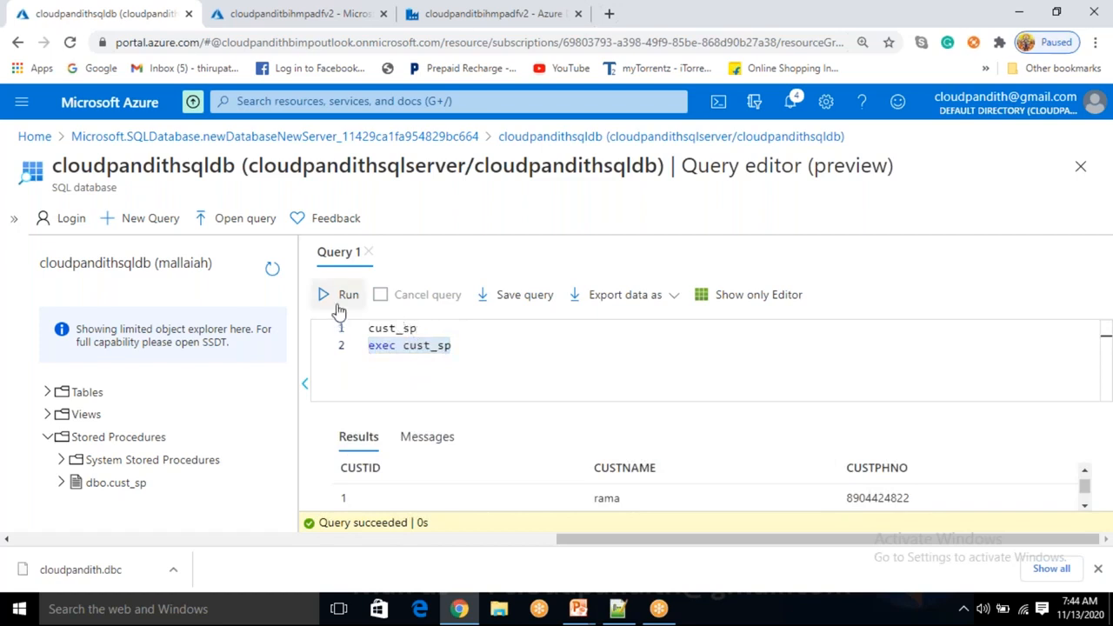
pyautogui.scroll(-2, 467, 491)
pyautogui.scroll(2, 467, 492)
pyautogui.scroll(-2, 467, 491)
# Clear both lines and begin a new statement with create proc
pyautogui.moveTo(453, 345); pyautogui.dragTo(334, 330)
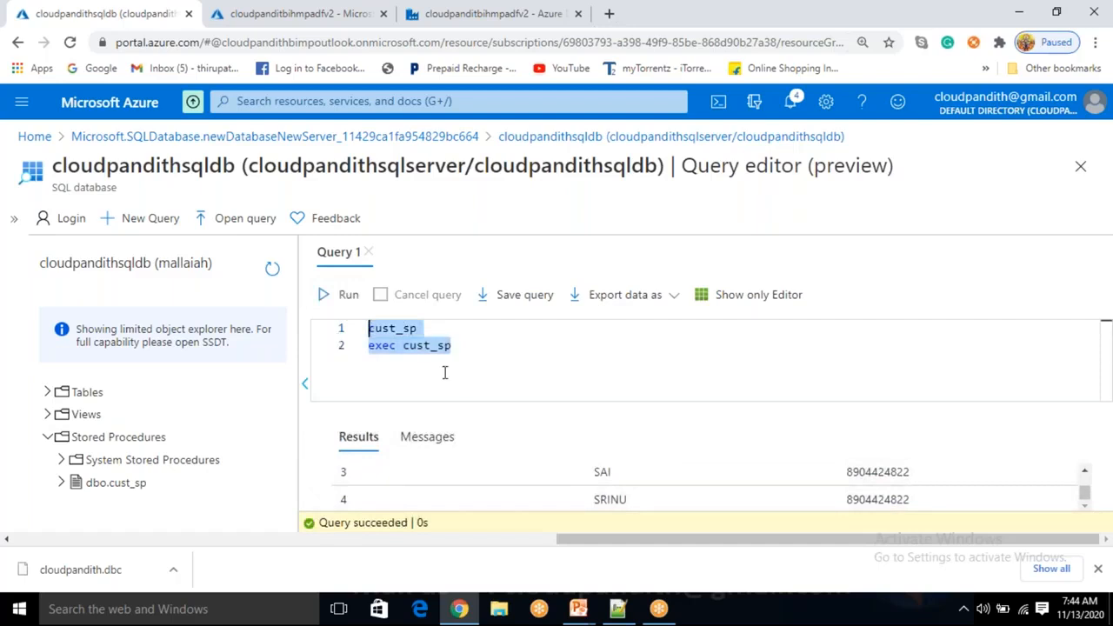
pyautogui.press('Delete')
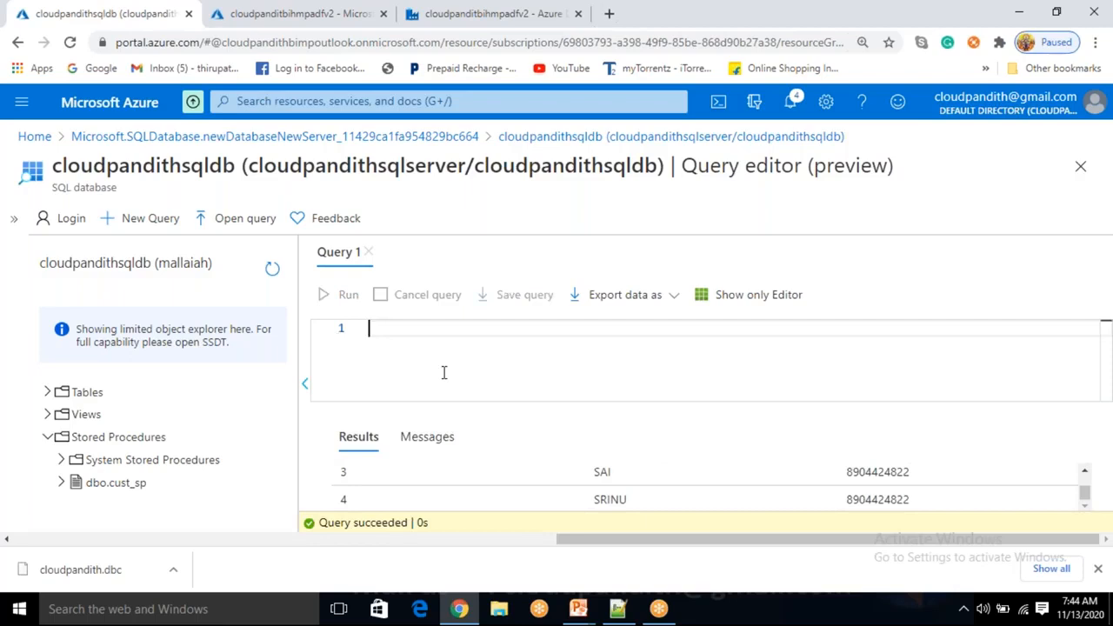
pyautogui.write('create proc')
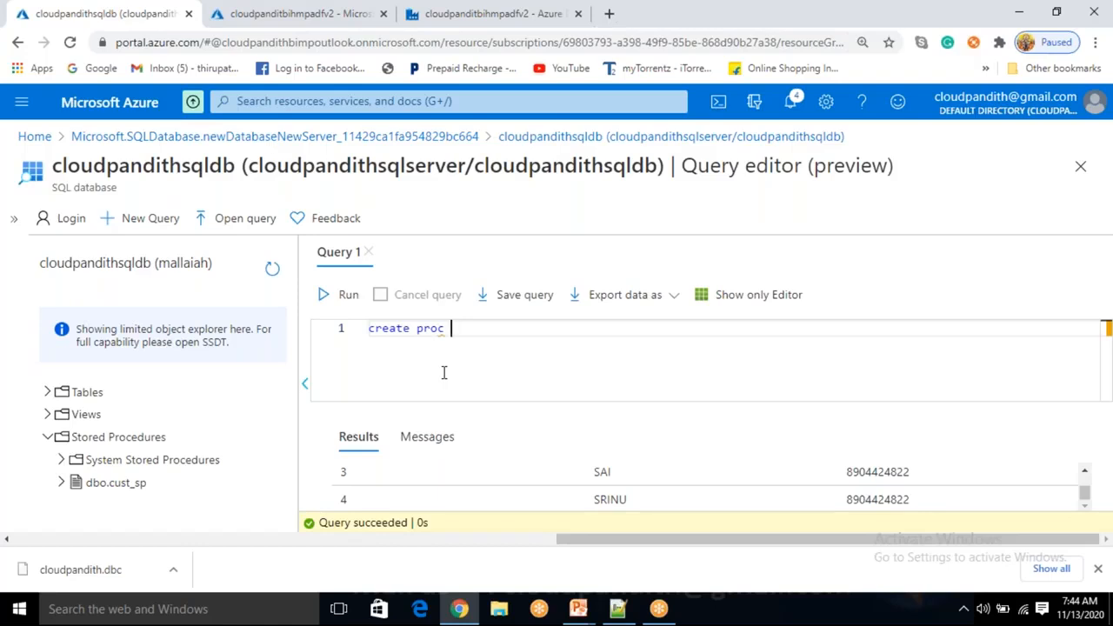
pyautogui.write('cust_sp1')
pyautogui.press('Return')
pyautogui.write('as')
pyautogui.press('BackSpace')
pyautogui.press('BackSpace')
pyautogui.press('BackSpace')
pyautogui.press('Return')
pyautogui.write('as')
pyautogui.press('Return')
pyautogui.write('begin')
pyautogui.press('Return')
pyautogui.press('Return')
pyautogui.write('end')
pyautogui.press('Up')
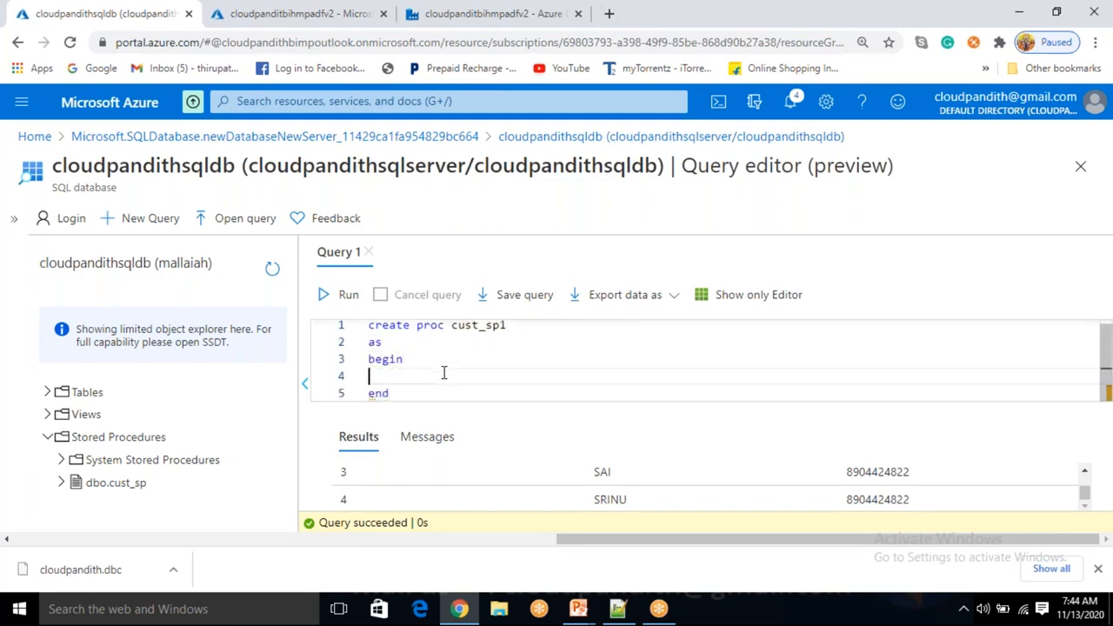
pyautogui.write('s')
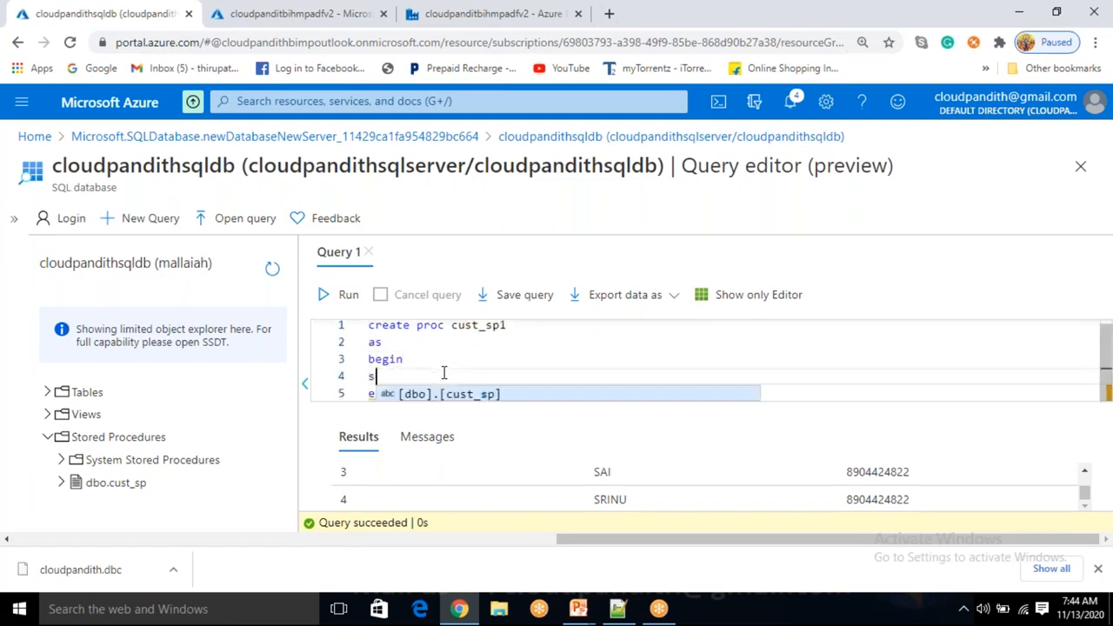
pyautogui.write('elect * from')
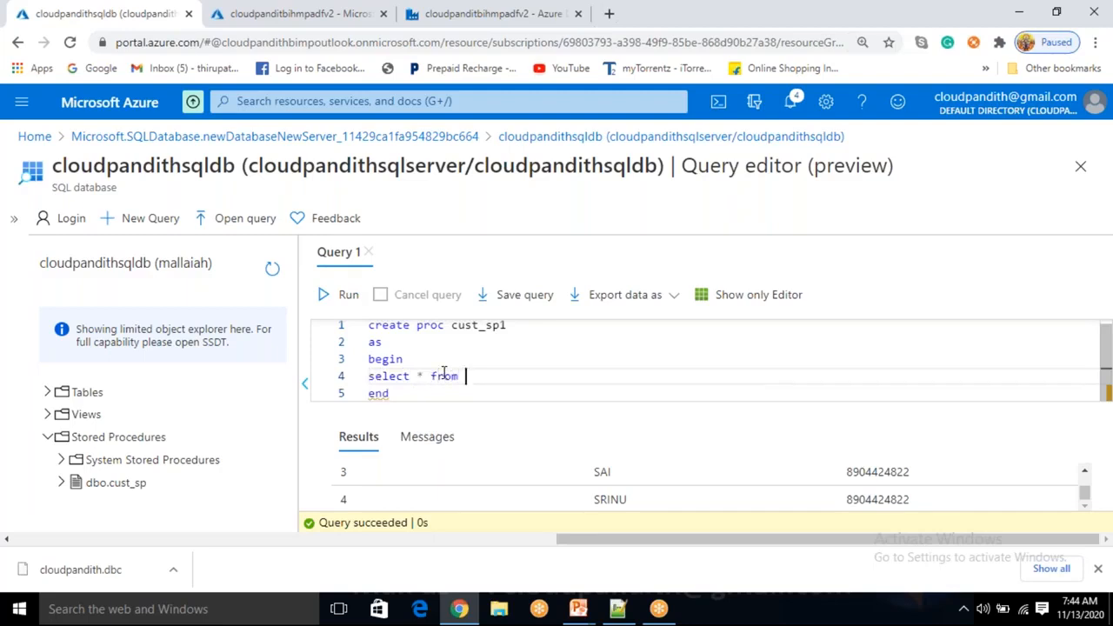
pyautogui.write(' cus')
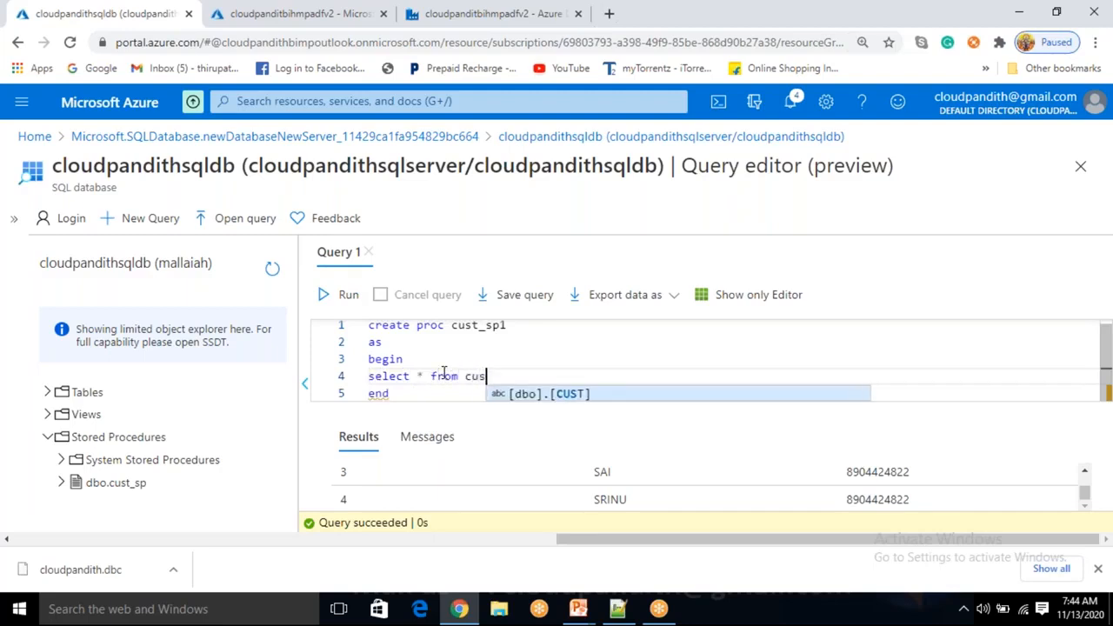
pyautogui.write('t where ')
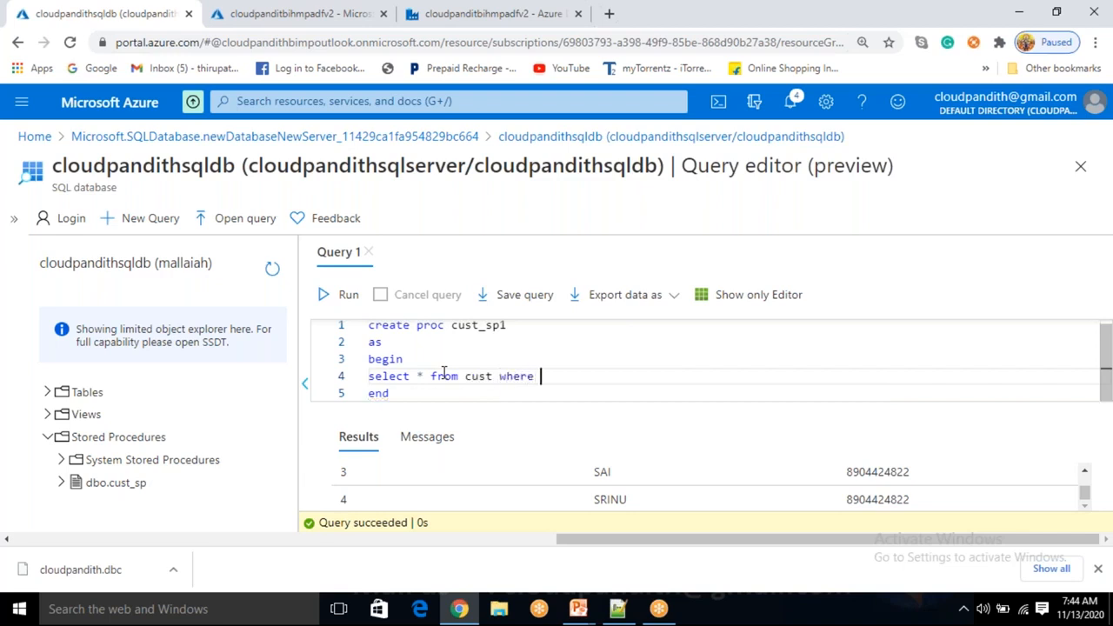
pyautogui.write('cid')
pyautogui.press('BackSpace')
pyautogui.write('=@pid')
pyautogui.press('Up')
pyautogui.press('Up')
pyautogui.press('Up')
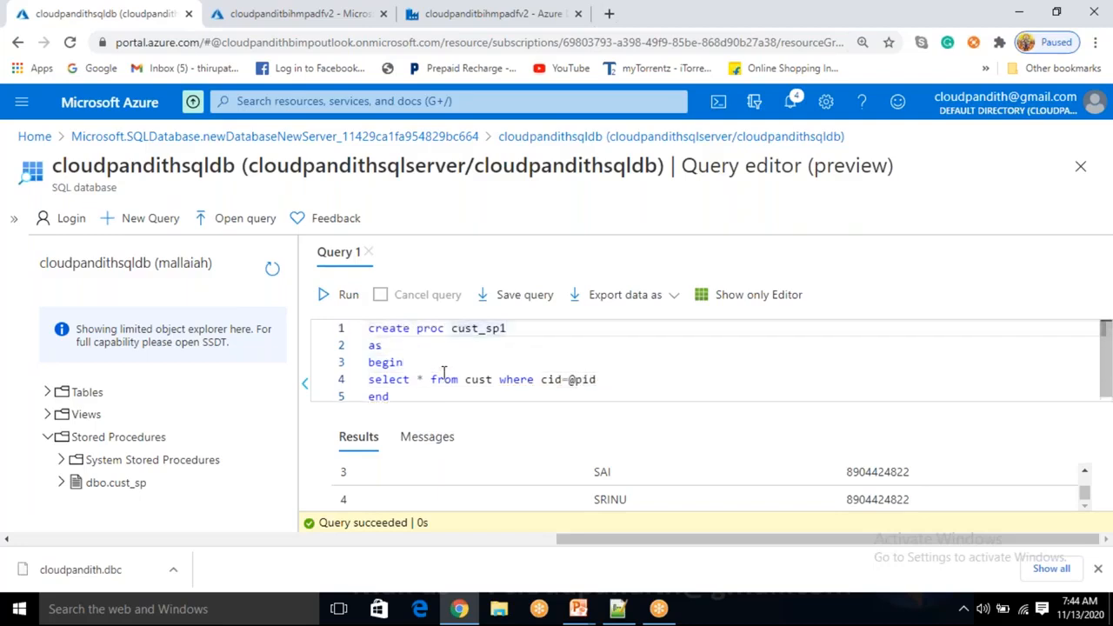
pyautogui.write('@pid int')
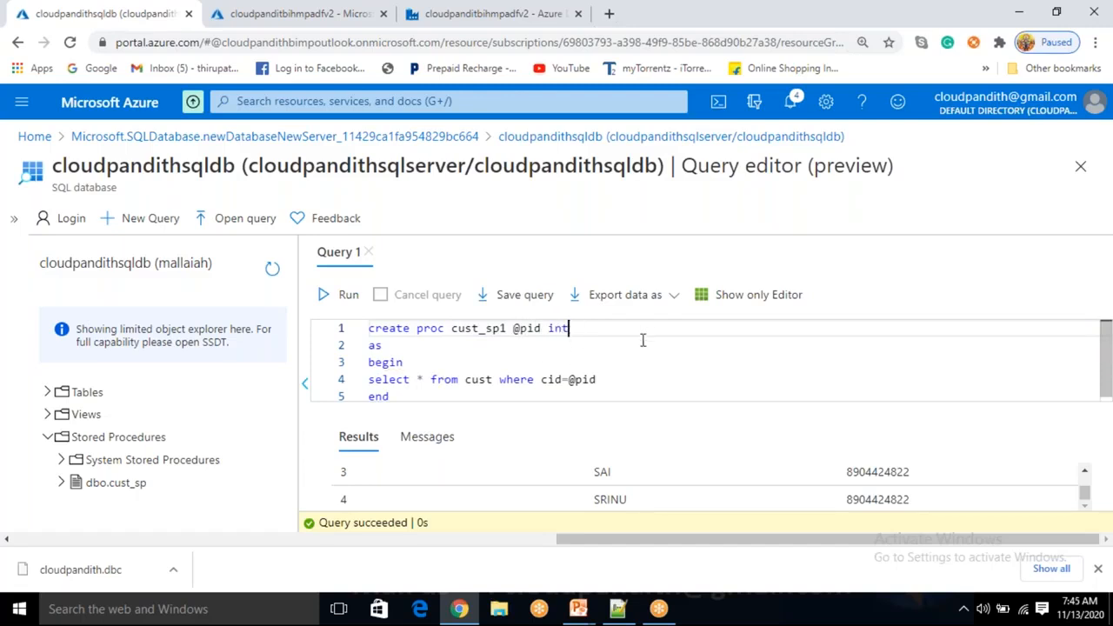
pyautogui.click(397, 397)
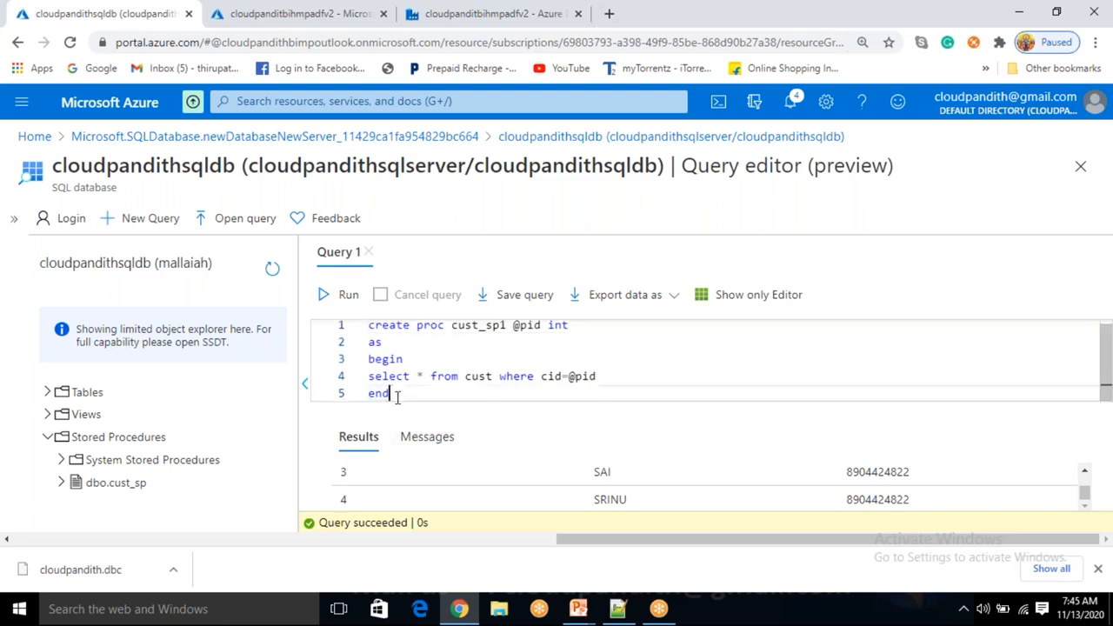
pyautogui.click(547, 376)
pyautogui.write('ust')
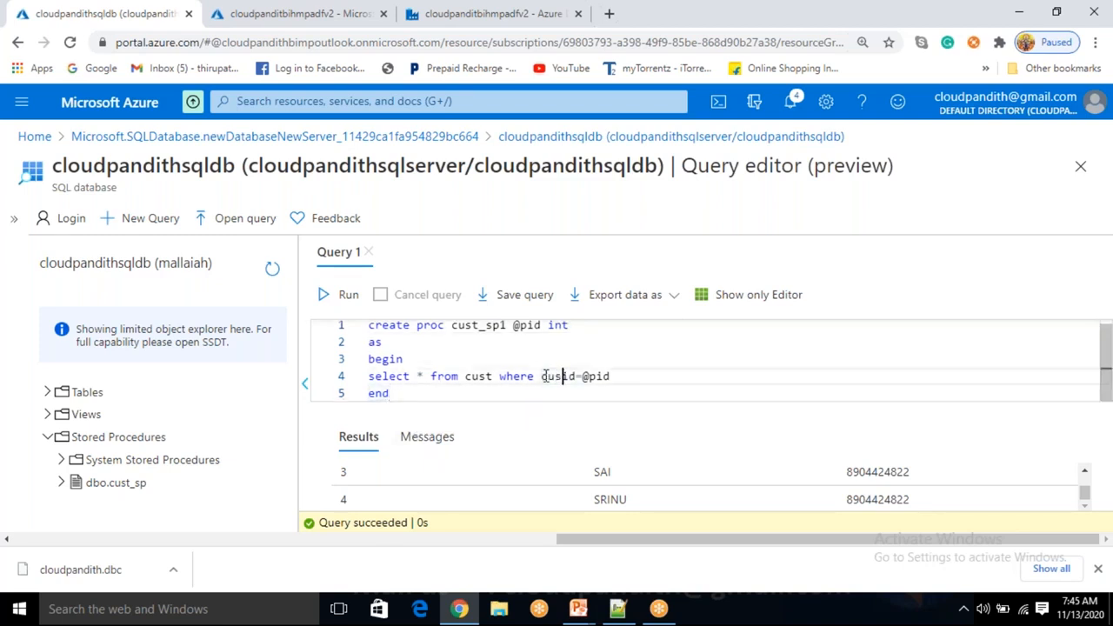
pyautogui.scroll(3, 495, 487)
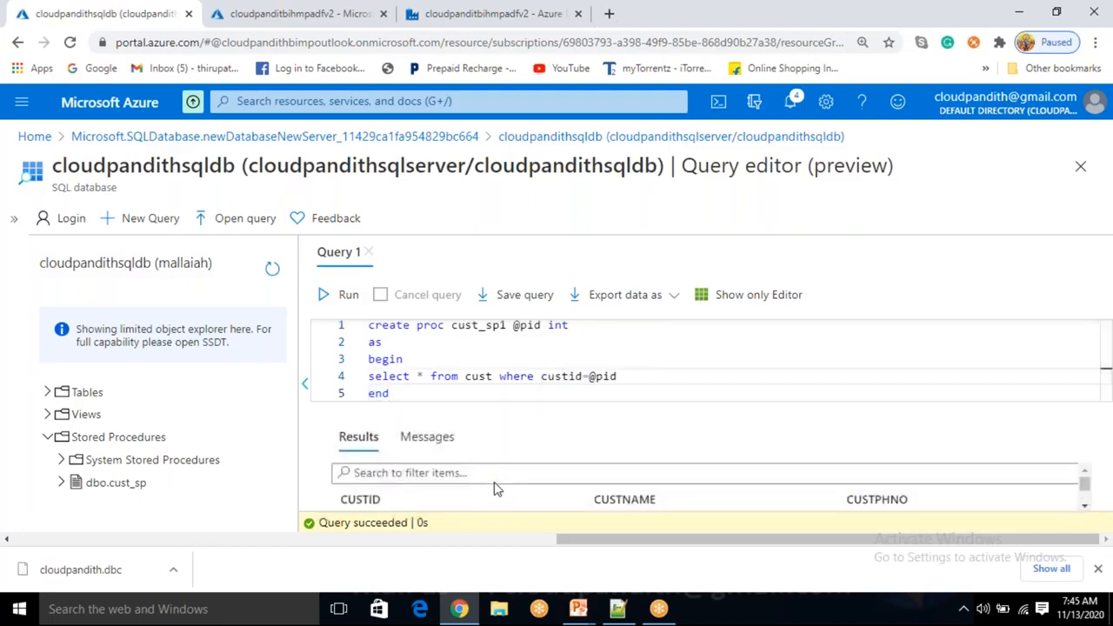
pyautogui.moveTo(391, 394); pyautogui.dragTo(368, 326)
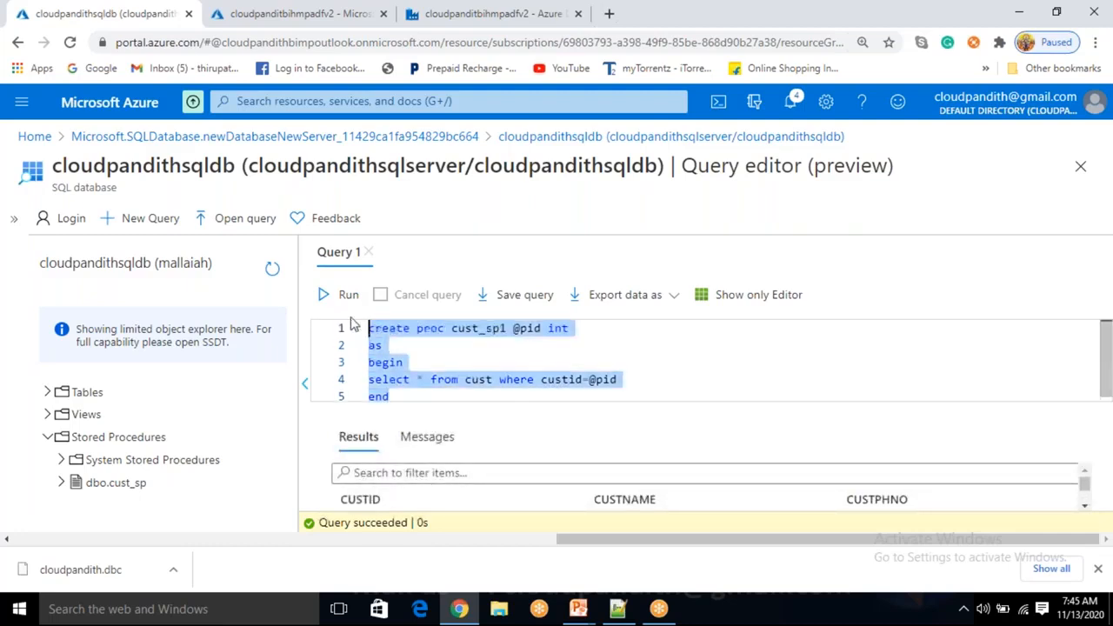
# Create cust_sp1, then run 'cust_sp1 1' and check its result row and messages
pyautogui.click(346, 295)
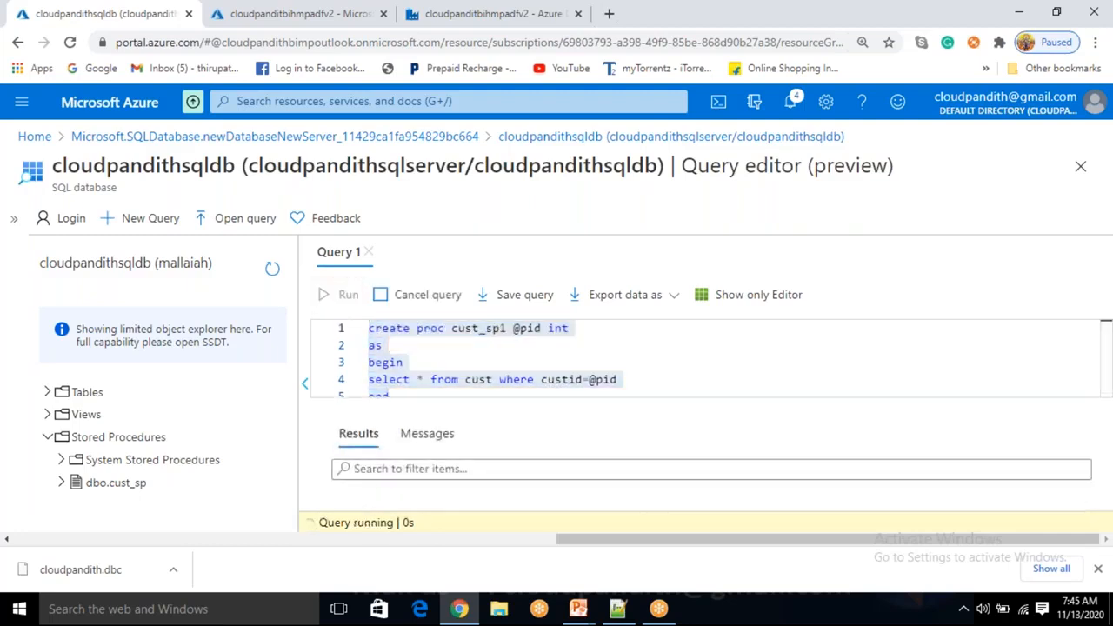
pyautogui.click(477, 367)
pyautogui.click(454, 330)
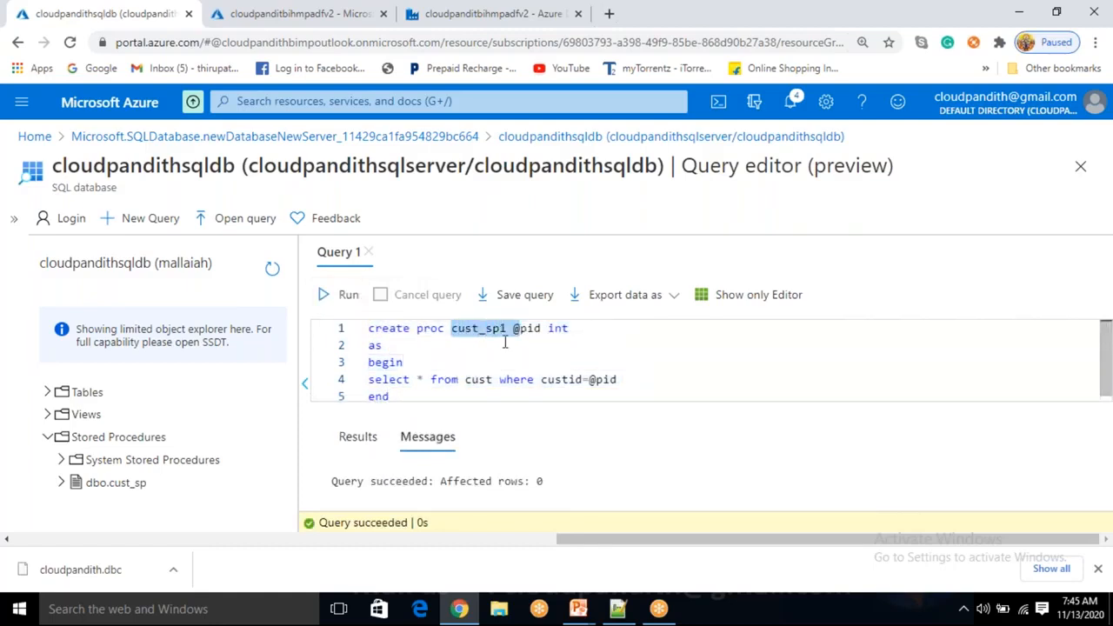
pyautogui.click(405, 396)
pyautogui.hotkey('ctrl', 'a')
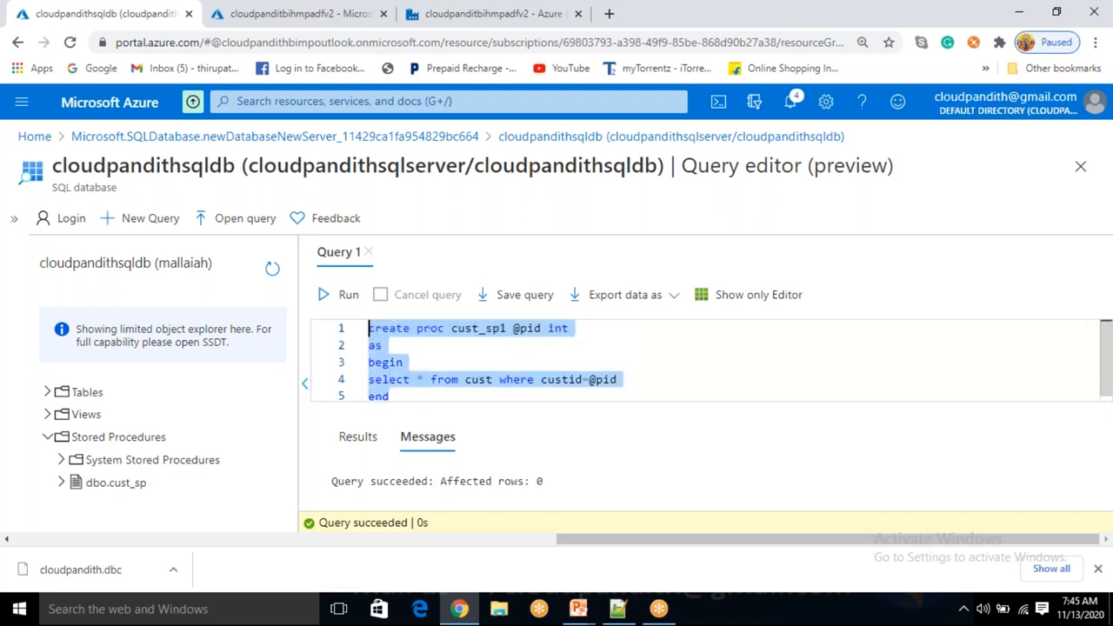
pyautogui.write('cust_sp')
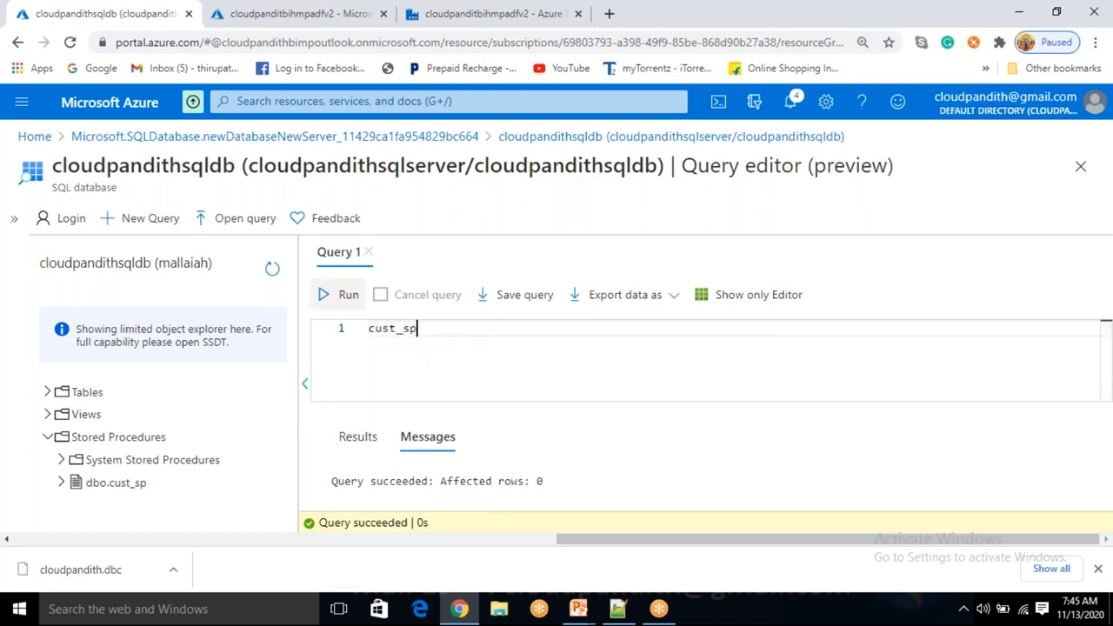
pyautogui.write('1 1')
pyautogui.click(341, 297)
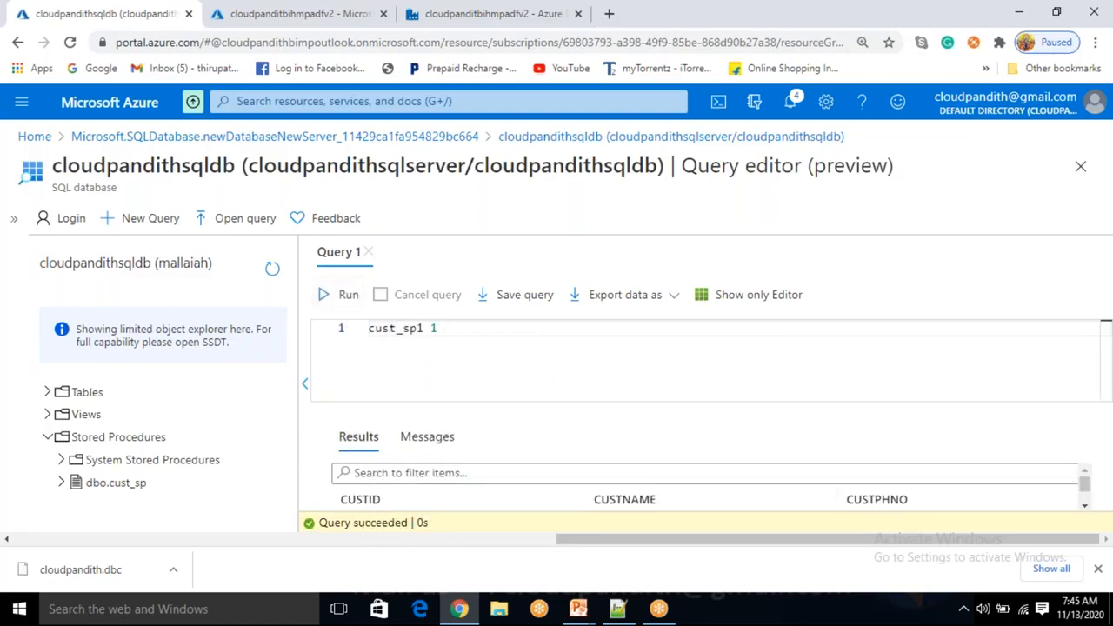
pyautogui.click(429, 436)
pyautogui.click(358, 437)
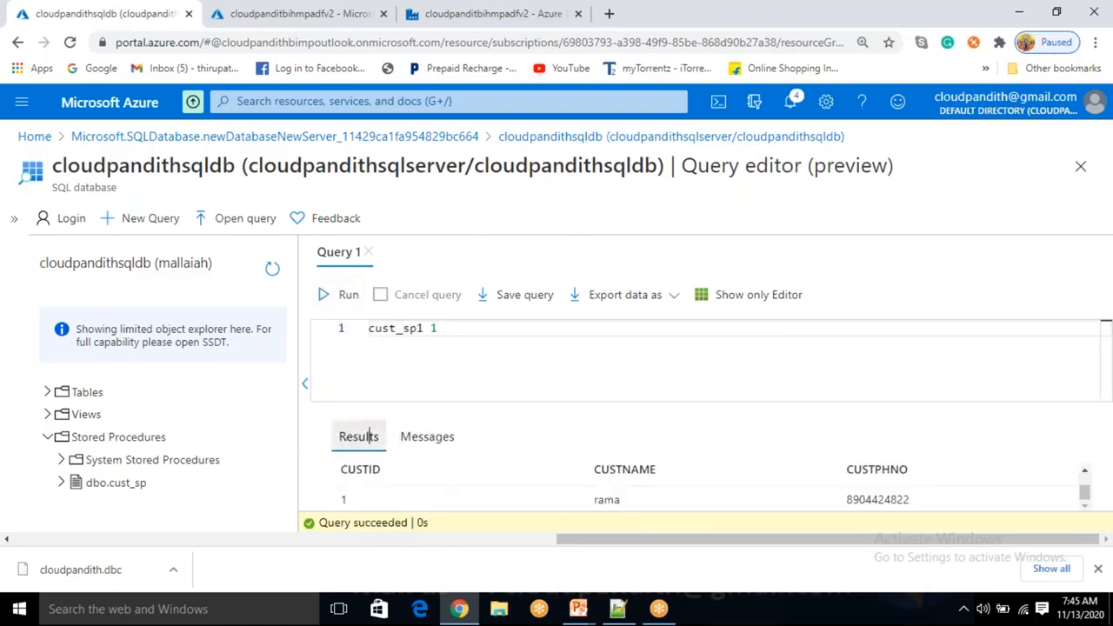
# Rerun the procedure as 'cust_sp1 2' and review its result row and messages
pyautogui.click(465, 335)
pyautogui.press('BackSpace')
pyautogui.write('2')
pyautogui.click(347, 296)
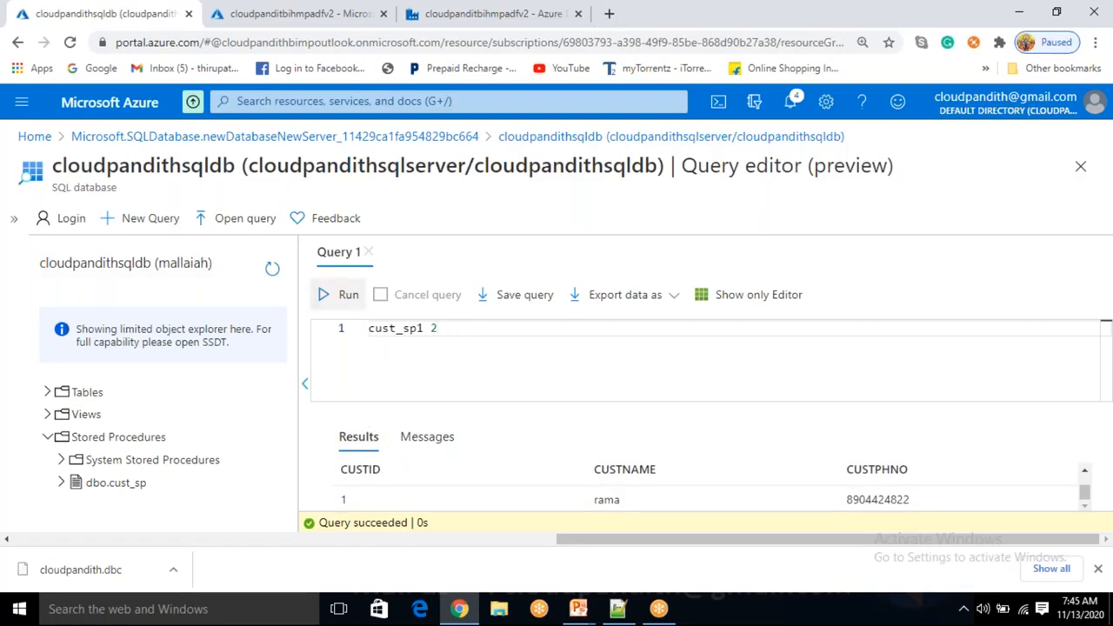
pyautogui.click(427, 438)
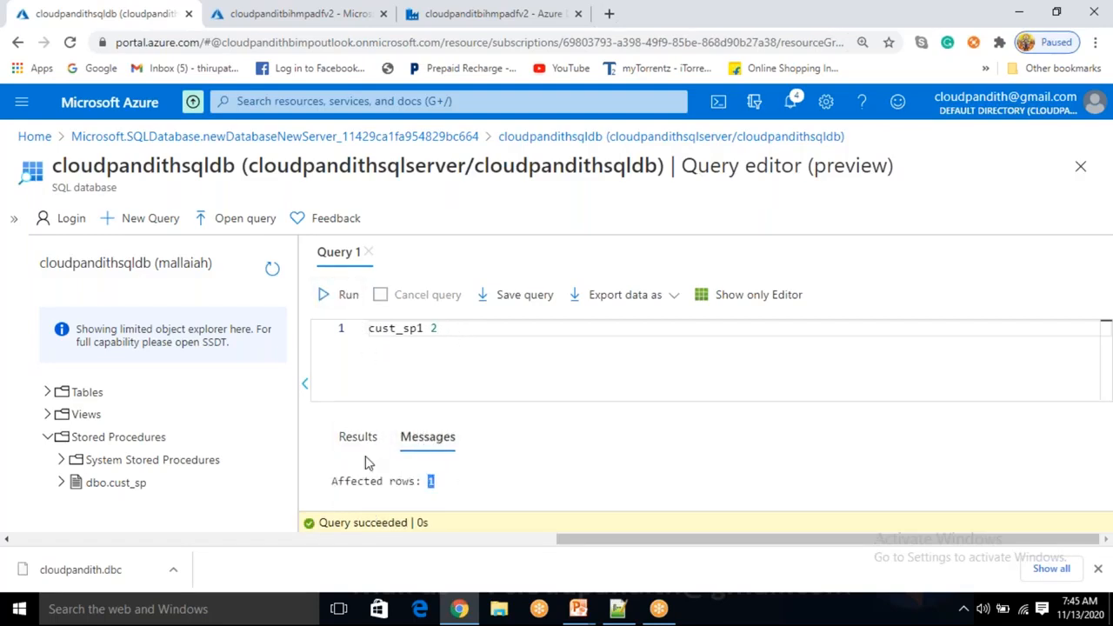
pyautogui.click(369, 437)
pyautogui.click(430, 437)
# Rerun as 'cust_sp1 3' to show customer 3's row, then select the call text
pyautogui.click(446, 328)
pyautogui.press('BackSpace')
pyautogui.write('3')
pyautogui.click(341, 296)
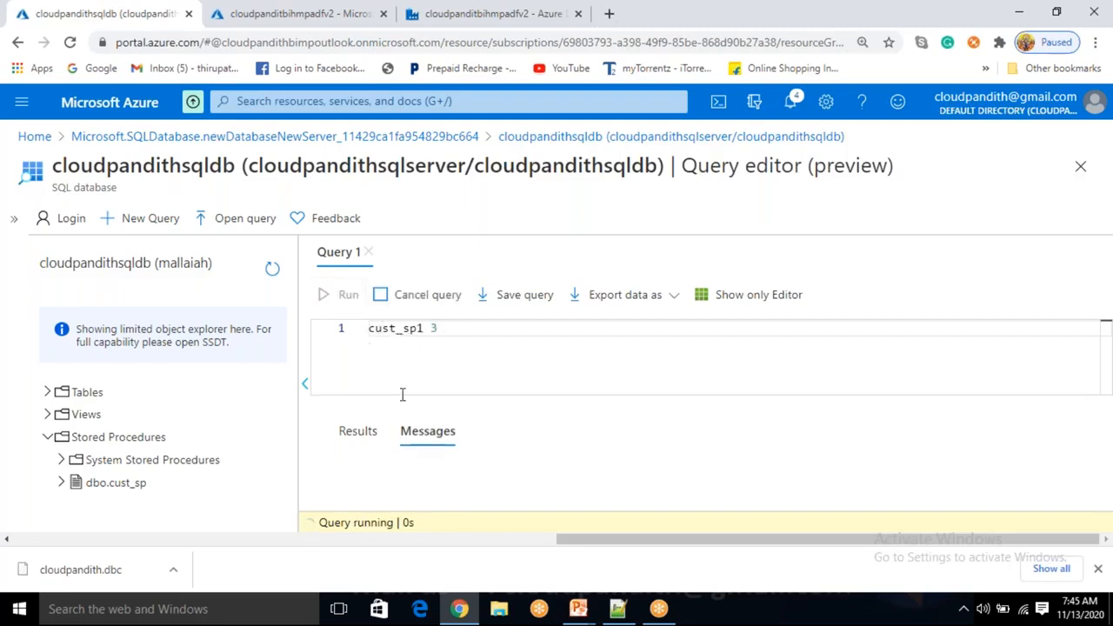
pyautogui.click(449, 448)
pyautogui.click(358, 437)
pyautogui.click(416, 438)
pyautogui.click(365, 436)
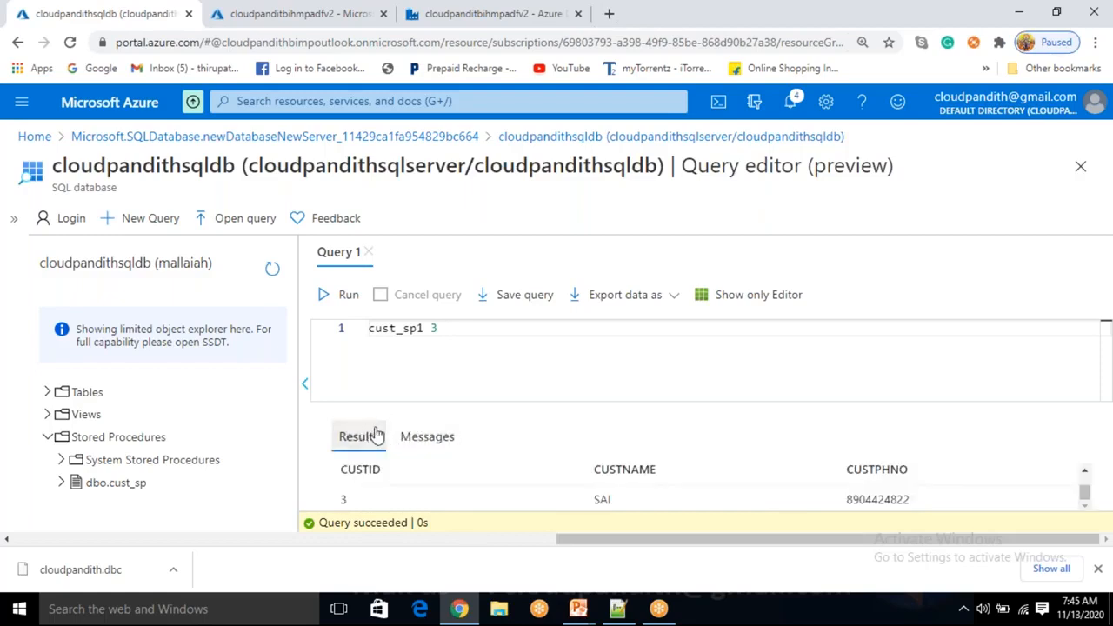
pyautogui.moveTo(436, 329); pyautogui.dragTo(359, 331)
pyautogui.click(499, 356)
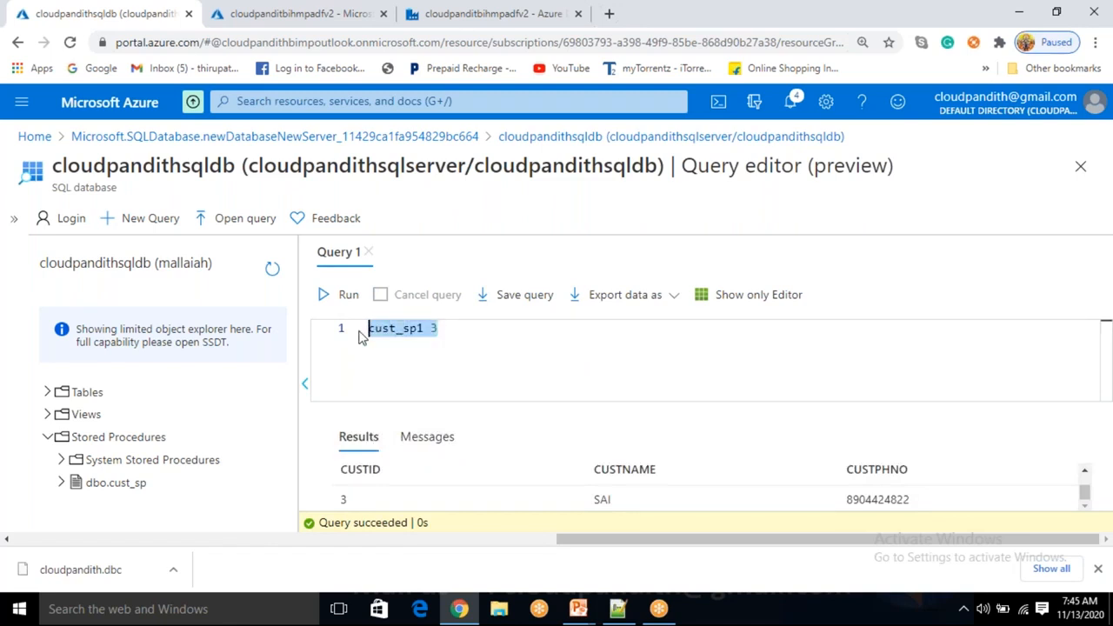
# Clear the query editor and switch to the Data Factory tab showing Linked services
pyautogui.press('BackSpace')
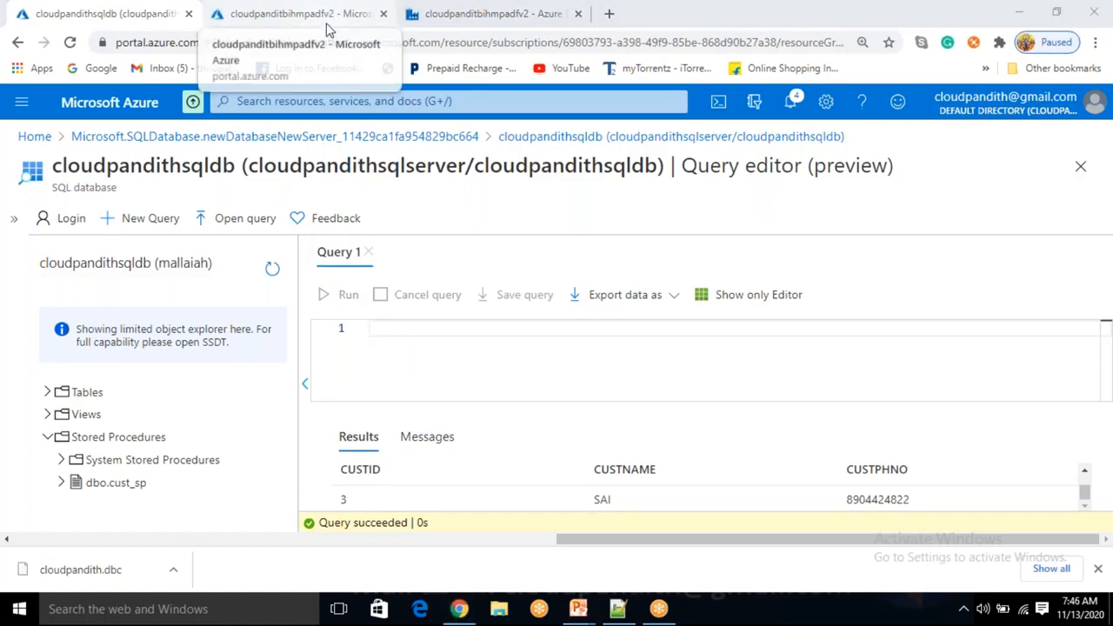
pyautogui.click(412, 346)
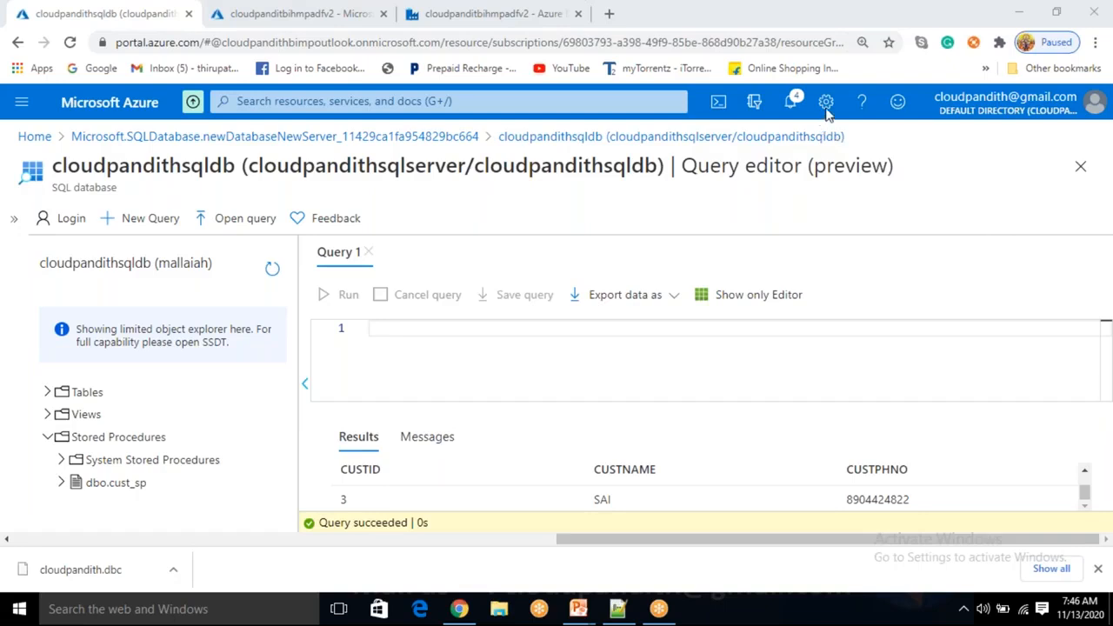
pyautogui.click(399, 359)
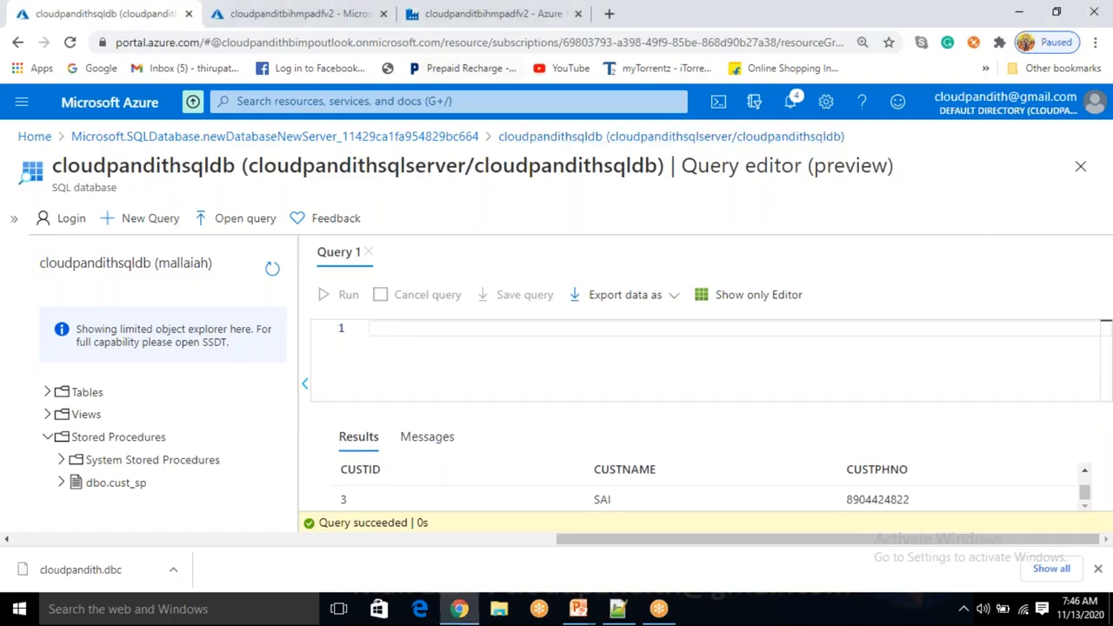
pyautogui.click(450, 15)
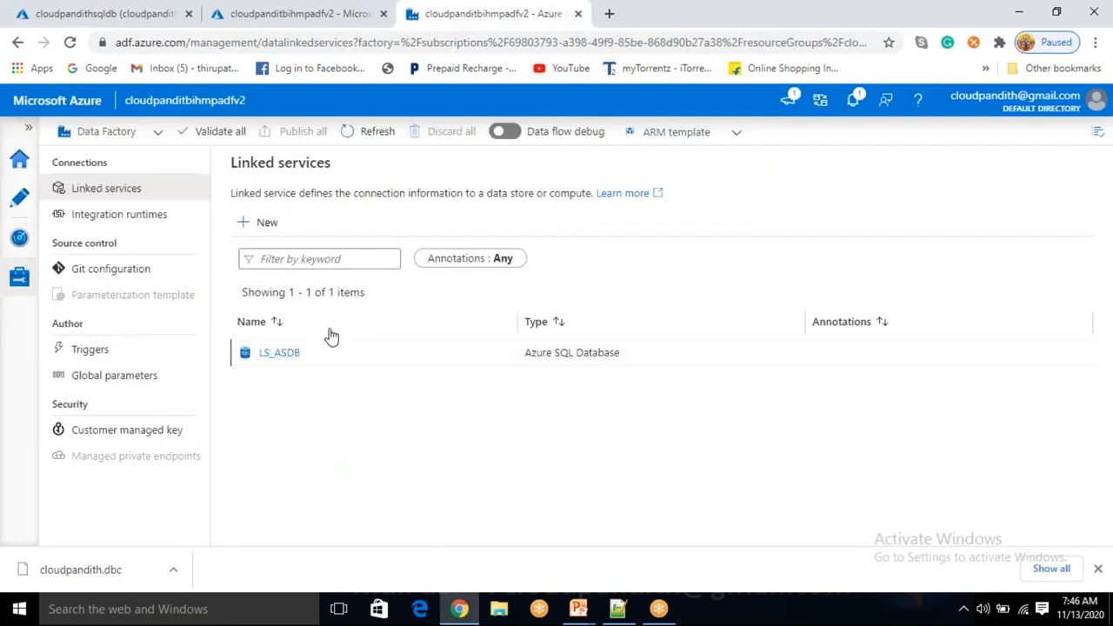
# Open the Author workspace to show the empty Factory Resources list
pyautogui.click(19, 206)
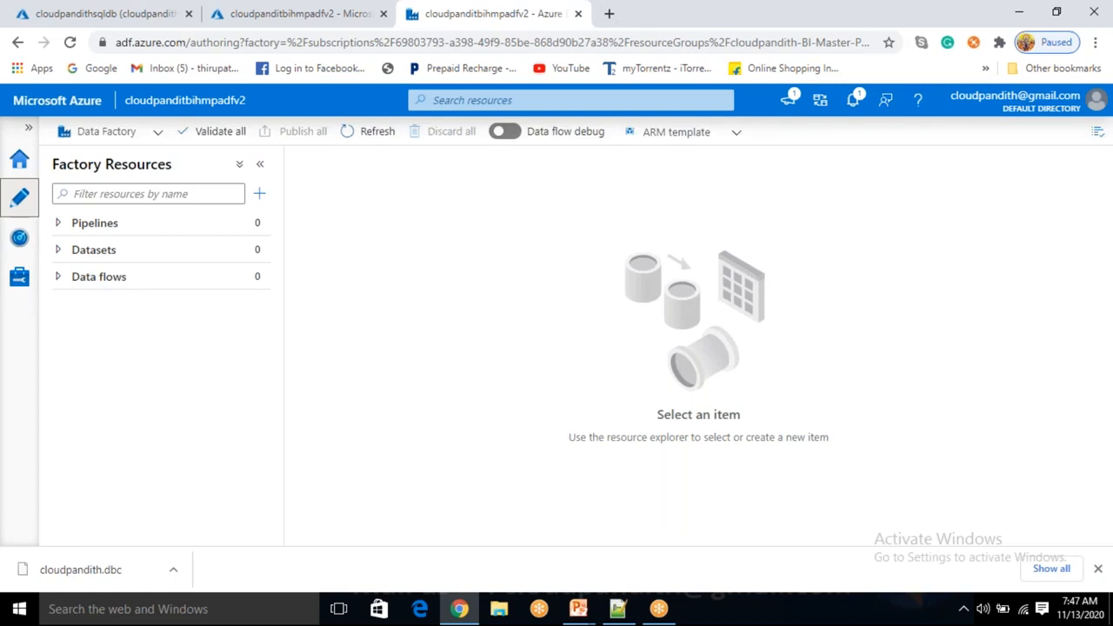
# Start a new dataset and choose Azure SQL Database as its data store
pyautogui.click(257, 253)
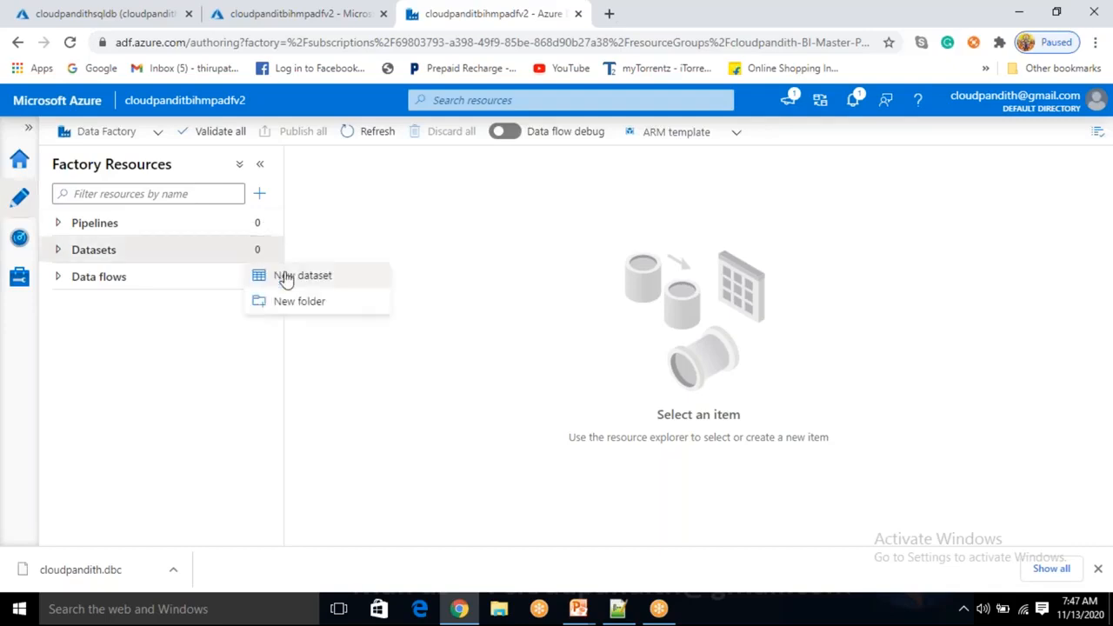
pyautogui.click(295, 276)
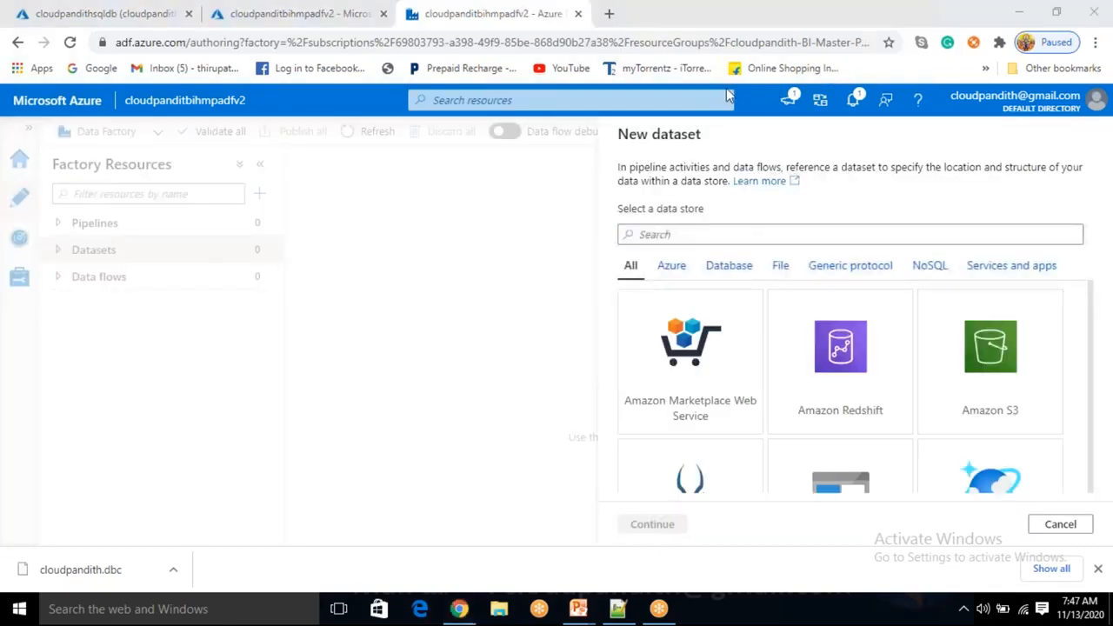
pyautogui.scroll(-1, 869, 424)
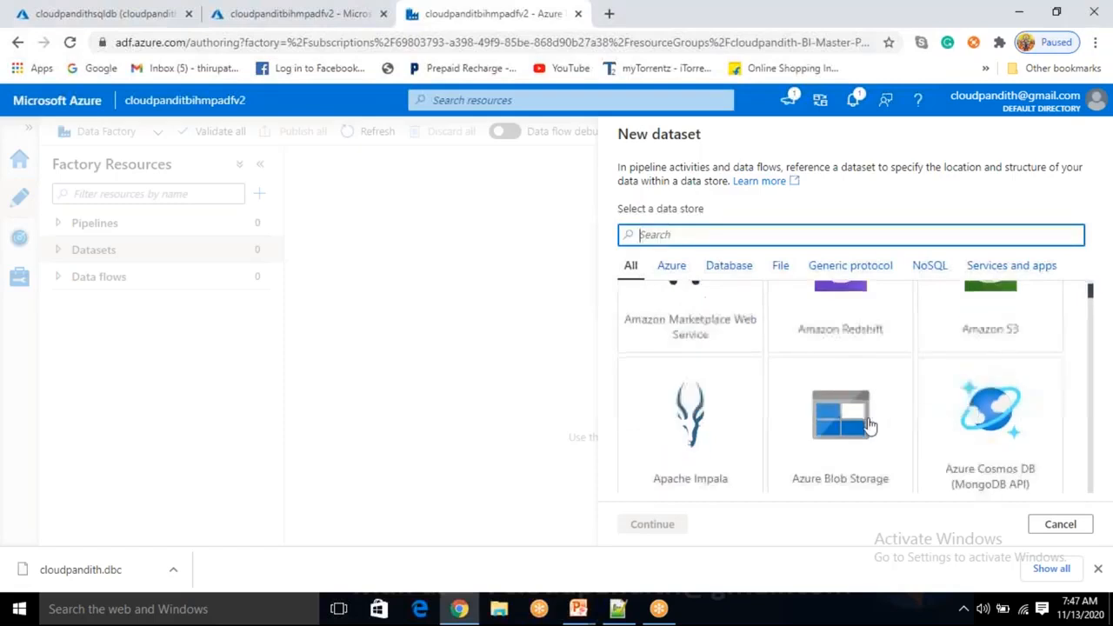
pyautogui.click(870, 424)
pyautogui.click(695, 234)
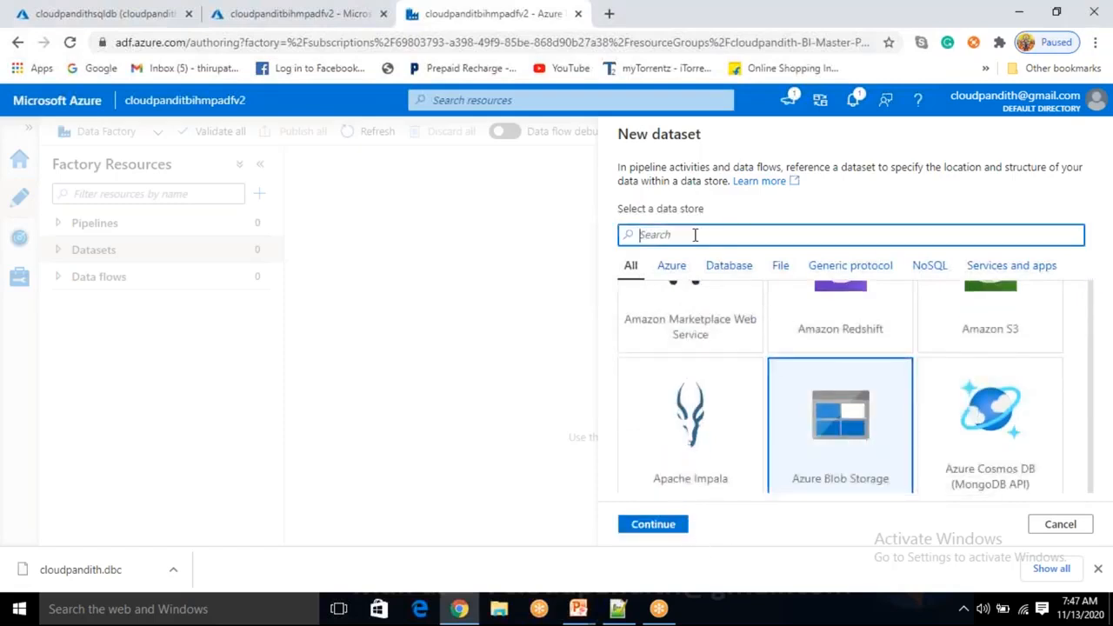
pyautogui.write('sql data')
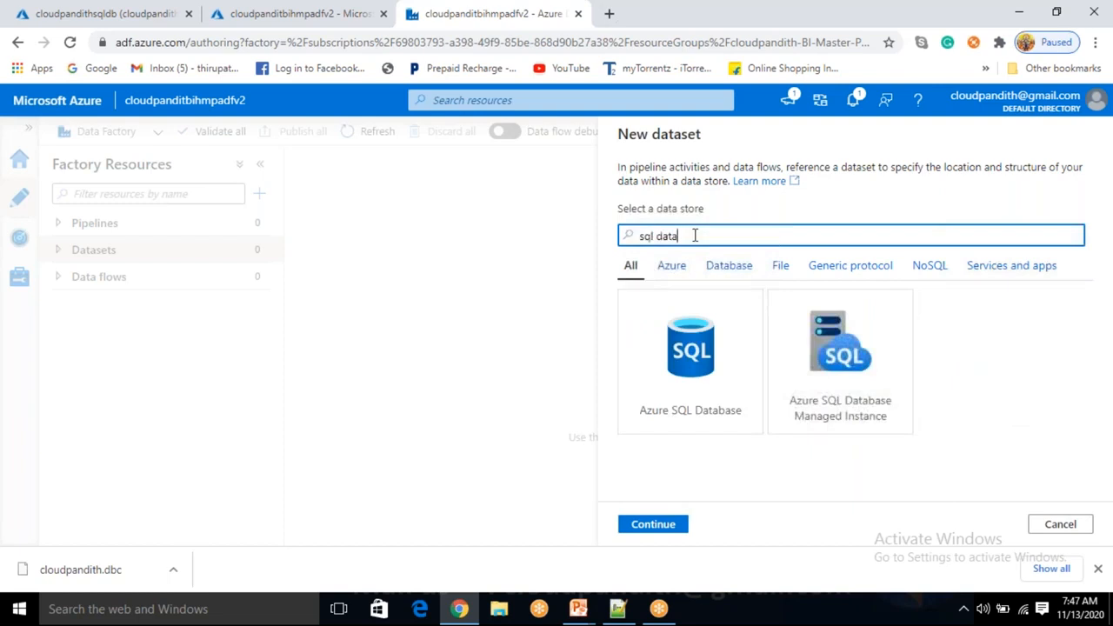
pyautogui.click(722, 396)
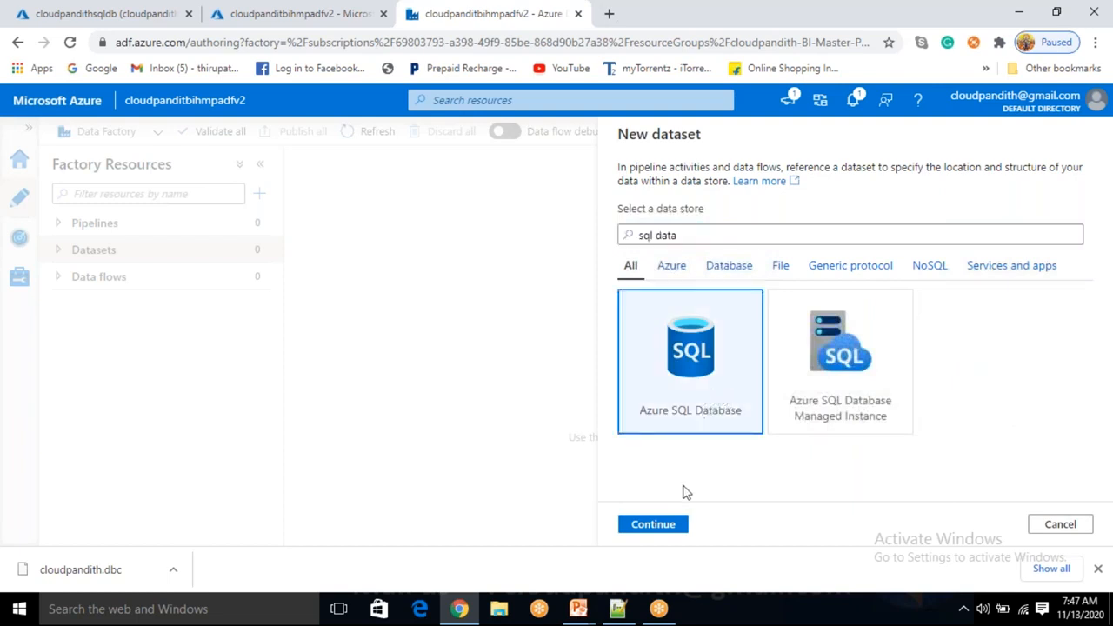
pyautogui.click(654, 525)
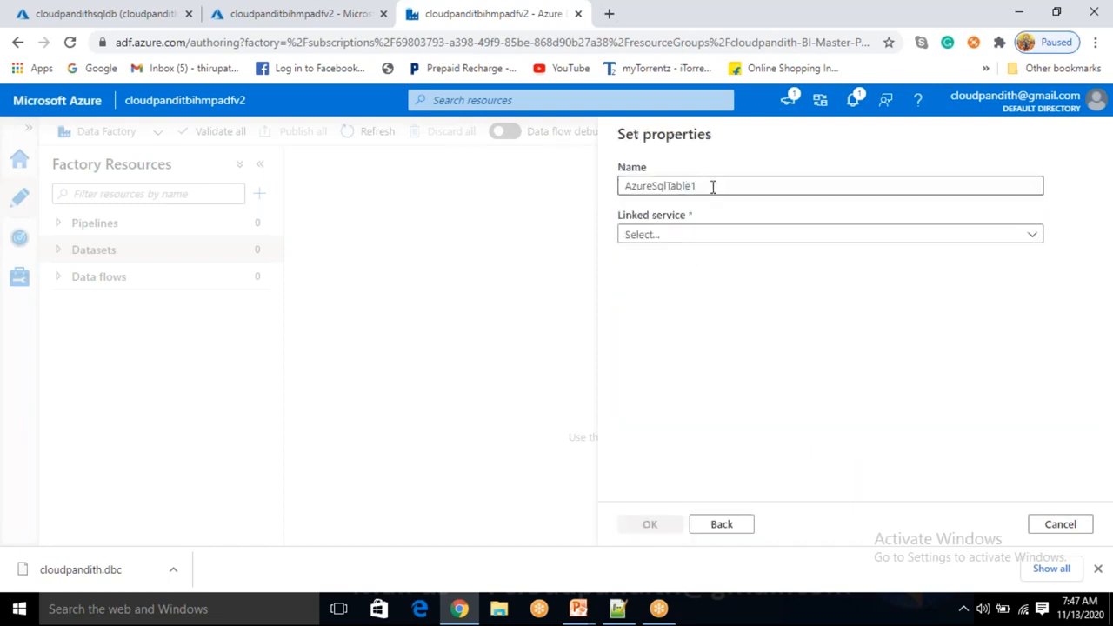
# Name it DS_ASDB_Fullsource, link it to LS_ASDB with table dbo.CUST, and create it
pyautogui.press('BackSpace')
pyautogui.write('DS_ASDB')
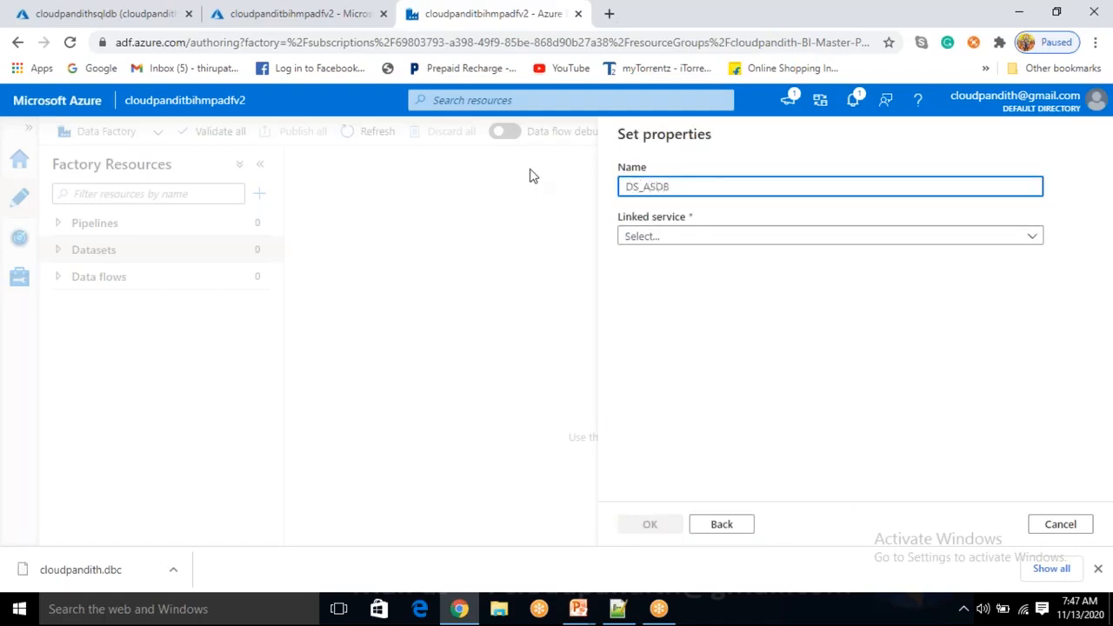
pyautogui.write('_fULsOU')
pyautogui.press('BackSpace')
pyautogui.press('BackSpace')
pyautogui.write('S')
pyautogui.write('ourcef')
pyautogui.press('Left')
pyautogui.press('Left')
pyautogui.press('Left')
pyautogui.write('Full')
pyautogui.press('Delete')
pyautogui.write('s')
pyautogui.click(686, 236)
pyautogui.click(673, 340)
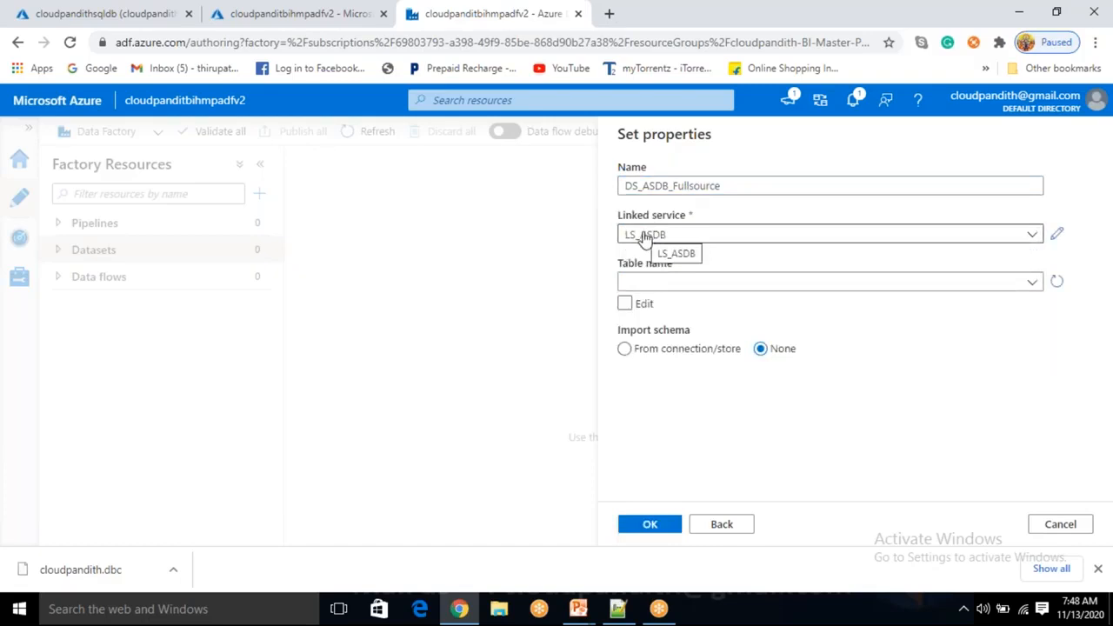
pyautogui.click(666, 284)
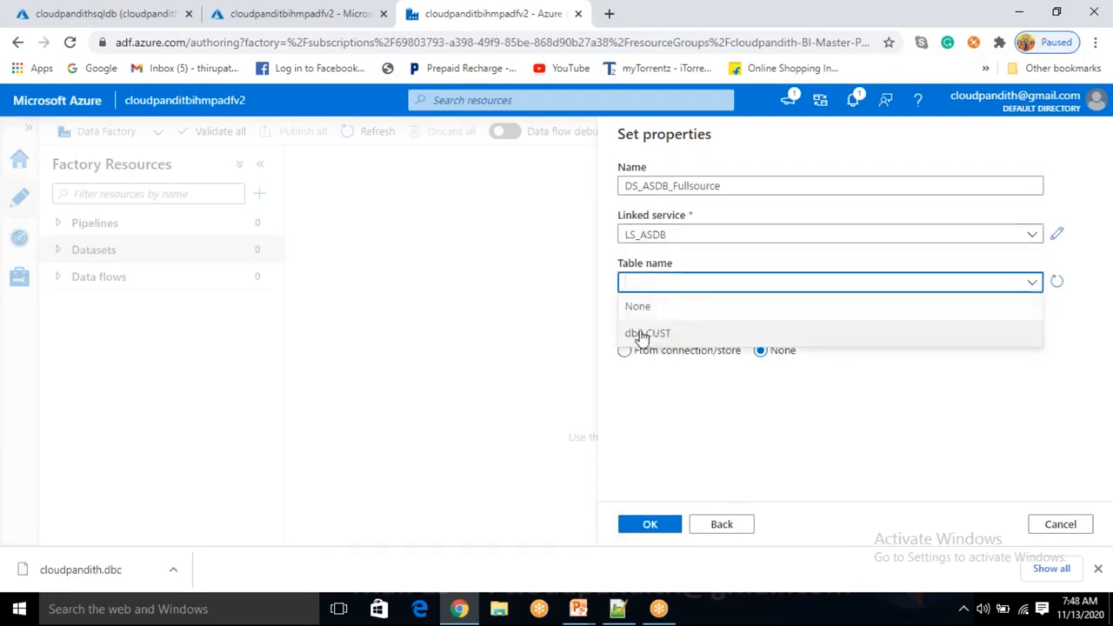
pyautogui.click(663, 334)
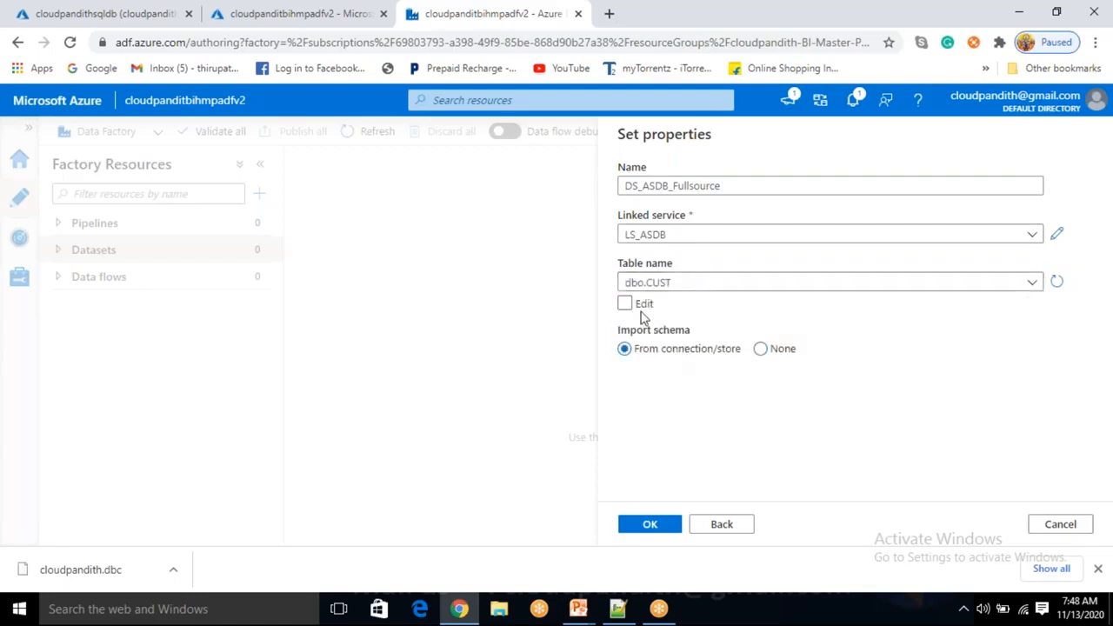
pyautogui.click(661, 527)
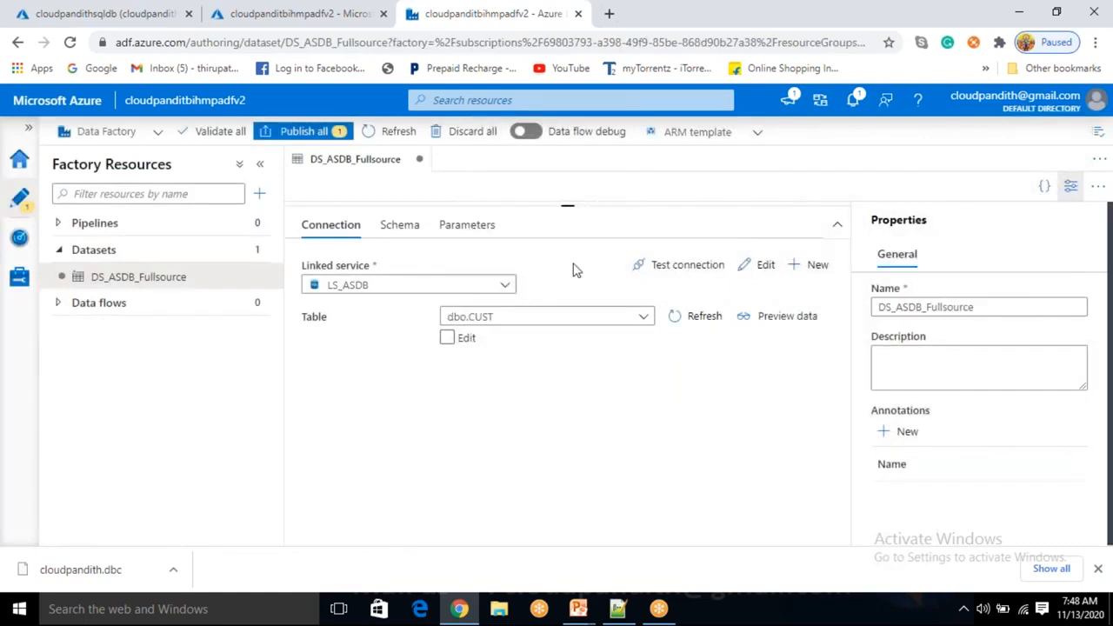
# Preview the dbo.CUST rows, then close the preview and hide the properties panel
pyautogui.click(773, 318)
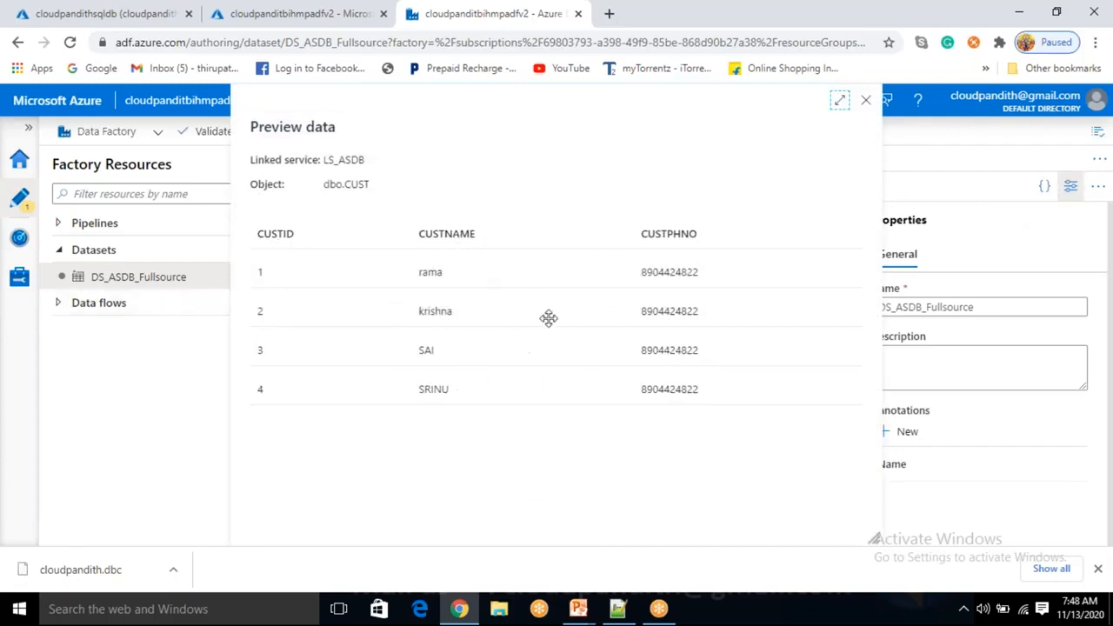
pyautogui.click(866, 102)
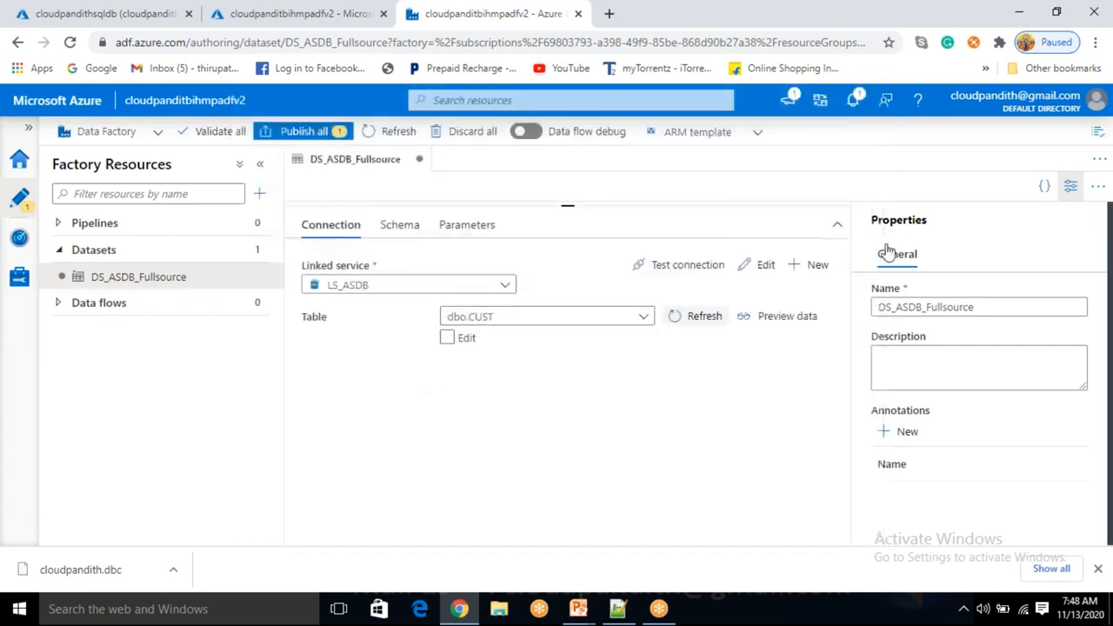
pyautogui.click(1071, 188)
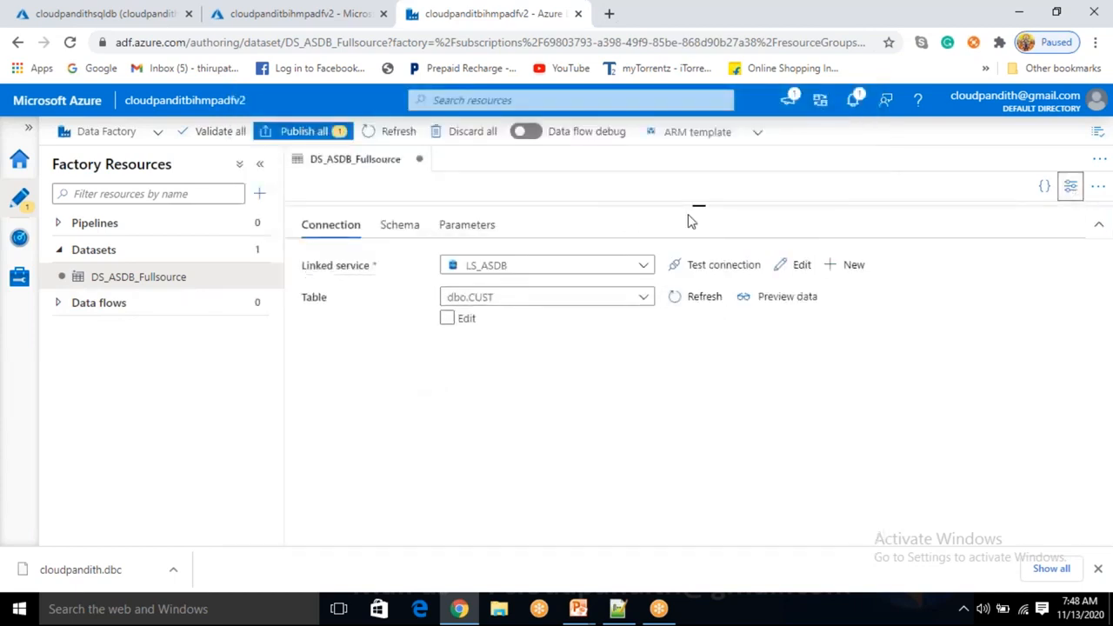
pyautogui.moveTo(698, 205); pyautogui.dragTo(728, 369)
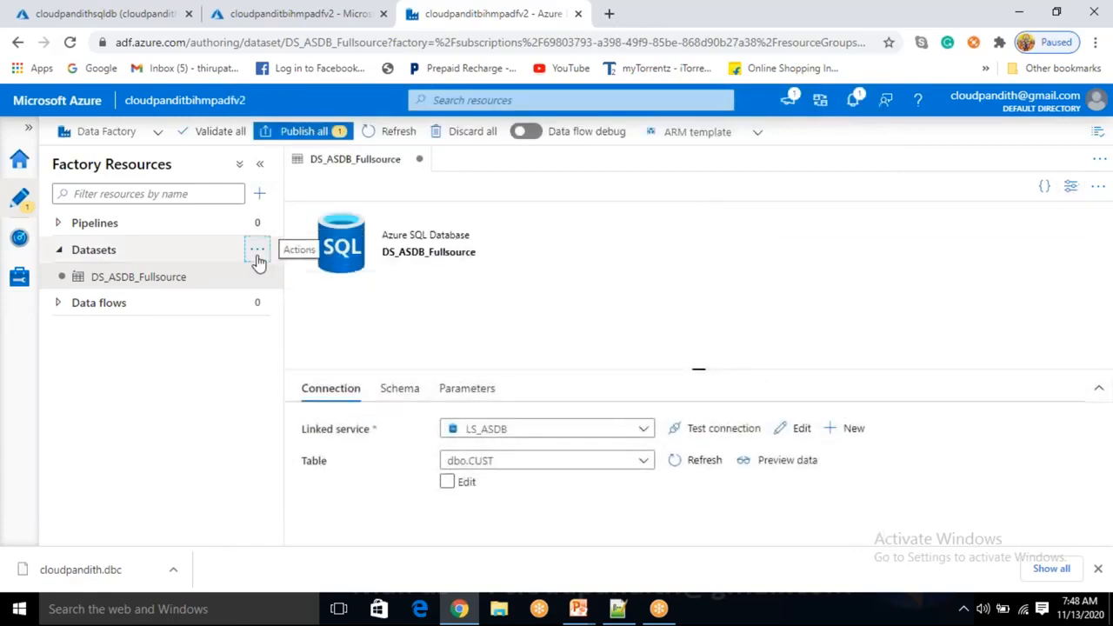
# Start another new dataset from the Datasets actions menu
pyautogui.click(258, 250)
pyautogui.click(282, 283)
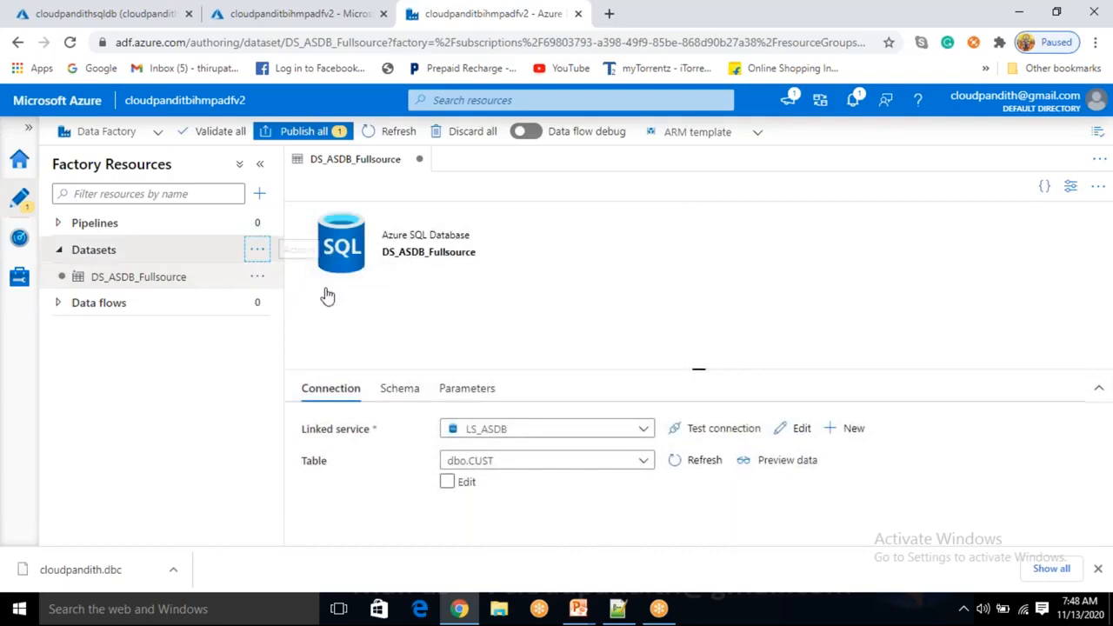
pyautogui.scroll(-2, 868, 476)
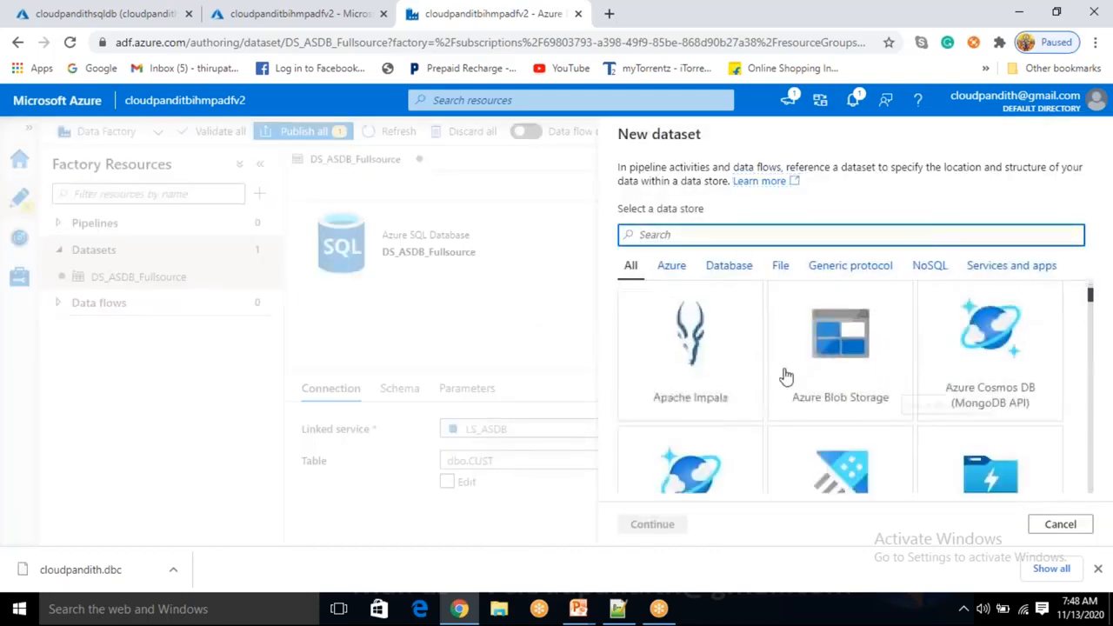
# Pick Azure SQL Database from the Azure data stores and select the default name AzureSqlTable1
pyautogui.click(719, 270)
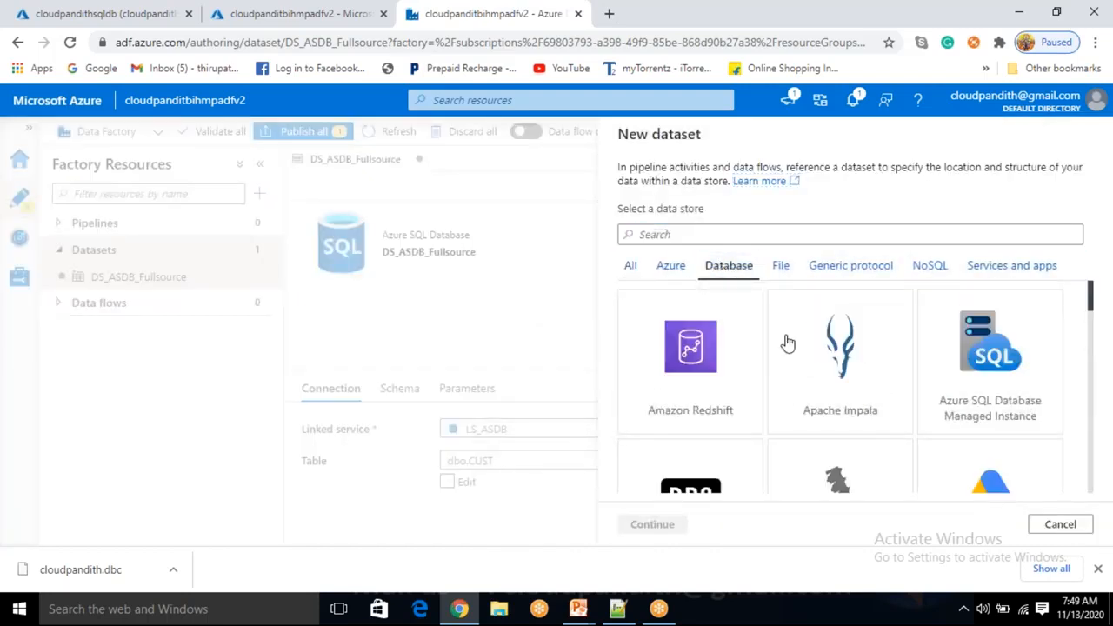
pyautogui.scroll(-5, 788, 360)
pyautogui.scroll(-8, 800, 402)
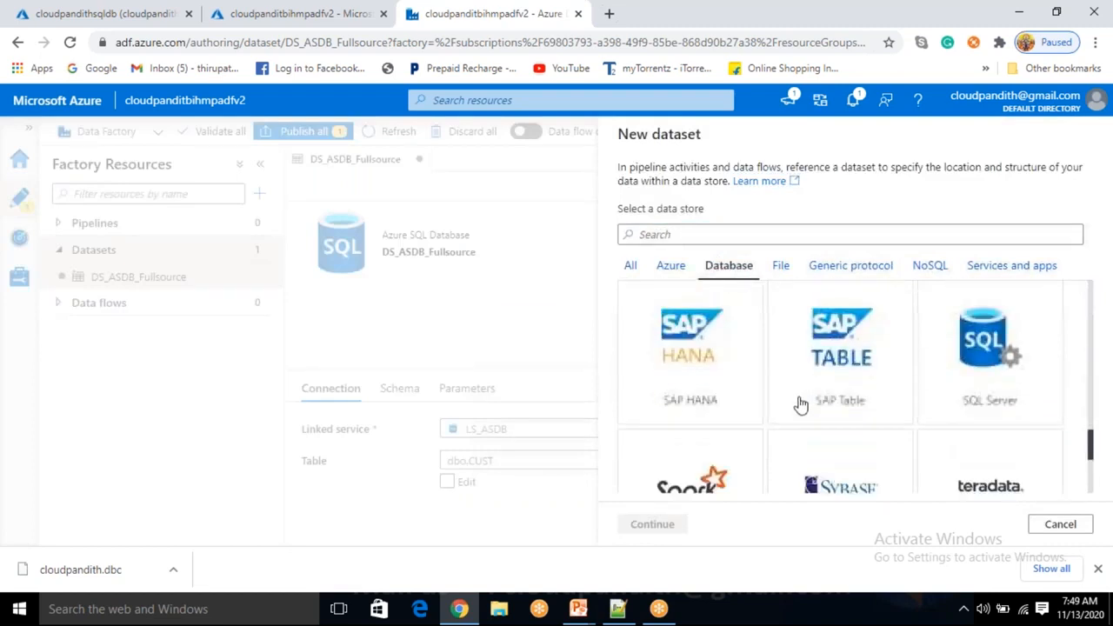
pyautogui.scroll(3, 800, 403)
pyautogui.scroll(-2, 783, 363)
pyautogui.scroll(6, 782, 363)
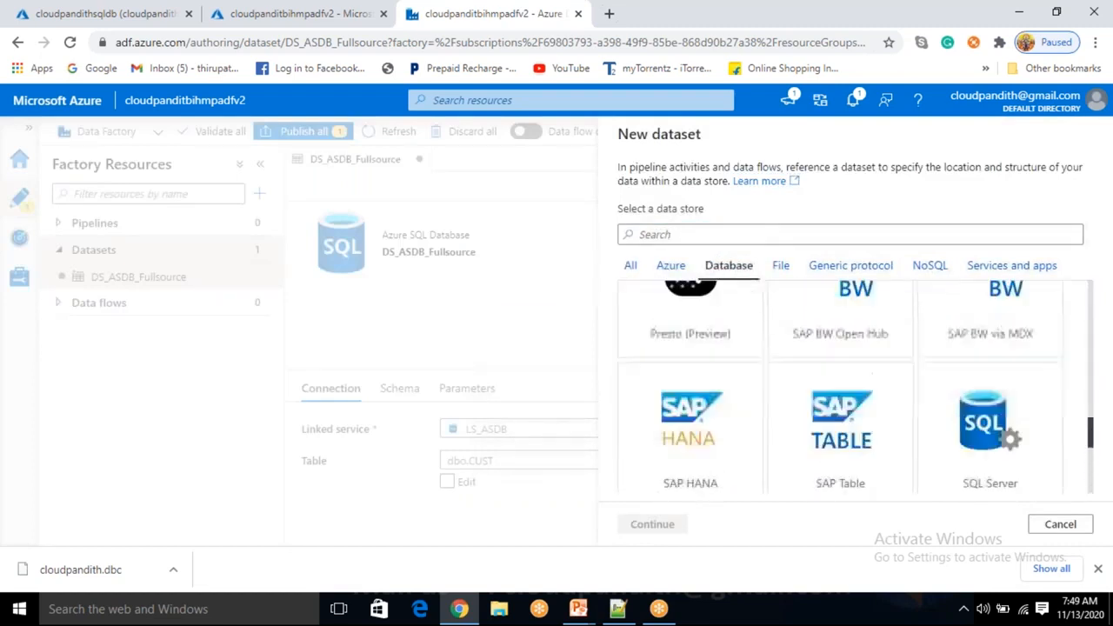
pyautogui.click(668, 269)
pyautogui.scroll(-5, 757, 377)
pyautogui.scroll(2, 757, 377)
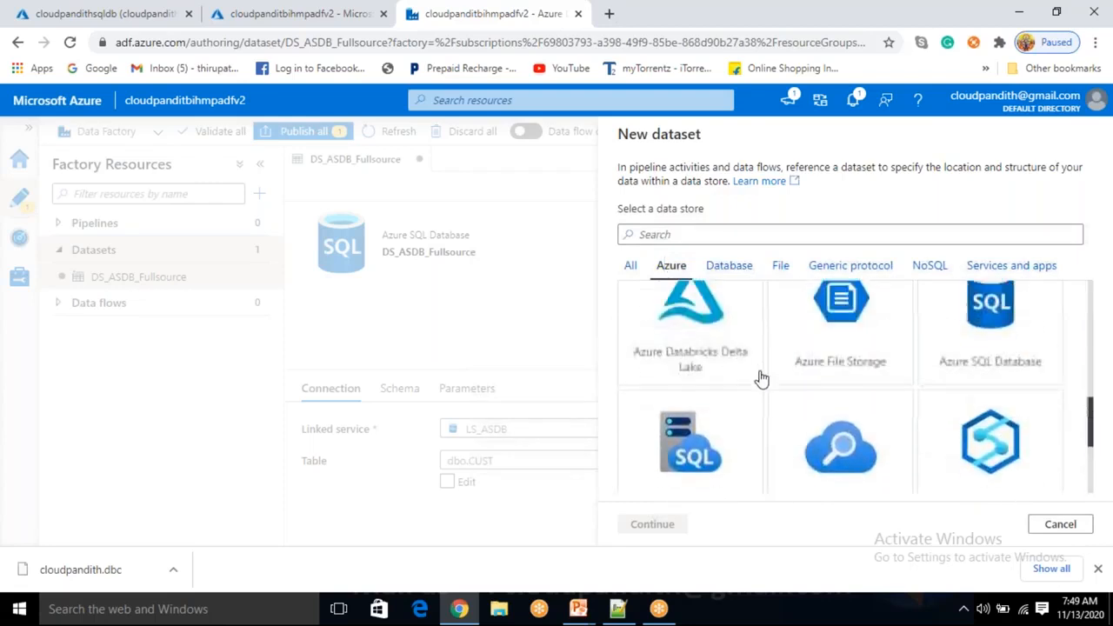
pyautogui.click(998, 365)
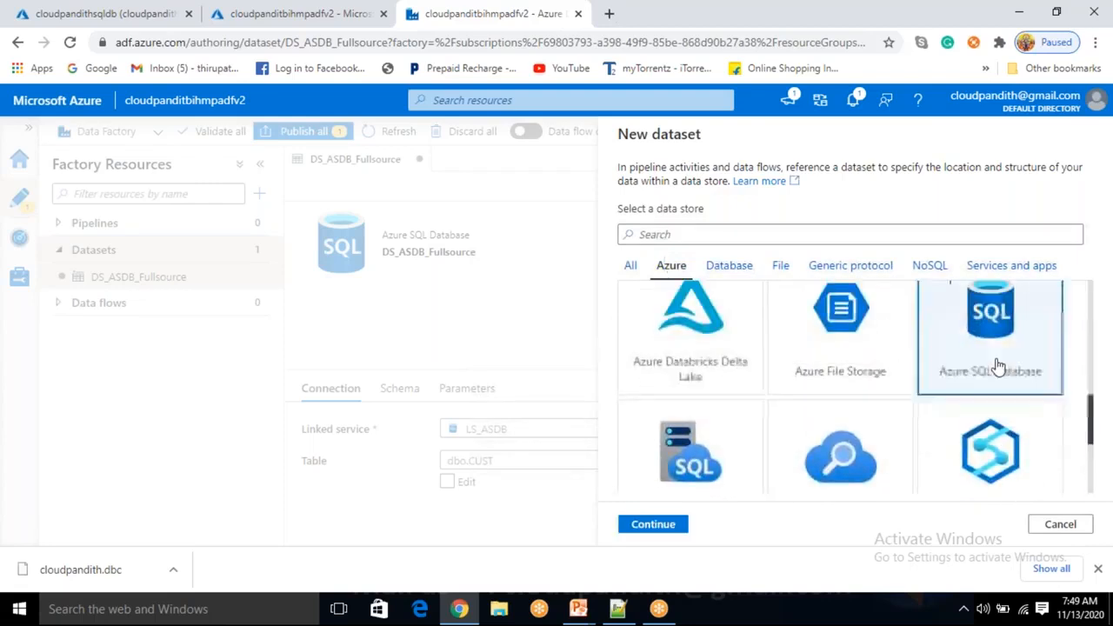
pyautogui.click(653, 523)
pyautogui.doubleClick(720, 188)
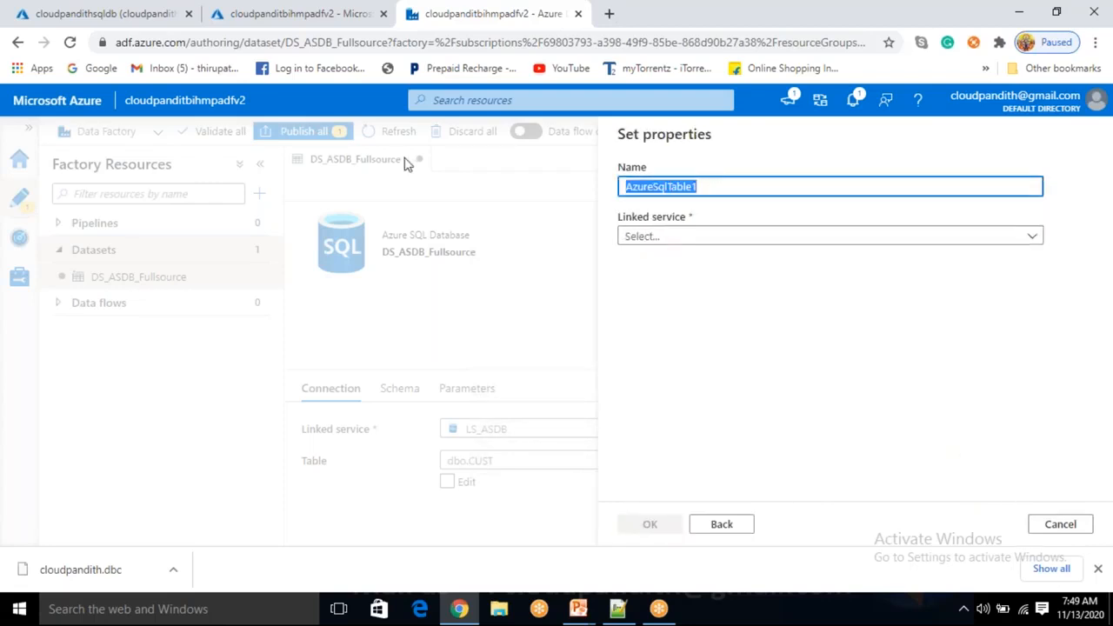
# Name the dataset DS_ASDB_Fullsink and connect it to LS_ASDB
pyautogui.write('DS_ASDB_Fullsink')
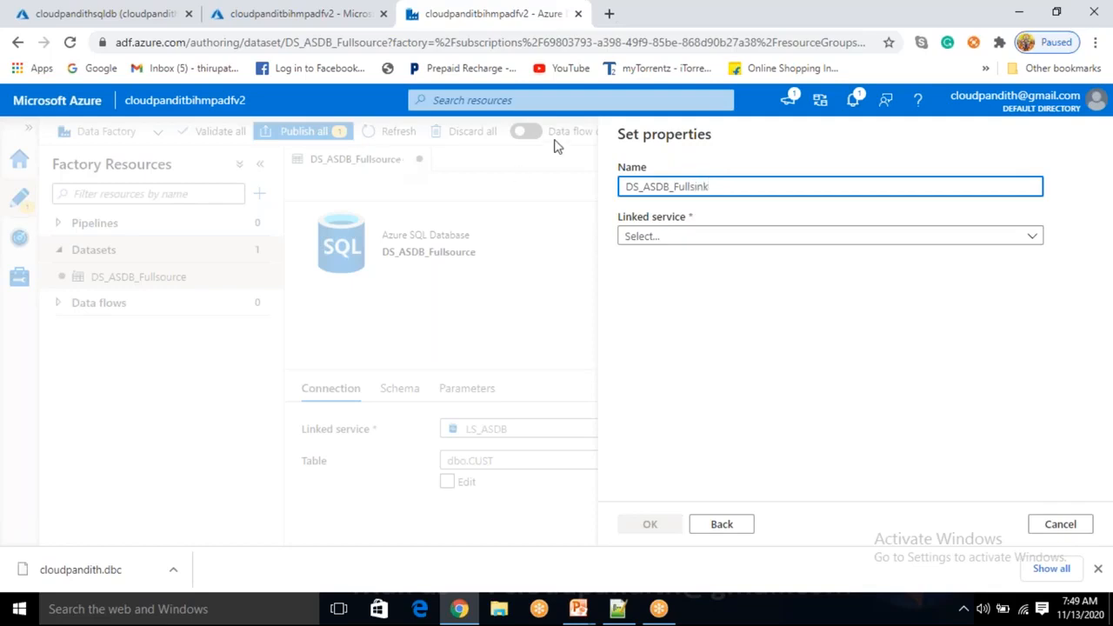
pyautogui.click(639, 241)
pyautogui.click(661, 337)
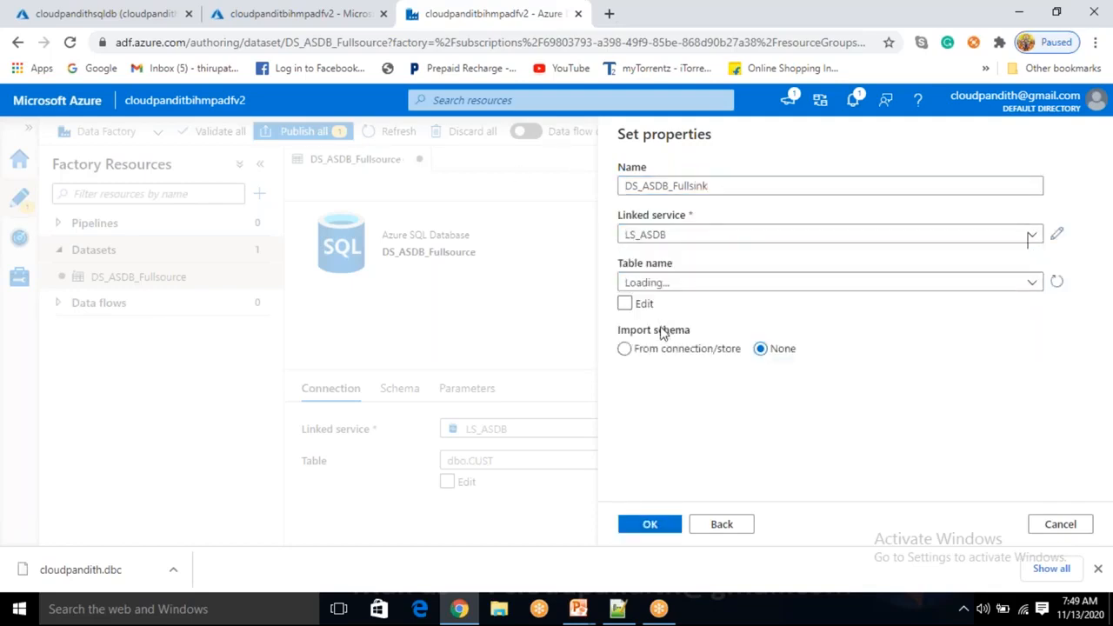
pyautogui.click(702, 285)
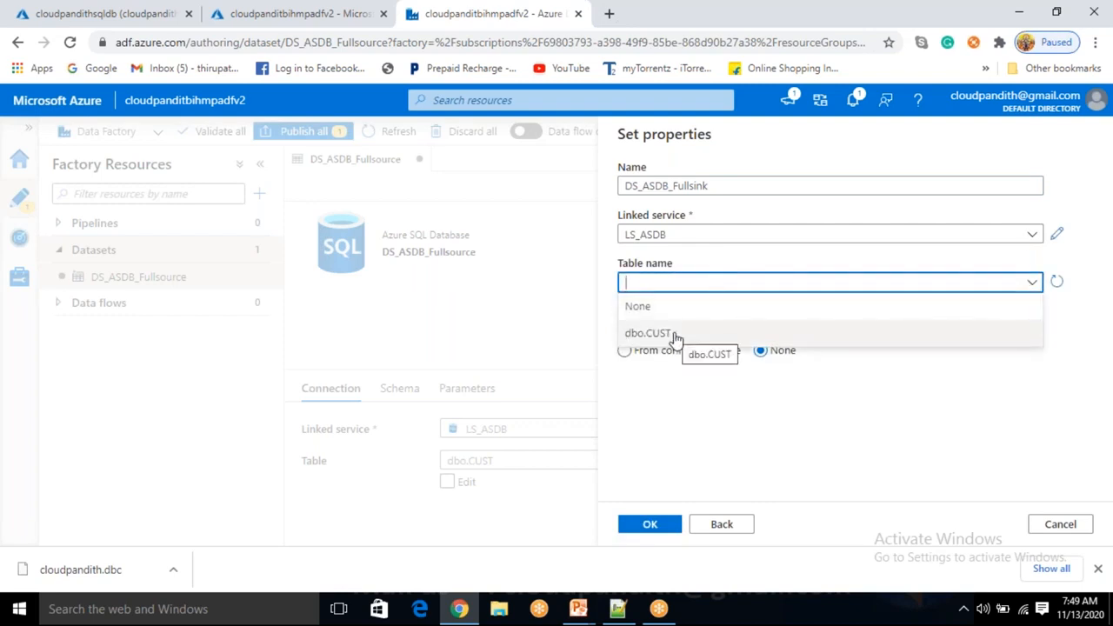
pyautogui.click(687, 396)
# Enter the table manually as dbo.cust_full and try to create the dataset
pyautogui.click(625, 305)
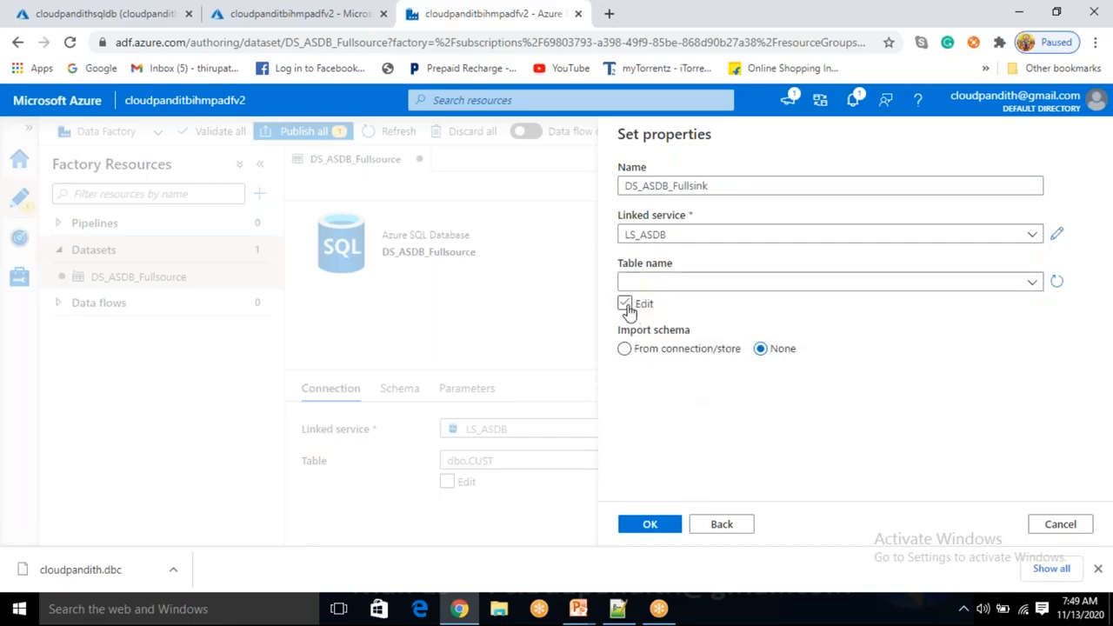
pyautogui.click(920, 276)
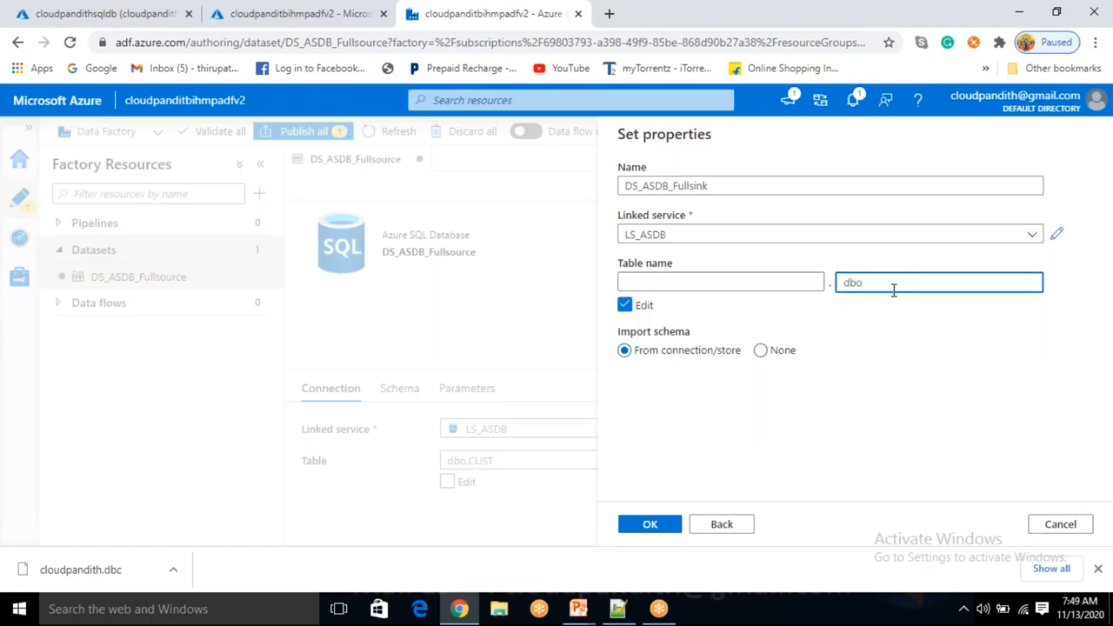
pyautogui.write('cust_full')
pyautogui.click(726, 282)
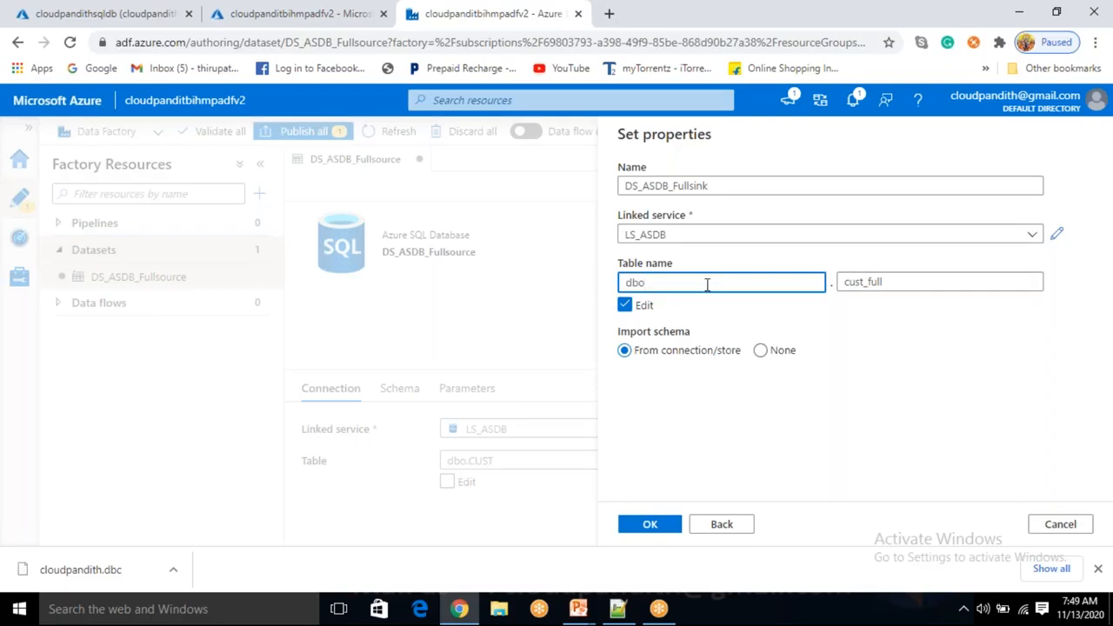
pyautogui.moveTo(640, 282); pyautogui.dragTo(622, 283)
pyautogui.click(646, 284)
pyautogui.moveTo(919, 279); pyautogui.dragTo(841, 282)
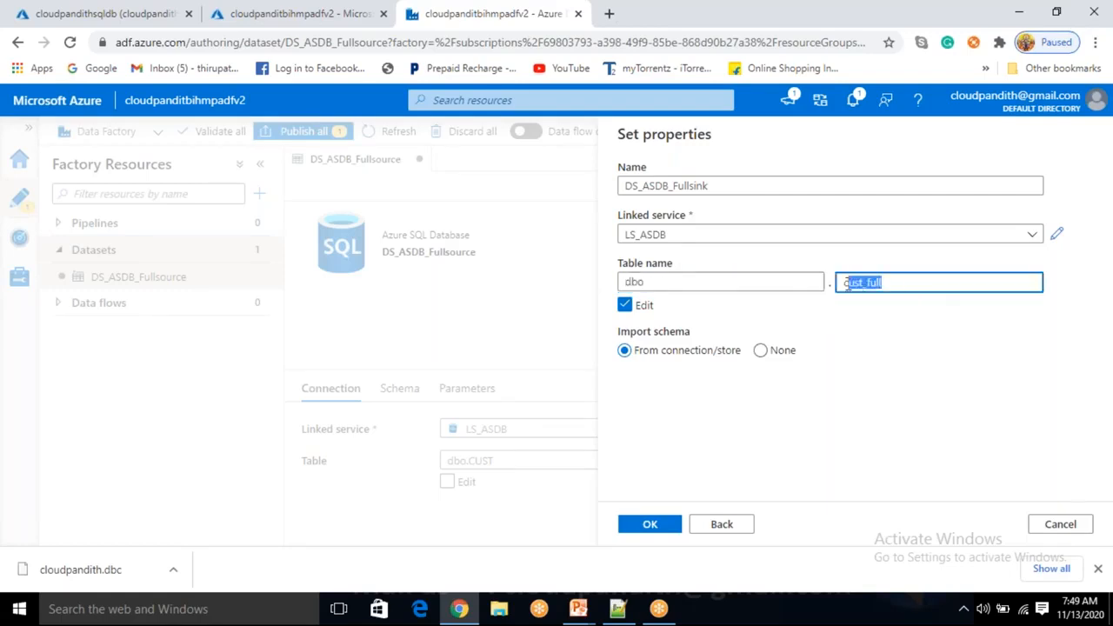
pyautogui.click(686, 284)
pyautogui.moveTo(686, 284); pyautogui.dragTo(620, 282)
pyautogui.moveTo(884, 282); pyautogui.dragTo(840, 283)
pyautogui.click(785, 447)
pyautogui.click(637, 530)
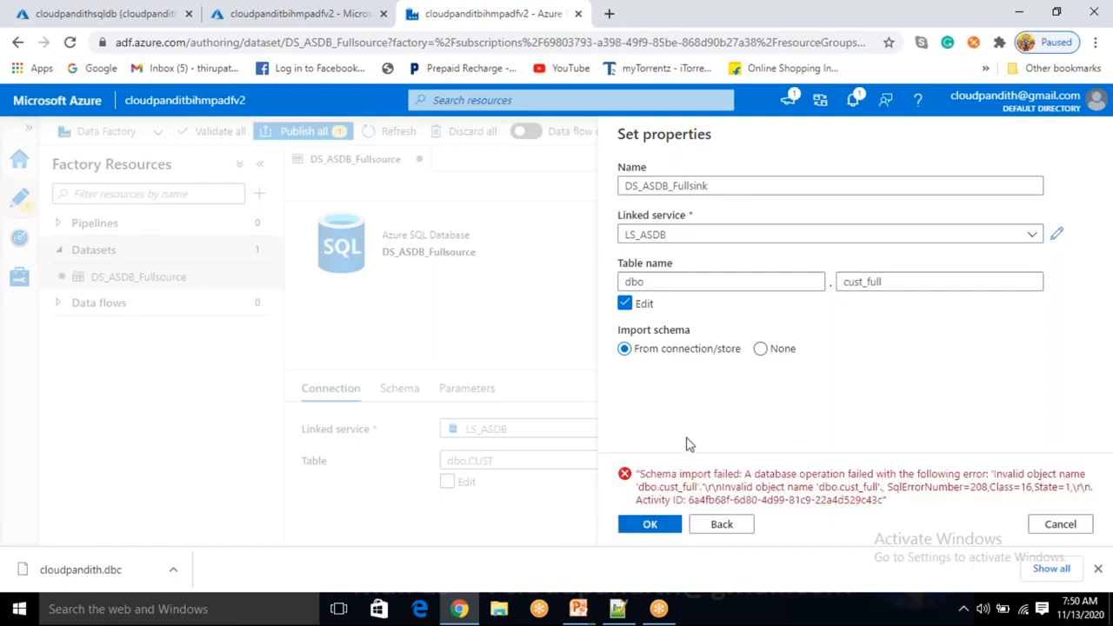
# Set Import schema to None and create DS_ASDB_Fullsink despite the missing table
pyautogui.moveTo(768, 476); pyautogui.dragTo(876, 477)
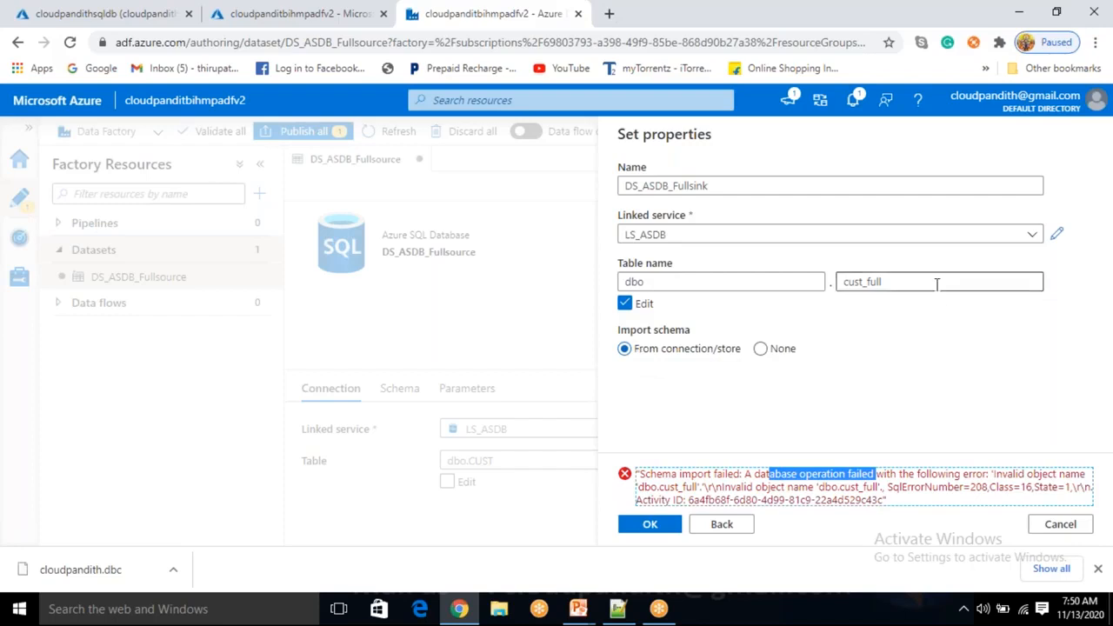
pyautogui.moveTo(939, 283); pyautogui.dragTo(845, 283)
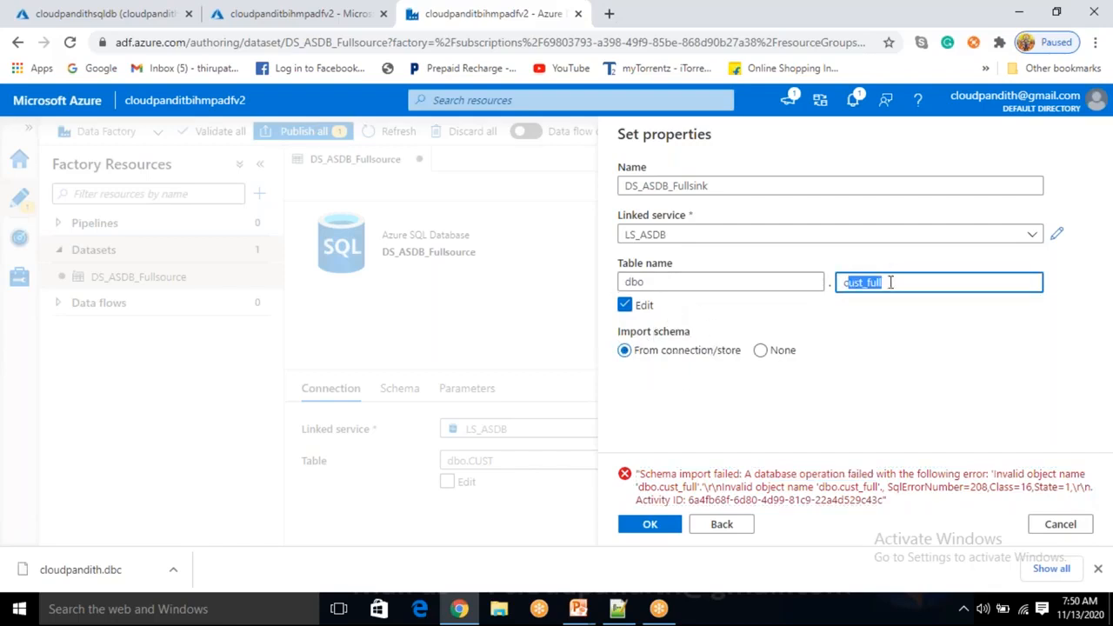
pyautogui.click(761, 349)
pyautogui.click(663, 530)
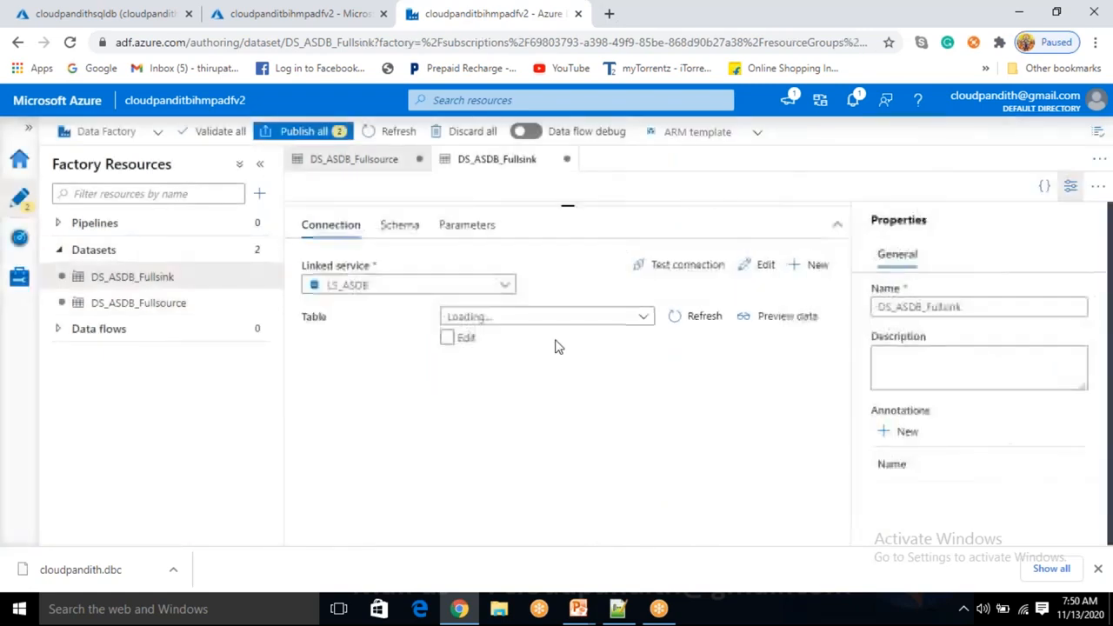
# Add a pipeline named PL_DATA_SQLDB_FULLLOAD and hide its Properties pane
pyautogui.moveTo(563, 203); pyautogui.dragTo(567, 416)
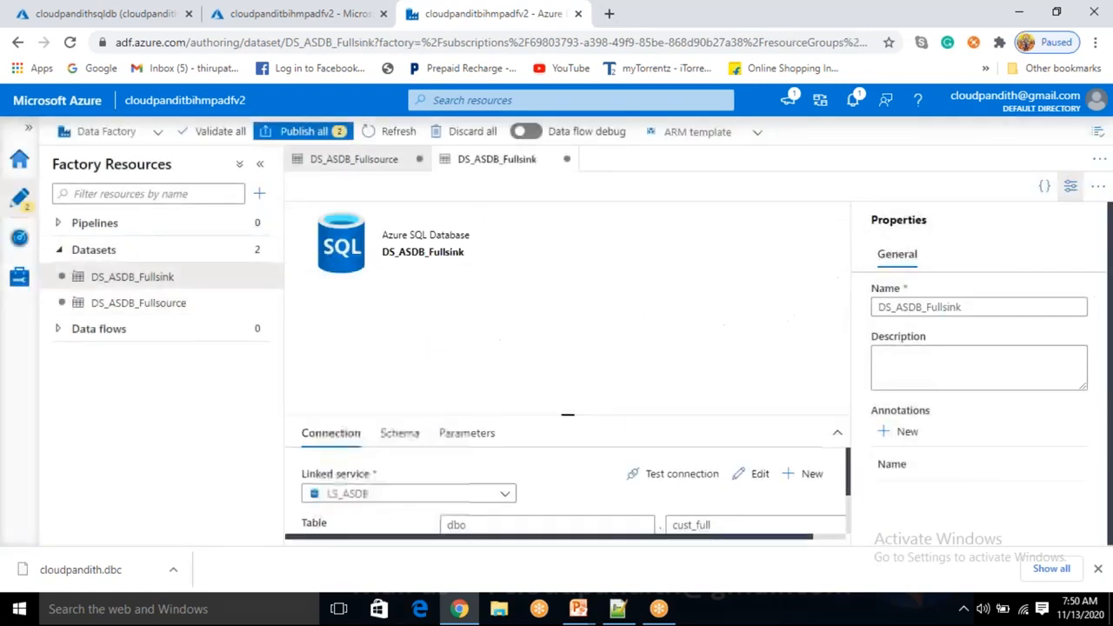
pyautogui.click(259, 193)
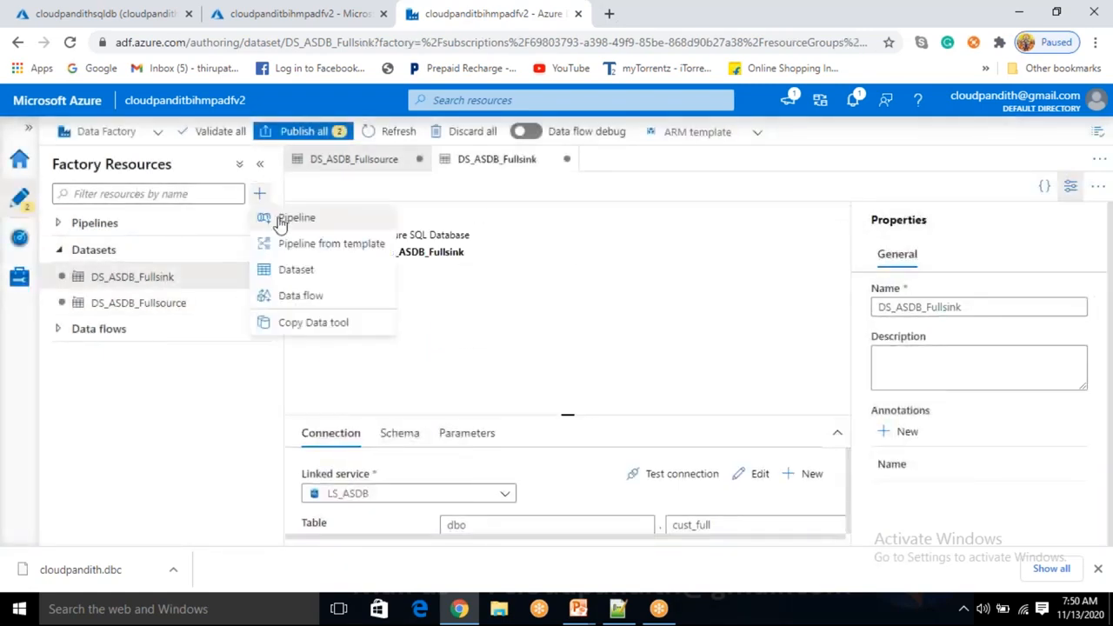
pyautogui.click(280, 223)
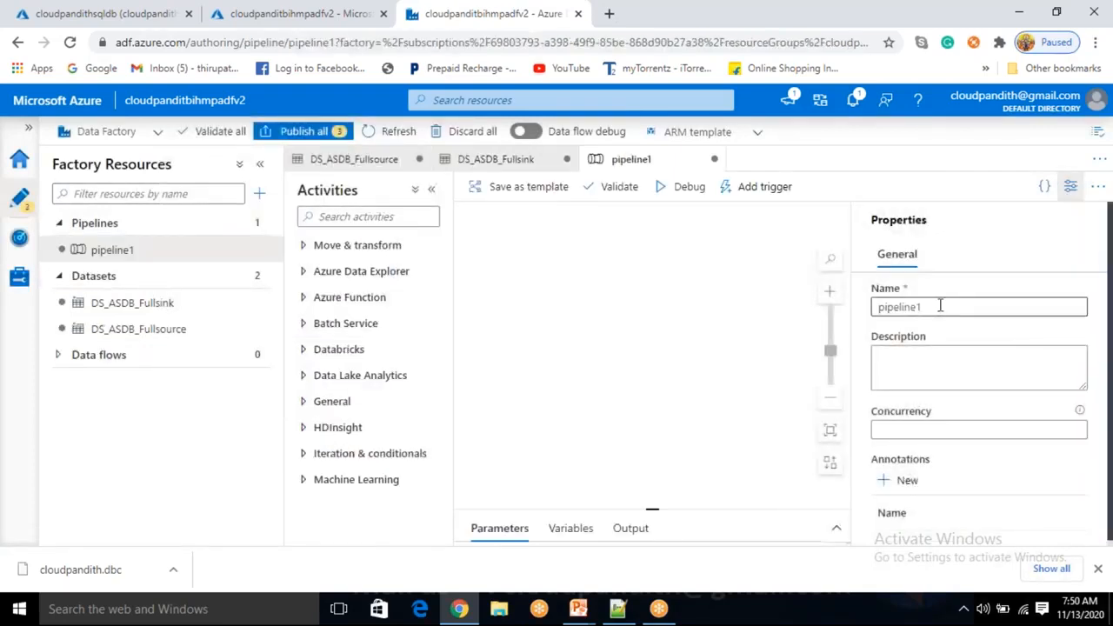
pyautogui.moveTo(940, 306); pyautogui.dragTo(859, 303)
pyautogui.press('BackSpace')
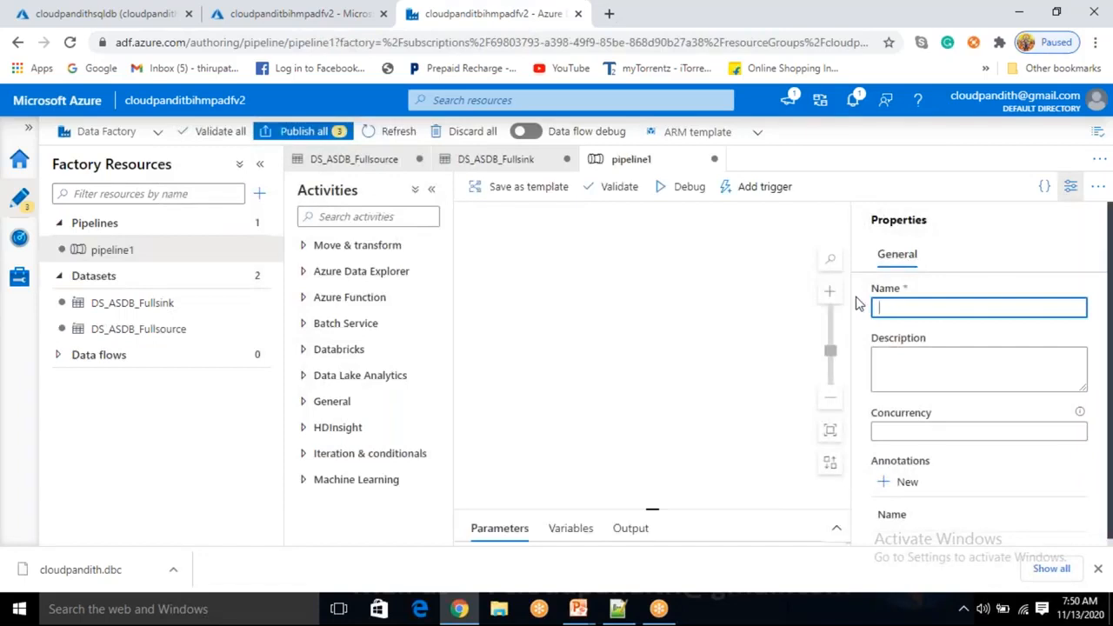
pyautogui.write('pl+')
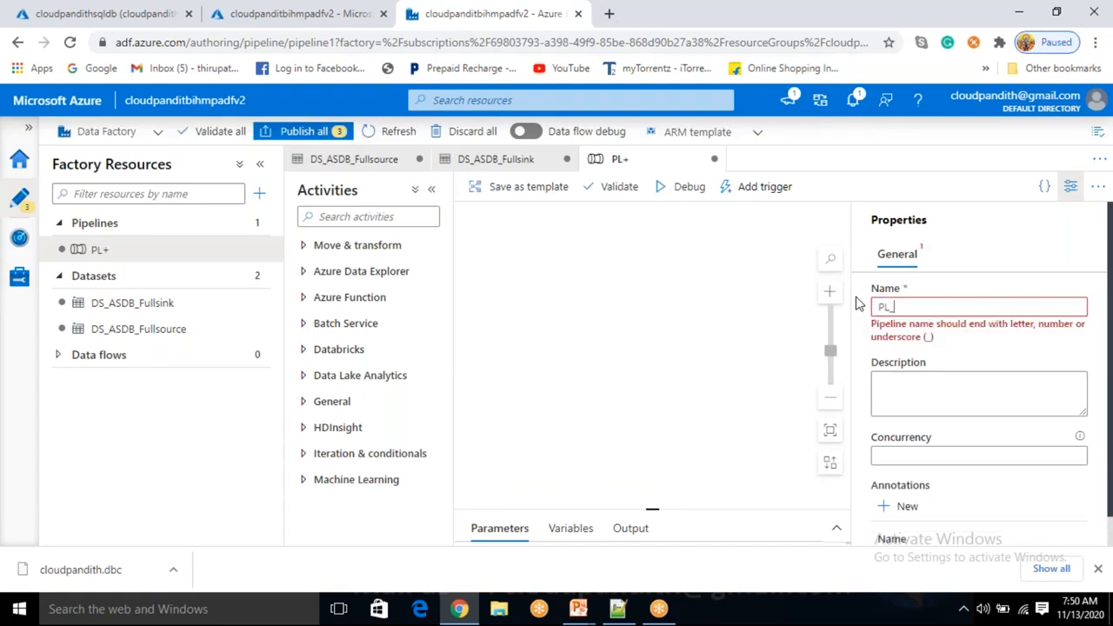
pyautogui.write('DATA_SQLDB_')
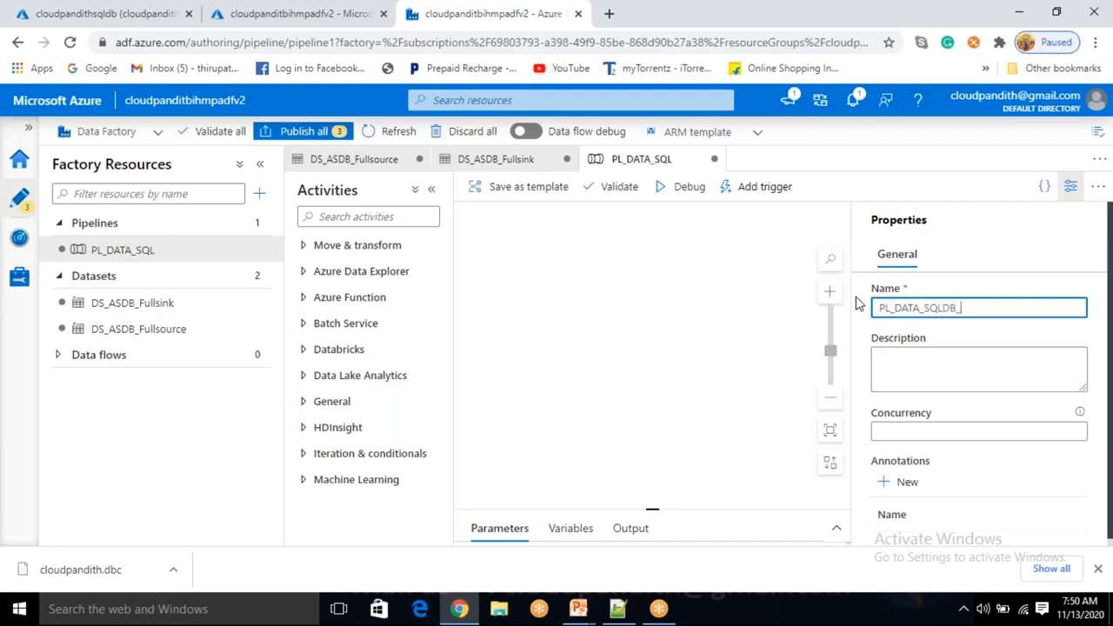
pyautogui.write('LOAD')
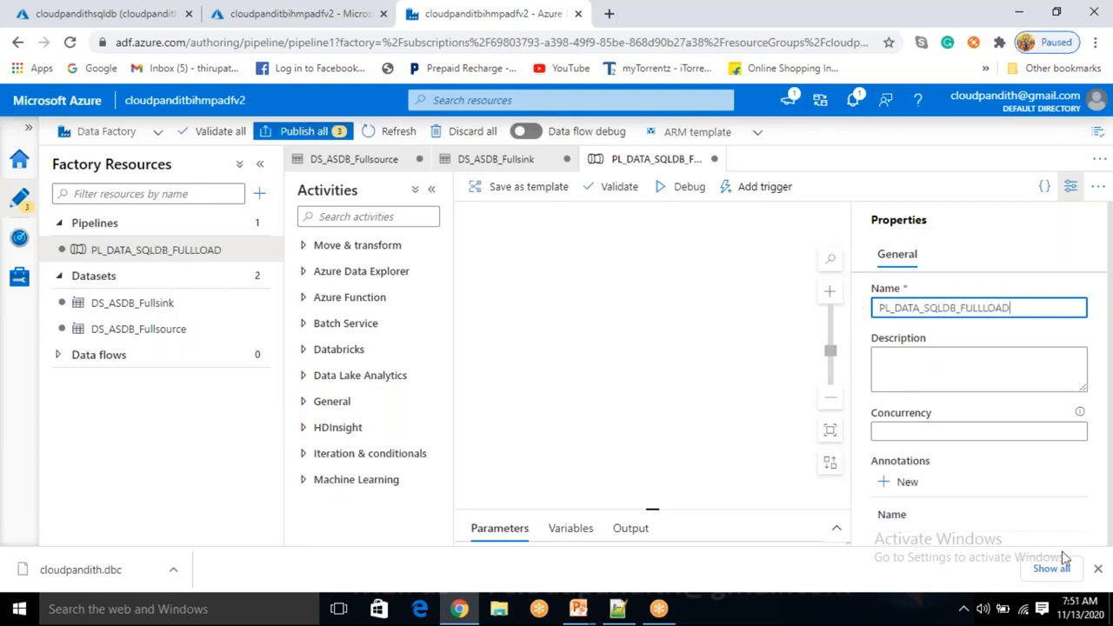
pyautogui.click(1097, 567)
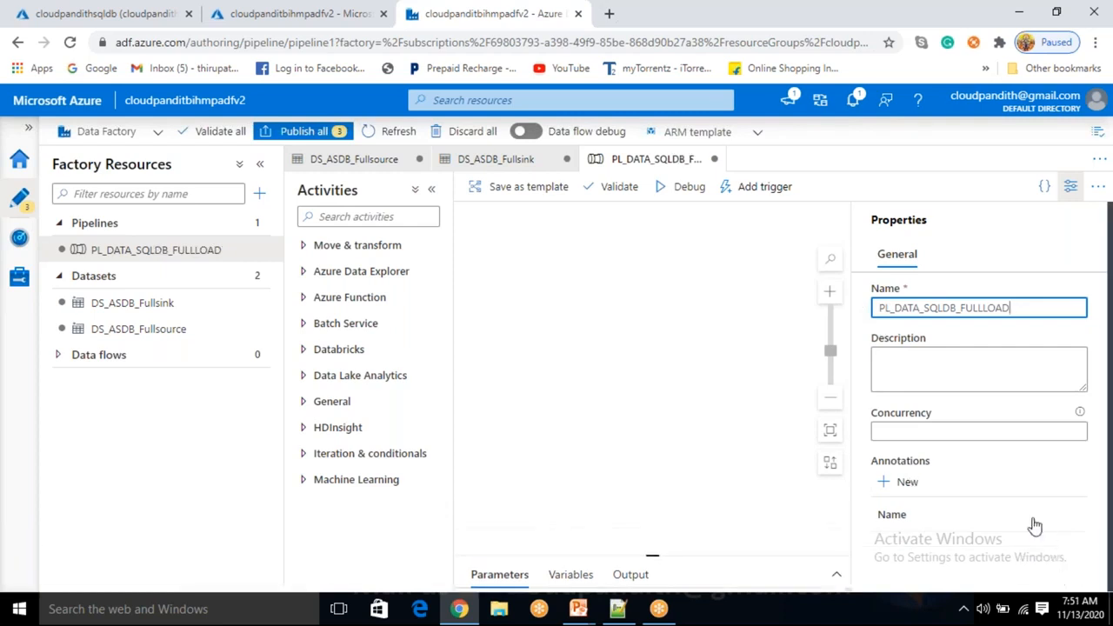
pyautogui.click(1070, 186)
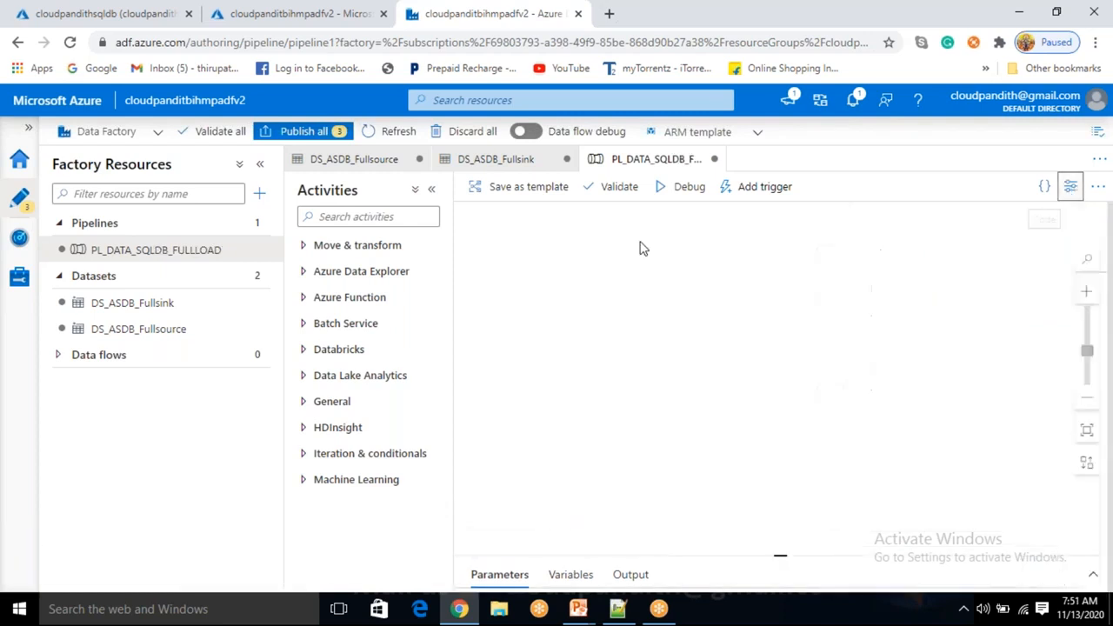
# Add a Copy data activity with DS_ASDB_Fullsource as its source dataset
pyautogui.click(346, 252)
pyautogui.moveTo(340, 271); pyautogui.dragTo(620, 292)
pyautogui.click(661, 300)
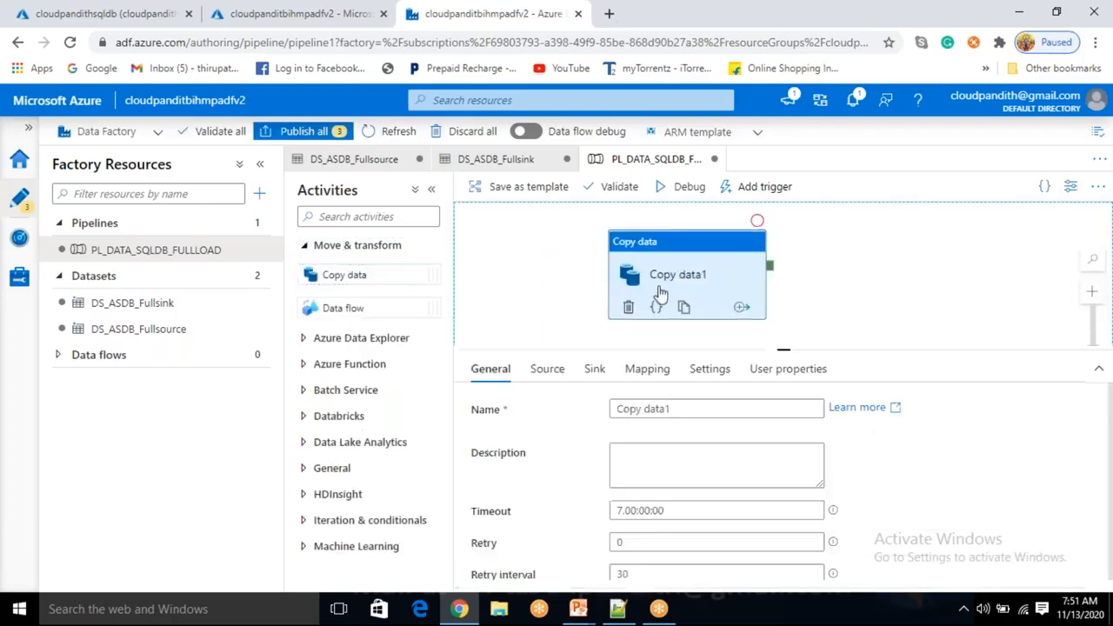
pyautogui.click(547, 368)
pyautogui.click(634, 410)
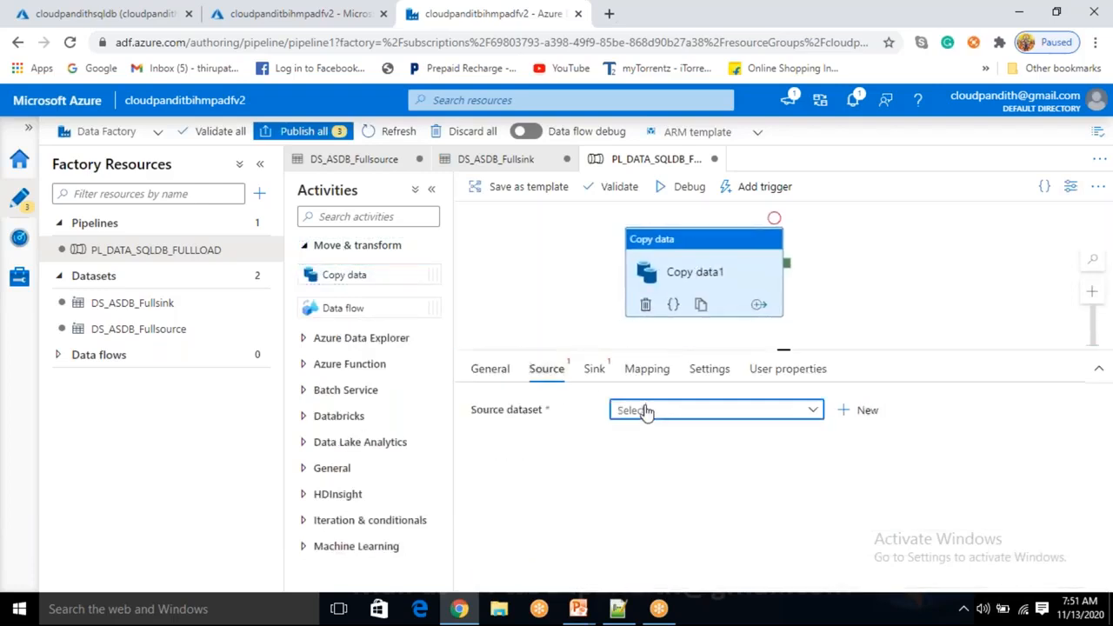
pyautogui.click(666, 487)
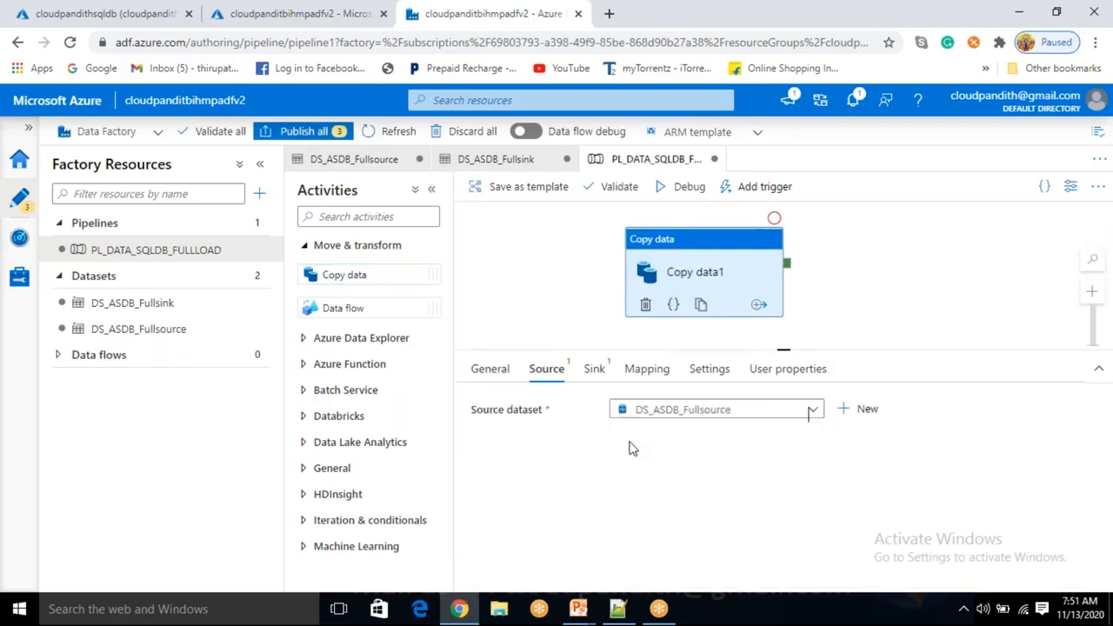
# Set the sink to DS_ASDB_Fullsink with Auto create table and start a debug run
pyautogui.click(595, 369)
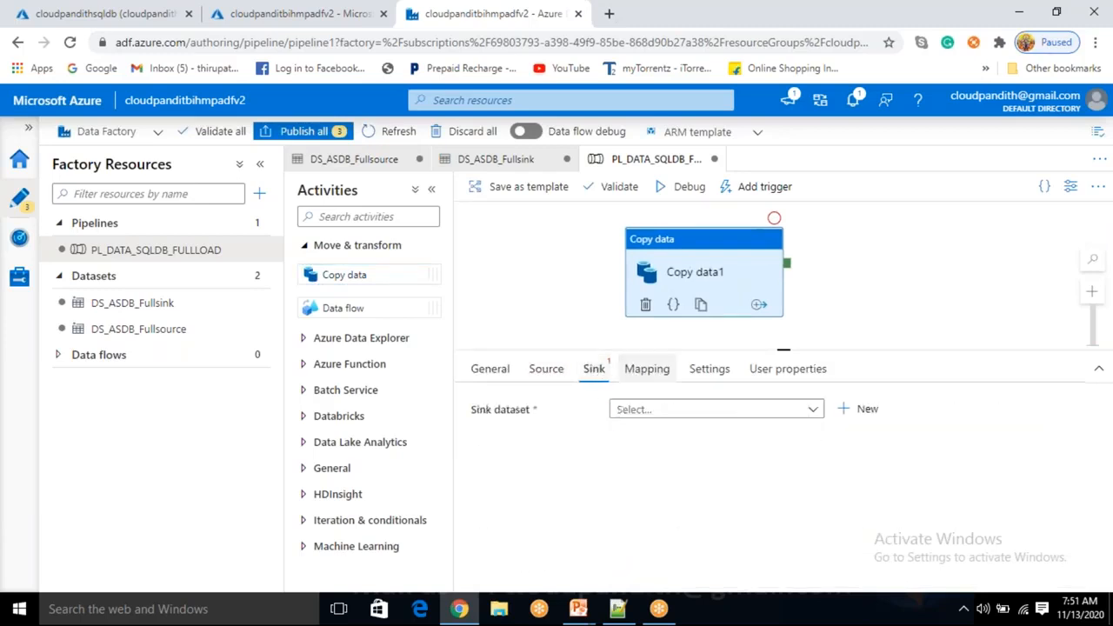
pyautogui.click(651, 412)
pyautogui.click(652, 465)
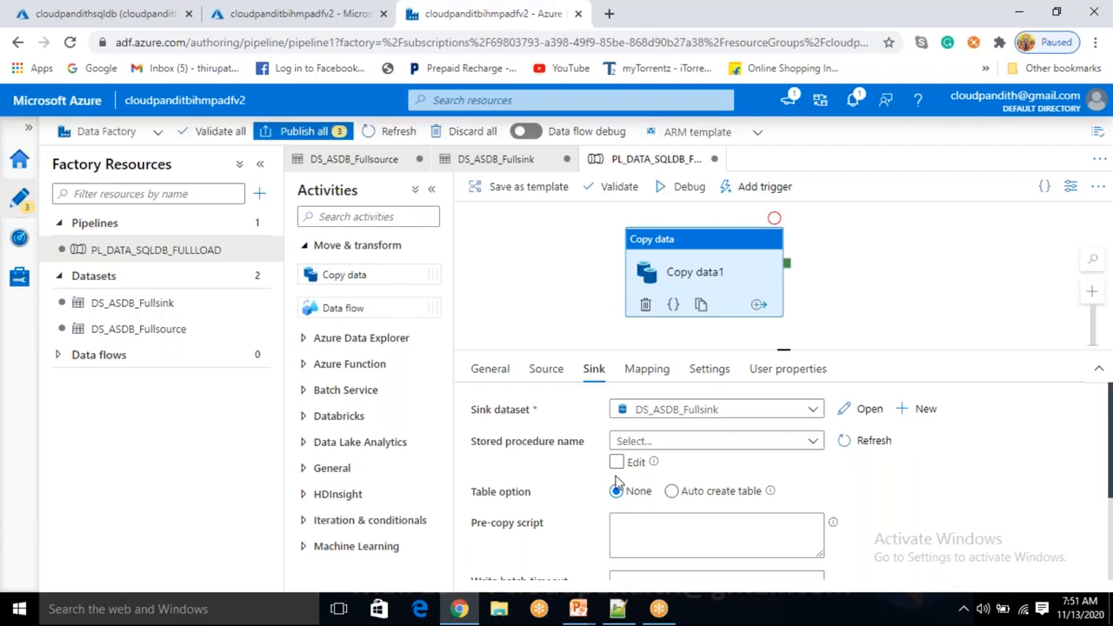
pyautogui.moveTo(493, 503); pyautogui.dragTo(537, 506)
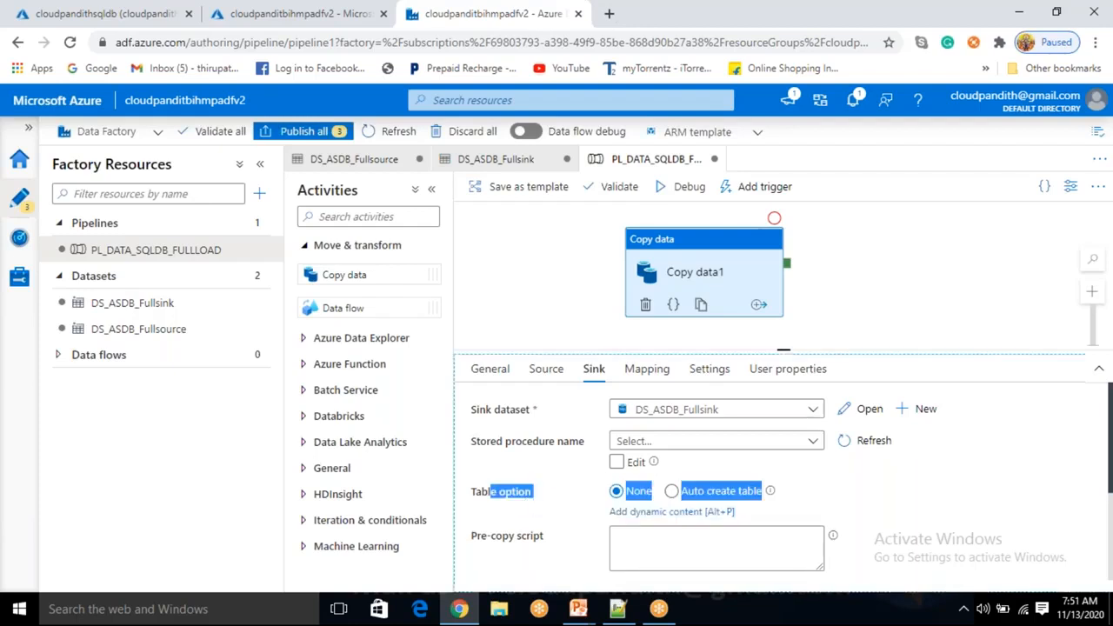
pyautogui.click(672, 491)
pyautogui.click(912, 511)
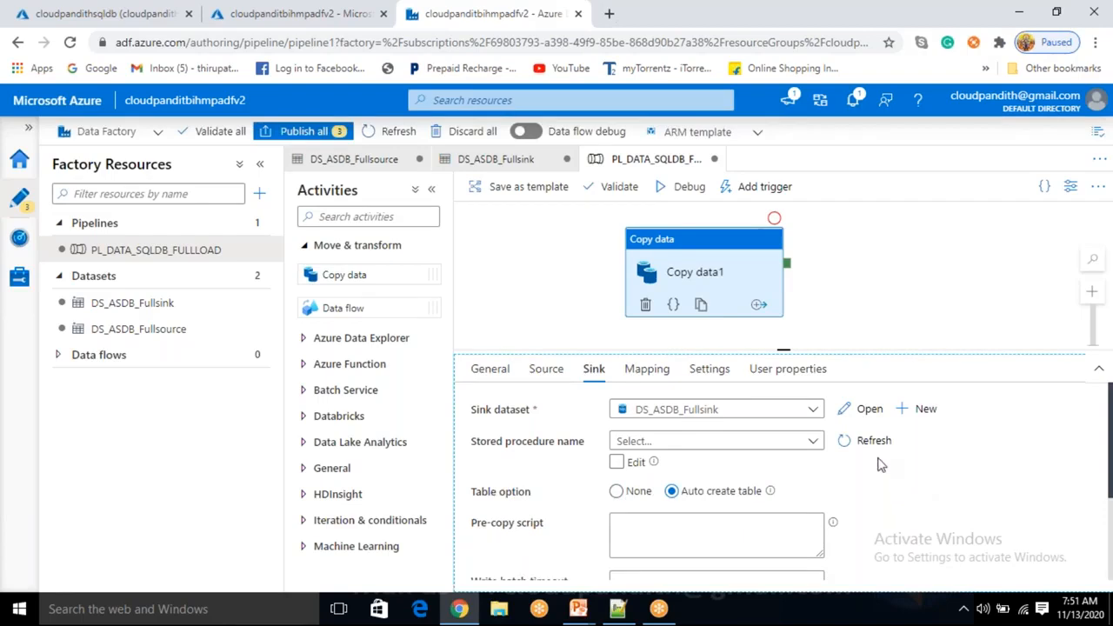
pyautogui.click(690, 187)
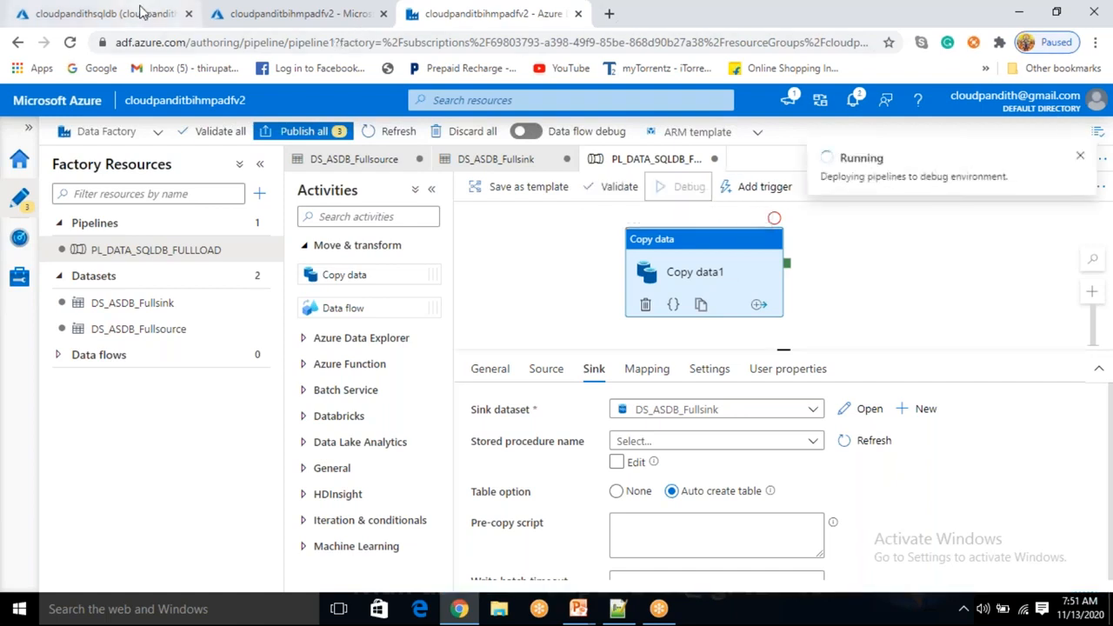
# Refresh the SQL database object list and expand Tables to reveal dbo.cust_full
pyautogui.click(139, 13)
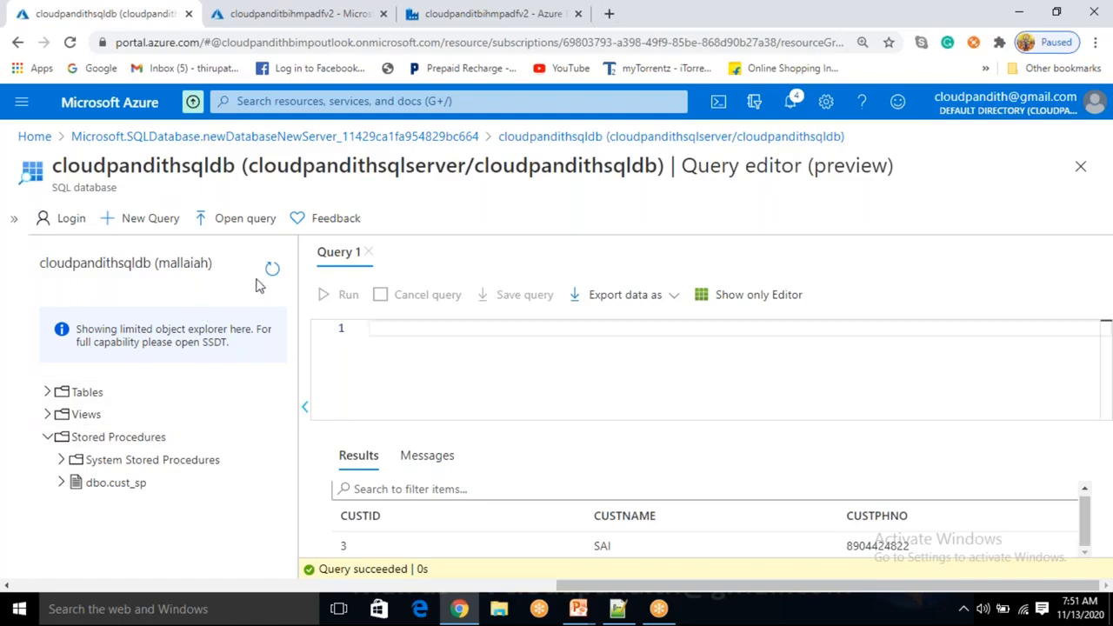
pyautogui.click(47, 392)
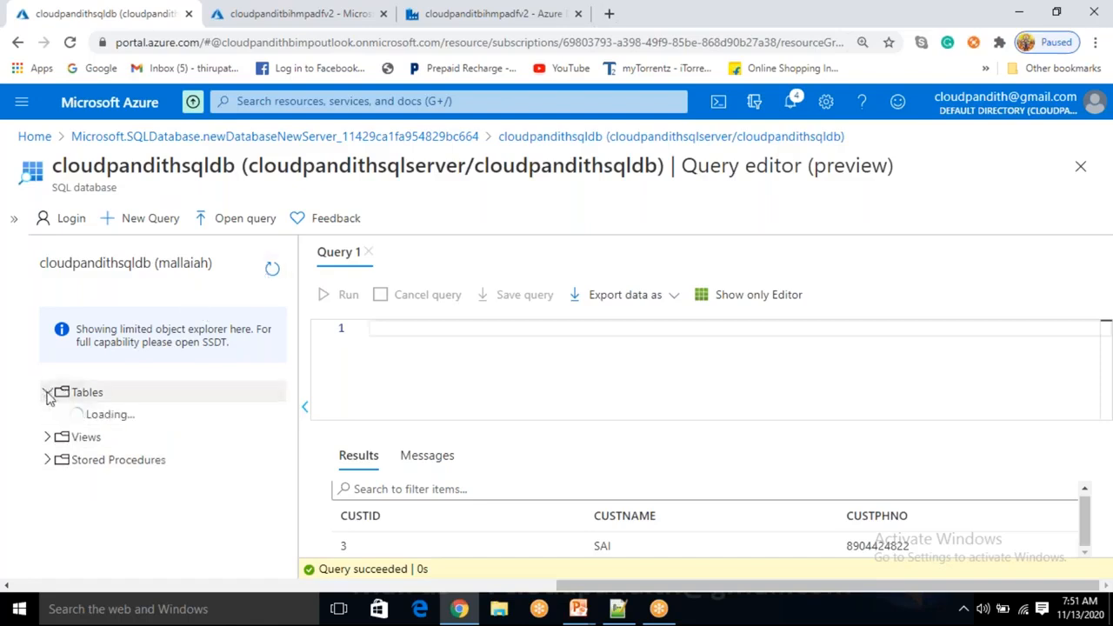
pyautogui.click(377, 16)
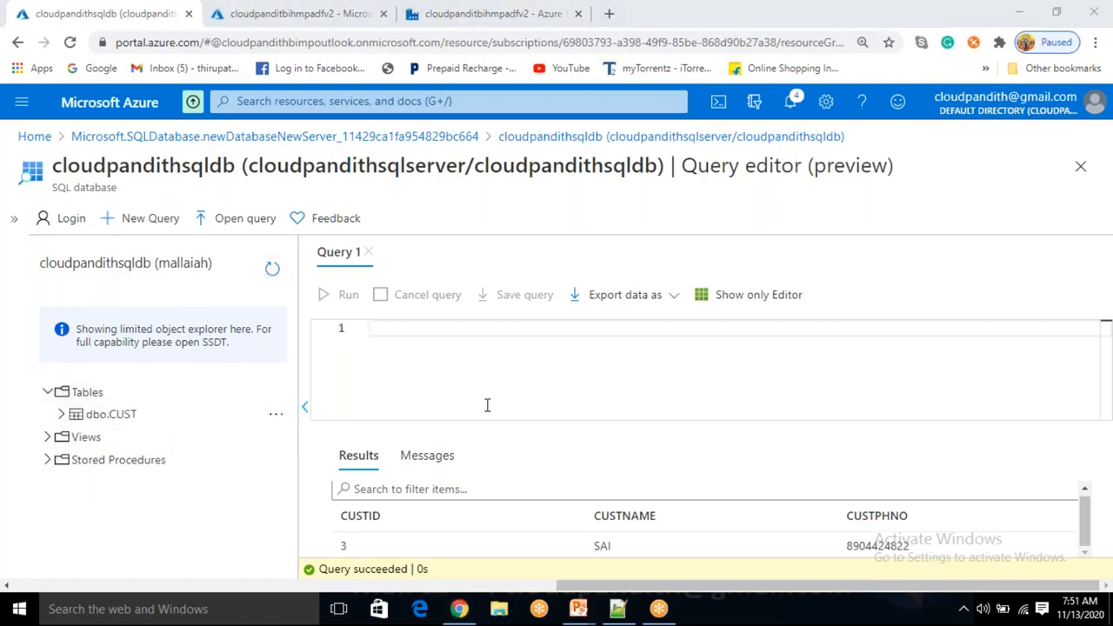
pyautogui.click(272, 274)
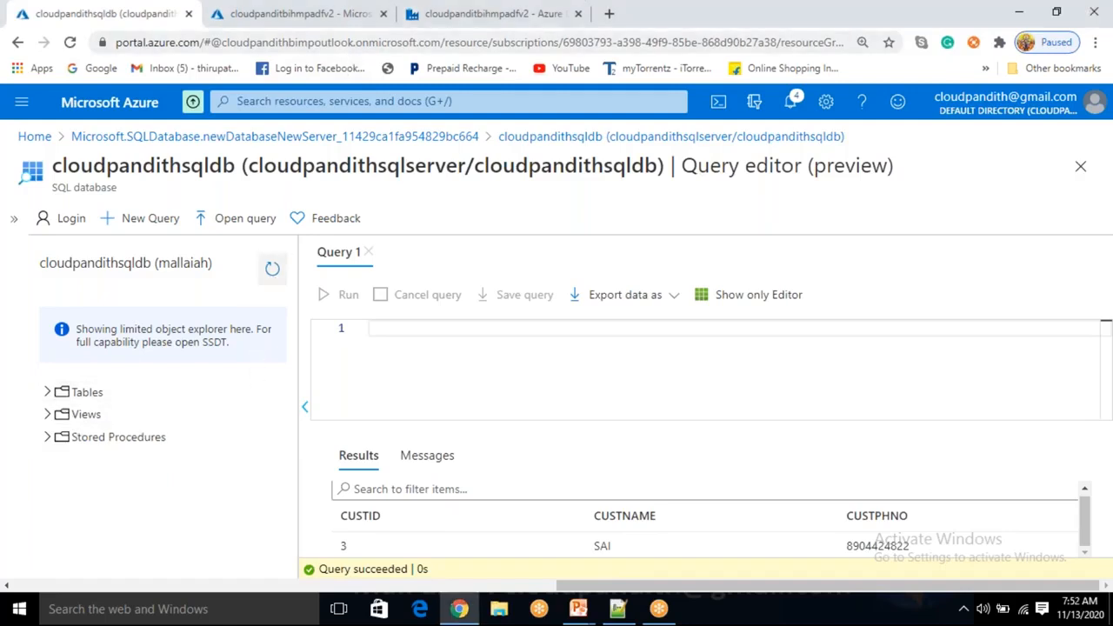
pyautogui.click(48, 394)
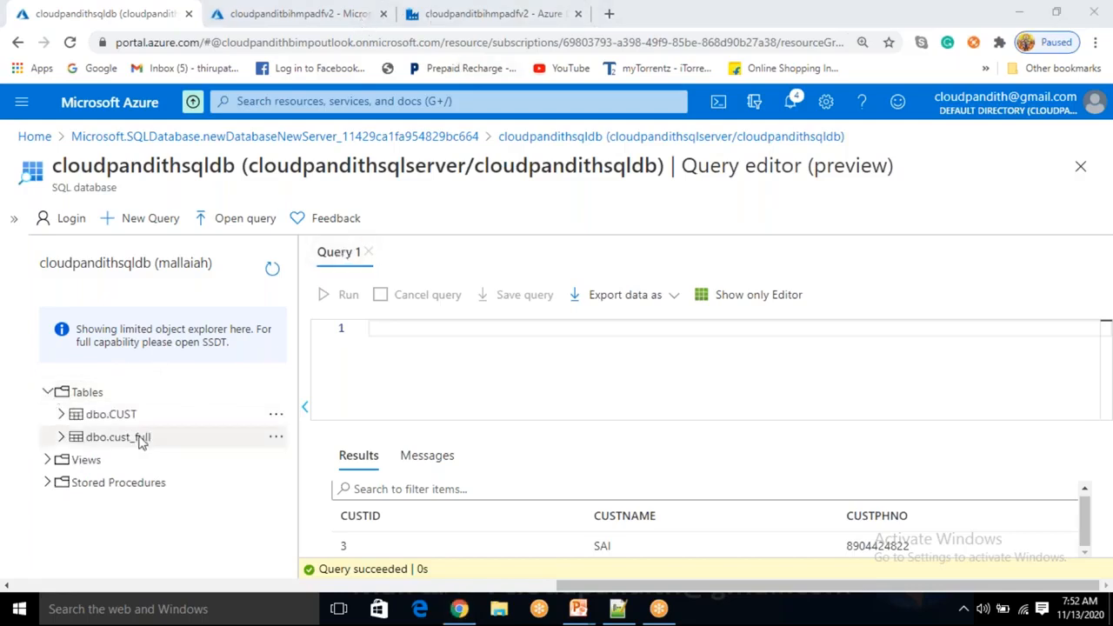
# Run SELECT * FROM cust_full and review the four returned customer rows
pyautogui.click(386, 356)
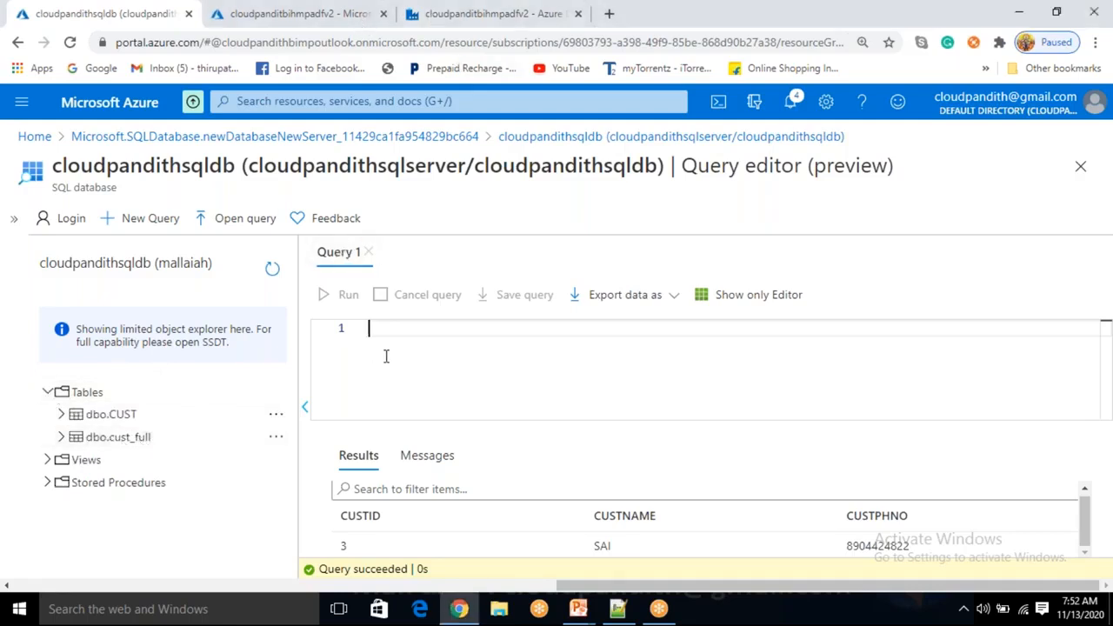
pyautogui.write('SAE')
pyautogui.write('LECT * FROM ')
pyautogui.write('CUST_FI')
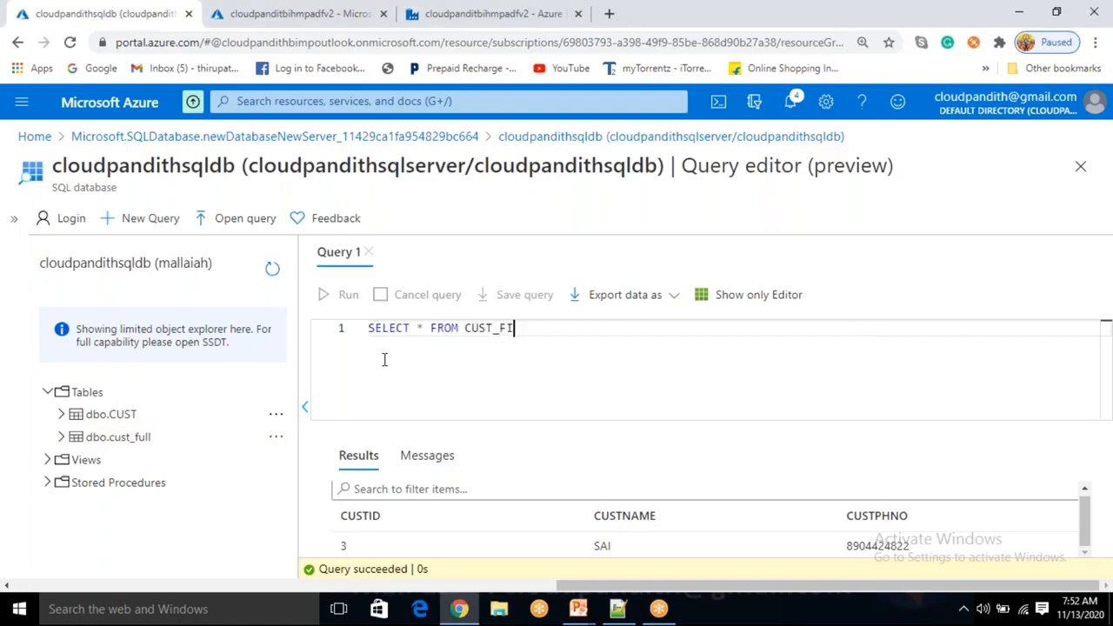
pyautogui.press('BackSpace')
pyautogui.press('BackSpace')
pyautogui.press('BackSpace')
pyautogui.write('cust_full')
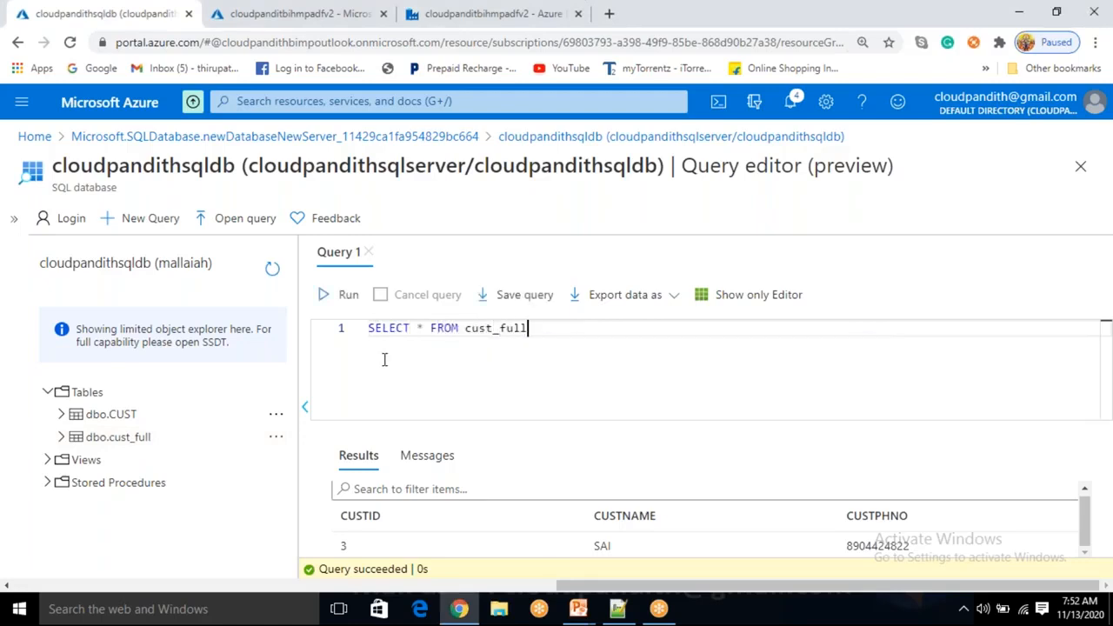
pyautogui.click(352, 304)
pyautogui.scroll(-3, 522, 517)
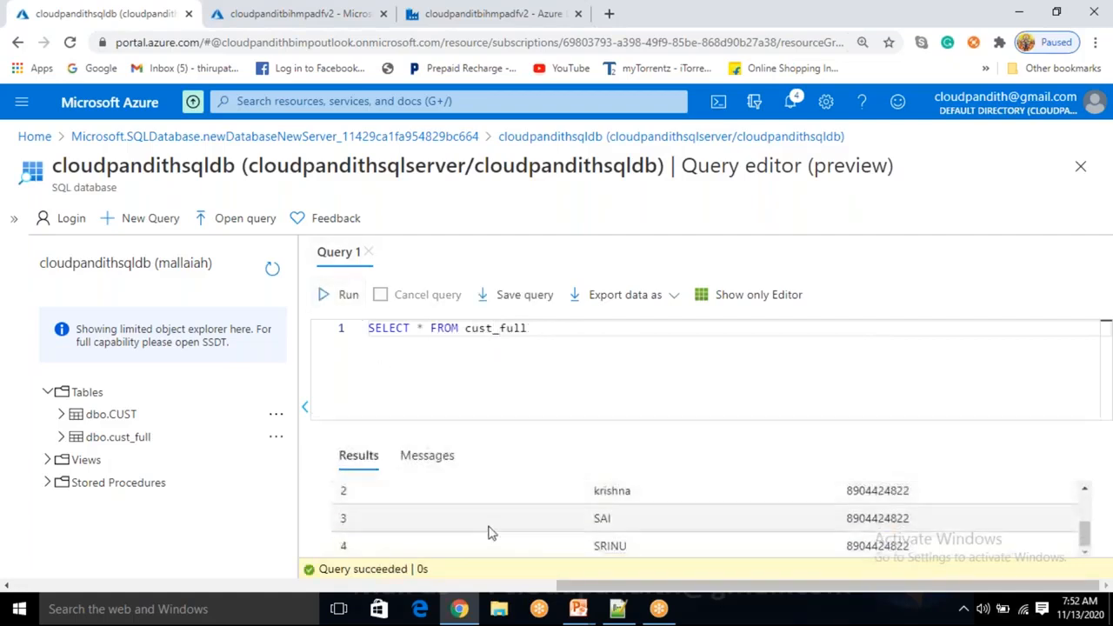
pyautogui.scroll(3, 700, 545)
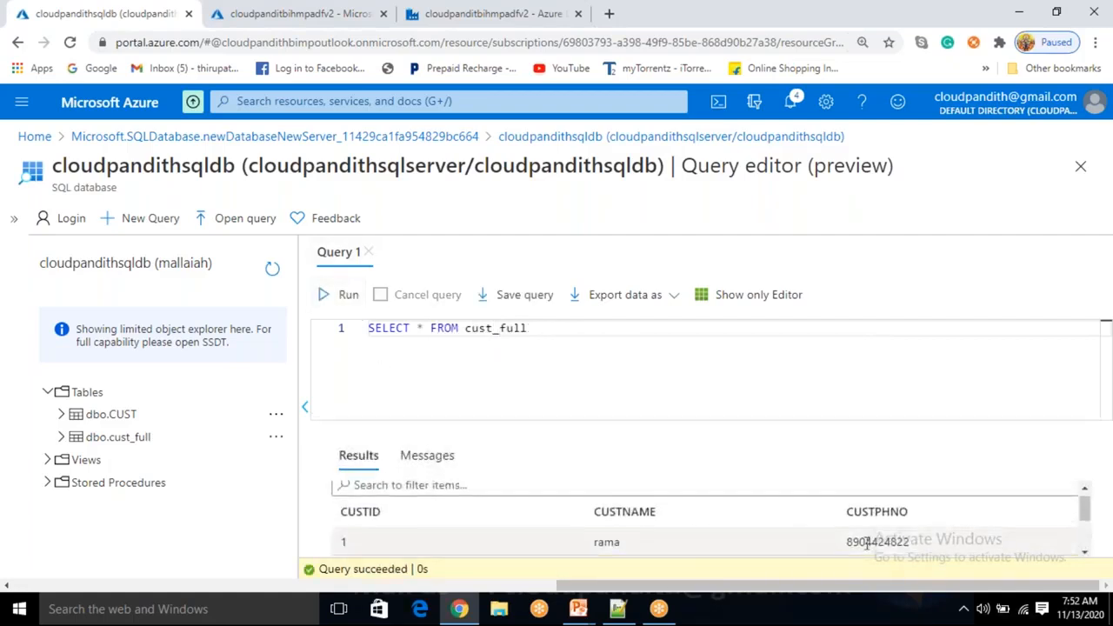
# Inspect dbo.cust_full's column list, collapse it, and return to the pipeline's debug output
pyautogui.click(61, 437)
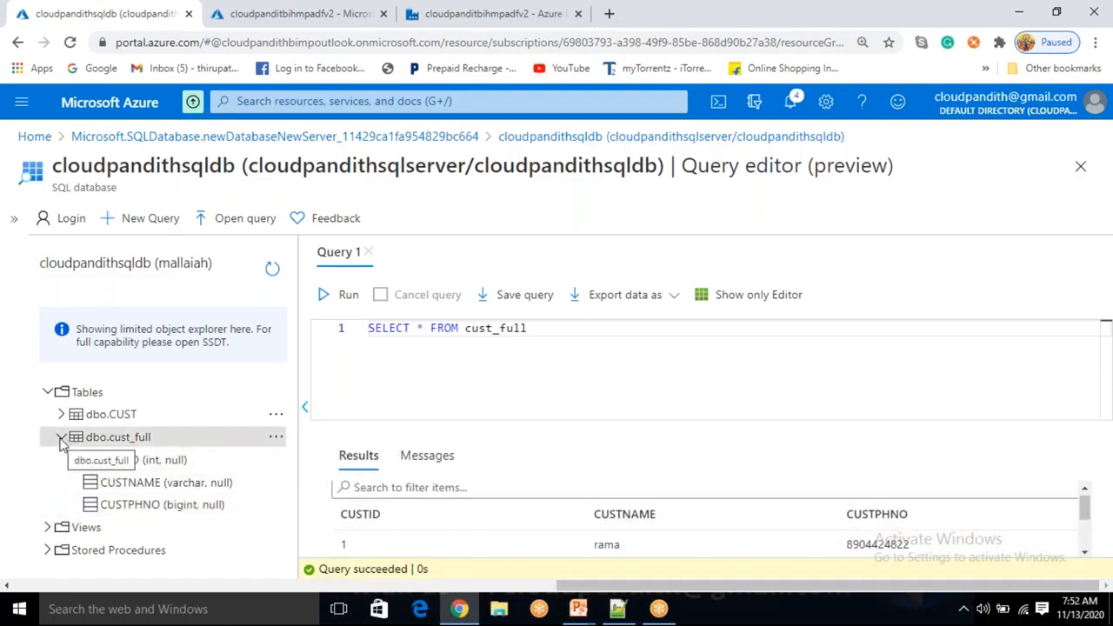
pyautogui.scroll(-1, 573, 533)
pyautogui.scroll(1, 572, 533)
pyautogui.scroll(-1, 572, 534)
pyautogui.scroll(1, 571, 534)
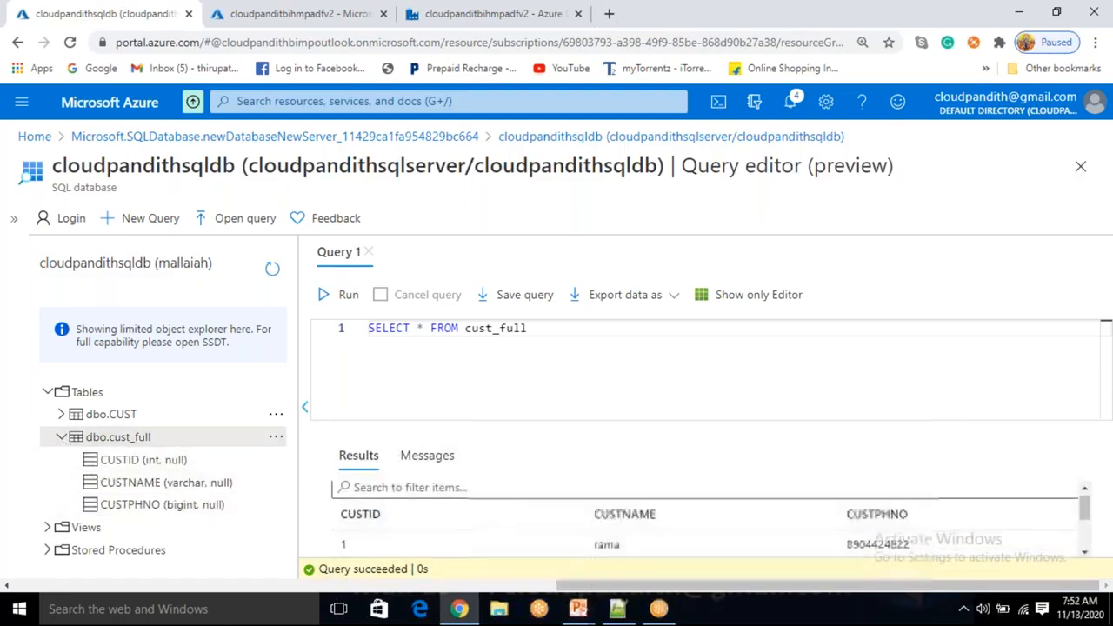
pyautogui.click(60, 437)
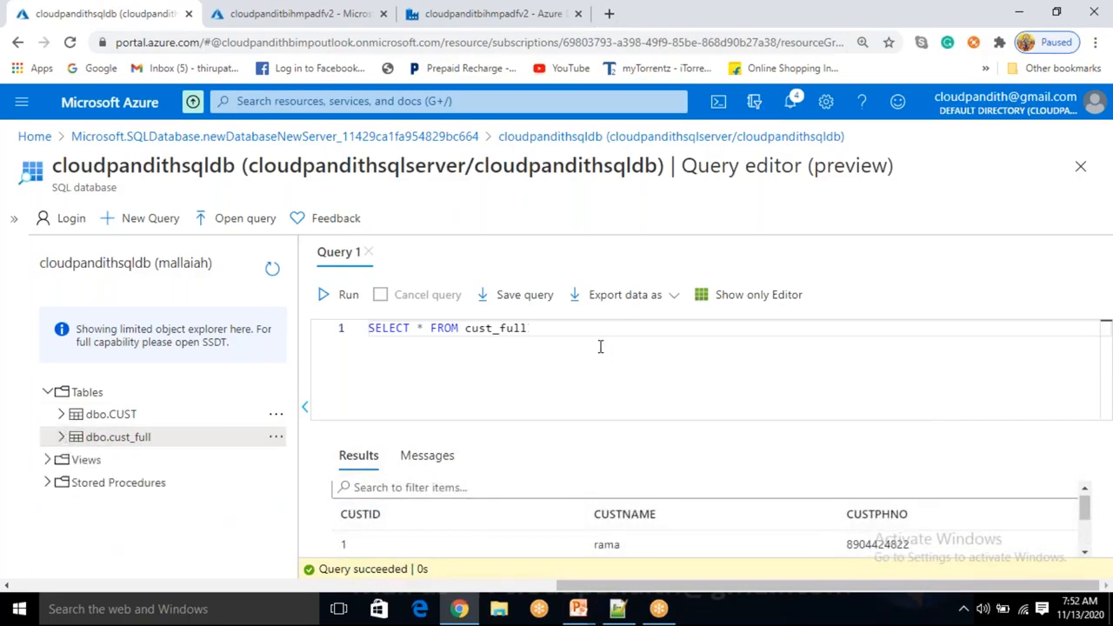
pyautogui.click(253, 13)
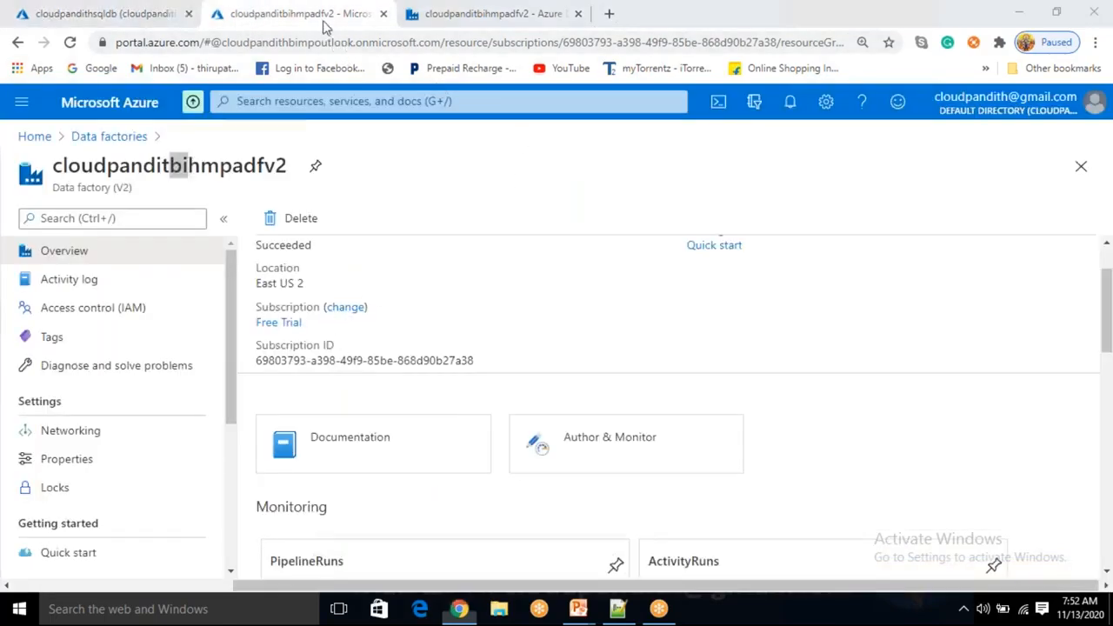
pyautogui.click(517, 15)
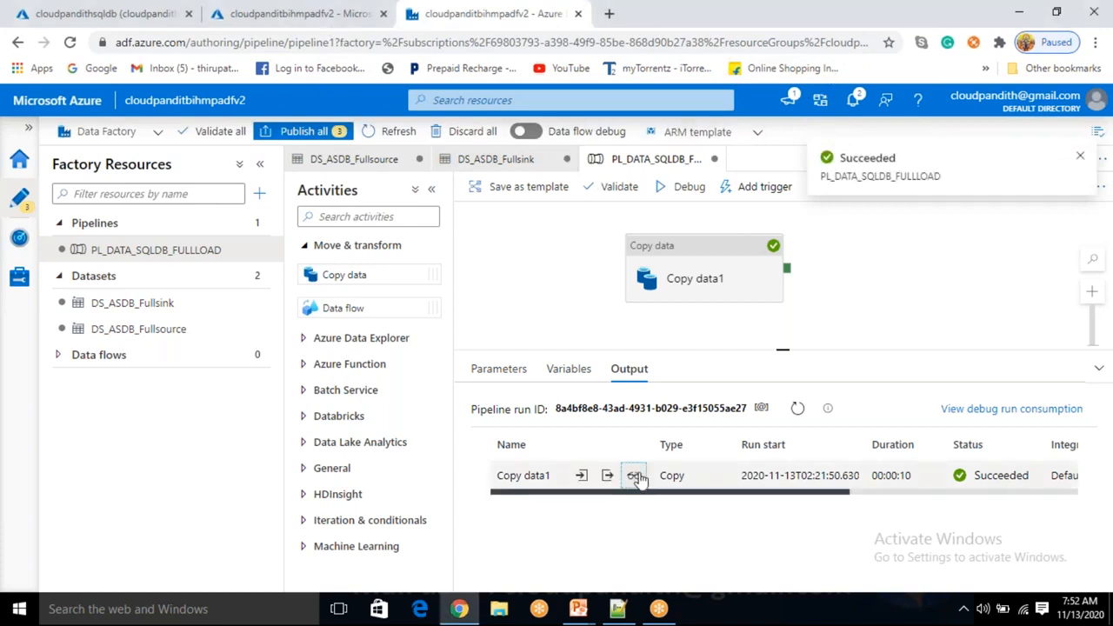
# Review the copy run details: regions, rows read and written, peak connections, throughput and DIUs
pyautogui.click(636, 476)
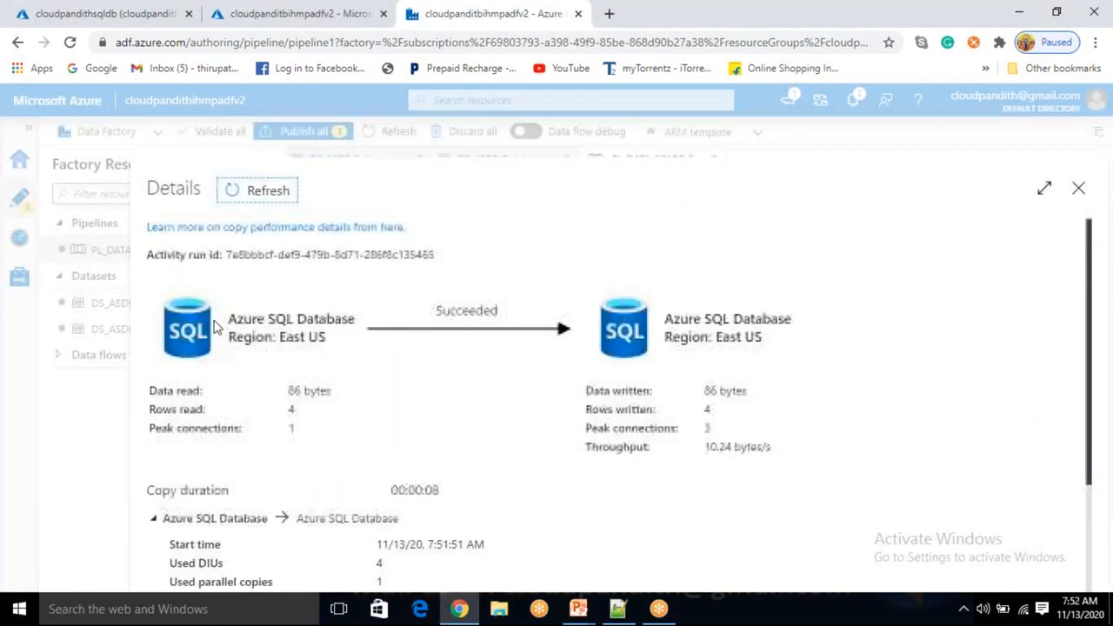
pyautogui.moveTo(294, 336); pyautogui.dragTo(312, 334)
pyautogui.moveTo(715, 338); pyautogui.dragTo(762, 339)
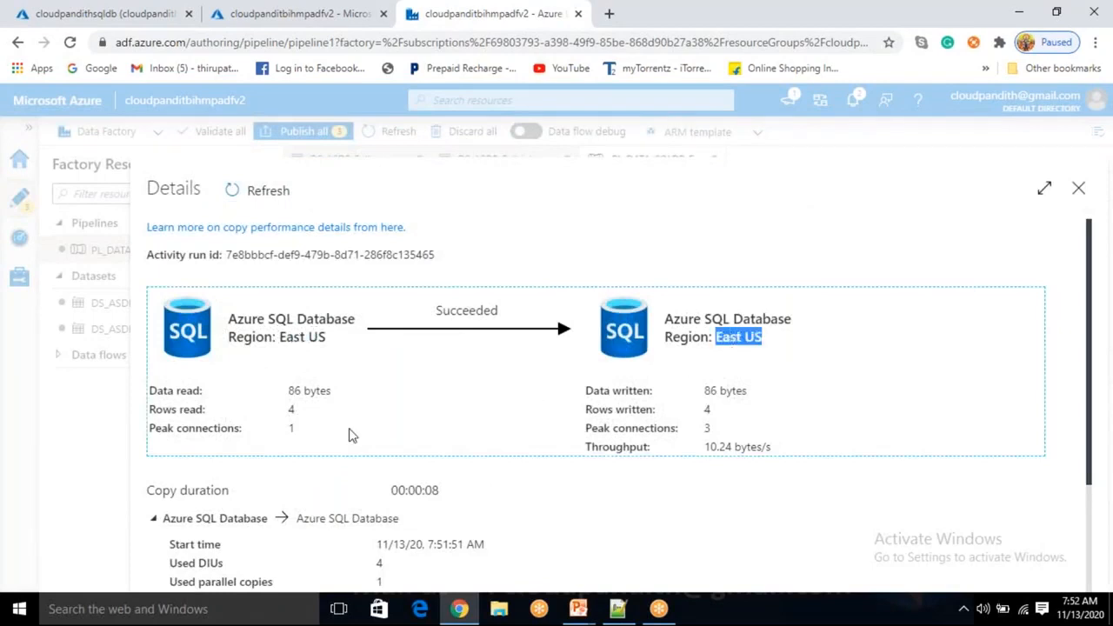
pyautogui.click(292, 418)
pyautogui.doubleClick(291, 412)
pyautogui.doubleClick(709, 411)
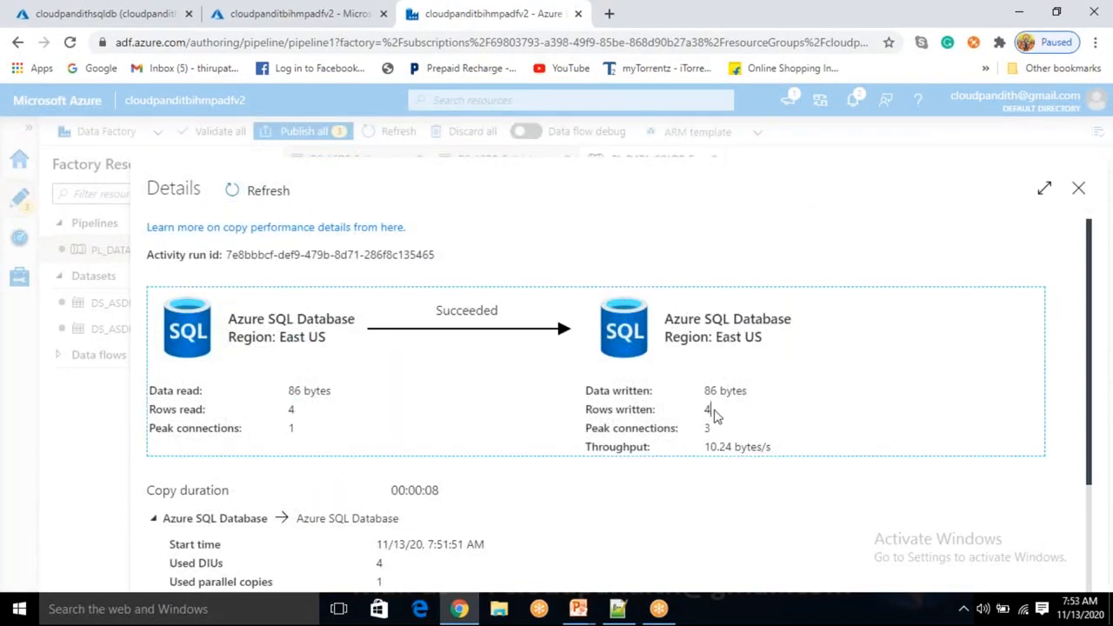
pyautogui.doubleClick(291, 430)
pyautogui.moveTo(703, 454); pyautogui.dragTo(585, 448)
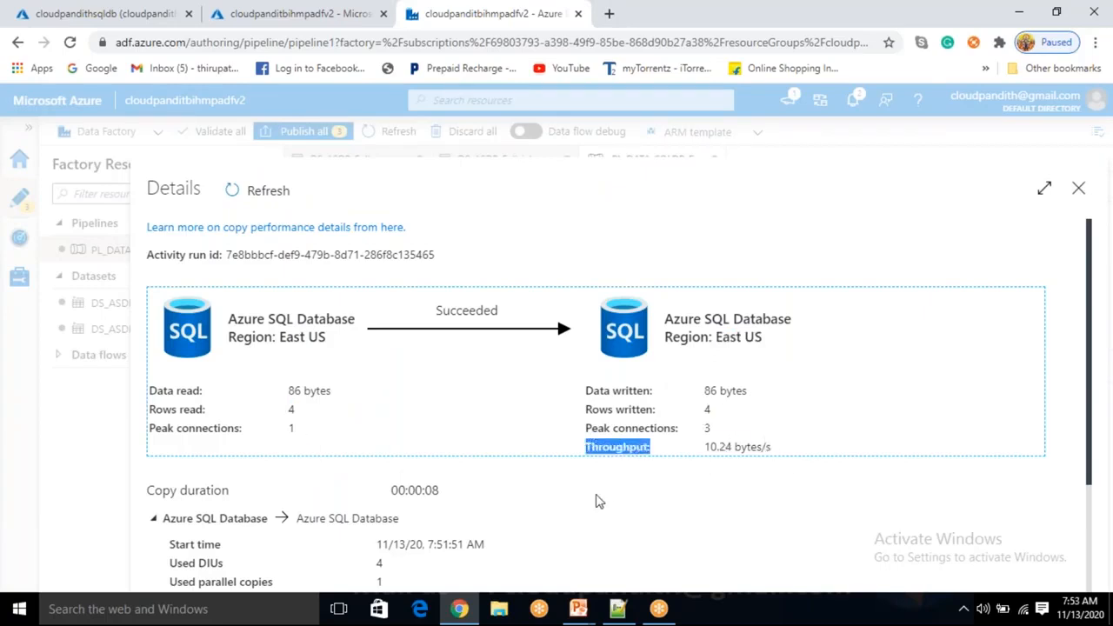
pyautogui.doubleClick(374, 563)
# Review durations: 00:00:08 copy, 00:00:02 queue, 00:00:06 transfer; then close the details
pyautogui.moveTo(390, 583); pyautogui.dragTo(377, 561)
pyautogui.click(395, 522)
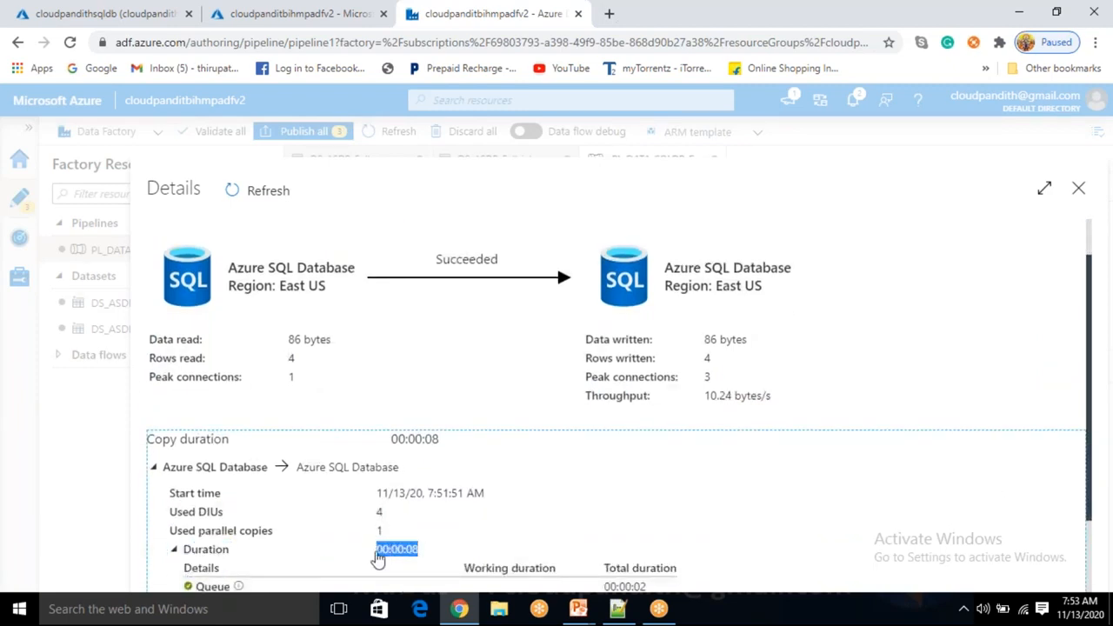
pyautogui.scroll(-1, 514, 553)
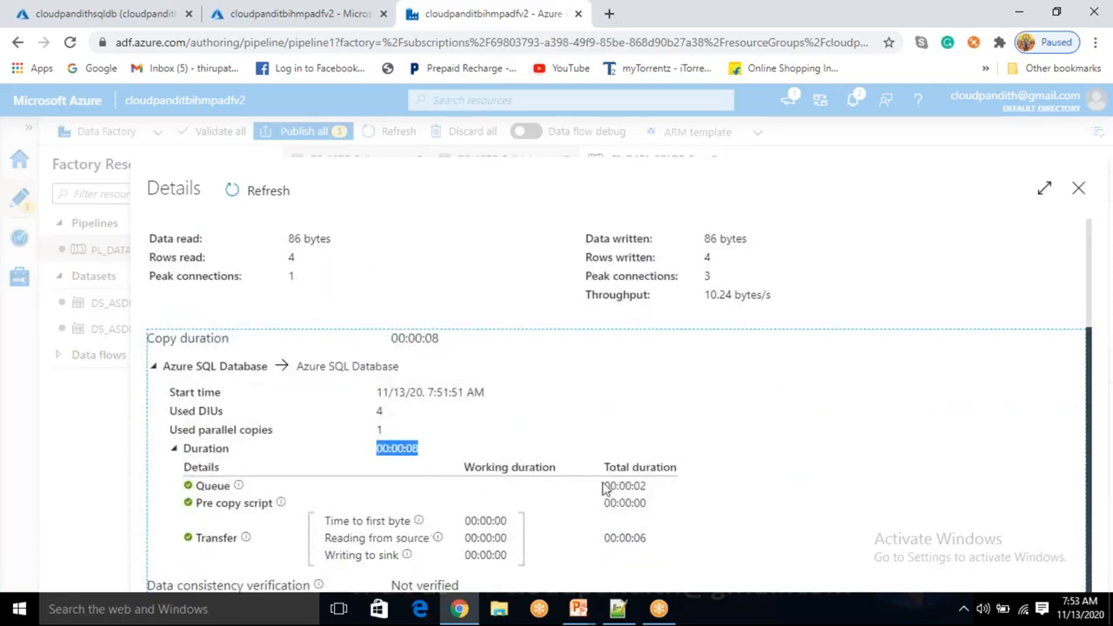
pyautogui.moveTo(646, 485); pyautogui.dragTo(604, 487)
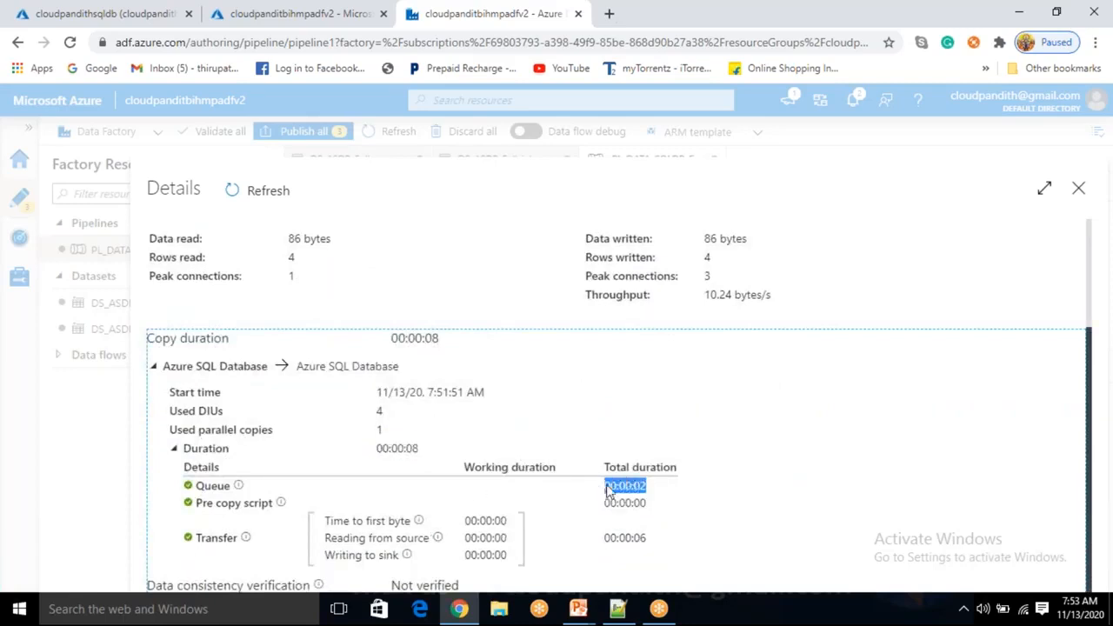
pyautogui.click(670, 501)
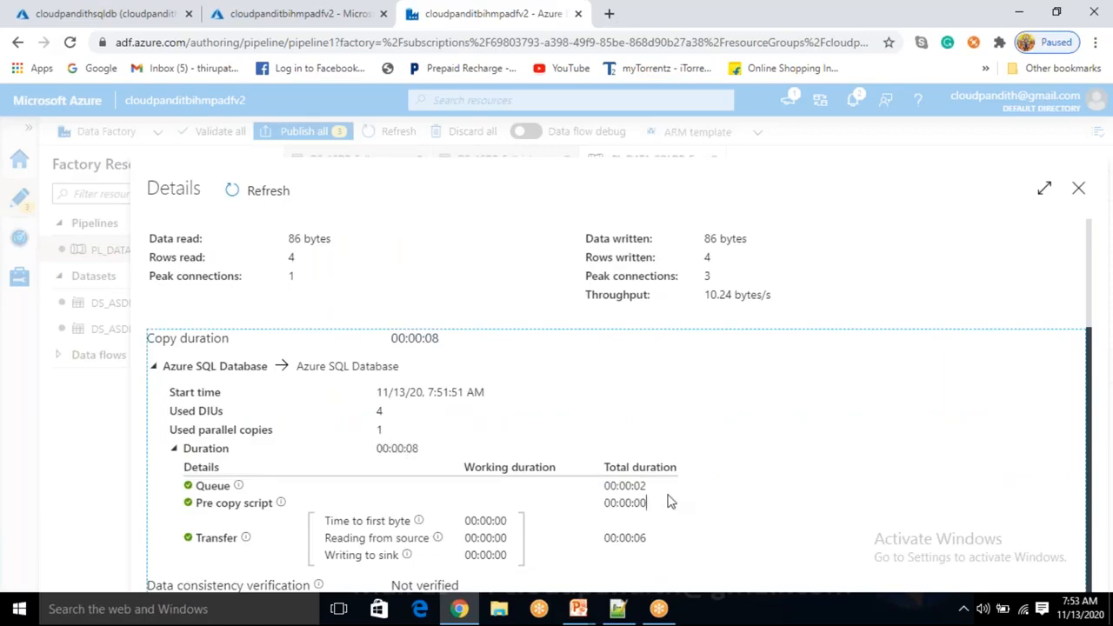
pyautogui.moveTo(648, 538); pyautogui.dragTo(591, 537)
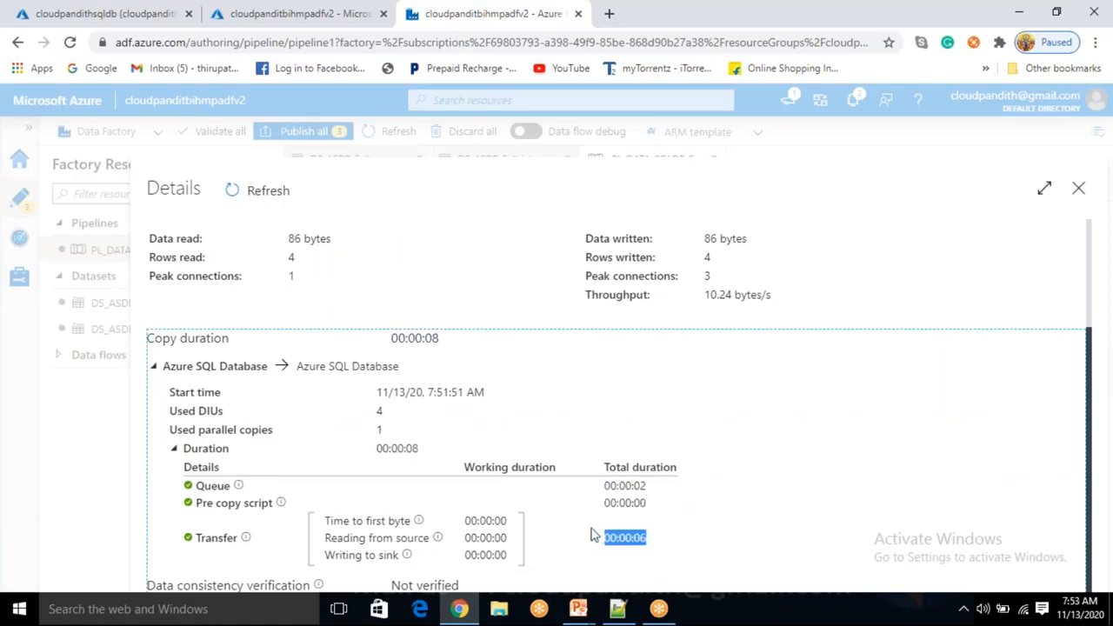
pyautogui.click(705, 551)
pyautogui.moveTo(392, 338); pyautogui.dragTo(658, 338)
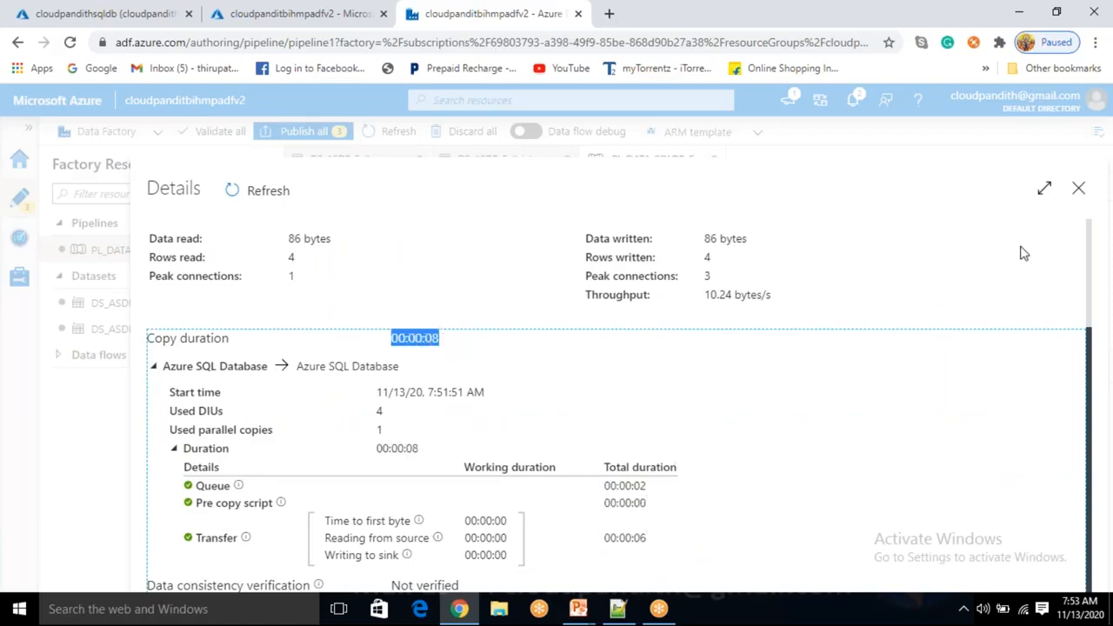
pyautogui.click(1078, 189)
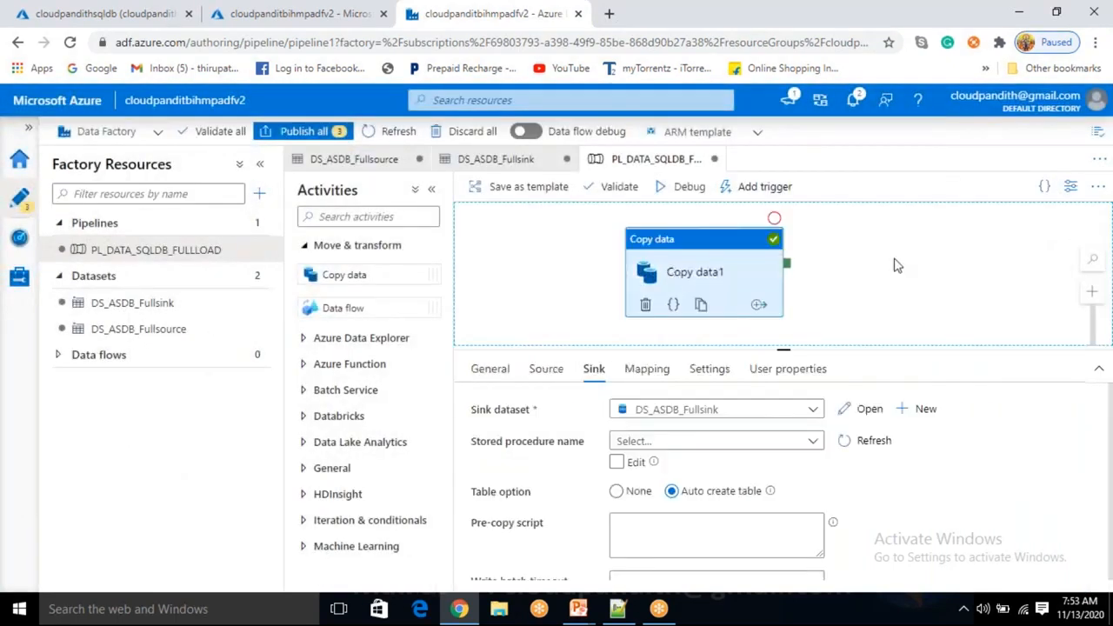
pyautogui.click(869, 286)
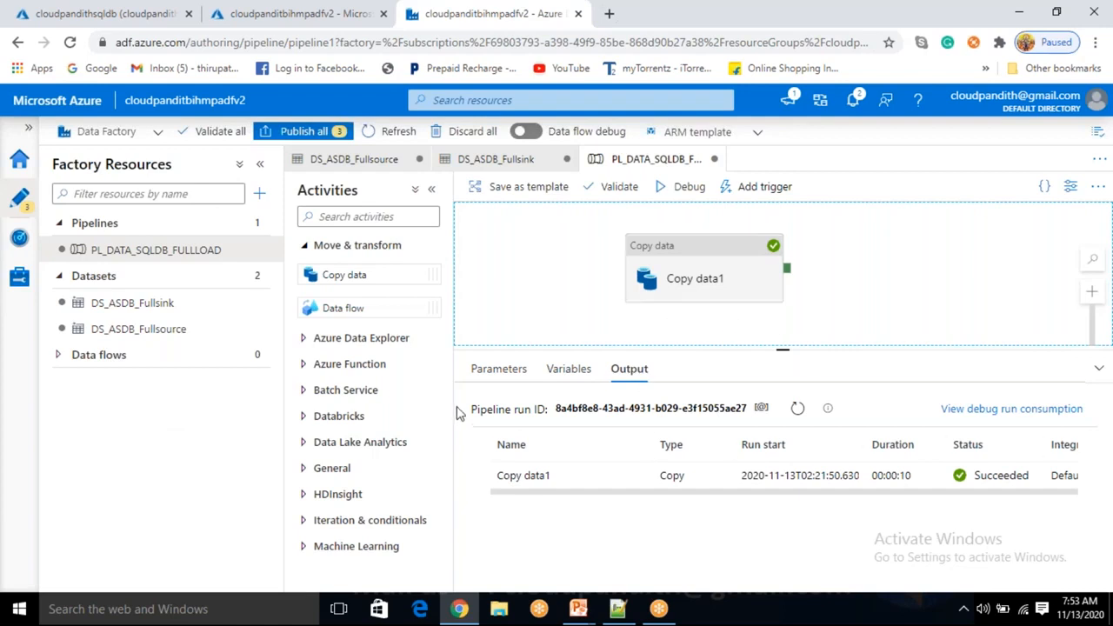
pyautogui.moveTo(556, 408); pyautogui.dragTo(755, 415)
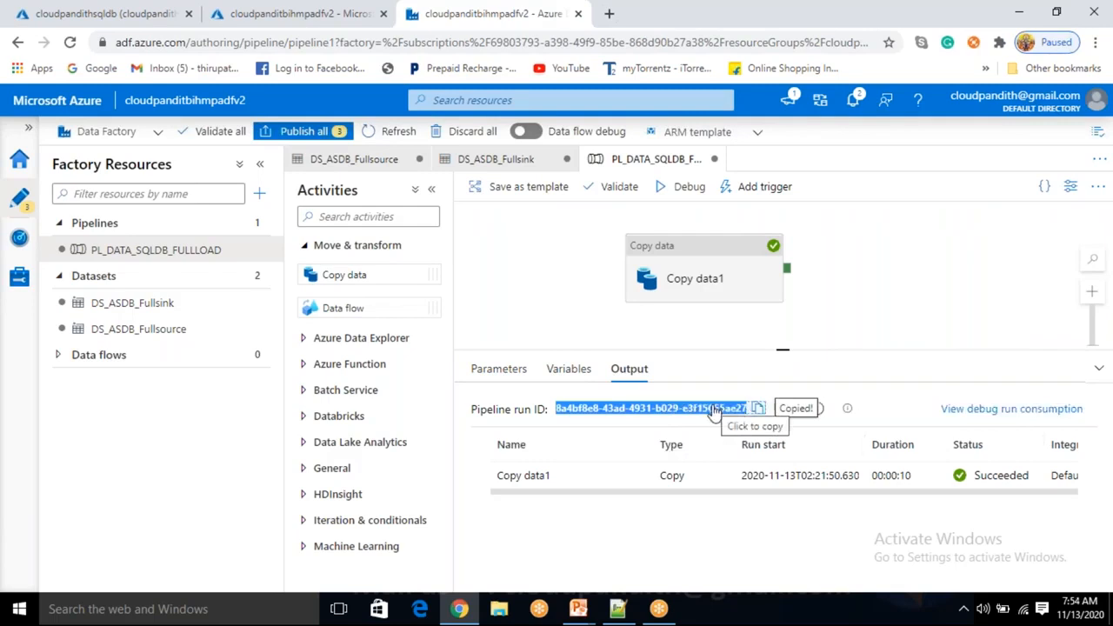
pyautogui.click(707, 261)
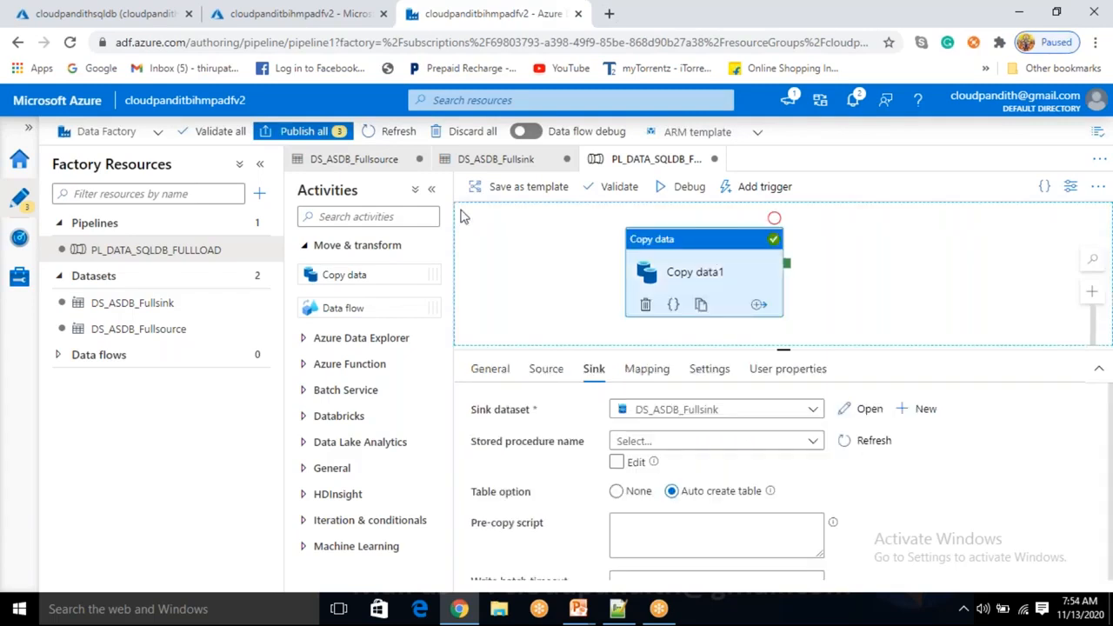
pyautogui.moveTo(127, 103); pyautogui.dragTo(212, 101)
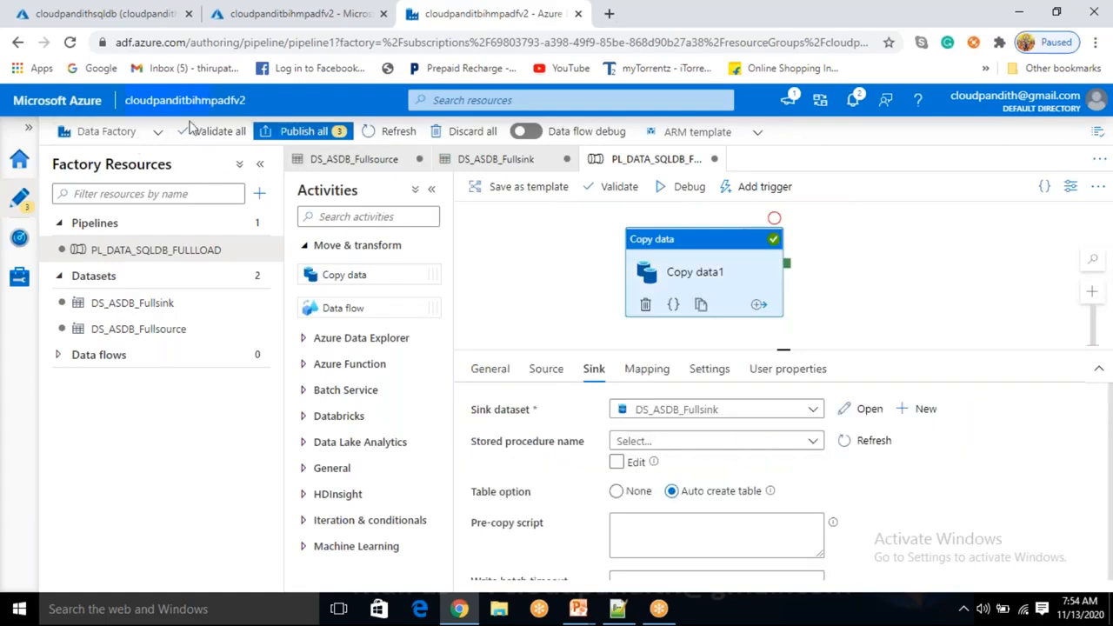
pyautogui.moveTo(93, 250); pyautogui.dragTo(177, 252)
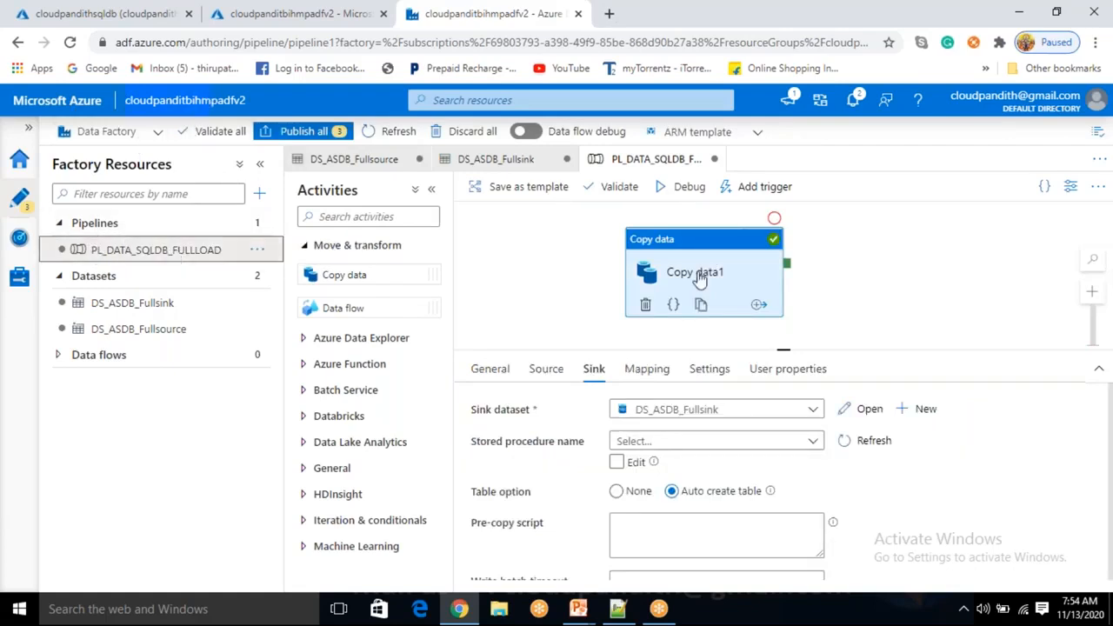
pyautogui.click(852, 294)
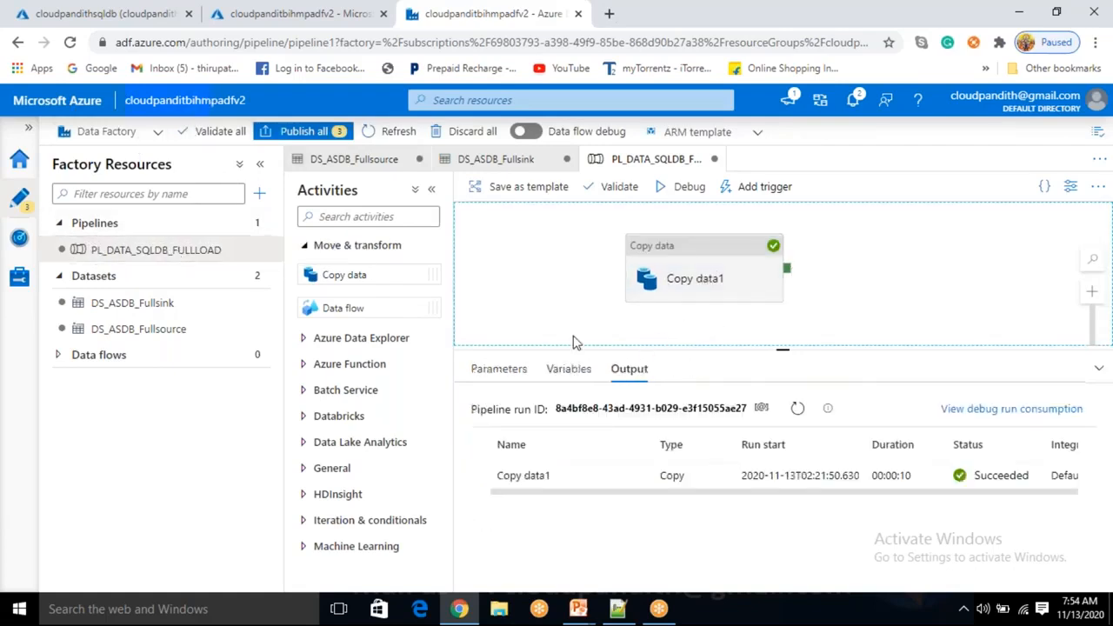
pyautogui.click(633, 477)
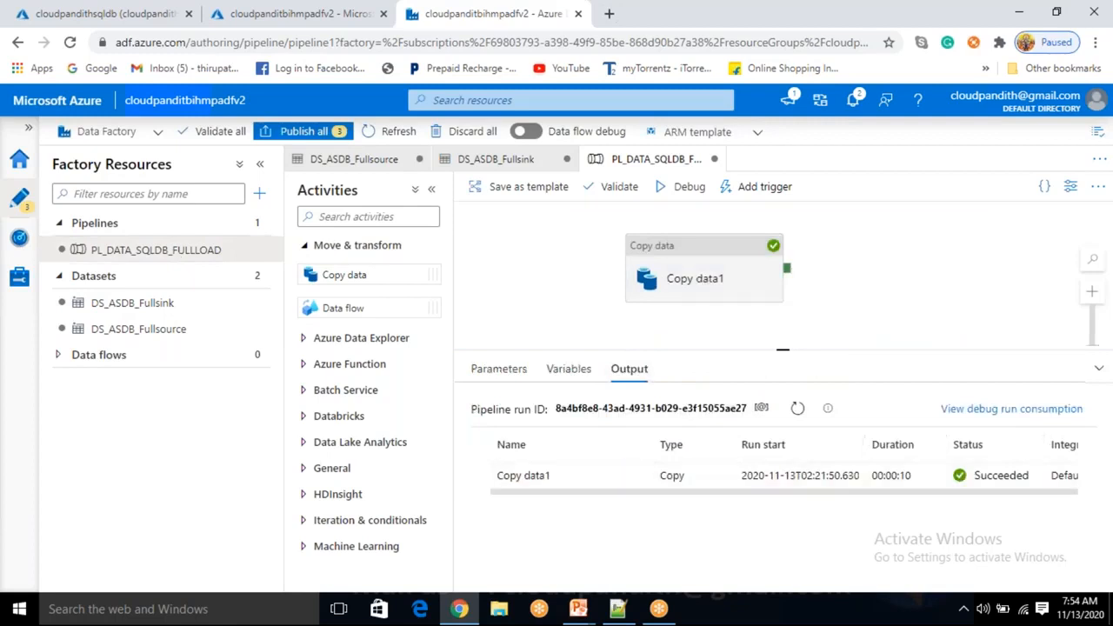
pyautogui.click(383, 566)
pyautogui.moveTo(377, 544); pyautogui.dragTo(485, 542)
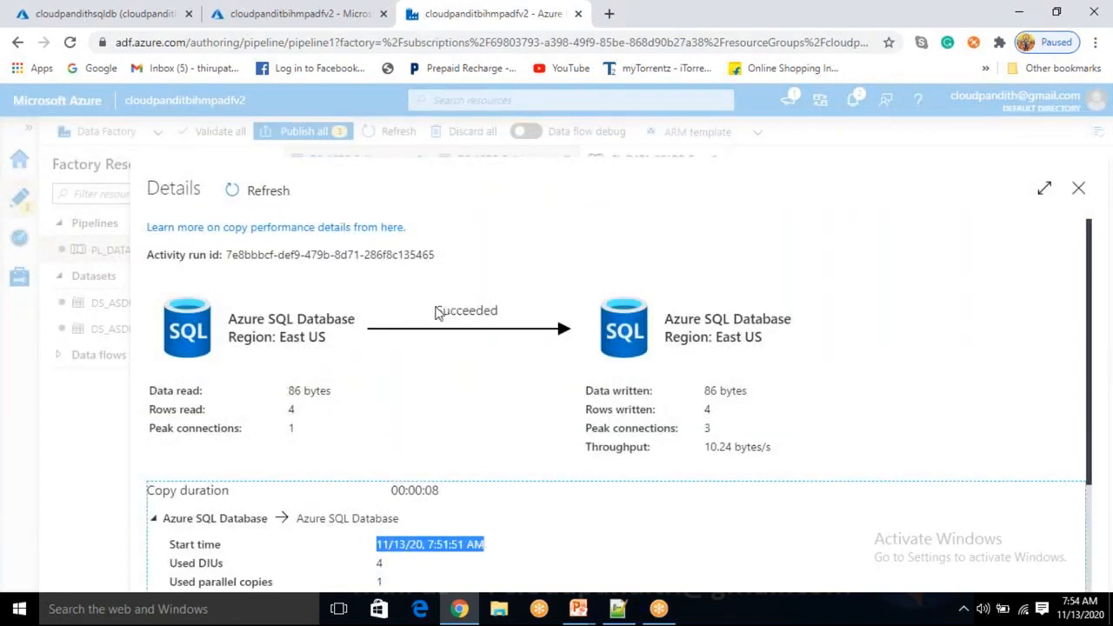
pyautogui.moveTo(433, 310); pyautogui.dragTo(513, 313)
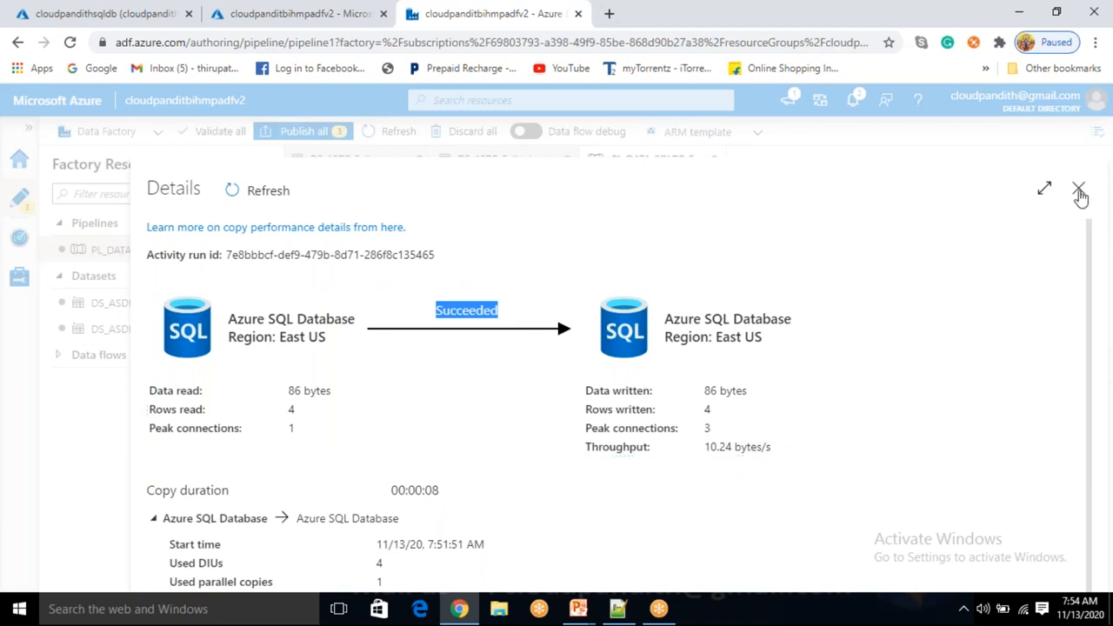
pyautogui.click(1078, 191)
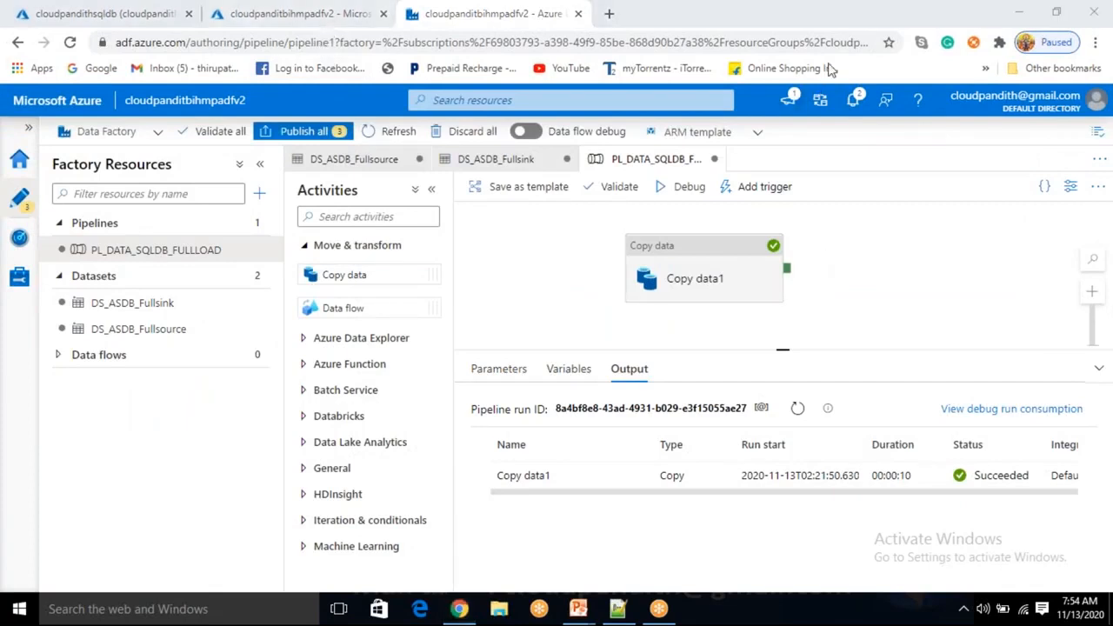
pyautogui.click(670, 273)
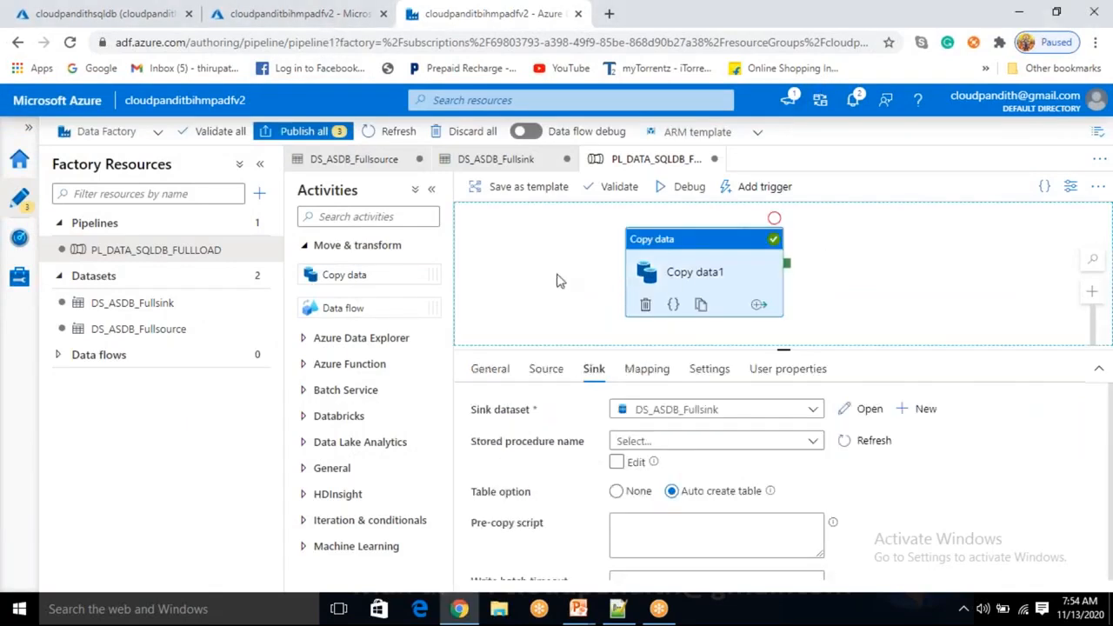
# Select Copy data1 and review its Source settings
pyautogui.click(559, 278)
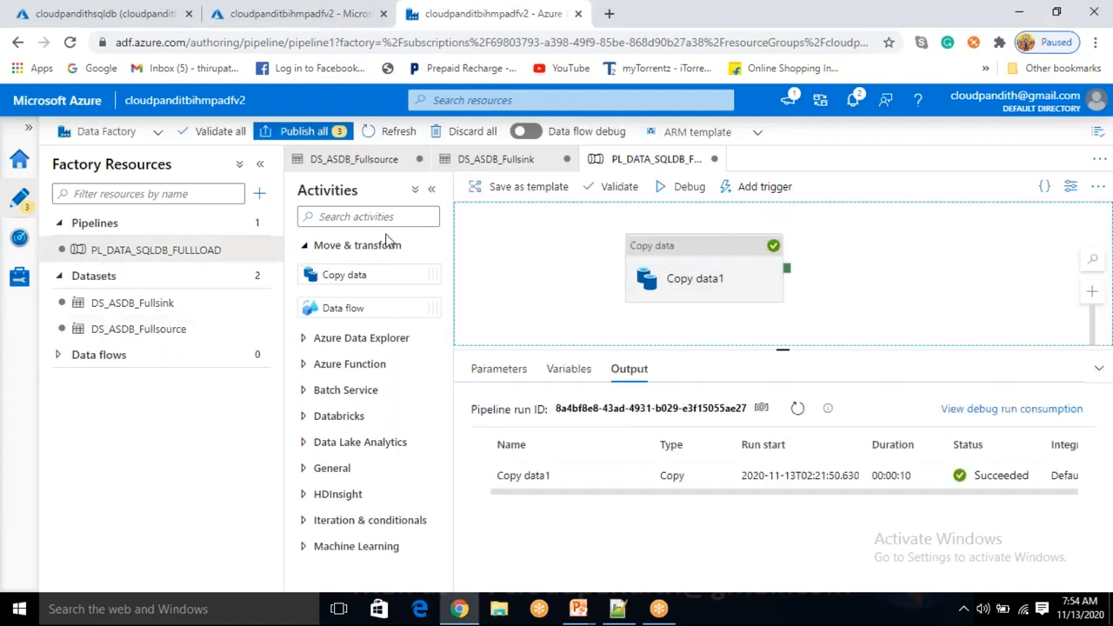
pyautogui.click(185, 424)
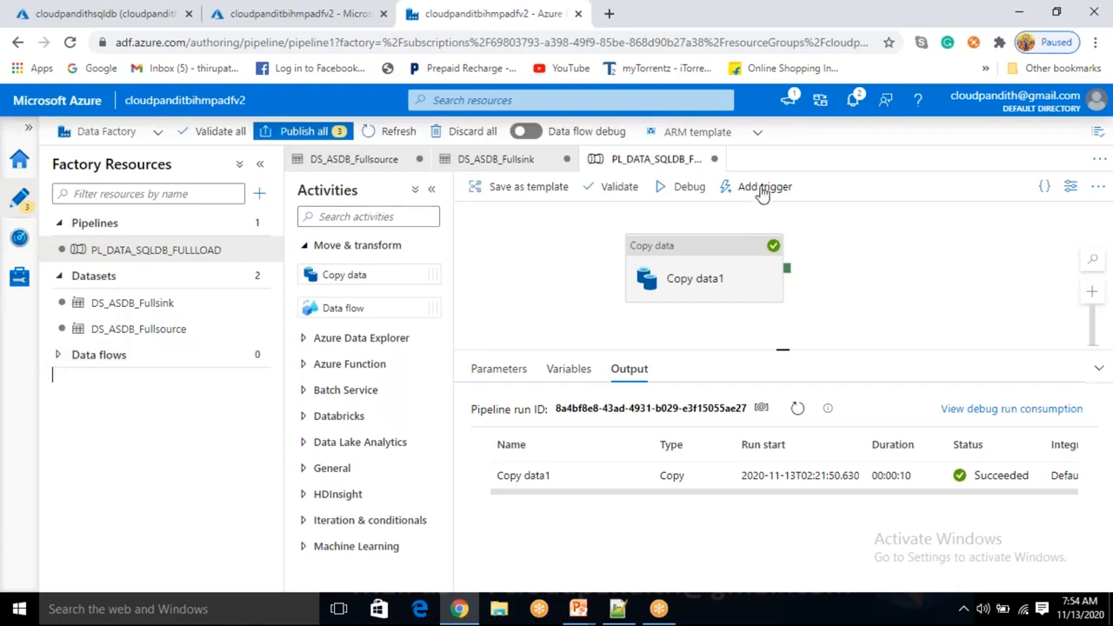
pyautogui.click(672, 270)
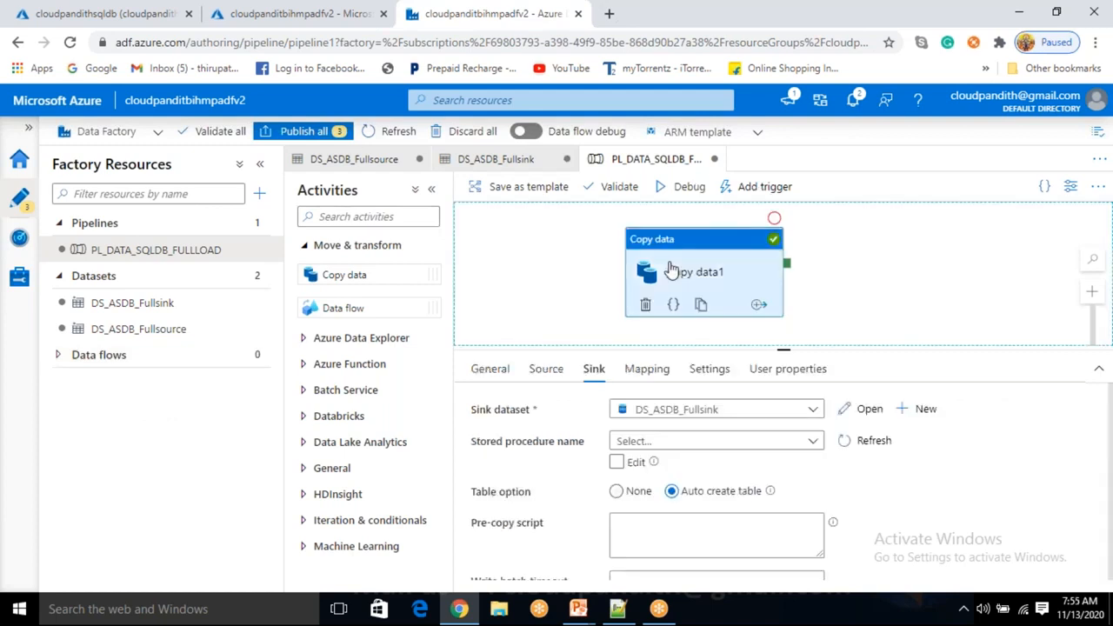
pyautogui.click(536, 388)
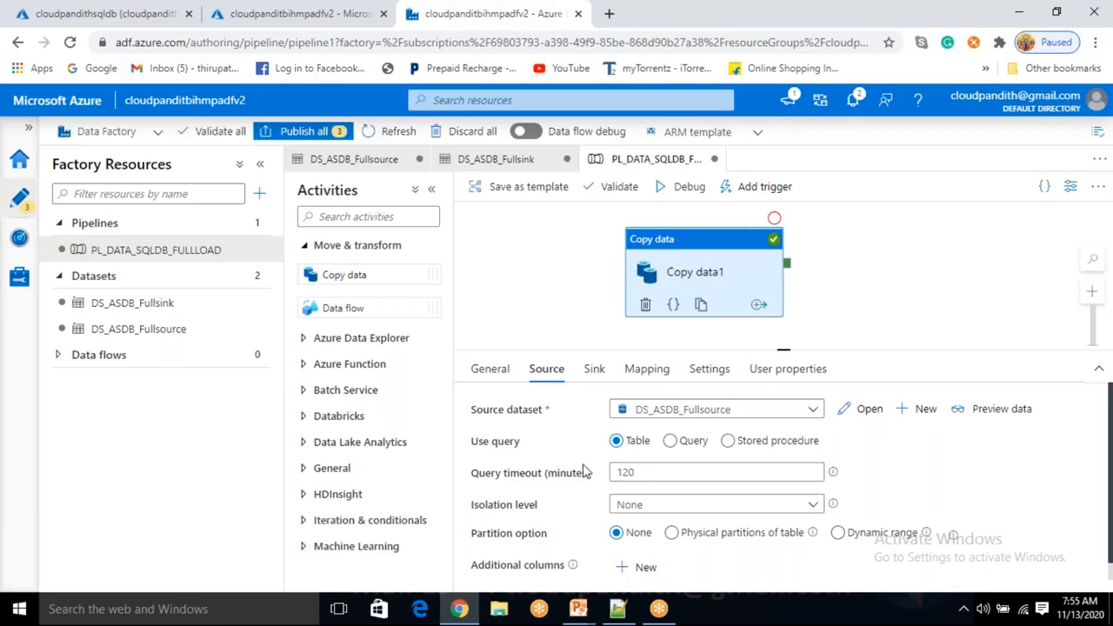
# Reselect Copy data1 to review its Sink settings, then bring the SQL Query editor forward
pyautogui.click(845, 280)
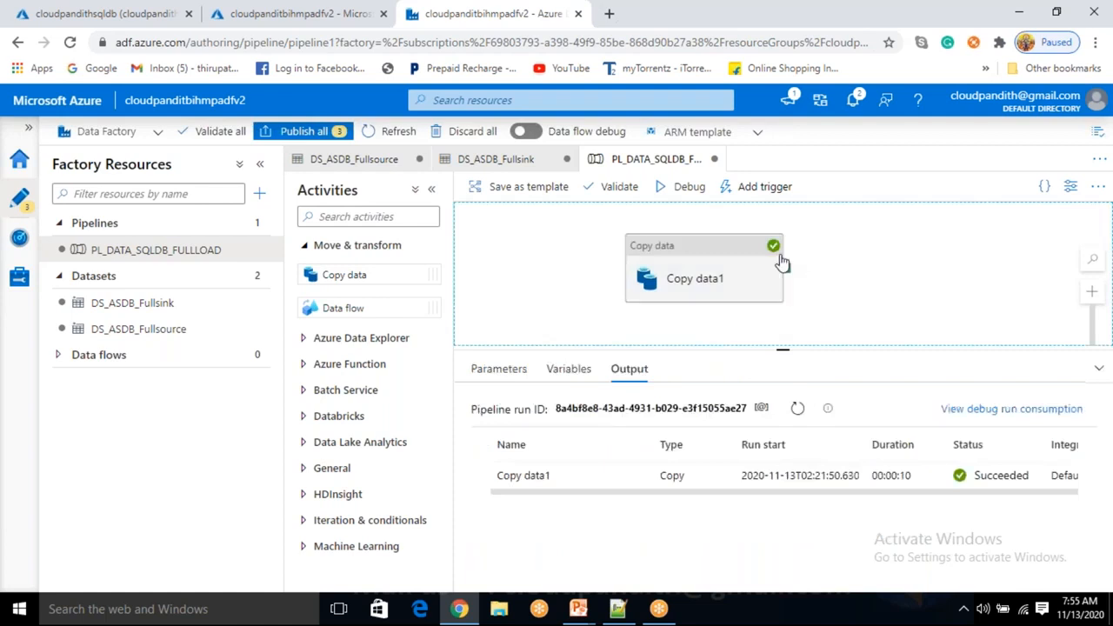
pyautogui.click(725, 280)
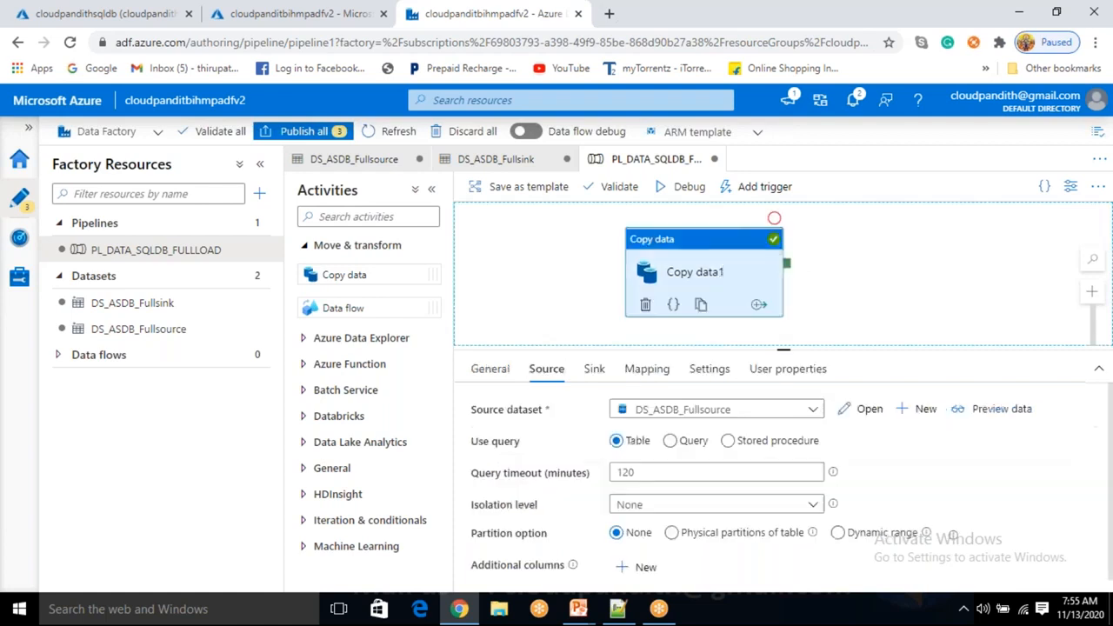
pyautogui.click(594, 372)
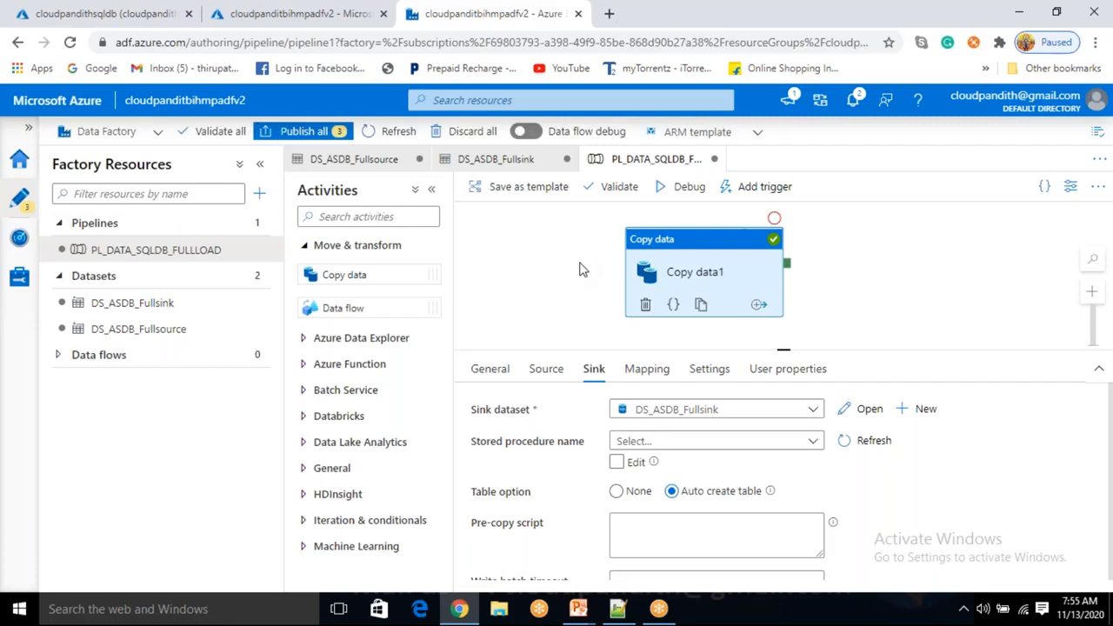
pyautogui.click(135, 18)
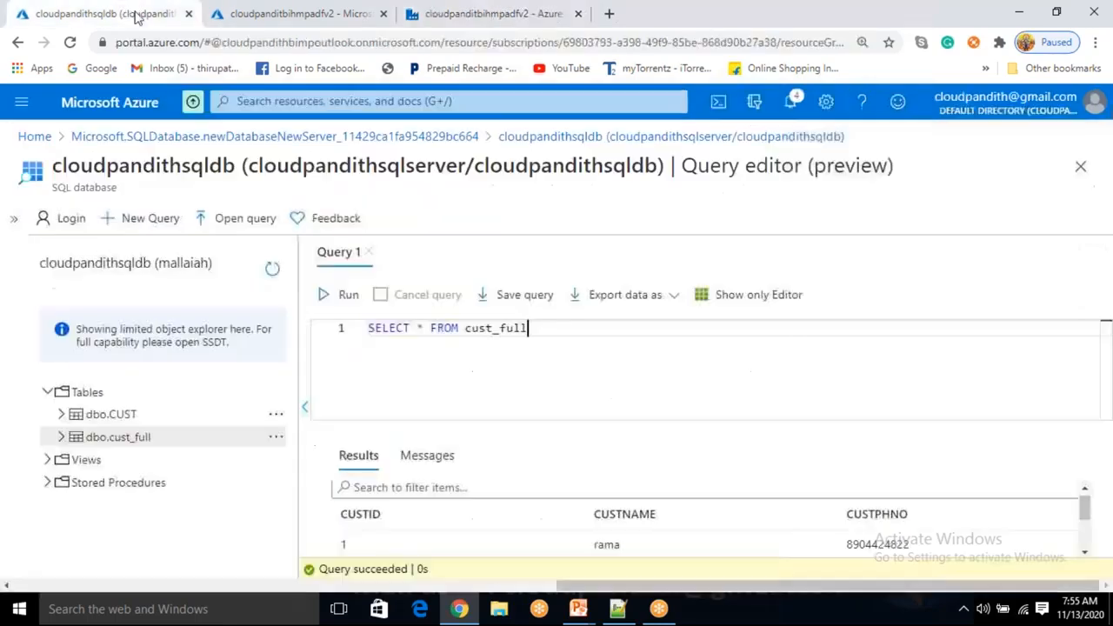
# Confirm in Messages that the cust_full query affected 4 rows
pyautogui.click(427, 454)
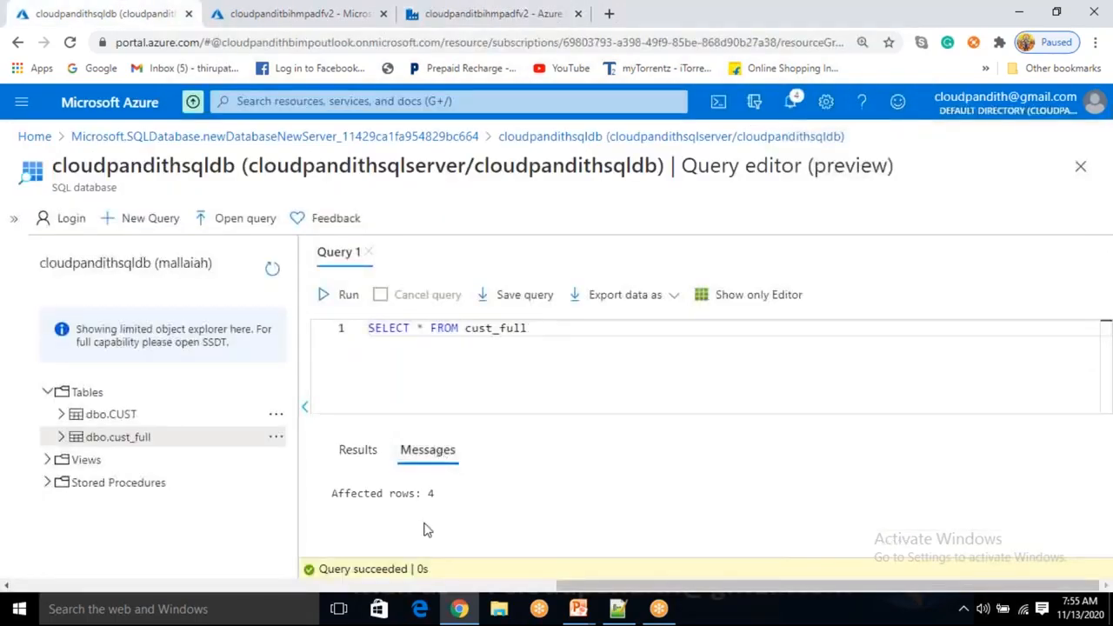
pyautogui.doubleClick(429, 493)
pyautogui.click(455, 16)
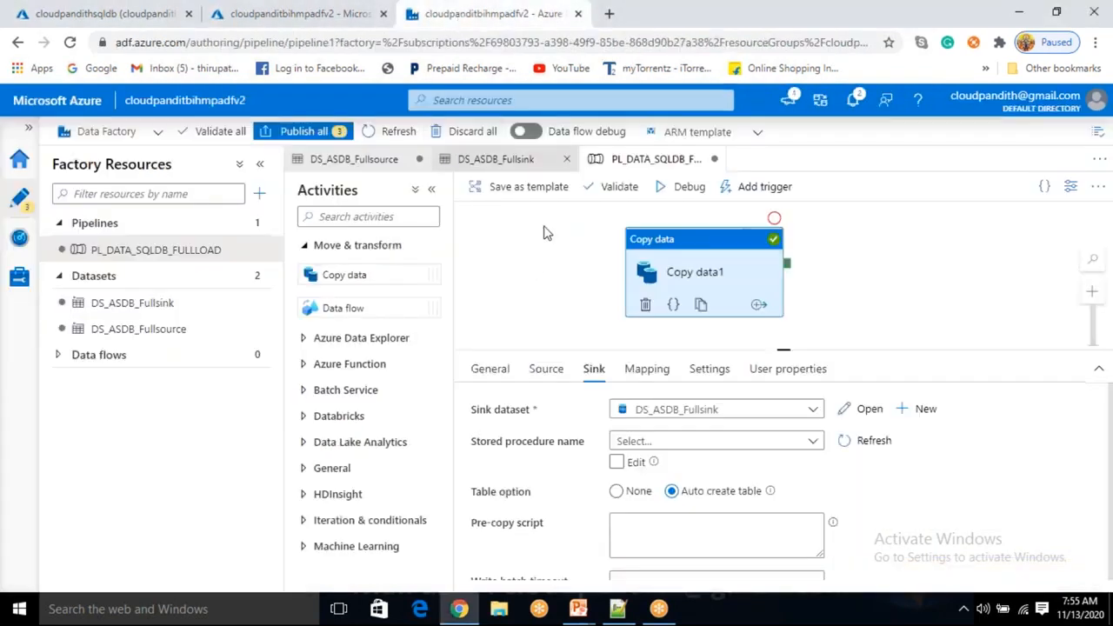
# Debug-run PL_DATA_SQLDB_FULLLOAD and refresh until Copy data1 succeeds in 00:00:06
pyautogui.click(680, 186)
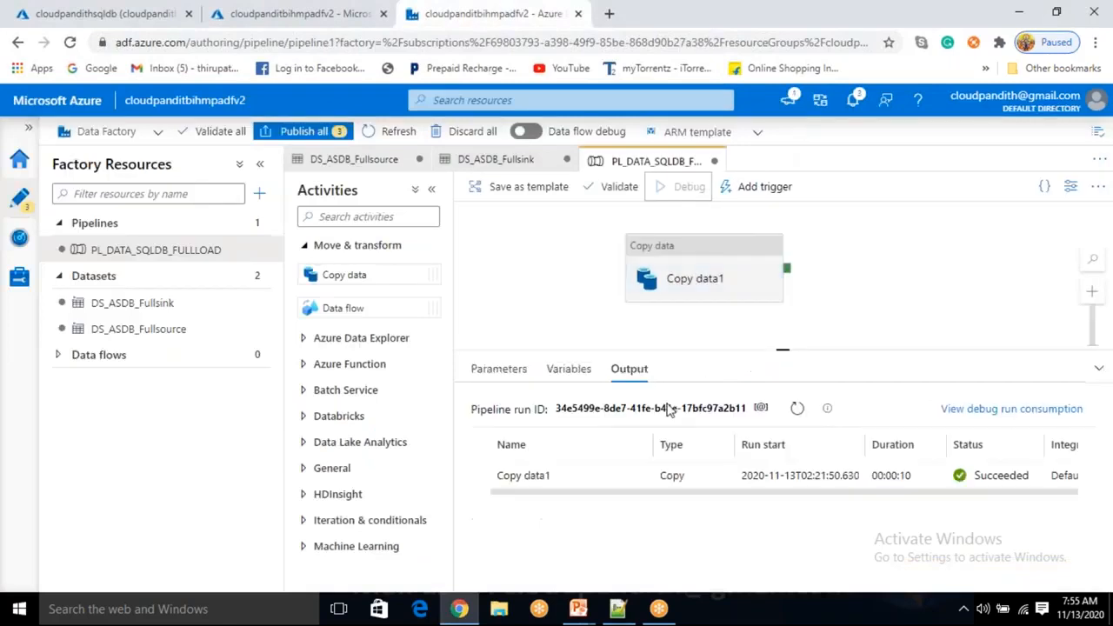
pyautogui.click(798, 408)
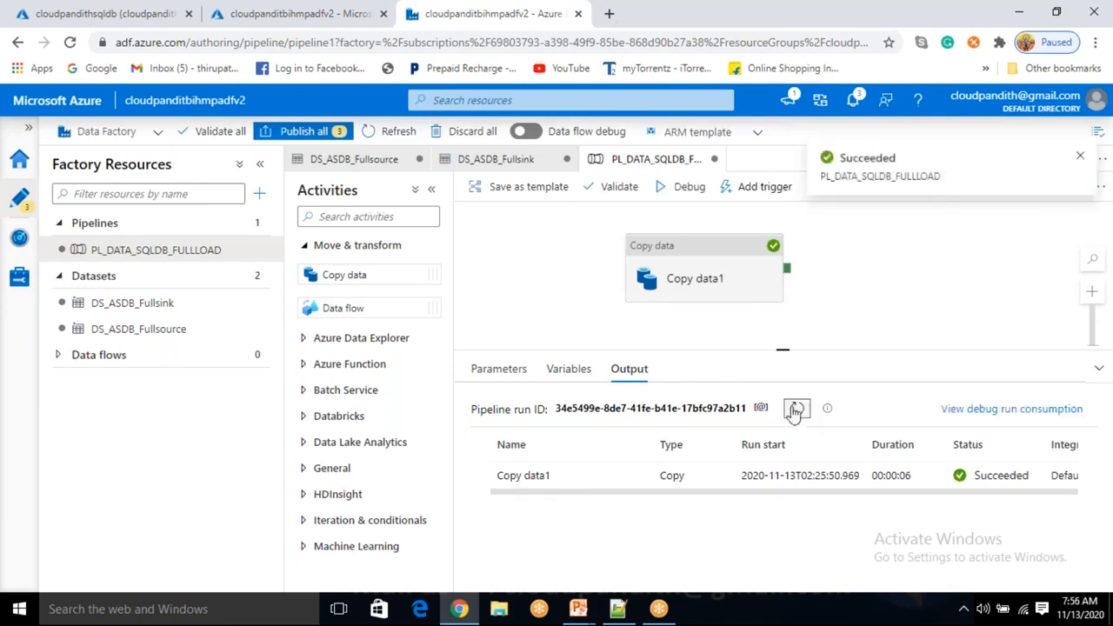
pyautogui.click(795, 410)
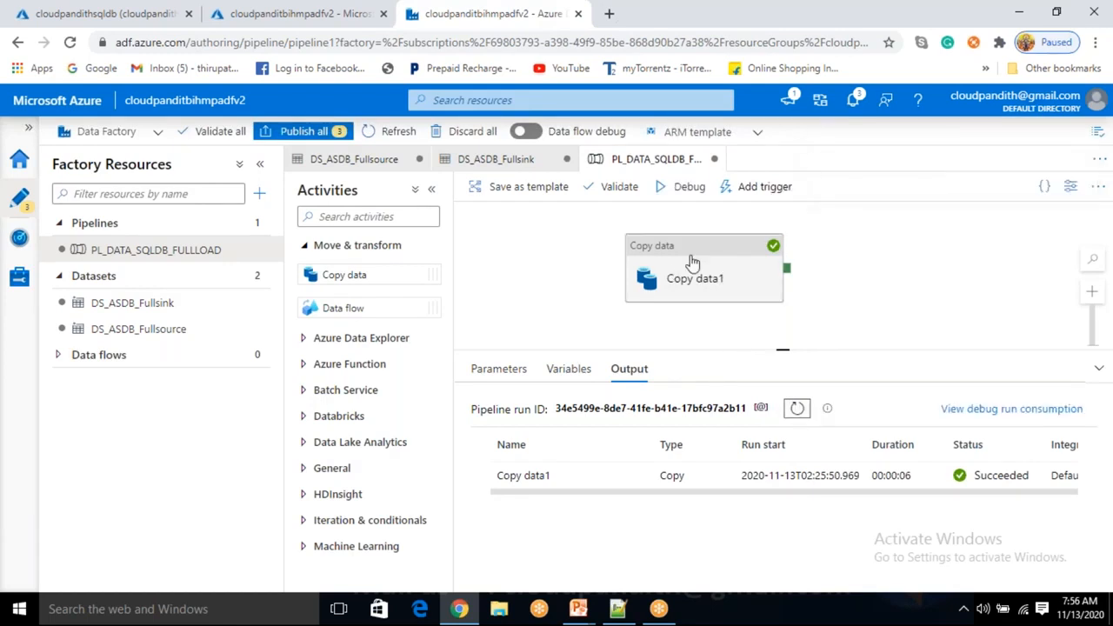
# Rerun SELECT * FROM cust_full and review the returned rows rama, krishna and SAI
pyautogui.click(111, 10)
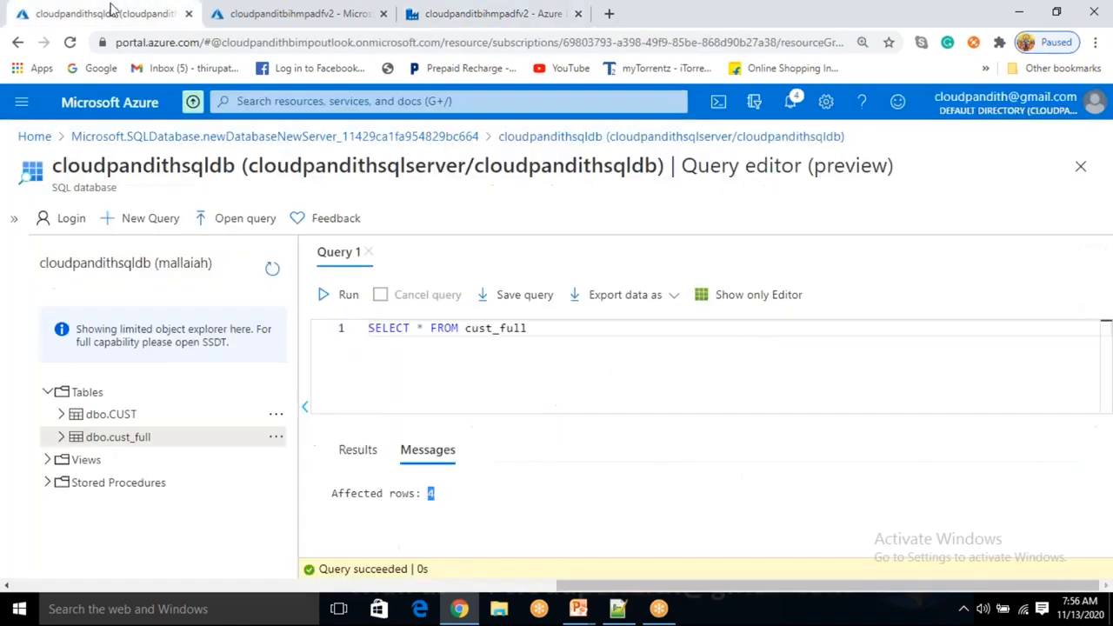
pyautogui.click(344, 294)
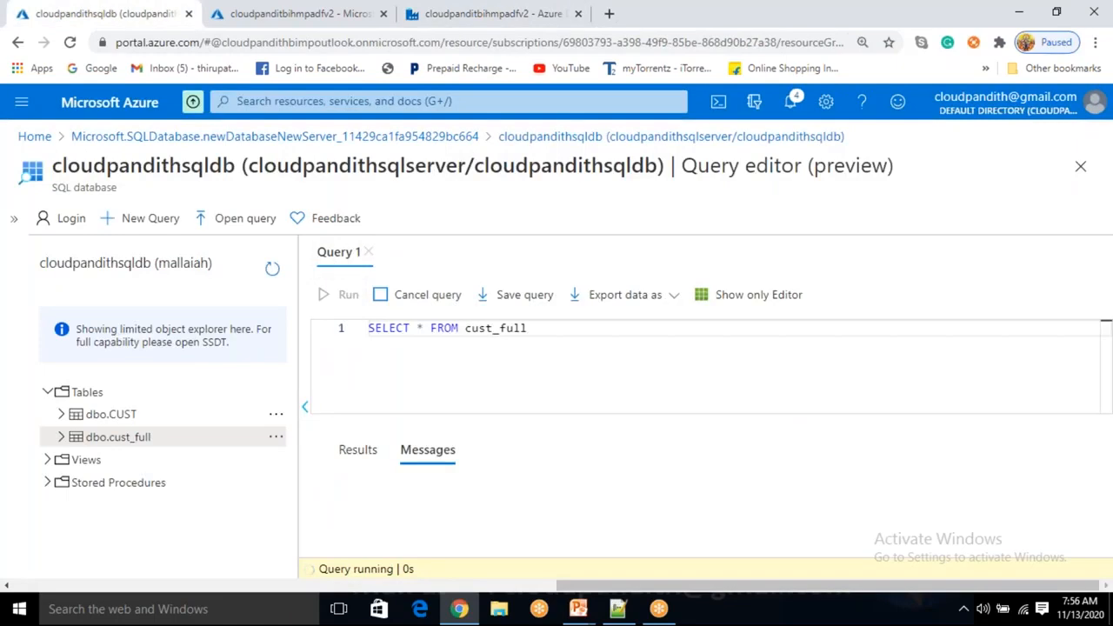
pyautogui.click(436, 457)
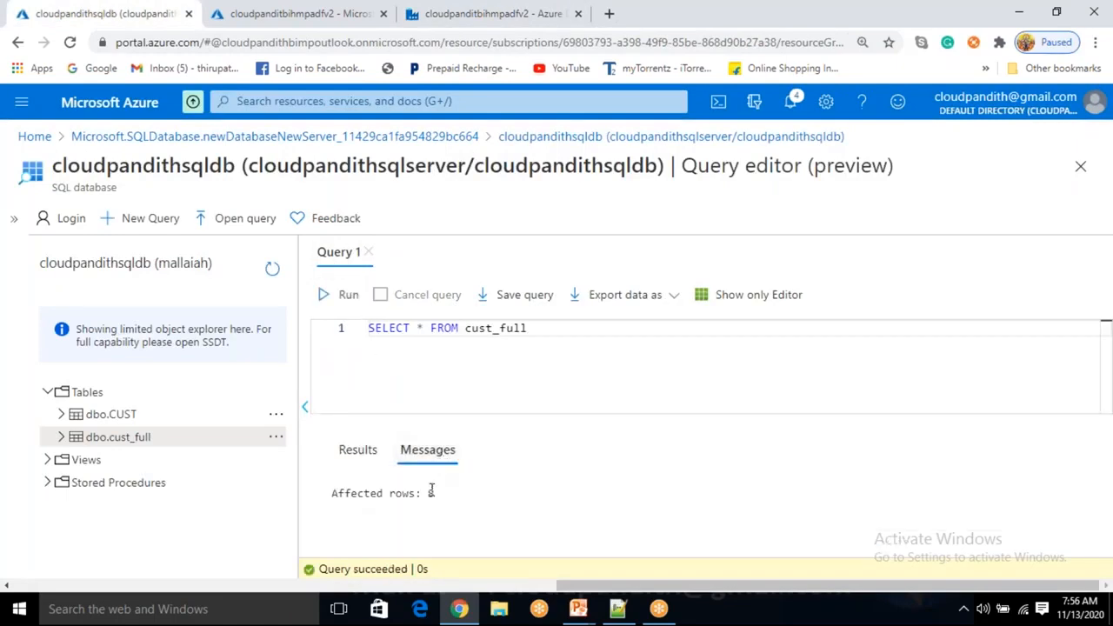
pyautogui.click(359, 453)
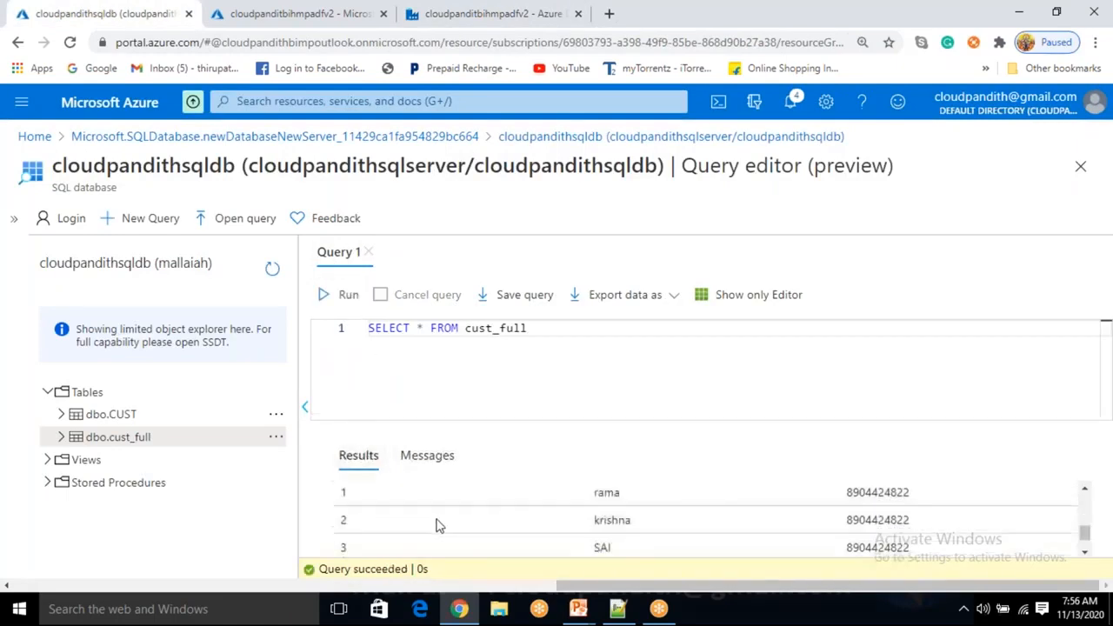
pyautogui.scroll(-1, 374, 541)
pyautogui.scroll(3, 374, 543)
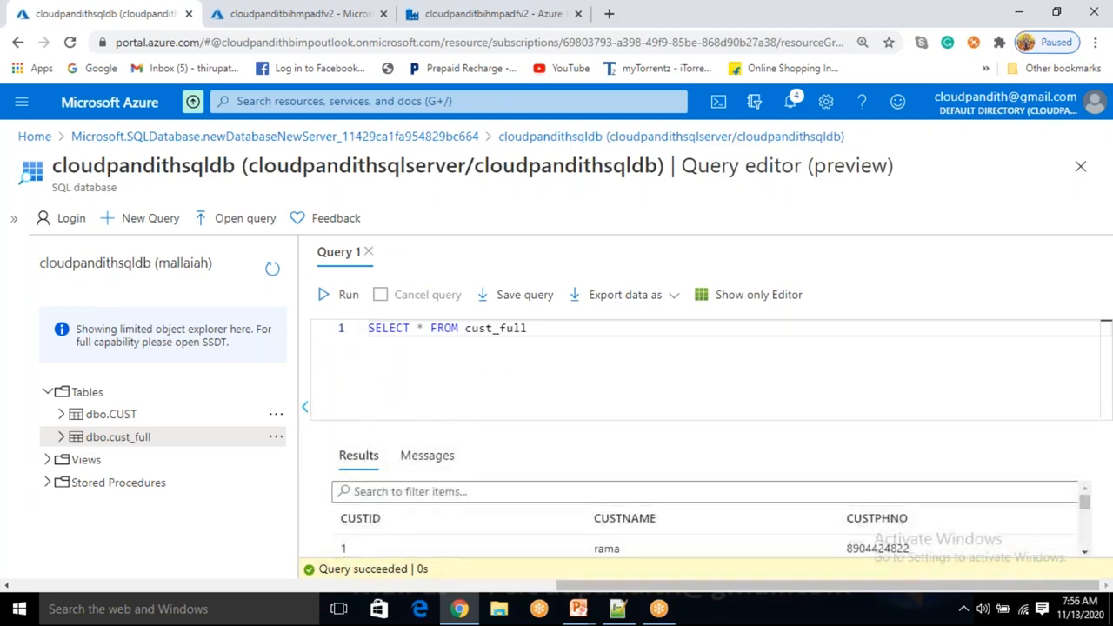
pyautogui.click(481, 14)
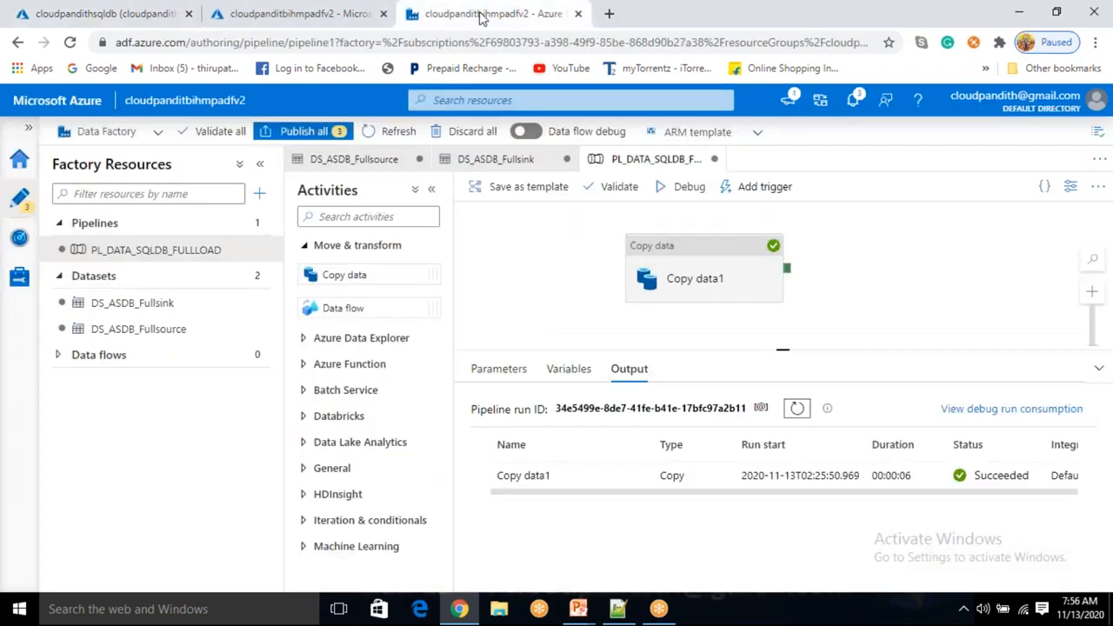
# Enter 'truncate table cust_full' as Copy data1's sink pre-copy script
pyautogui.click(698, 258)
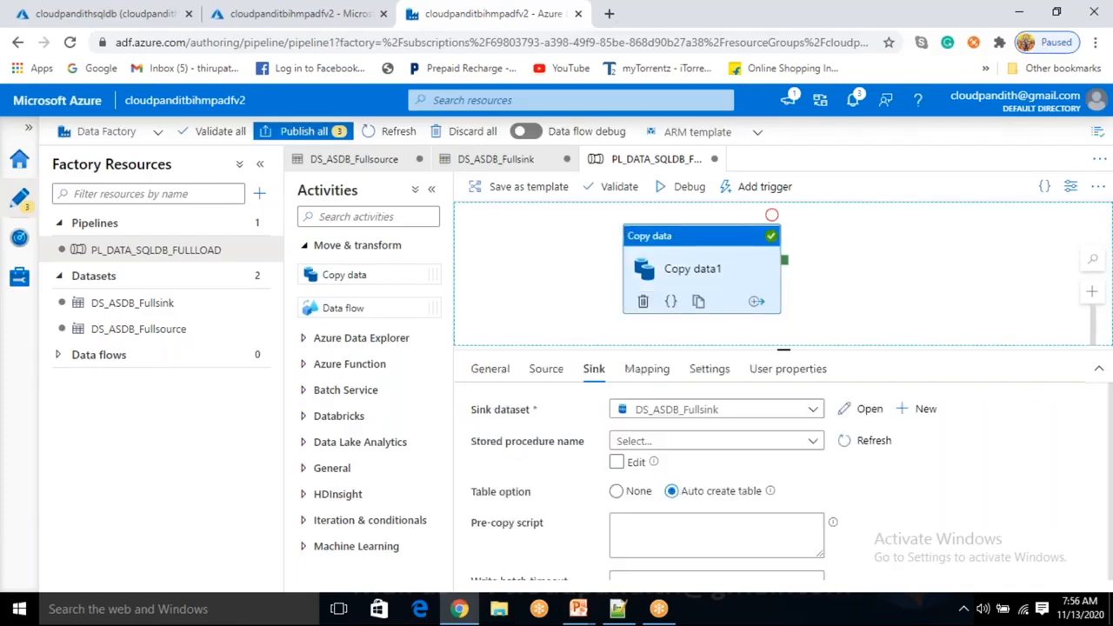
pyautogui.click(555, 269)
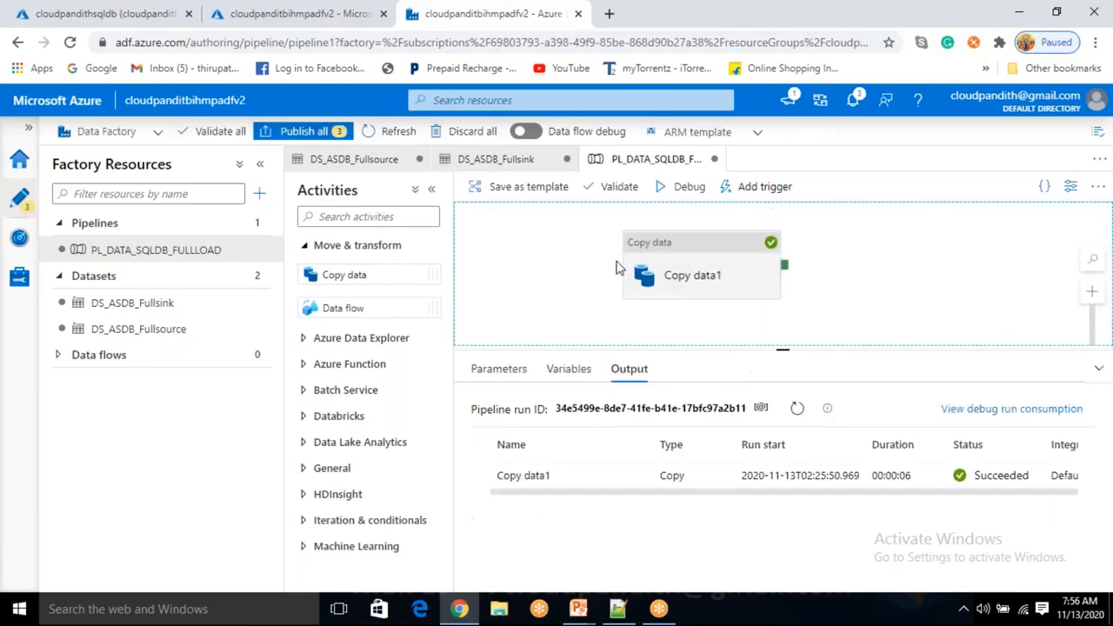
pyautogui.click(694, 259)
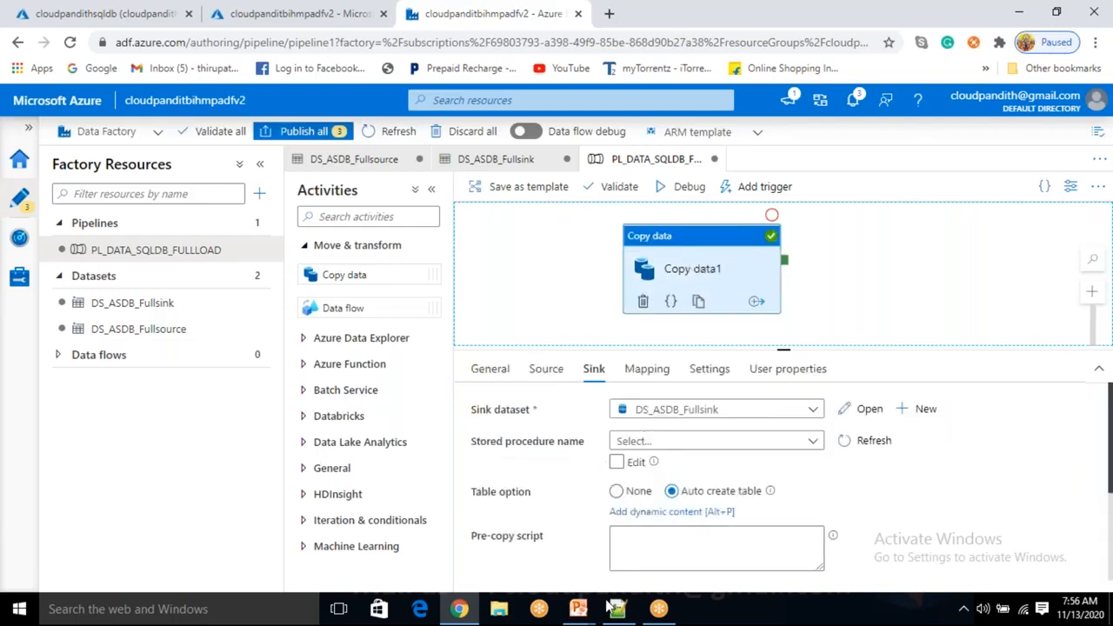
pyautogui.click(622, 528)
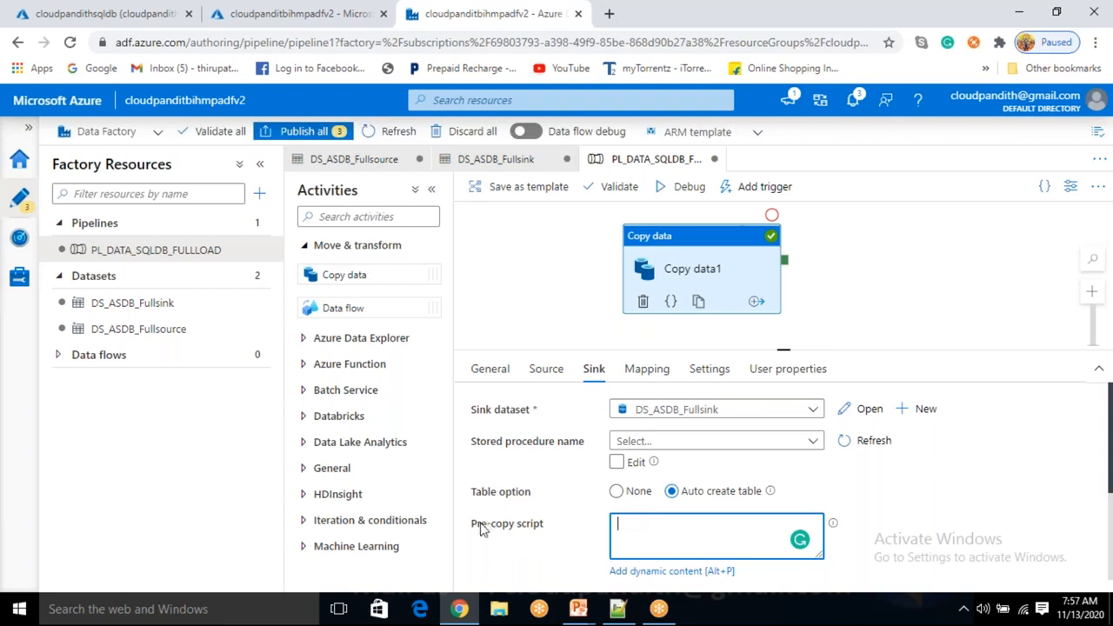
pyautogui.moveTo(480, 526); pyautogui.dragTo(527, 530)
pyautogui.click(653, 538)
pyautogui.write('truncate table cust_full')
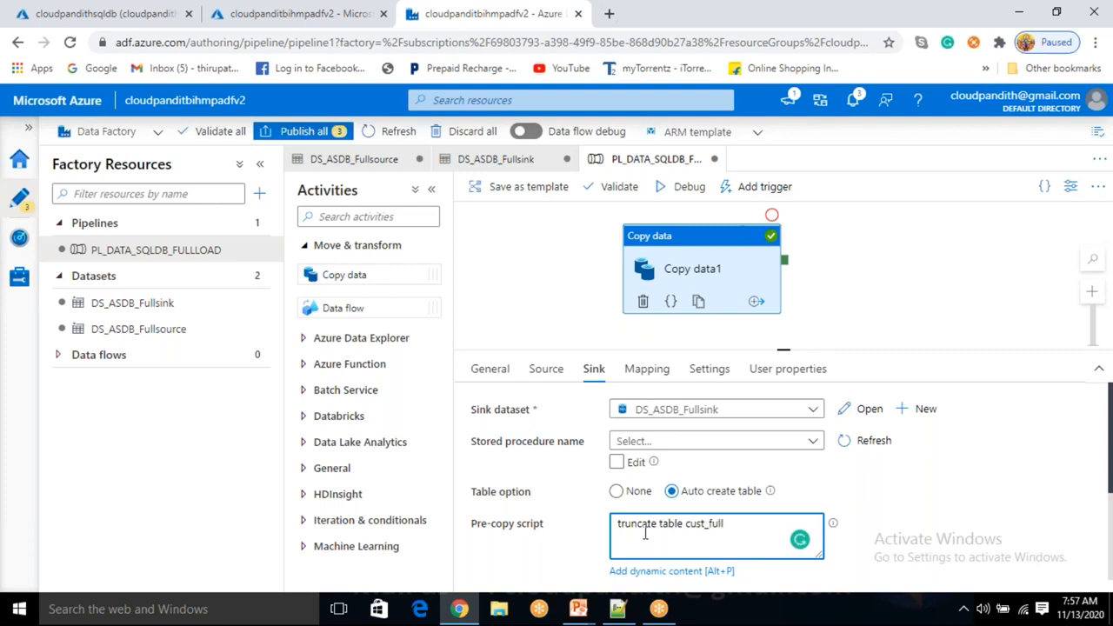
pyautogui.doubleClick(643, 524)
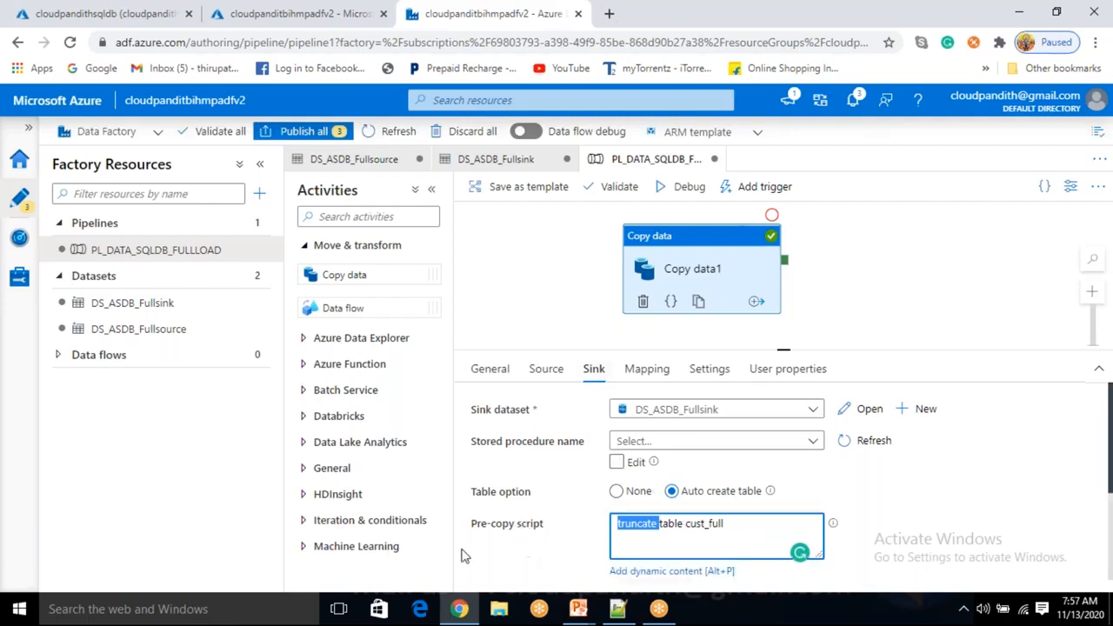
pyautogui.doubleClick(504, 536)
pyautogui.click(518, 550)
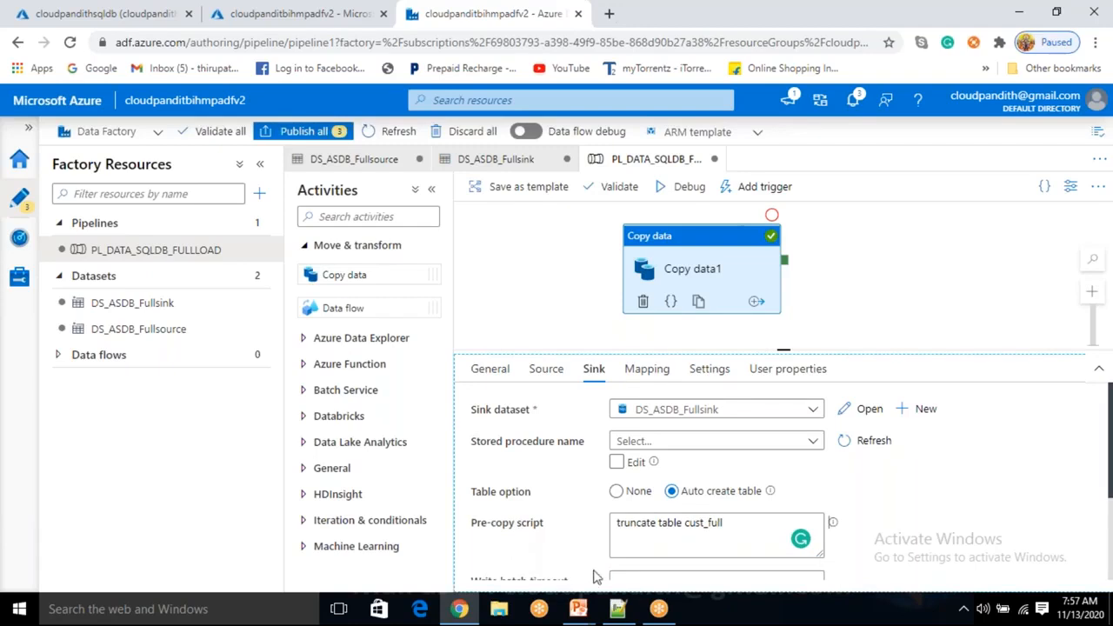
pyautogui.moveTo(738, 519); pyautogui.dragTo(456, 546)
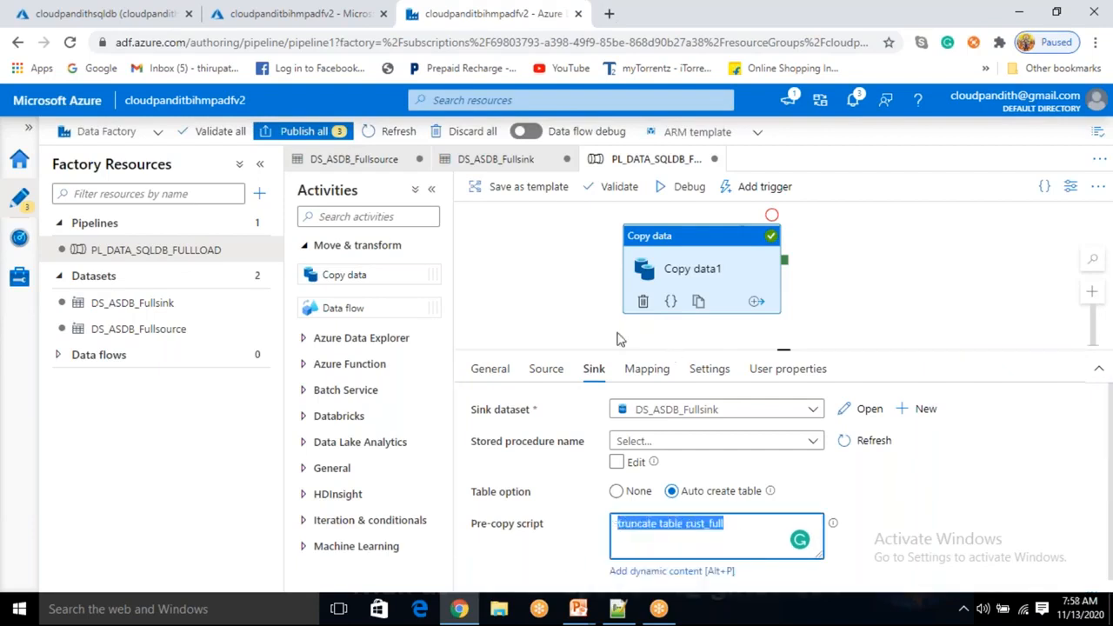
# Debug-run the pipeline again and refresh its status until it succeeds
pyautogui.click(696, 189)
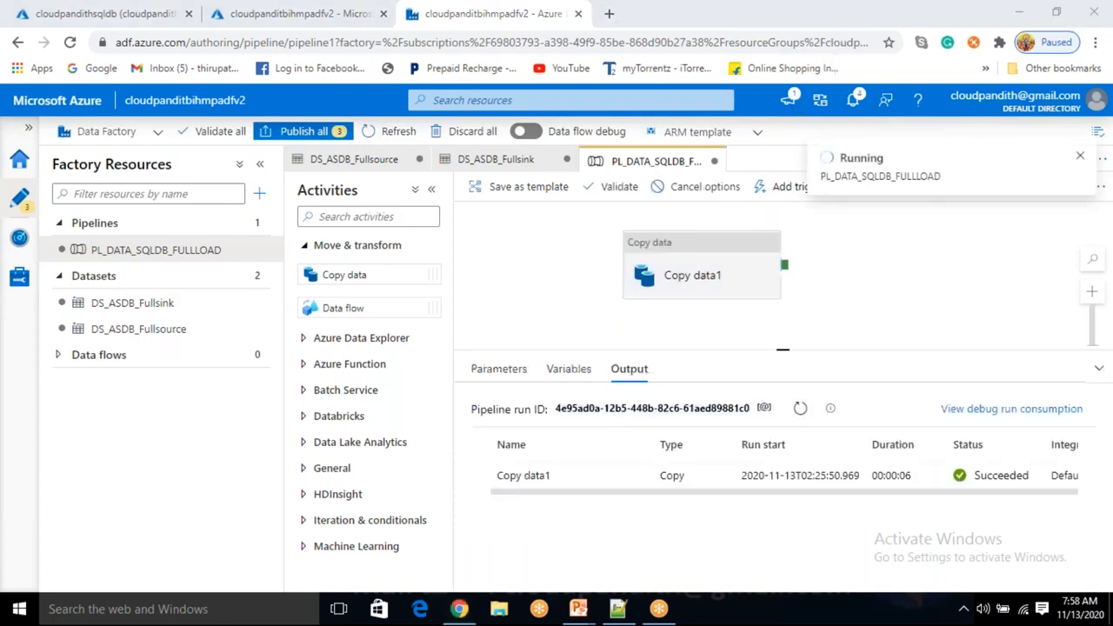
pyautogui.click(799, 410)
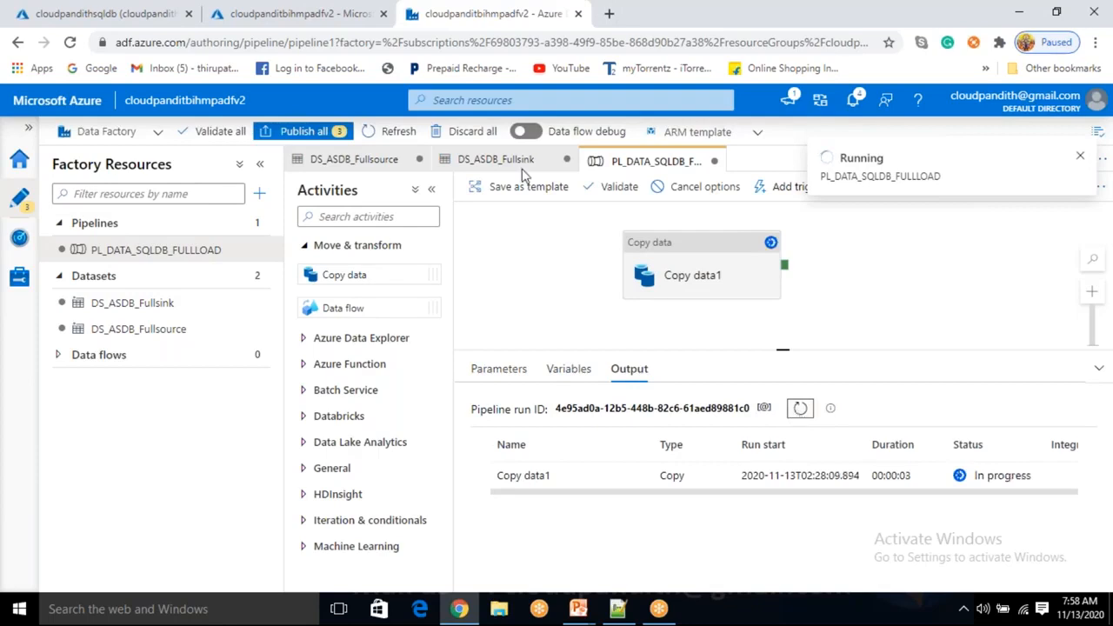
pyautogui.click(52, 15)
# Rerun the cust_full query and confirm 4 affected rows in Messages
pyautogui.click(338, 297)
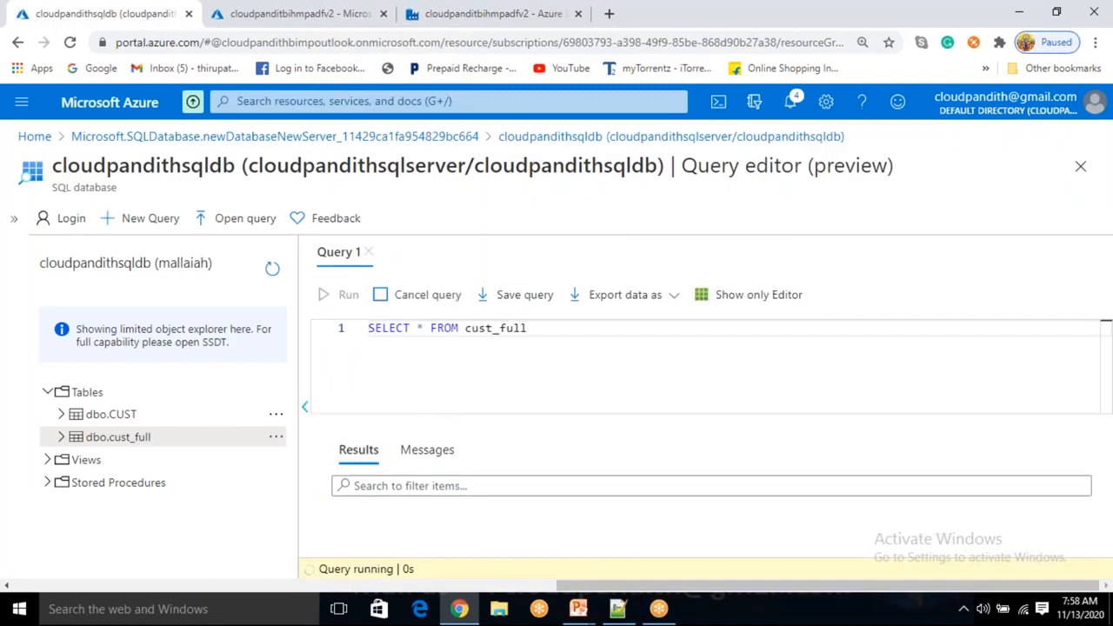
pyautogui.click(427, 454)
pyautogui.doubleClick(430, 494)
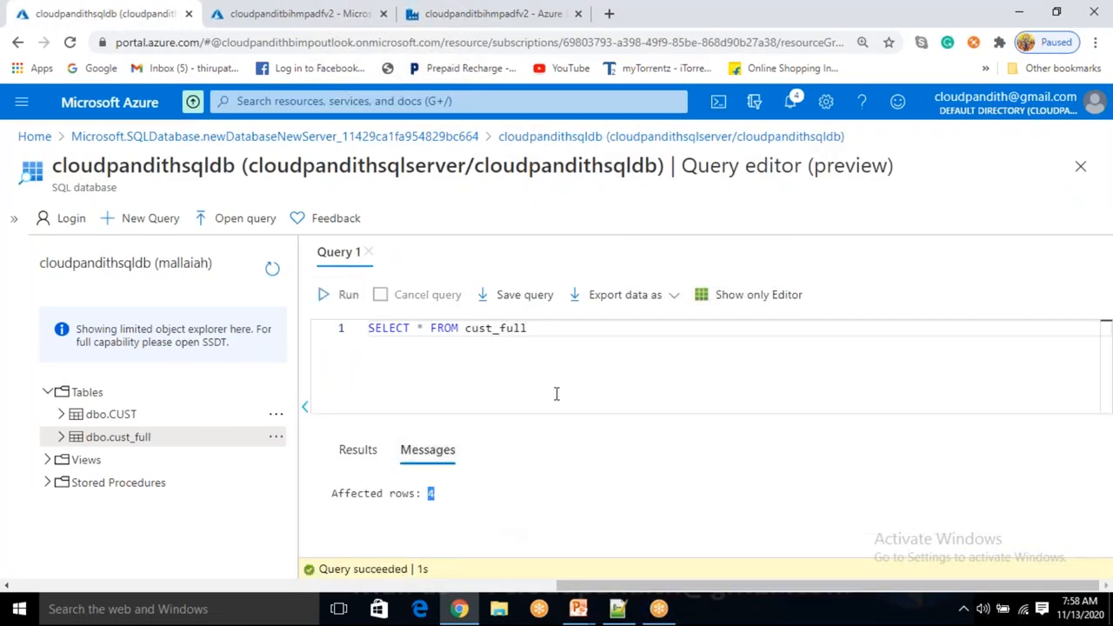
pyautogui.click(554, 327)
pyautogui.moveTo(554, 328); pyautogui.dragTo(377, 327)
pyautogui.click(341, 346)
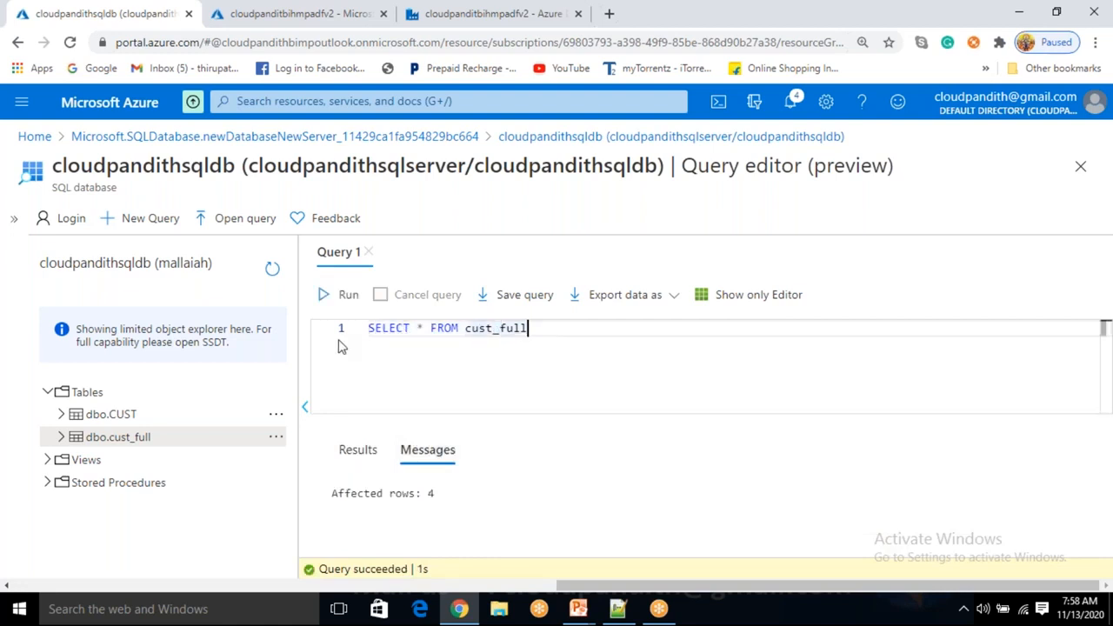
pyautogui.moveTo(557, 326); pyautogui.dragTo(367, 328)
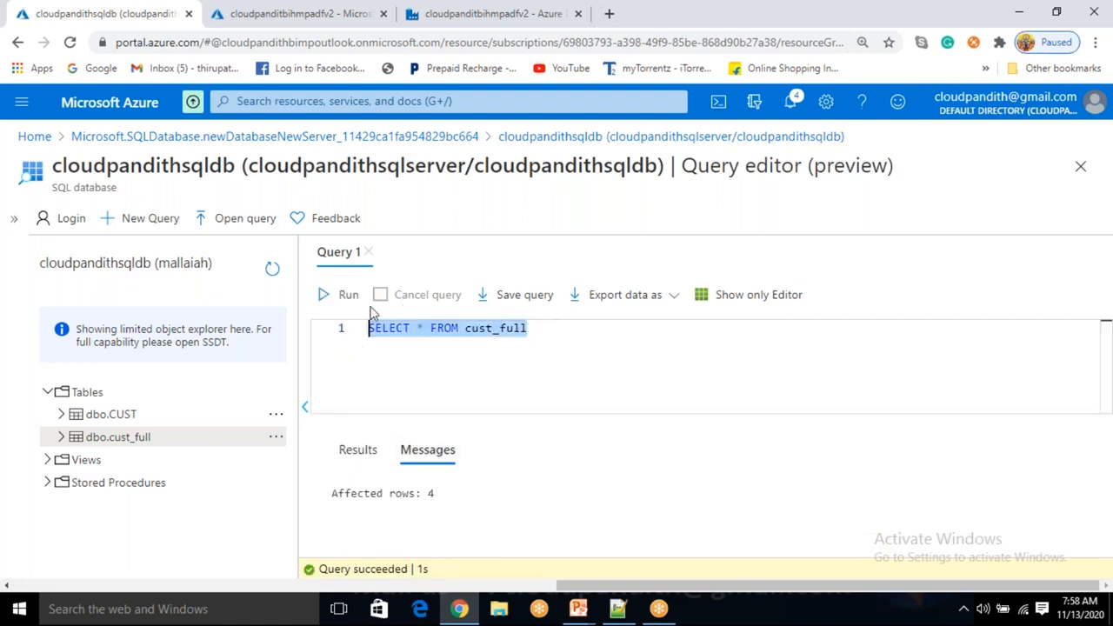
pyautogui.click(447, 362)
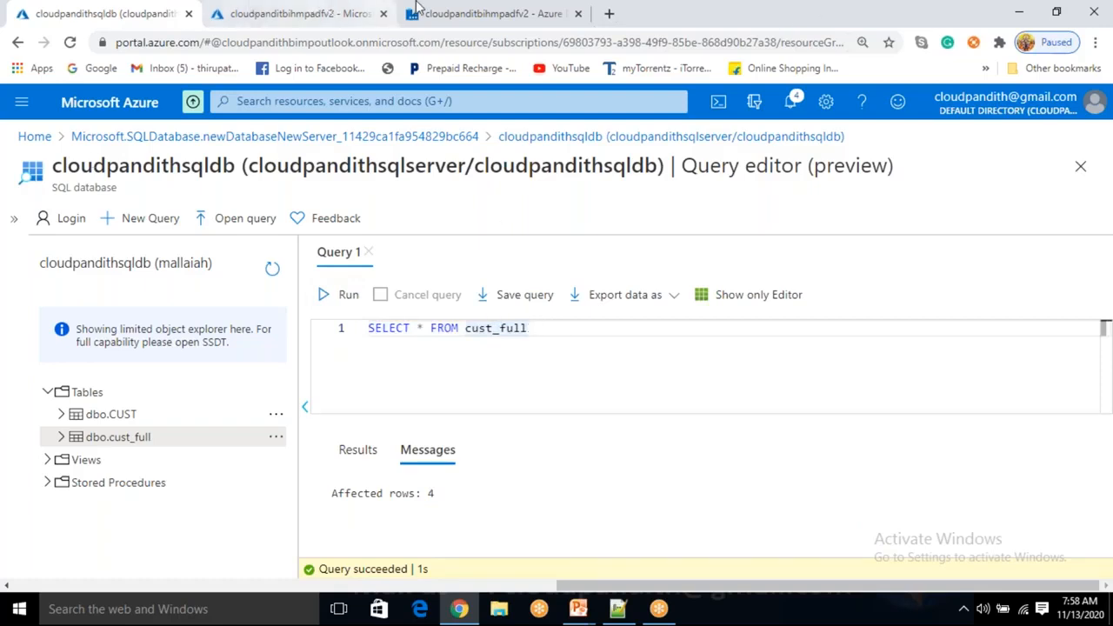
pyautogui.click(470, 13)
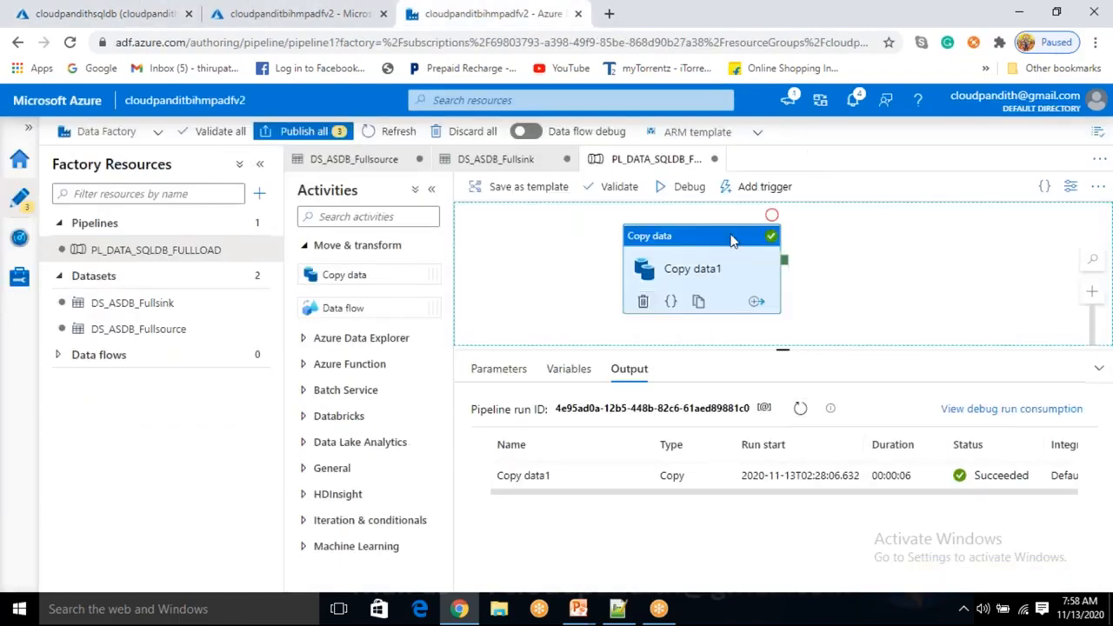
# Show Copy data1's sink settings and check the truncate table cust_full pre-copy script
pyautogui.click(694, 272)
pyautogui.moveTo(732, 524); pyautogui.dragTo(607, 515)
pyautogui.click(564, 470)
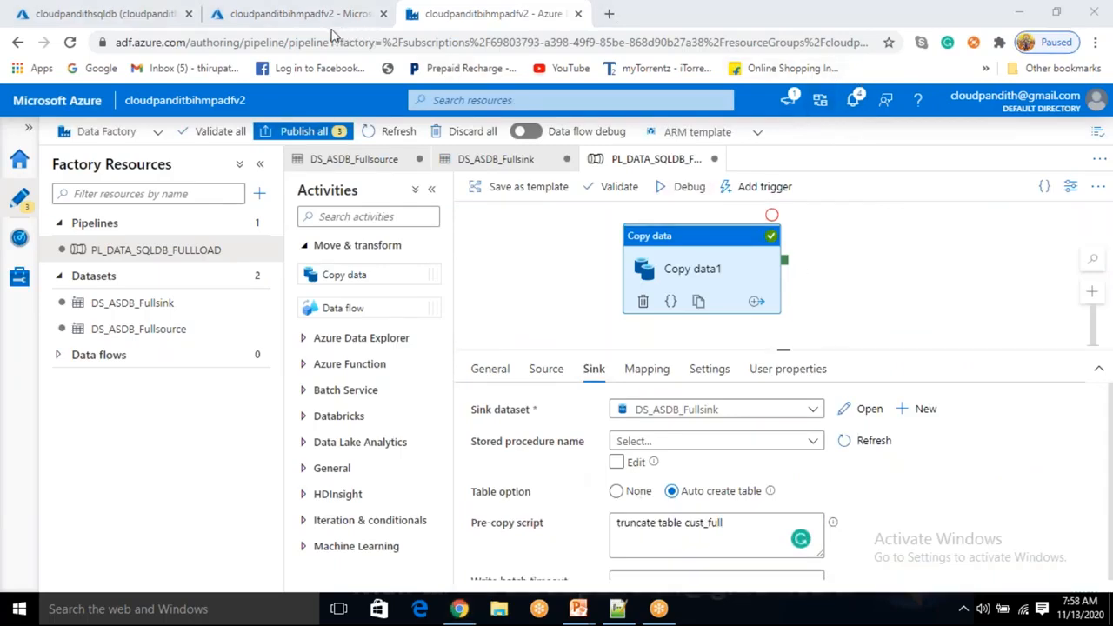
pyautogui.click(574, 280)
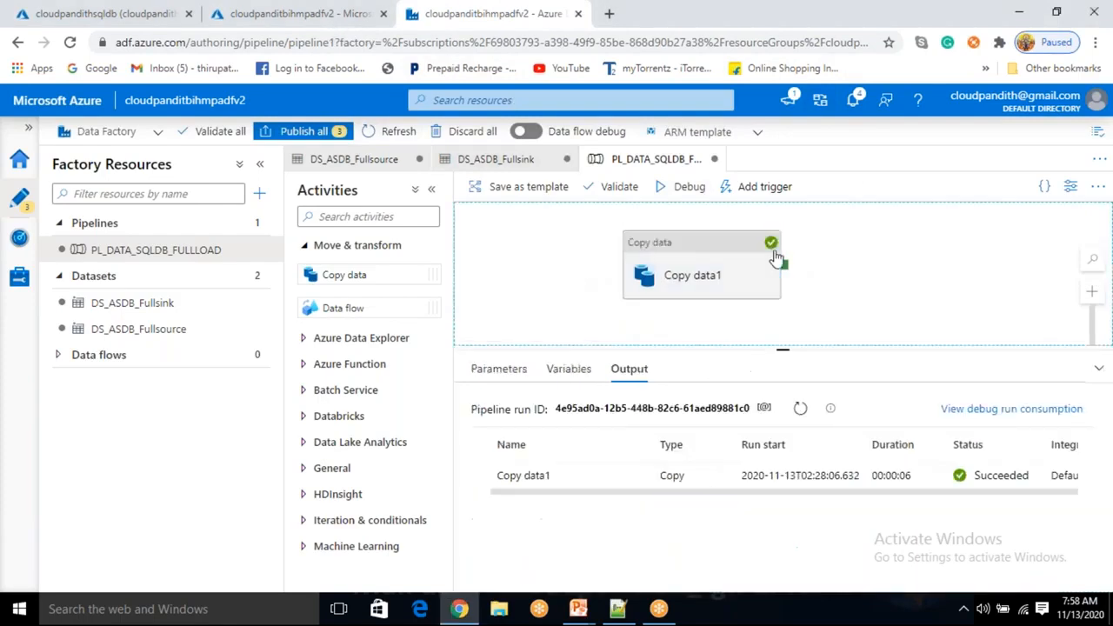
pyautogui.click(732, 273)
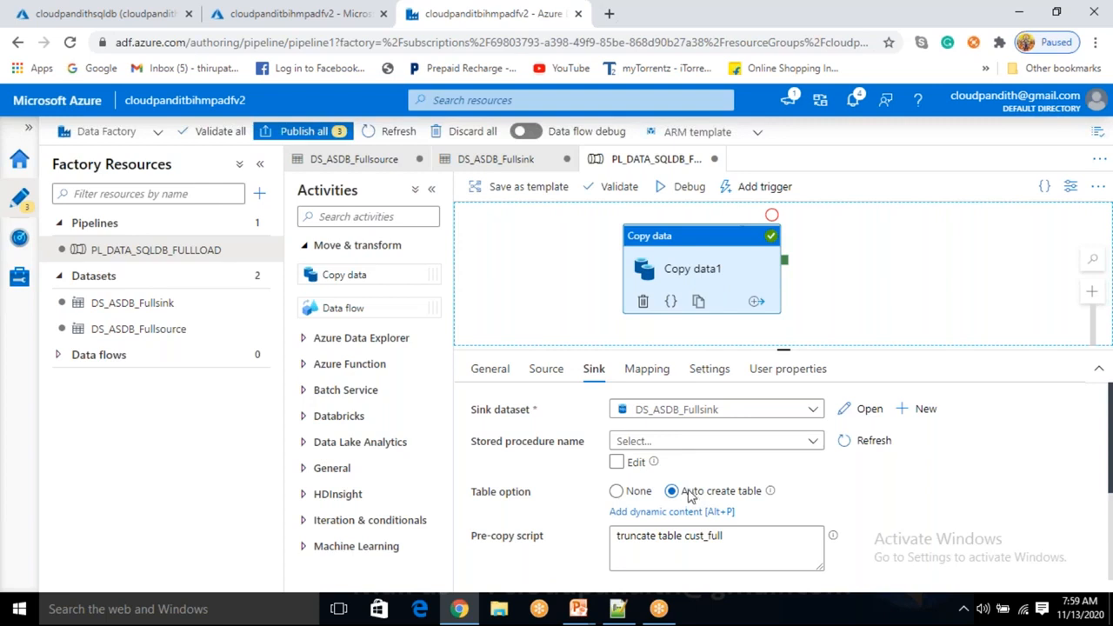
# Set the sink's table option to None and debug-run the pipeline again
pyautogui.click(617, 491)
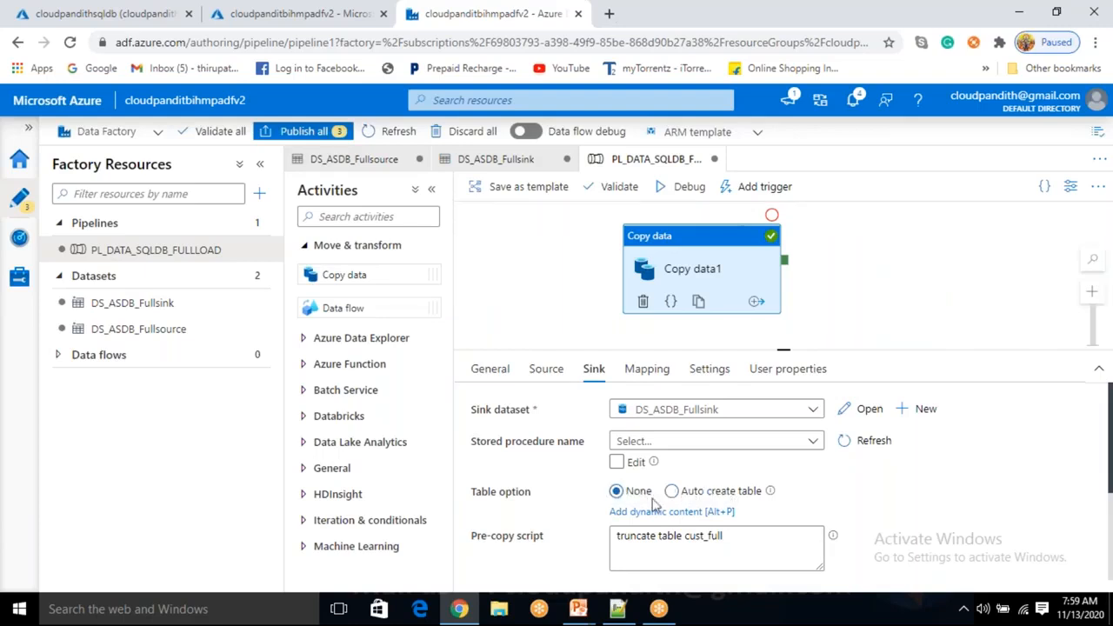
pyautogui.click(691, 187)
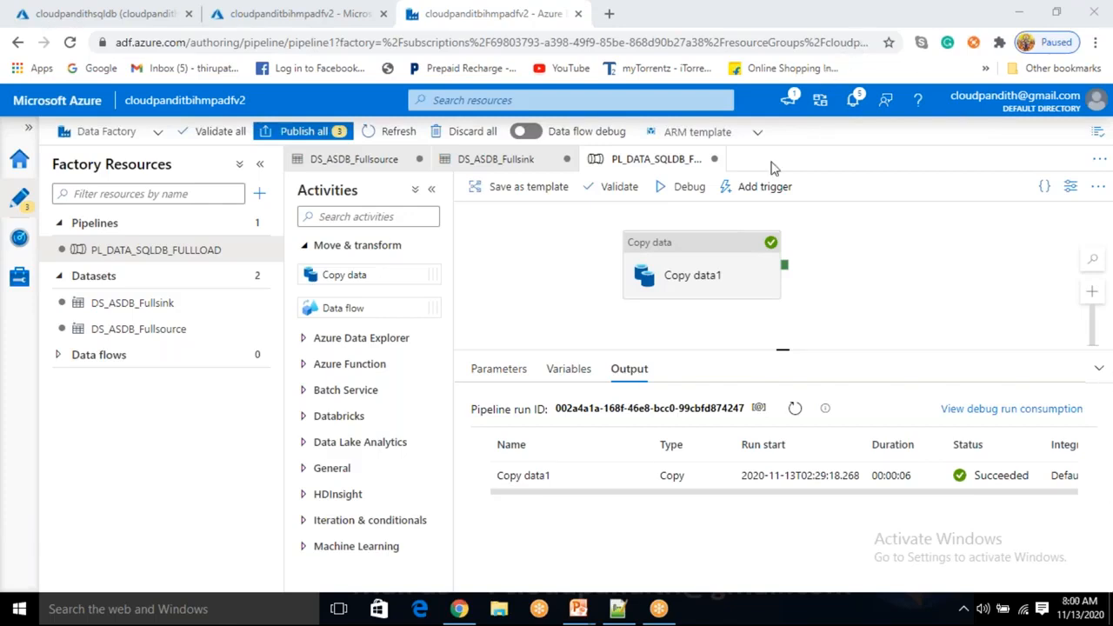
pyautogui.click(726, 267)
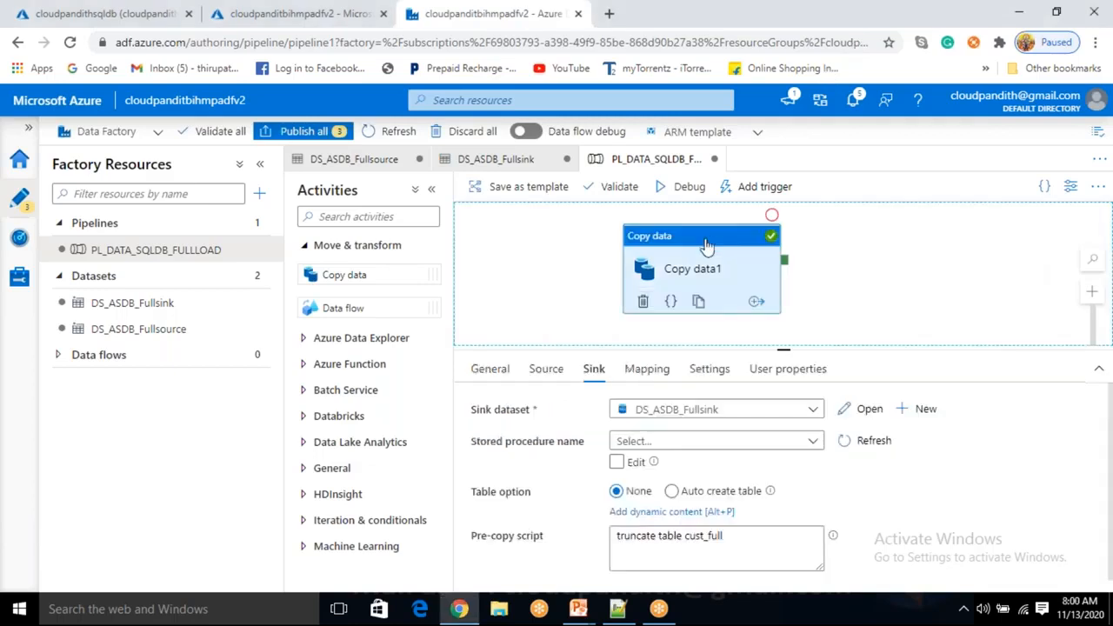
pyautogui.click(729, 553)
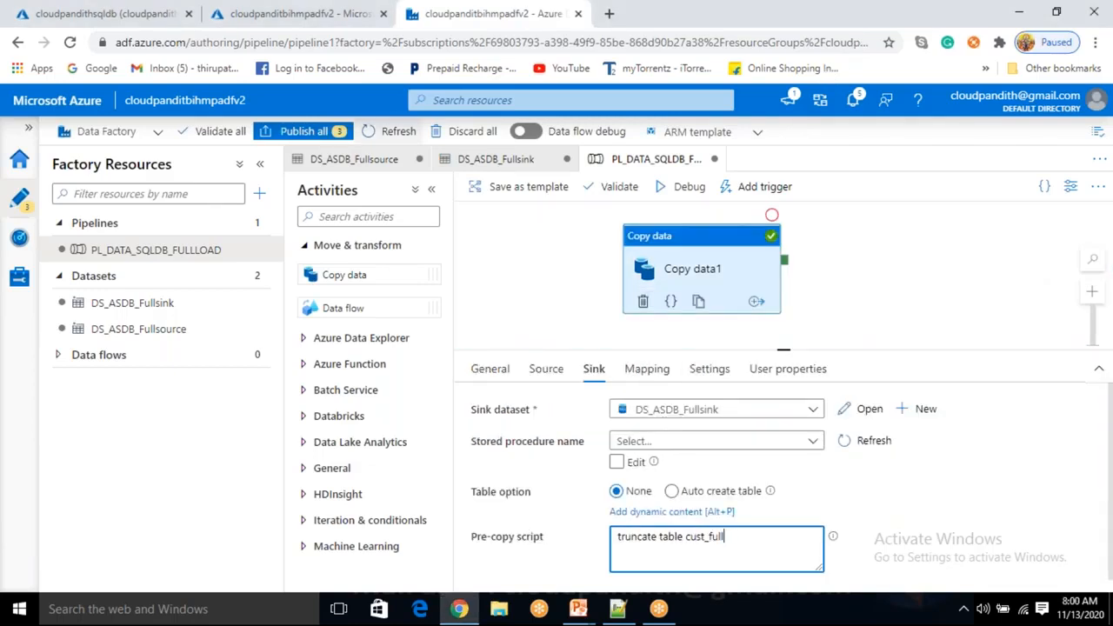
pyautogui.click(223, 13)
# Rerun the cust_full query showing rama, krishna, SAI and SRINU, then return to the sink's pre-copy script
pyautogui.click(104, 13)
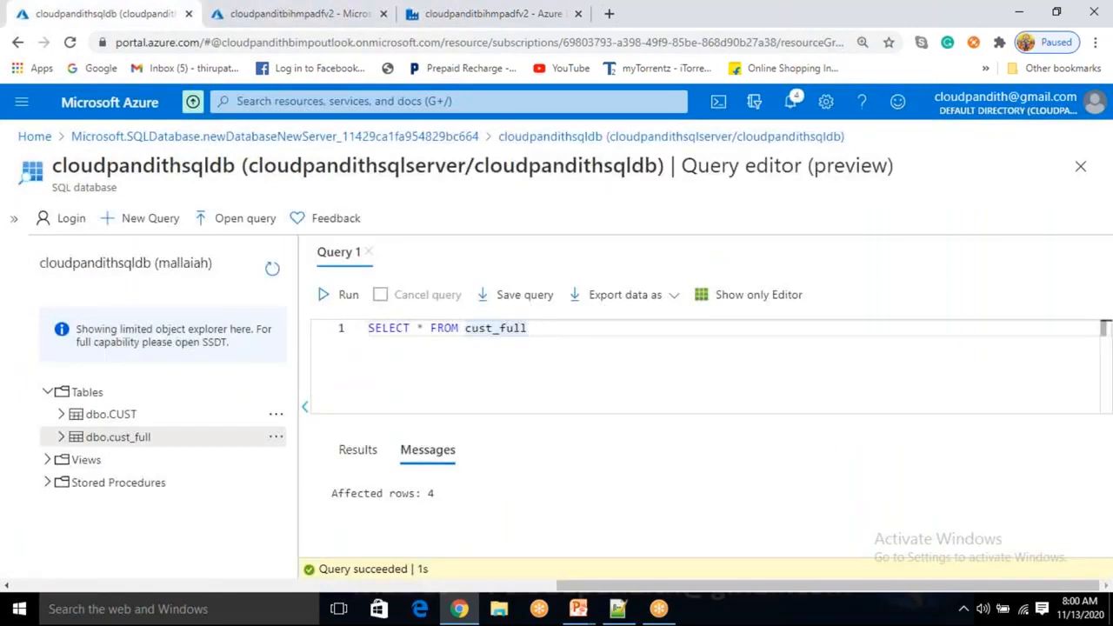
pyautogui.click(341, 297)
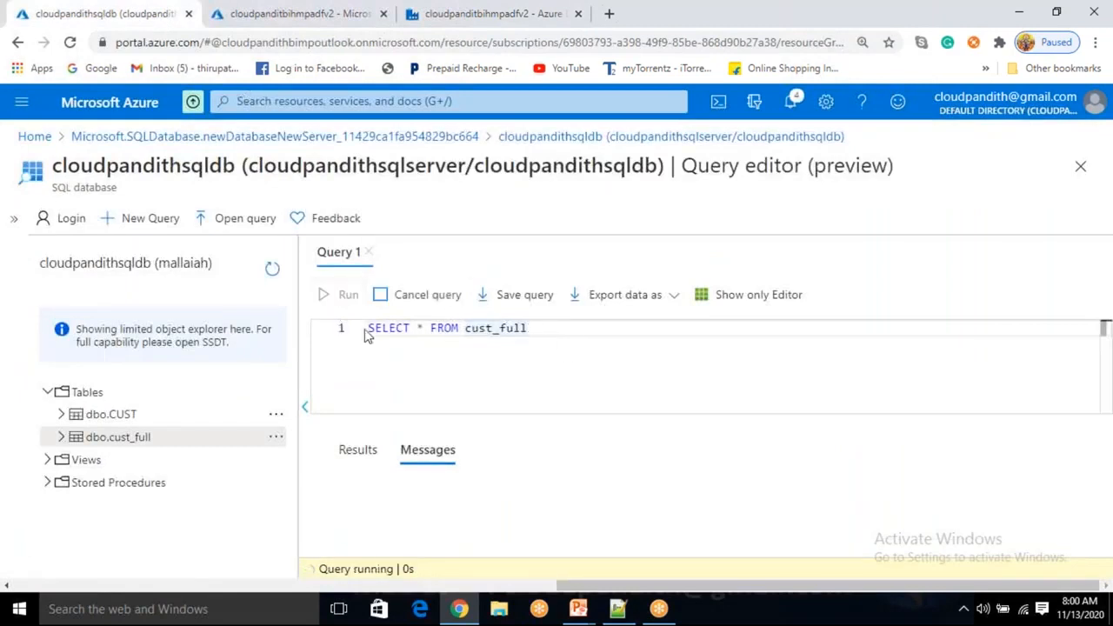
pyautogui.scroll(-3, 577, 511)
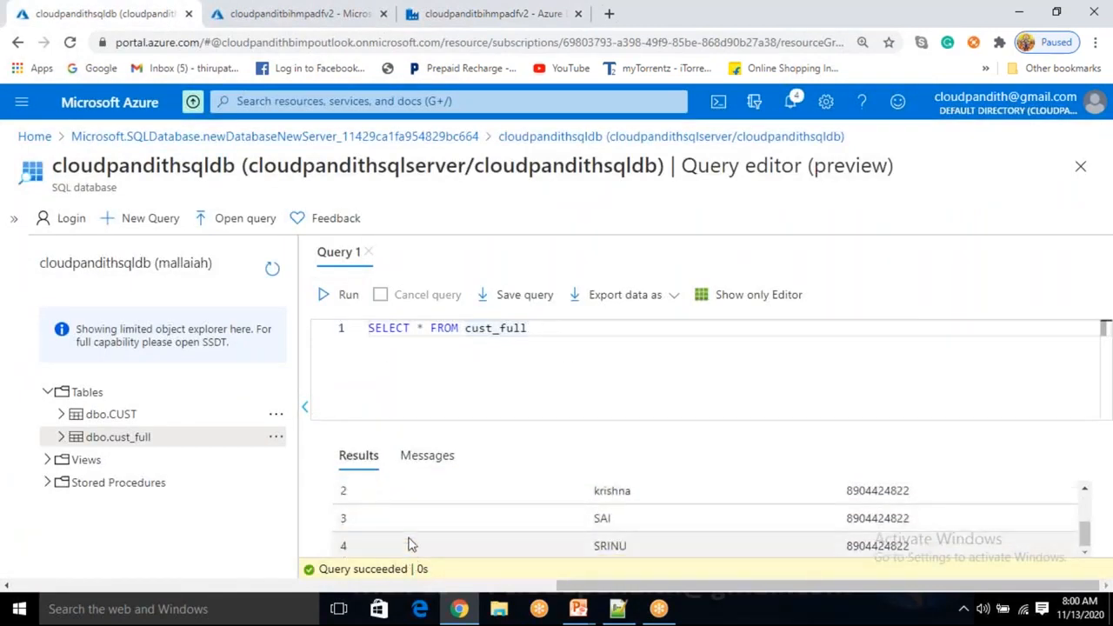
pyautogui.scroll(3, 411, 541)
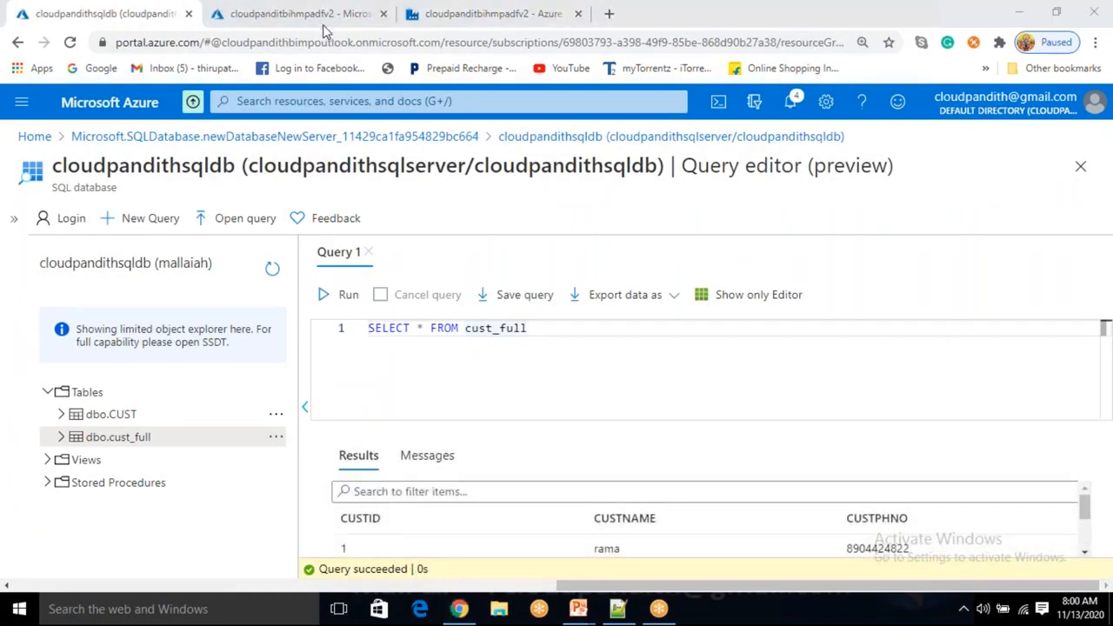
pyautogui.click(449, 18)
pyautogui.click(740, 539)
pyautogui.moveTo(740, 539); pyautogui.dragTo(591, 532)
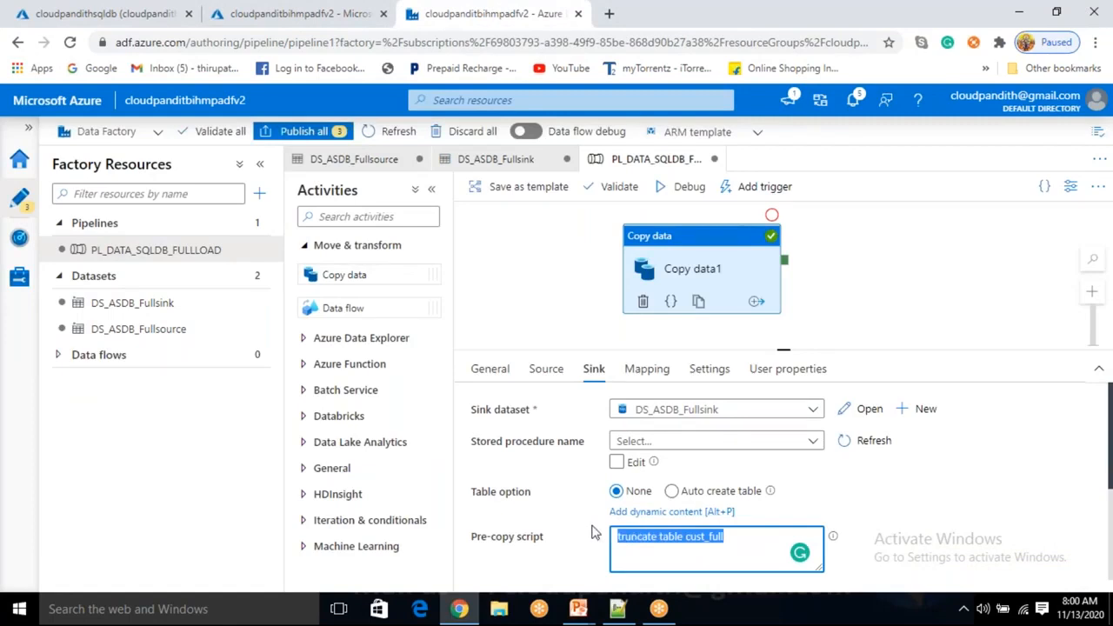
# Change the pre-copy script to 'delete from cust_full where custid=4' and review the condition
pyautogui.write('delete from cust where')
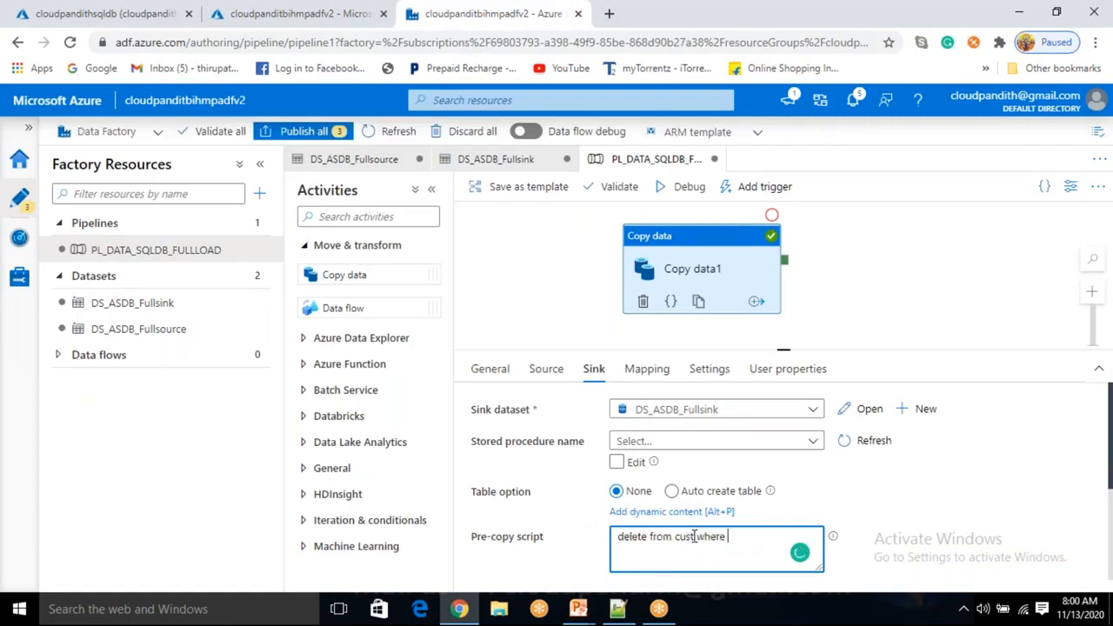
pyautogui.click(693, 535)
pyautogui.write('cust_full where custid=4')
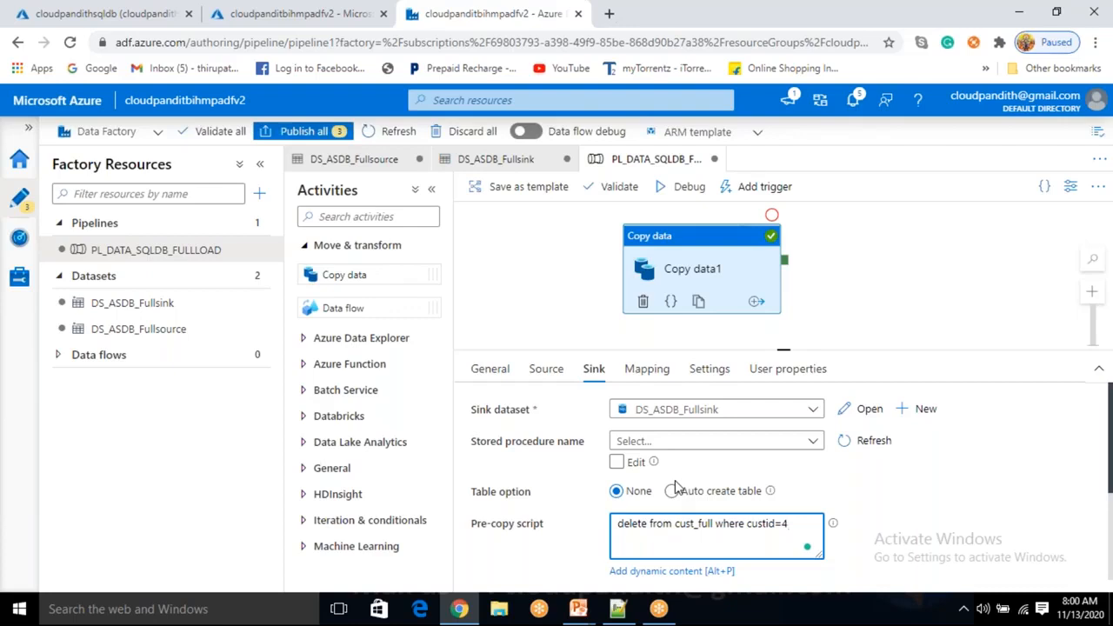
pyautogui.click(795, 543)
pyautogui.moveTo(798, 543); pyautogui.dragTo(625, 545)
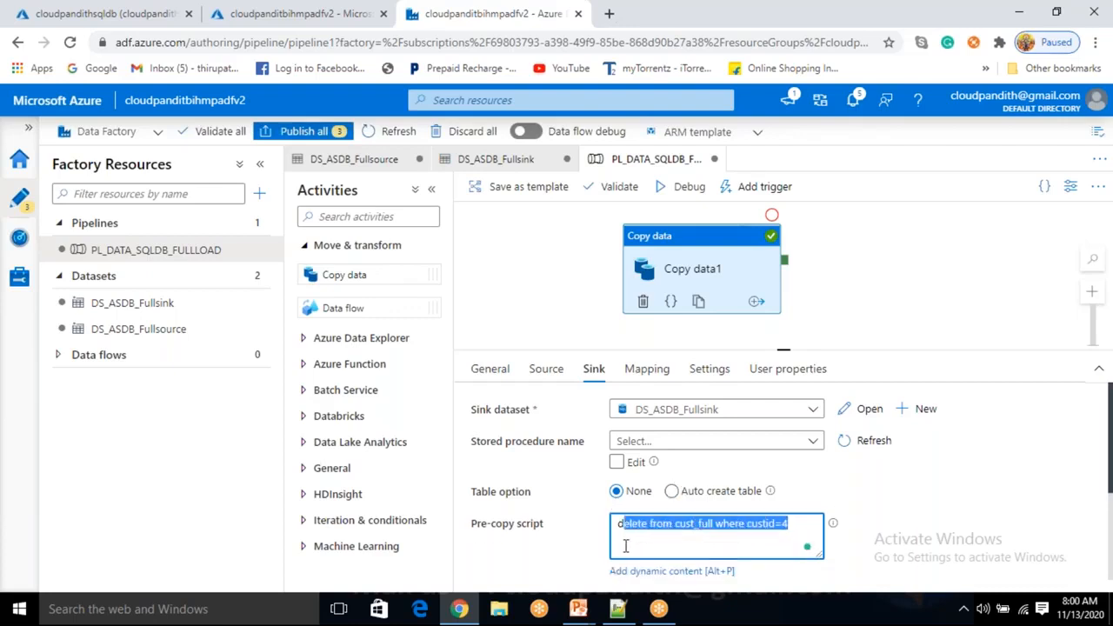
pyautogui.click(791, 529)
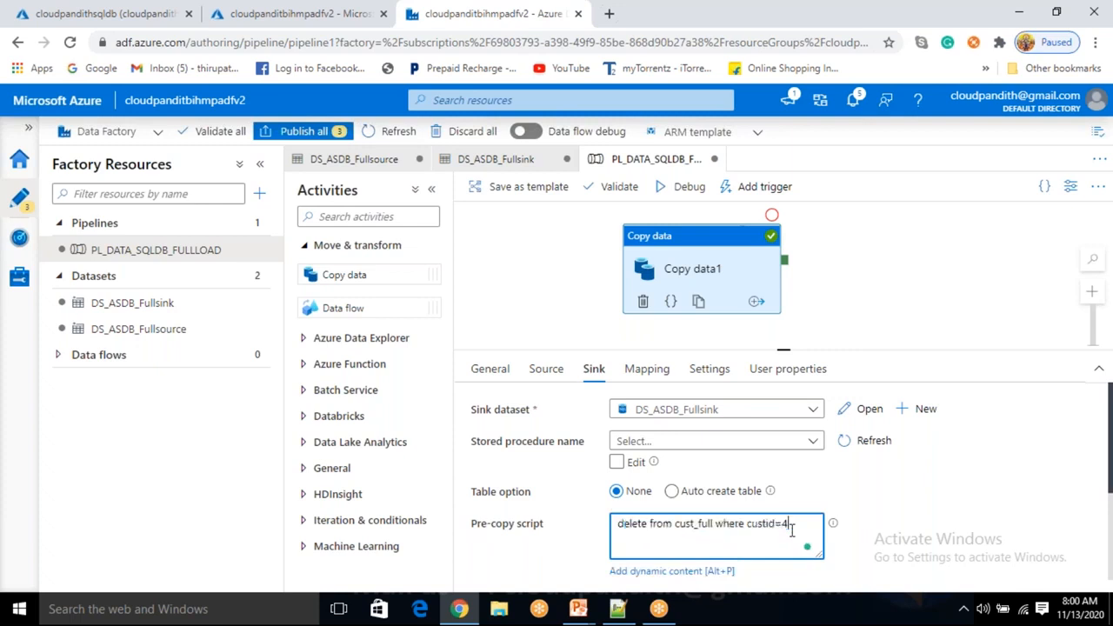
pyautogui.moveTo(792, 528); pyautogui.dragTo(746, 534)
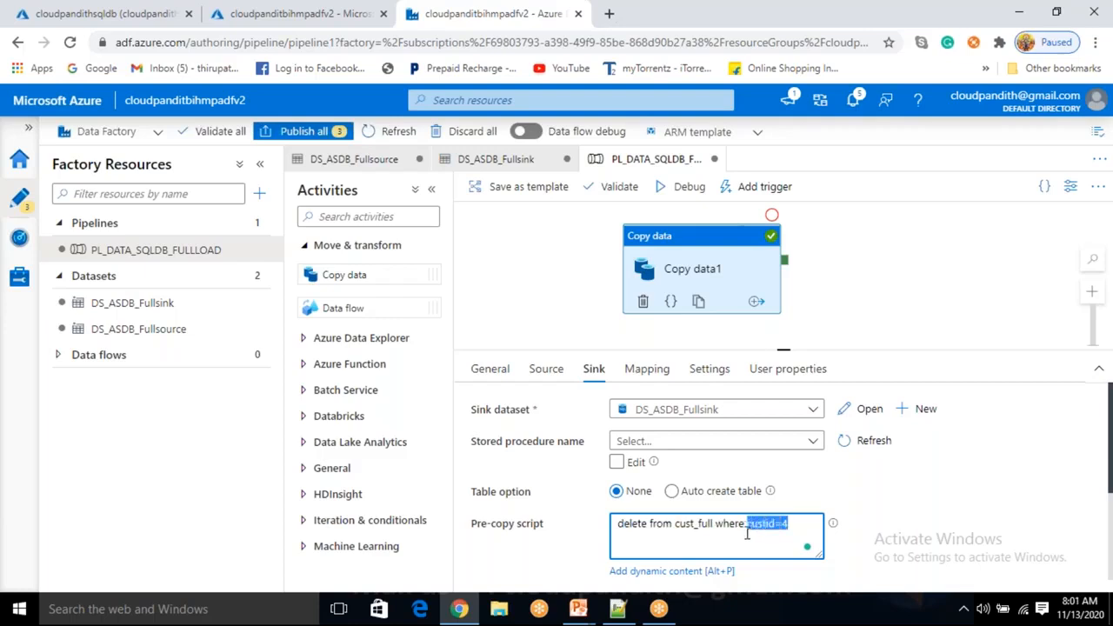
pyautogui.click(786, 545)
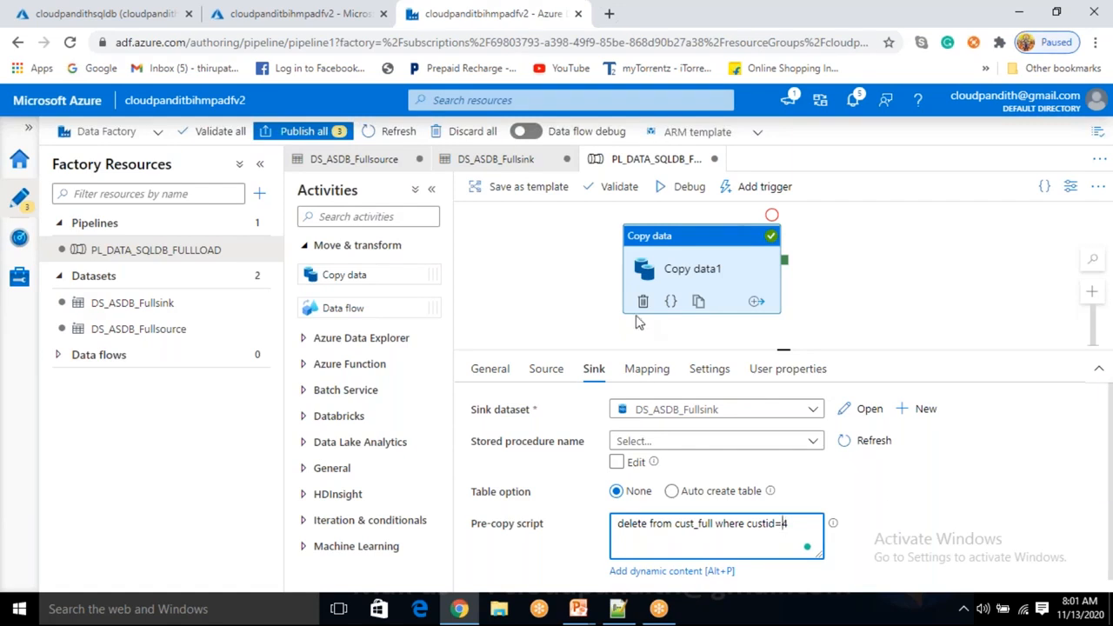
# Start a debug run of PL_DATA_SQLDB_FULLLOAD and follow its progress in Output
pyautogui.click(691, 188)
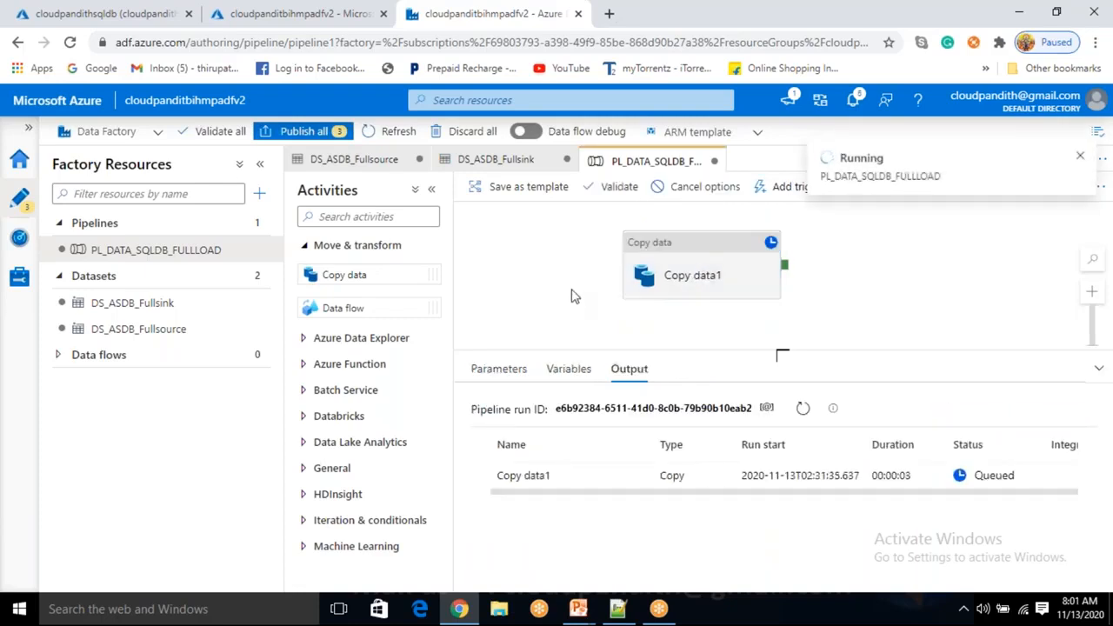
pyautogui.click(697, 278)
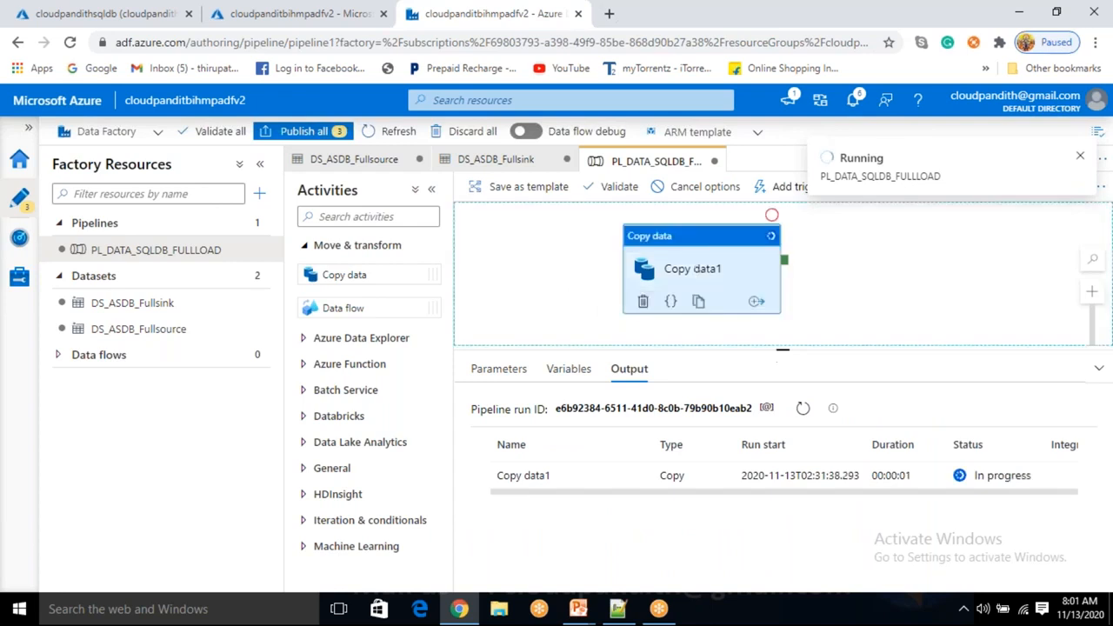
pyautogui.click(584, 275)
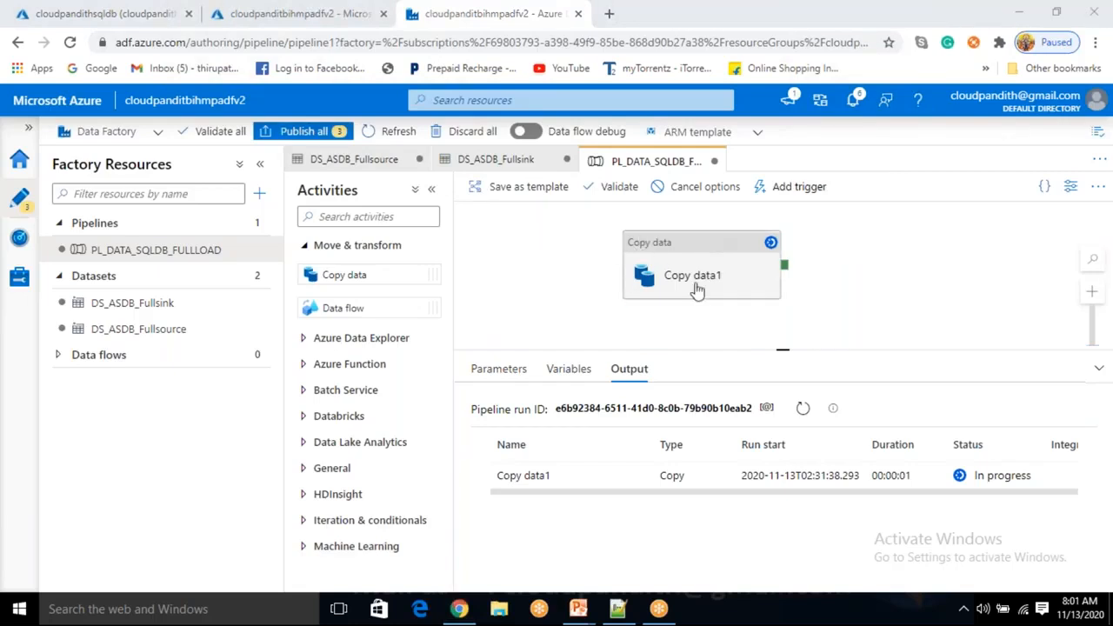
# Recheck Copy data1's custid=4 delete script while the run completes as Succeeded
pyautogui.click(704, 252)
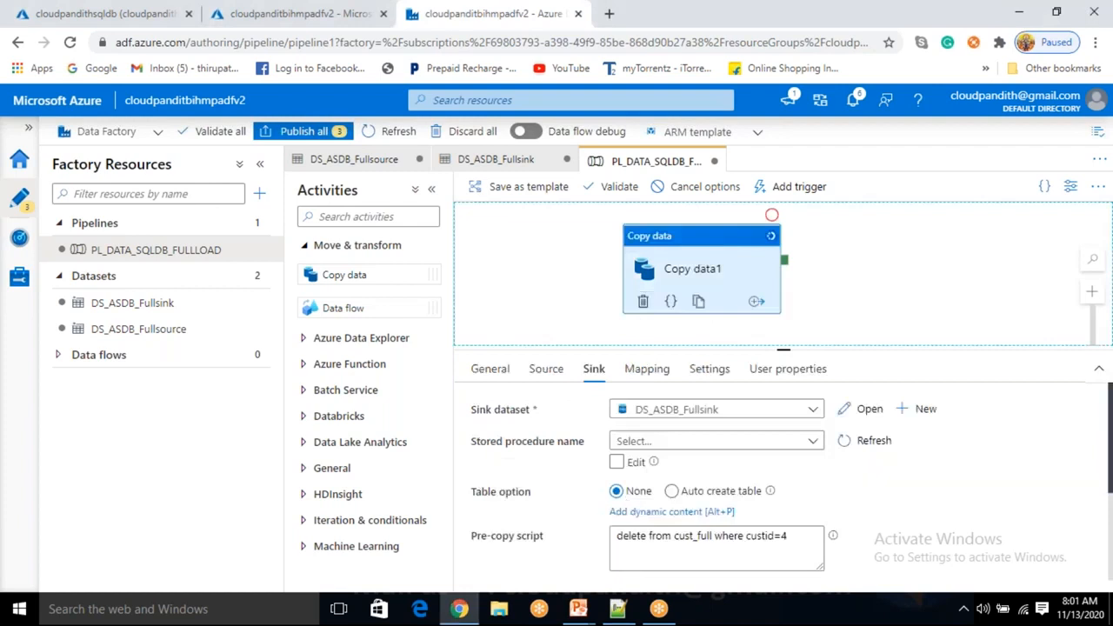
pyautogui.moveTo(675, 536); pyautogui.dragTo(673, 540)
pyautogui.click(672, 546)
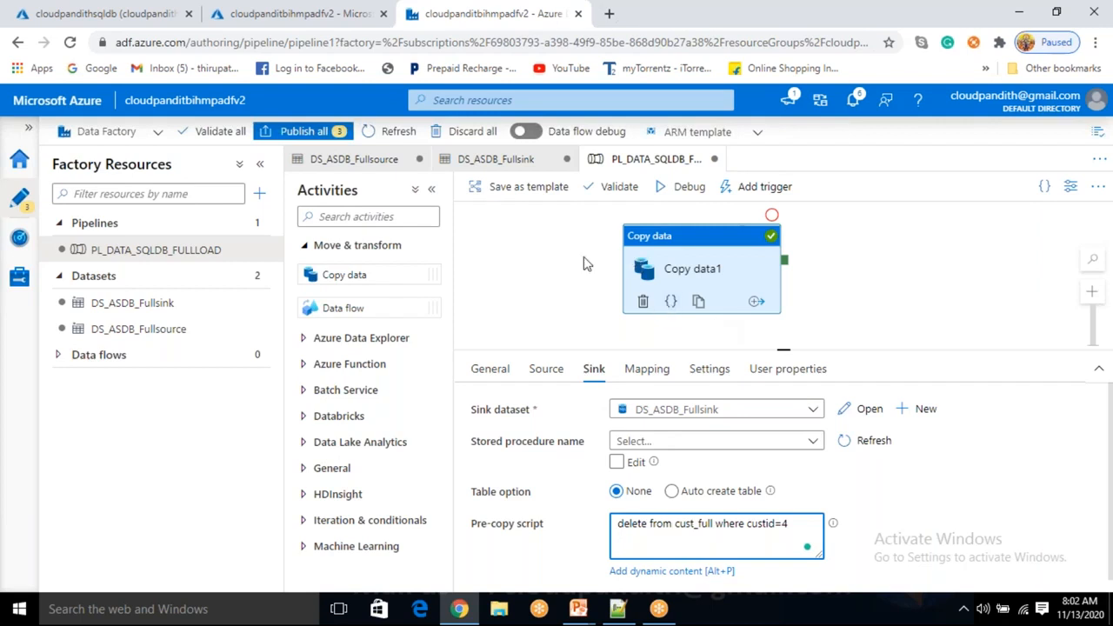
pyautogui.click(565, 276)
pyautogui.click(700, 284)
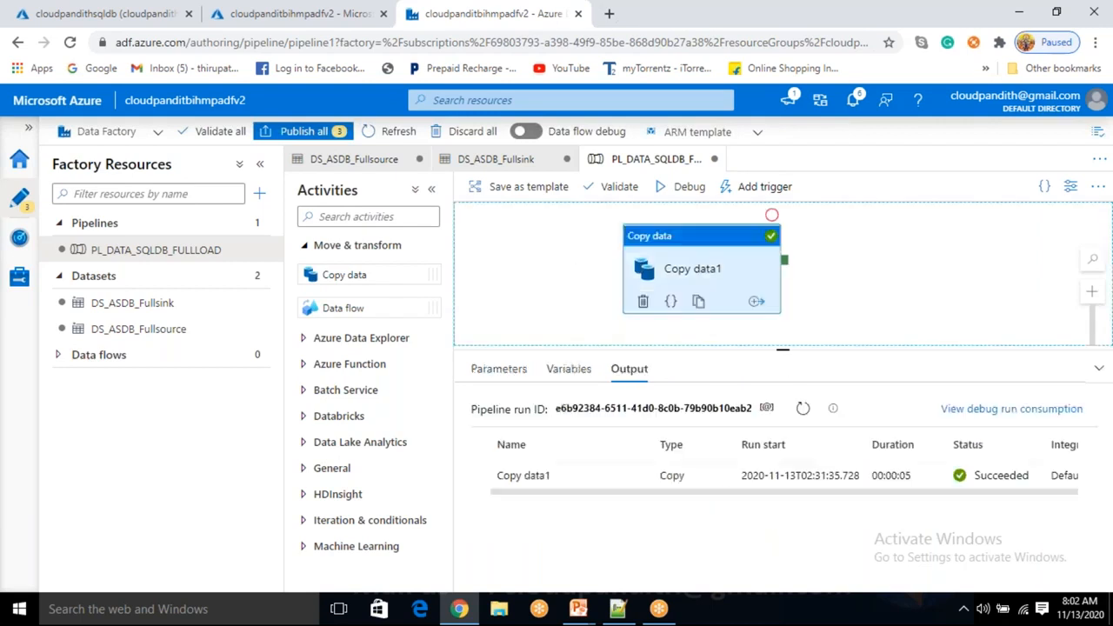
# Re-run SELECT * FROM cust_full in Query editor and check the 7 affected rows
pyautogui.click(602, 266)
pyautogui.click(154, 13)
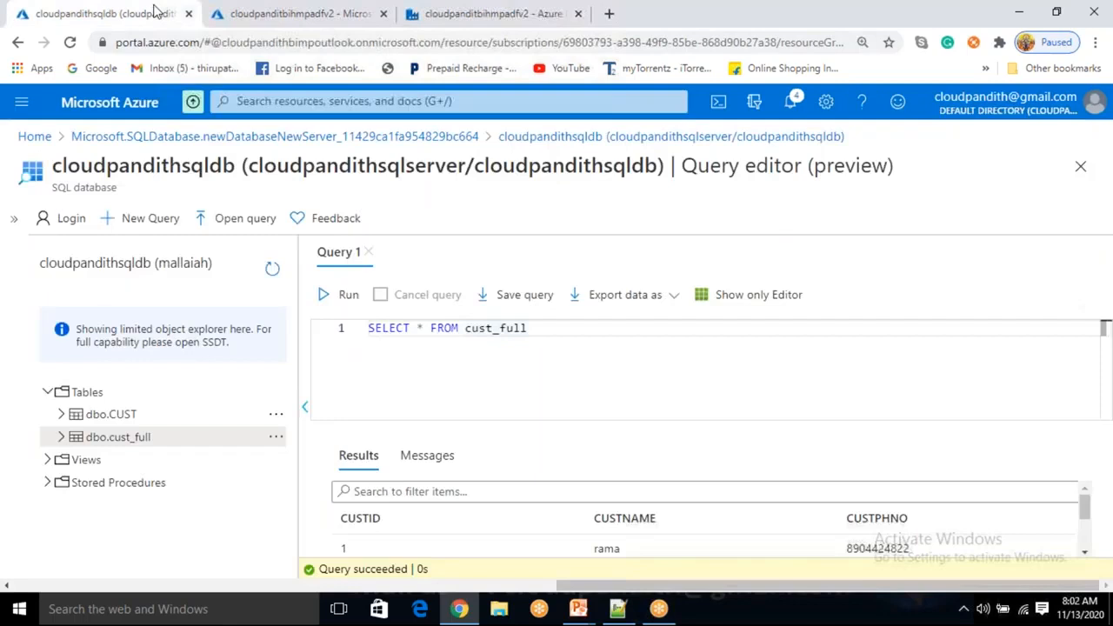
pyautogui.click(348, 298)
pyautogui.click(427, 449)
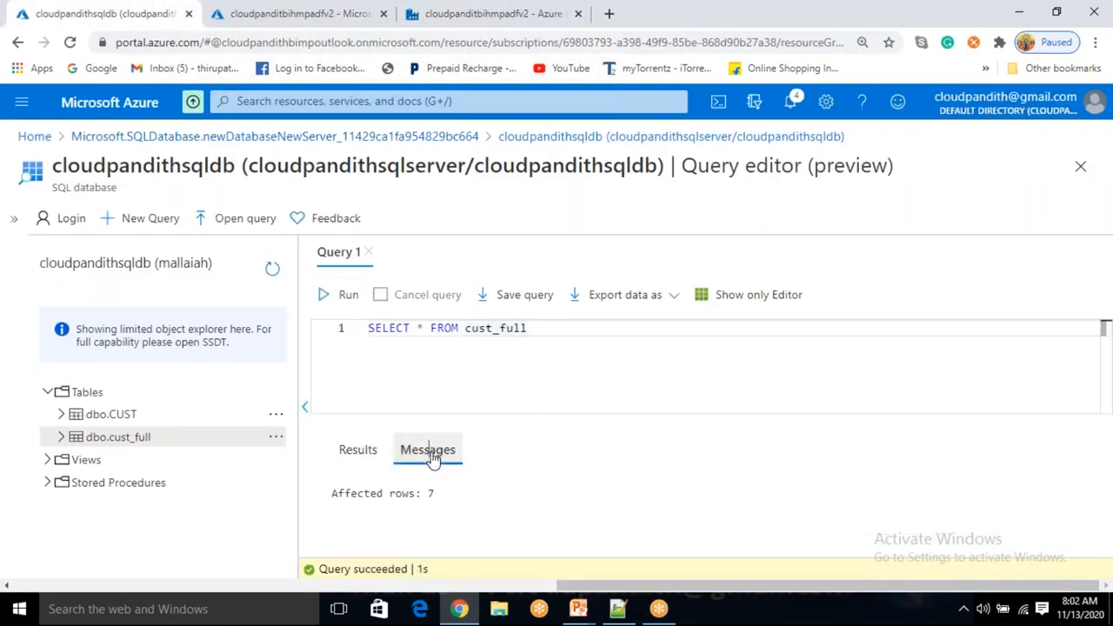
pyautogui.click(357, 451)
# Scan the results, where customer 4's row remains, then return to Data Factory
pyautogui.scroll(-3, 487, 532)
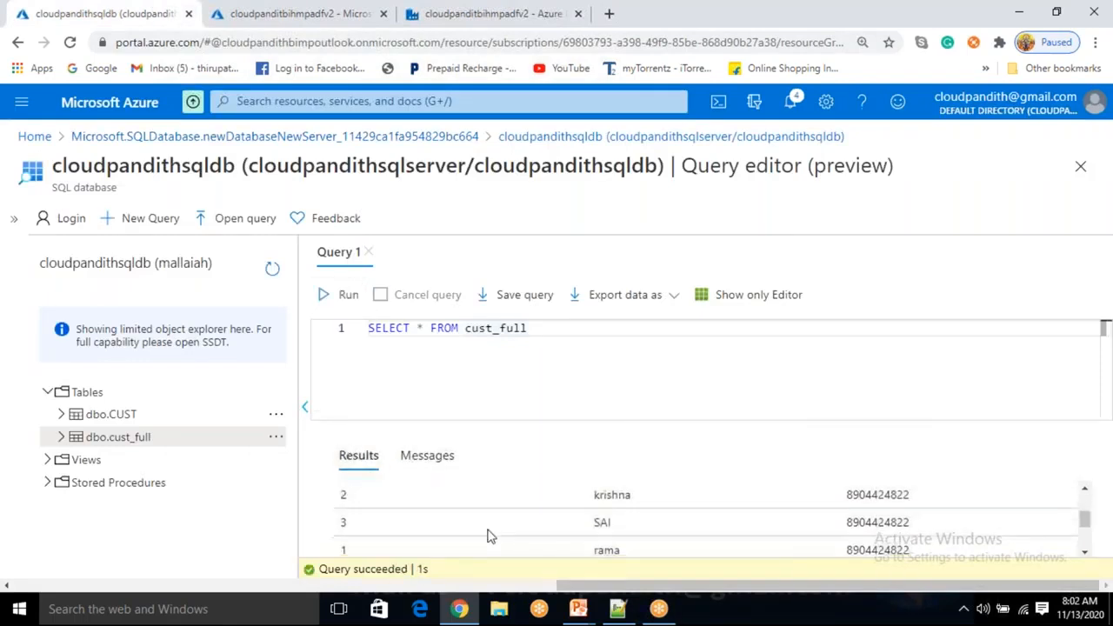
pyautogui.scroll(1, 488, 535)
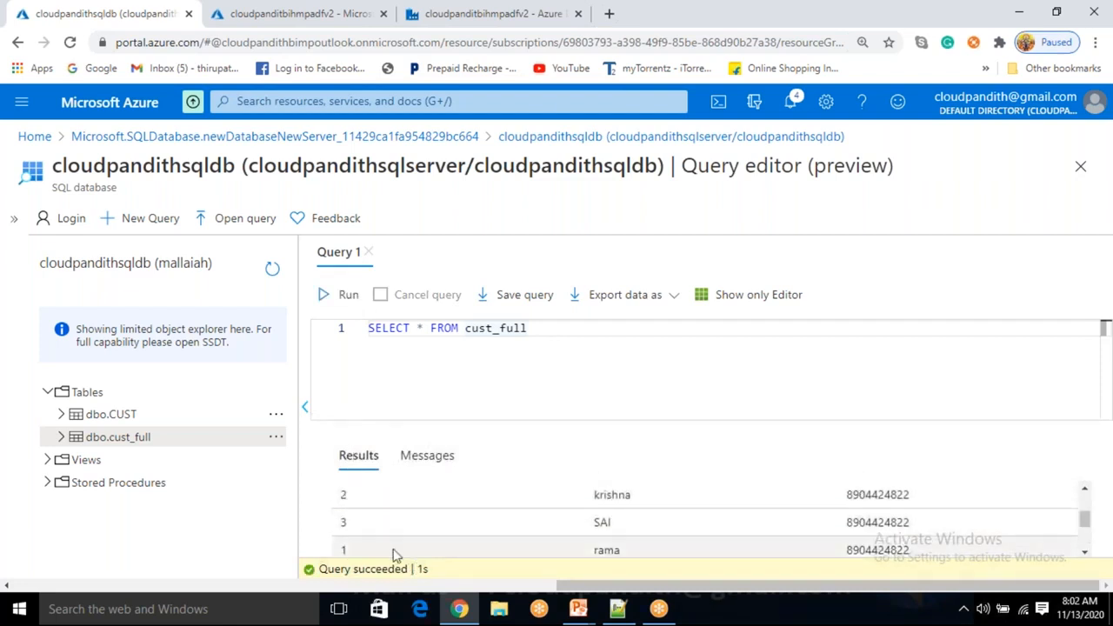
pyautogui.scroll(-1, 387, 548)
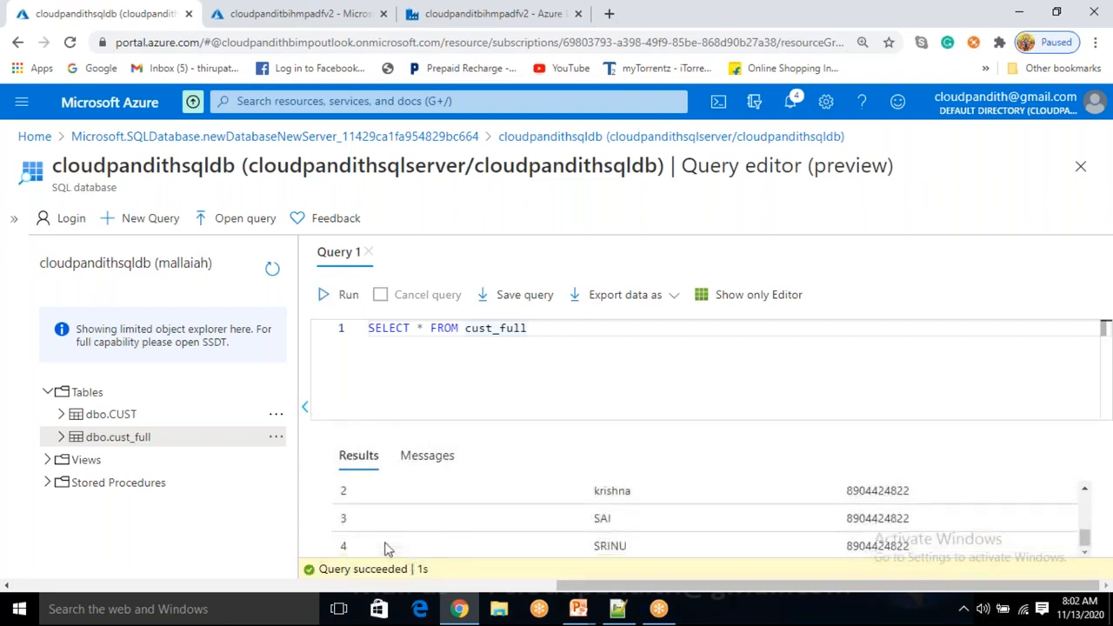
pyautogui.click(579, 359)
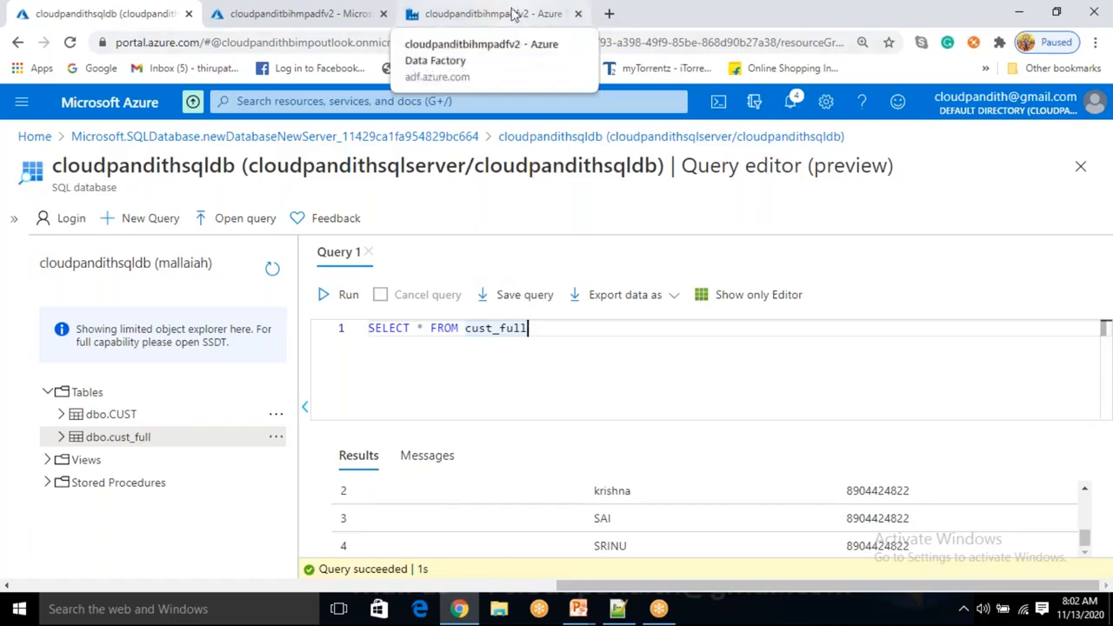
pyautogui.click(513, 14)
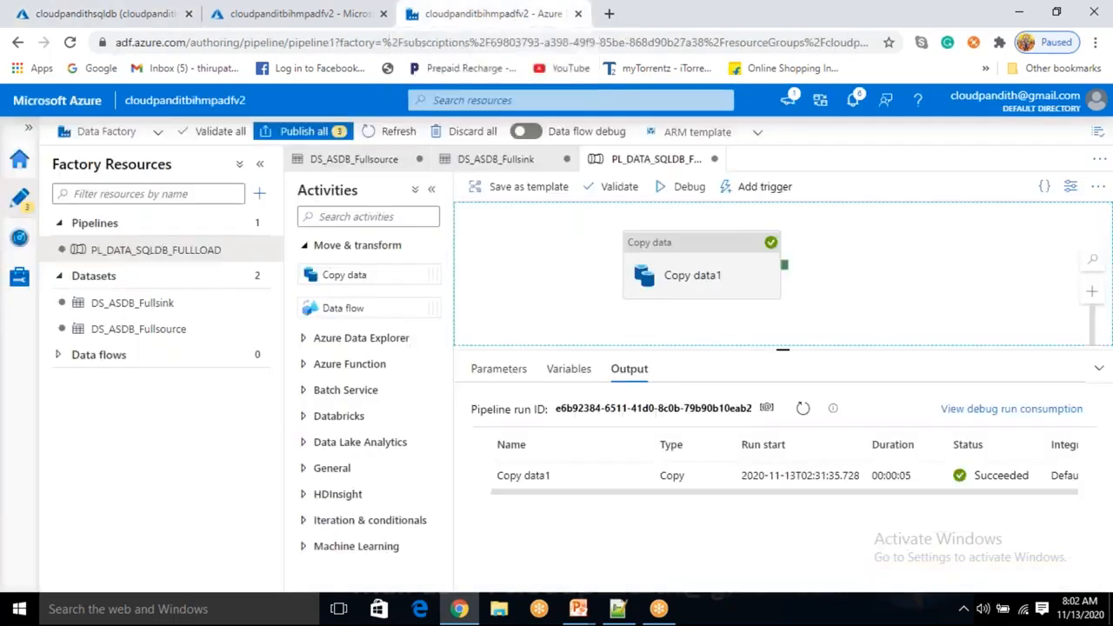
# Reselect Copy data1 and focus its pre-copy script, still 'delete from cust_full where custid=4'
pyautogui.click(669, 271)
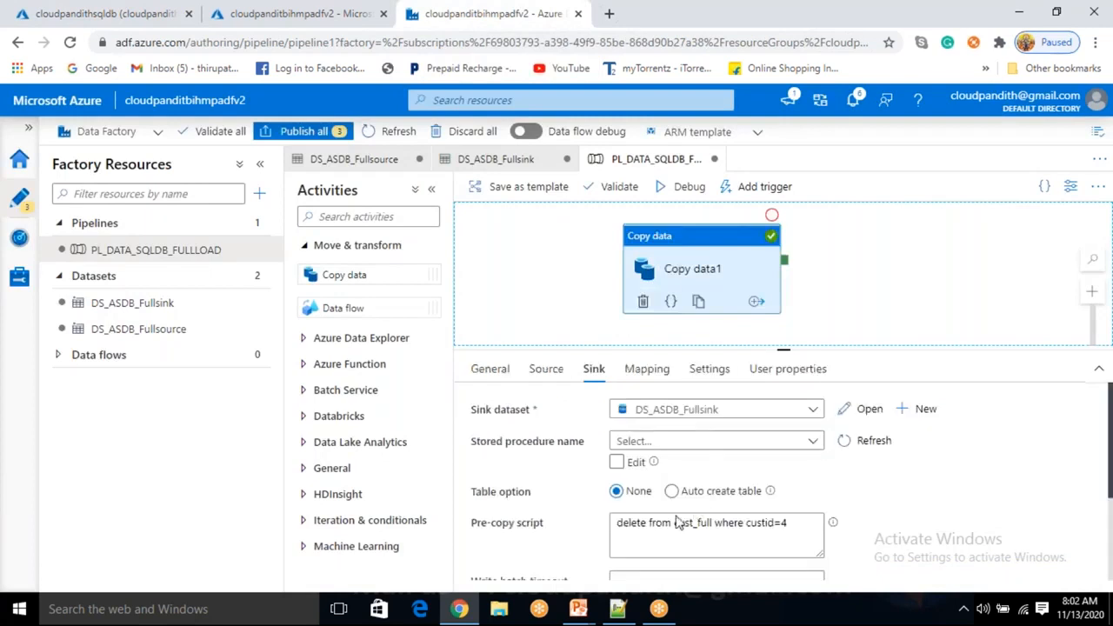
pyautogui.scroll(-1, 691, 553)
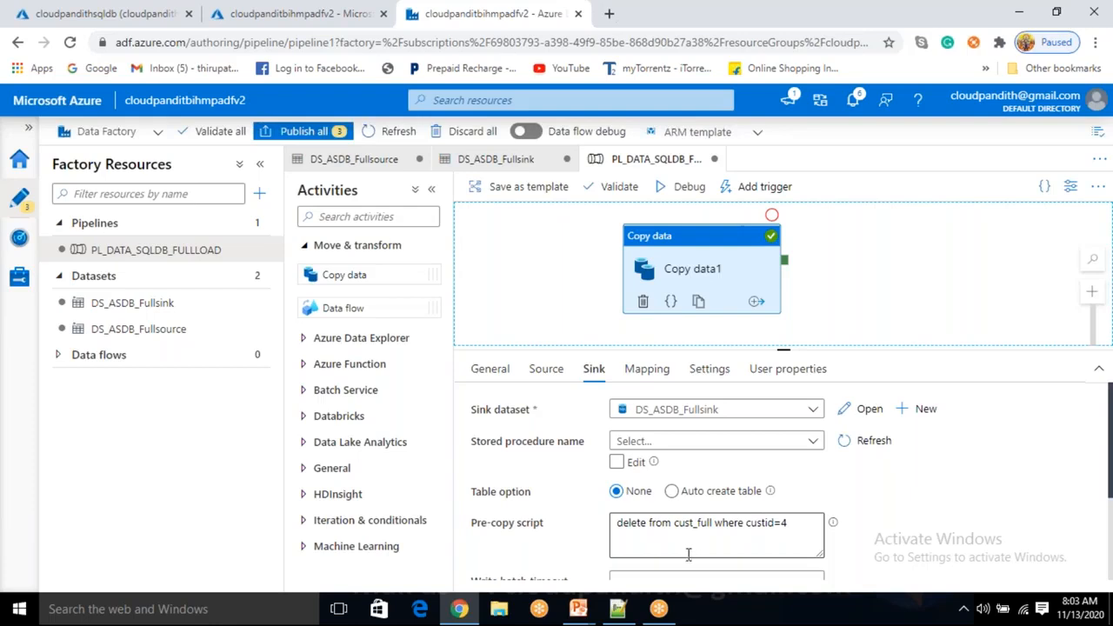
pyautogui.click(802, 523)
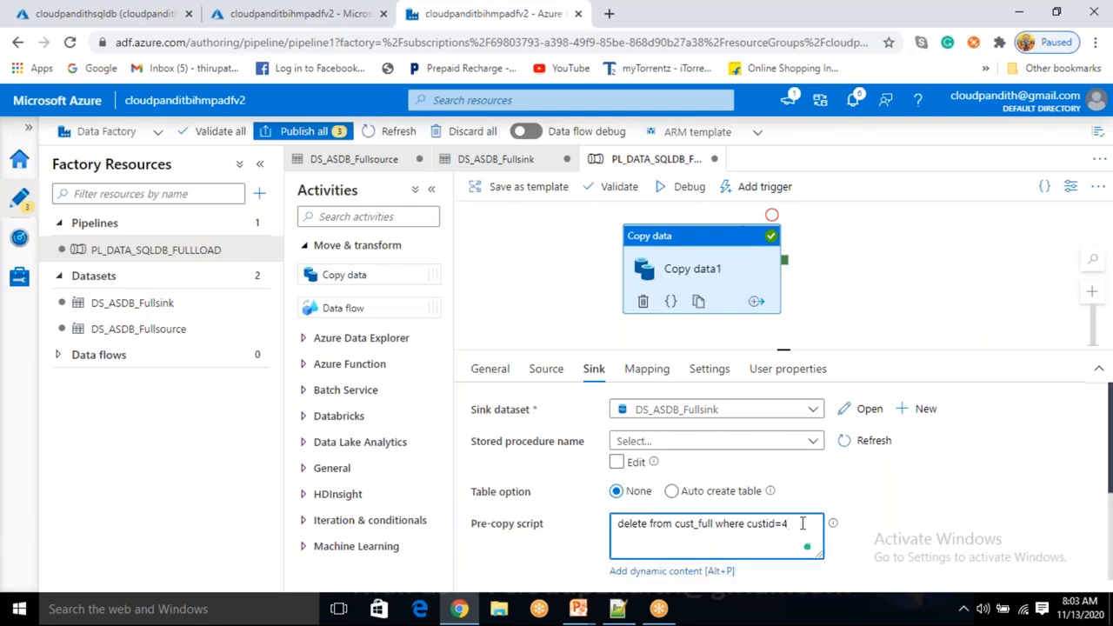
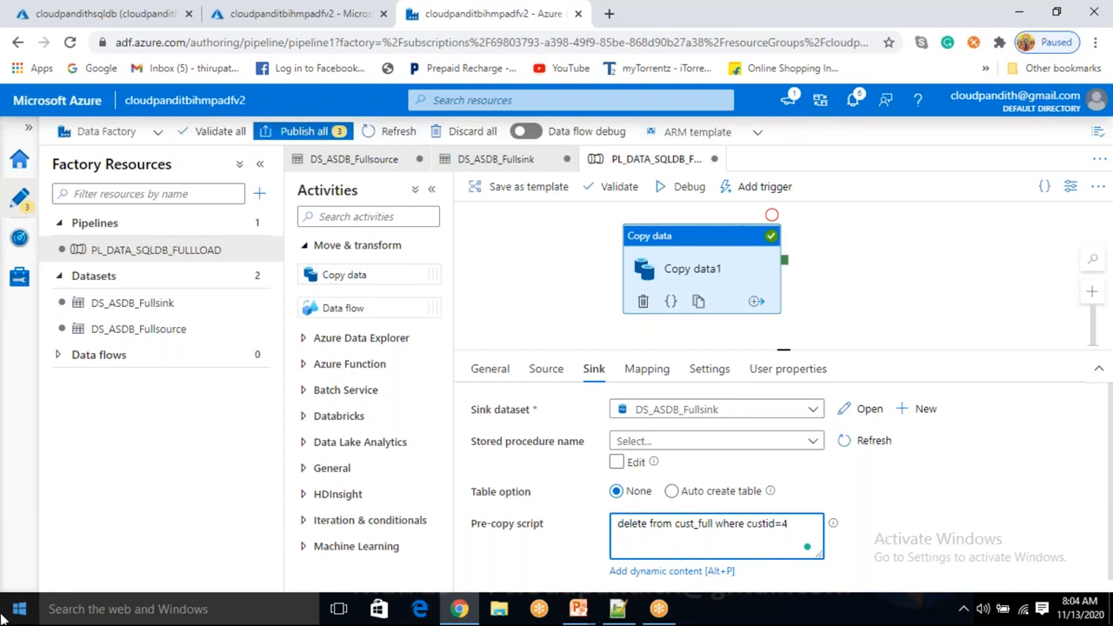
# Check the pipeline's run output and the copy activity's source and sink settings
pyautogui.click(708, 265)
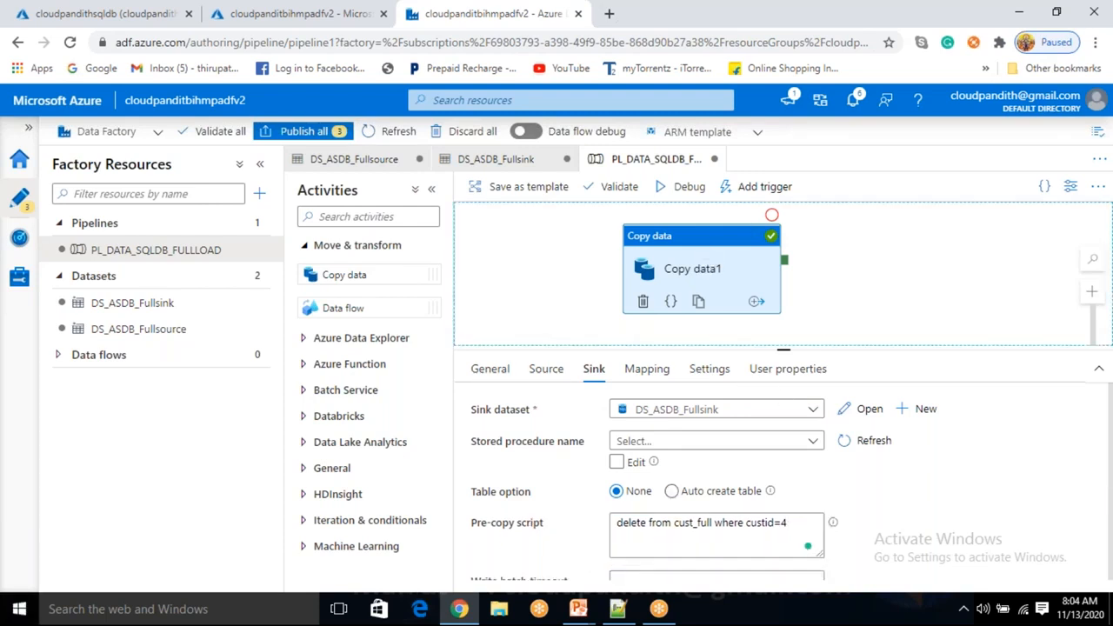
pyautogui.click(550, 276)
pyautogui.click(713, 275)
pyautogui.click(546, 369)
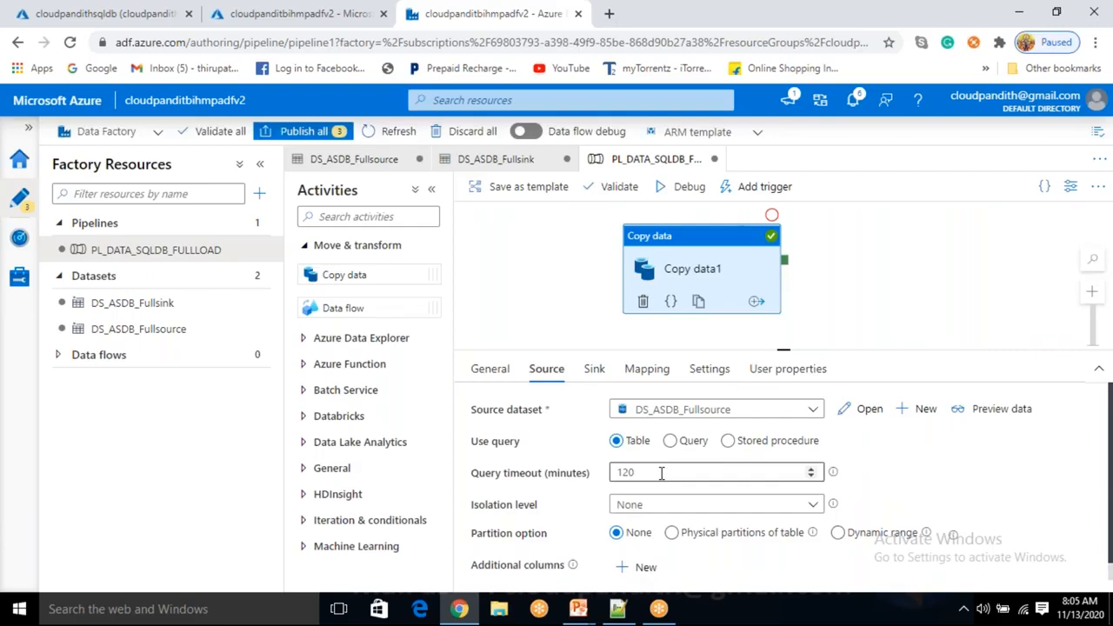
pyautogui.click(596, 372)
# Delete the 'delete from cust_full where custid=4' statement from the sink pre-copy script
pyautogui.click(789, 524)
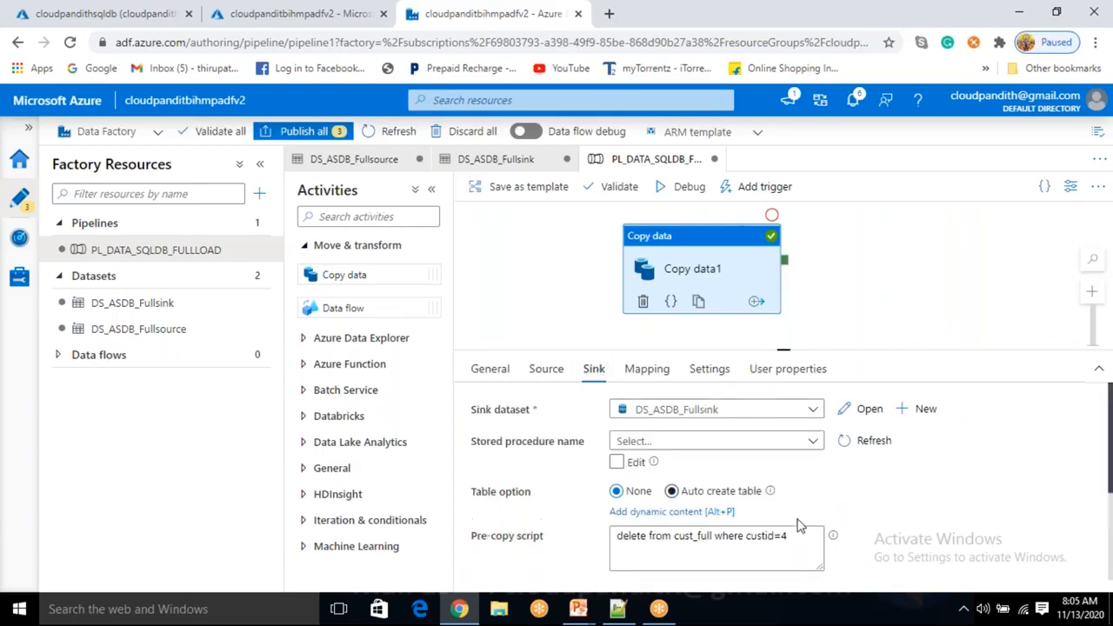
pyautogui.moveTo(681, 538); pyautogui.dragTo(600, 530)
pyautogui.press('Delete')
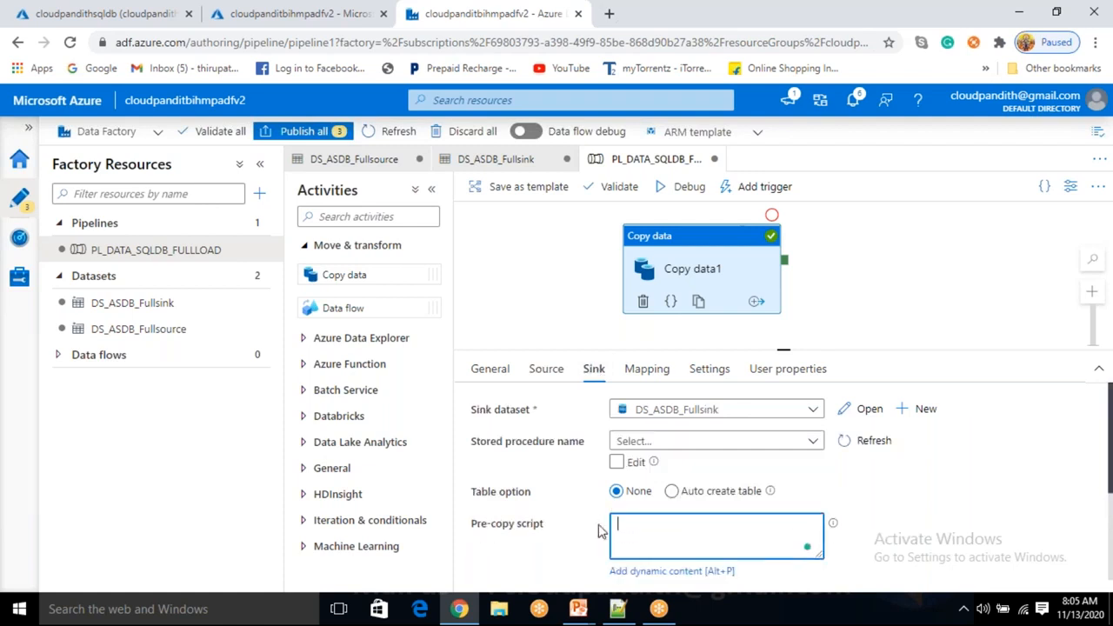
# Set pre-copy script 'truncate table cust_full' and preview source query 'select * from cust_full where custid not in (4)'
pyautogui.write('truncate table cust_full')
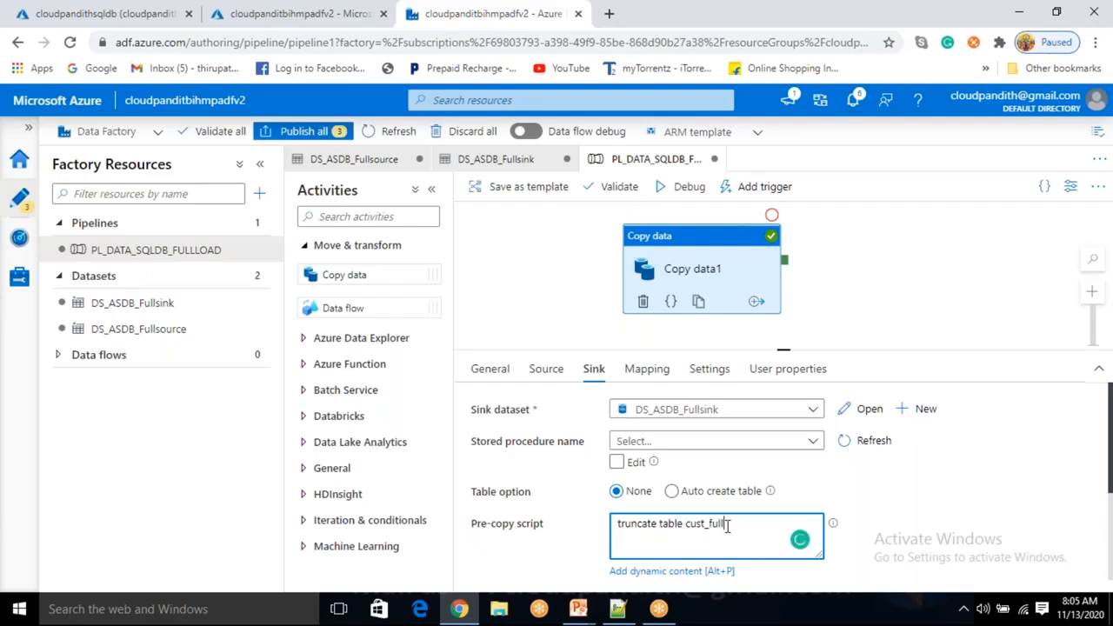
pyautogui.click(556, 372)
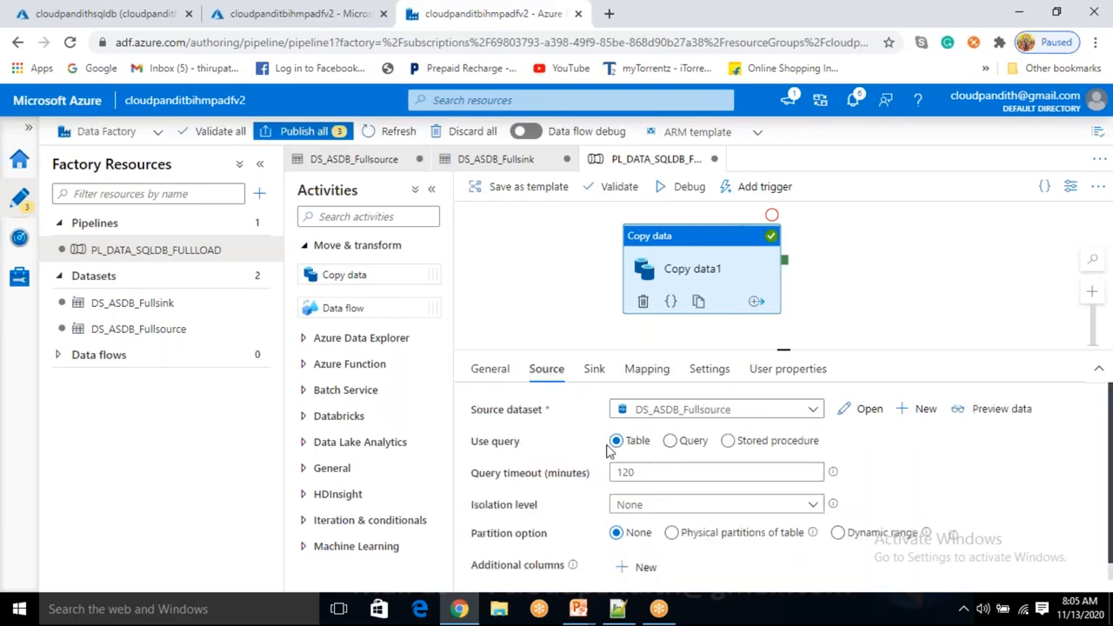
pyautogui.click(670, 441)
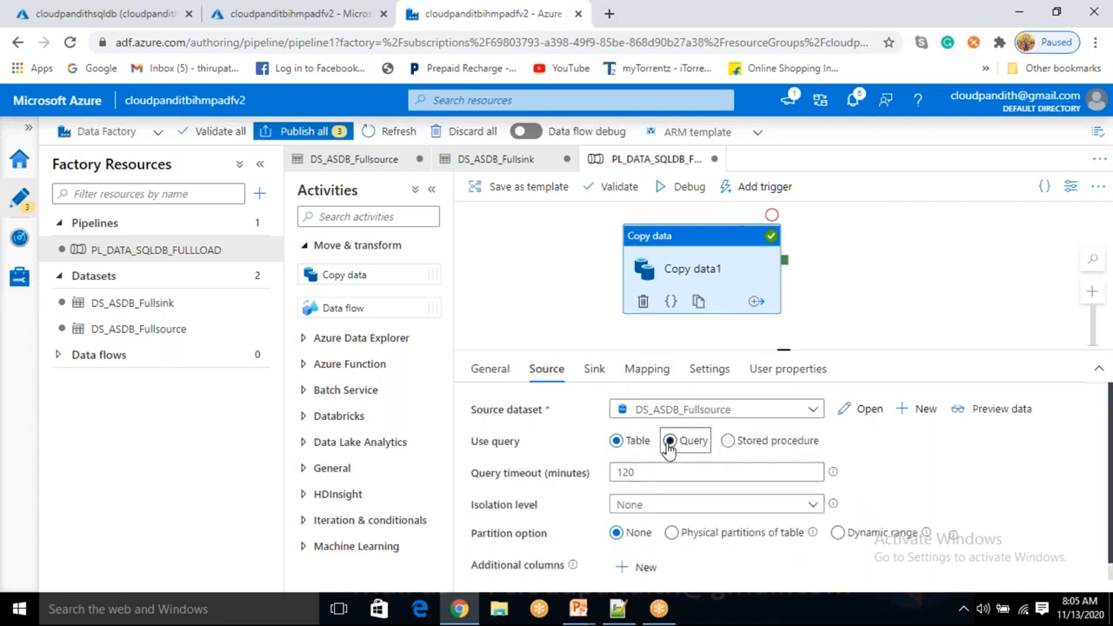
pyautogui.click(662, 480)
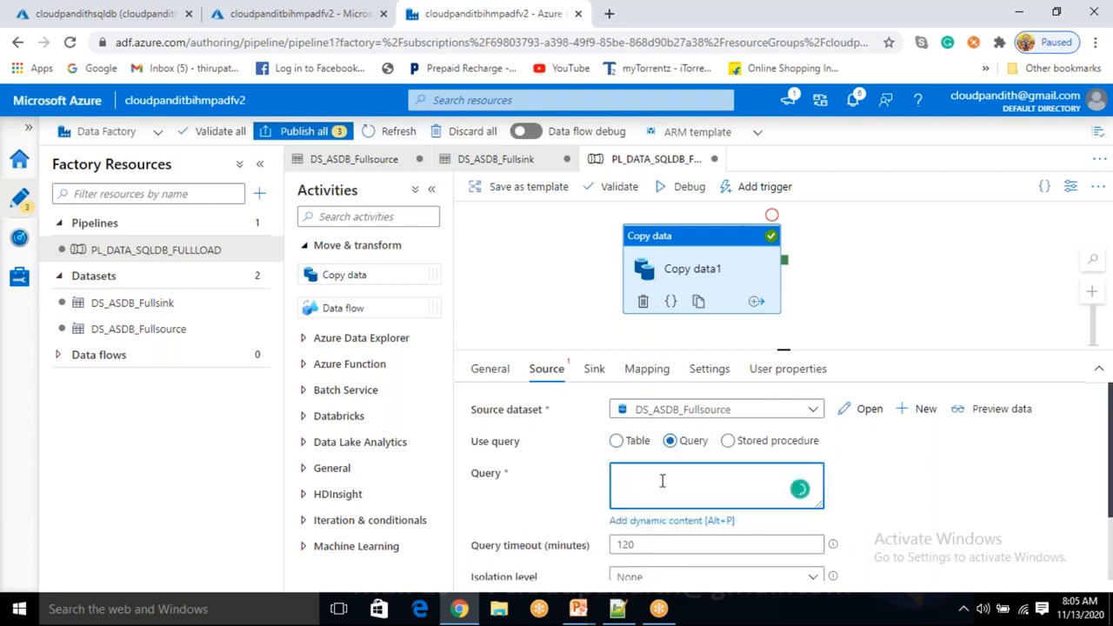
pyautogui.write('select * from cust_full where ')
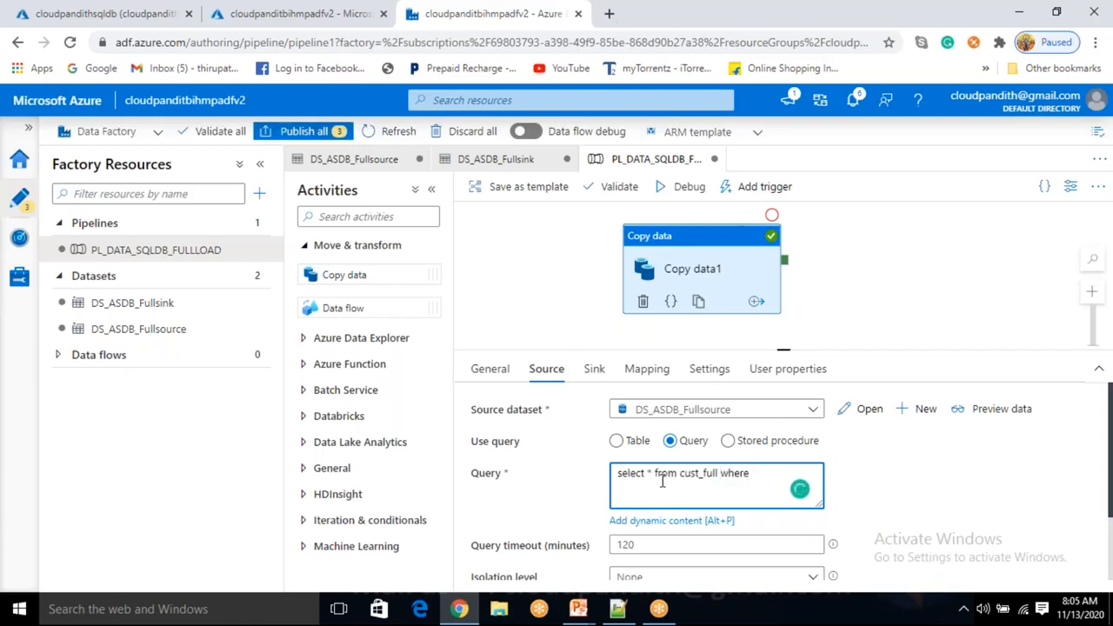
pyautogui.write('custid not in (4)')
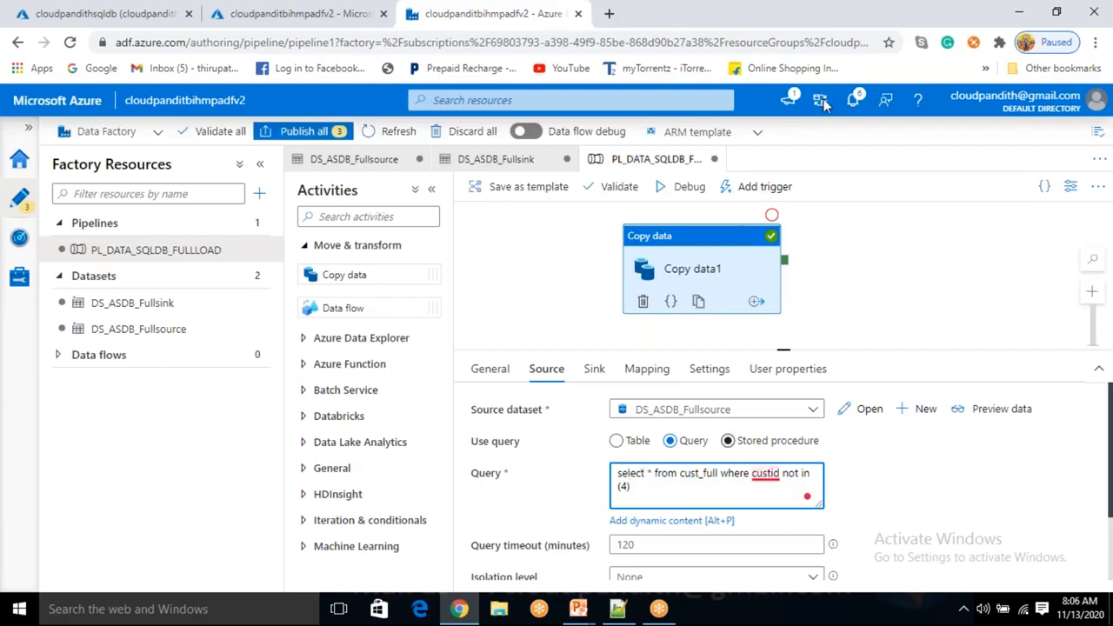
pyautogui.click(826, 10)
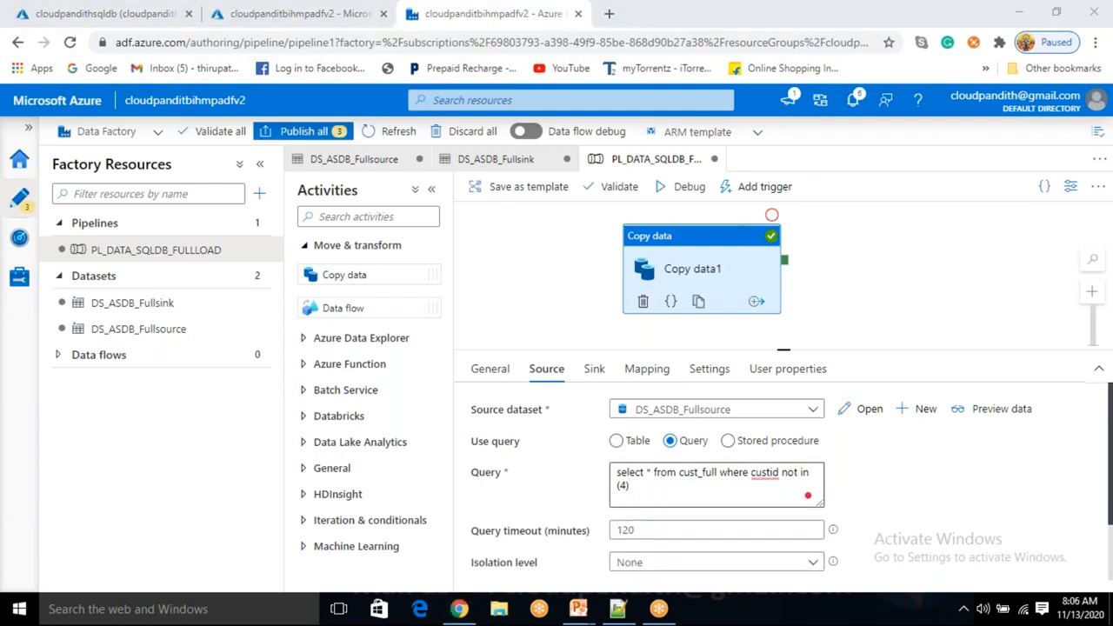
pyautogui.click(1026, 407)
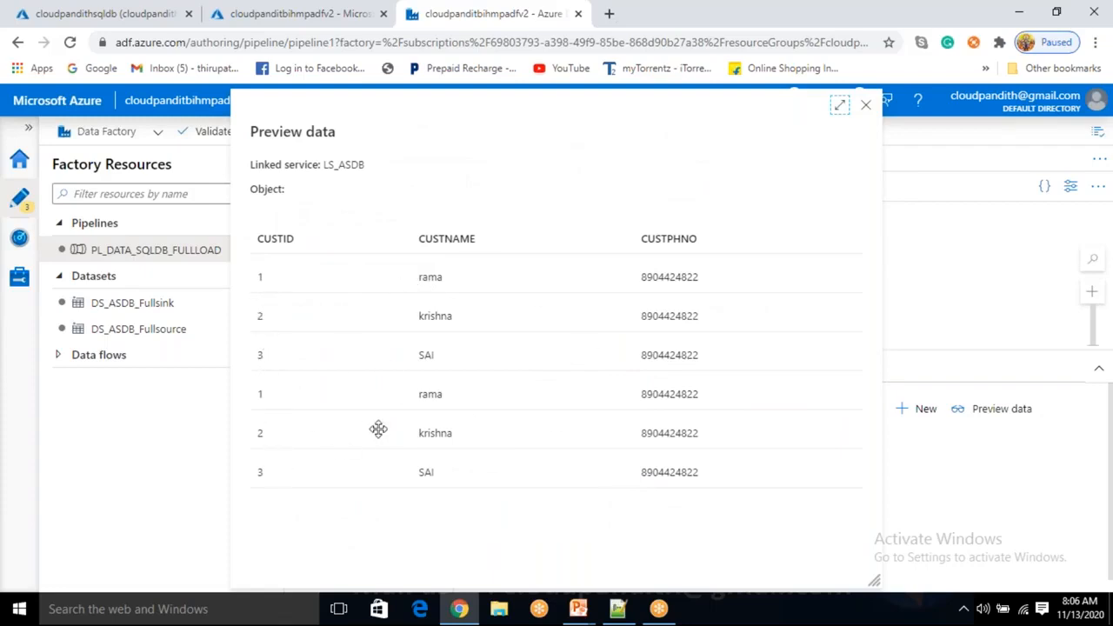
pyautogui.click(866, 108)
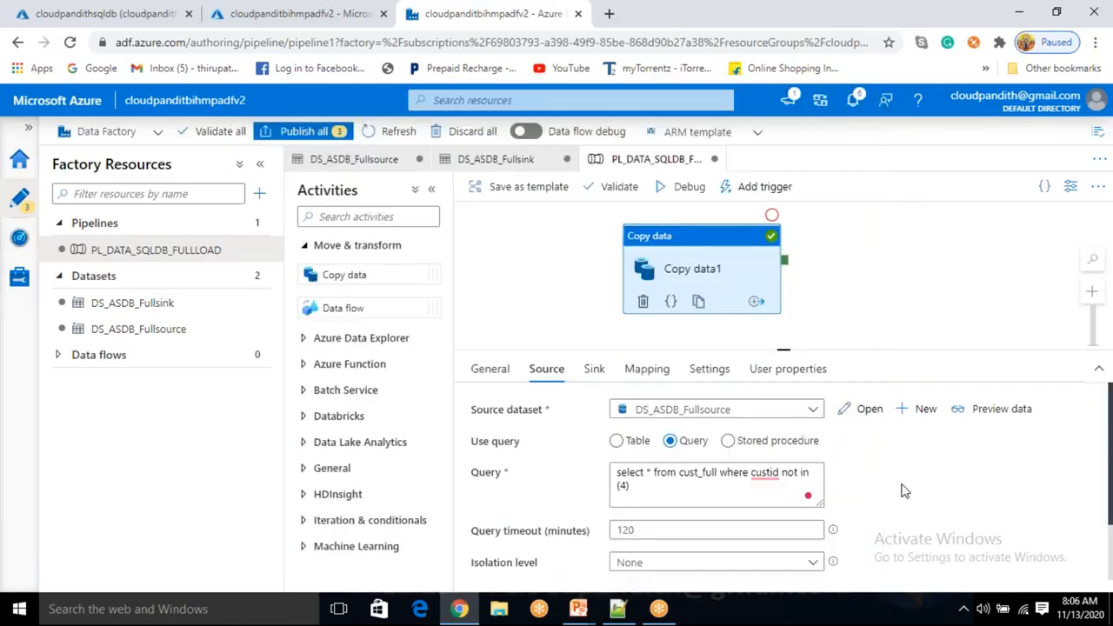
# Change the source query's table to cust and preview the returned custids 1–3
pyautogui.click(719, 471)
pyautogui.press('BackSpace')
pyautogui.press('BackSpace')
pyautogui.press('BackSpace')
pyautogui.press('BackSpace')
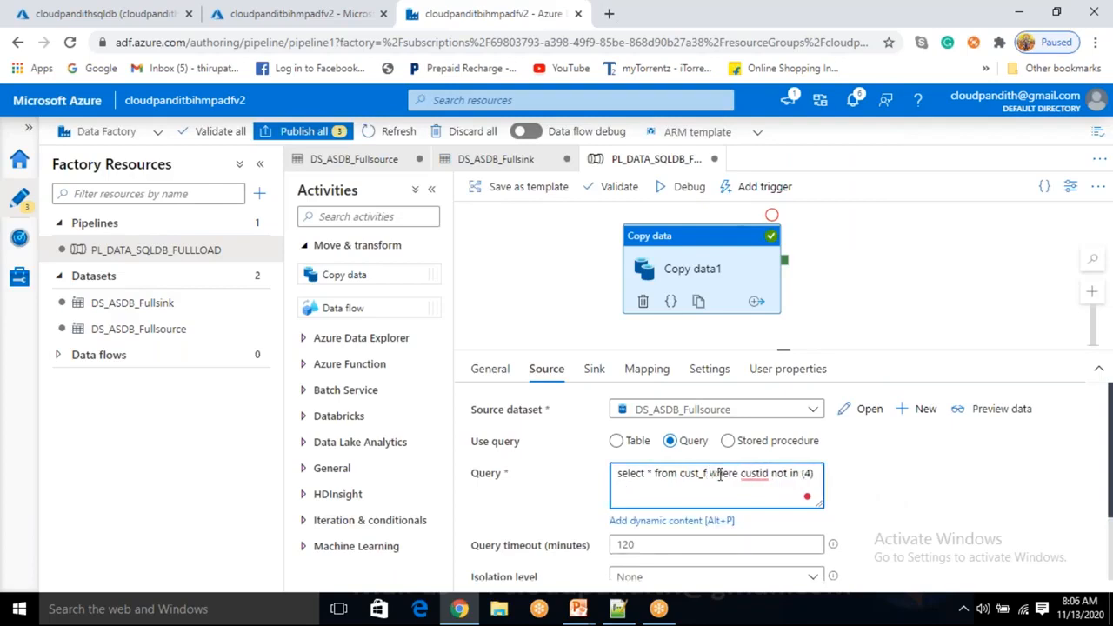
pyautogui.press('BackSpace')
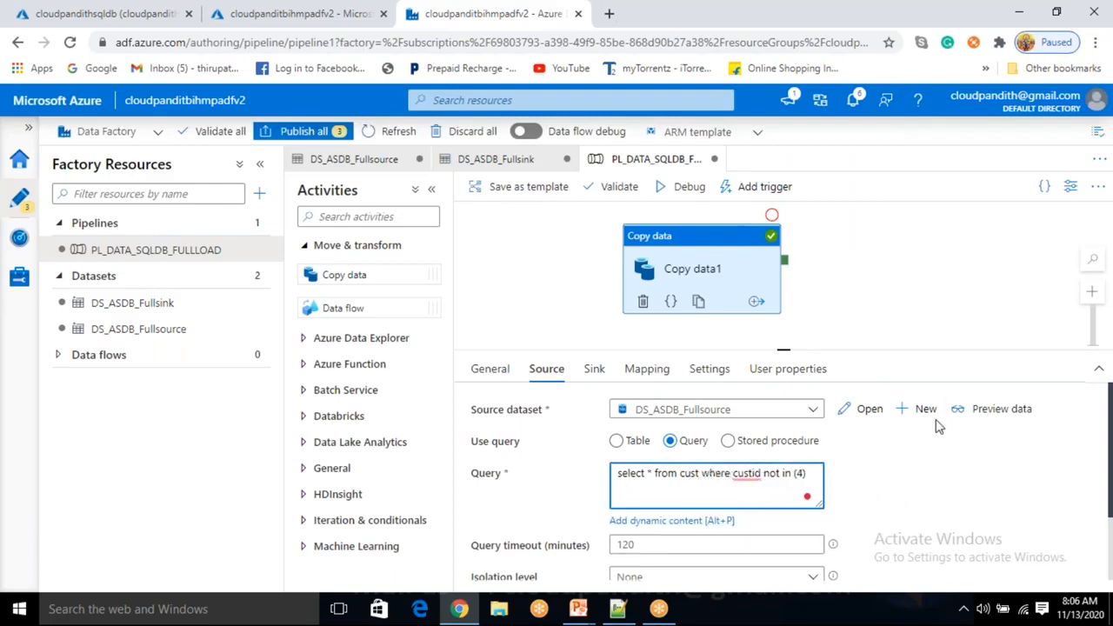
pyautogui.click(984, 408)
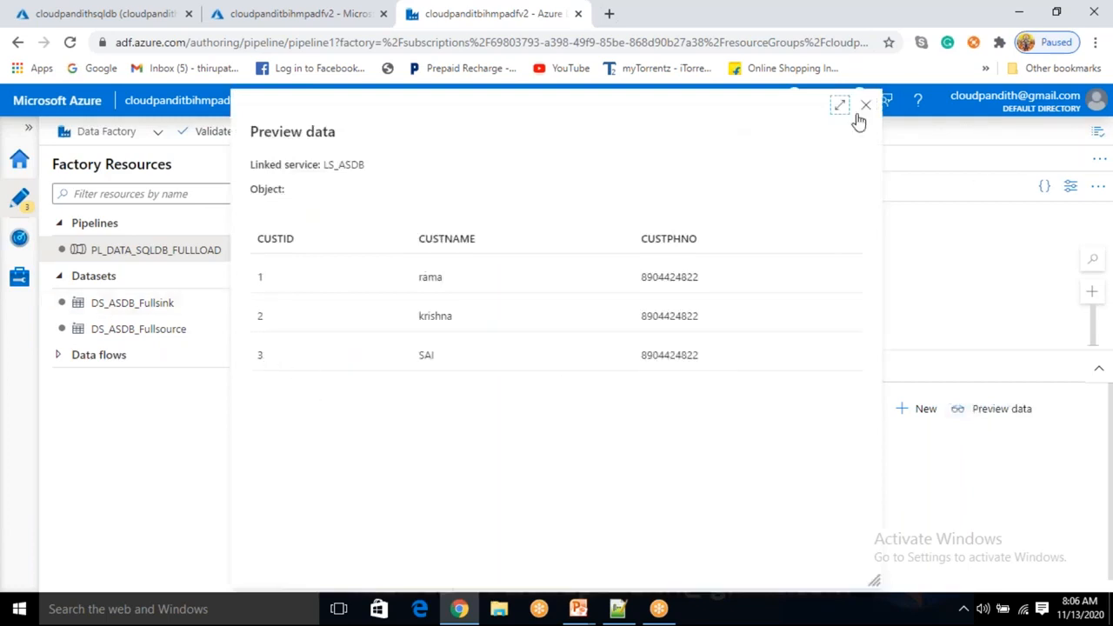
pyautogui.click(867, 109)
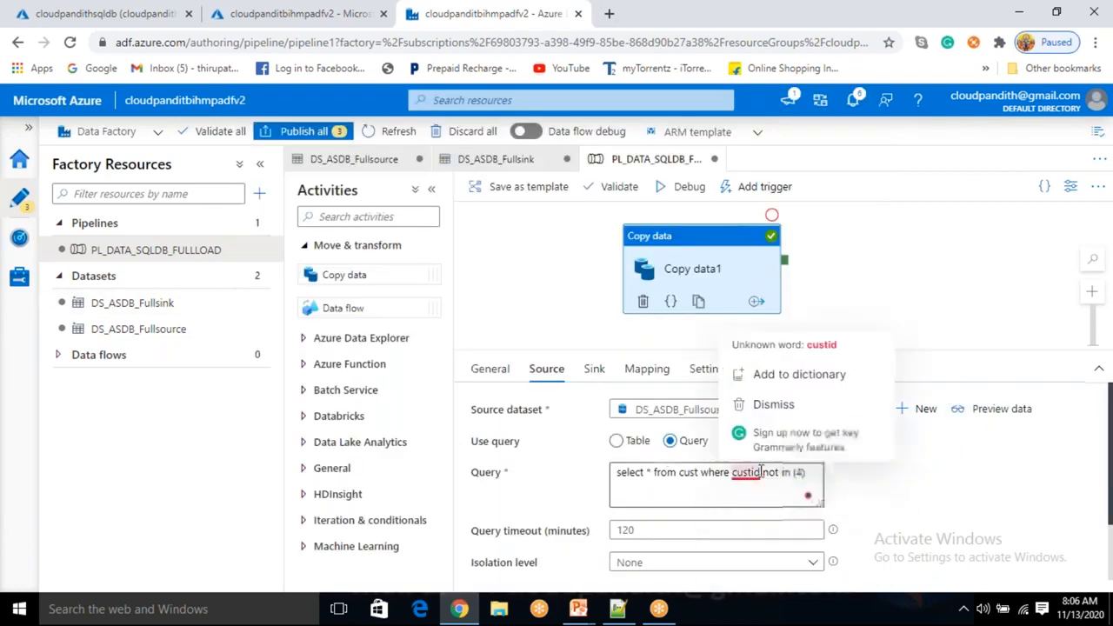
pyautogui.click(594, 370)
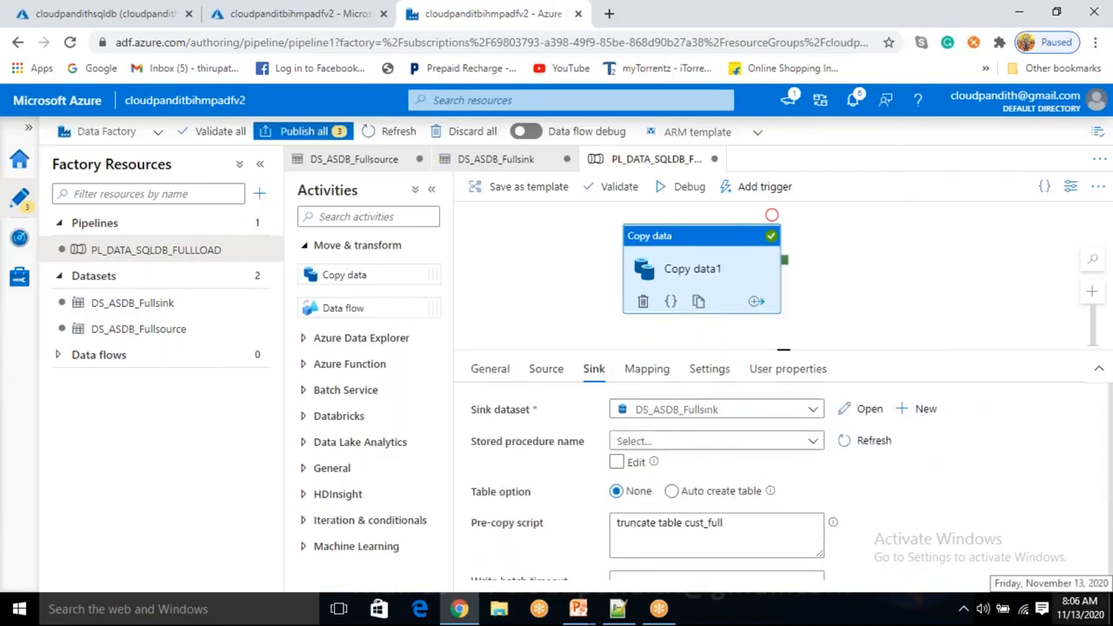
# Review the truncate pre-copy script and the source query before running
pyautogui.click(728, 531)
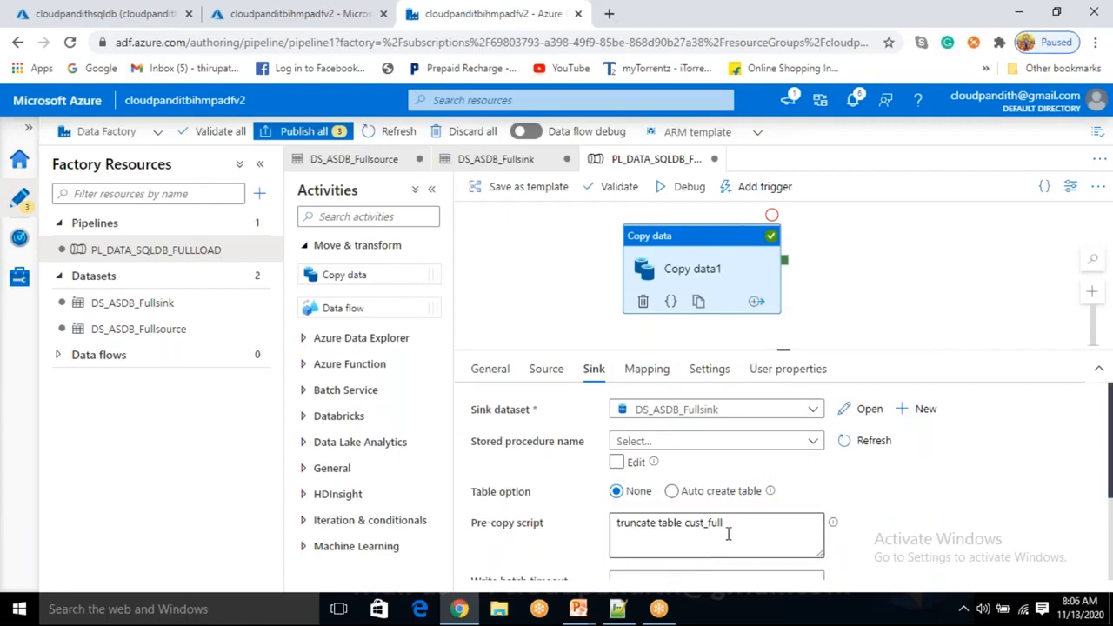
pyautogui.moveTo(725, 521); pyautogui.dragTo(618, 524)
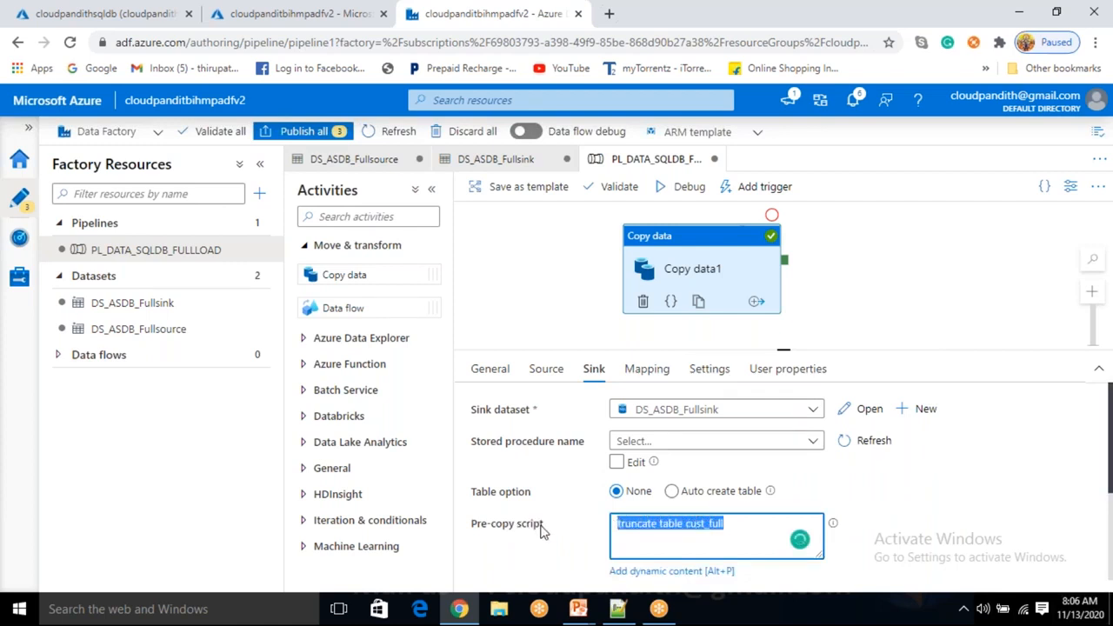
pyautogui.click(546, 372)
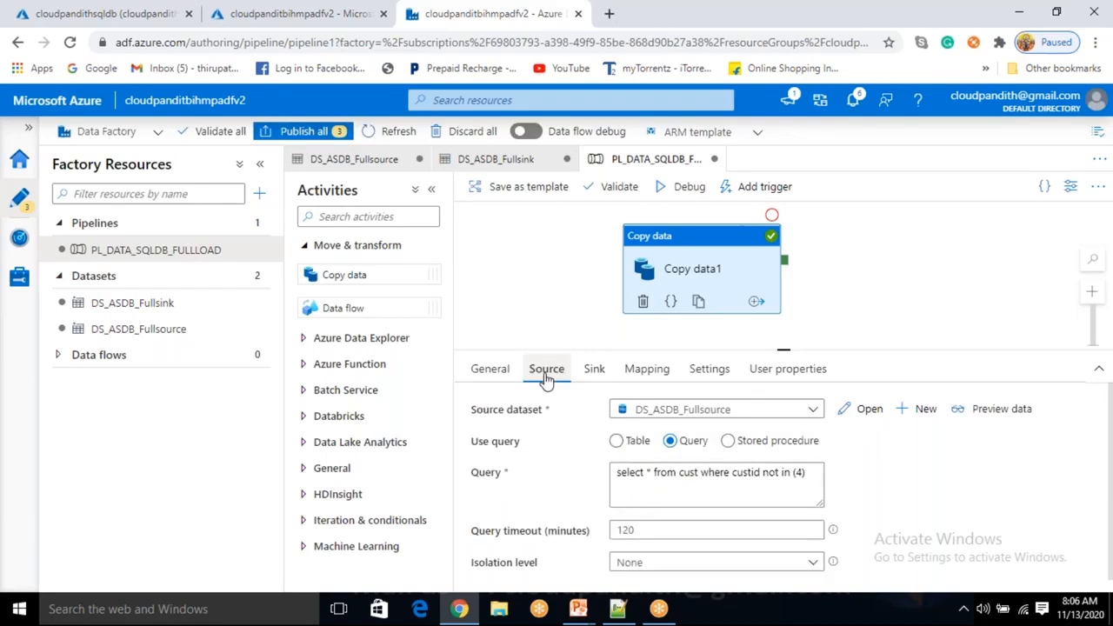
pyautogui.click(593, 371)
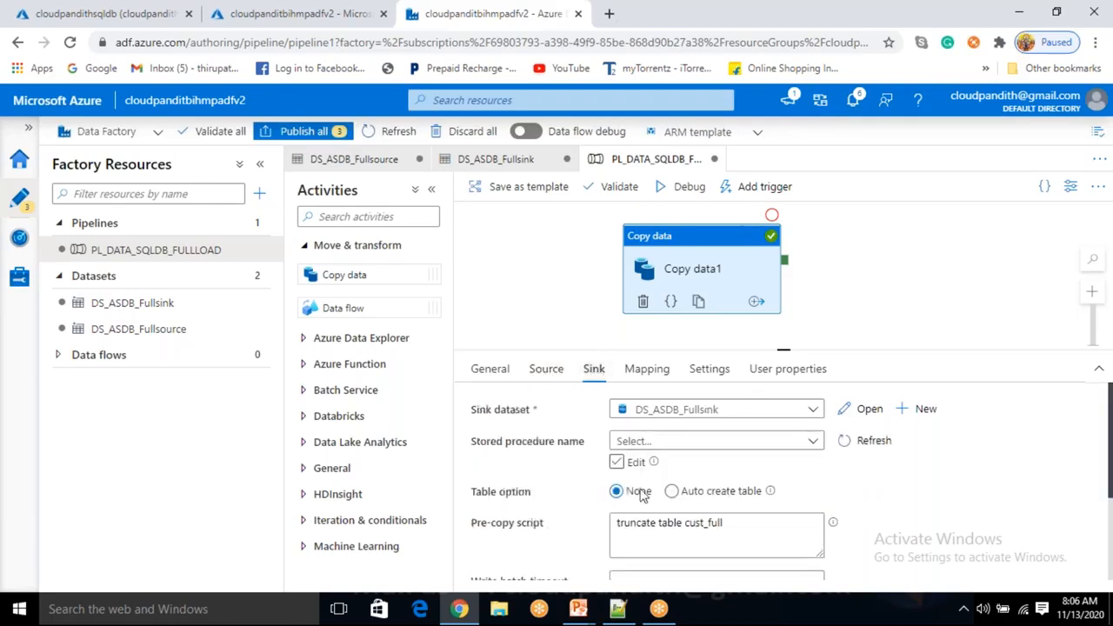
pyautogui.moveTo(761, 528); pyautogui.dragTo(616, 525)
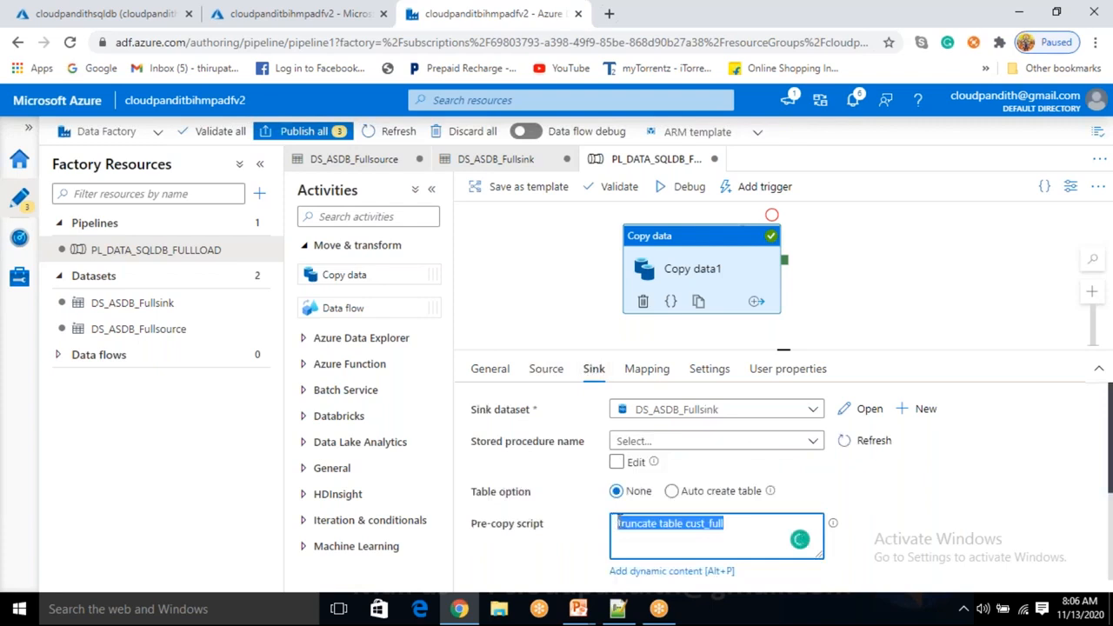
pyautogui.click(722, 532)
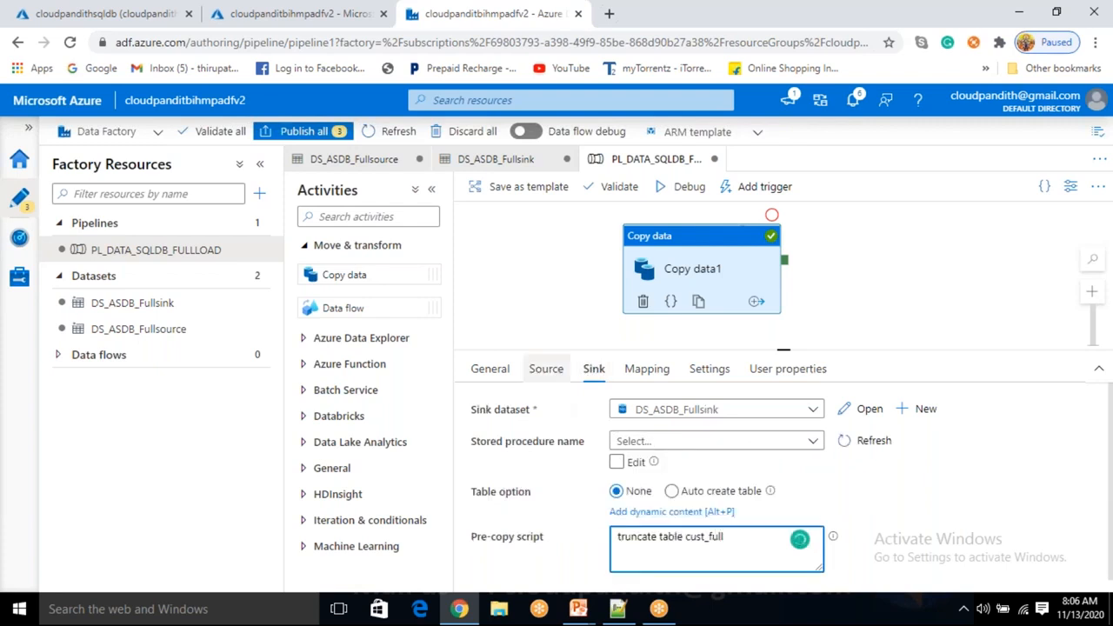
pyautogui.click(546, 369)
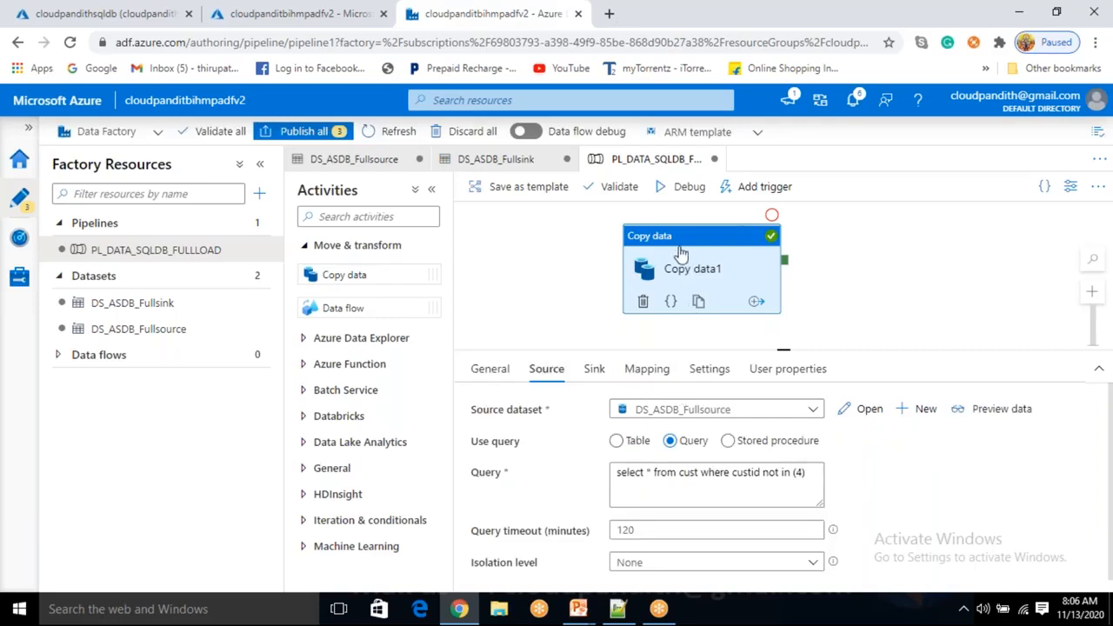
# Start a debug run of the pipeline and follow its status in the output
pyautogui.click(679, 188)
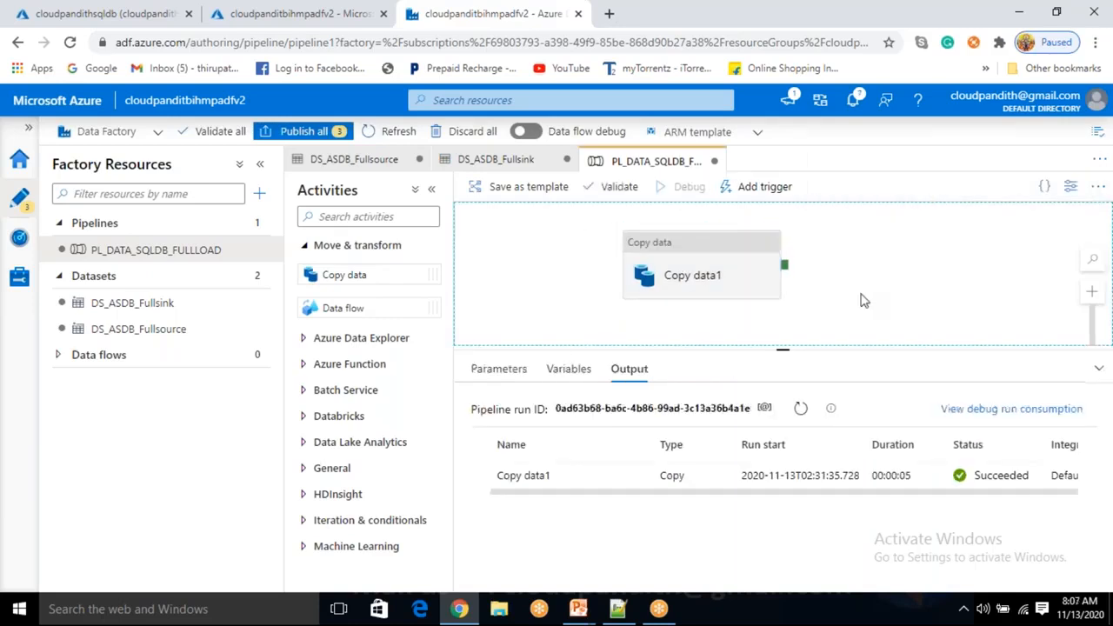
pyautogui.click(800, 410)
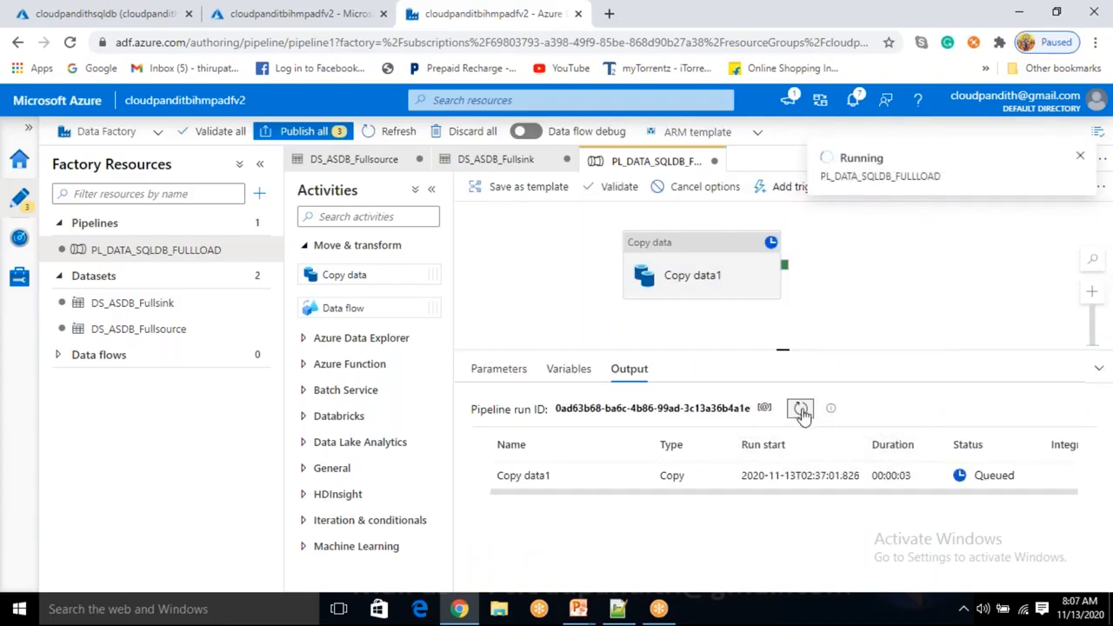
pyautogui.click(803, 417)
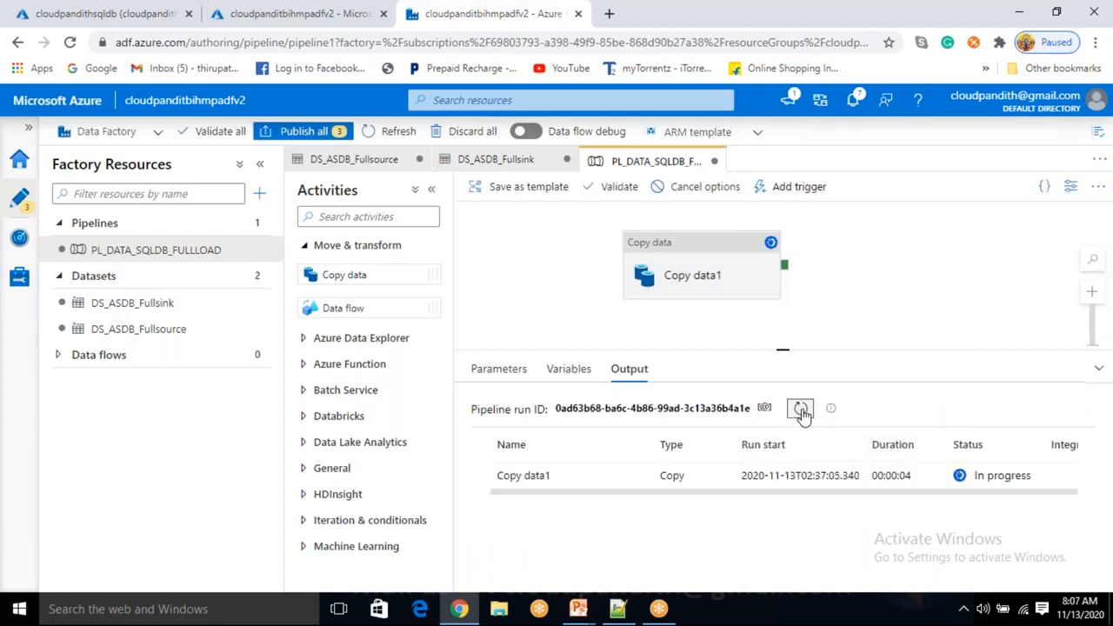
pyautogui.click(111, 13)
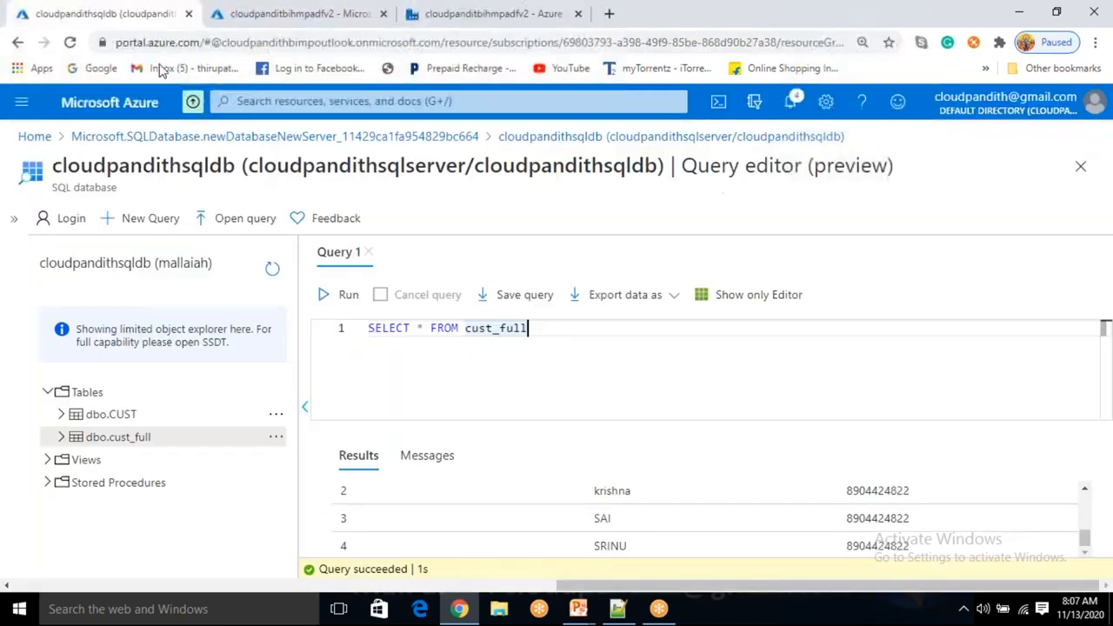
# Re-run SELECT * FROM cust_full and confirm 3 rows: rama, krishna and SAI
pyautogui.click(329, 293)
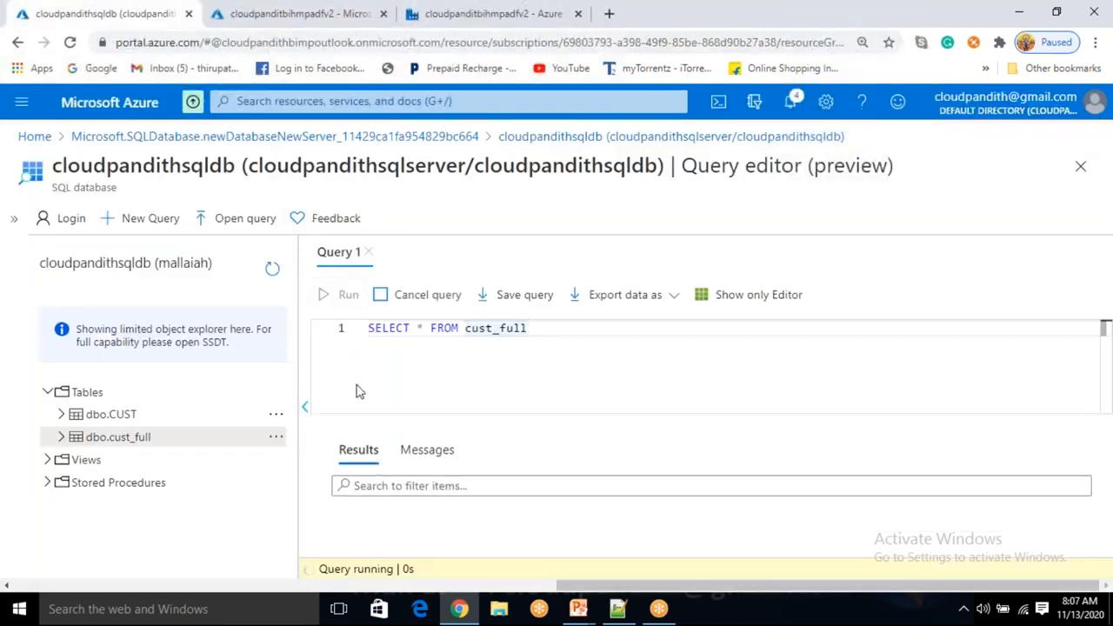
pyautogui.scroll(-1, 420, 540)
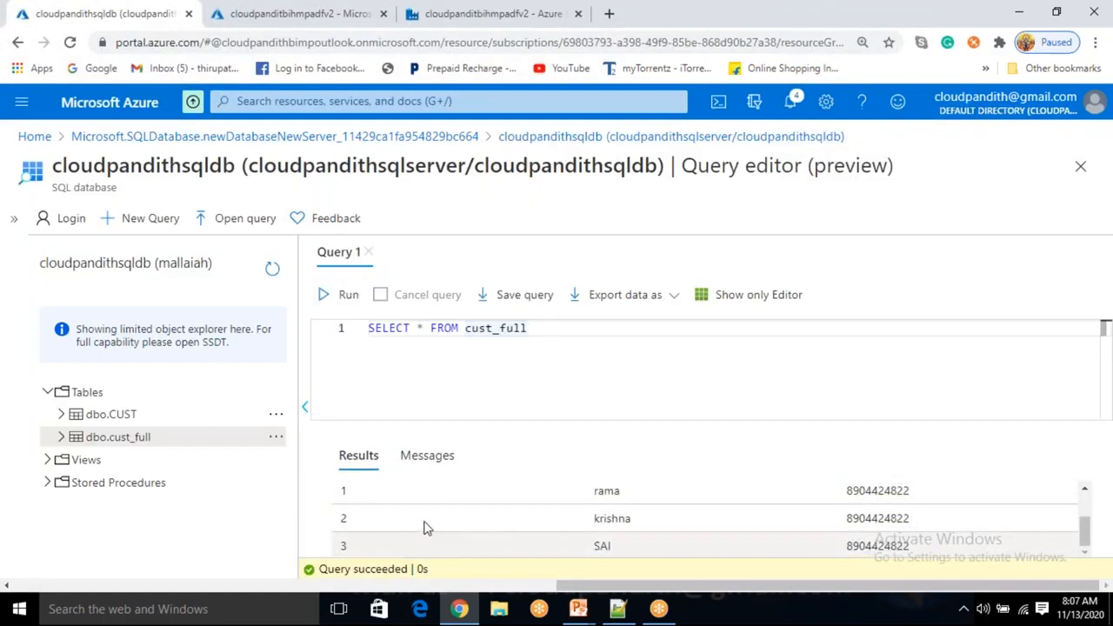
pyautogui.click(429, 455)
pyautogui.doubleClick(427, 493)
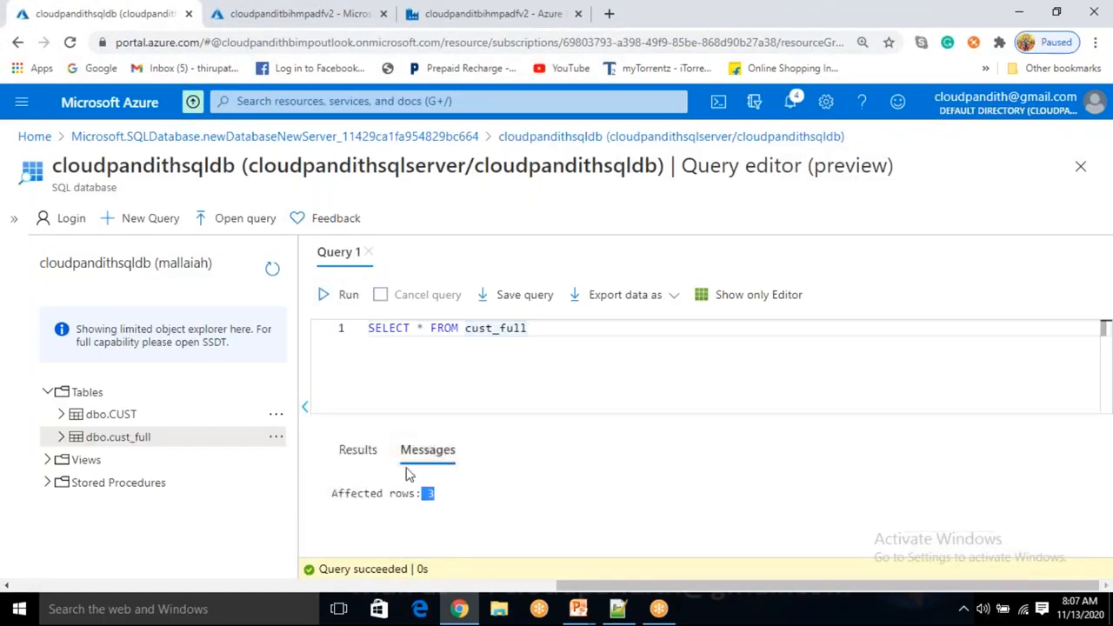
pyautogui.click(358, 450)
pyautogui.scroll(1, 424, 537)
pyautogui.scroll(2, 423, 537)
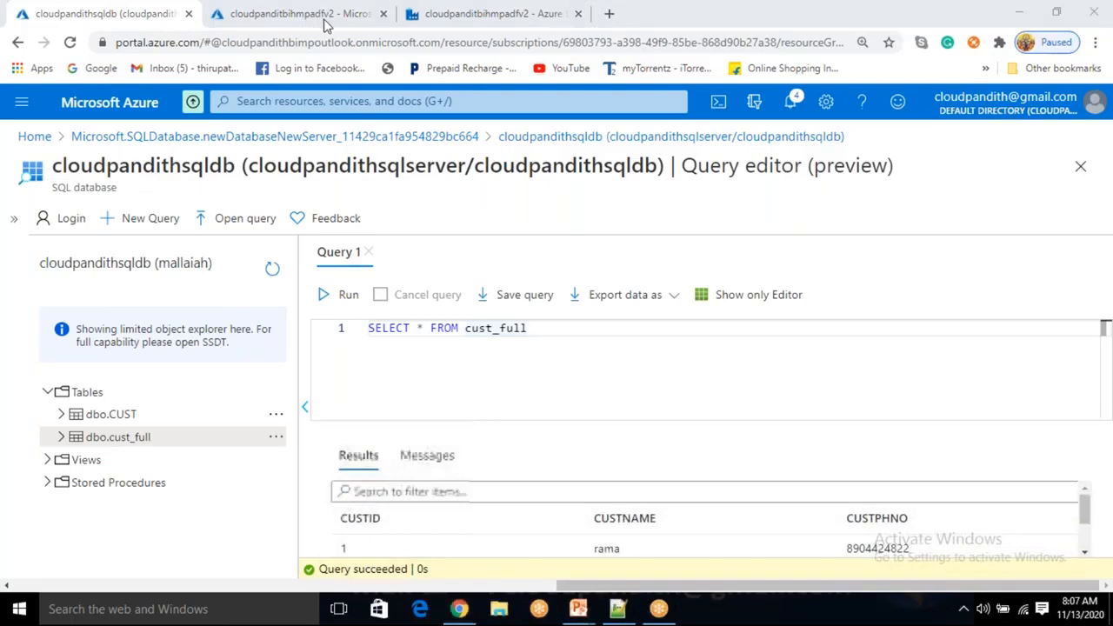
pyautogui.click(492, 15)
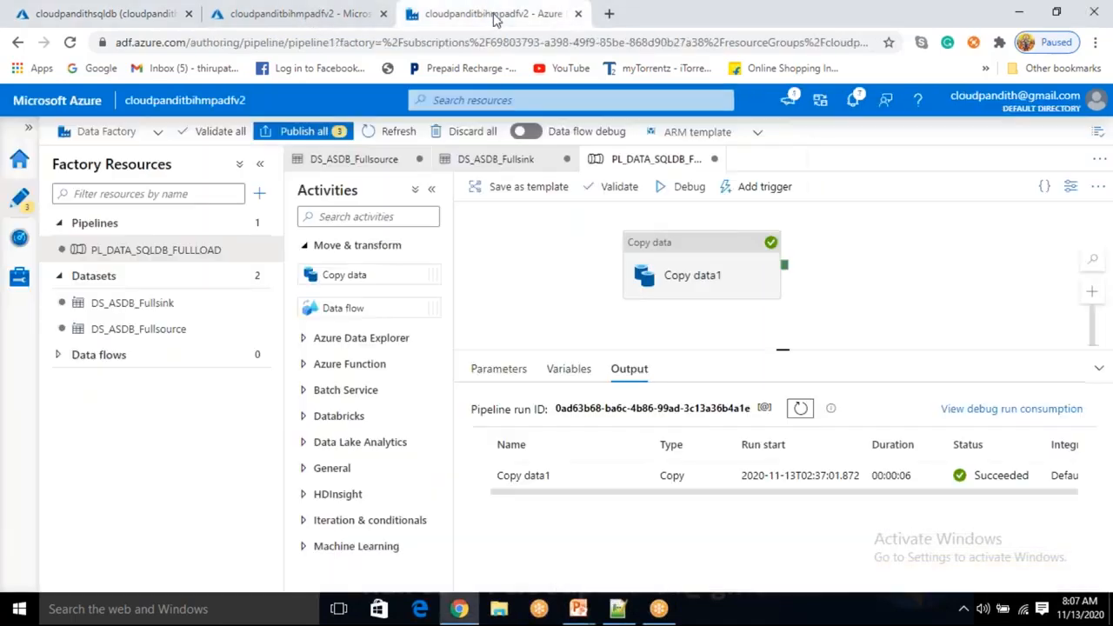
# Walk through Copy data1's source query 'select * from cust where custid not in (4)' part by part
pyautogui.click(659, 266)
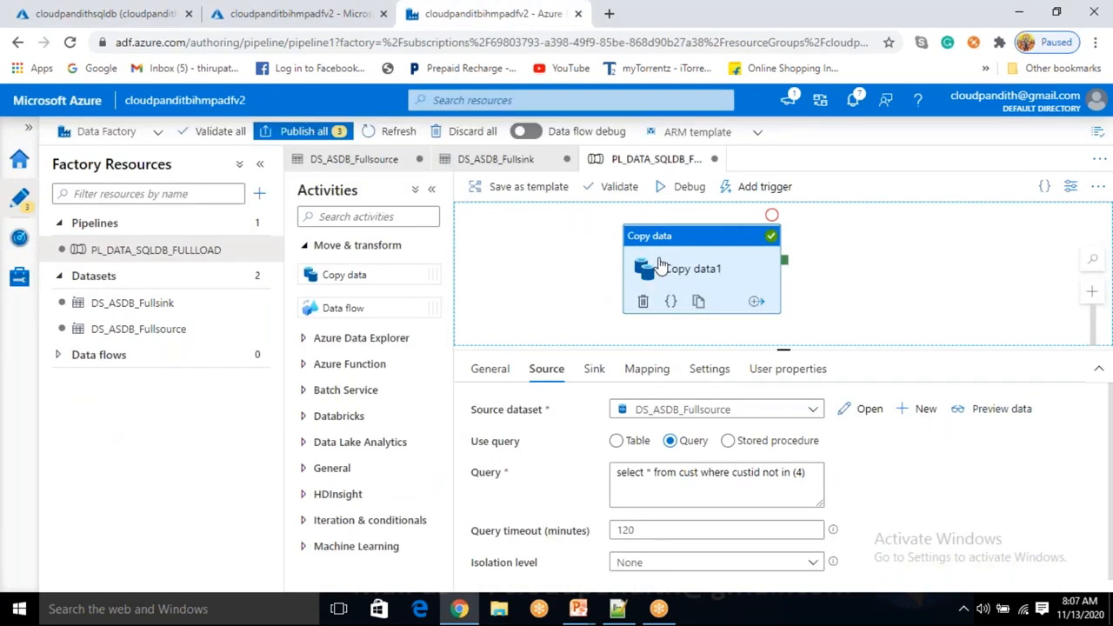
pyautogui.click(792, 474)
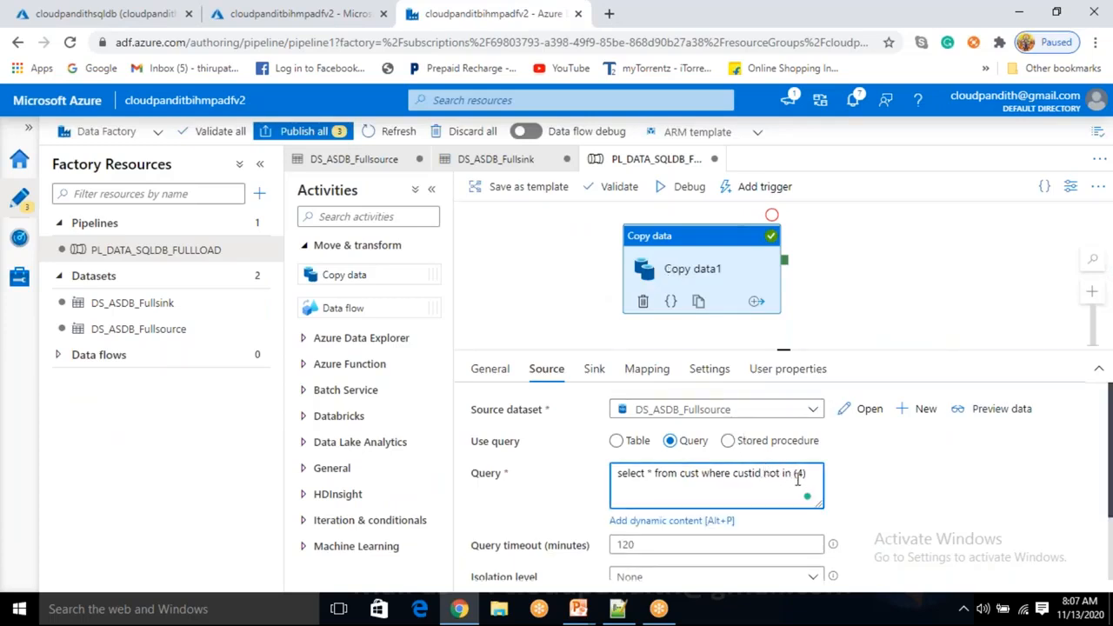
pyautogui.moveTo(762, 474); pyautogui.dragTo(807, 473)
pyautogui.click(813, 473)
pyautogui.moveTo(812, 473); pyautogui.dragTo(617, 478)
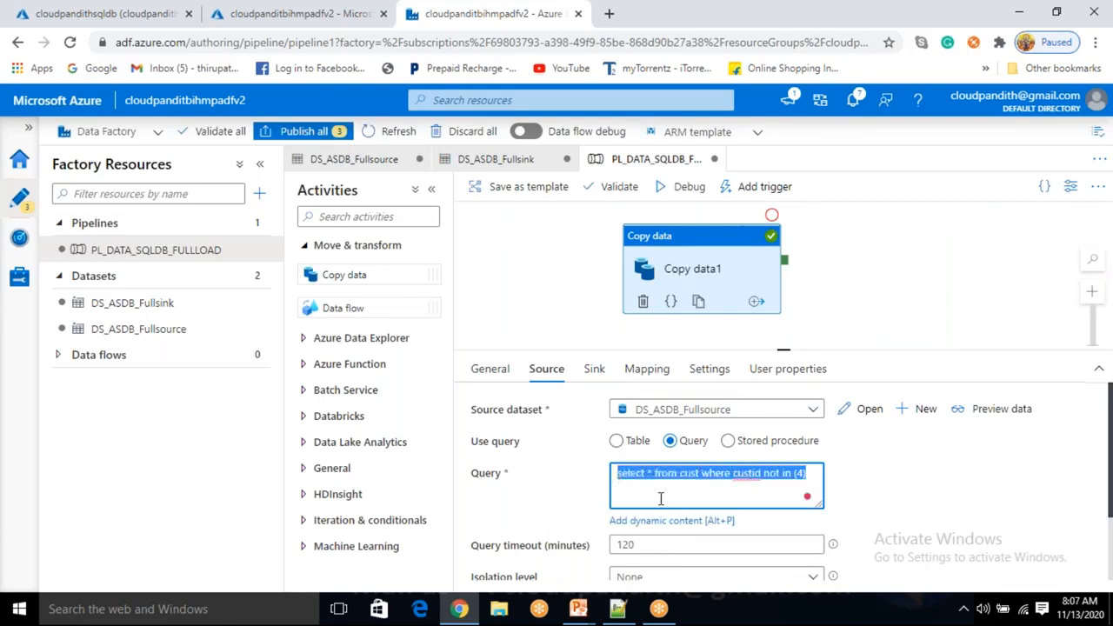
pyautogui.click(661, 498)
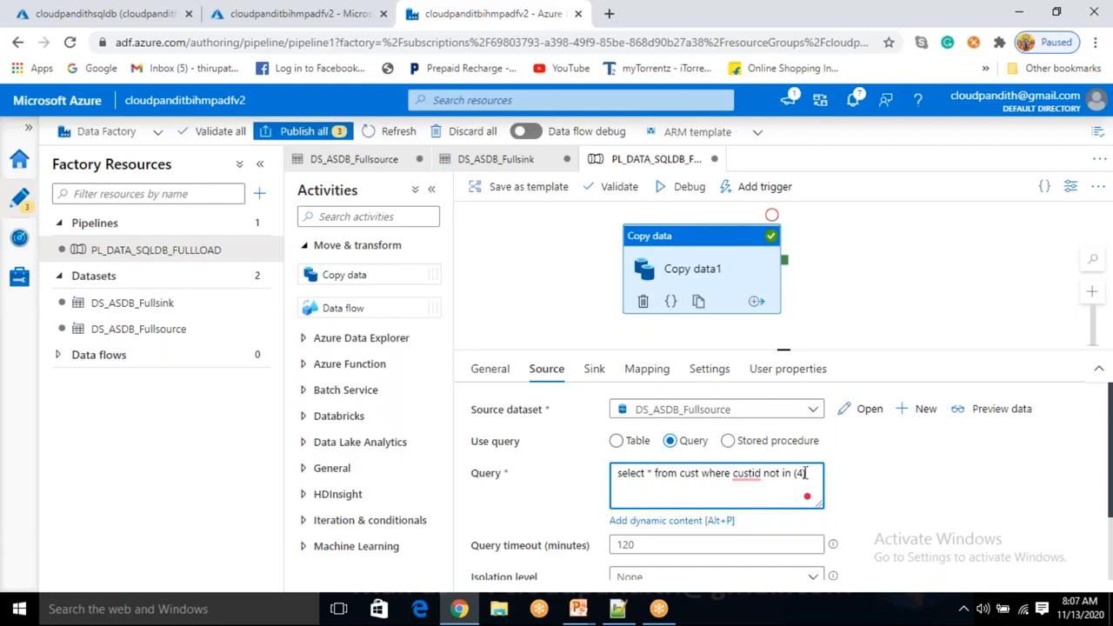
pyautogui.rightClick(759, 473)
pyautogui.click(770, 476)
pyautogui.moveTo(806, 477); pyautogui.dragTo(730, 475)
pyautogui.click(768, 480)
pyautogui.moveTo(812, 473); pyautogui.dragTo(587, 502)
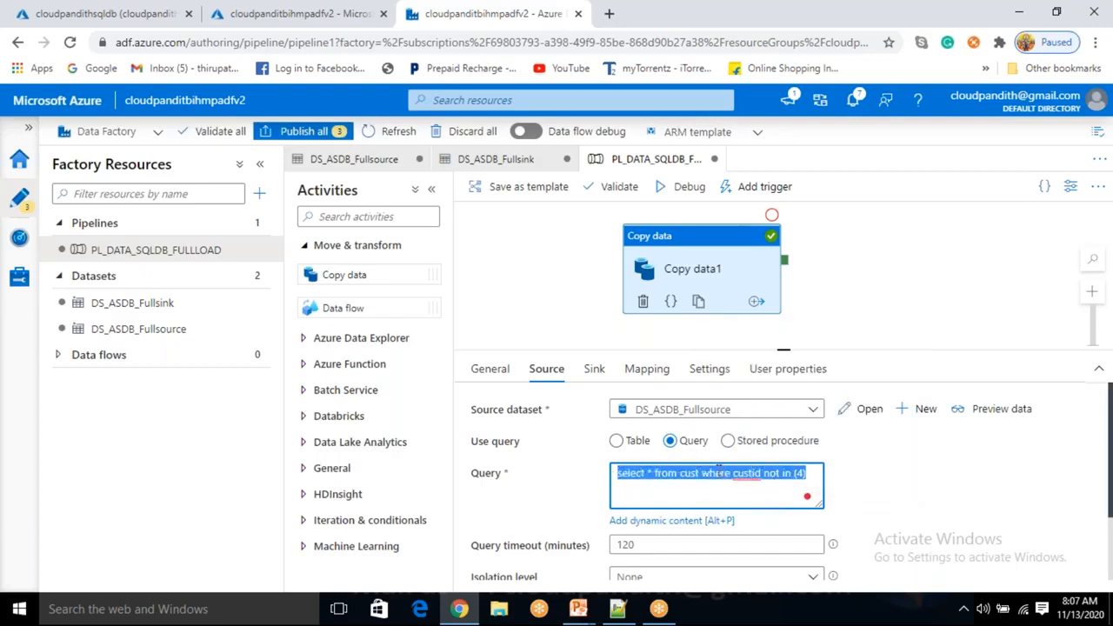
pyautogui.doubleClick(693, 478)
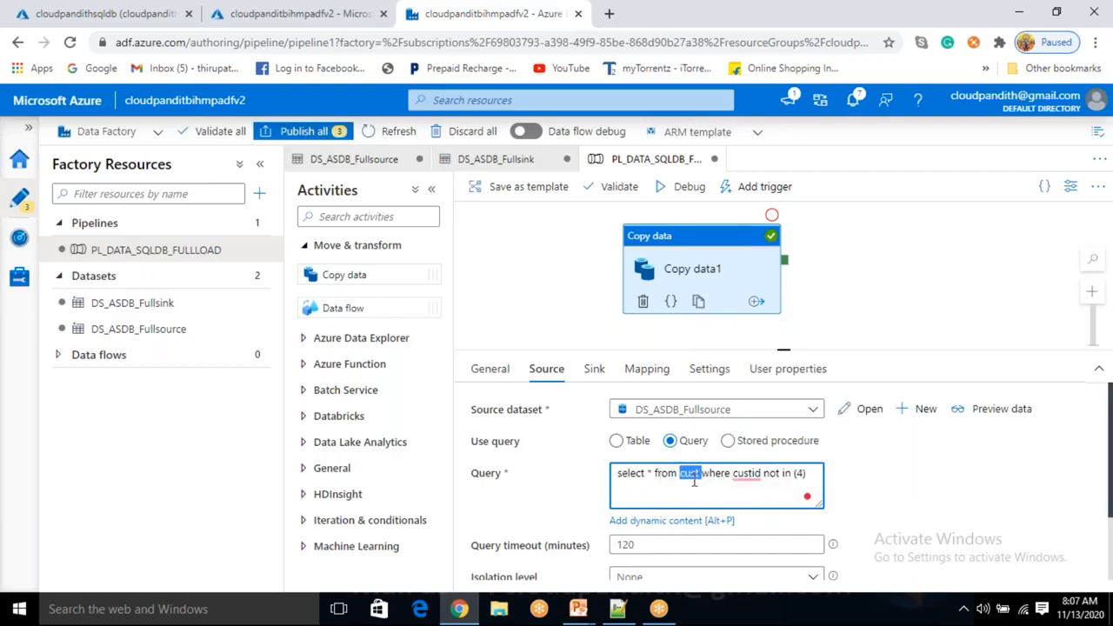
pyautogui.doubleClick(715, 479)
pyautogui.click(748, 474)
pyautogui.doubleClick(746, 473)
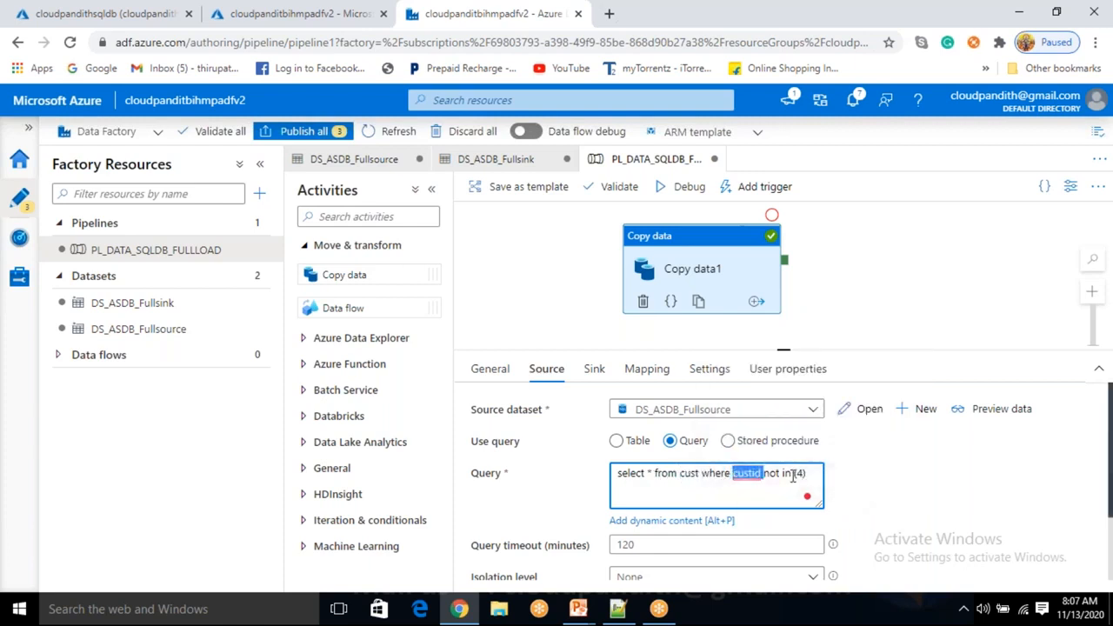
pyautogui.click(768, 477)
pyautogui.moveTo(812, 473); pyautogui.dragTo(796, 476)
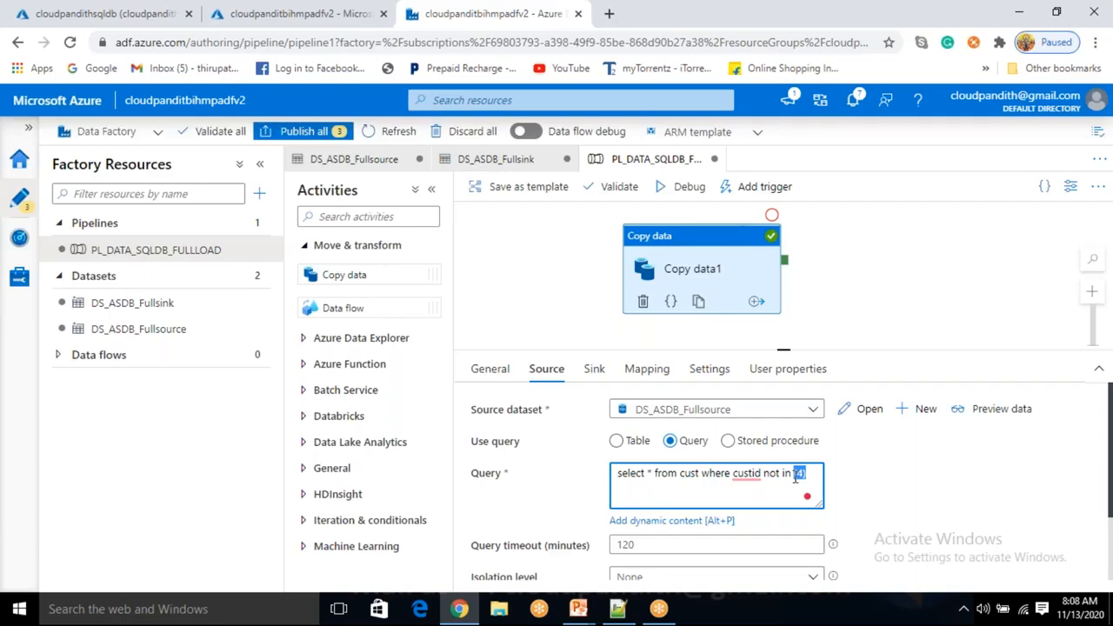
# Inspect the sink pre-copy script 'truncate table cust_full', then view the pipeline output
pyautogui.click(593, 369)
pyautogui.click(718, 536)
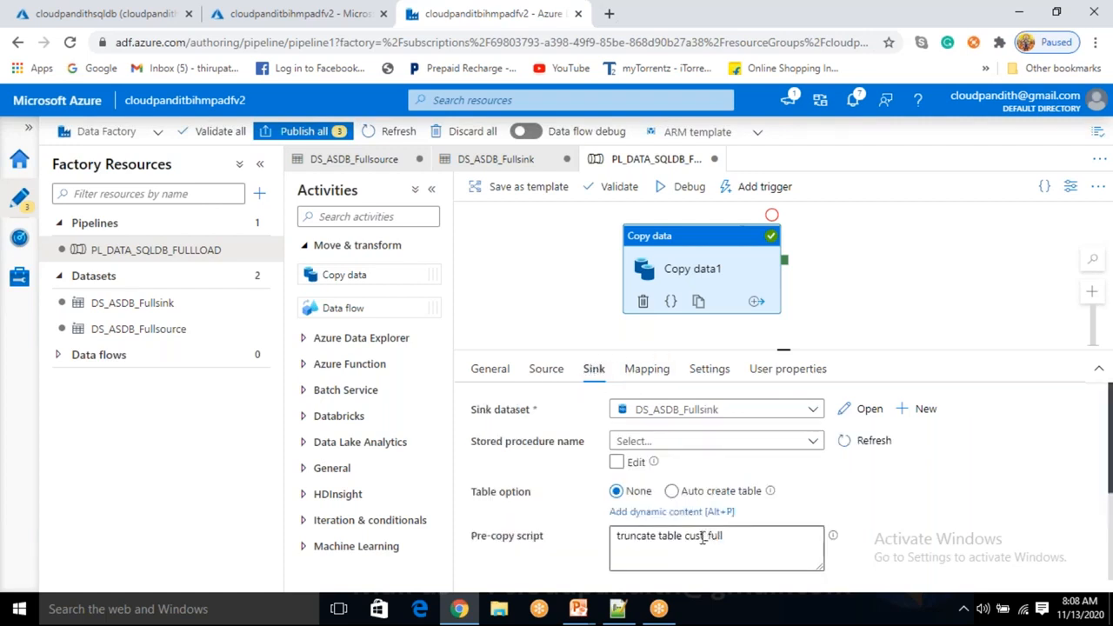
pyautogui.doubleClick(702, 536)
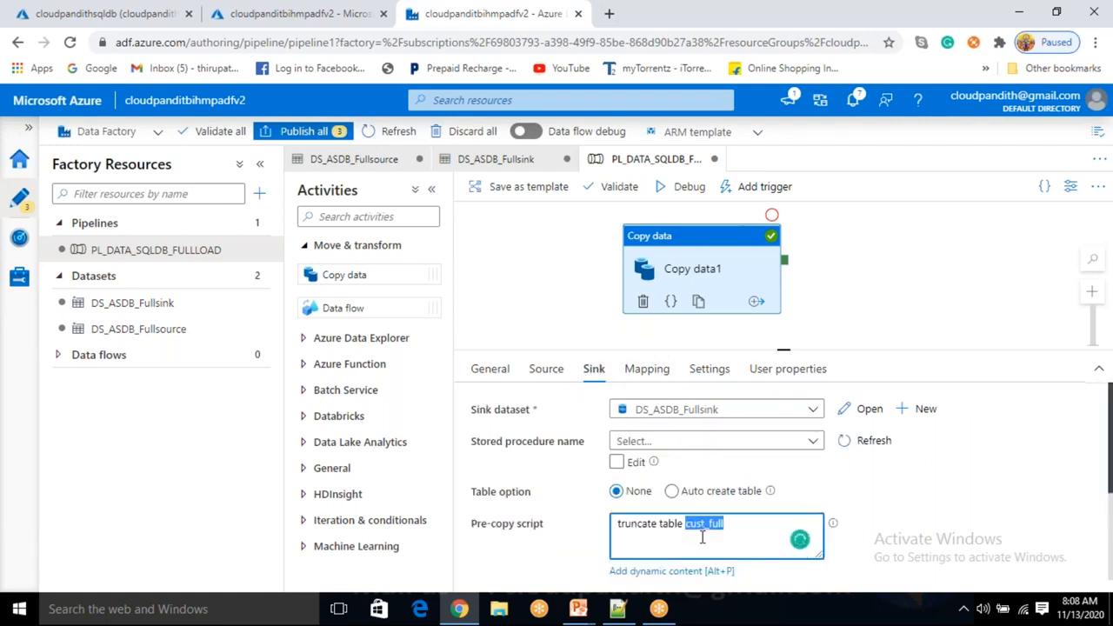
pyautogui.click(594, 269)
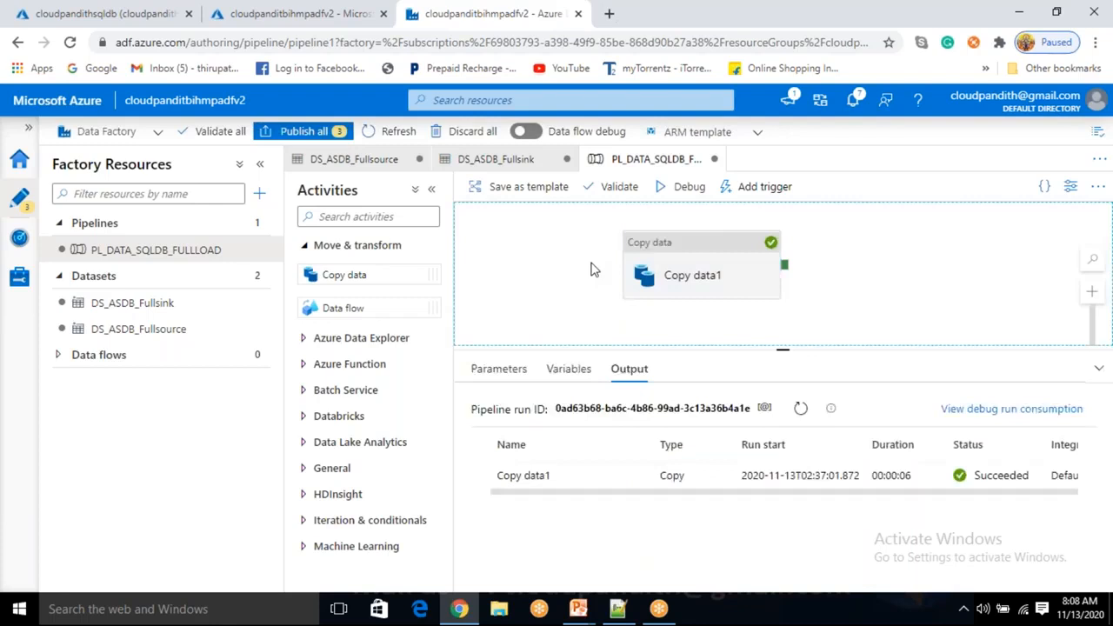
# Check the debug run, then recheck Copy data1's source query excluding custid 4
pyautogui.click(678, 271)
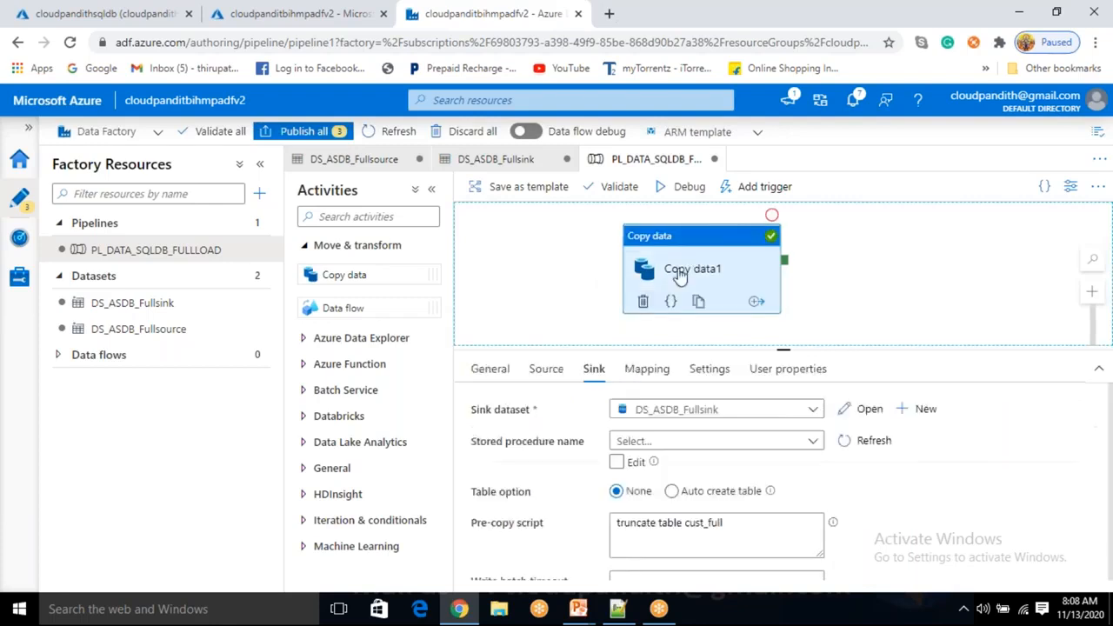
pyautogui.click(576, 309)
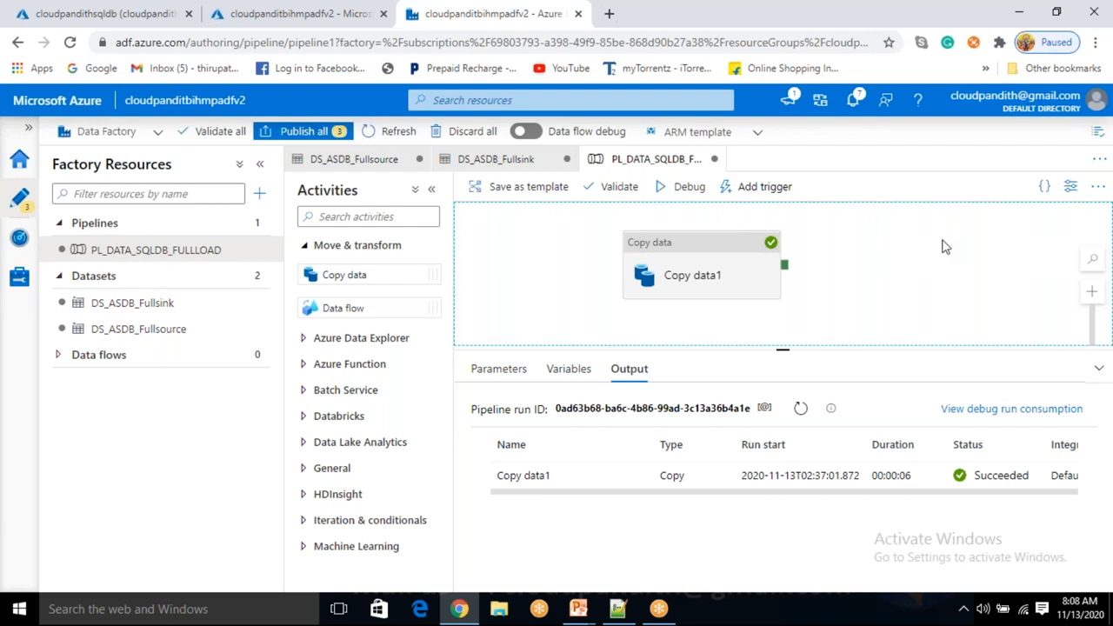
pyautogui.click(825, 73)
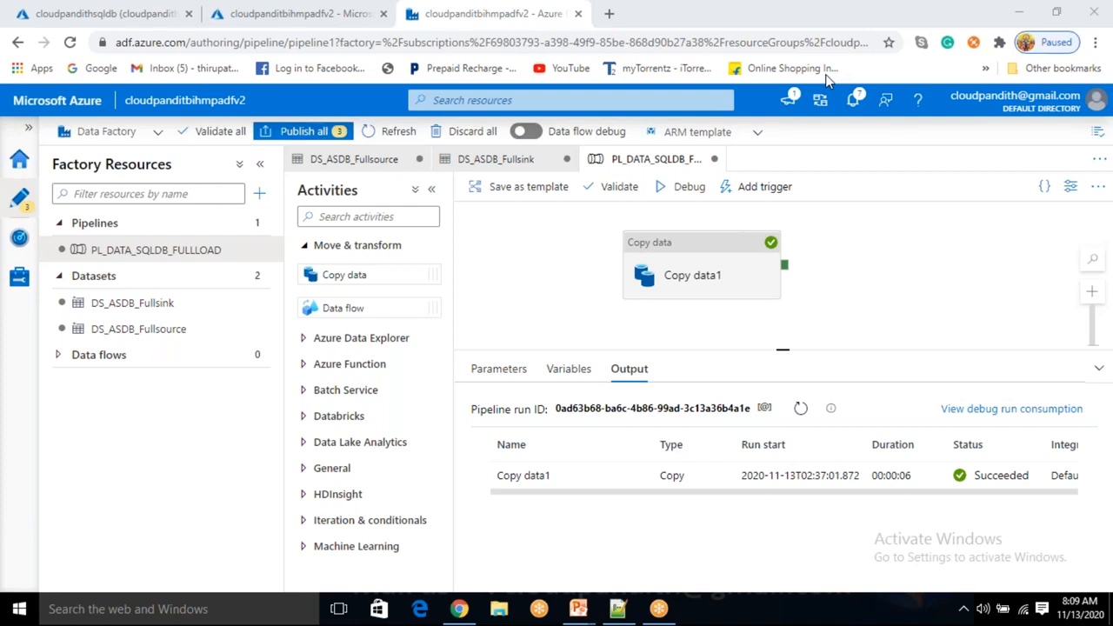
pyautogui.click(723, 261)
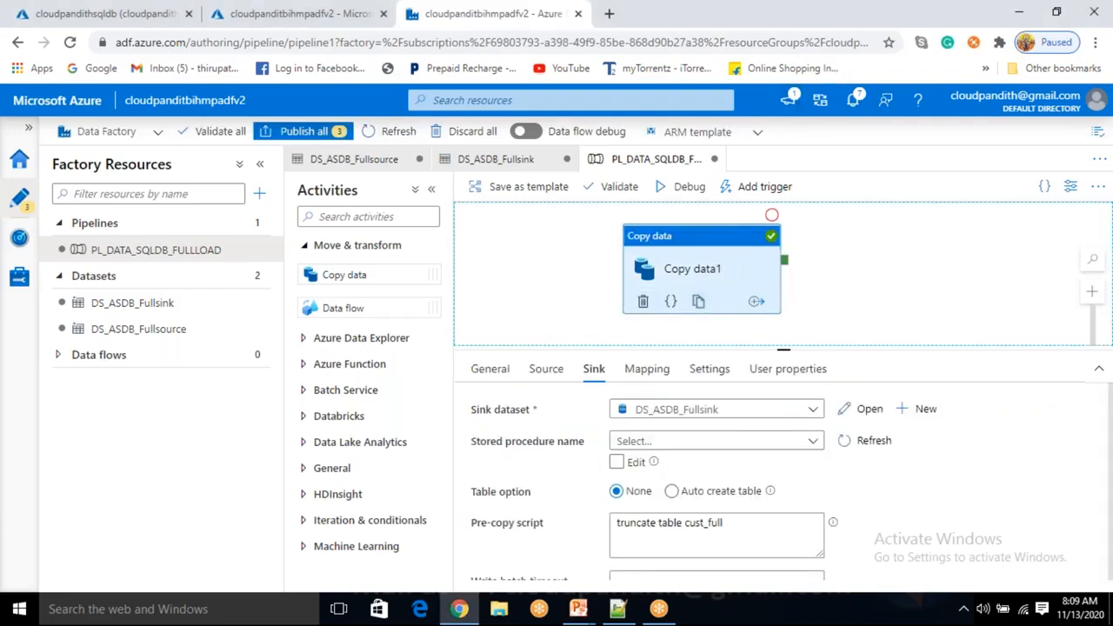
pyautogui.click(541, 378)
pyautogui.moveTo(731, 481); pyautogui.dragTo(652, 484)
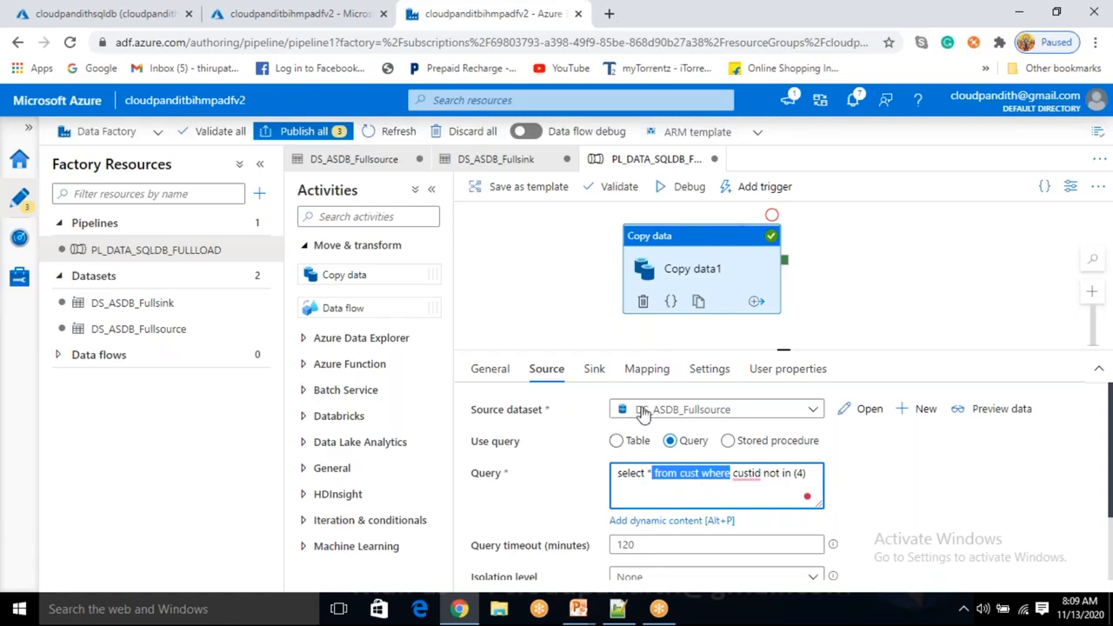
pyautogui.click(666, 478)
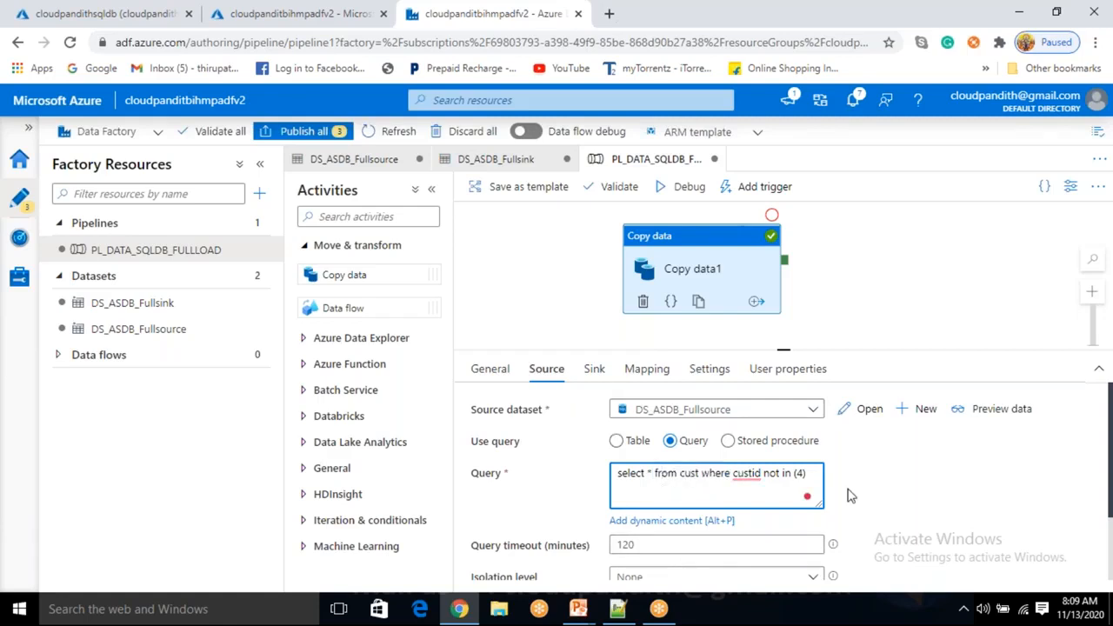
pyautogui.moveTo(810, 473); pyautogui.dragTo(613, 461)
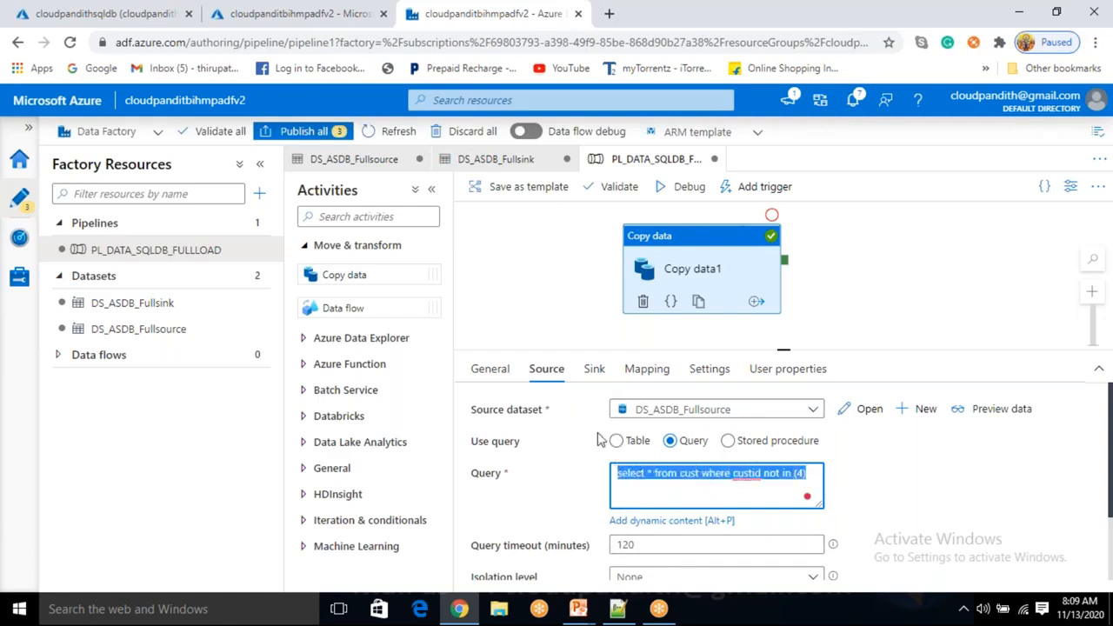
pyautogui.click(609, 318)
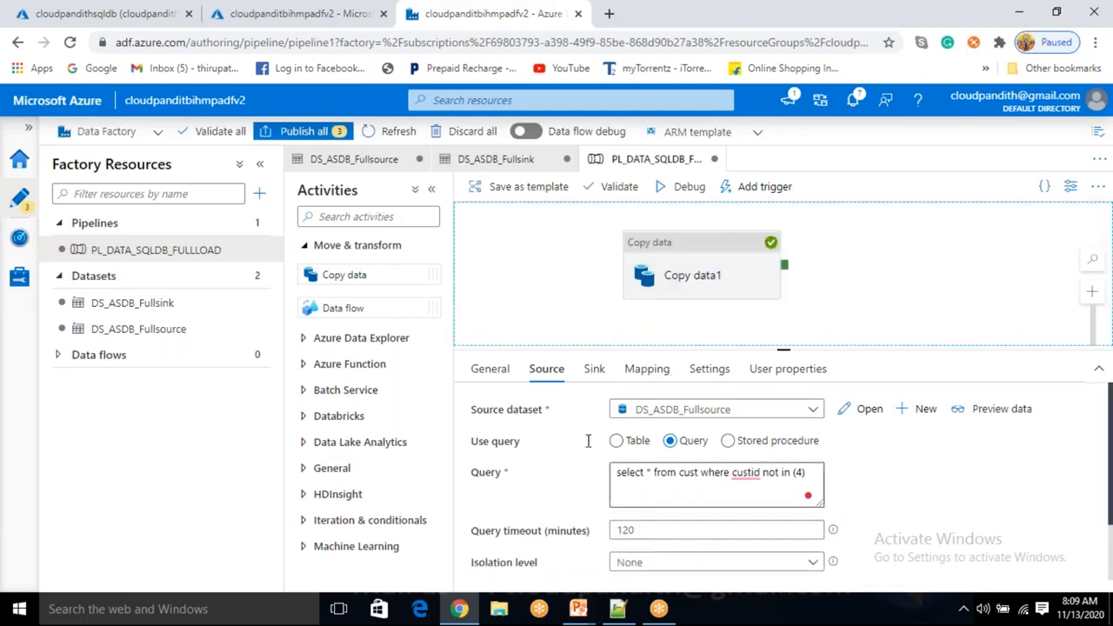
pyautogui.hotkey('alt', 'Tab')
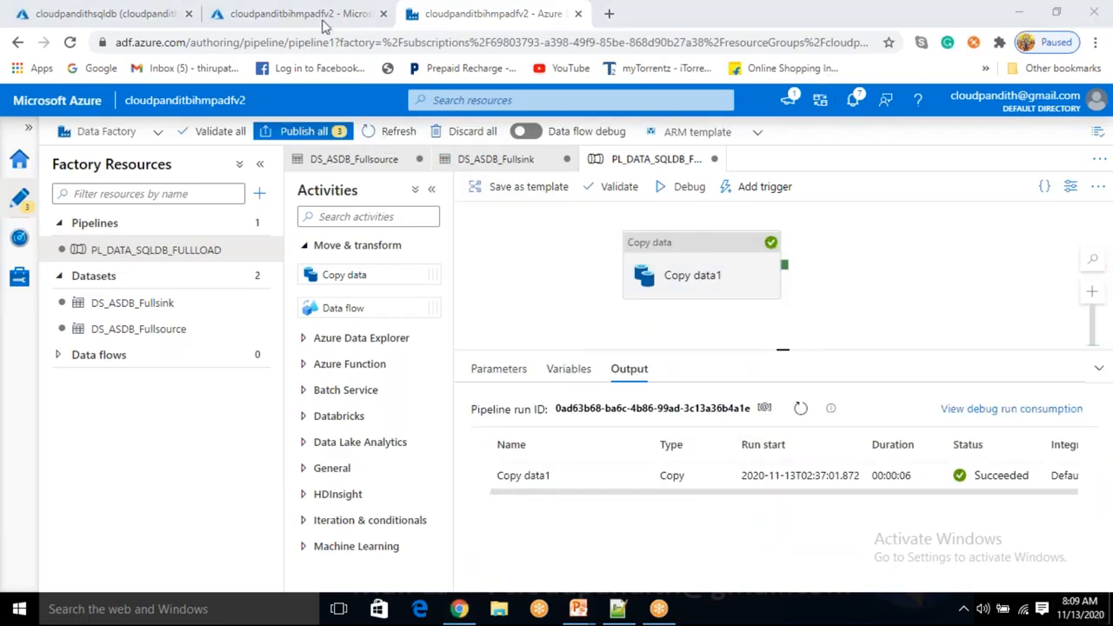
pyautogui.click(700, 274)
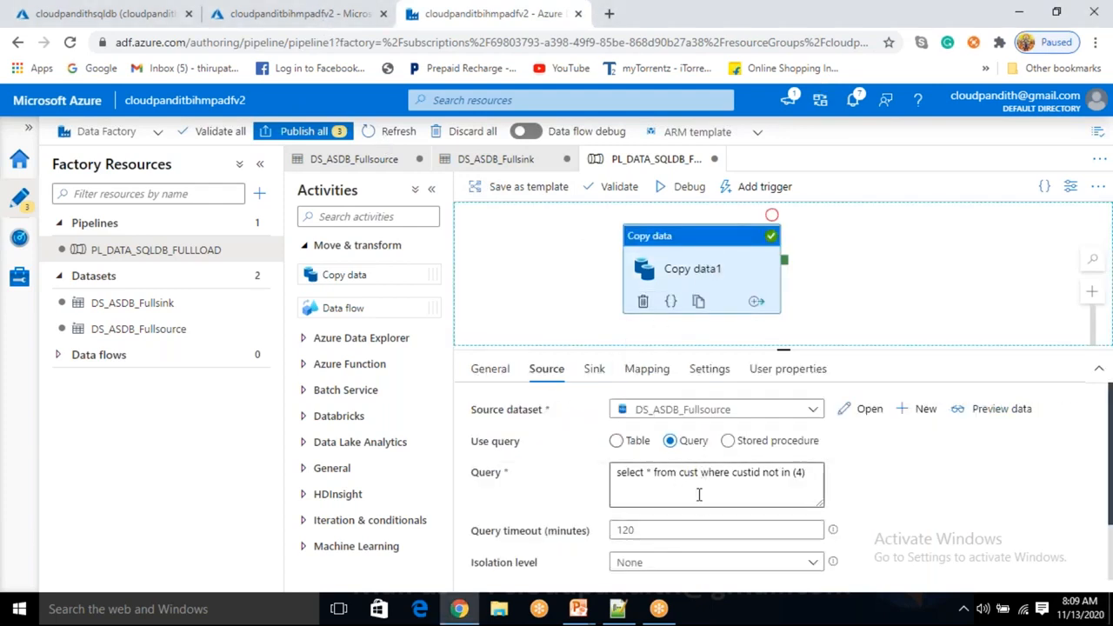
pyautogui.click(698, 493)
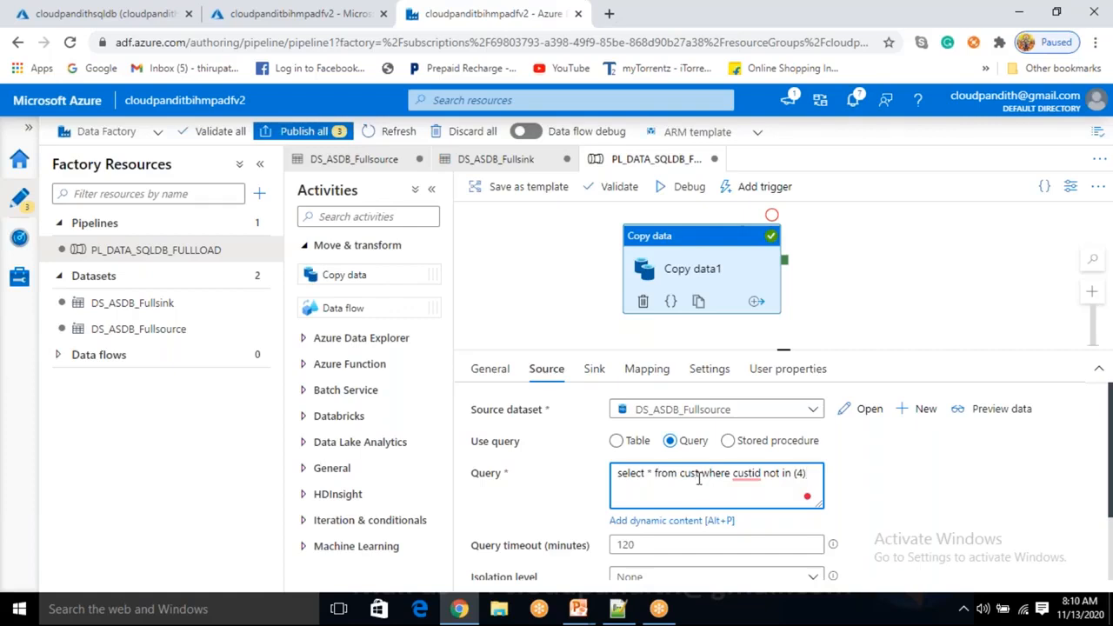
pyautogui.doubleClick(689, 475)
pyautogui.click(680, 477)
pyautogui.click(704, 487)
pyautogui.moveTo(692, 487); pyautogui.dragTo(715, 487)
pyautogui.click(709, 498)
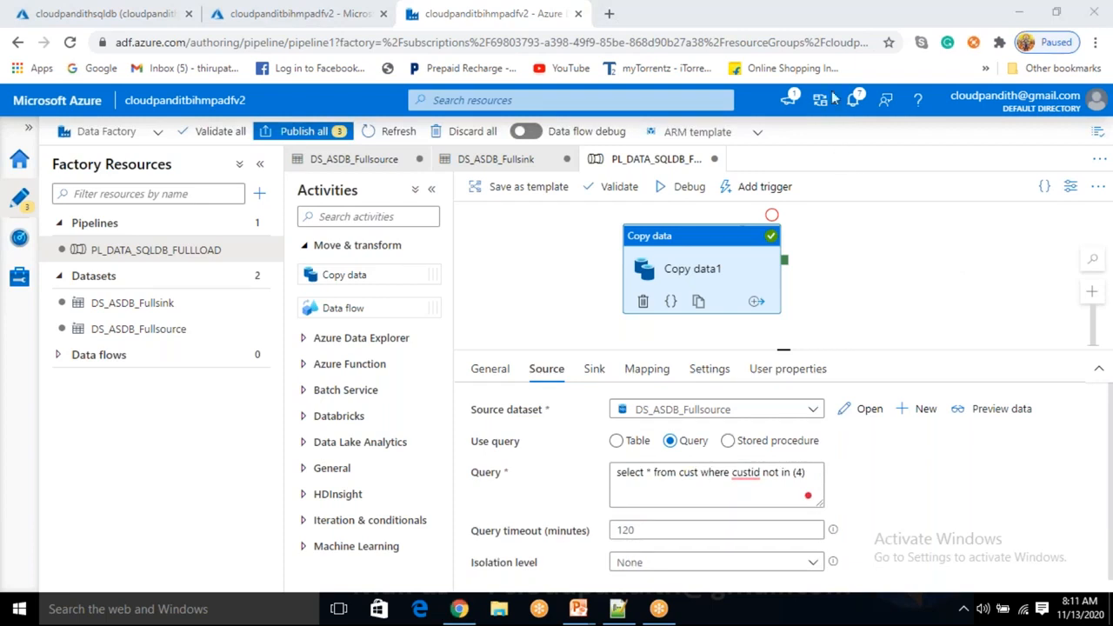
# Switch the source to stored procedure [dbo].[cust_sp] and preview its four customer rows
pyautogui.click(727, 440)
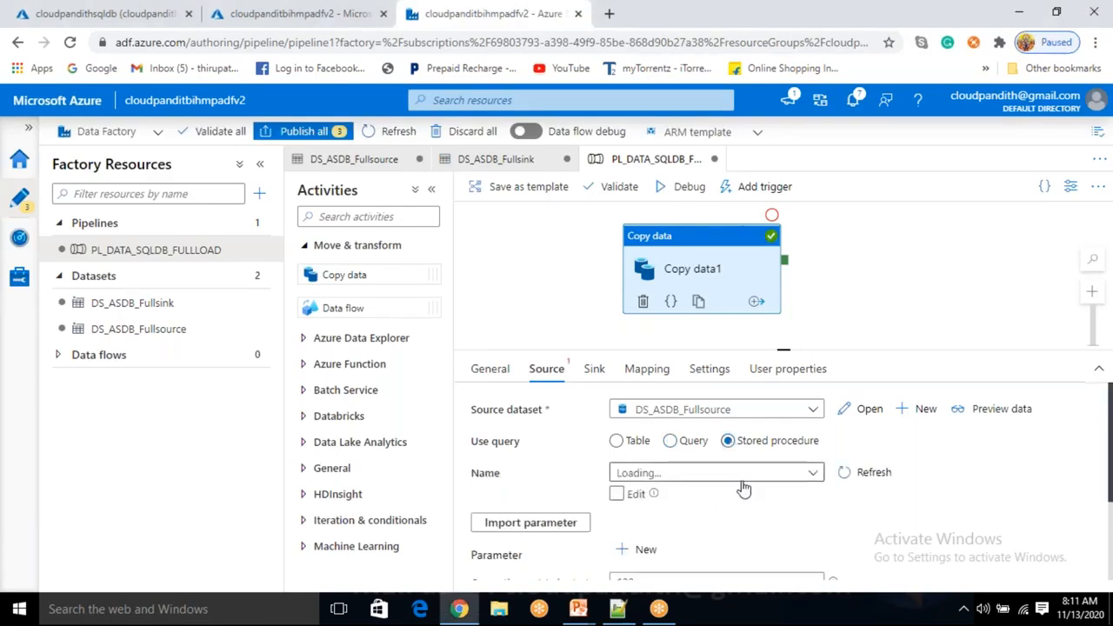
pyautogui.click(744, 474)
pyautogui.scroll(-1, 664, 575)
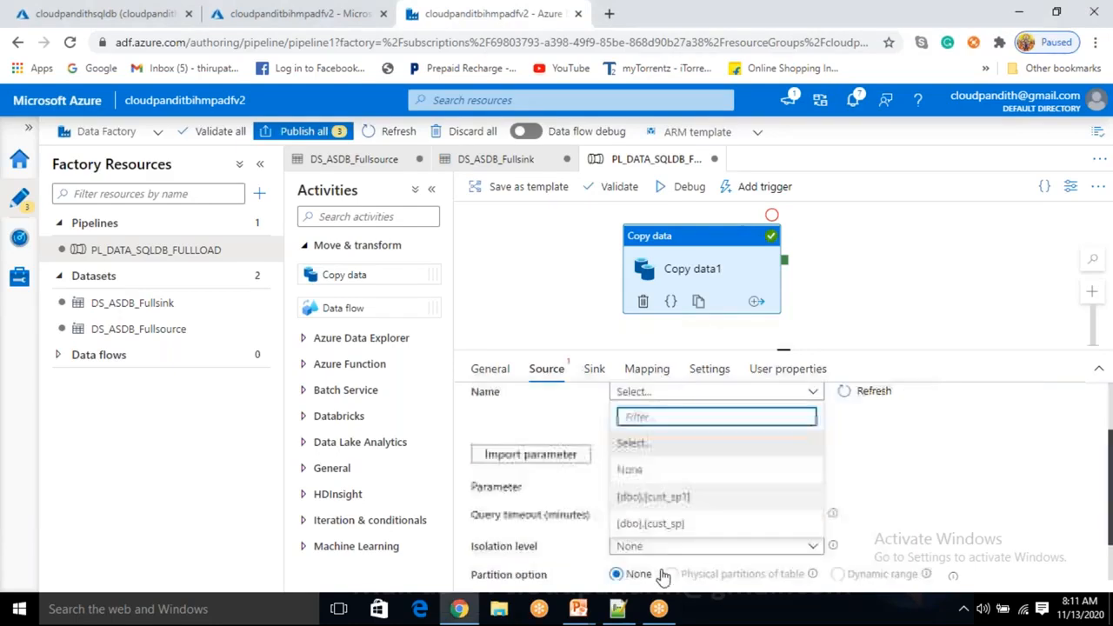
pyautogui.click(683, 524)
pyautogui.scroll(1, 741, 455)
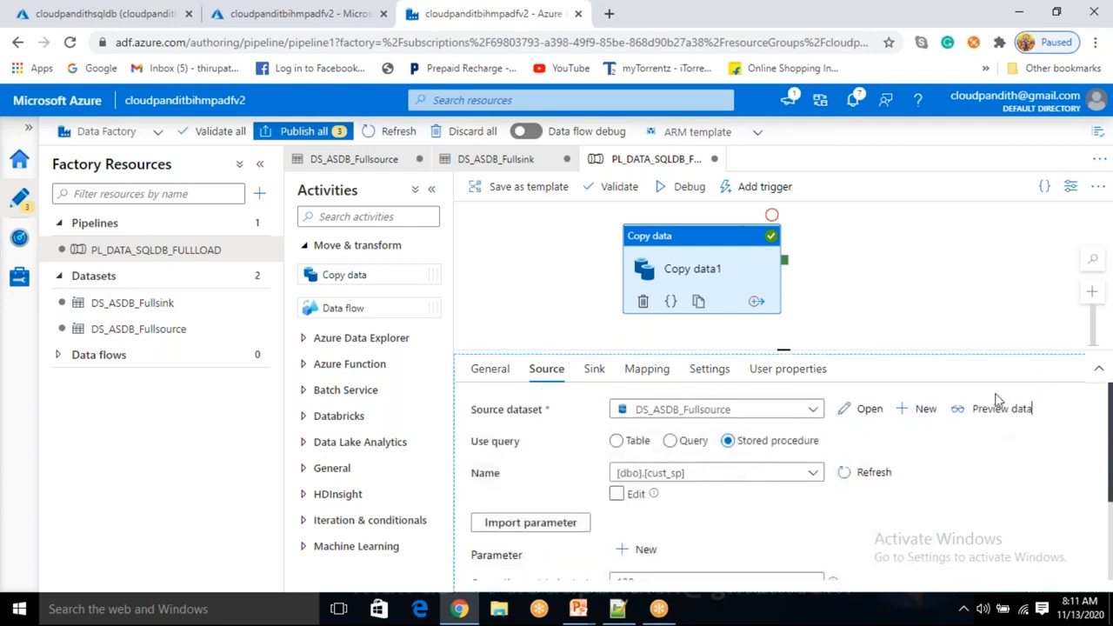
pyautogui.click(1000, 409)
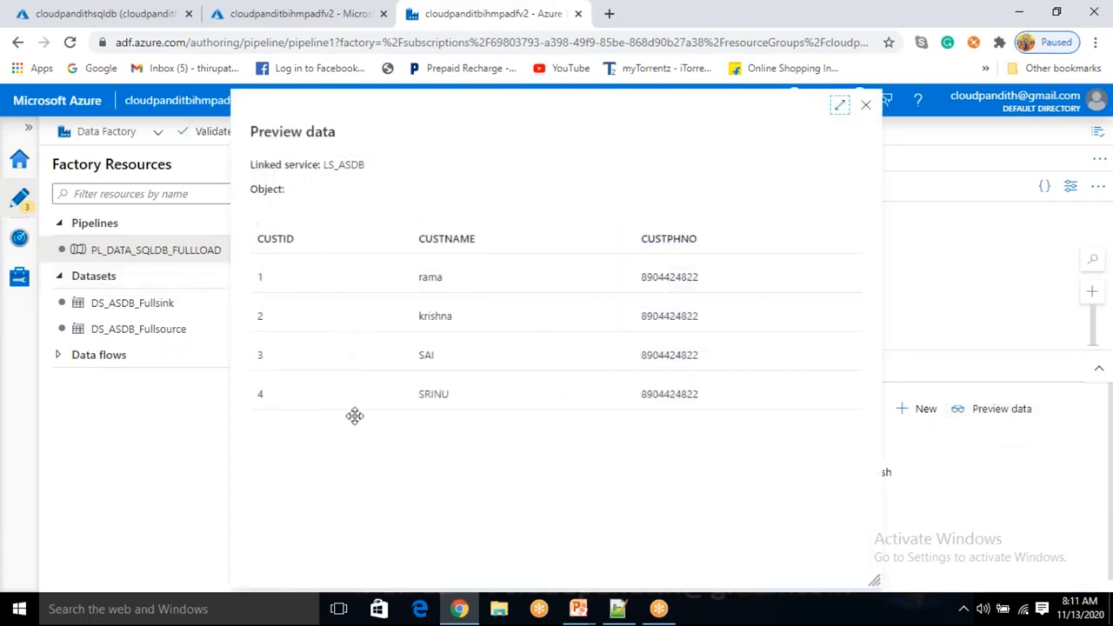
pyautogui.click(865, 105)
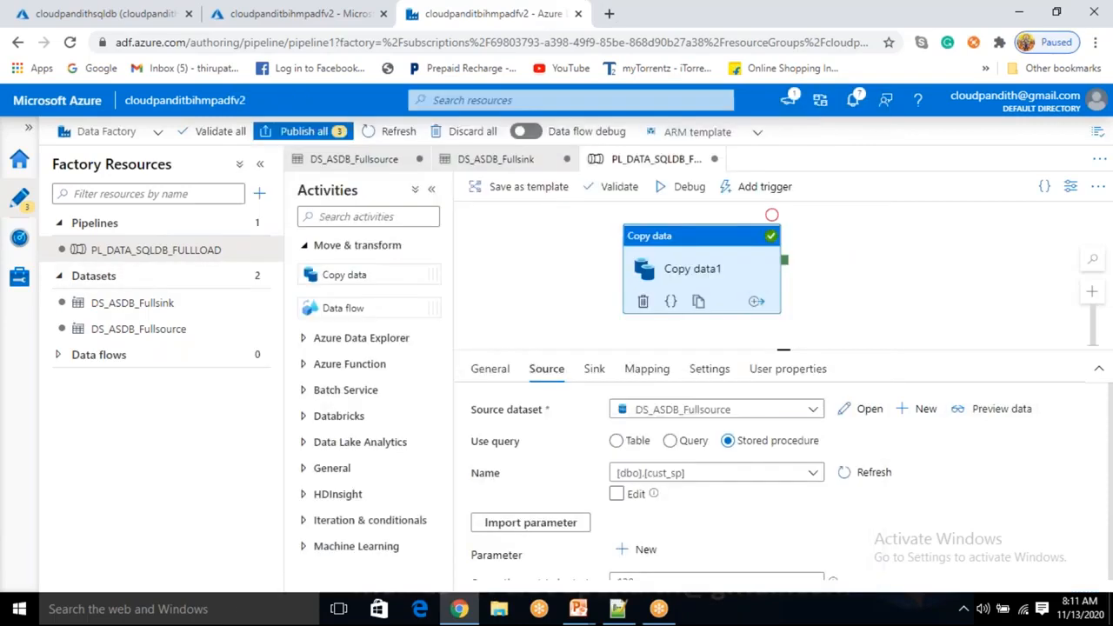
# Confirm the truncate pre-copy script in the sink and start a debug run
pyautogui.click(591, 372)
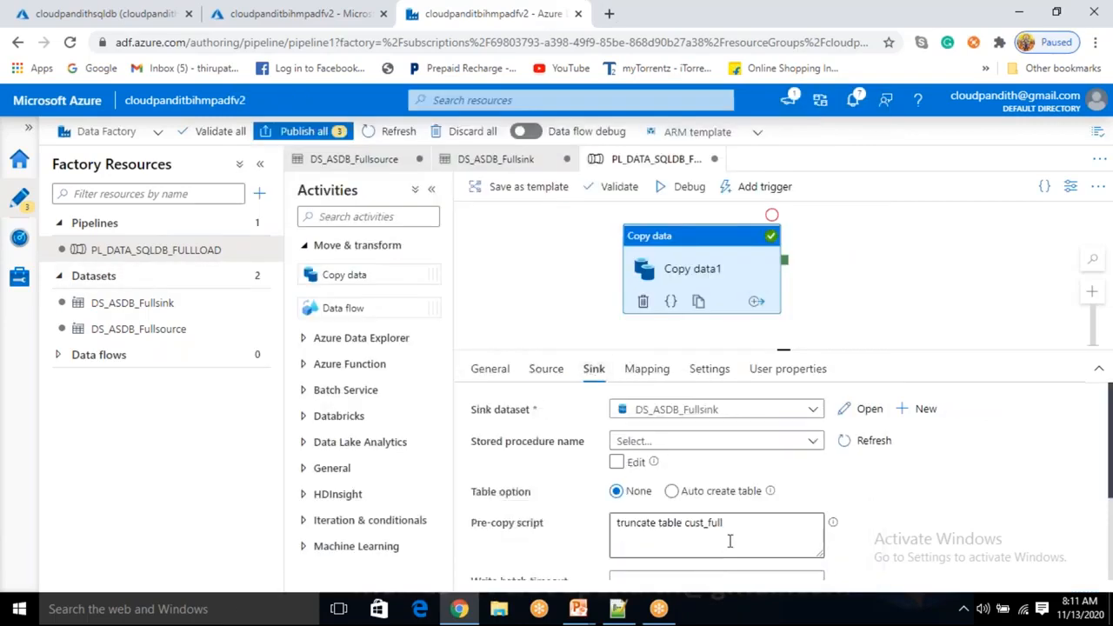
pyautogui.moveTo(742, 524); pyautogui.dragTo(615, 529)
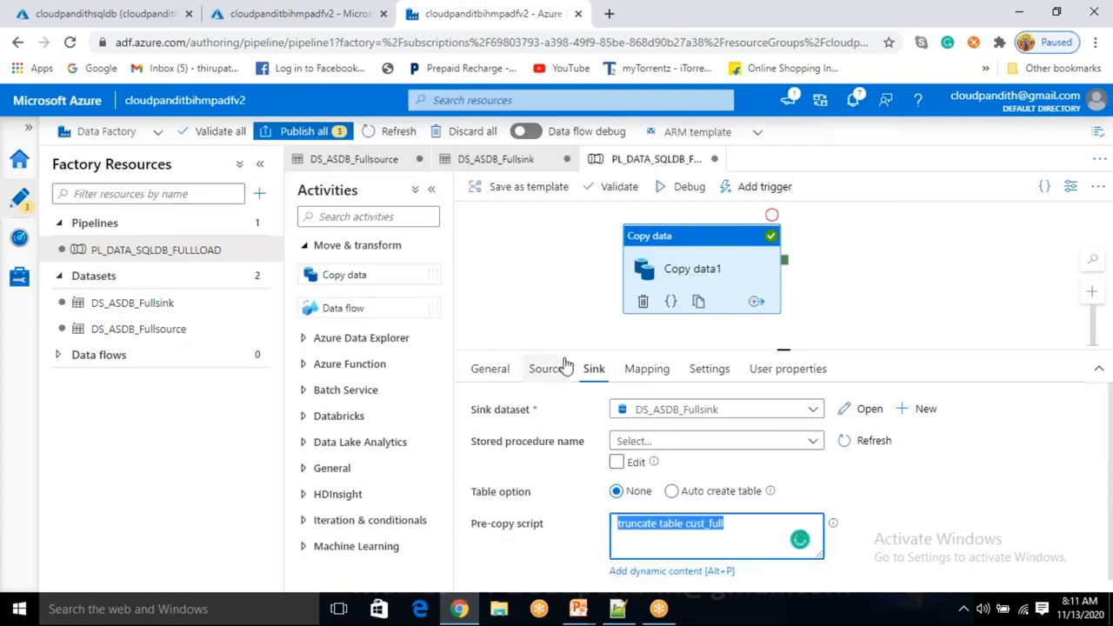
pyautogui.click(687, 197)
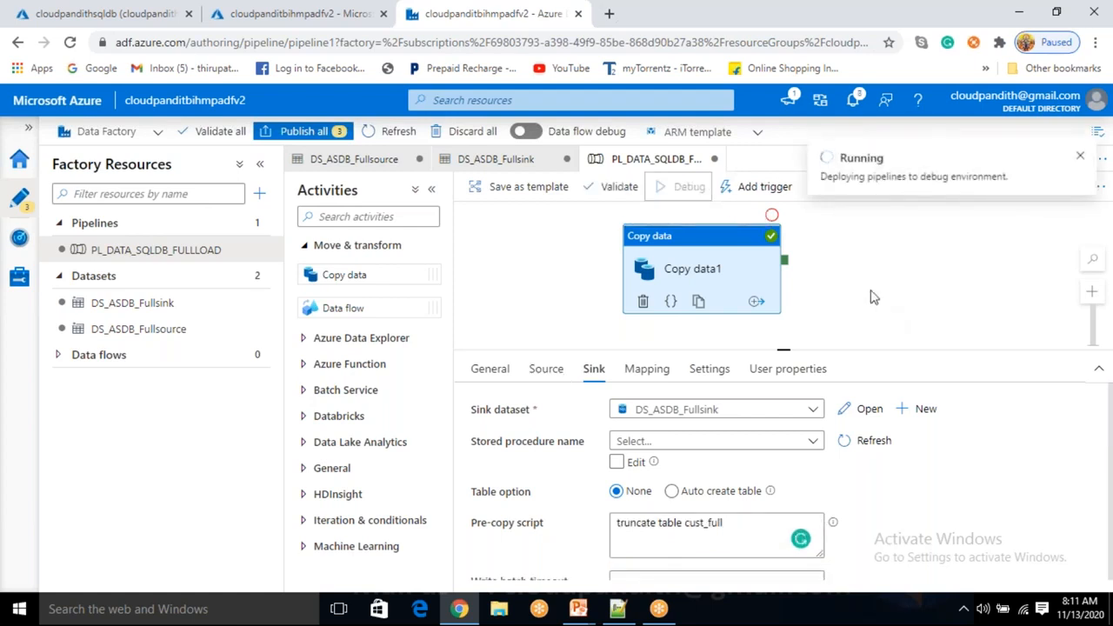
# Confirm the PL_DATA_SQLDB_FULLLOAD debug run succeeded, then go to the SQL query editor
pyautogui.click(803, 418)
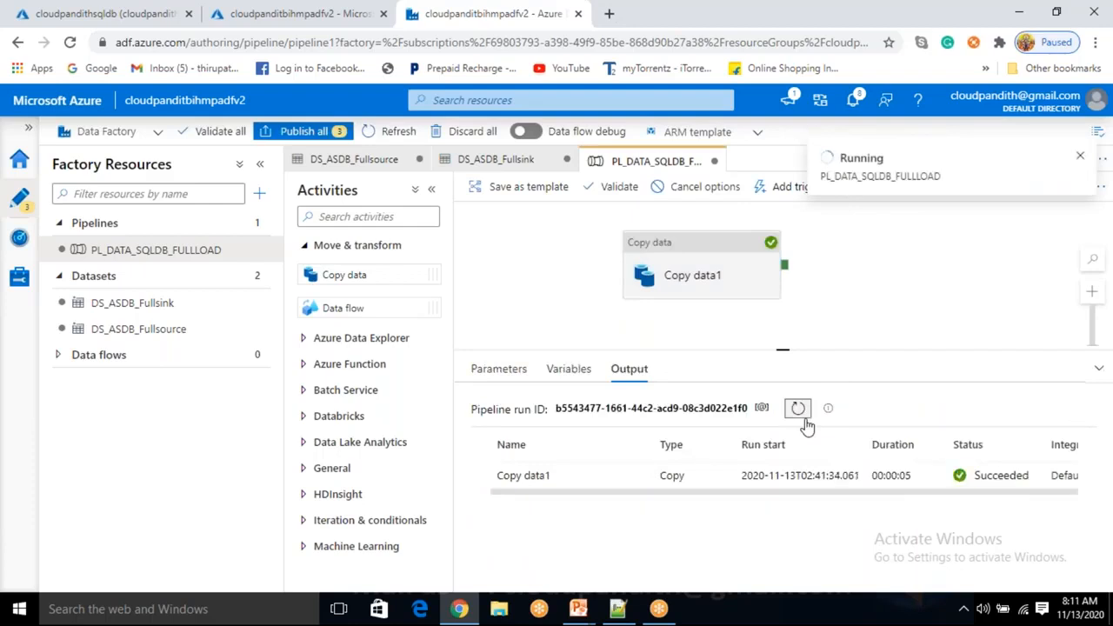
pyautogui.click(100, 13)
# Re-run the cust_full select, confirm 4 affected rows, and return to Data Factory
pyautogui.click(360, 298)
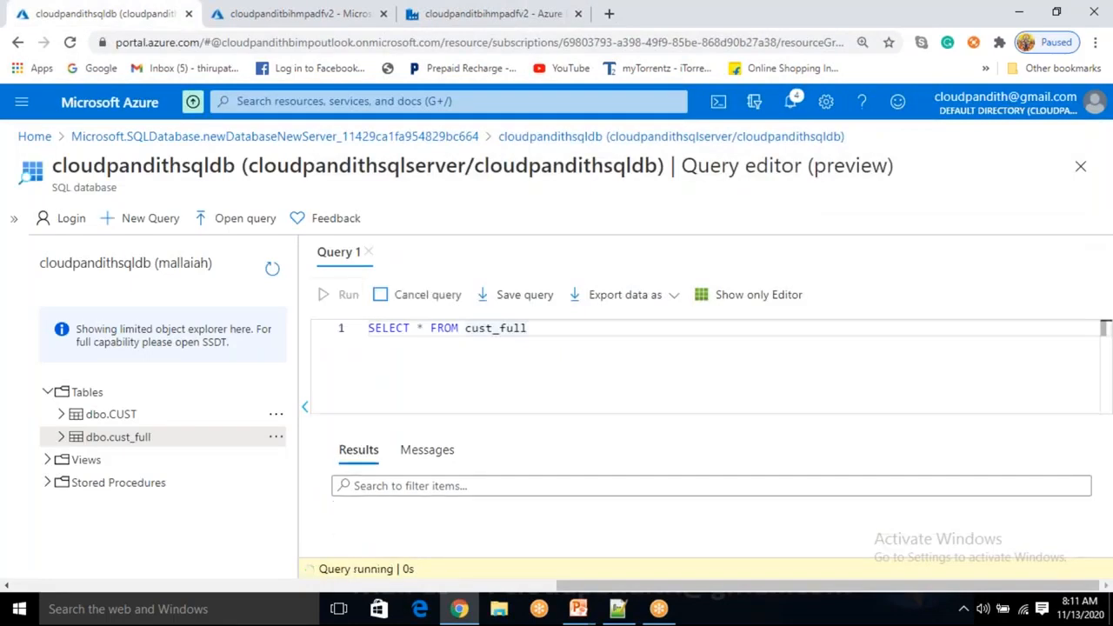
pyautogui.click(429, 457)
pyautogui.doubleClick(426, 493)
pyautogui.click(367, 457)
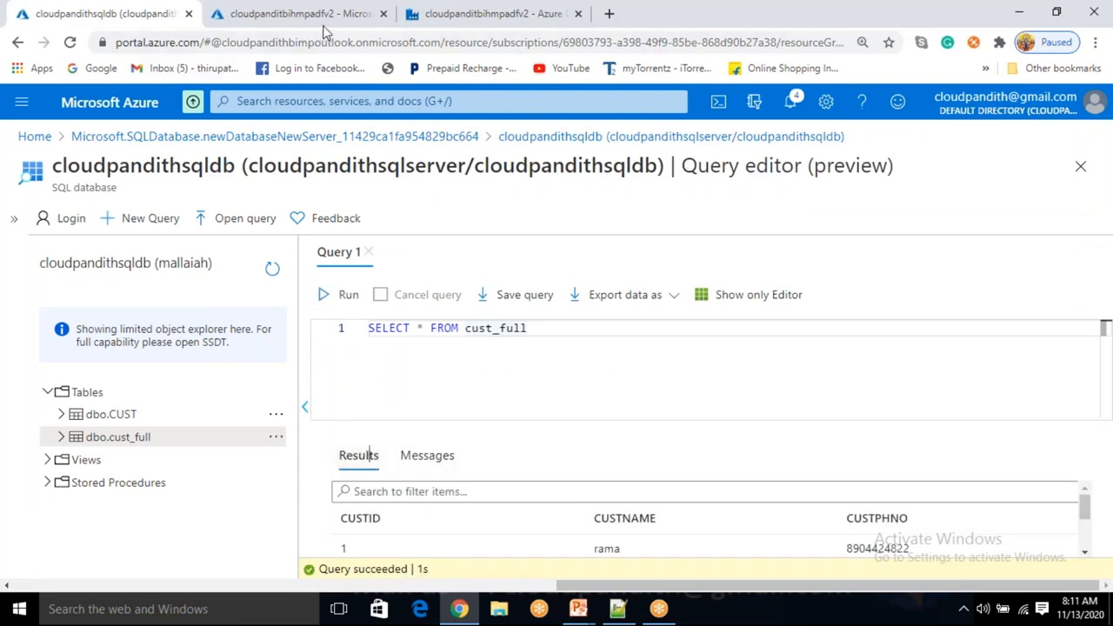
pyautogui.click(447, 14)
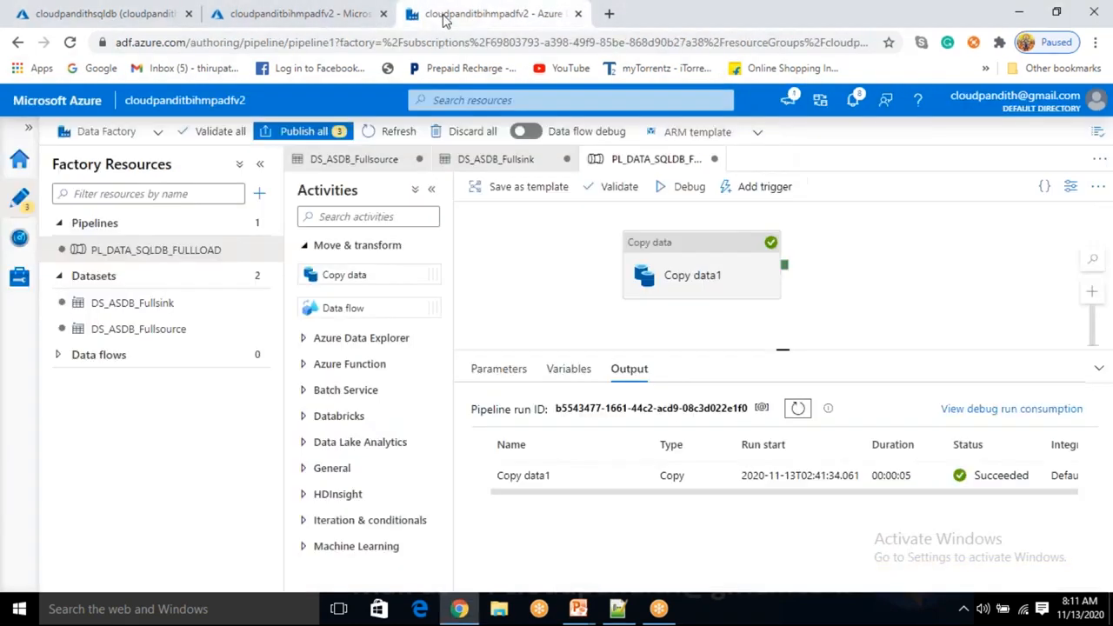
# Source Copy data1 from [dbo].[cust_sp1] with imported parameter pid set to 3, then debug
pyautogui.click(708, 259)
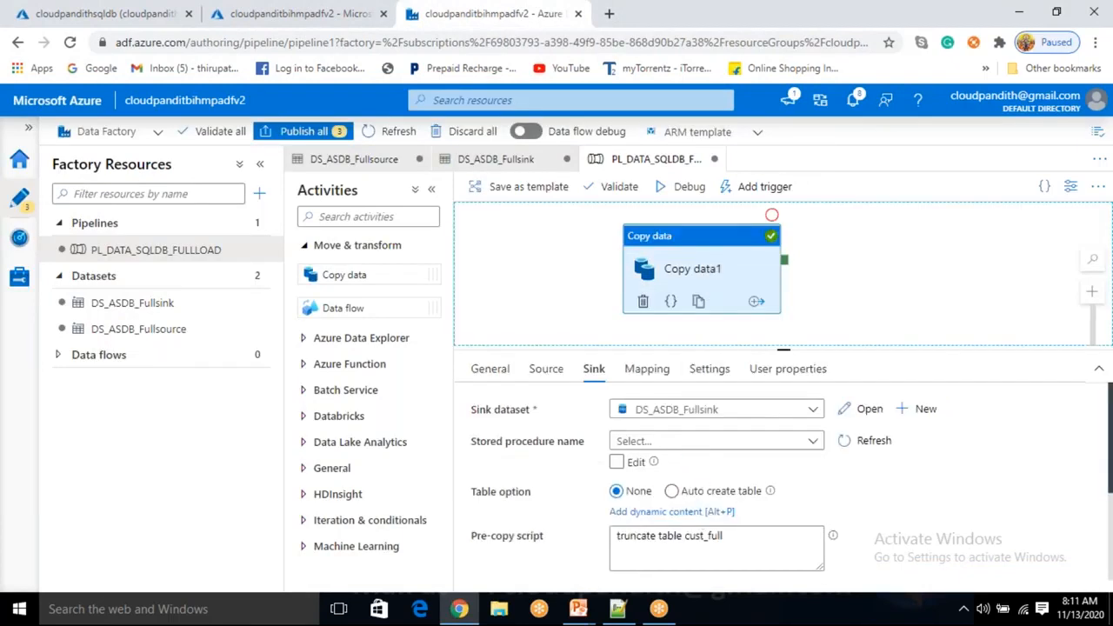
pyautogui.click(559, 381)
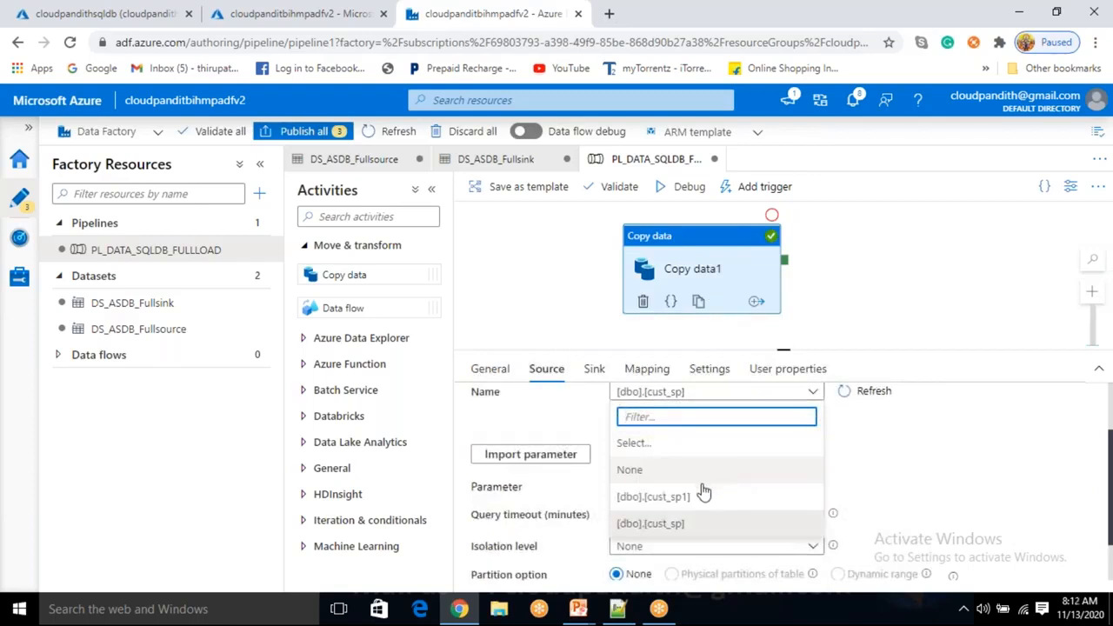
pyautogui.click(696, 495)
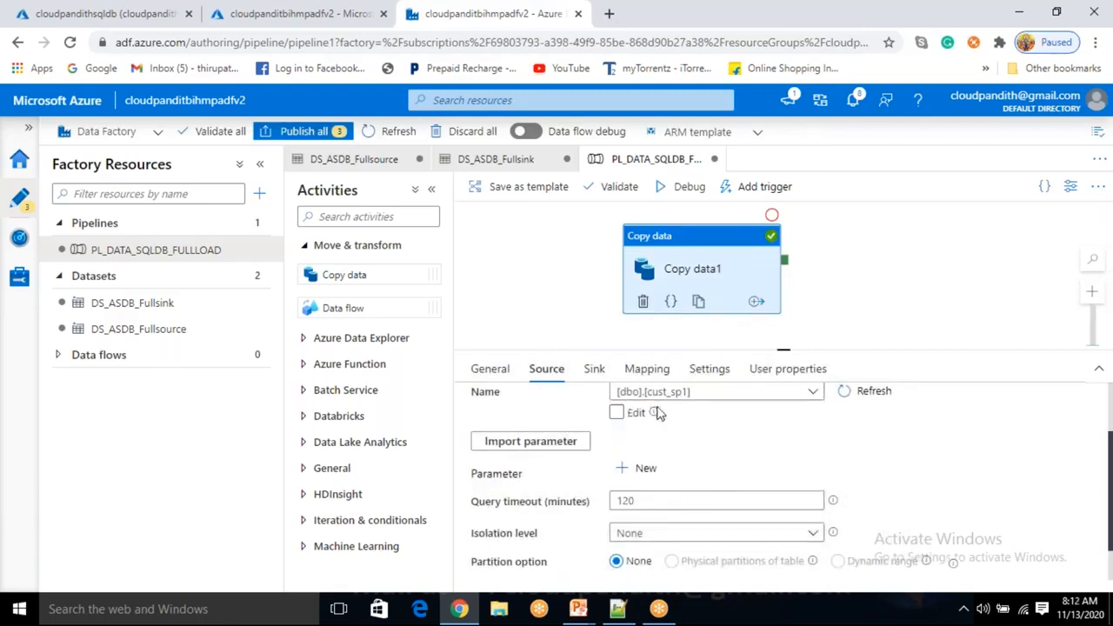
pyautogui.click(556, 441)
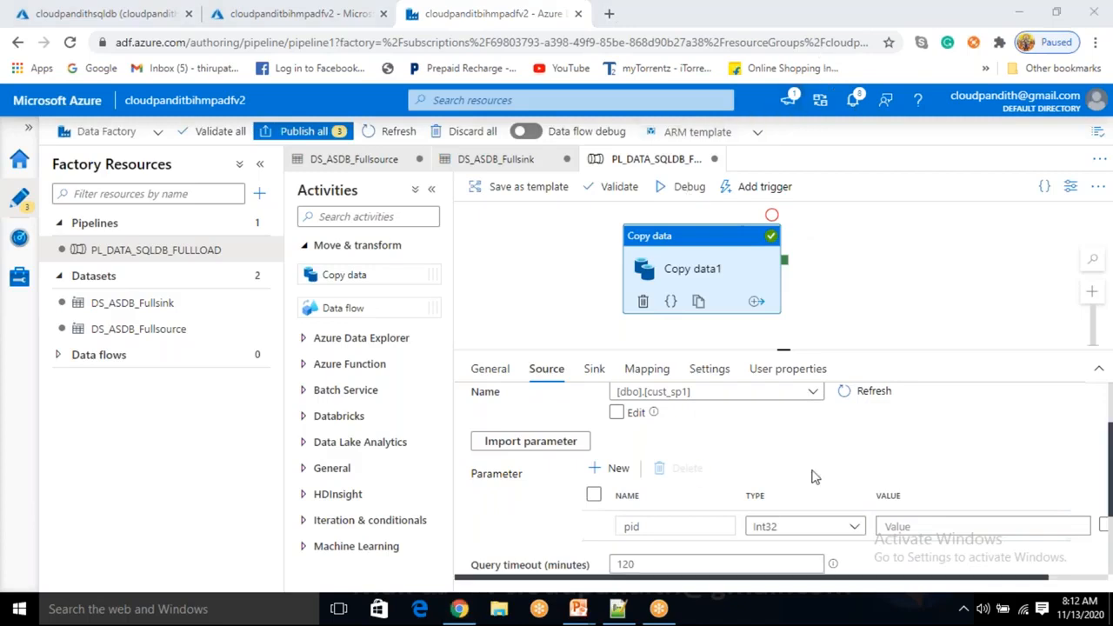
pyautogui.click(897, 526)
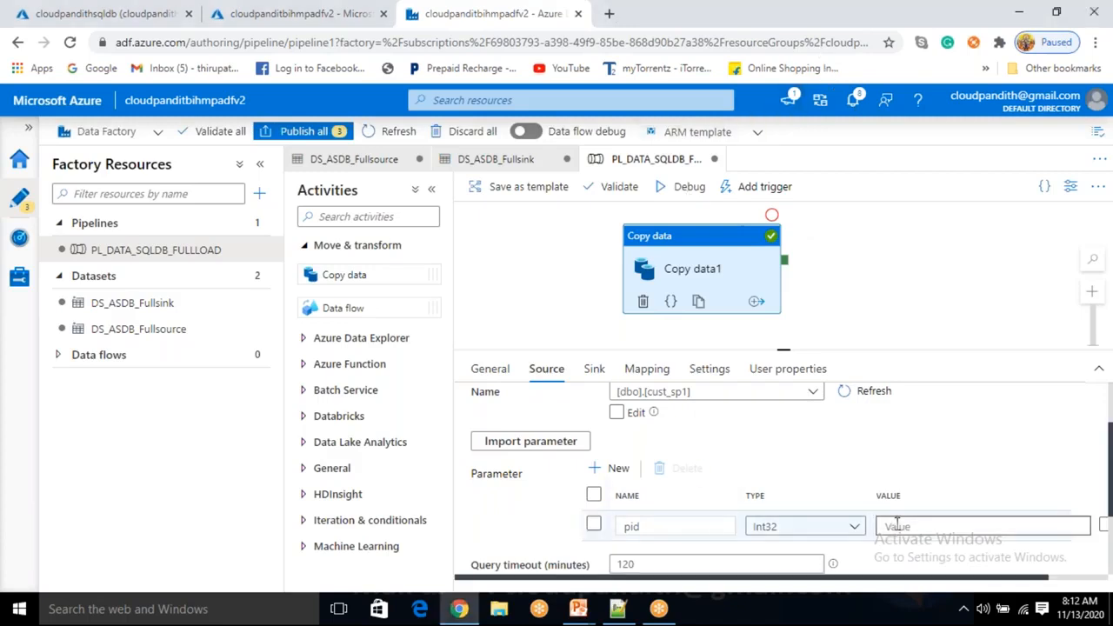
pyautogui.write('3')
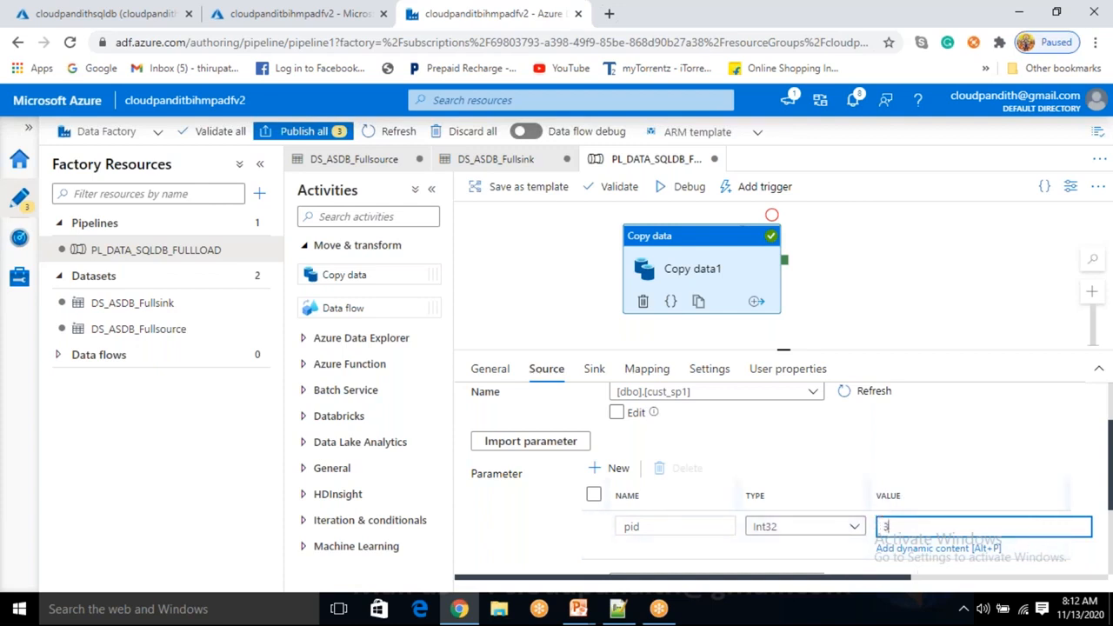
pyautogui.click(689, 188)
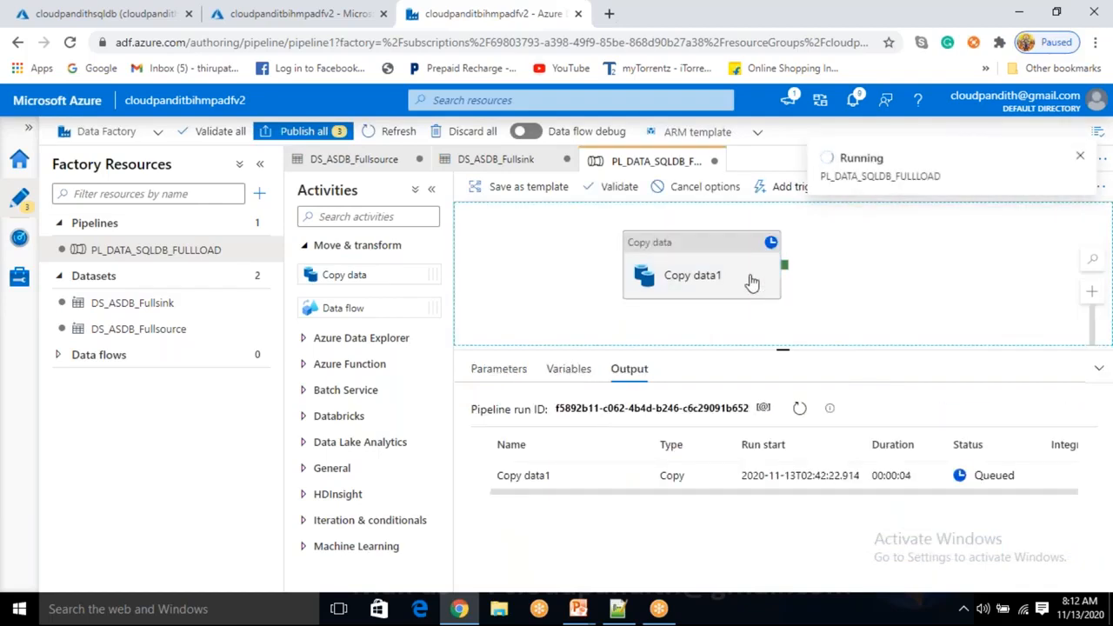
# Refresh the debug run and re-run the cust_full query, confirming 1 affected row (CUSTID 3)
pyautogui.click(798, 411)
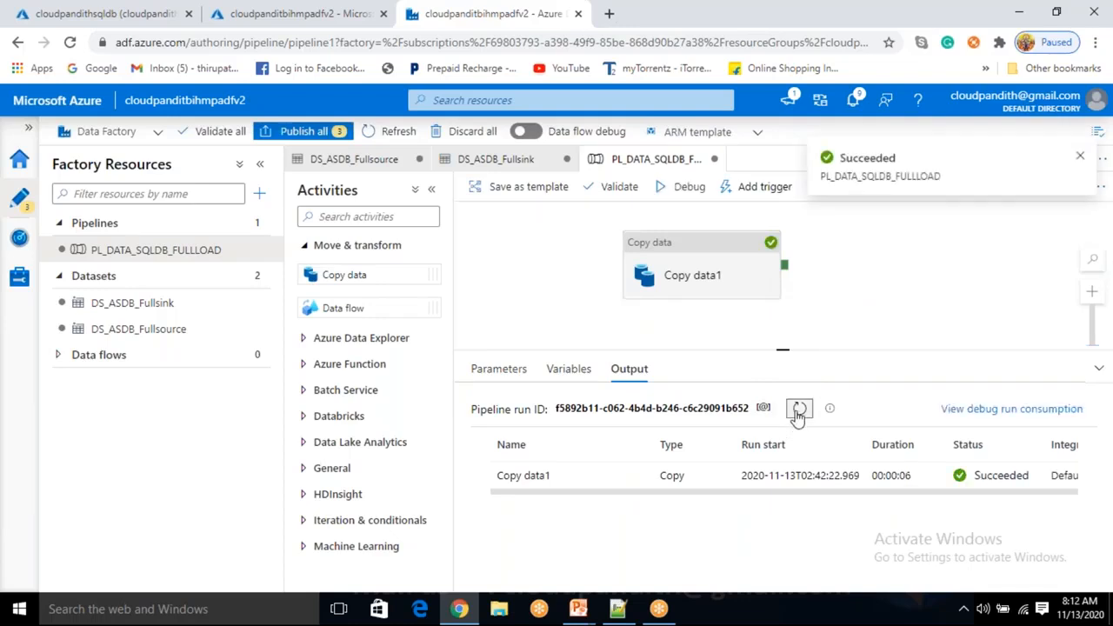
pyautogui.click(98, 14)
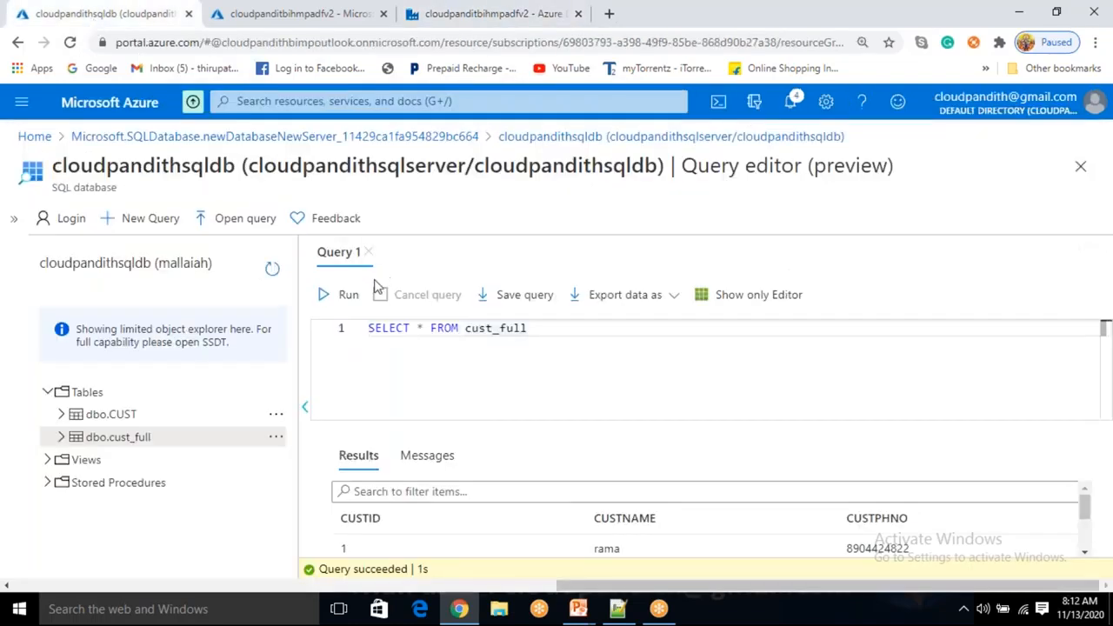
pyautogui.click(348, 296)
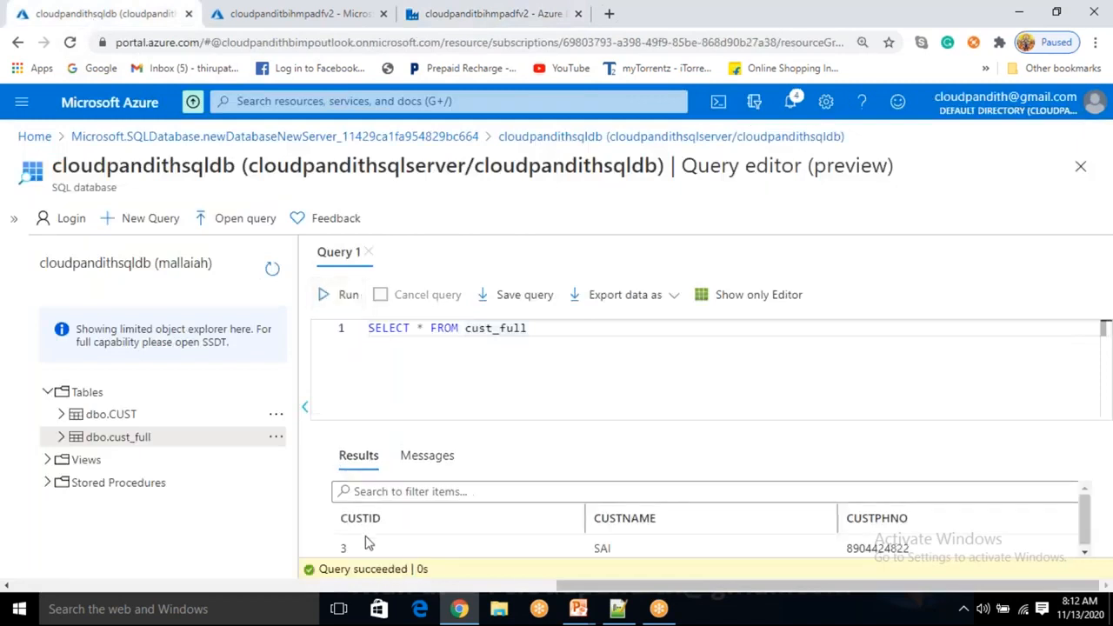
pyautogui.click(425, 458)
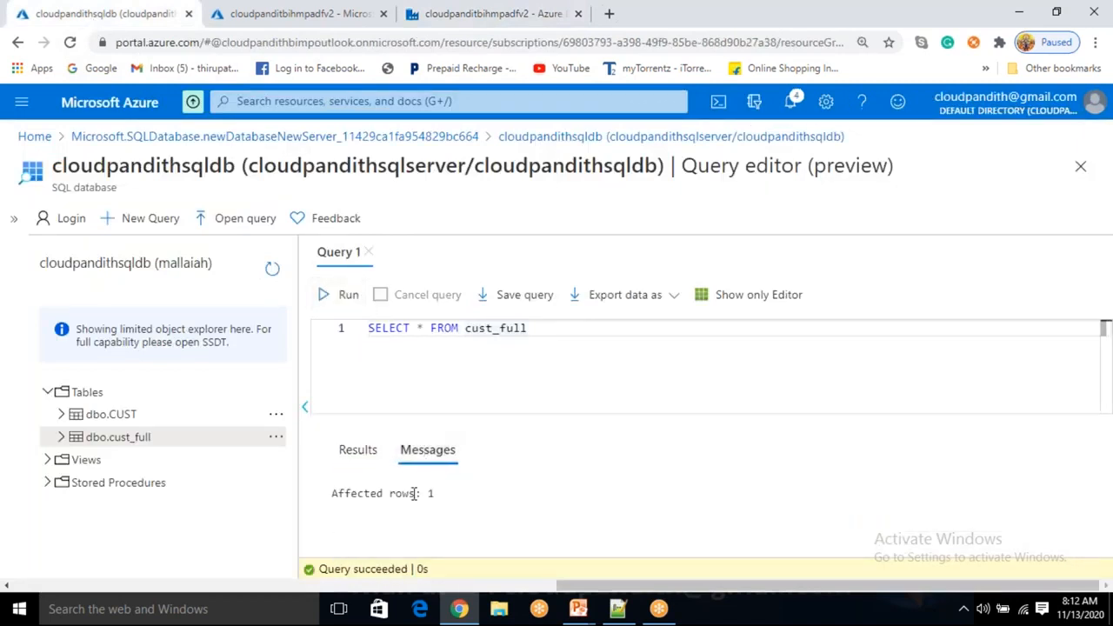
pyautogui.doubleClick(430, 494)
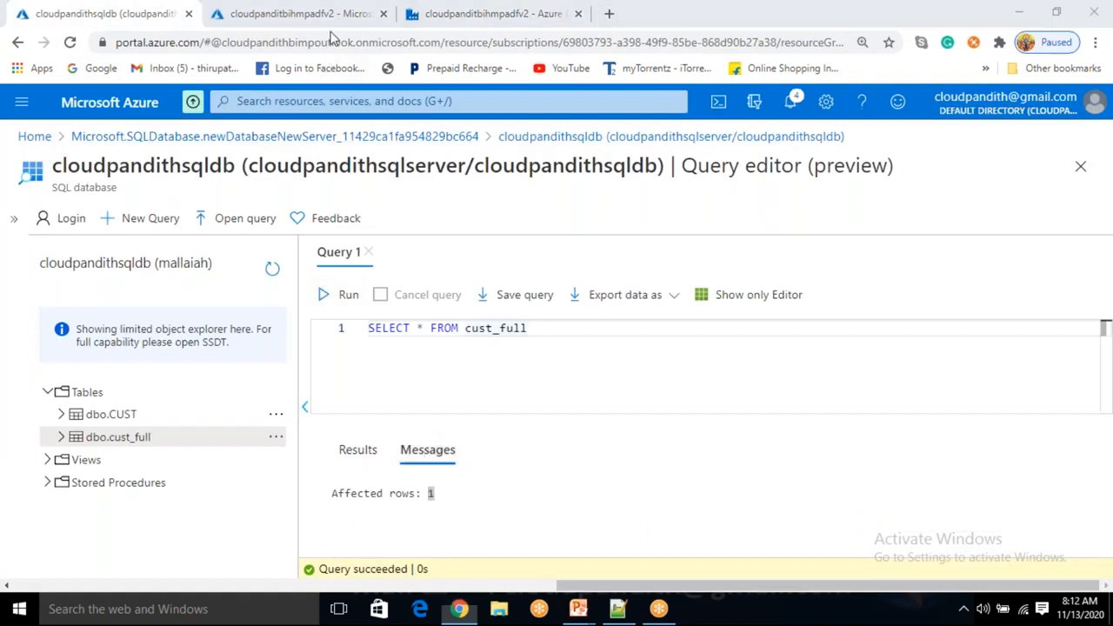
pyautogui.click(424, 24)
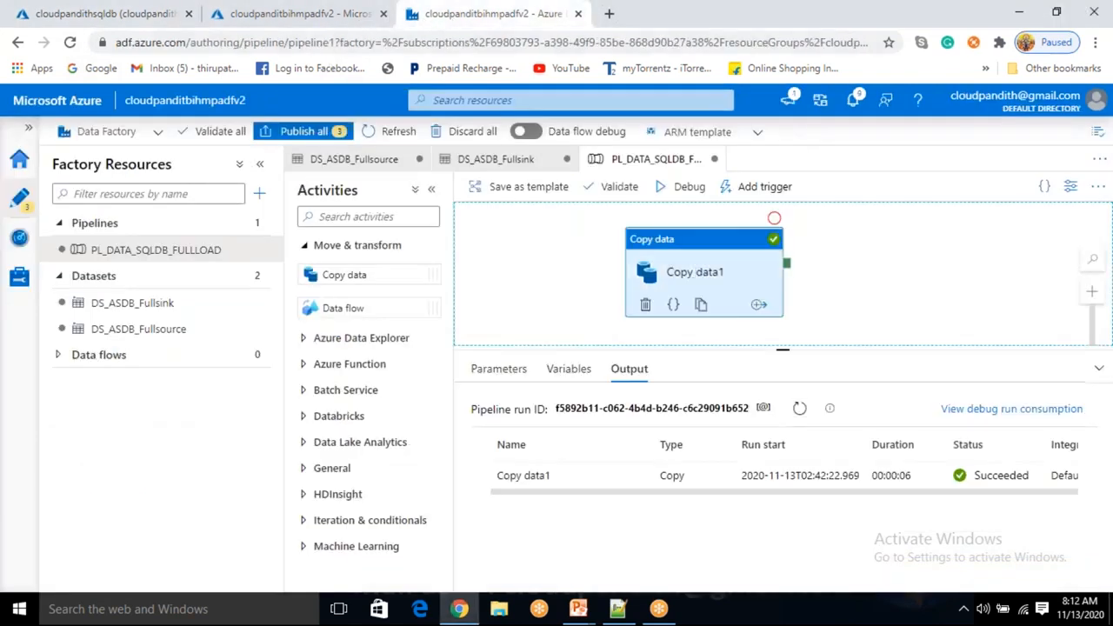
# Delete the pre-copy truncate script from the Copy data activity's sink
pyautogui.click(596, 369)
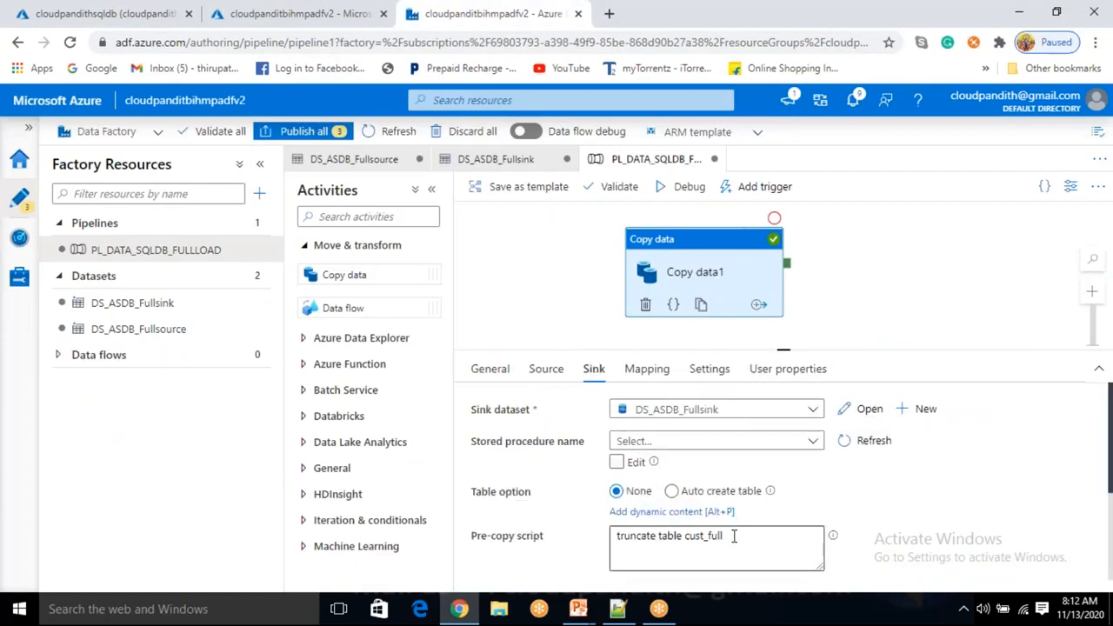
pyautogui.tripleClick(680, 537)
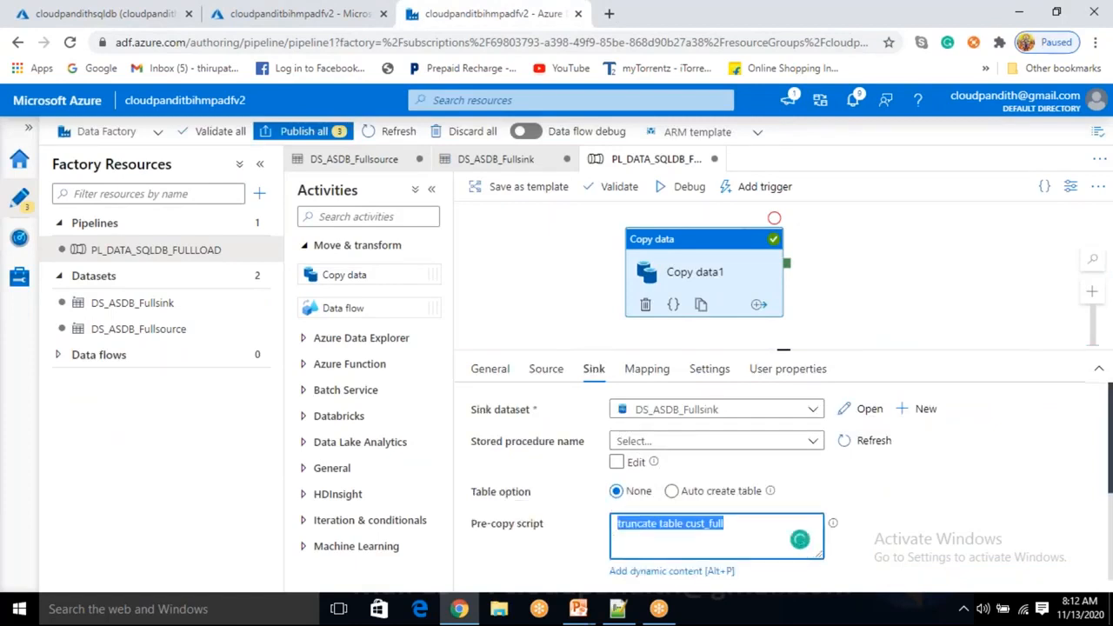
pyautogui.press('BackSpace')
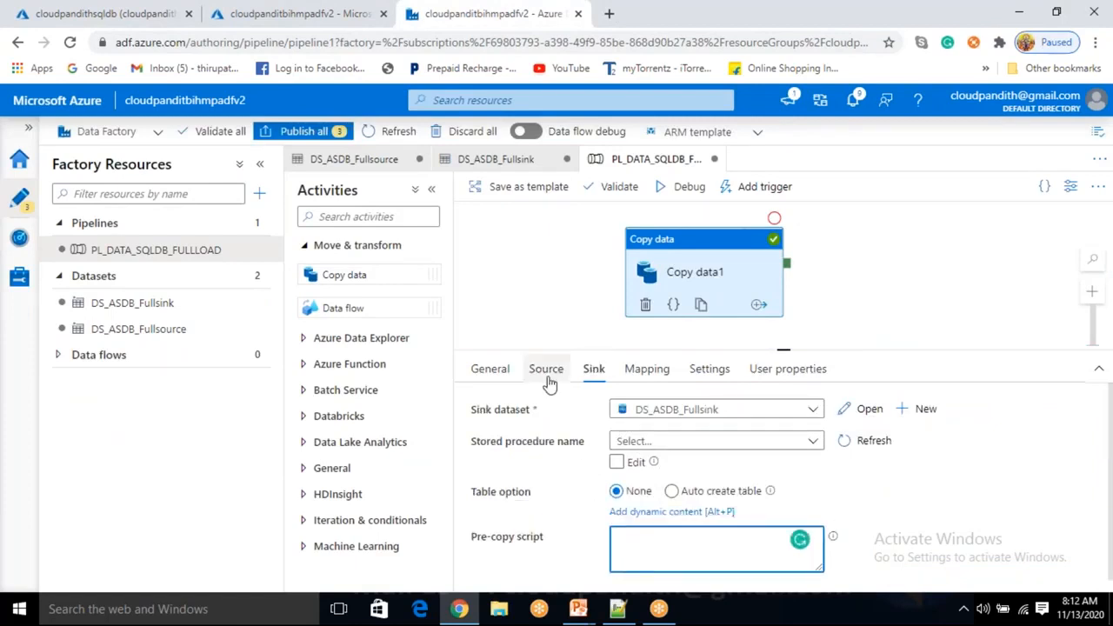
# Change the cust_sp1 source parameter pid from 3 to 2
pyautogui.click(548, 380)
pyautogui.scroll(-1, 706, 522)
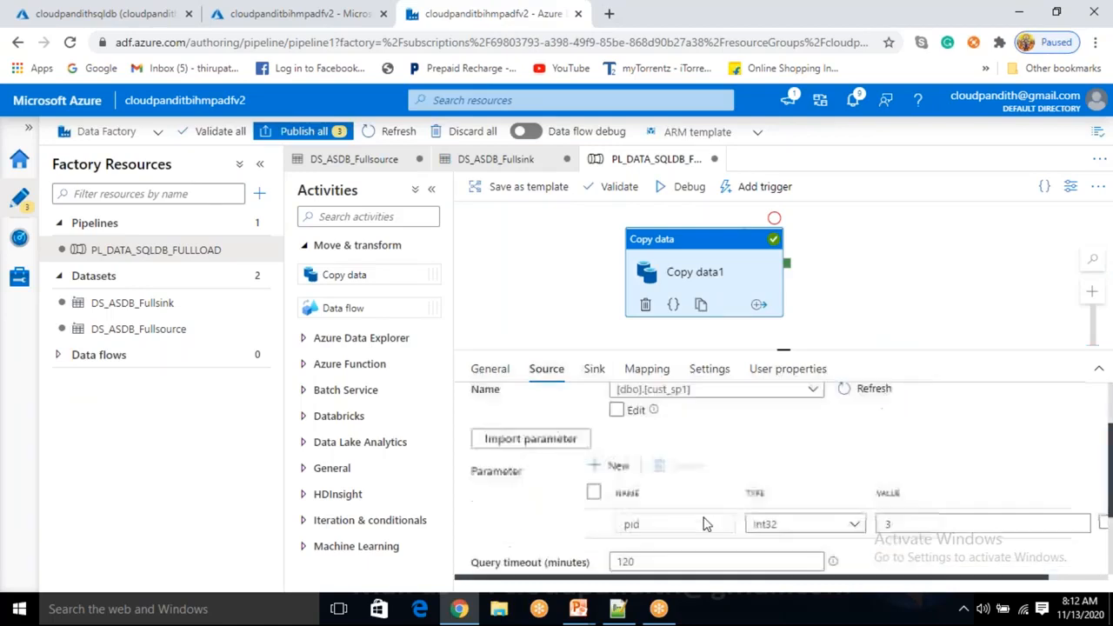
pyautogui.scroll(-2, 706, 522)
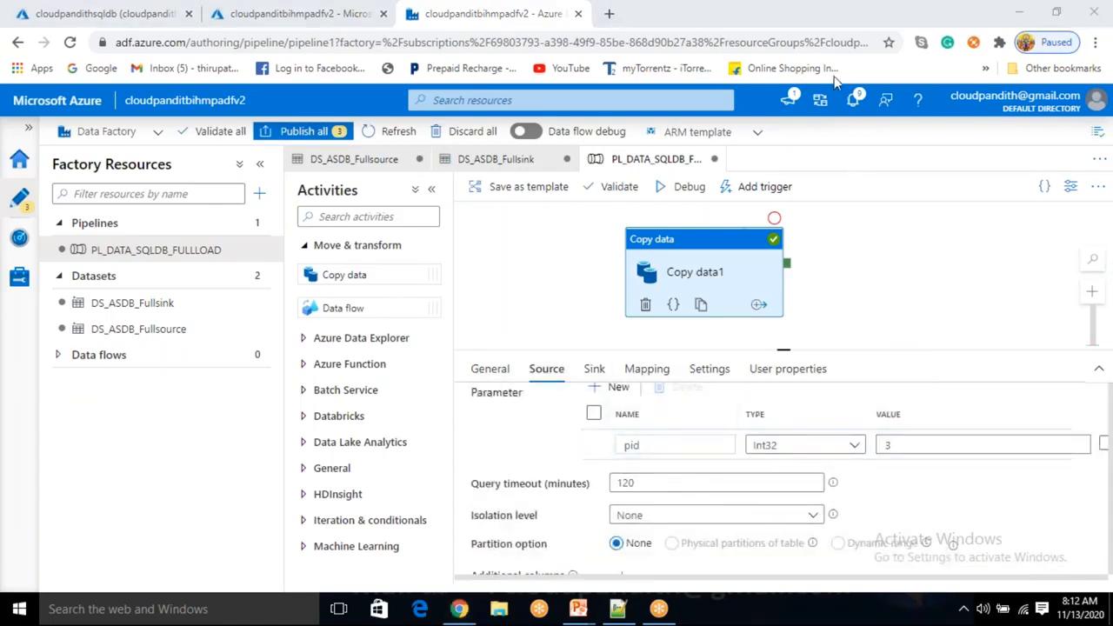
pyautogui.click(912, 445)
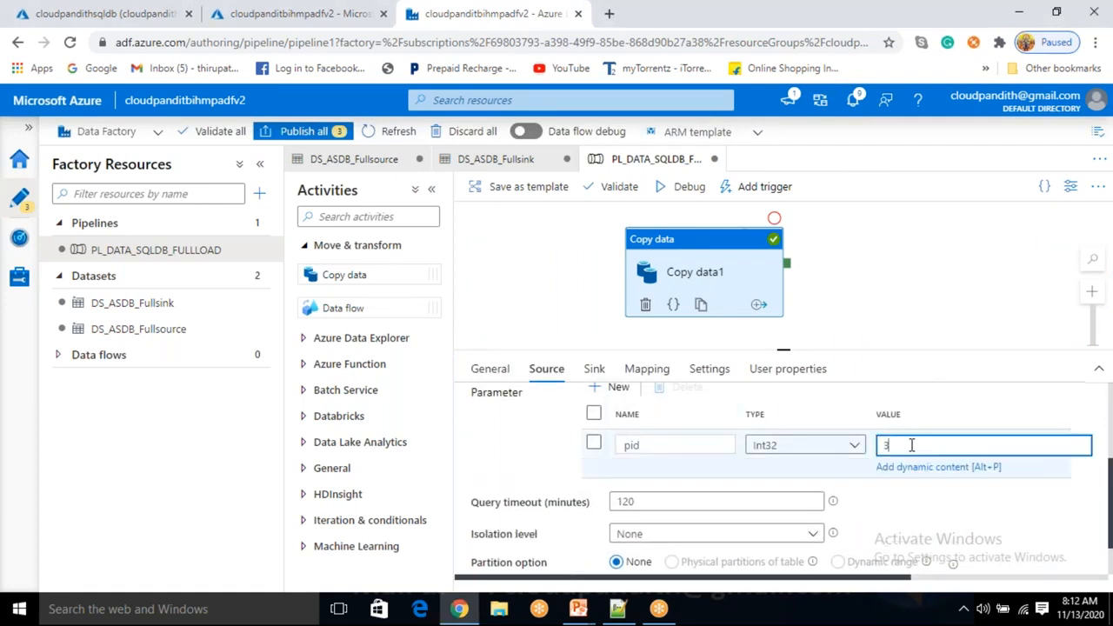
pyautogui.press('BackSpace')
pyautogui.write('2')
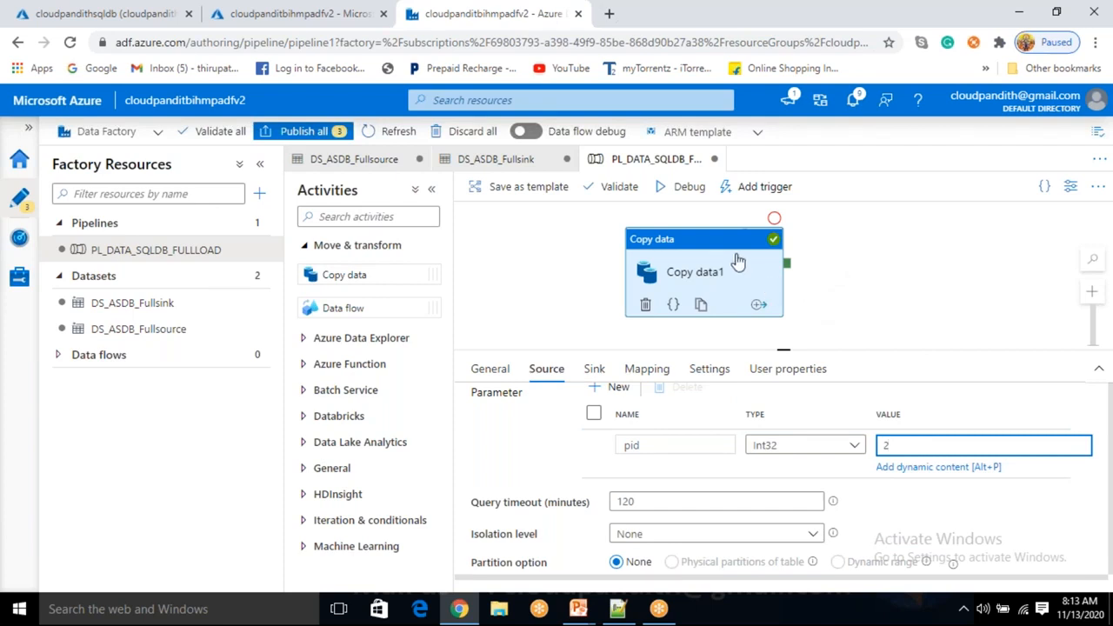
# Confirm the sink's pre-copy script is empty, then start a pipeline debug run
pyautogui.click(594, 370)
pyautogui.click(667, 547)
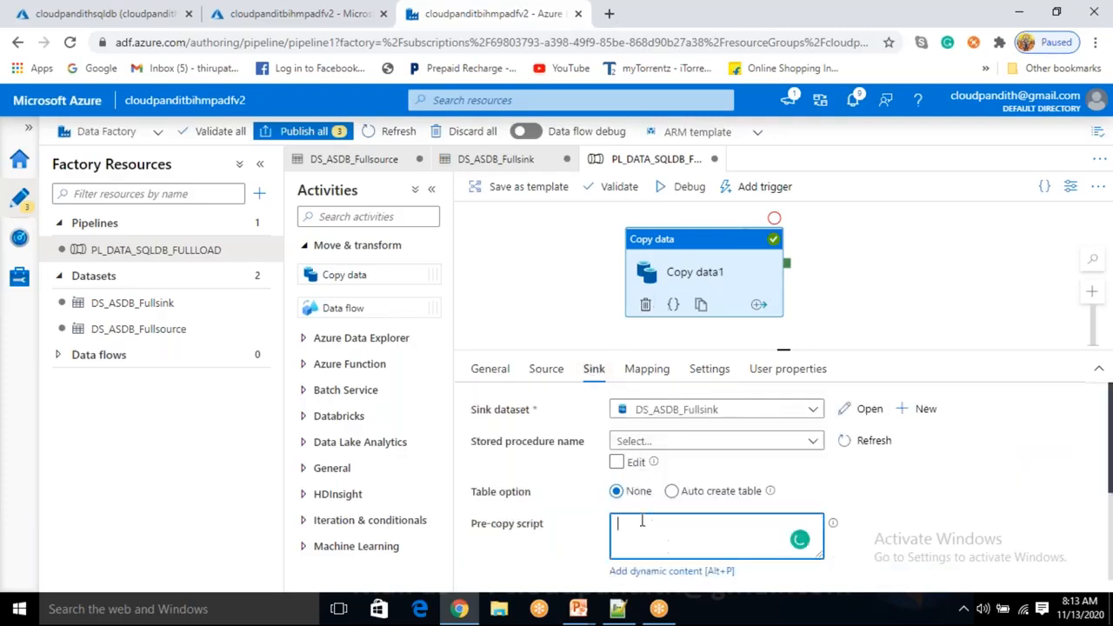
pyautogui.click(546, 371)
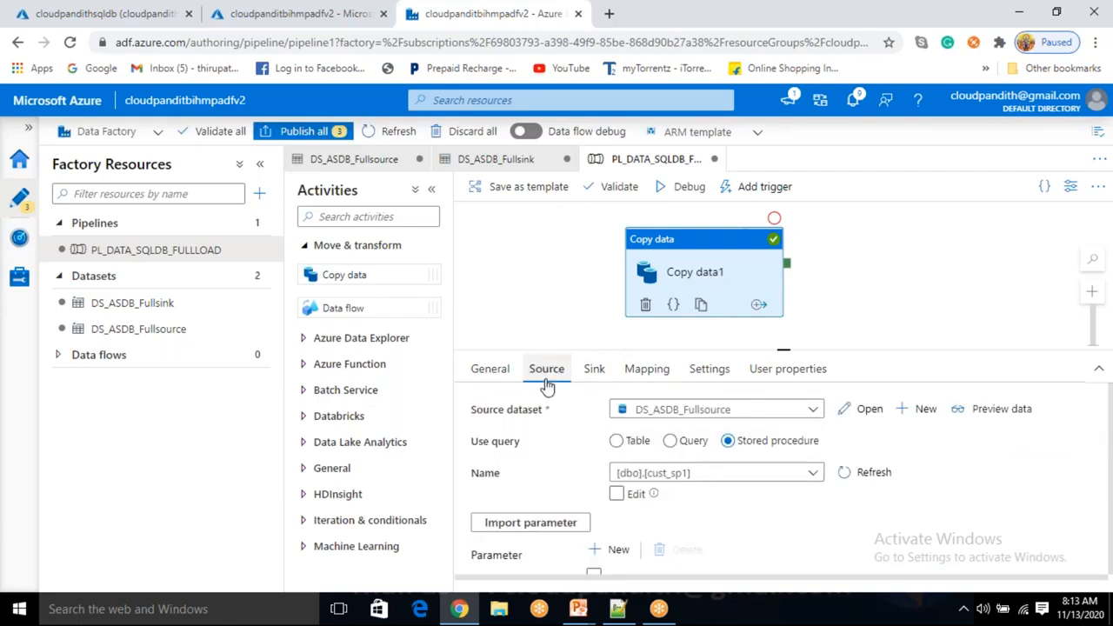
pyautogui.scroll(-3, 566, 448)
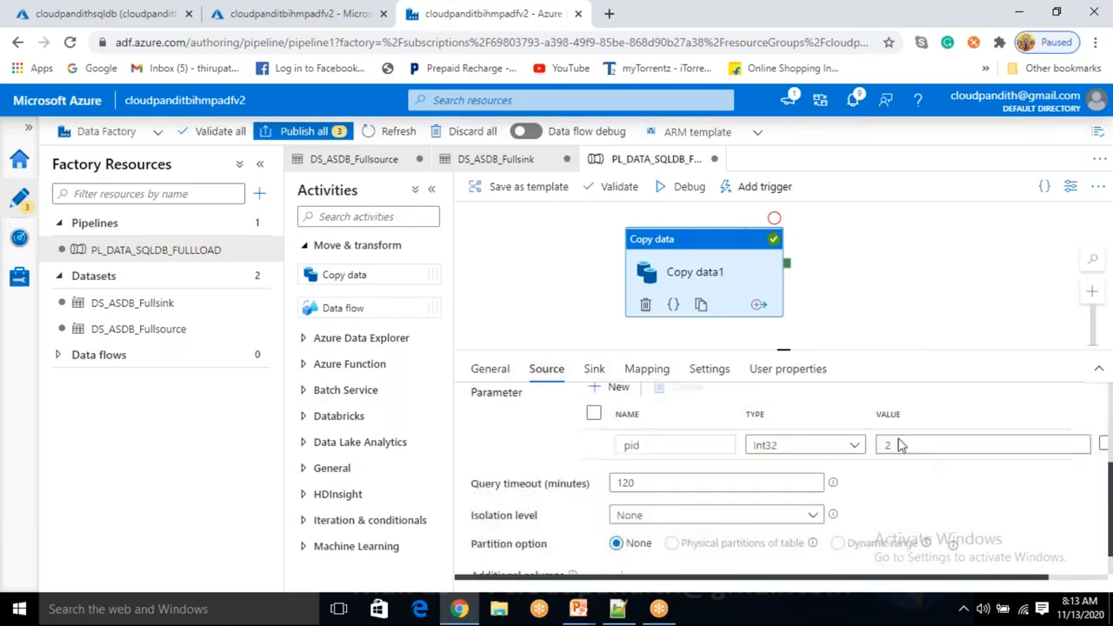
pyautogui.click(704, 197)
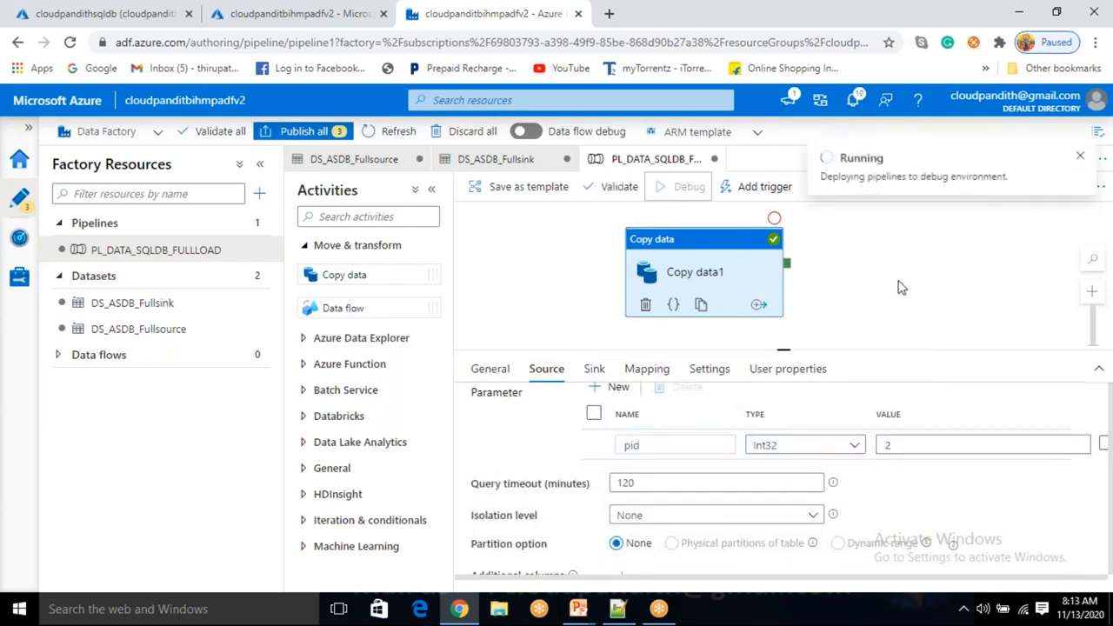
# Refresh the pid 2 debug run and query cust_full to confirm rows for CUSTIDs 3 and 2
pyautogui.click(798, 408)
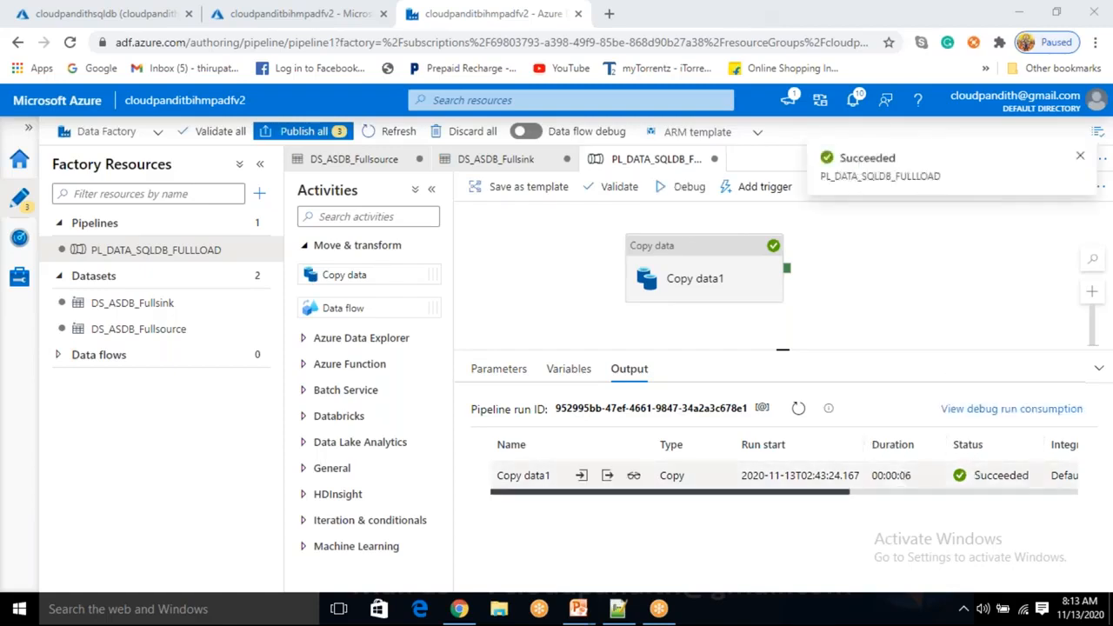
pyautogui.click(161, 21)
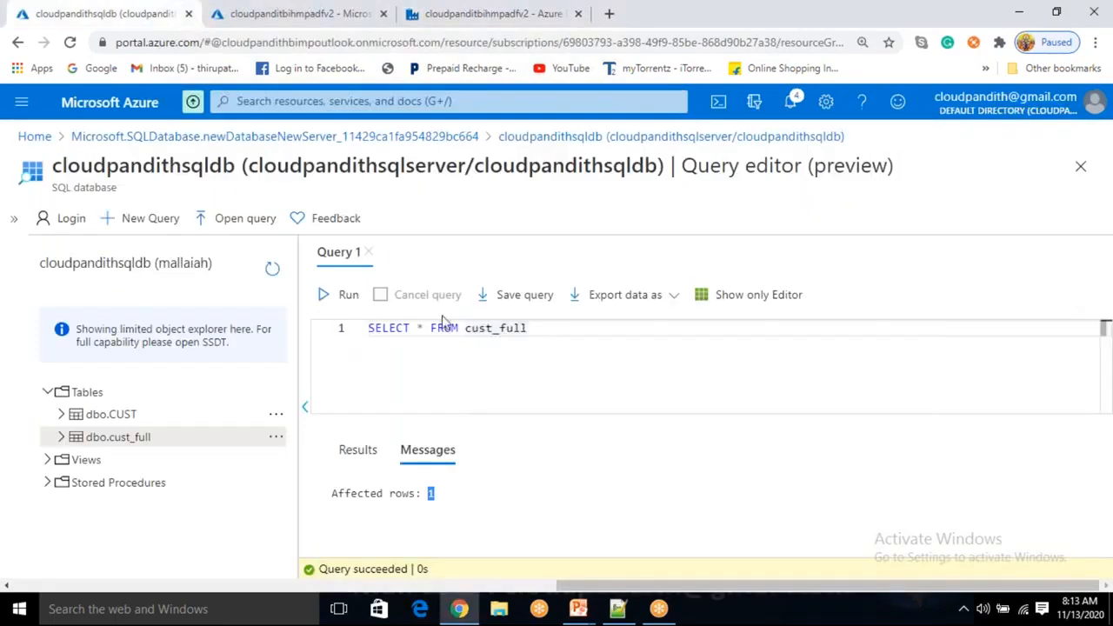
pyautogui.click(348, 294)
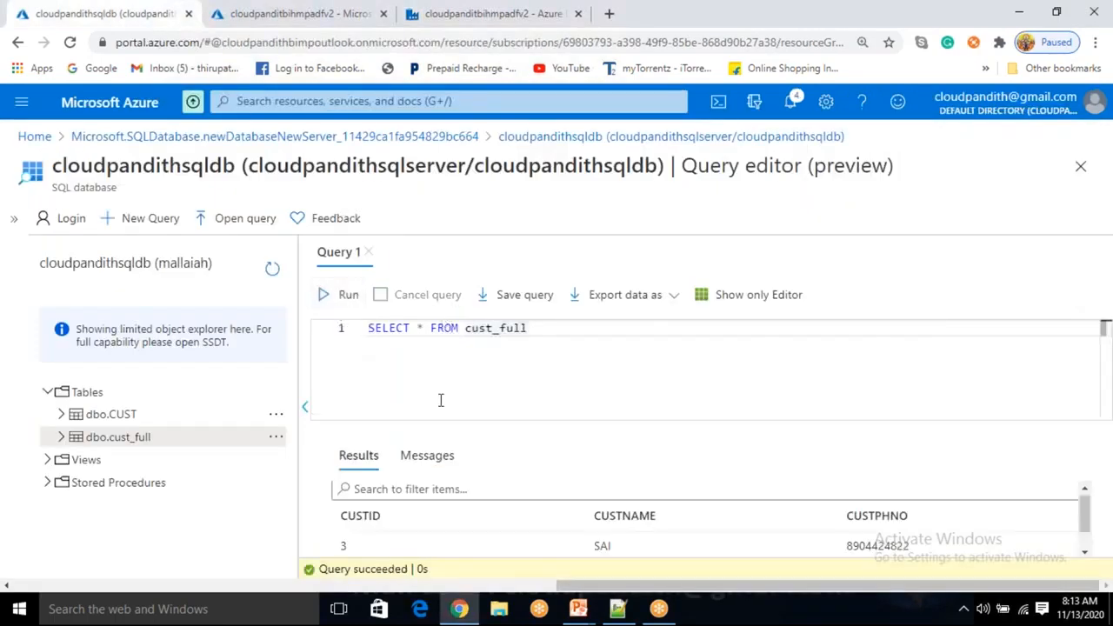
pyautogui.scroll(-1, 422, 548)
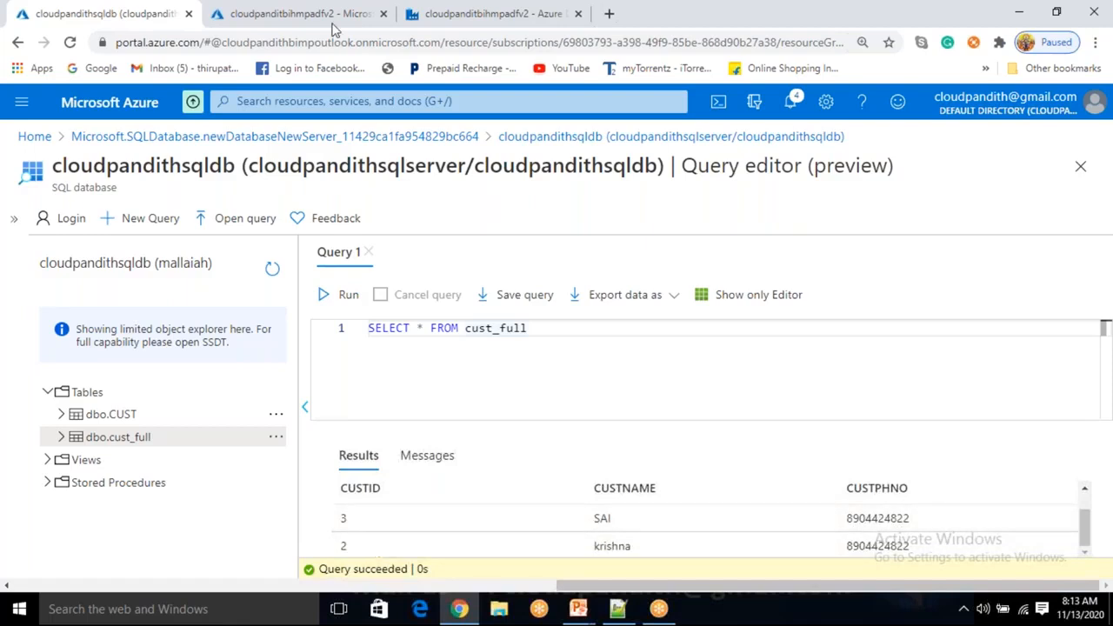
pyautogui.click(524, 15)
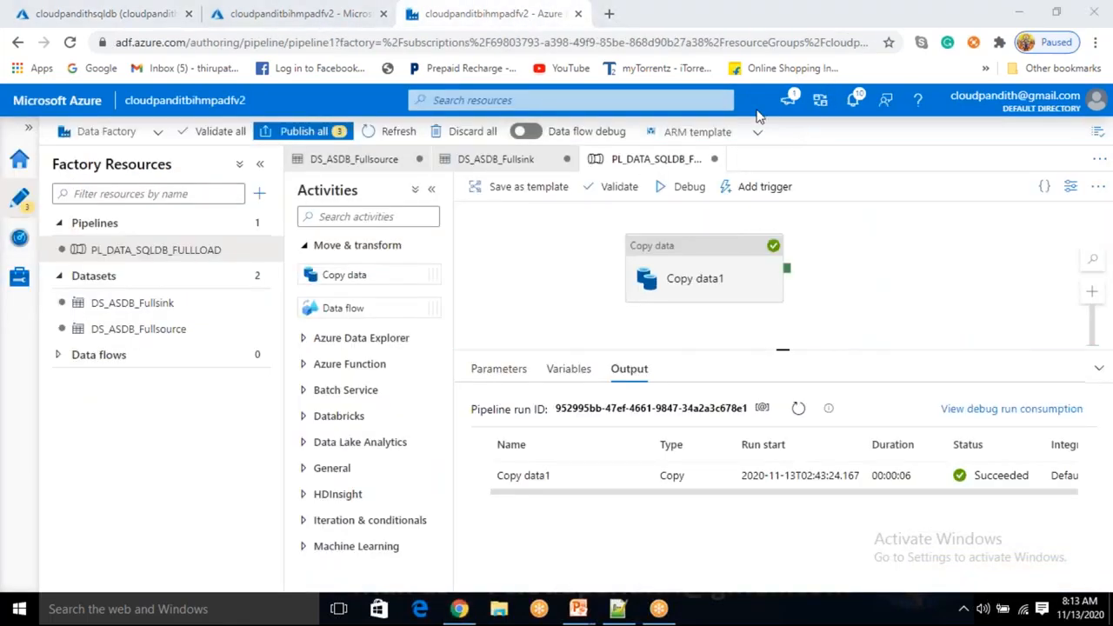
# Auto-generate Copy data1 user properties: Source dbo.CUST and Destination dbo.cust_full
pyautogui.click(694, 282)
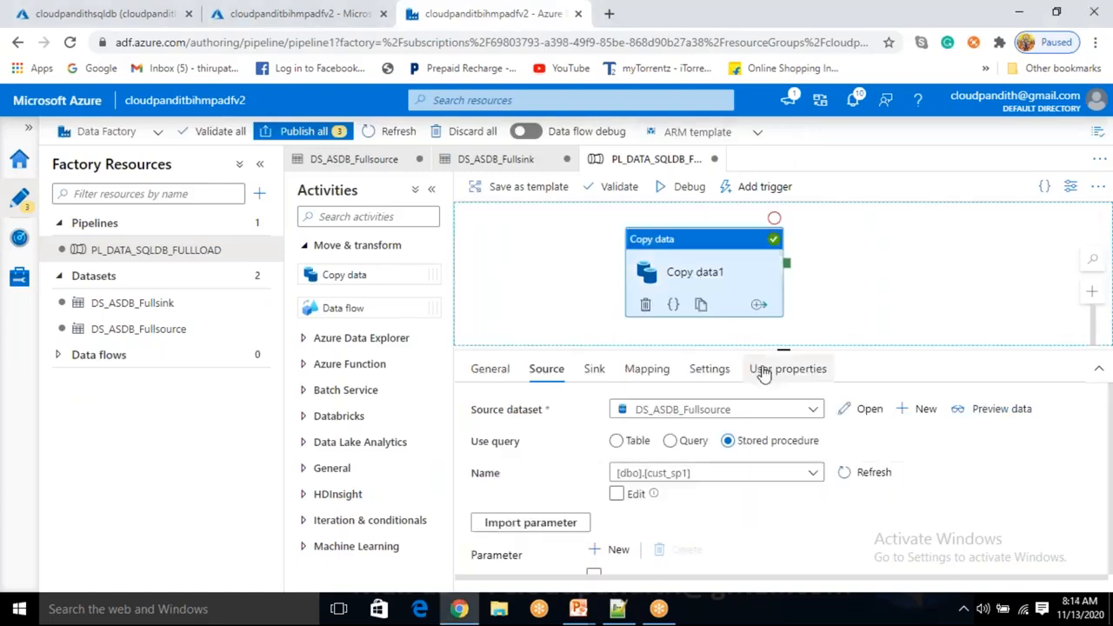
pyautogui.click(763, 372)
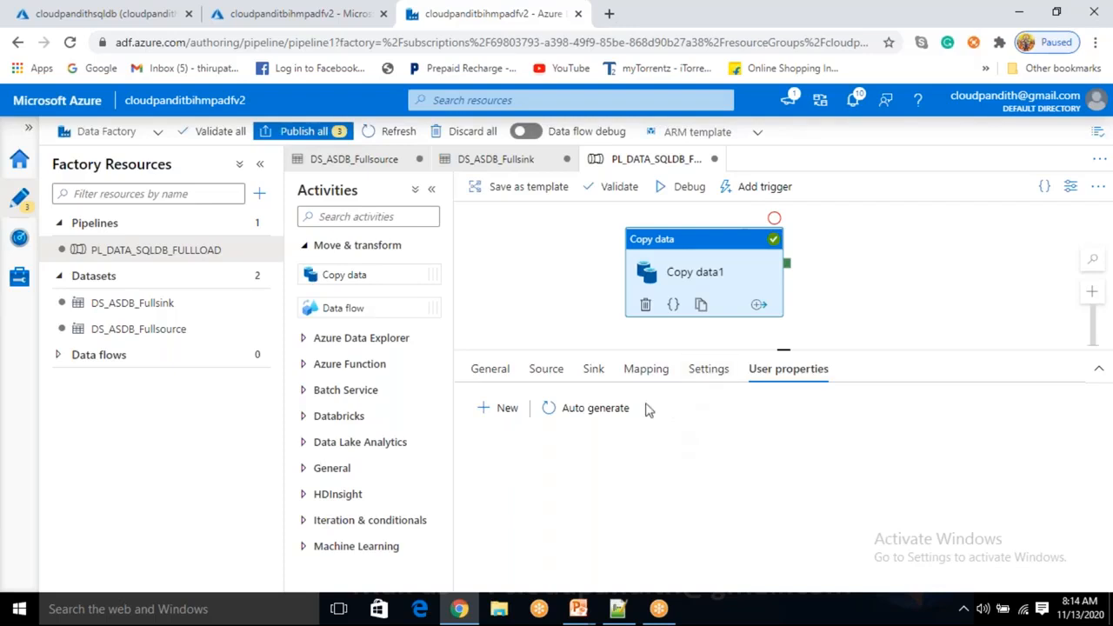
pyautogui.click(615, 418)
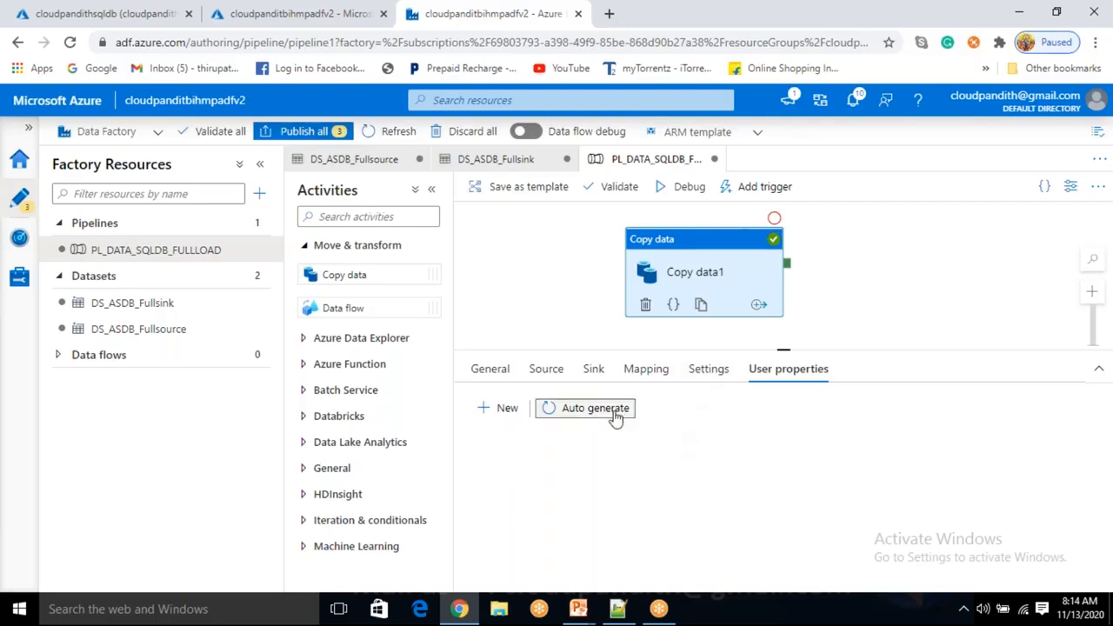
pyautogui.moveTo(843, 481); pyautogui.dragTo(785, 509)
pyautogui.click(856, 456)
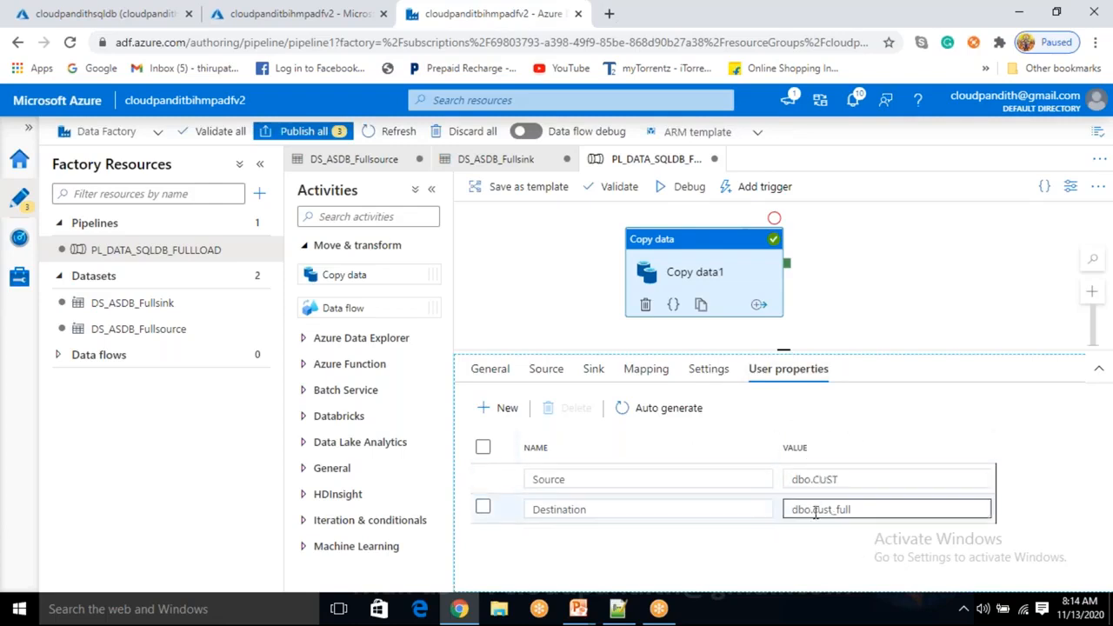
# Deselect Copy data1 to bring back the pipeline debug output
pyautogui.click(813, 261)
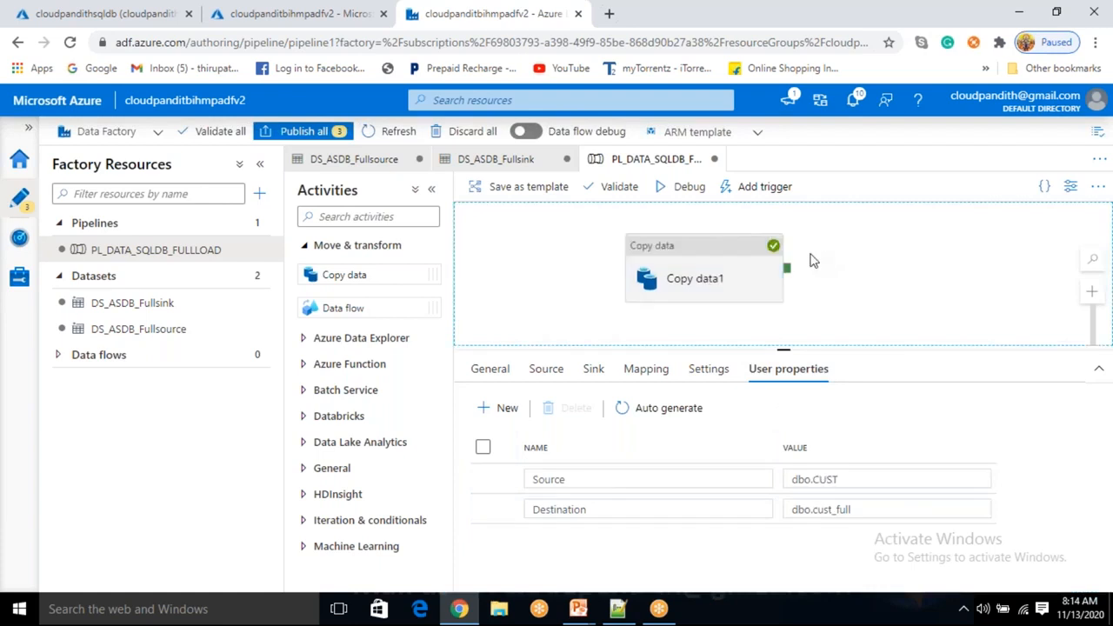
pyautogui.click(727, 276)
pyautogui.click(842, 270)
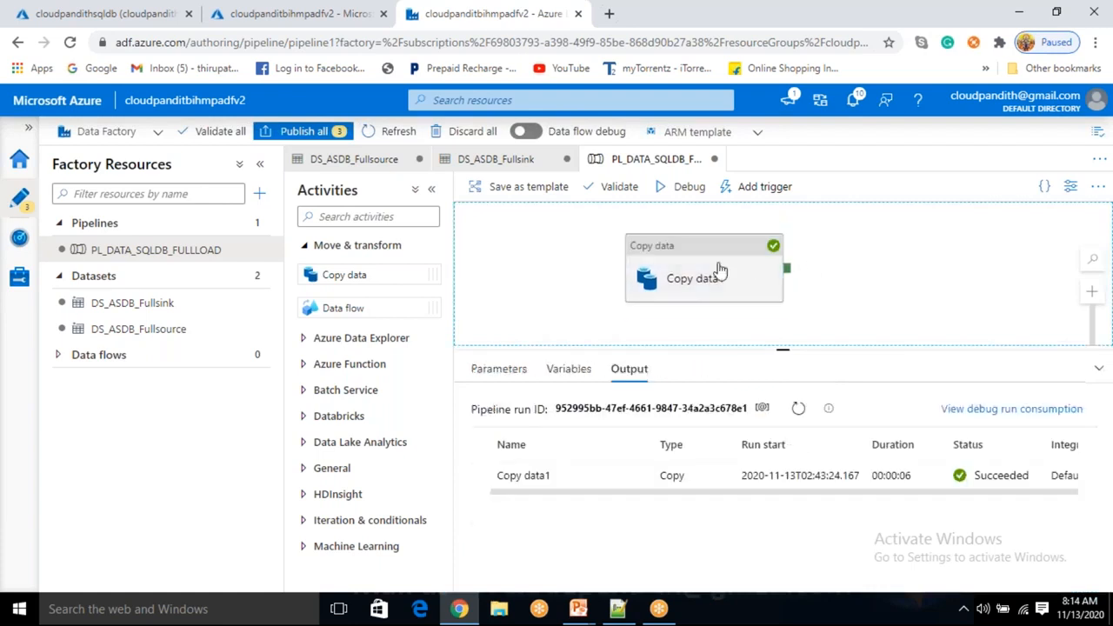
# Review Copy data1's Source settings: dataset DS_ASDB_Fullsource with stored procedure [dbo].[cust_sp1]
pyautogui.click(720, 271)
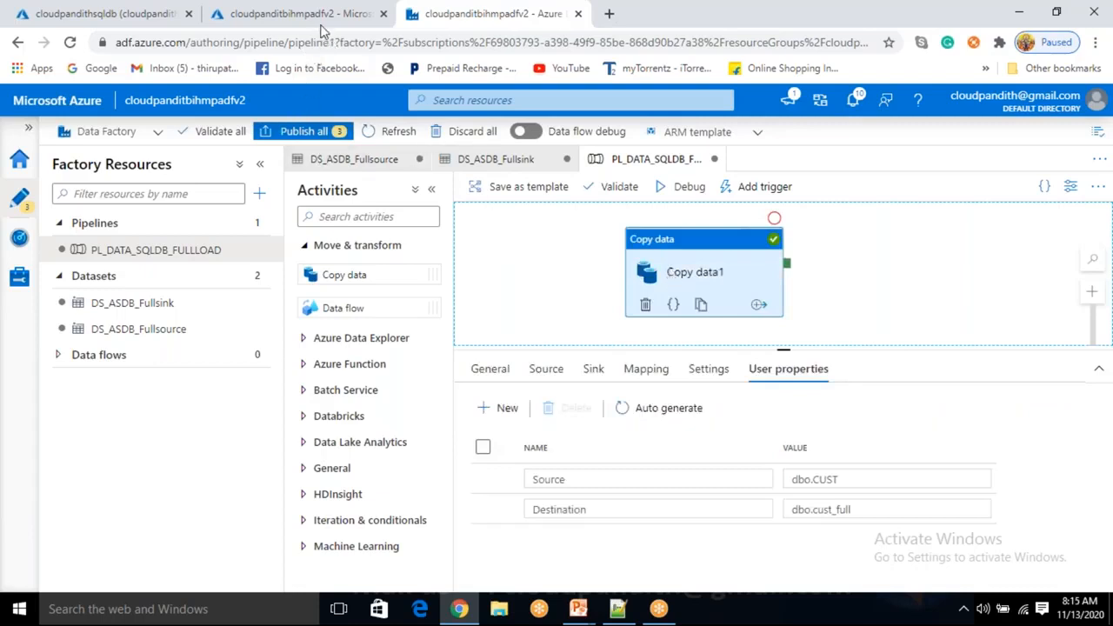
pyautogui.click(550, 380)
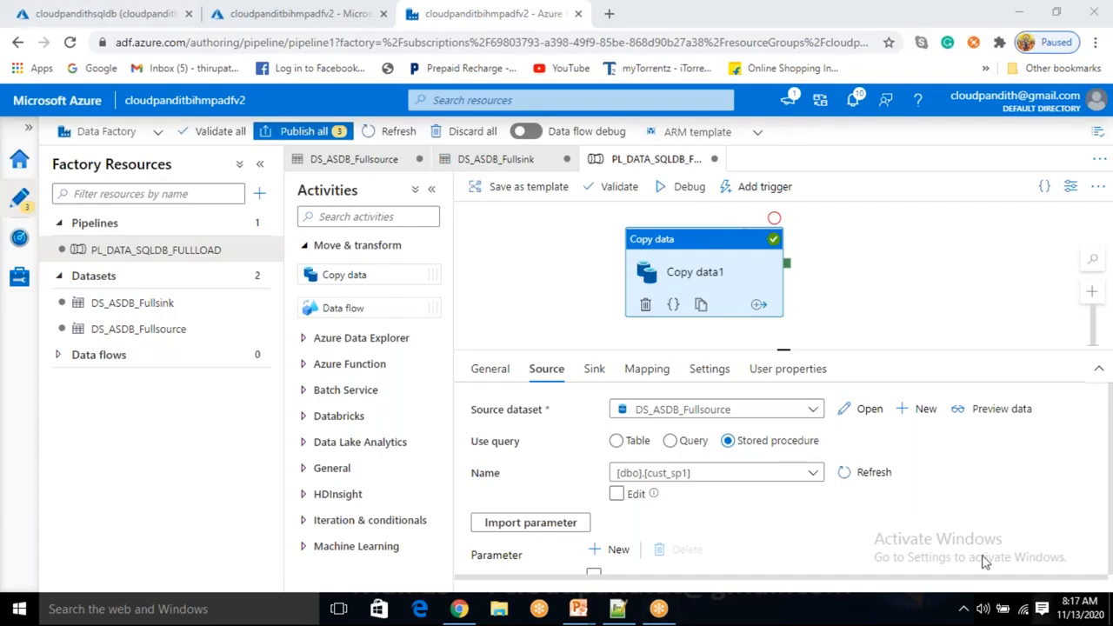
# Nudge Copy data1 down and right on the canvas, then deselect it to show the Succeeded debug output
pyautogui.moveTo(713, 274); pyautogui.dragTo(733, 289)
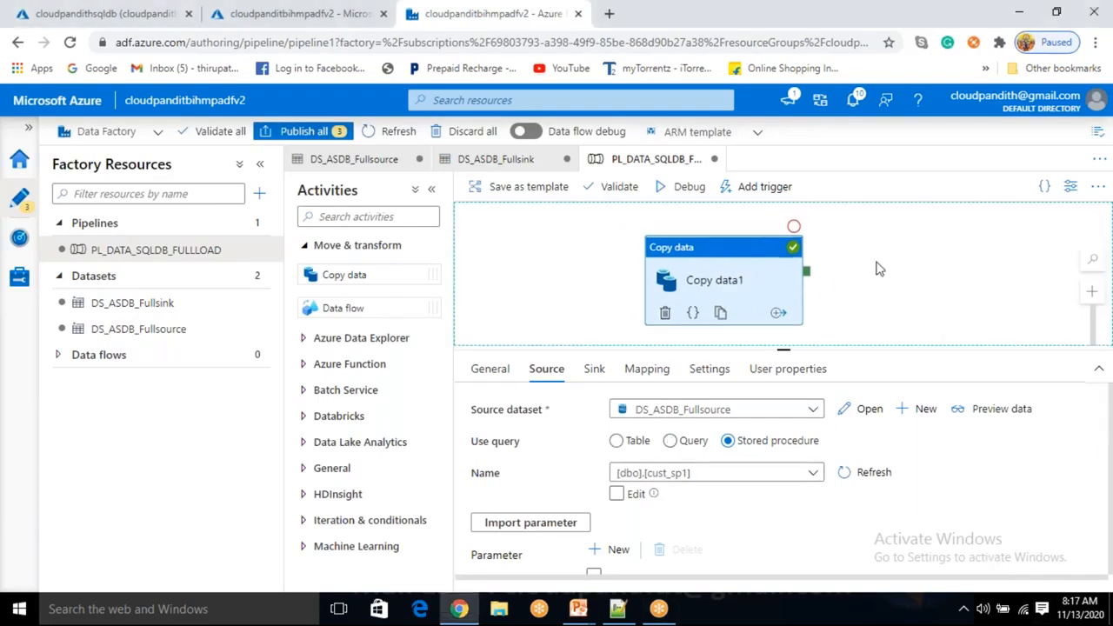
pyautogui.click(753, 255)
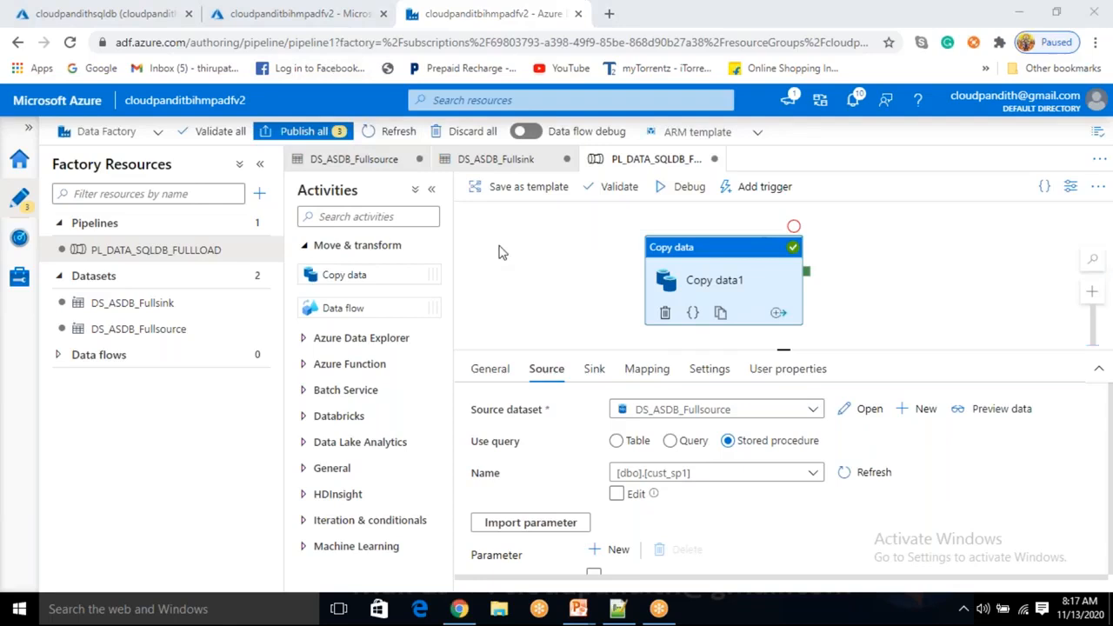
pyautogui.click(599, 277)
pyautogui.click(723, 282)
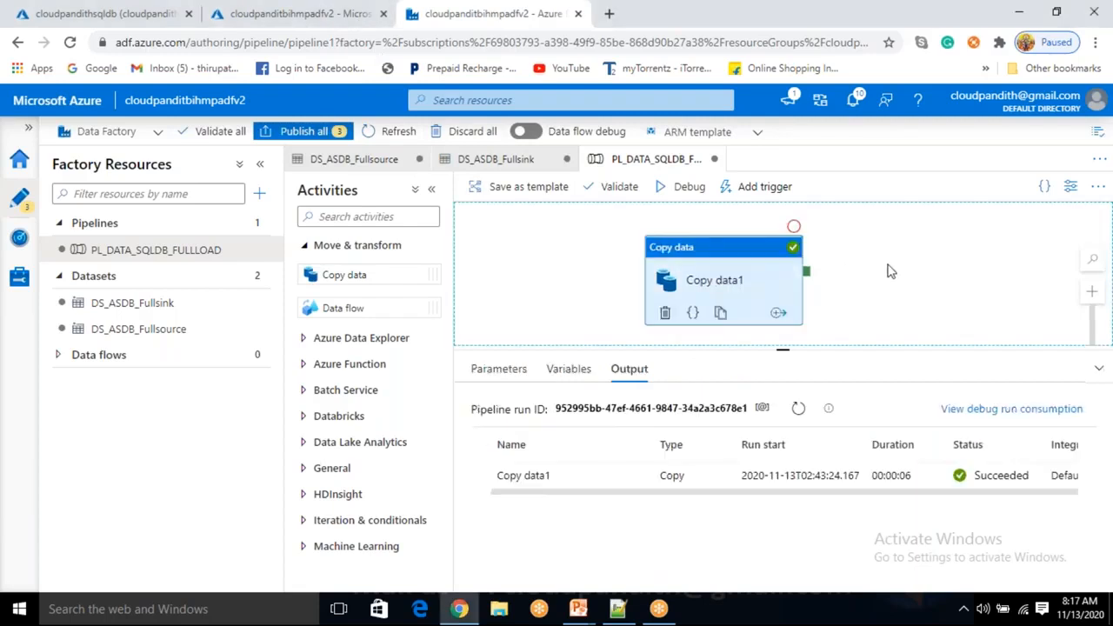
pyautogui.click(878, 269)
pyautogui.click(736, 271)
pyautogui.click(854, 274)
pyautogui.click(752, 273)
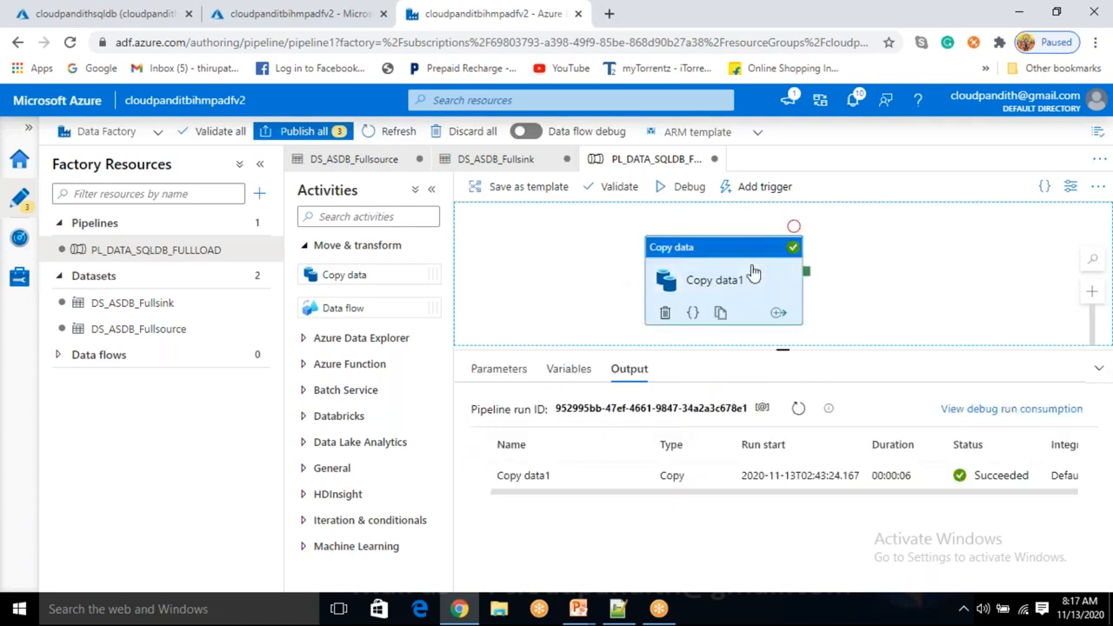
pyautogui.click(613, 301)
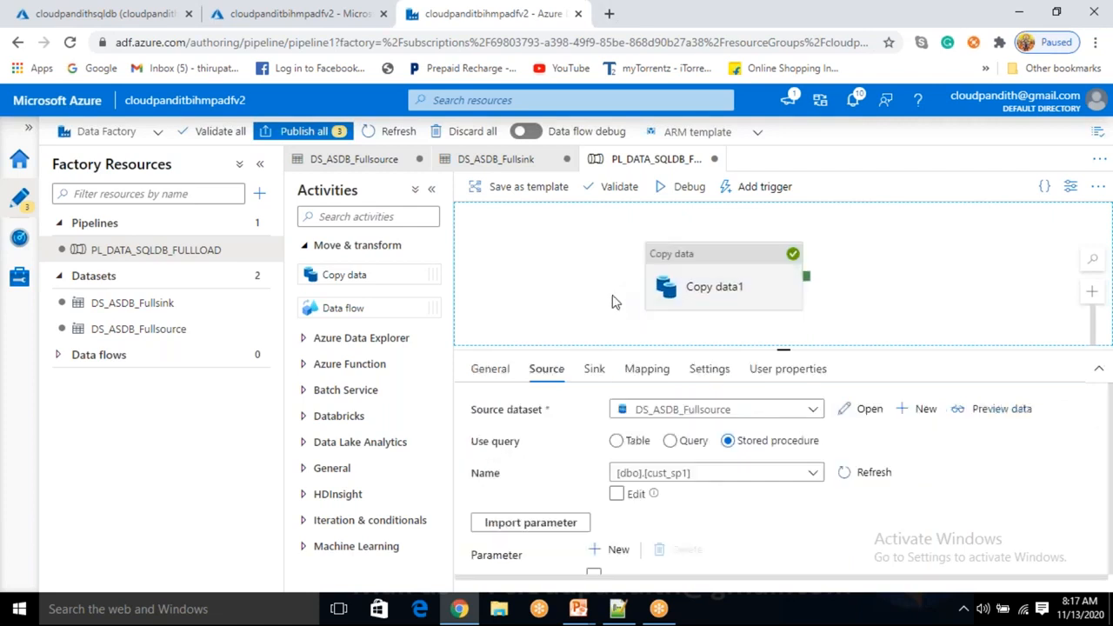
pyautogui.click(323, 27)
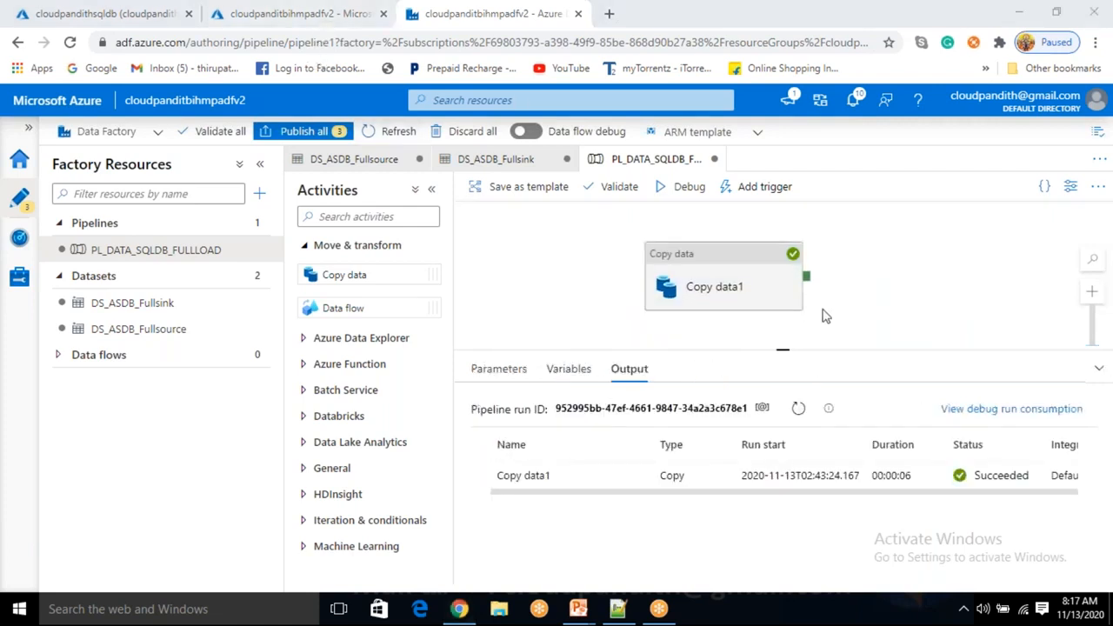
pyautogui.click(545, 256)
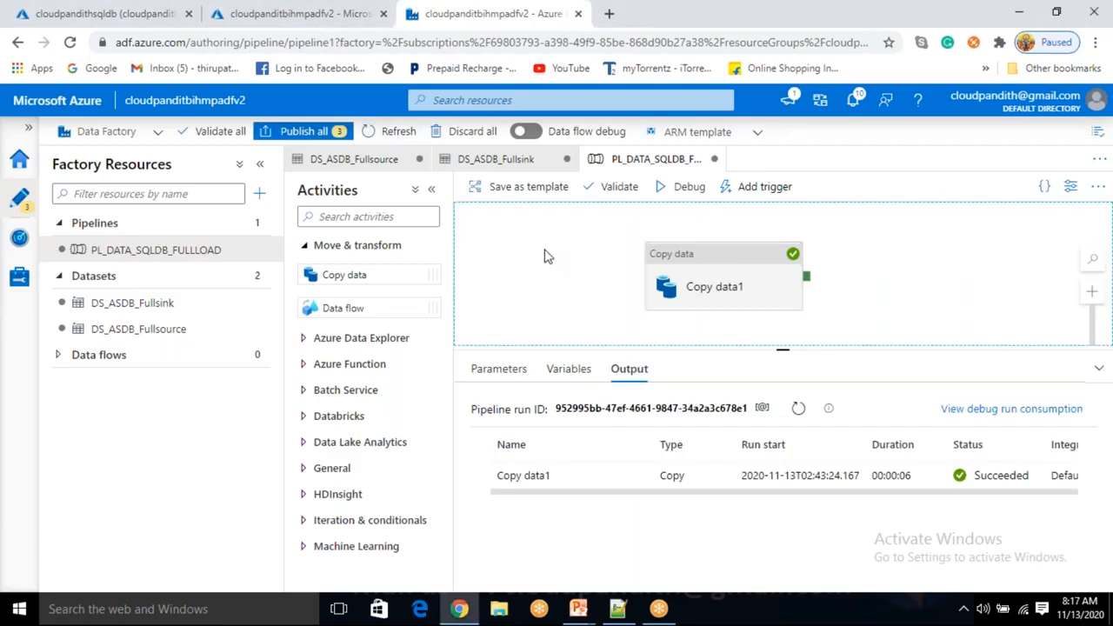